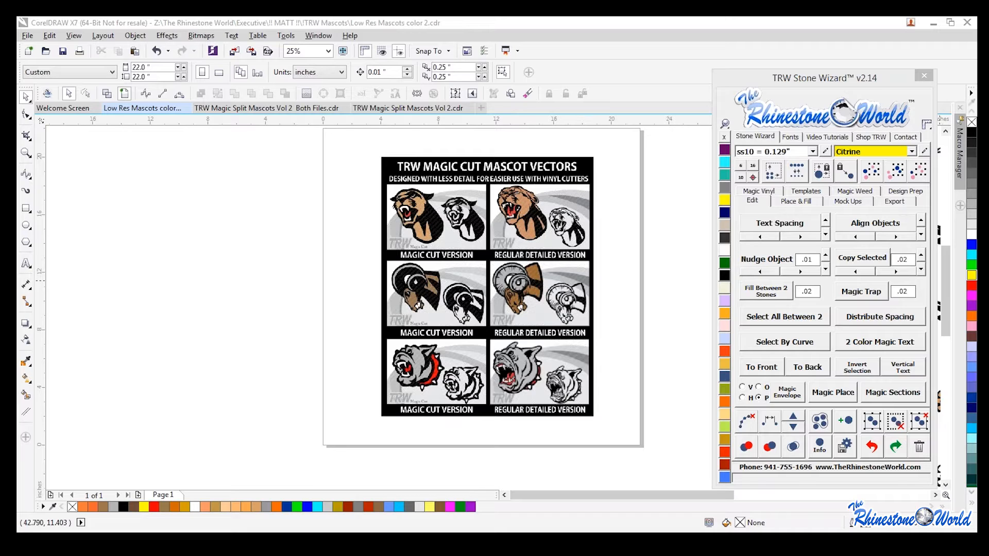
Step: Move the floating TRW Stone Wizard window slightly away from the page and return focus to the drawing
left_click_drag(877, 78, 885, 71)
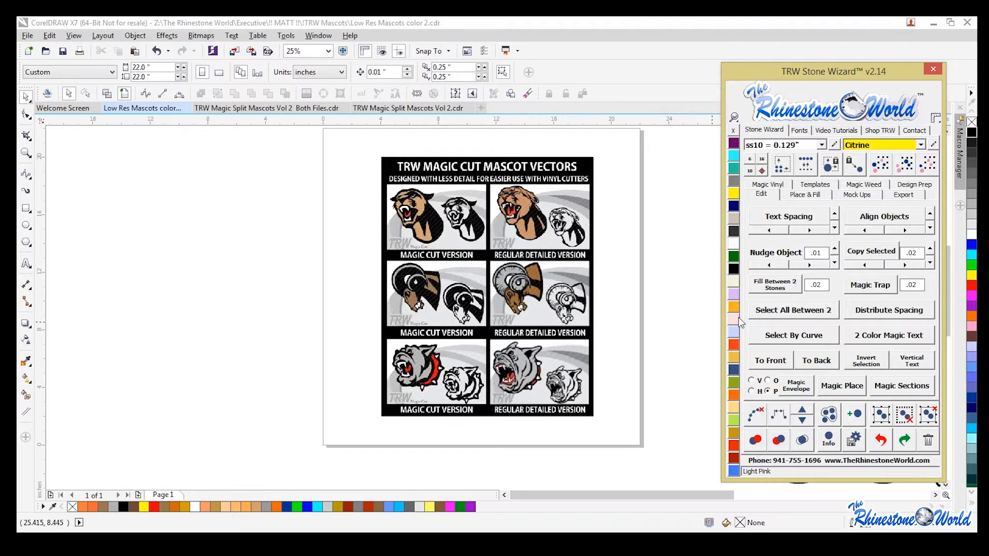
left_click(672, 318)
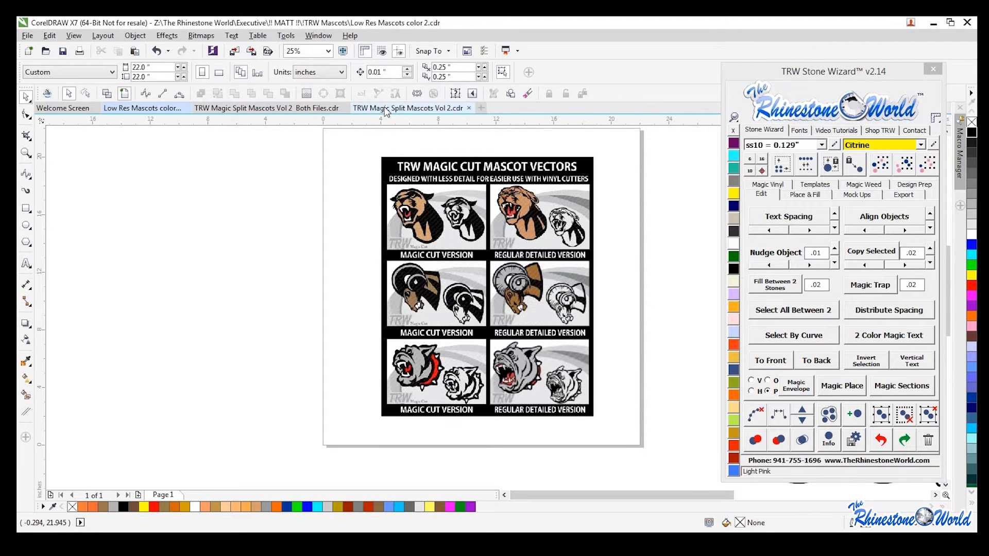
Step: Switch to the TRW Magic Split Mascots Vol 2 Both Files drawing and examine the rows of split mascot templates
left_click(312, 109)
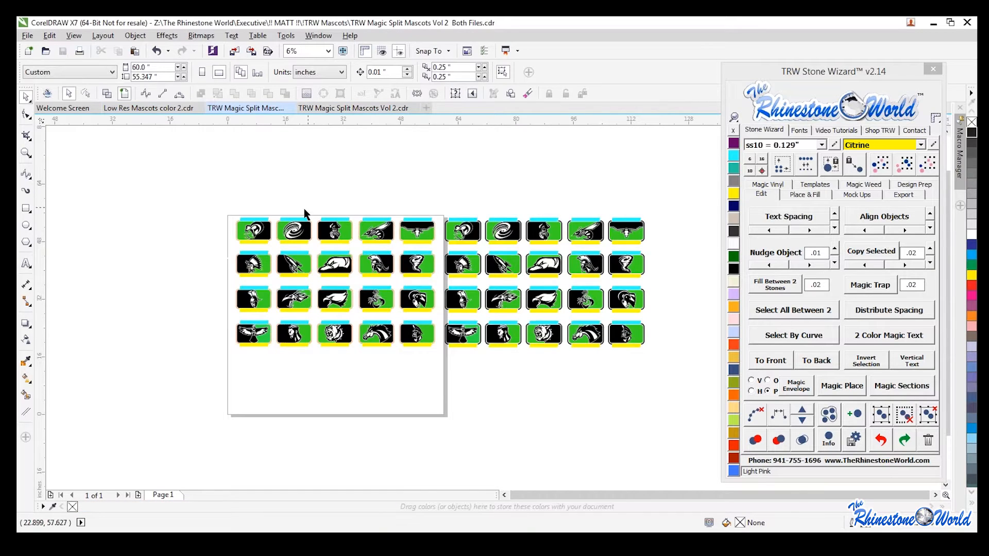
scroll(237, 229, "up", 2)
scroll(392, 217, "up", 2)
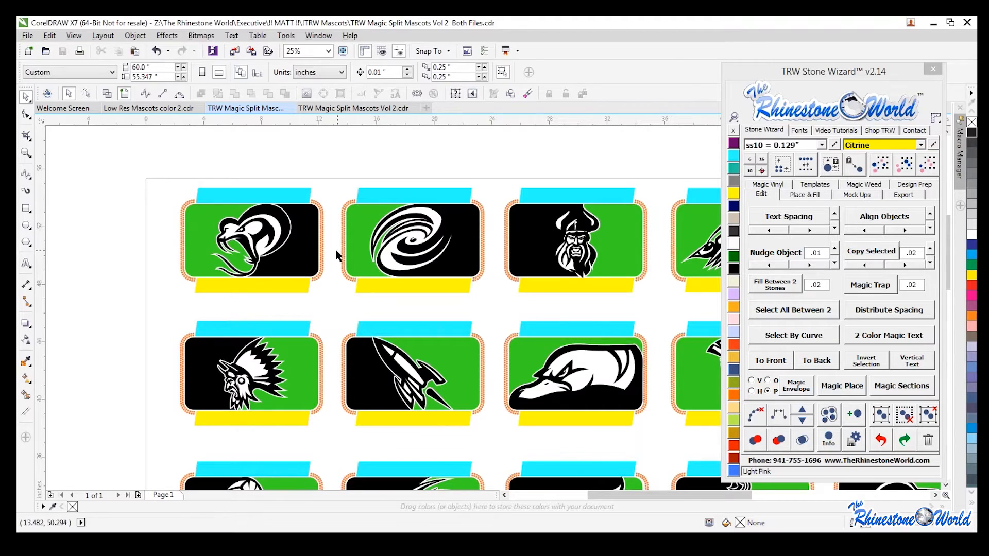
scroll(335, 256, "down", 1)
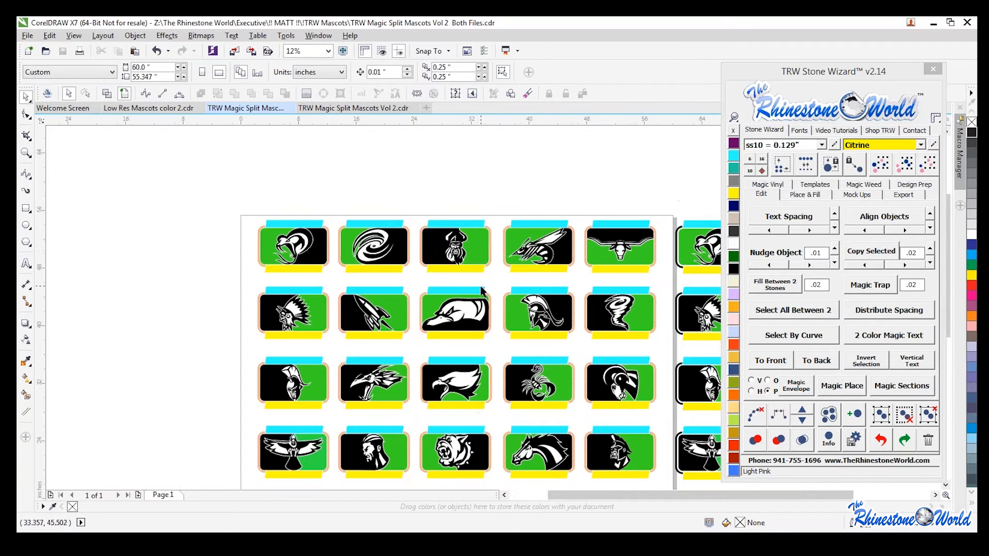
scroll(447, 273, "up", 1)
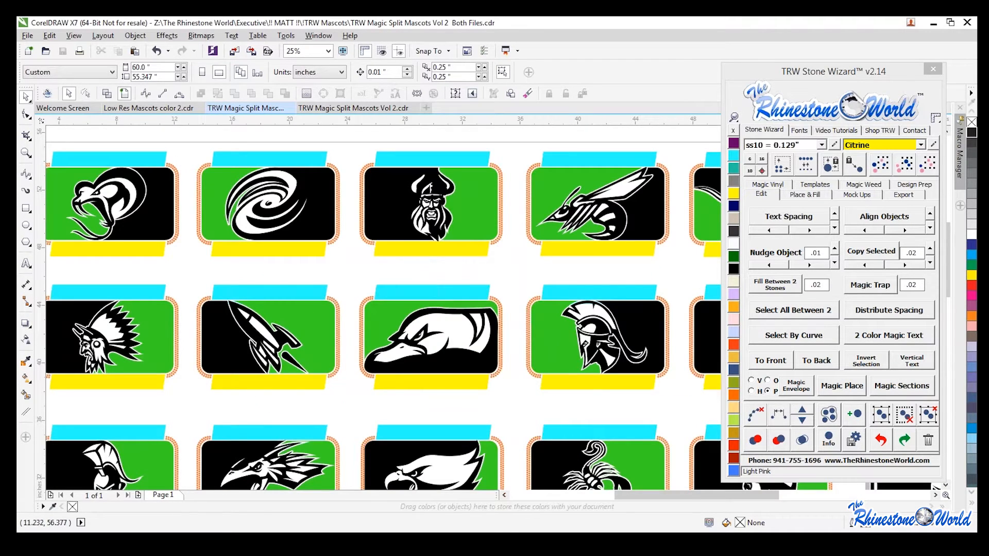
Step: Switch to the Low Res Mascots color 2 drawing and compare the magic cut and regular detailed versions on its comparison sheet
left_click(148, 108)
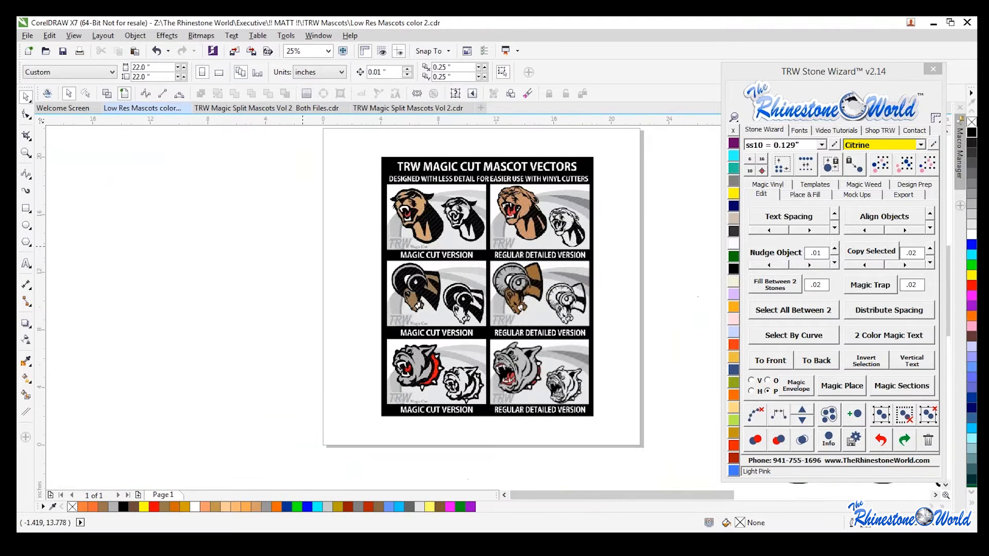
scroll(304, 235, "down", 2)
scroll(604, 211, "down", 1)
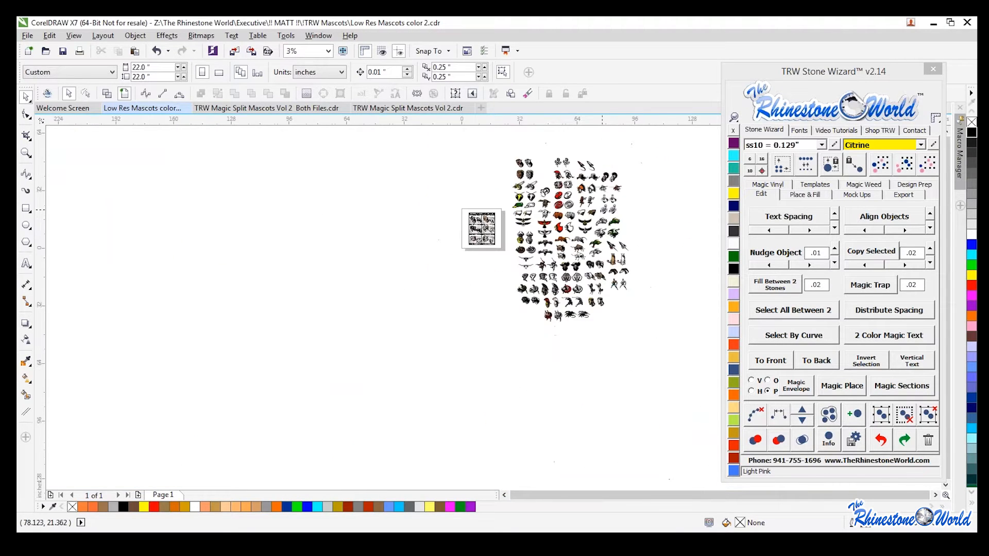
scroll(607, 173, "up", 1)
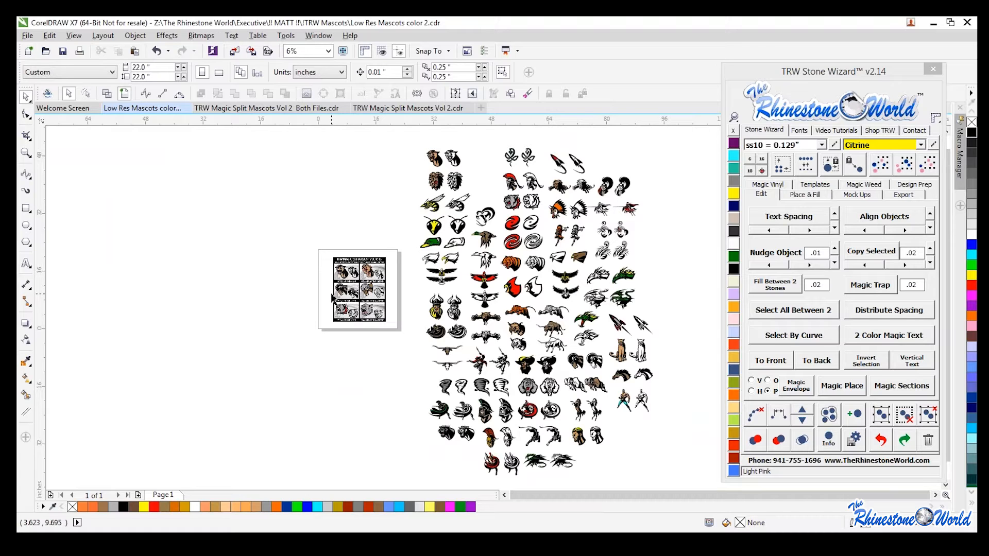
scroll(350, 278, "up", 3)
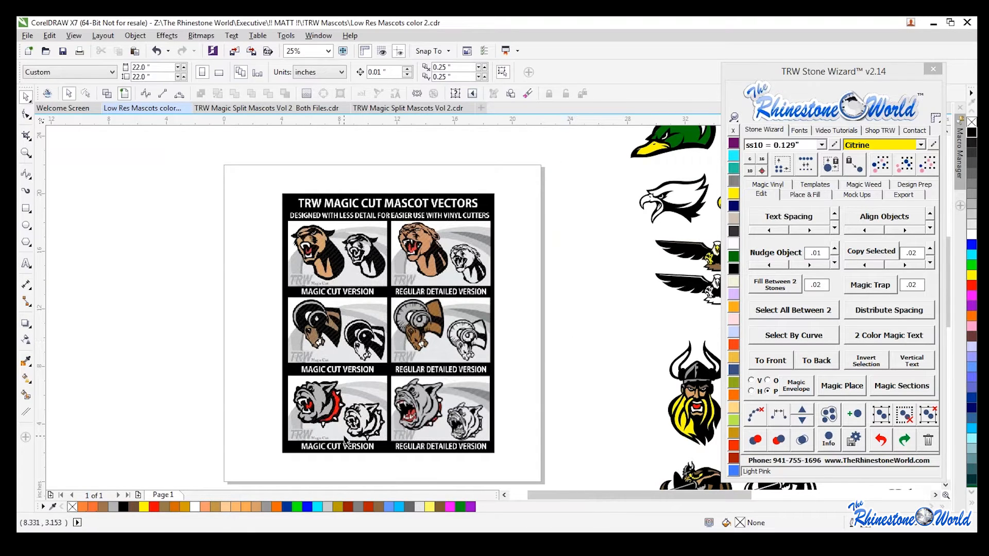
scroll(382, 466, "up", 1)
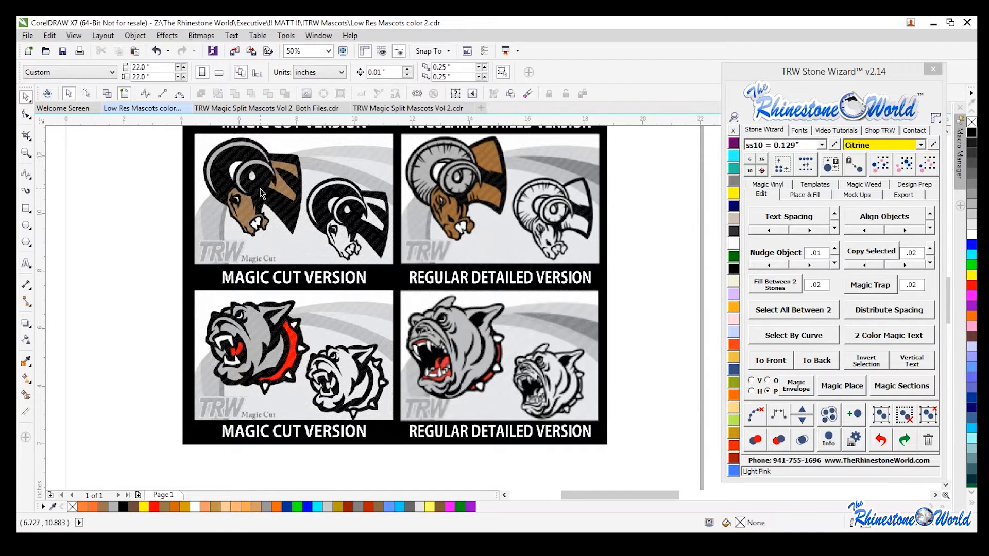
scroll(370, 276, "down", 1)
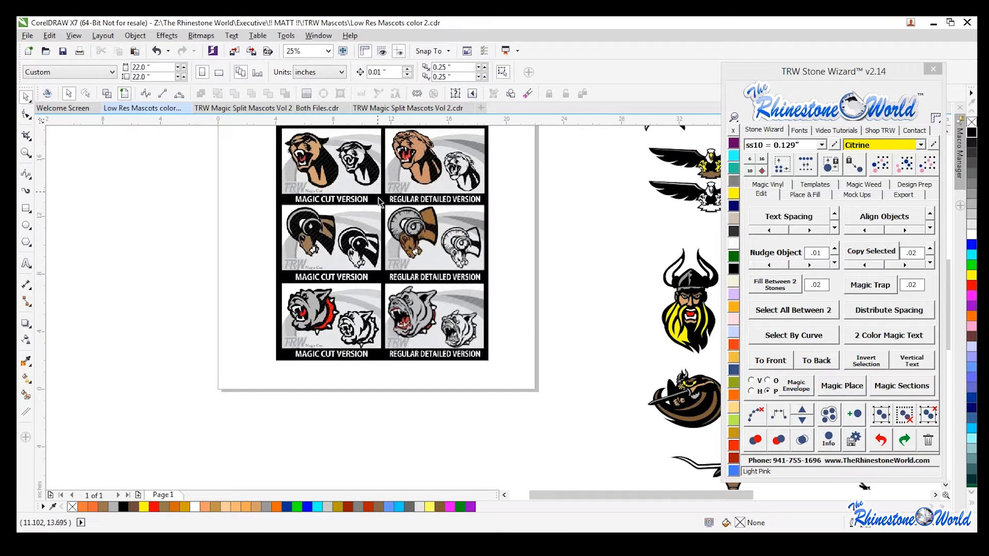
scroll(376, 133, "up", 1)
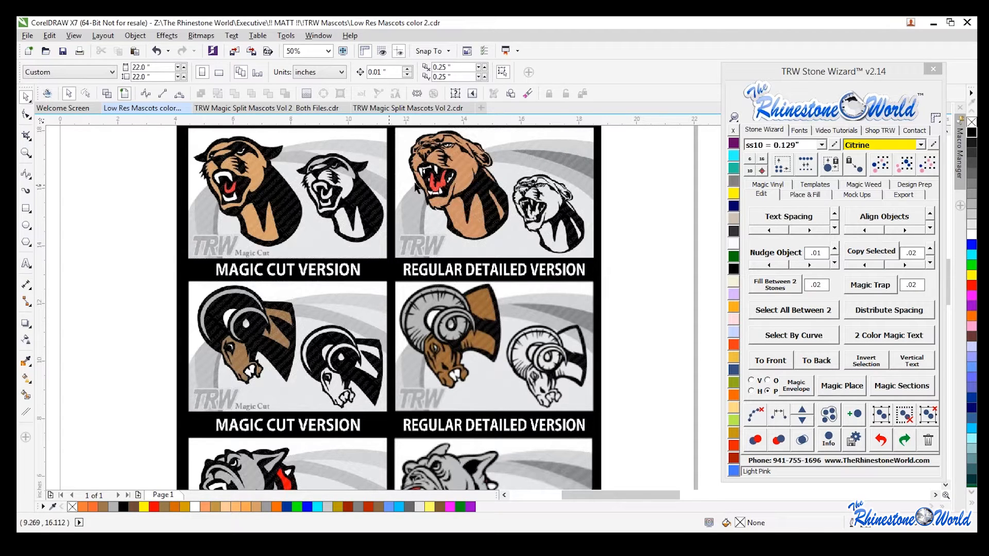
Step: Examine the colour and black-and-white mascot vectors beside the page, including the cardinal head, the Viking head and the helmet designs
scroll(287, 278, "down", 4)
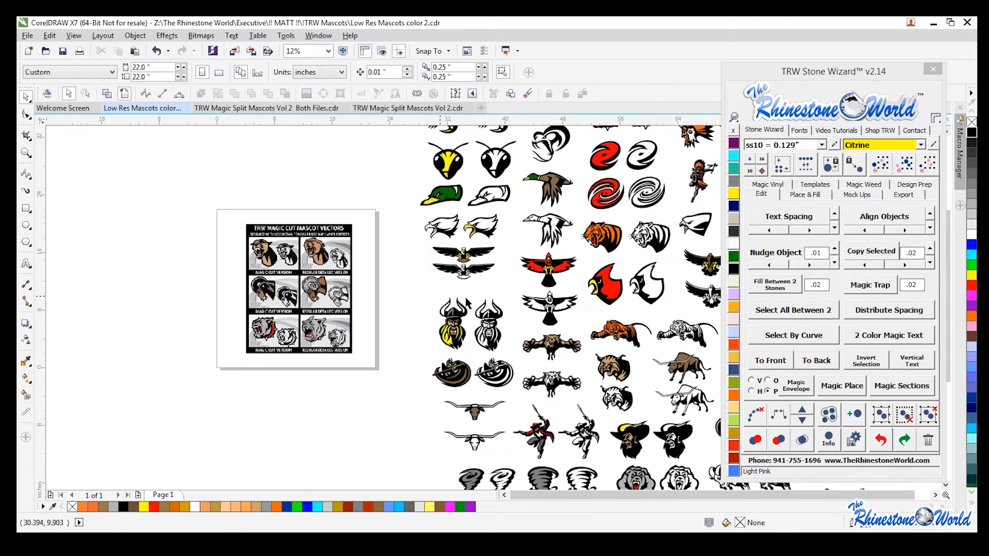
scroll(666, 300, "up", 4)
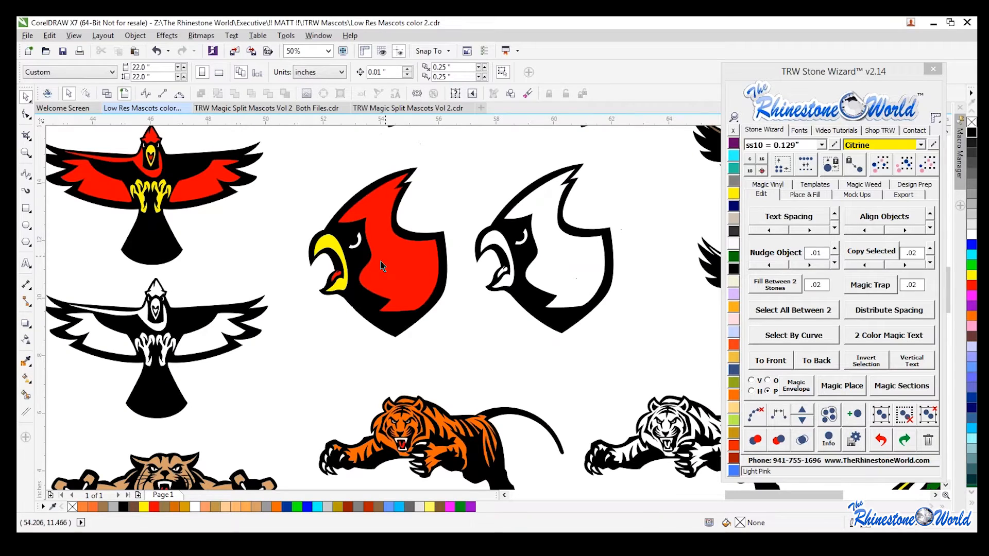
scroll(374, 253, "down", 4)
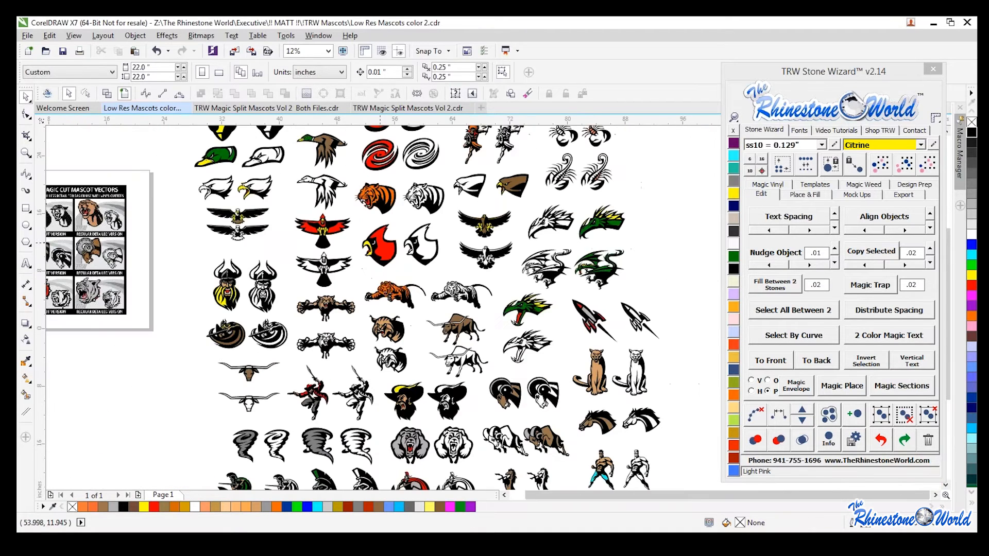
scroll(259, 266, "up", 4)
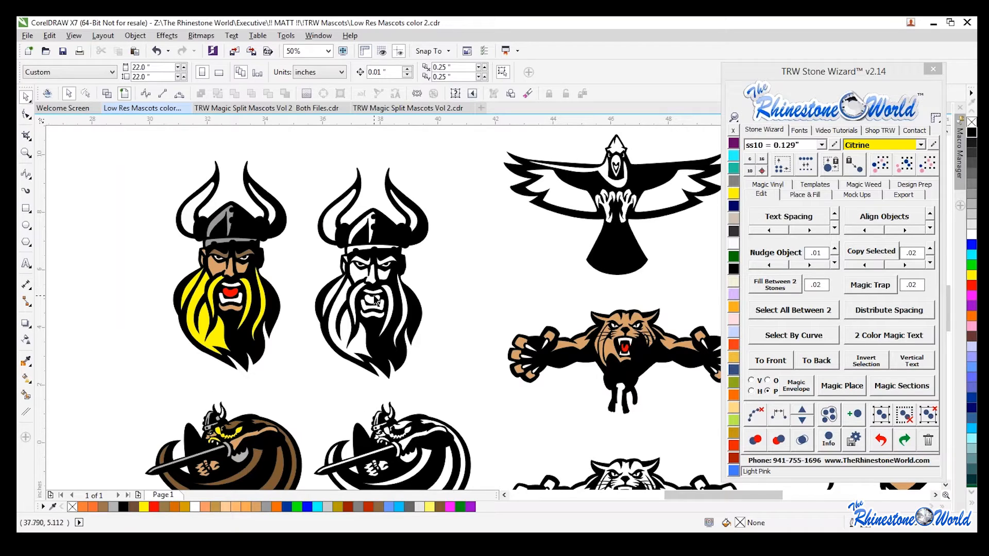
scroll(379, 300, "down", 4)
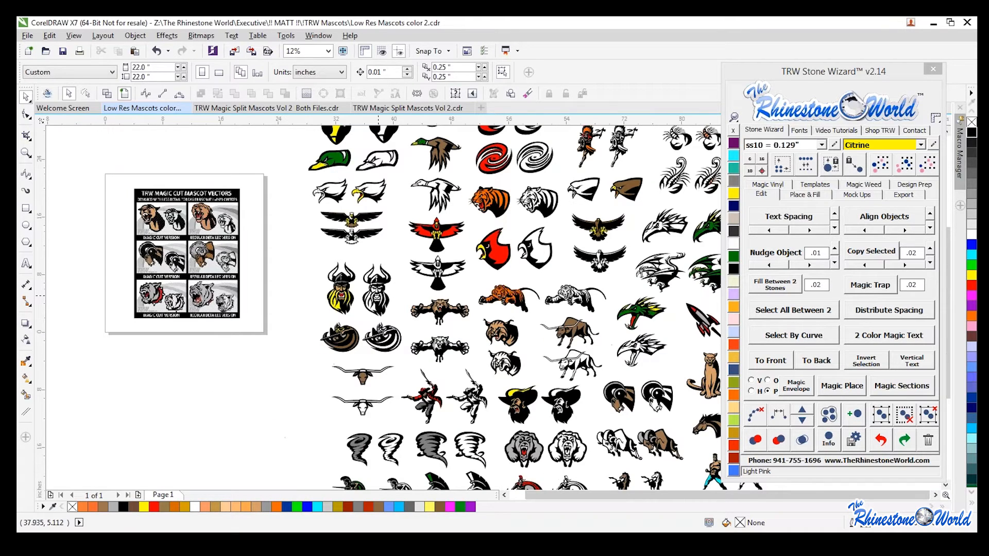
scroll(379, 295, "down", 2)
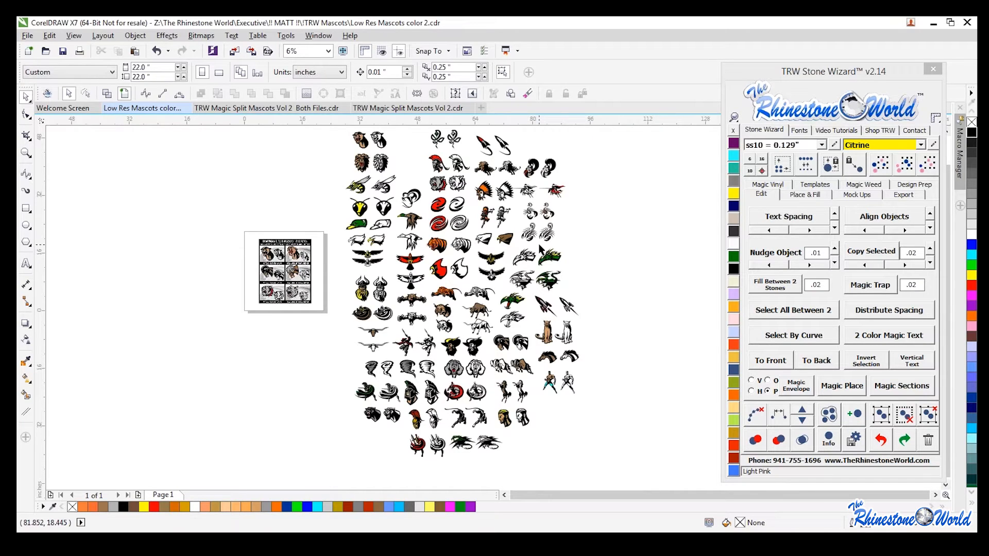
scroll(508, 145, "up", 3)
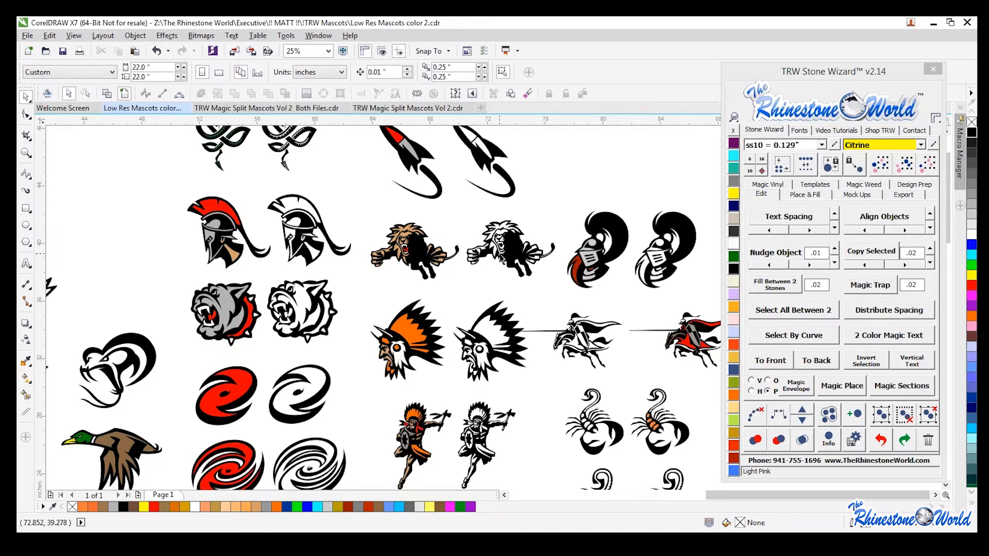
scroll(502, 260, "down", 4)
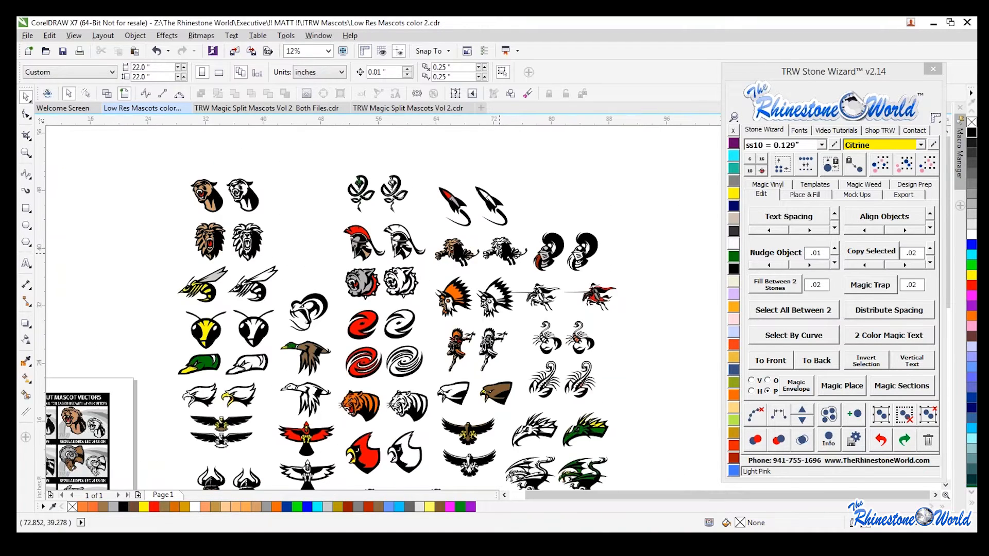
Step: Review the comparison sheet alongside the full collection of low-detail mascot pairs
scroll(289, 388, "up", 3)
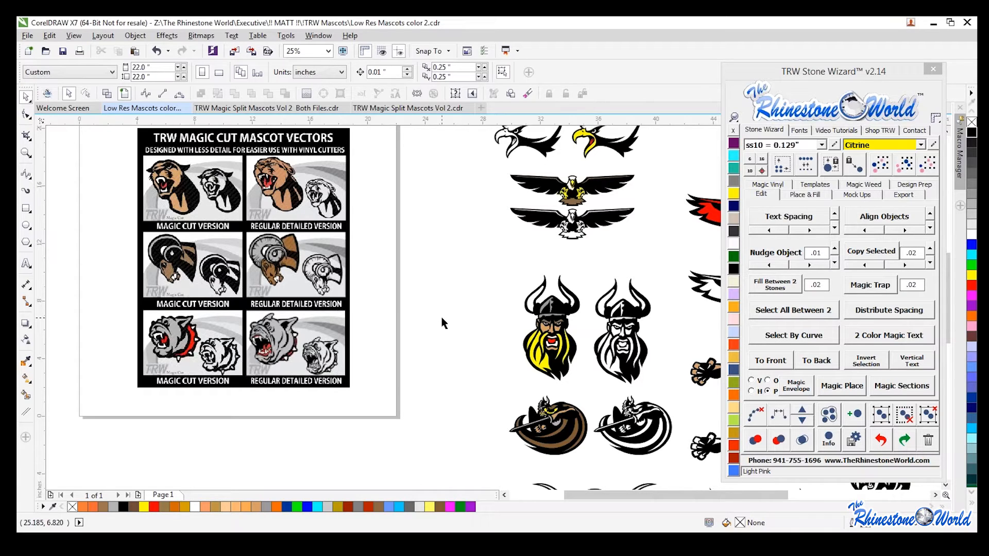
scroll(460, 305, "down", 2)
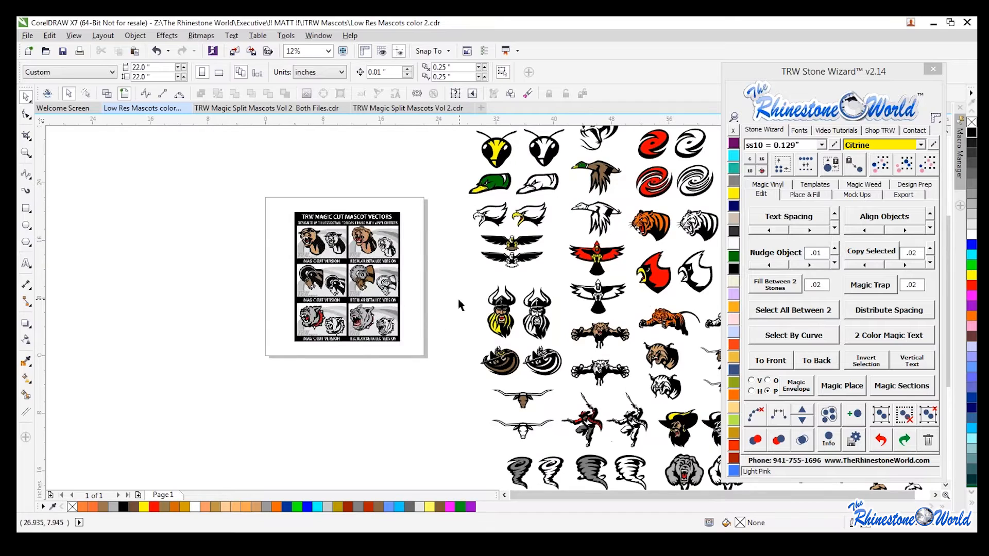
scroll(460, 305, "down", 1)
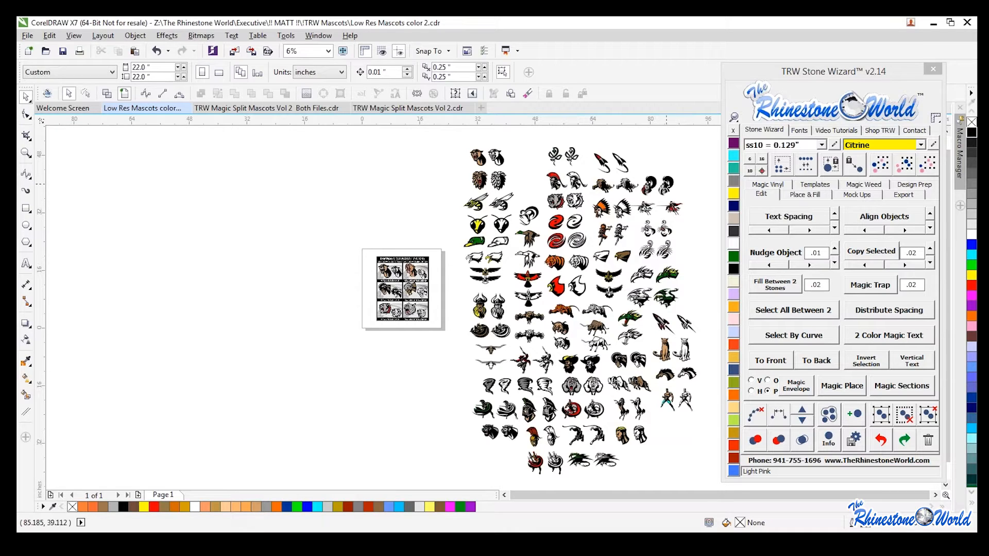
scroll(653, 192, "up", 1)
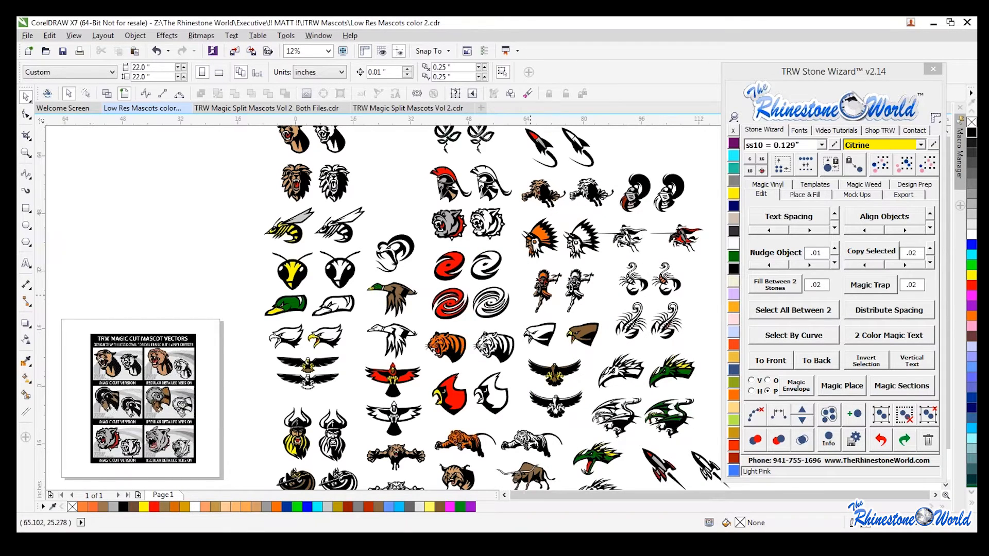
scroll(534, 299, "down", 2)
scroll(541, 352, "up", 1)
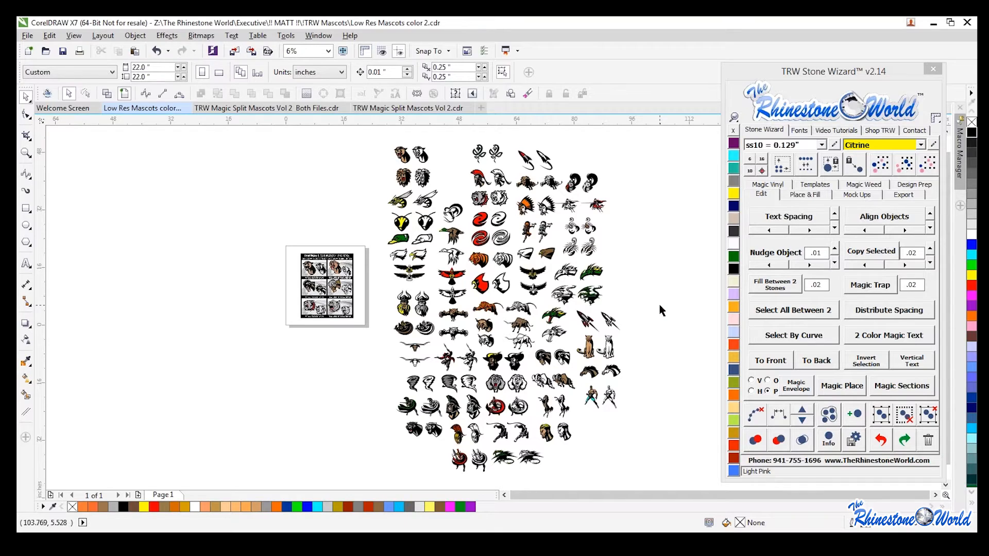
scroll(572, 330, "down", 1)
scroll(563, 324, "up", 1)
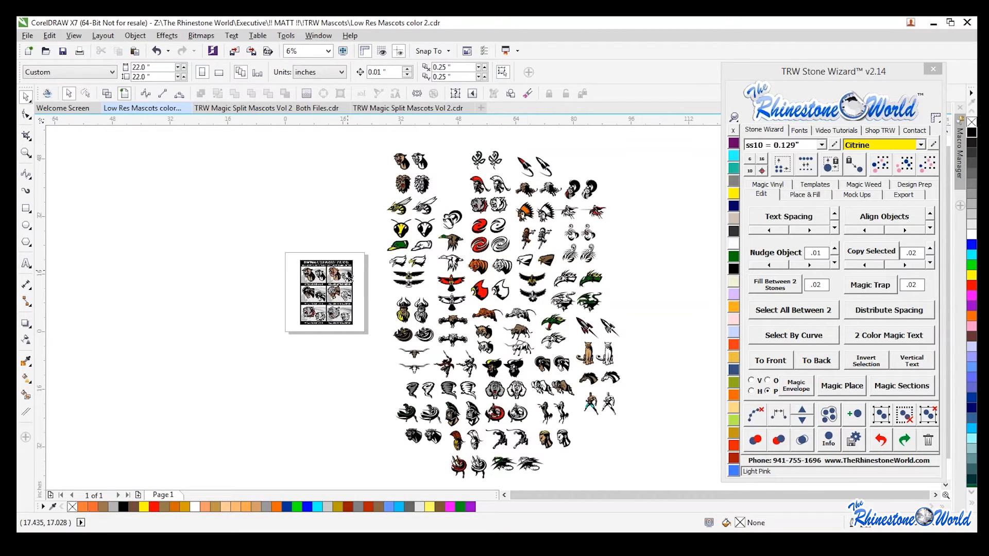
Step: Return to the TRW Magic Split Mascots Vol 2 Both Files drawing and inspect the rhinestone-bordered templates, including the longhorn design
left_click(287, 108)
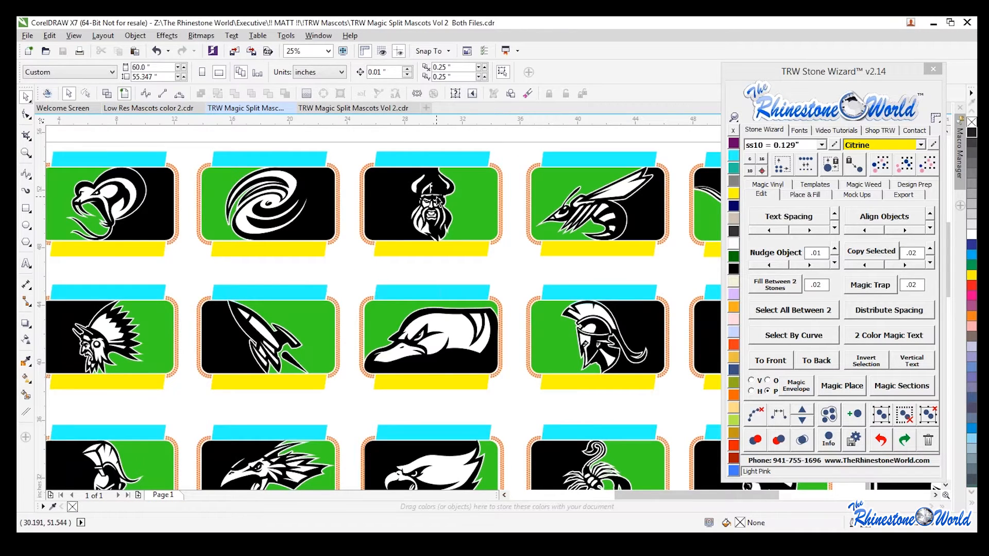
scroll(428, 208, "up", 2)
scroll(423, 237, "down", 2)
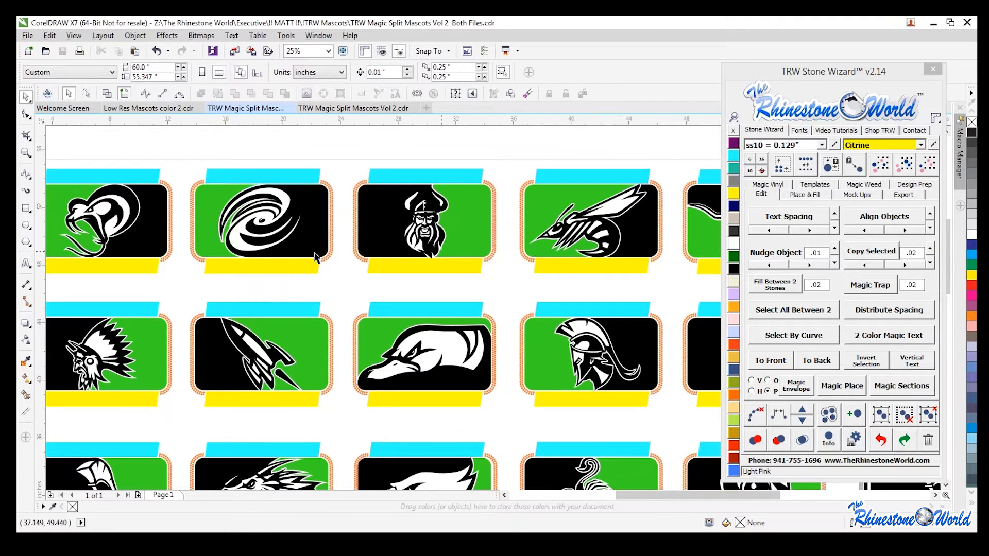
scroll(292, 238, "down", 2)
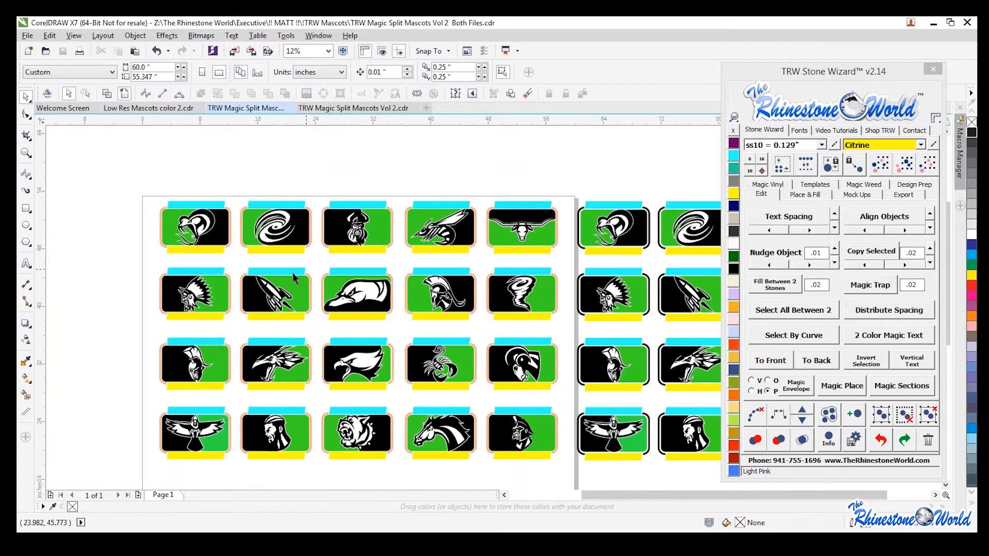
scroll(404, 249, "up", 3)
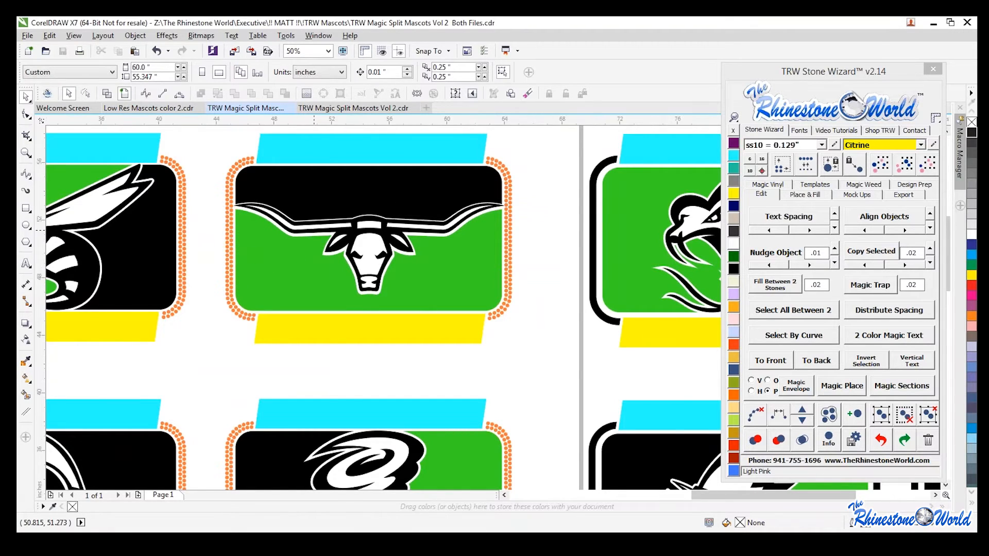
Step: Inspect the solid-bordered split mascot templates, including the Viking, and compare them with the rhinestone-bordered set
scroll(466, 237, "down", 6)
scroll(465, 233, "up", 6)
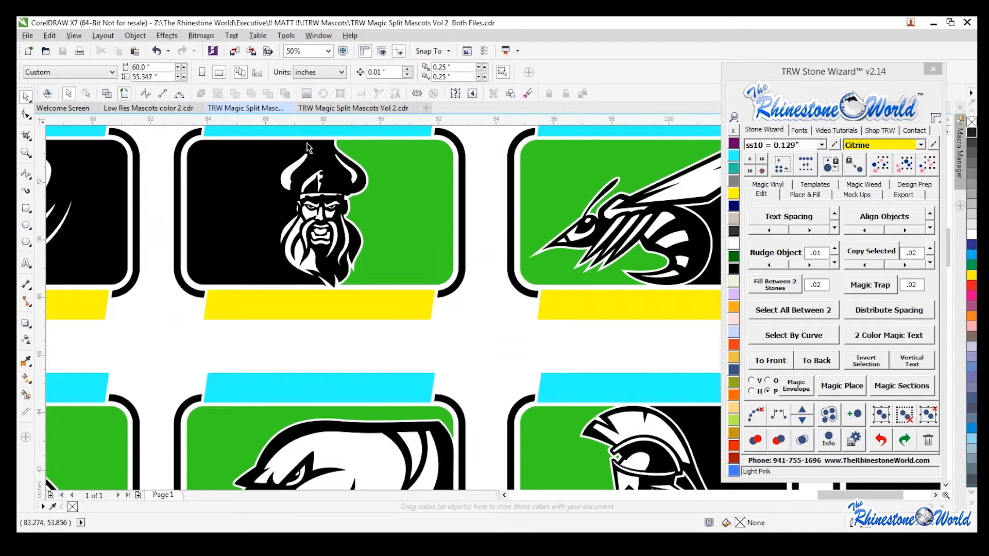
scroll(434, 271, "down", 1)
scroll(434, 271, "down", 2)
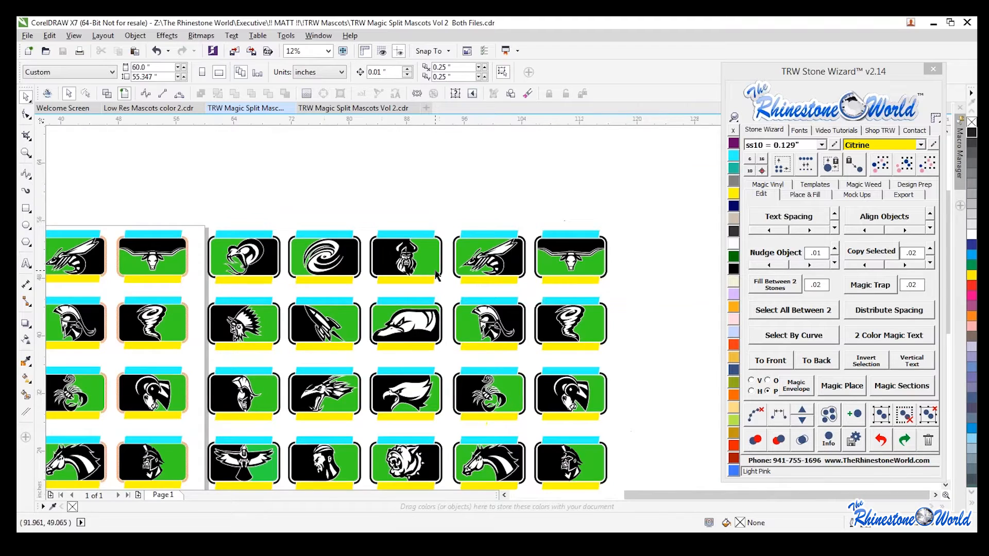
scroll(196, 317, "up", 1)
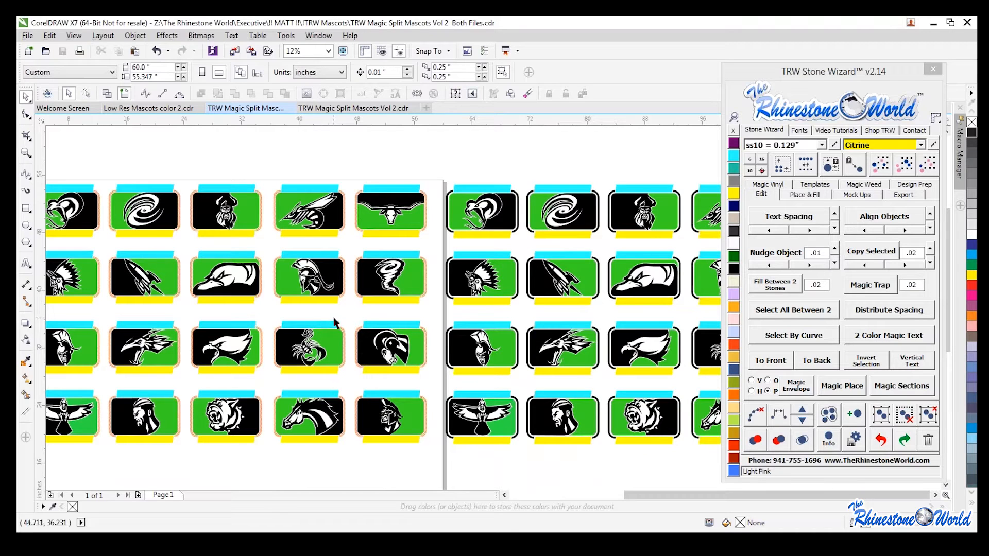
scroll(420, 182, "up", 2)
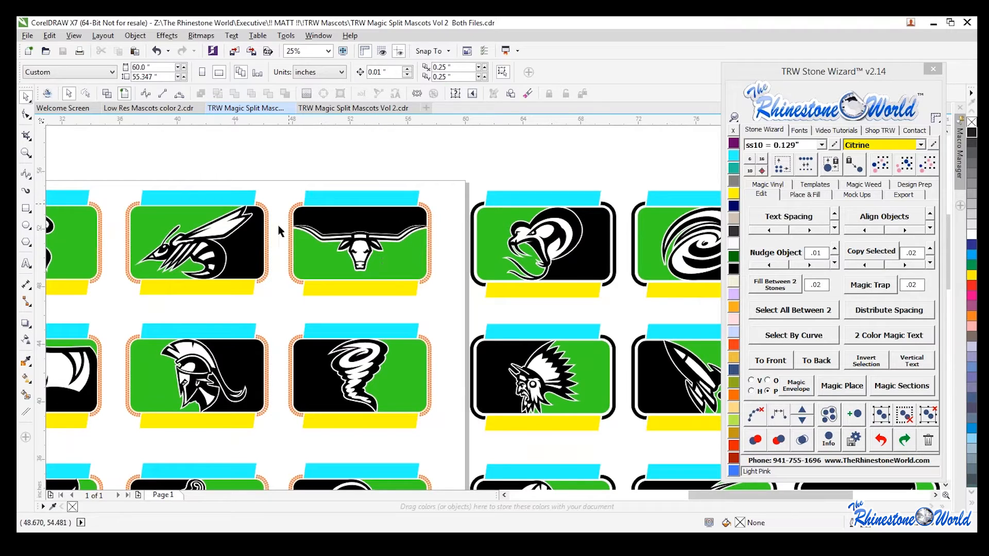
Step: Compare the full rhinestone-bordered and solid-bordered split mascot sets, looking closer at the longhorn, cobra, hurricane and Viking templates
scroll(314, 255, "down", 2)
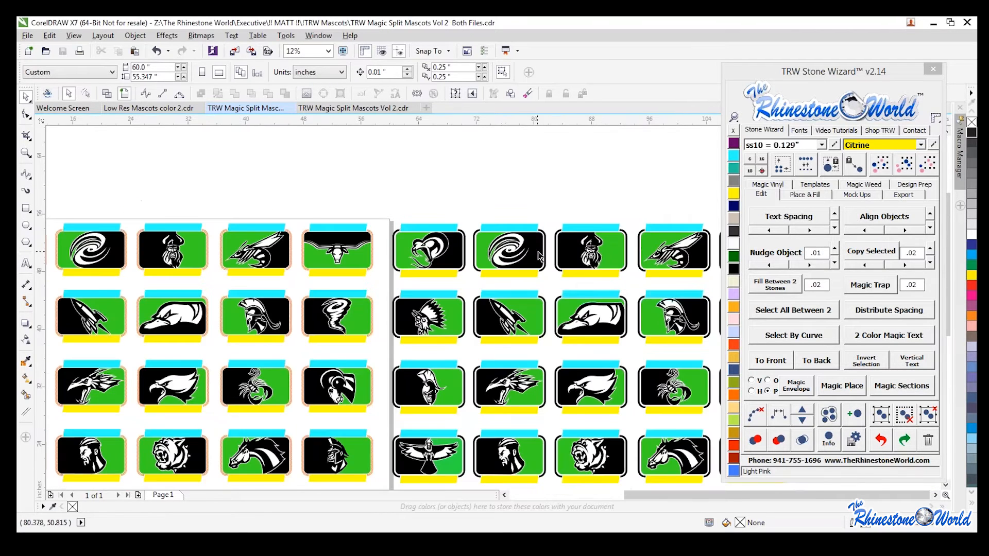
scroll(538, 252, "up", 2)
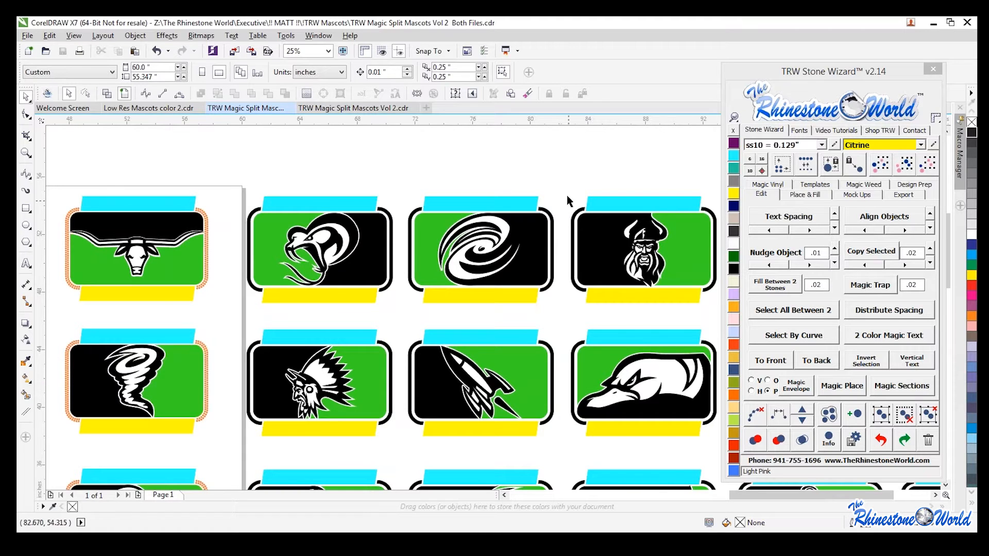
scroll(512, 280, "down", 2)
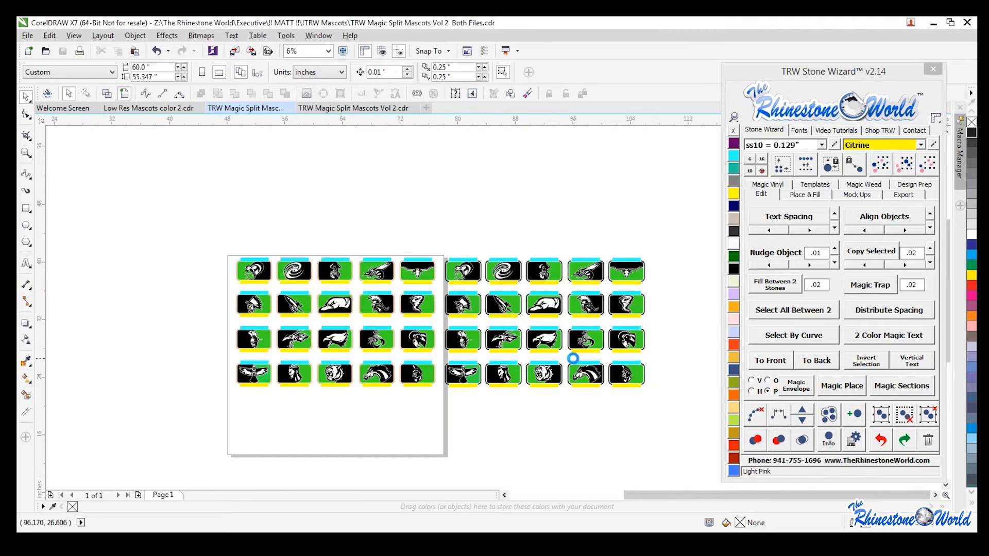
scroll(574, 362, "up", 1)
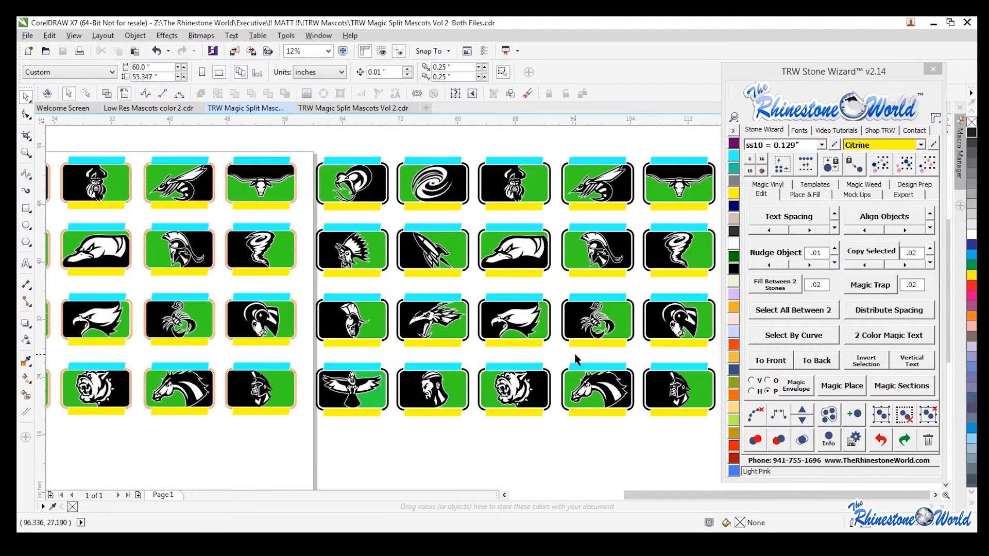
scroll(548, 344, "down", 1)
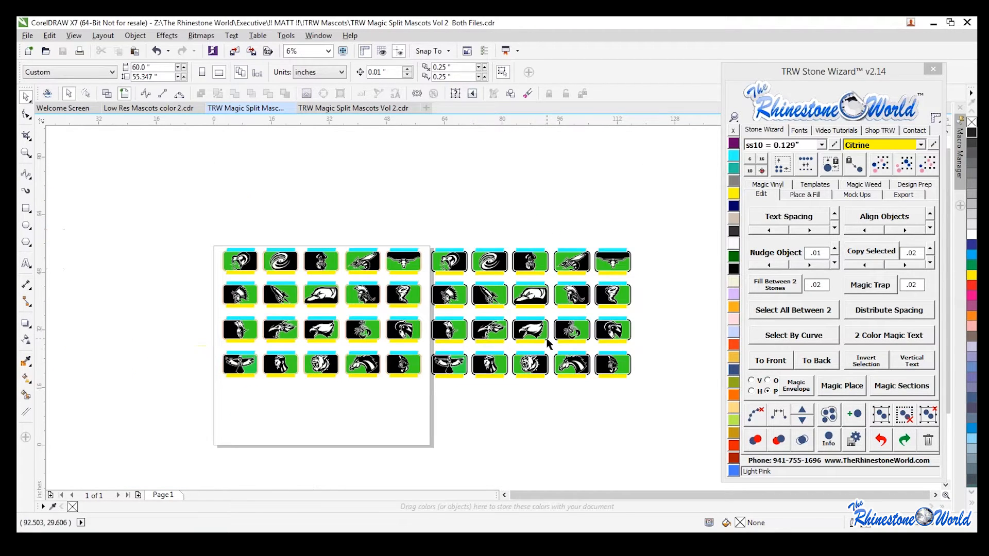
scroll(470, 344, "up", 1)
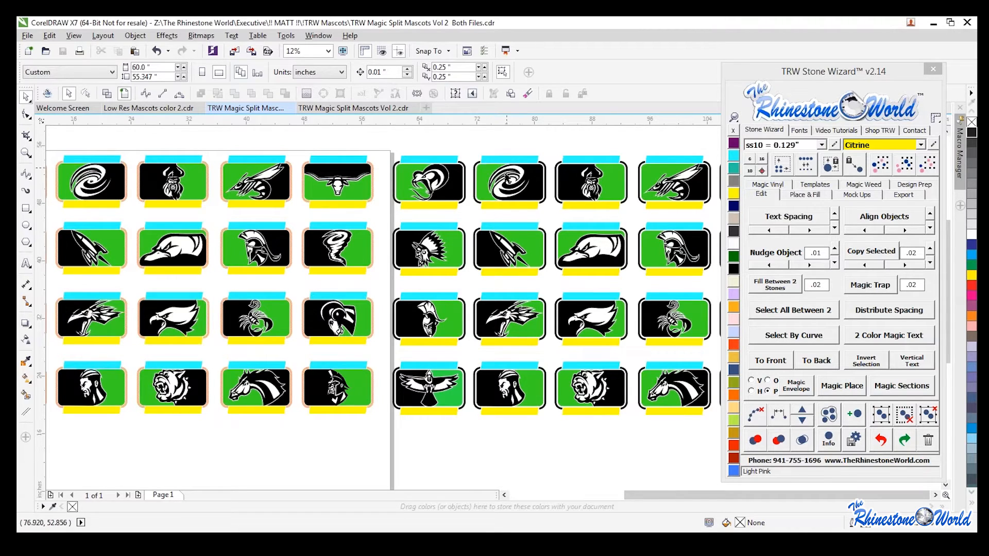
scroll(507, 174, "up", 2)
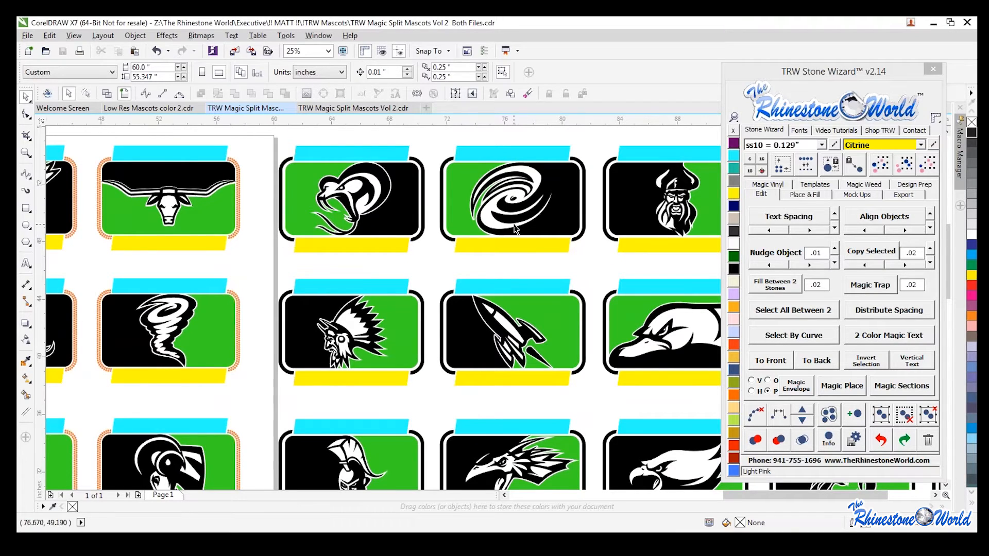
scroll(515, 227, "down", 3)
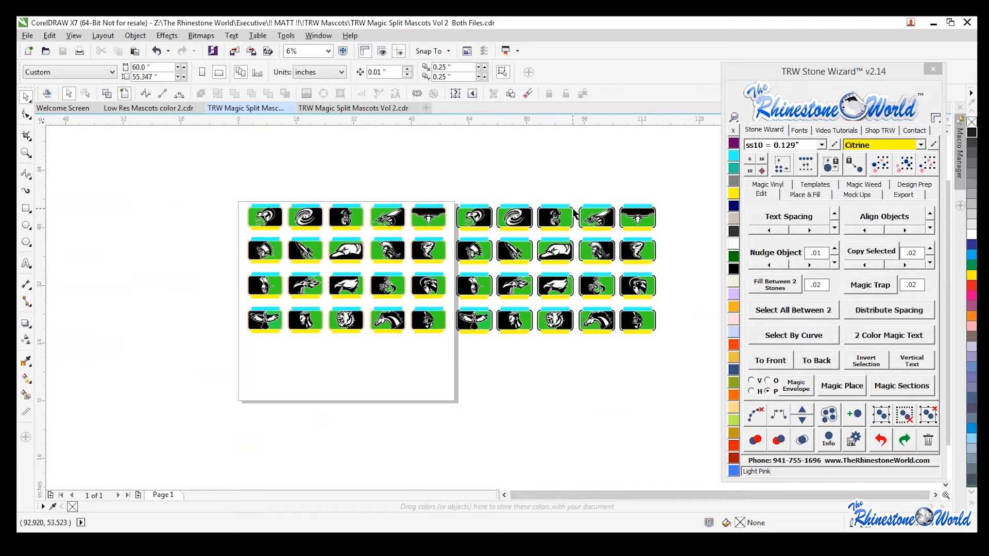
scroll(458, 297, "up", 1)
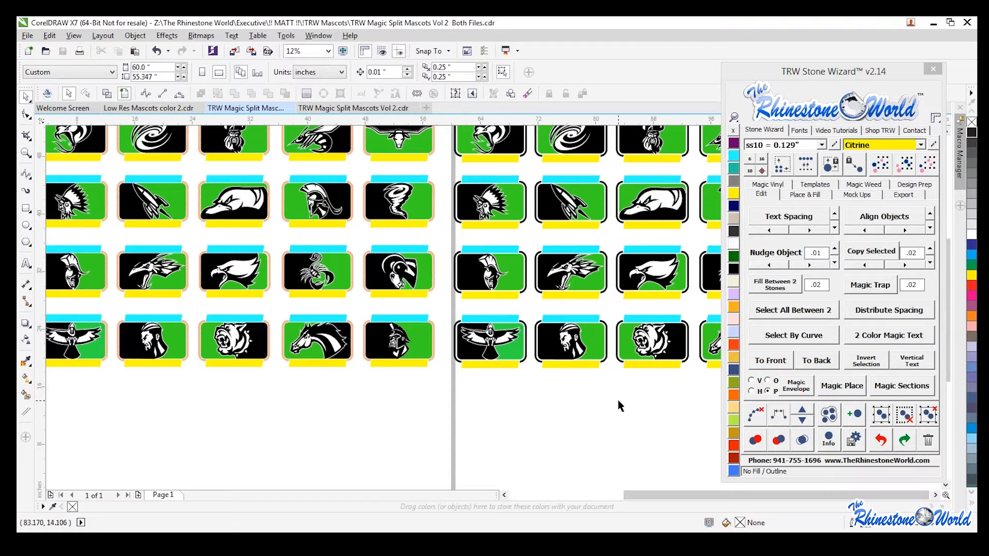
scroll(609, 397, "down", 2)
Step: Examine the rhinestone border and the coloured bars around the longhorn template beside its neighbouring designs
scroll(502, 262, "up", 6)
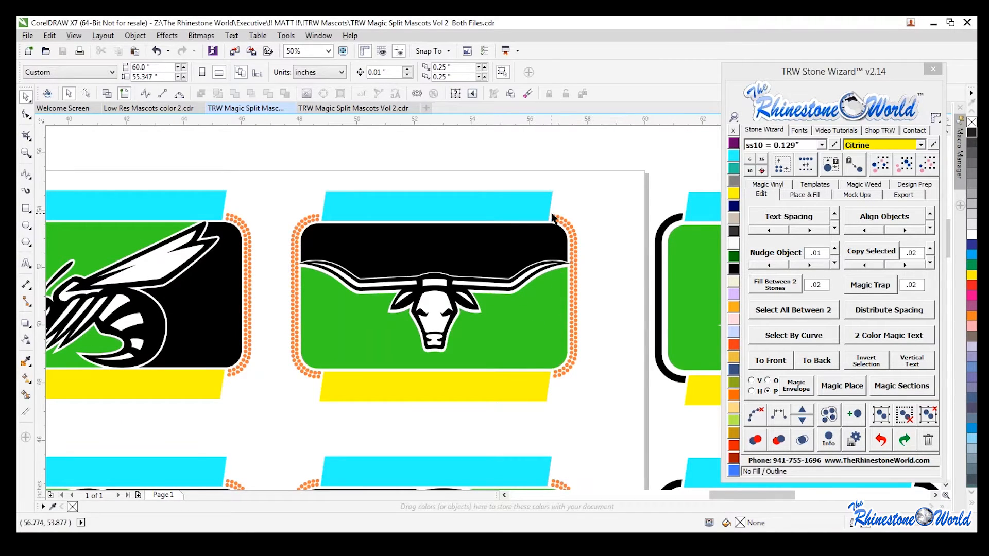
scroll(405, 295, "down", 2)
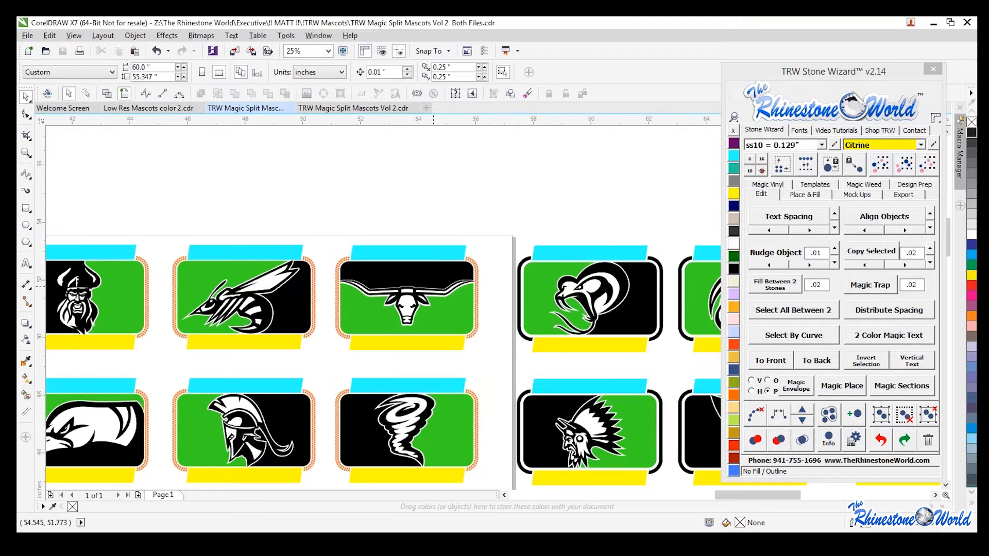
scroll(440, 292, "up", 1)
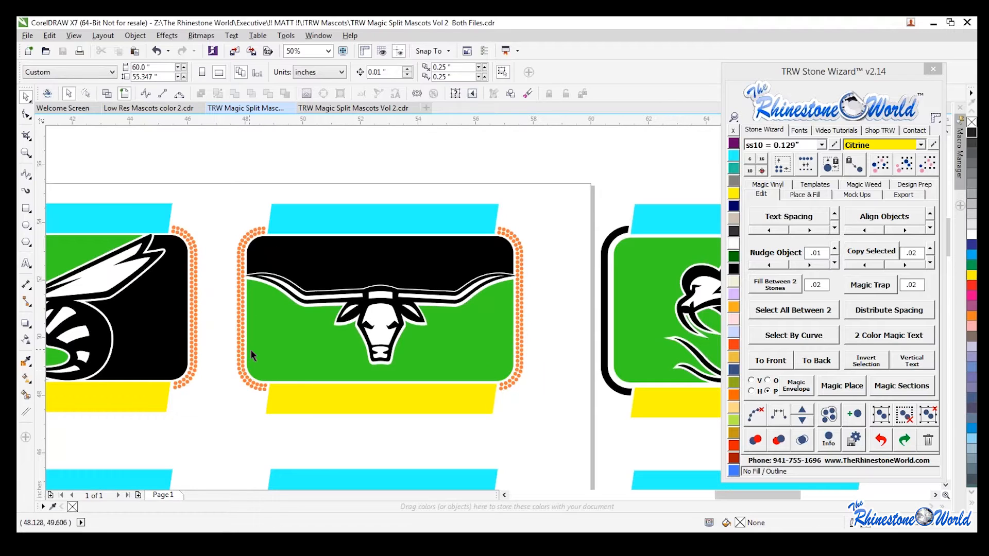
scroll(348, 330, "down", 1)
scroll(330, 323, "down", 1)
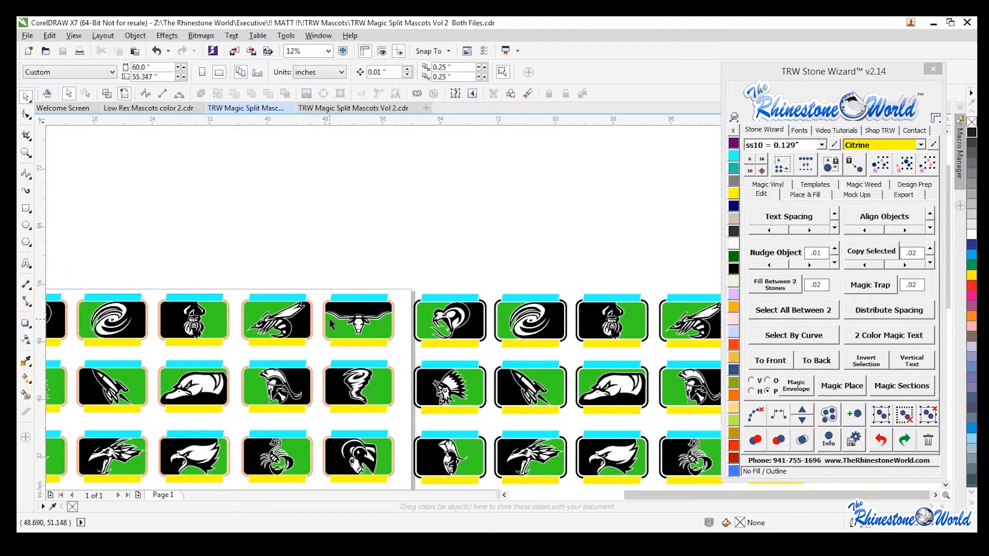
scroll(330, 323, "up", 1)
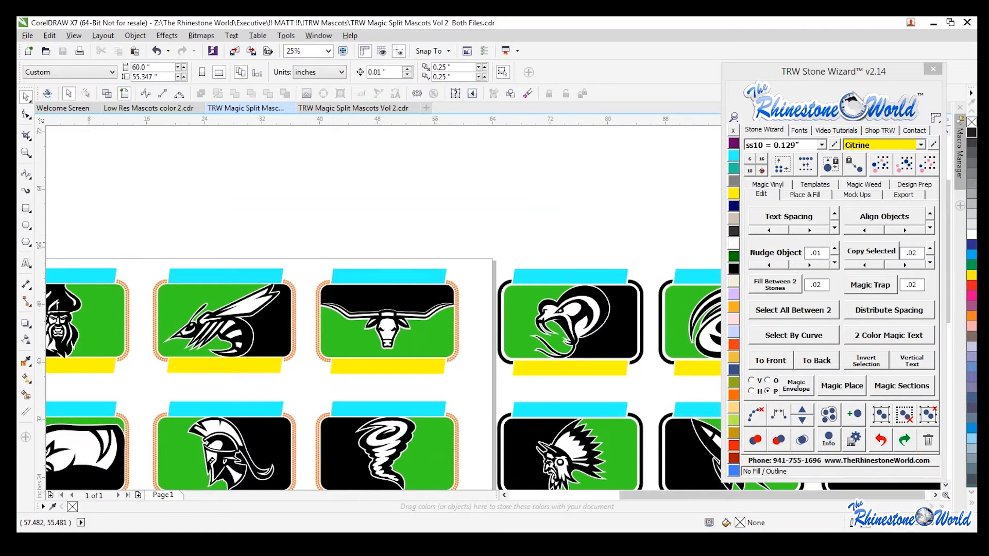
scroll(415, 363, "down", 2)
scroll(412, 363, "down", 2)
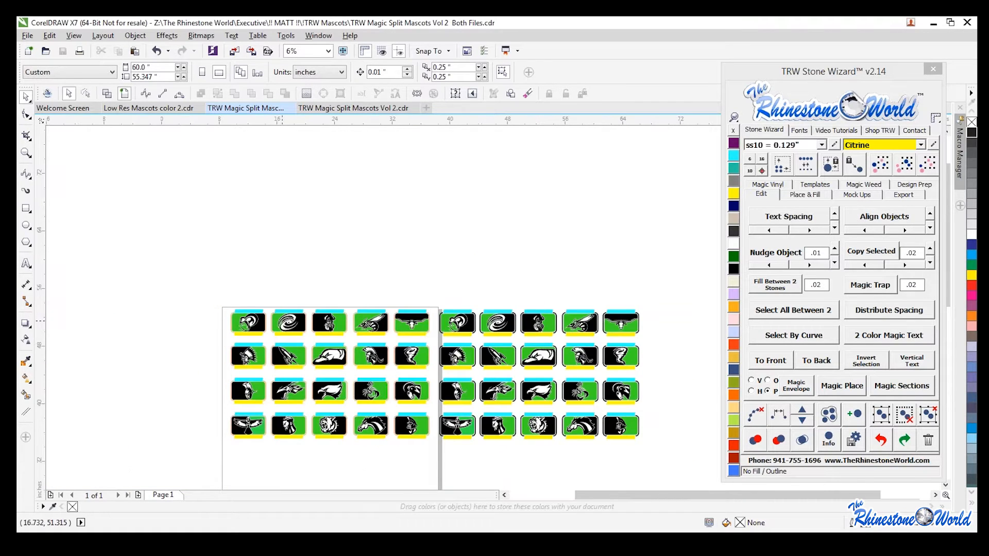
Step: Review the individual rhinestone-bordered mascots, including the rocket, duck and eagle, against the solid-bordered collection
scroll(287, 322, "up", 2)
scroll(307, 354, "down", 2)
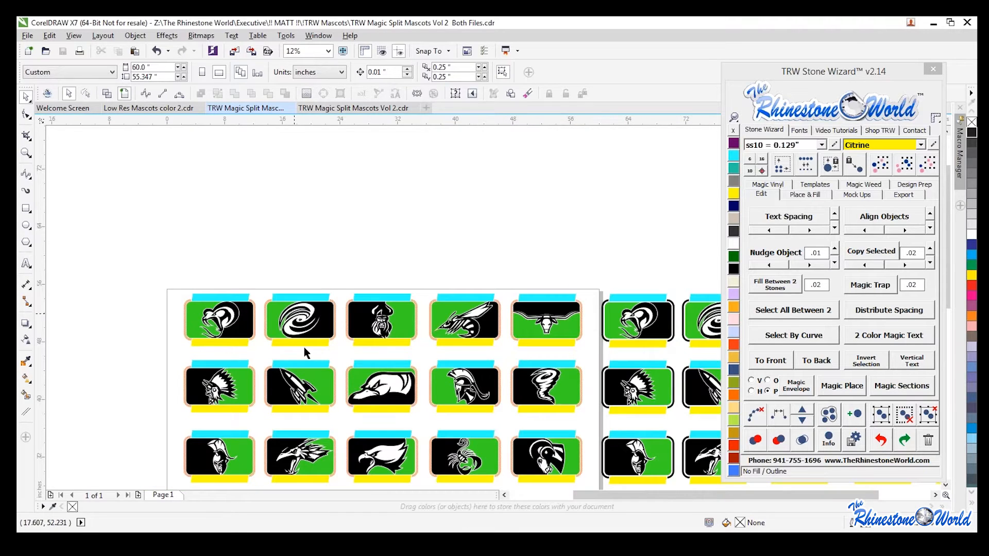
scroll(311, 477, "up", 2)
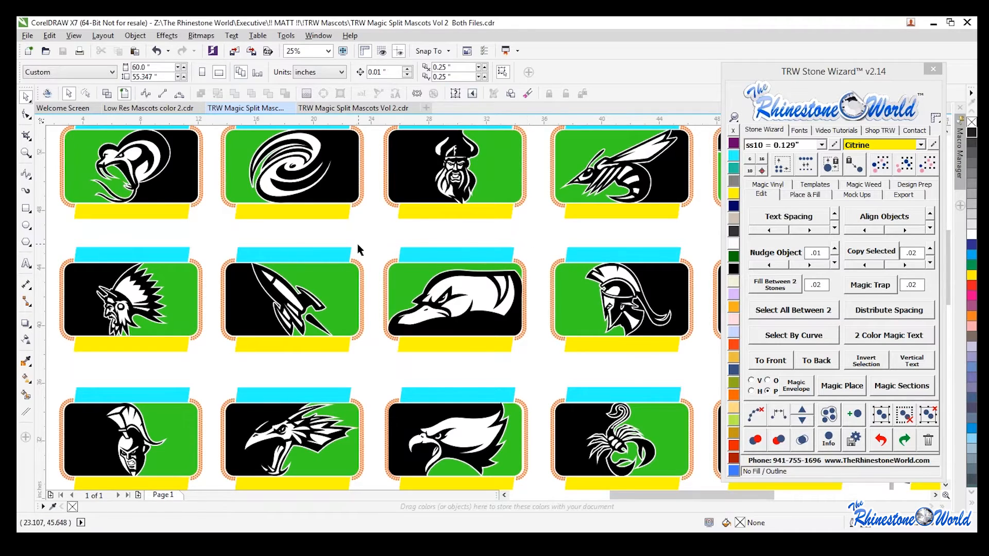
scroll(359, 250, "down", 2)
scroll(359, 250, "down", 2)
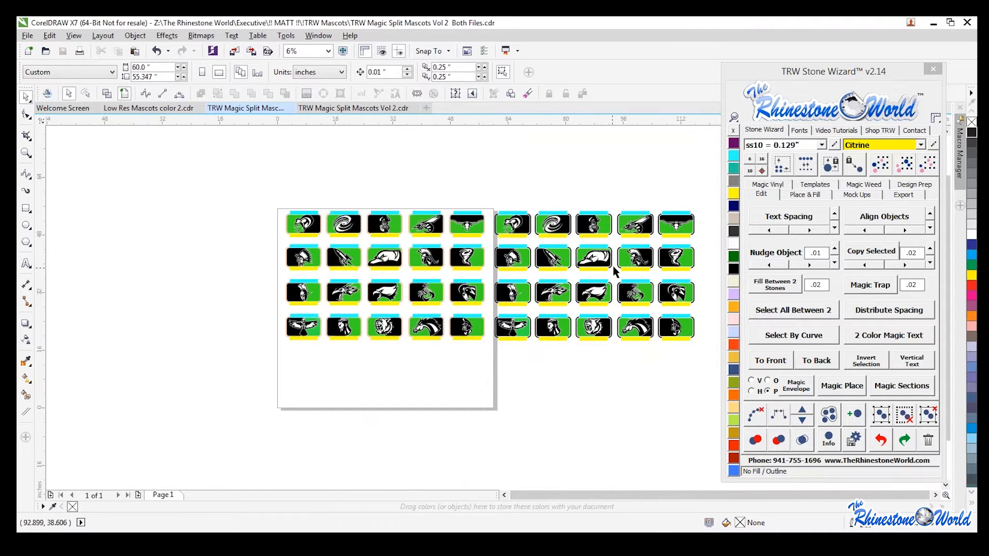
scroll(615, 271, "up", 2)
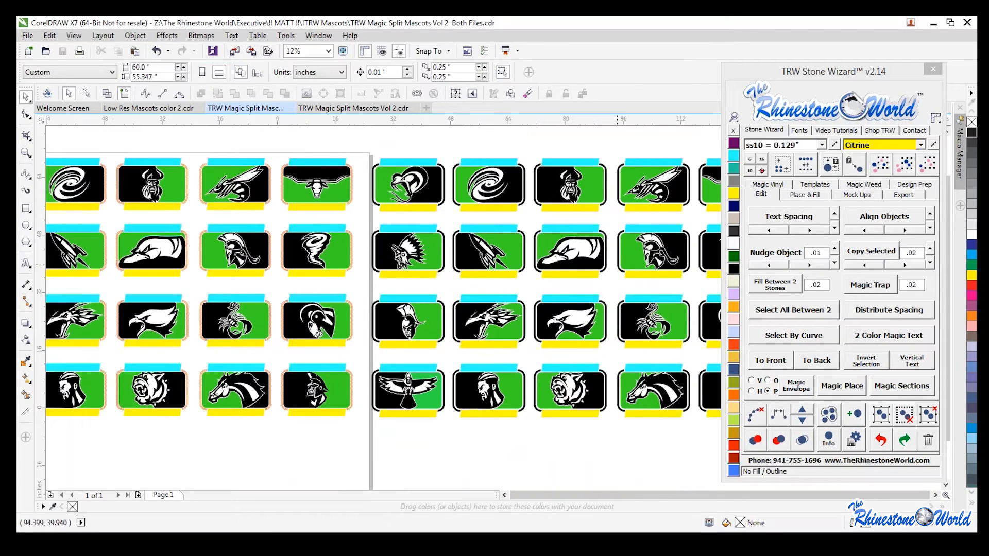
scroll(618, 264, "down", 2)
scroll(597, 197, "up", 2)
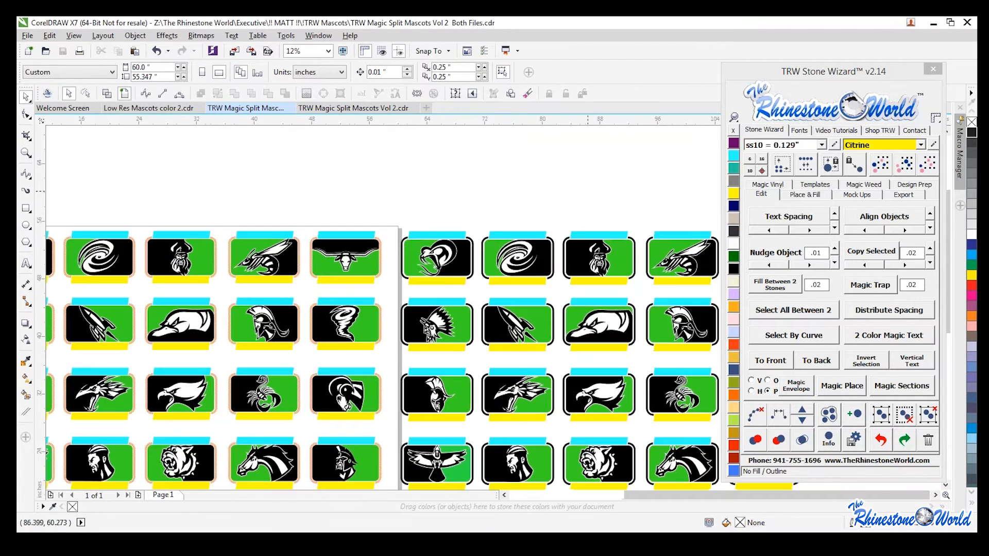
key("F8")
left_click(340, 184)
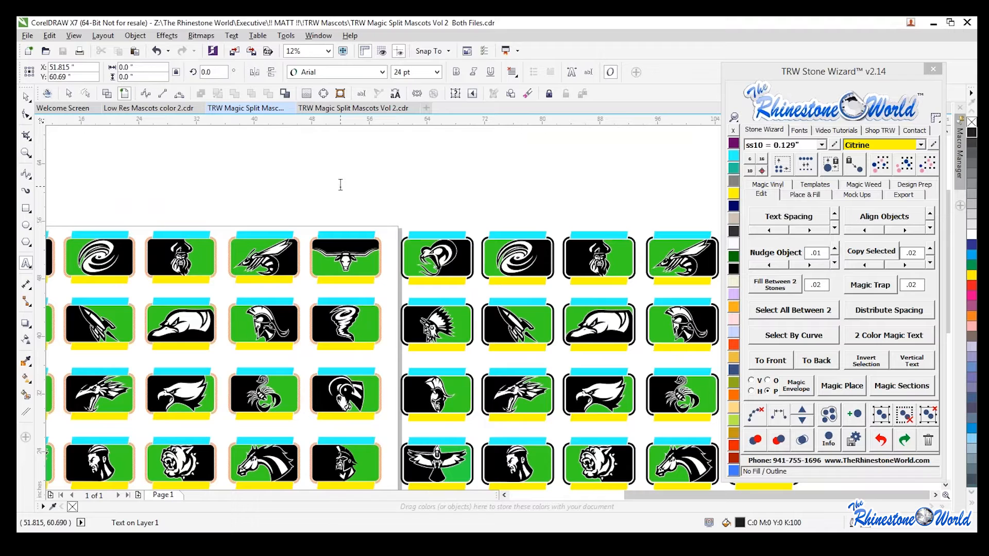
left_click(487, 201)
left_click(25, 96)
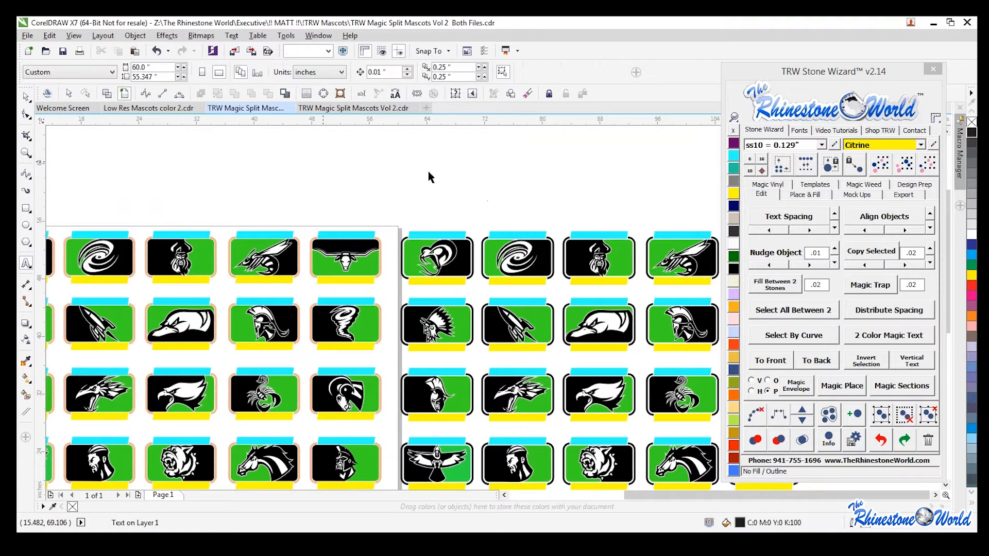
Step: Try mirroring the whole solid-bordered cobra template horizontally, and undo the flip
scroll(553, 270, "up", 2)
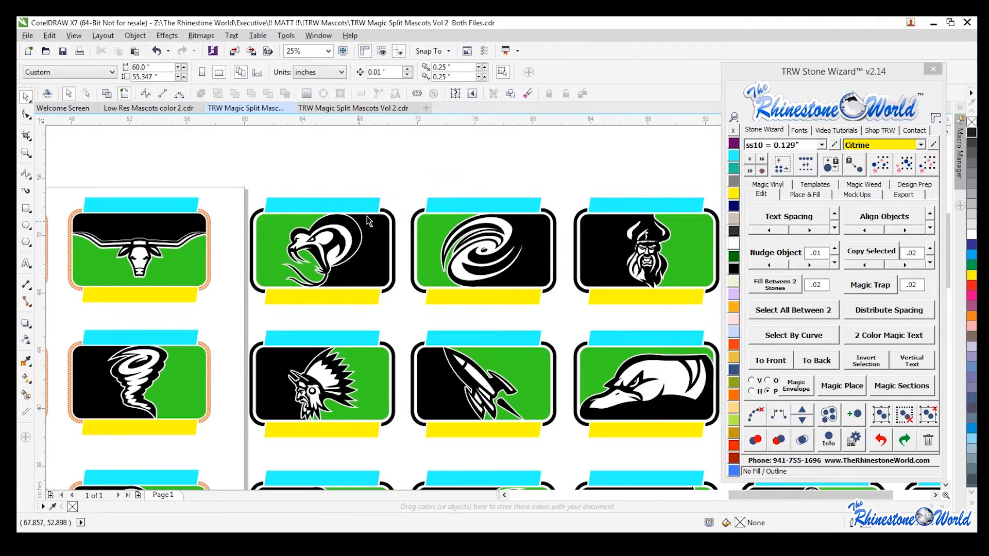
left_click_drag(240, 326, 404, 186)
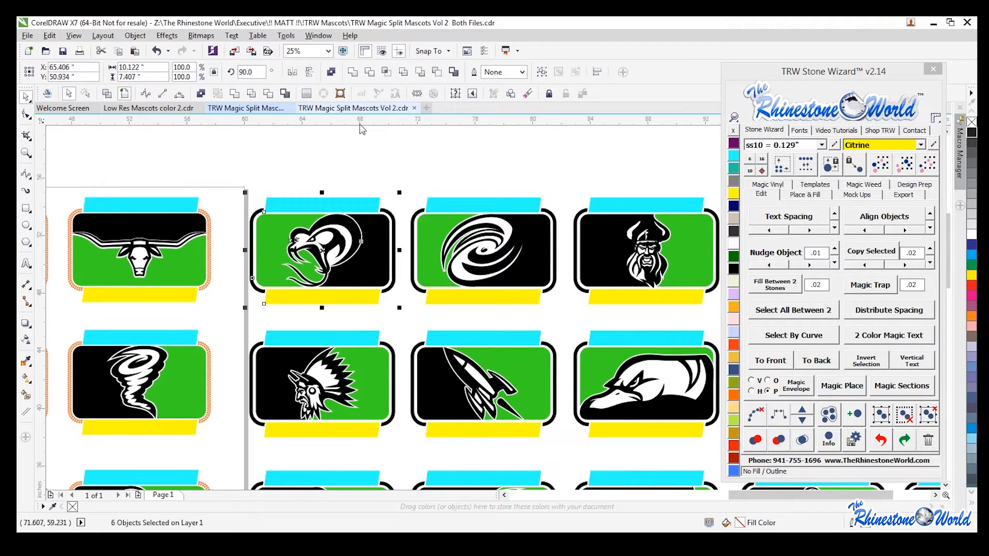
left_click(292, 72)
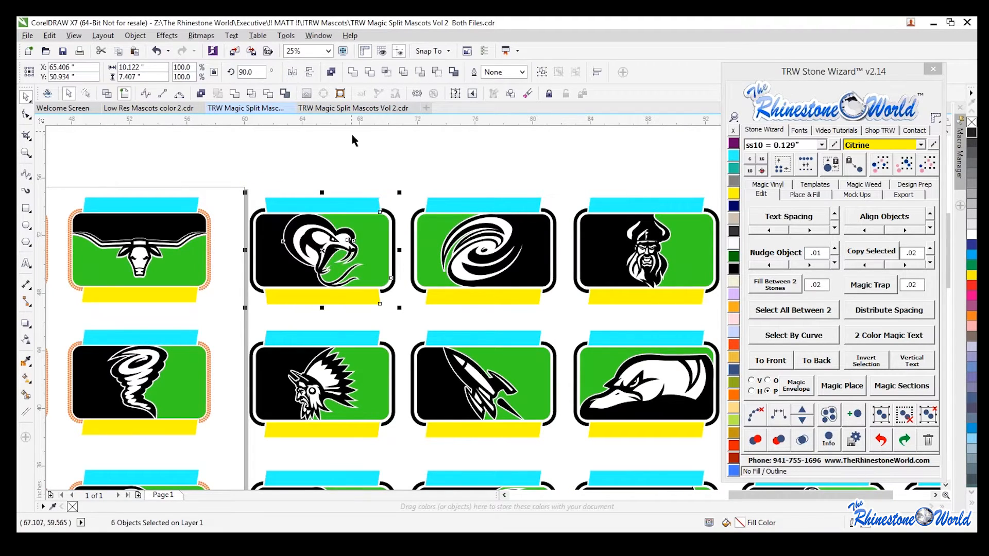
left_click(351, 134)
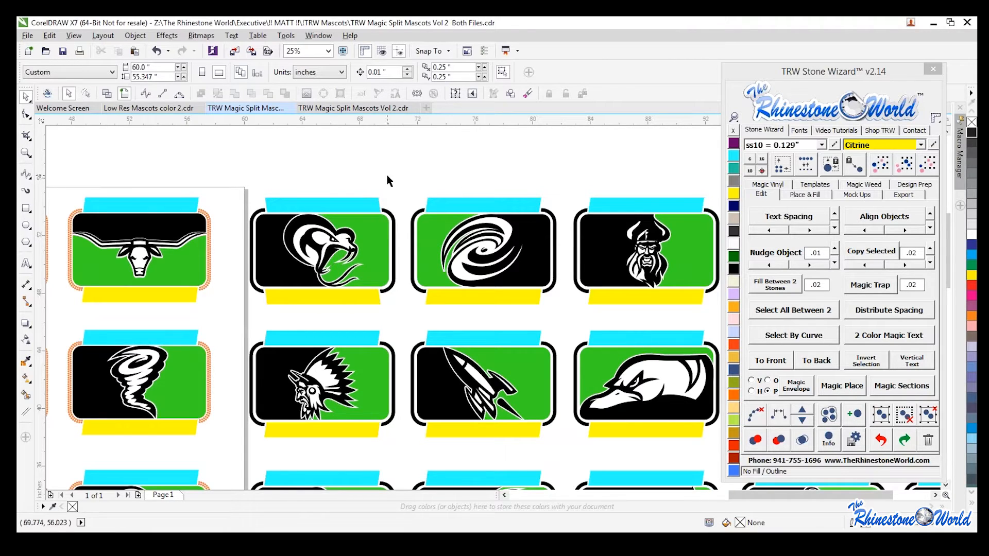
key("ctrl+z")
left_click(417, 167)
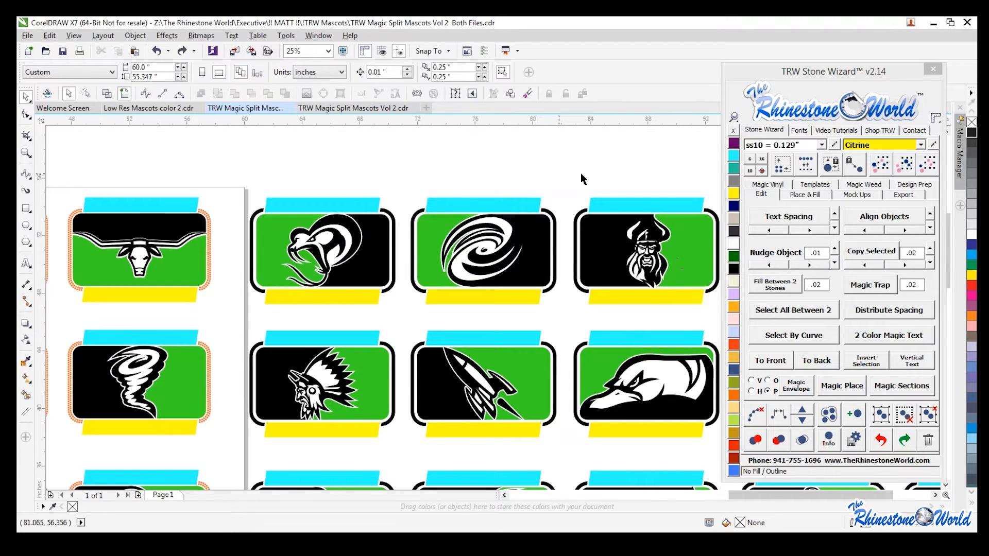
Step: Add the text SOUTHEAST in Arial above the rhinestone-bordered templates and enlarge it to about 17.6 inches wide
scroll(603, 272, "down", 1)
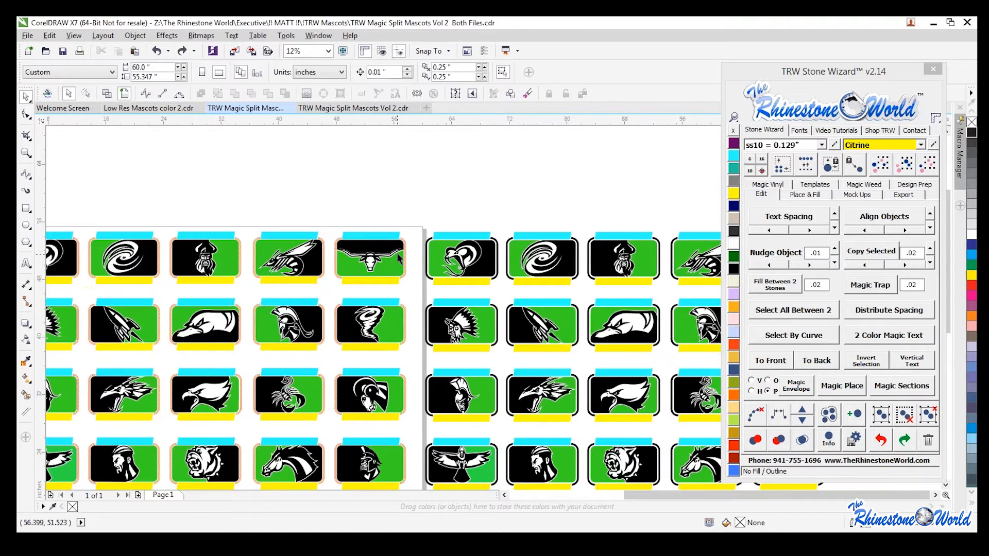
scroll(399, 257, "up", 1)
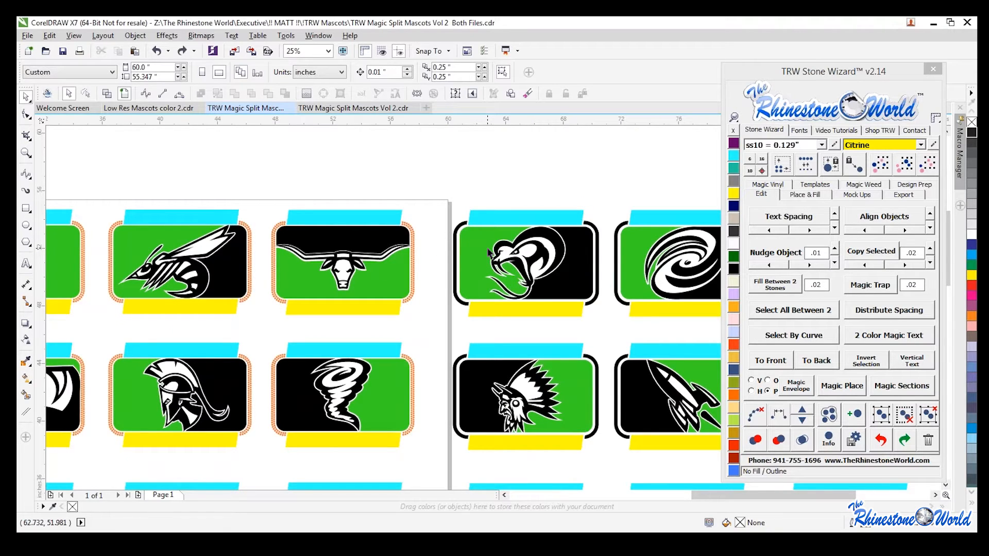
scroll(488, 252, "down", 2)
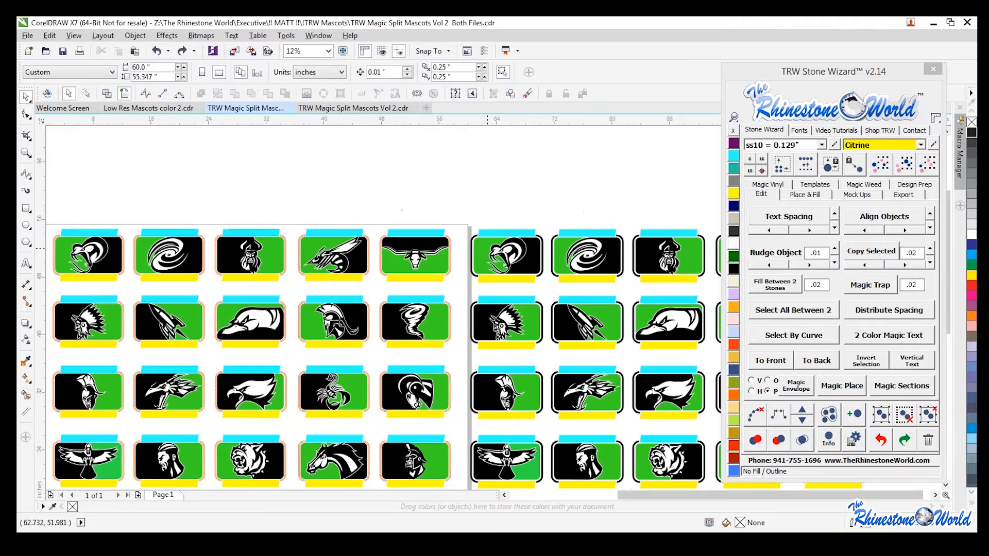
scroll(485, 230, "up", 1)
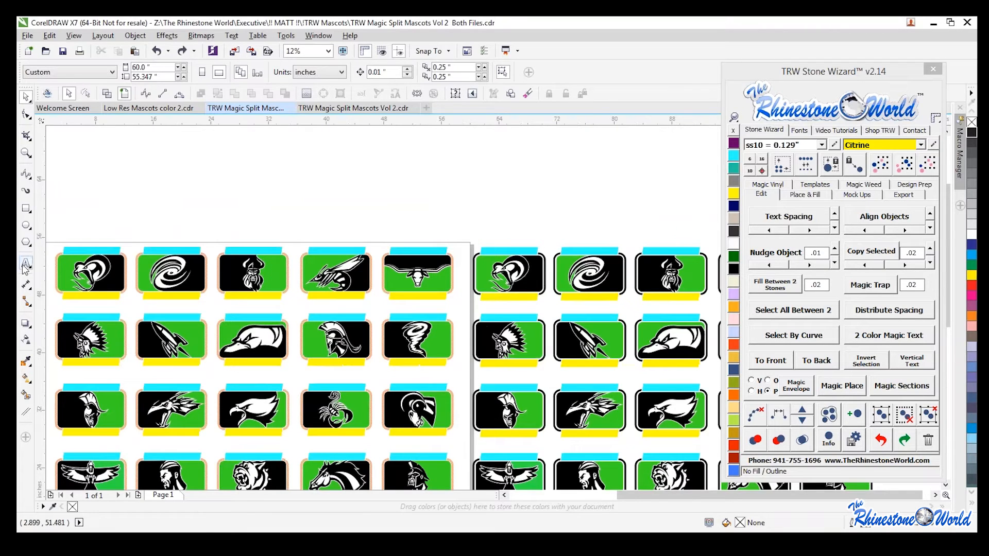
left_click(26, 263)
left_click(276, 208)
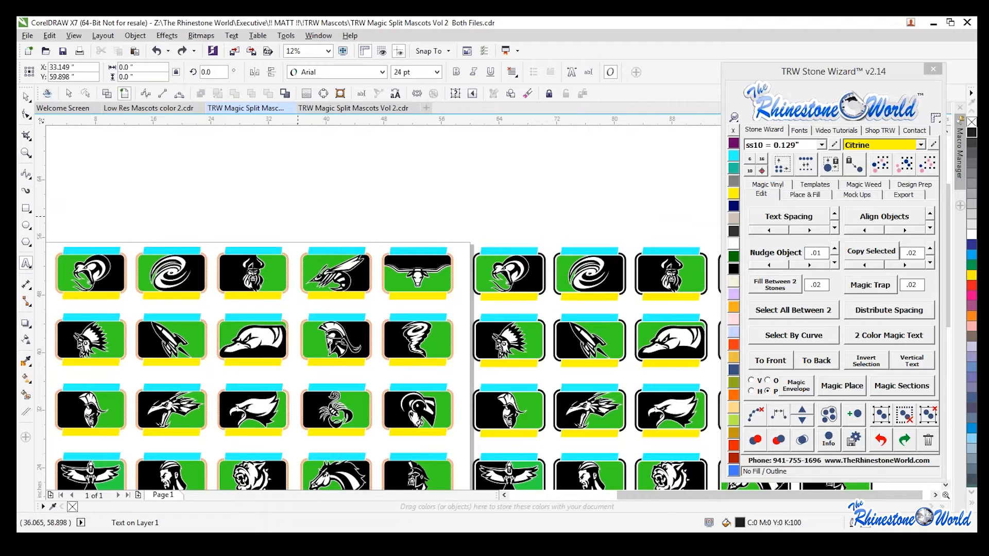
type("TRW")
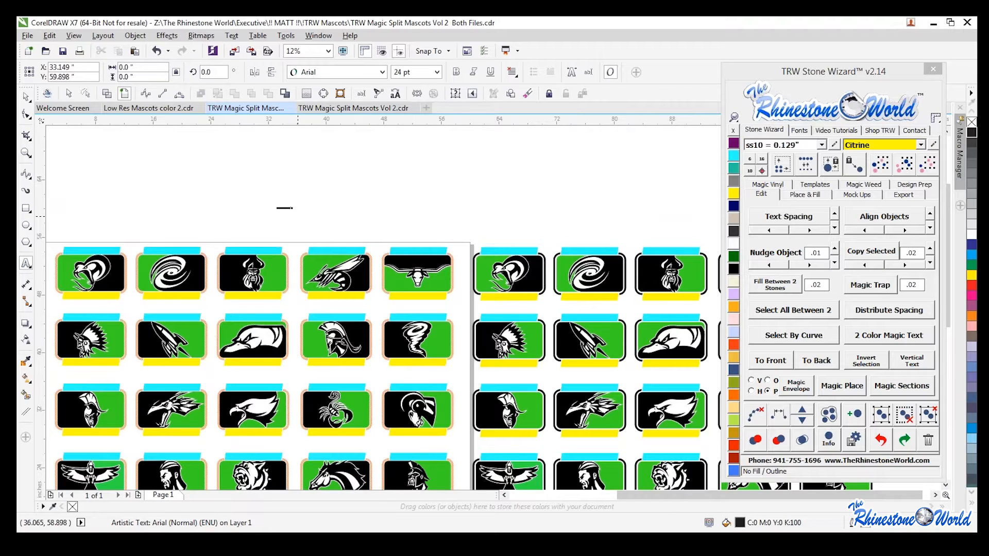
key("ctrl+space")
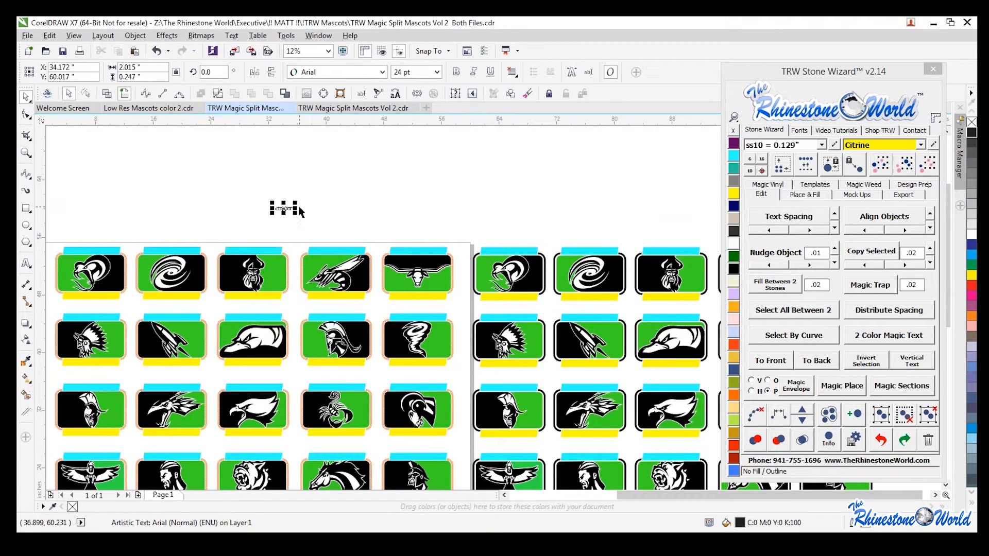
left_click_drag(299, 200, 404, 150)
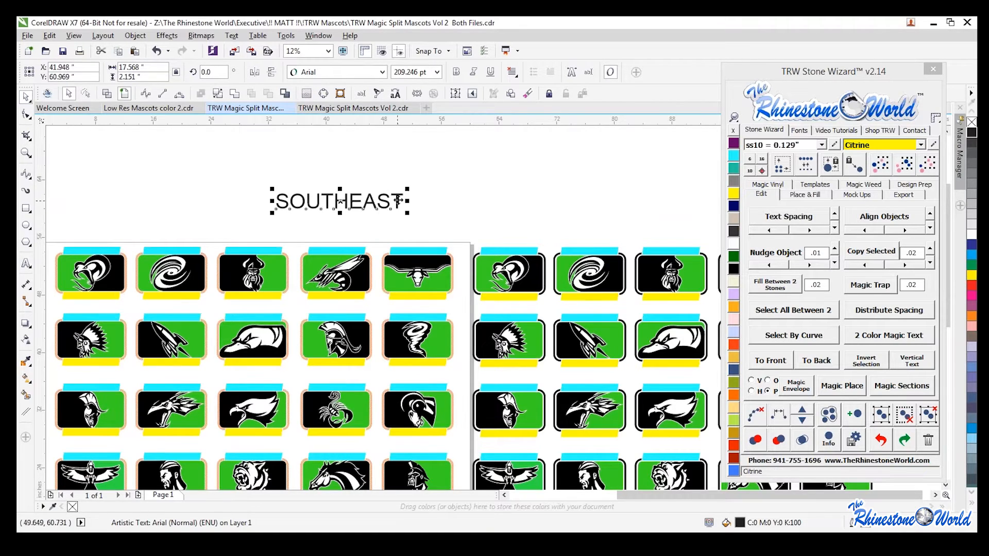
Step: Set the SOUTHEAST text in the favourite font BolsterBold and stretch it to about 19.2 inches wide and 2.4 inches high
left_click_drag(389, 203, 398, 187)
left_click(799, 130)
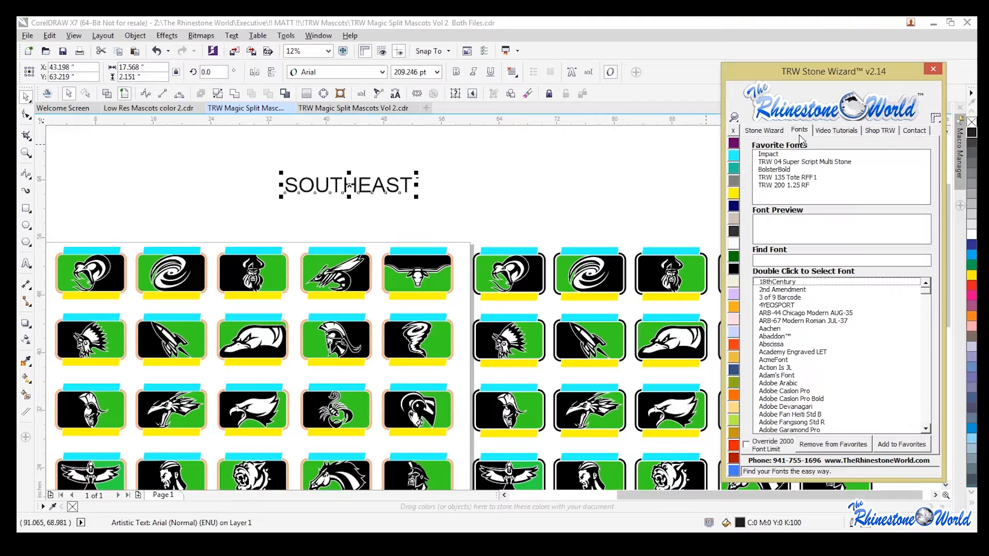
double_click(766, 171)
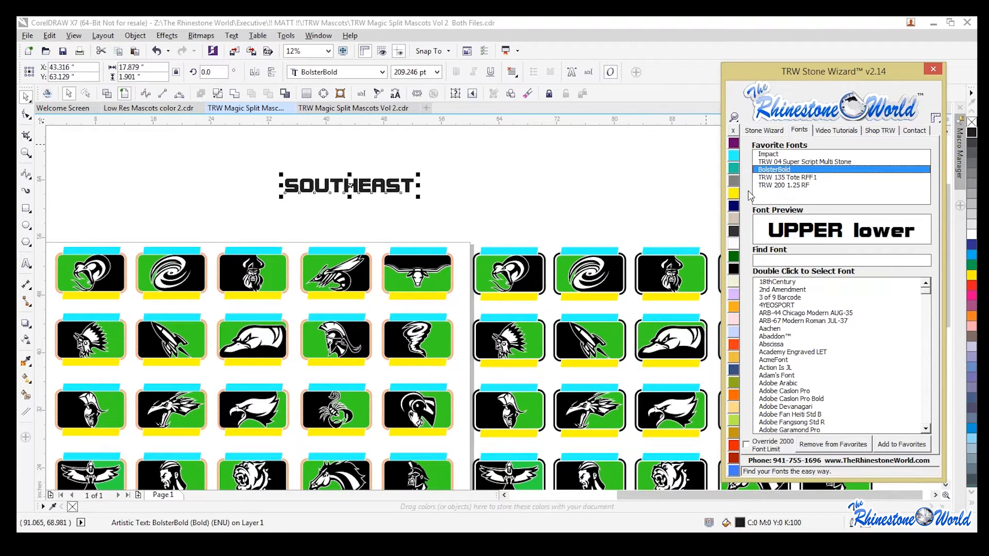
left_click_drag(420, 174, 428, 168)
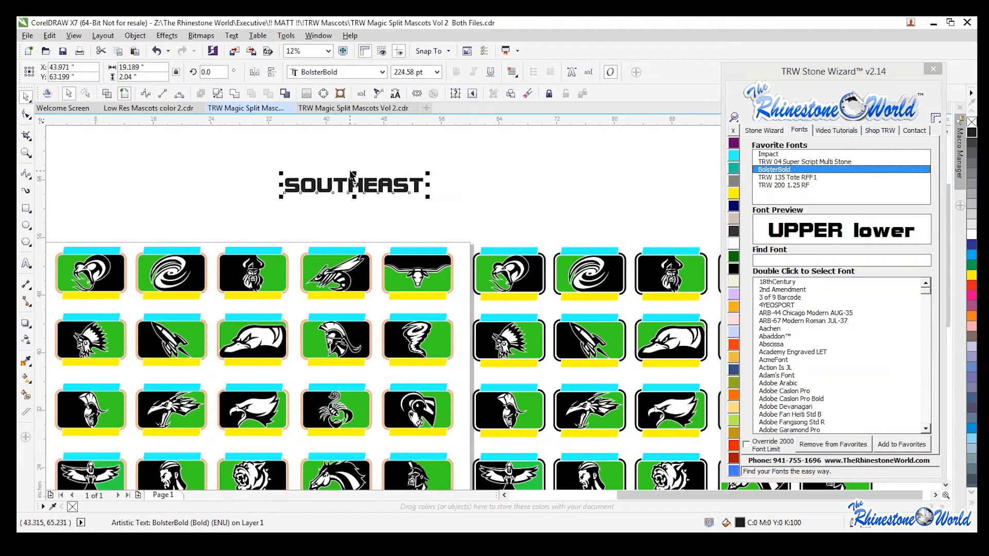
left_click_drag(354, 173, 355, 170)
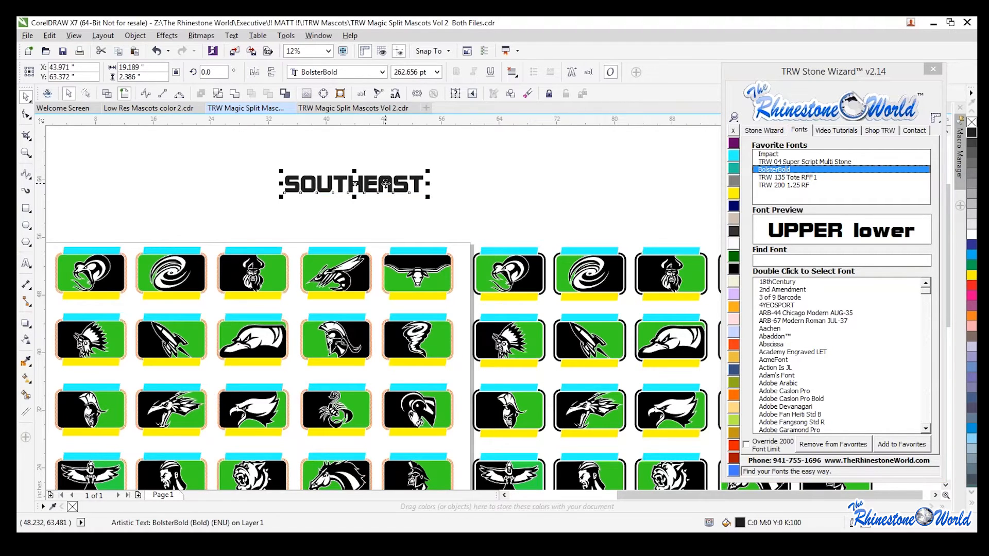
Step: Duplicate the SOUTHEAST text directly below the original and change the copy's wording to FOOTBALL
scroll(386, 194, "up", 2)
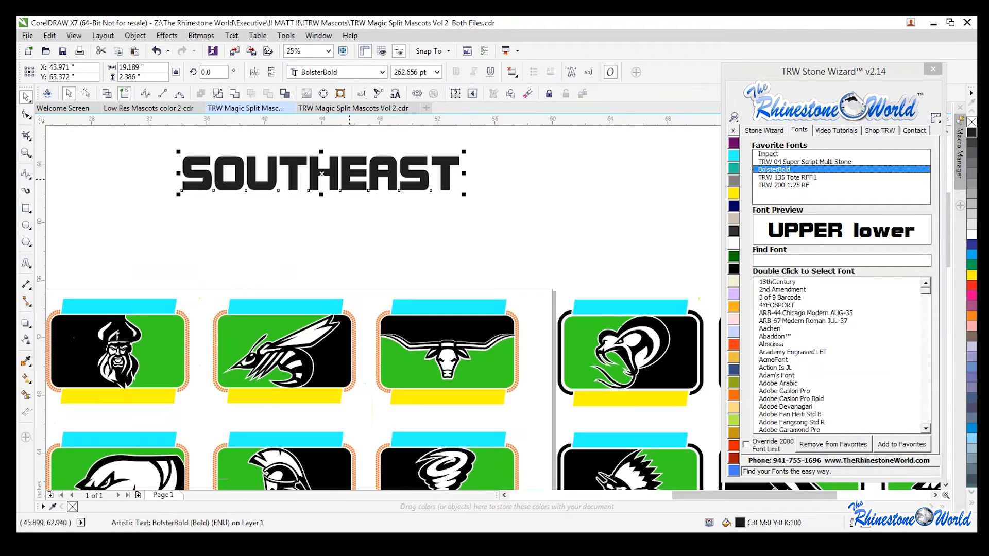
scroll(462, 332, "up", 2)
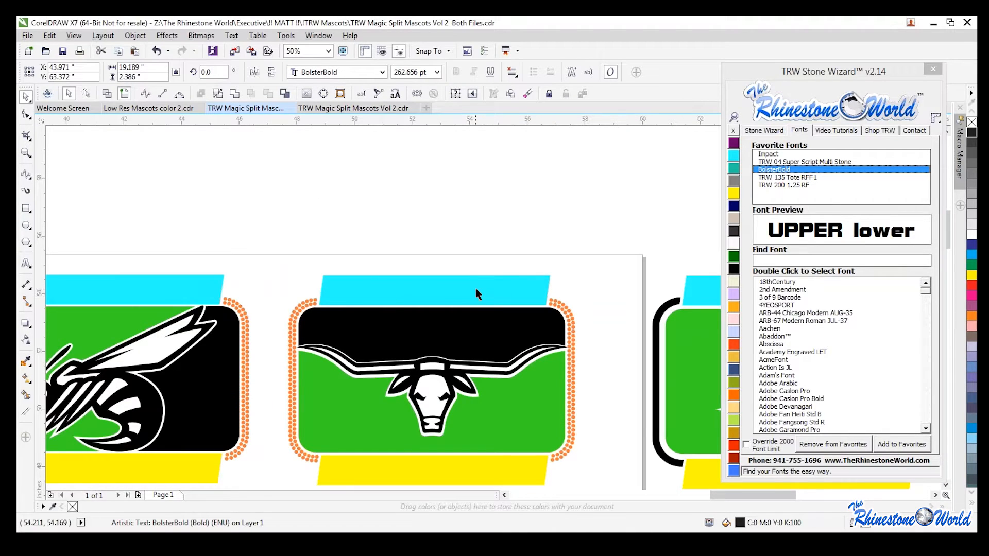
scroll(443, 293, "down", 3)
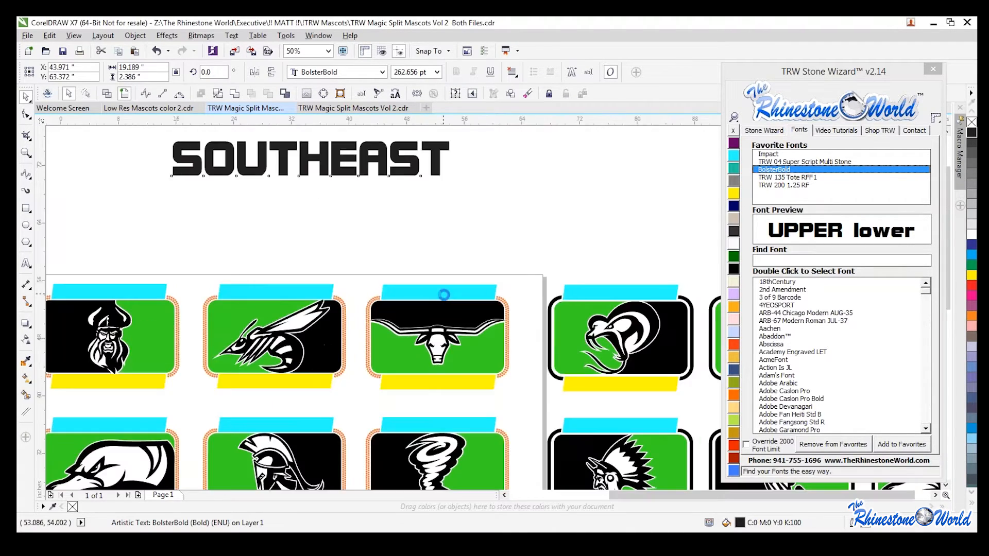
scroll(410, 235, "up", 2)
left_click_drag(411, 230, 410, 281)
right_click(410, 281)
left_click(516, 271)
double_click(515, 271)
left_click_drag(519, 272, 255, 264)
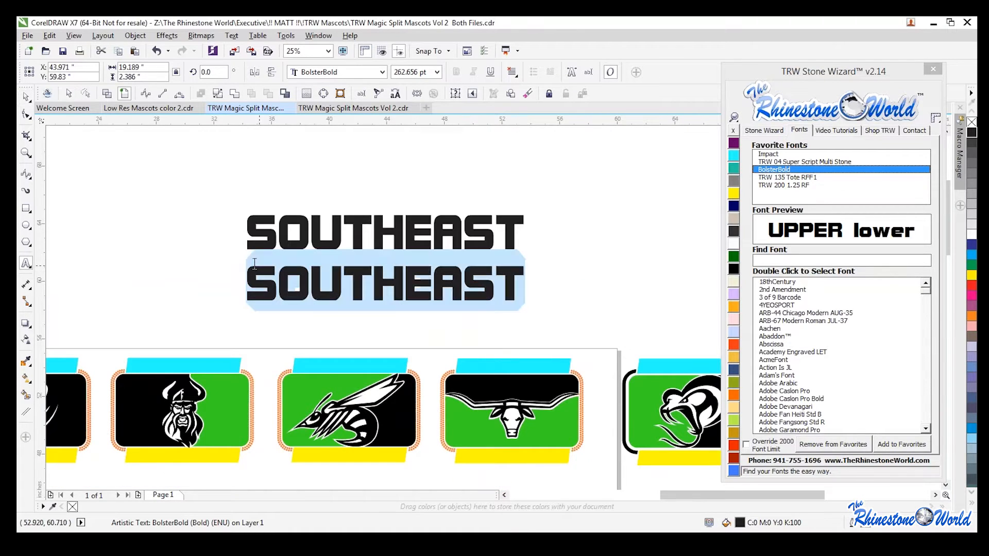
type("FOOTBALL")
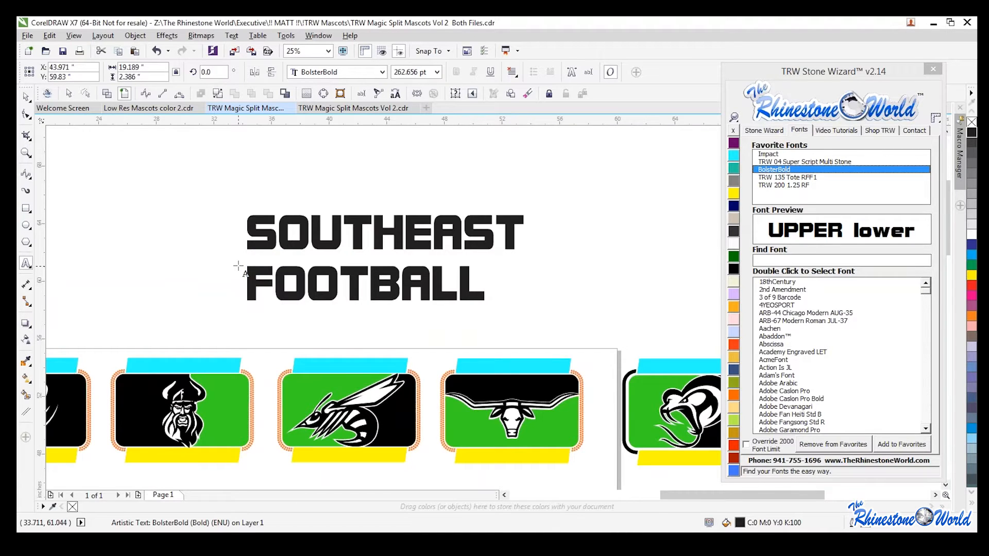
key("Escape")
left_click(26, 96)
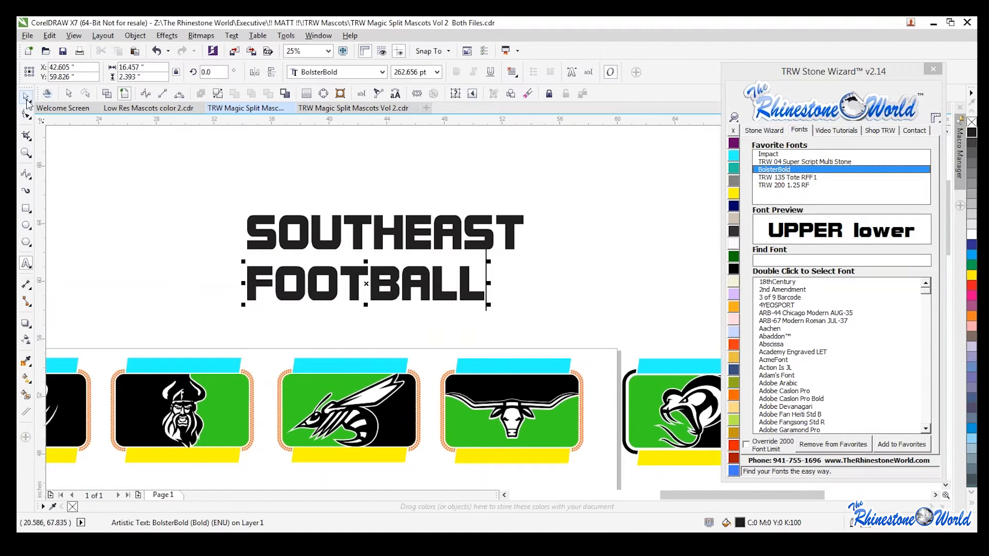
left_click(155, 179)
Step: Select all the cyan bars by colour and fit the SOUTHEAST text into every one of them with Magic Envelope
scroll(357, 266, "down", 5)
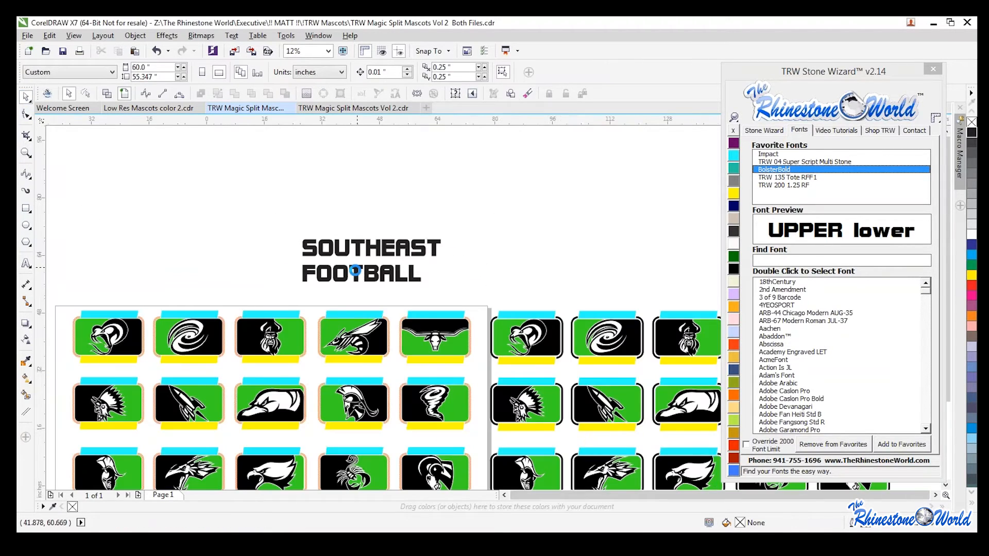
scroll(350, 367, "up", 2)
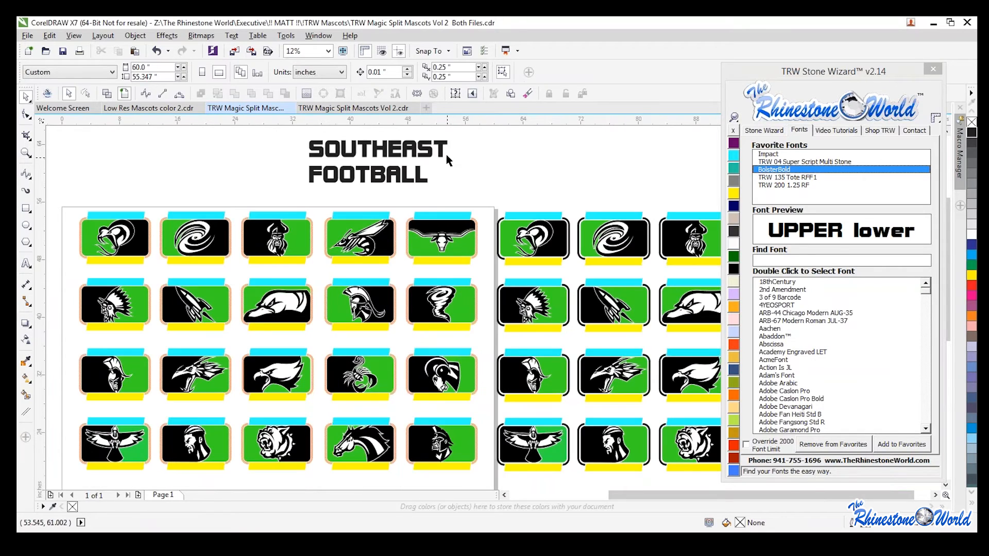
left_click(451, 215)
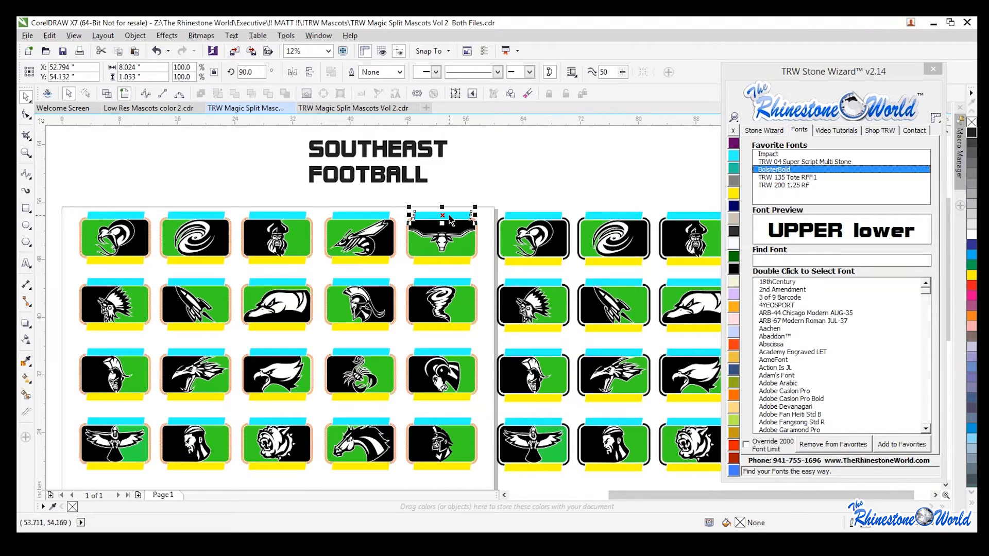
left_click(764, 129)
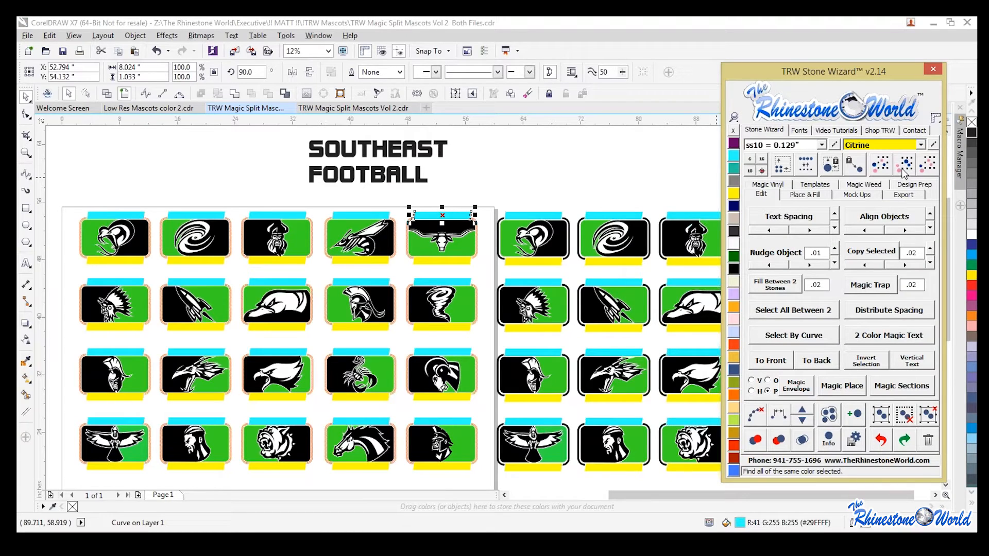
left_click(871, 166)
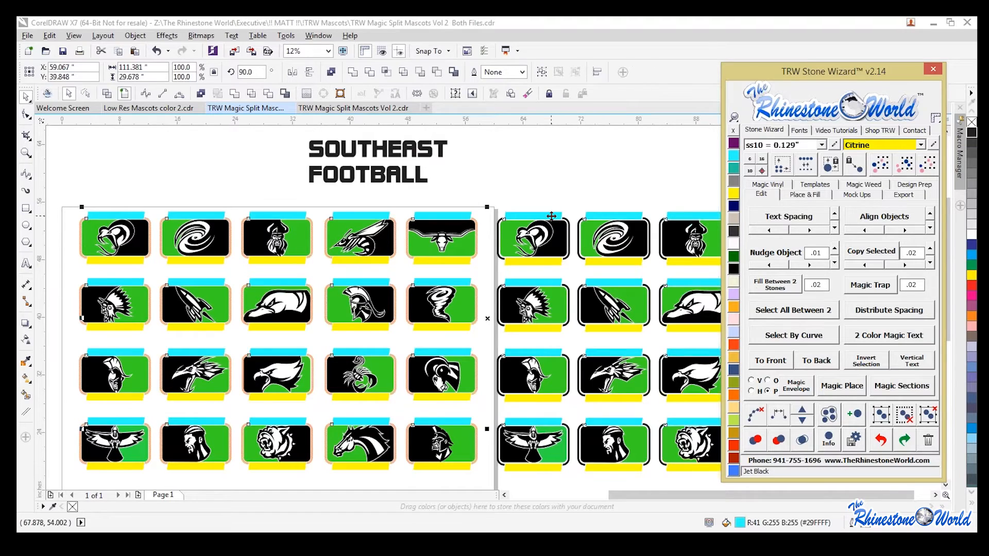
left_click_drag(539, 201, 514, 176)
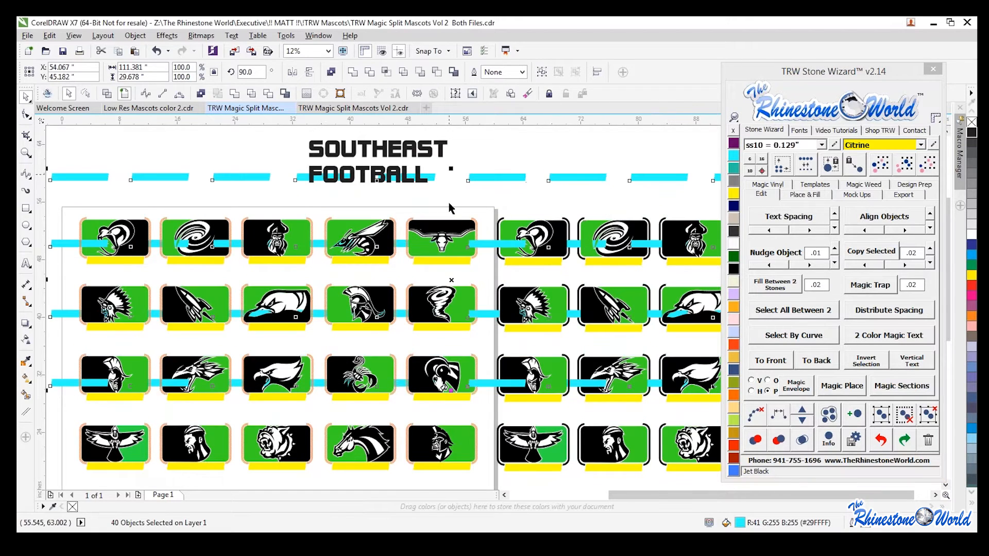
key("ctrl+z")
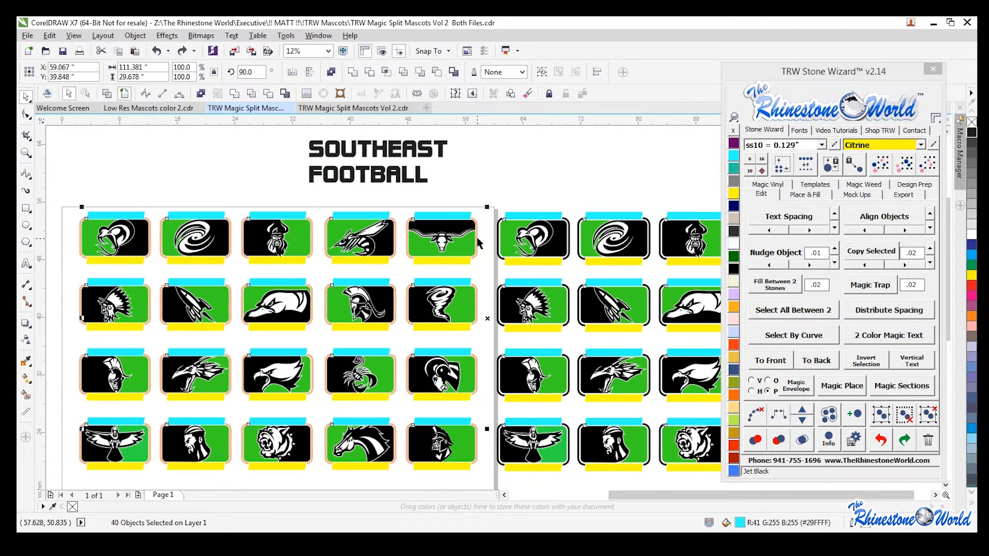
left_click(415, 157, "shift")
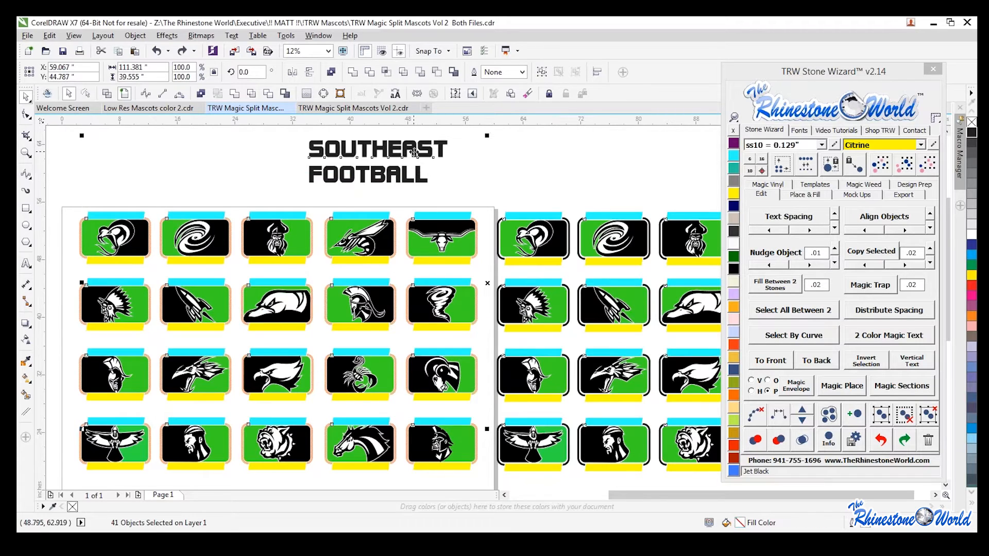
left_click(793, 391)
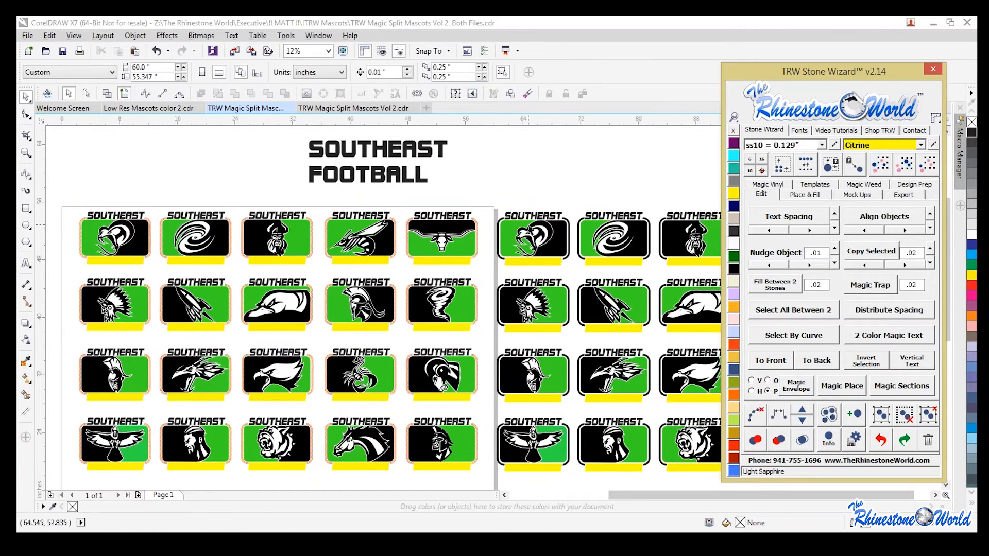
Step: Select all the yellow bars by colour and fit the FOOTBALL text into them with Magic Envelope
left_click(444, 260)
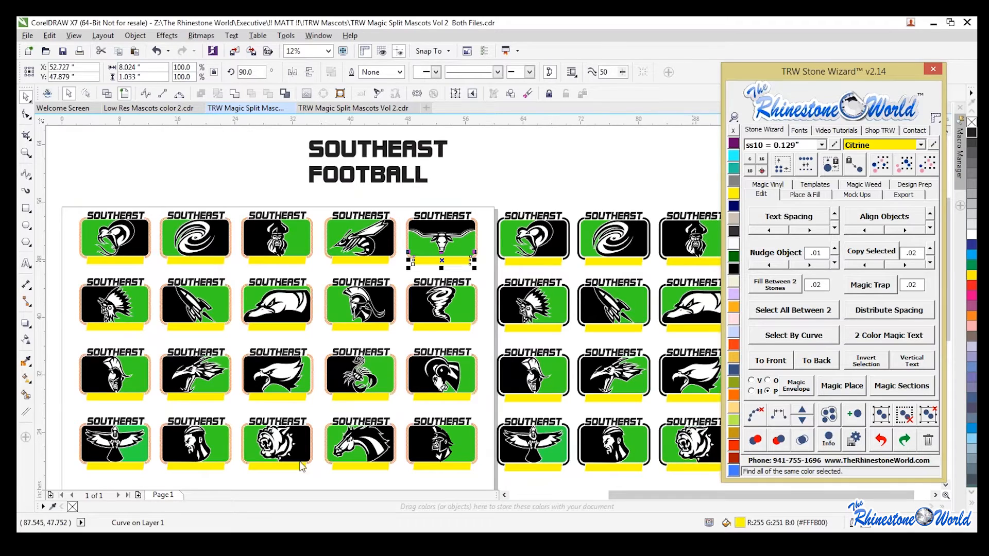
left_click(404, 186, "shift")
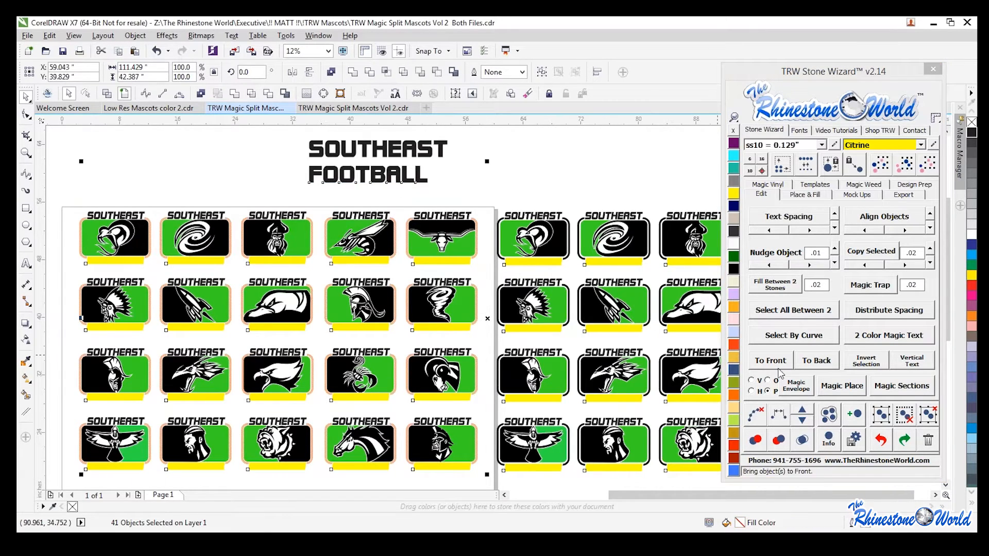
left_click(794, 390)
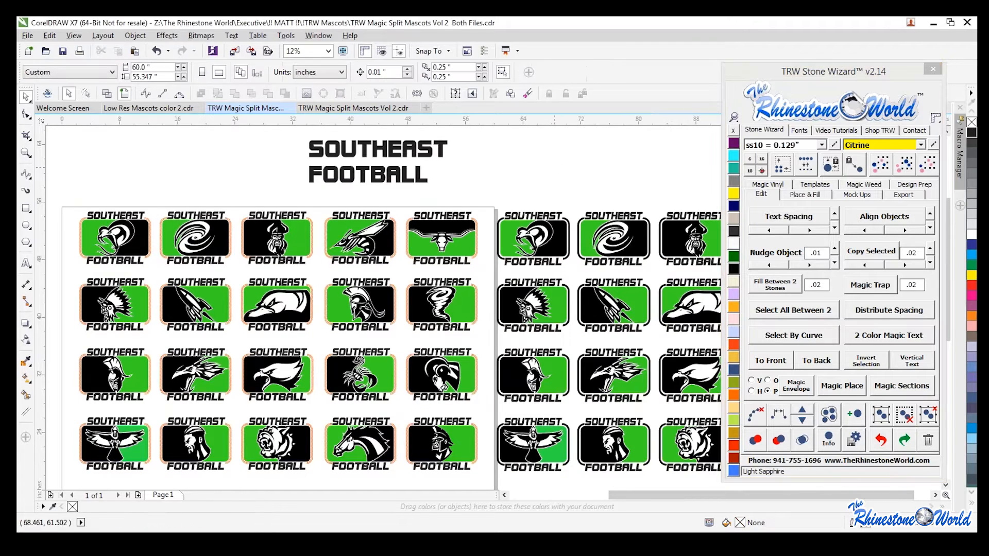
Step: Examine the lettered templates in both the rhinestone-bordered and solid-bordered collections
scroll(384, 271, "down", 1)
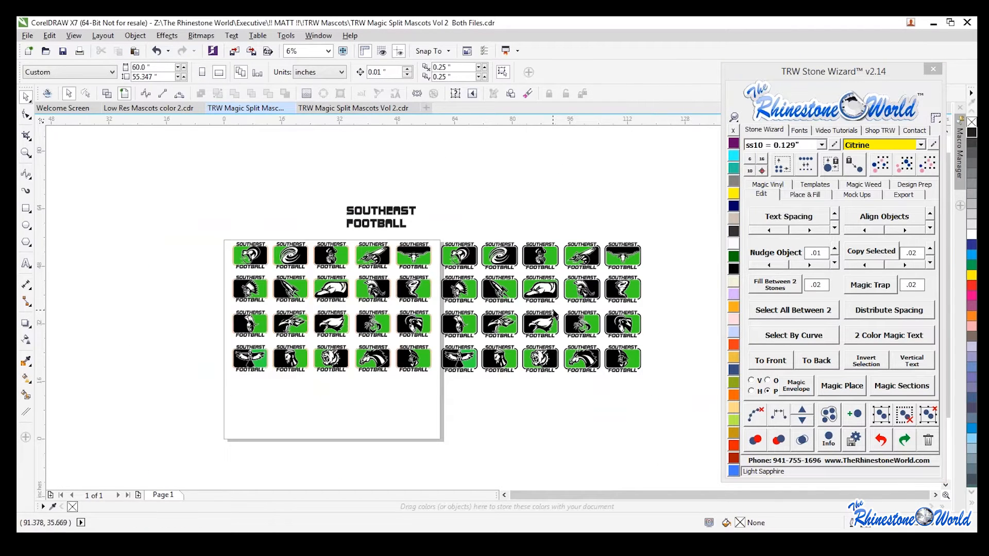
scroll(548, 307, "up", 1)
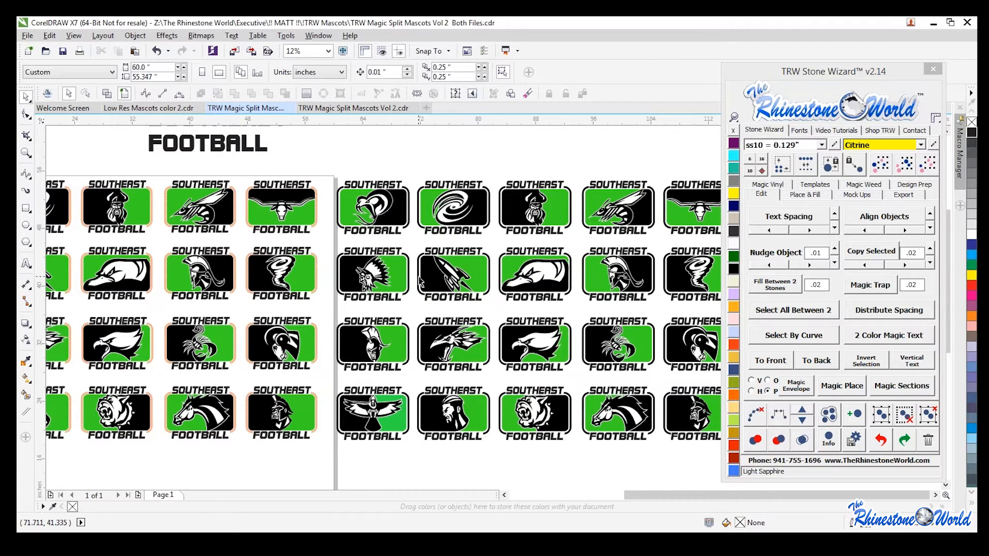
scroll(455, 198, "up", 1)
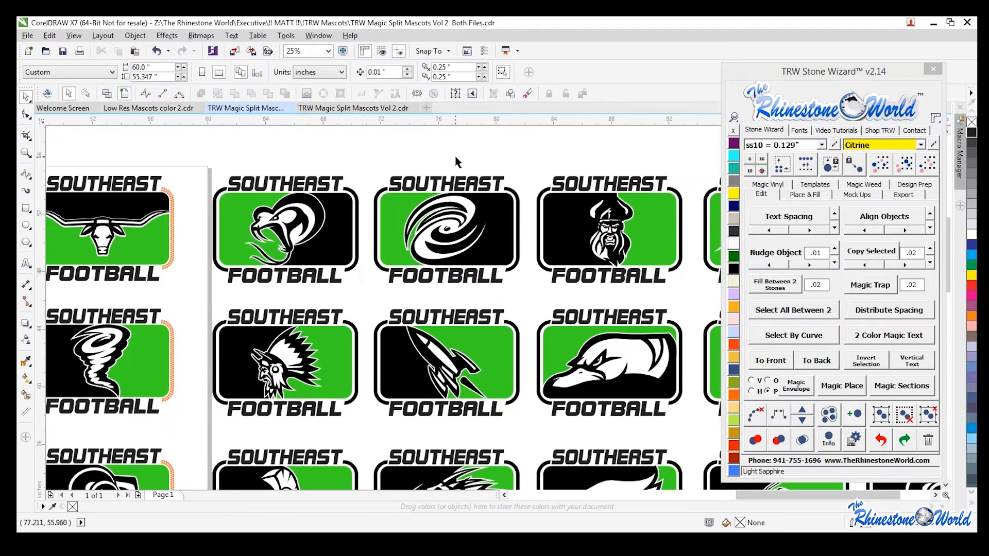
scroll(477, 229, "down", 1)
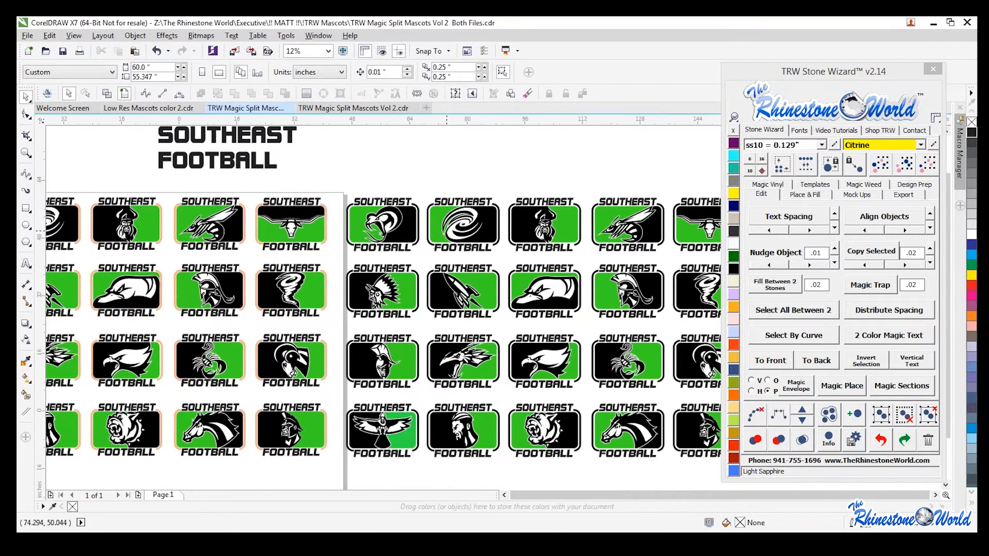
scroll(448, 232, "down", 1)
scroll(260, 228, "up", 1)
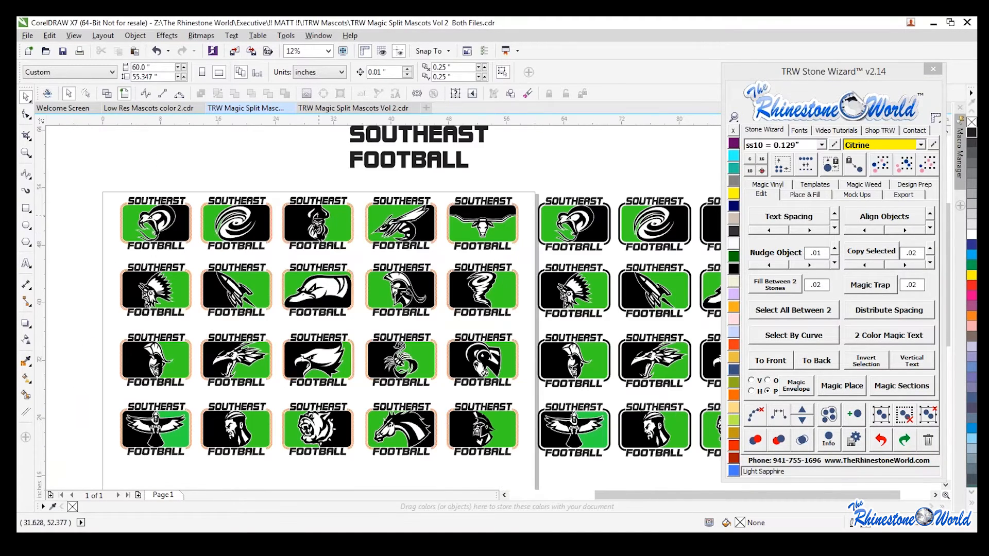
scroll(287, 250, "down", 1)
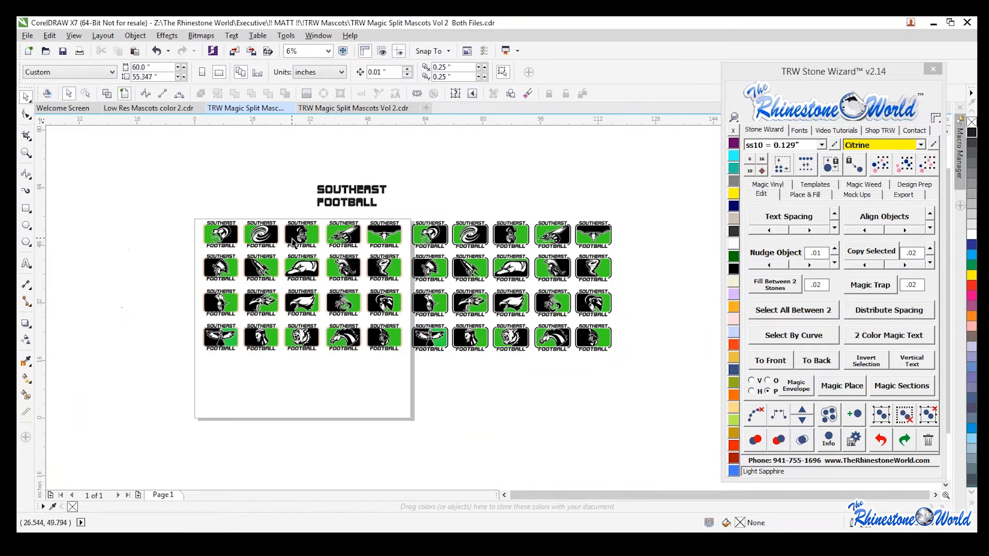
Step: Delete all the mascot templates except the rhinestone-bordered cobra
left_click_drag(641, 215, 187, 253)
key("Delete")
key("Delete")
scroll(205, 226, "up", 3)
scroll(707, 152, "down", 1)
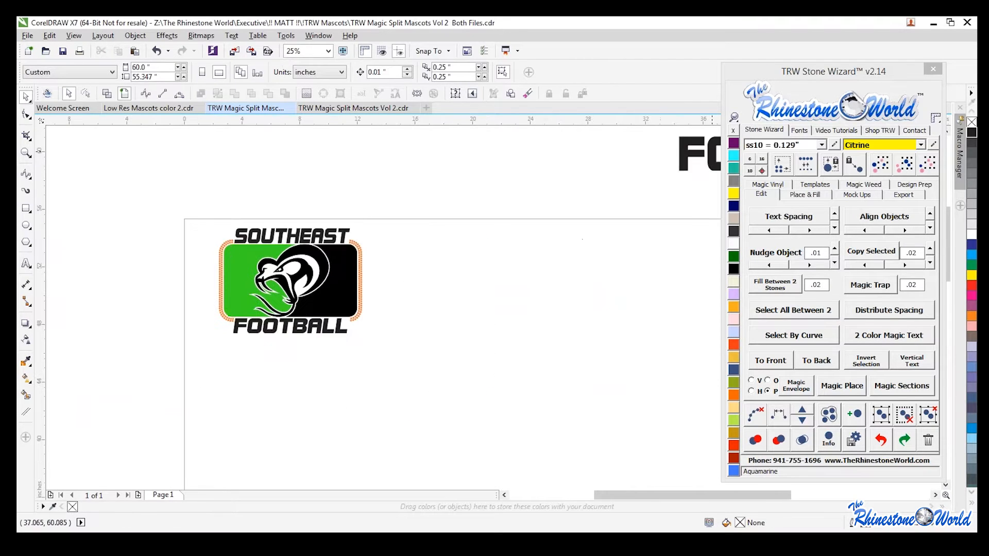
Step: Copy the large FOOTBALL text next to the cobra template and change the copy's wording to 23
left_click_drag(684, 157, 671, 207)
right_click(420, 214)
double_click(419, 212)
type("23")
left_click(26, 97)
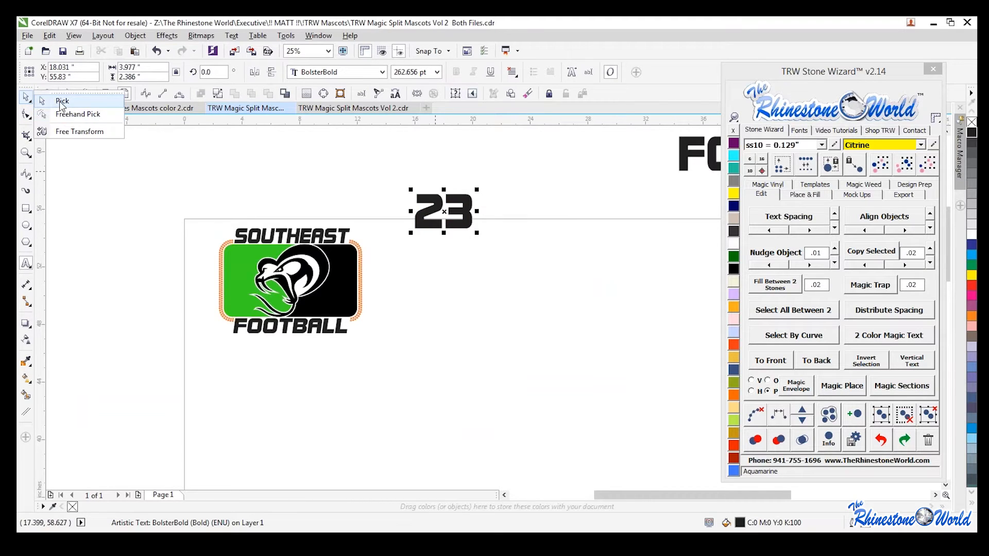
left_click(57, 102)
Step: Shrink the 23 to about 1.6 inches wide in the green half's upper corner and copy it to the black half's lower corner
left_click_drag(477, 190, 245, 263)
scroll(246, 262, "up", 2)
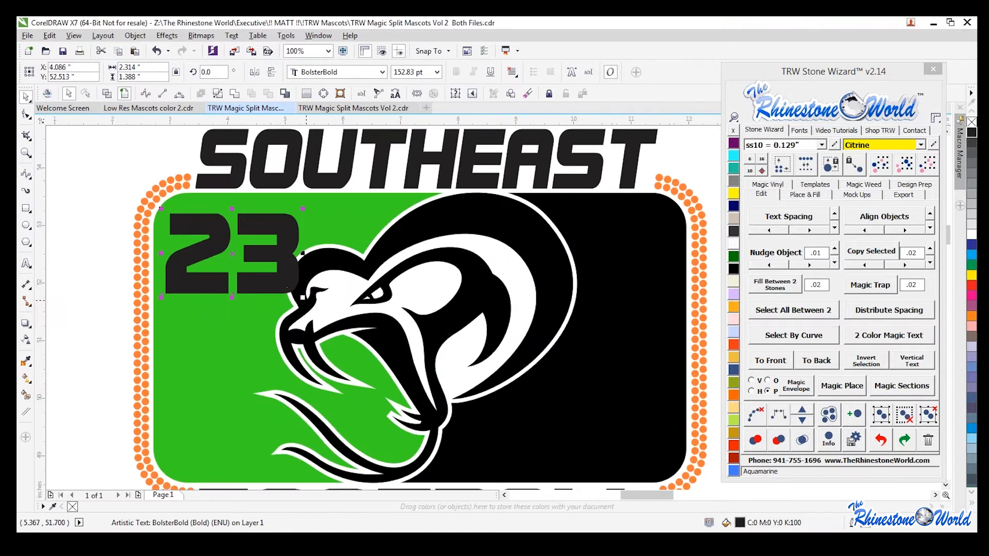
left_click_drag(299, 297, 539, 450)
Step: Change the copied number in the black half to QB and reposition it within the lower corner
double_click(661, 456)
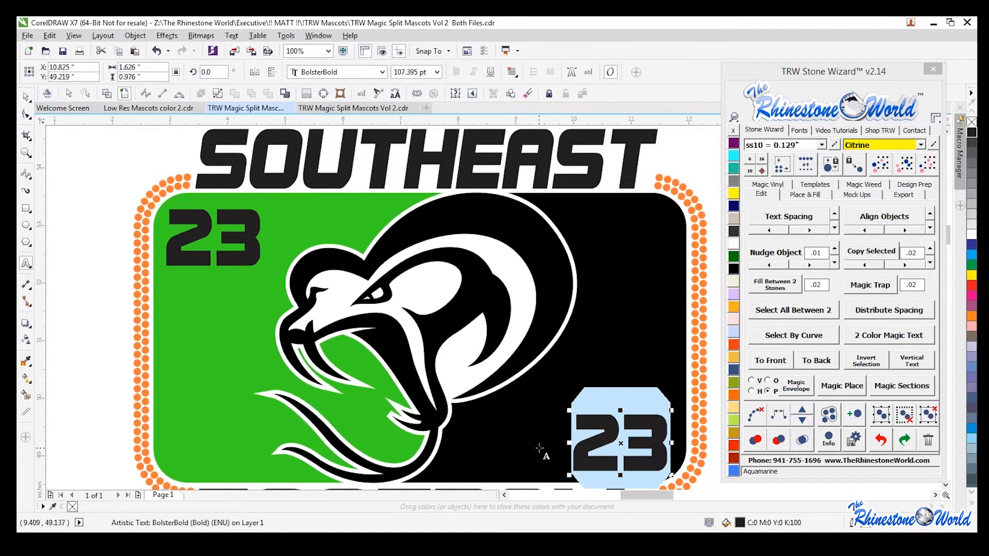
type("QB")
left_click(25, 96)
left_click_drag(639, 457, 633, 449)
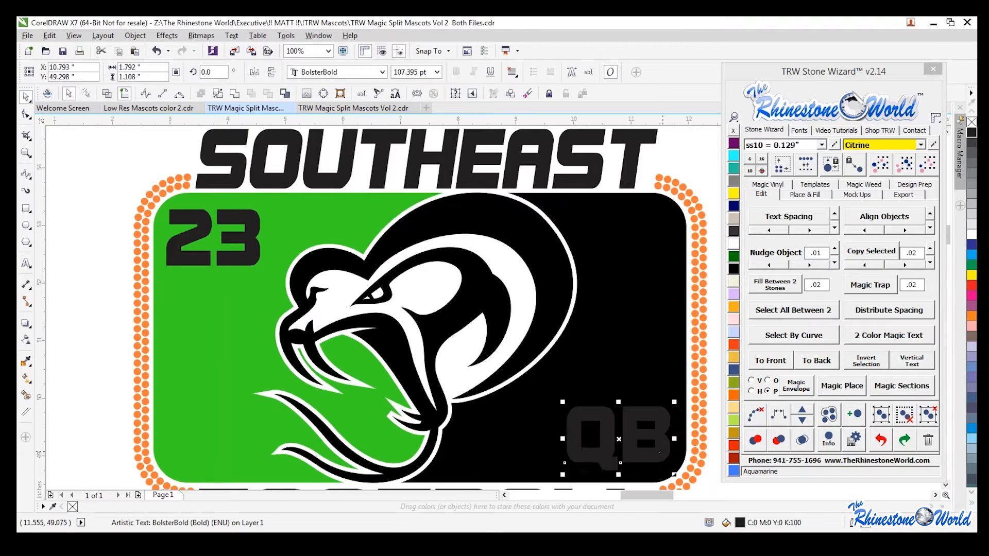
scroll(608, 444, "down", 2)
key("Escape")
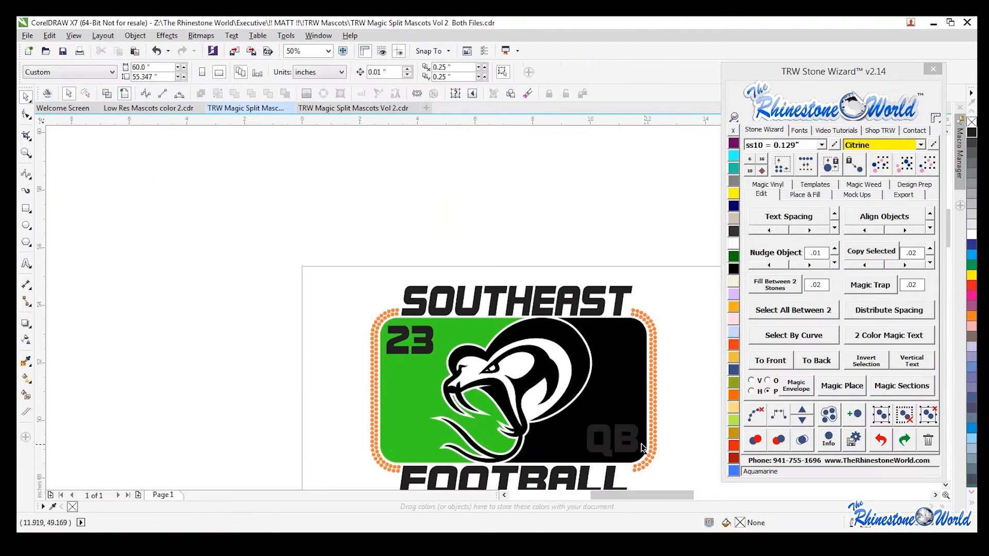
Step: Knock the QB text out of the template's black half with Back Minus Front
left_click(637, 448)
left_click(631, 403, "shift")
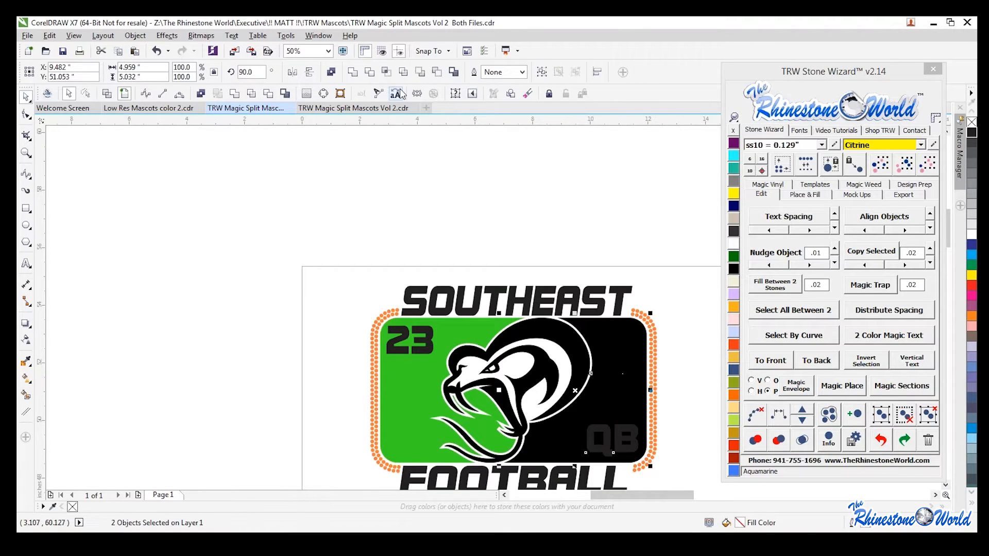
left_click(437, 75)
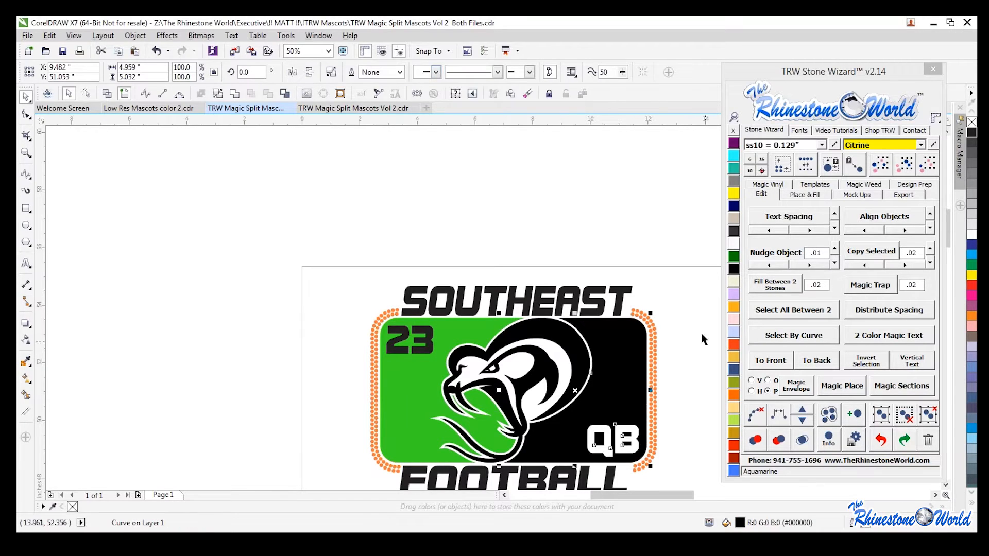
key("Escape")
Step: Cut the number 23 out of the template's green half with Back Minus Front
left_click(426, 346)
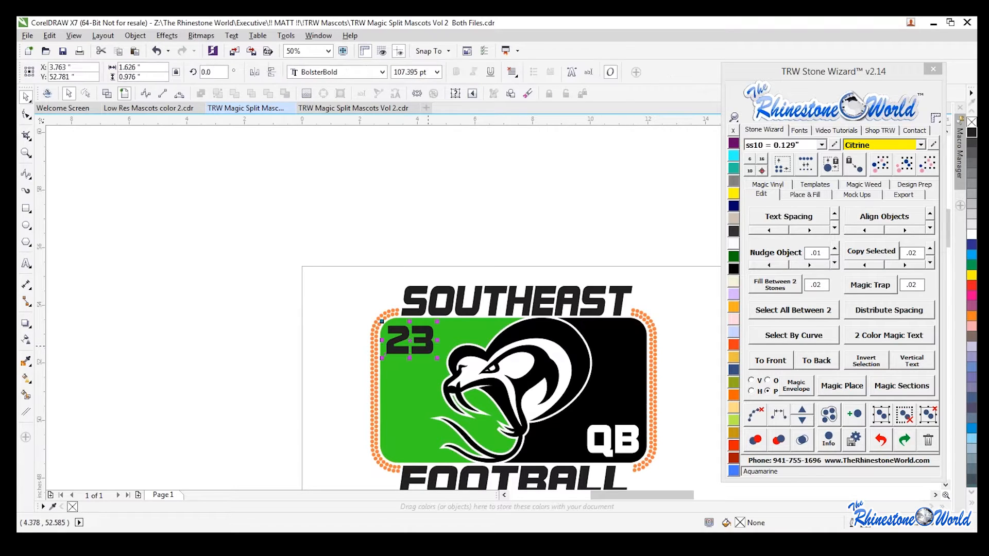
left_click(420, 370, "shift")
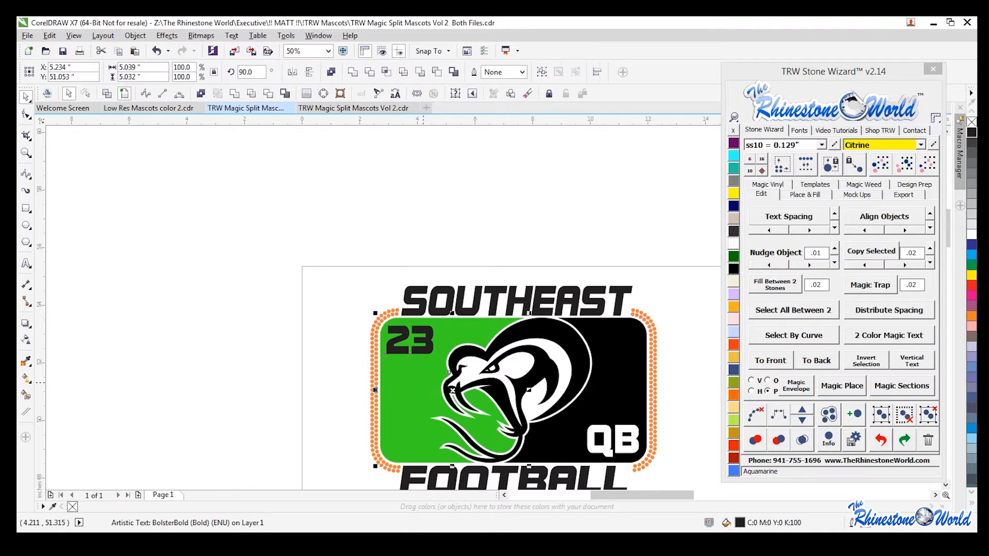
left_click(437, 76)
key("Escape")
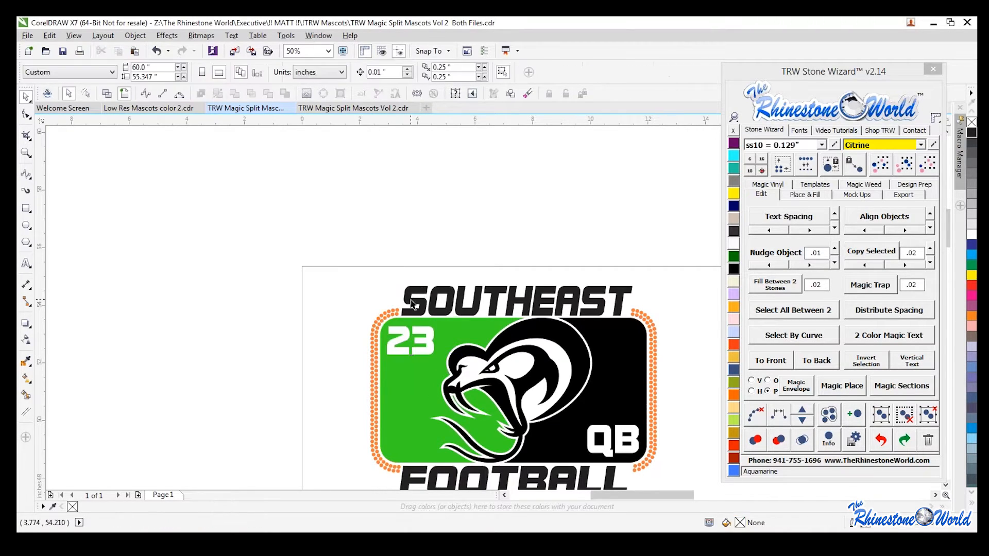
Step: Copy the black-and-white ram head from the Low Res Mascots color 2.cdr document
scroll(518, 380, "down", 1)
scroll(518, 380, "up", 1)
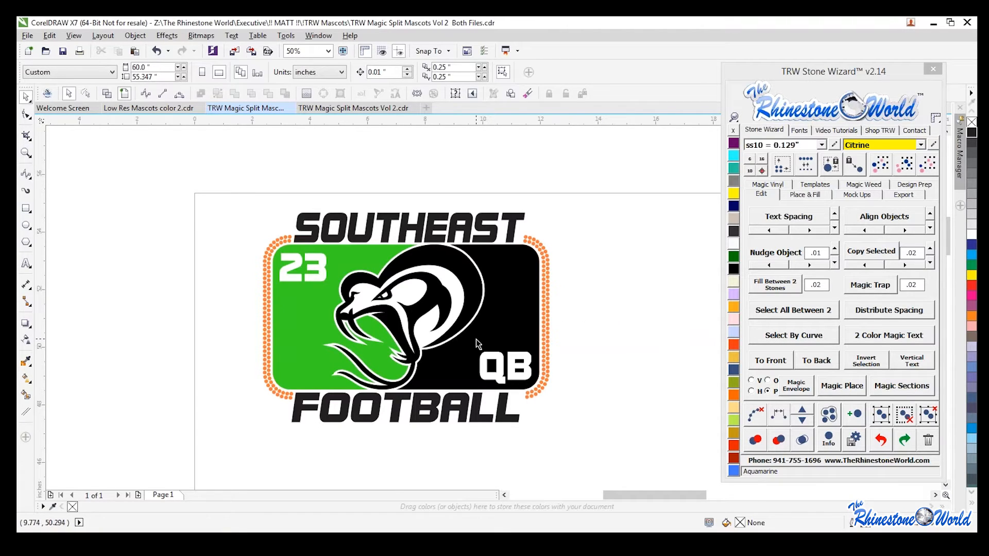
scroll(426, 342, "down", 1)
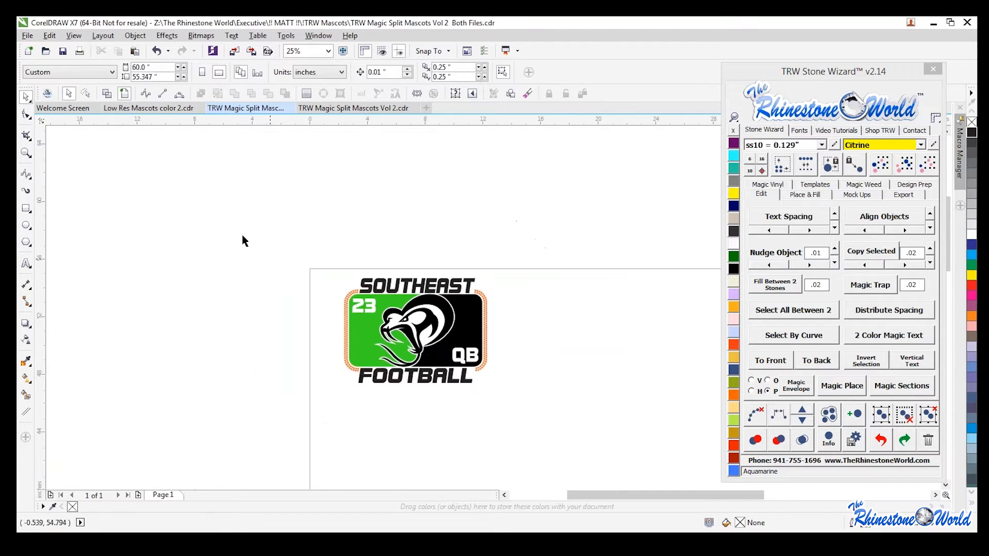
left_click(176, 110)
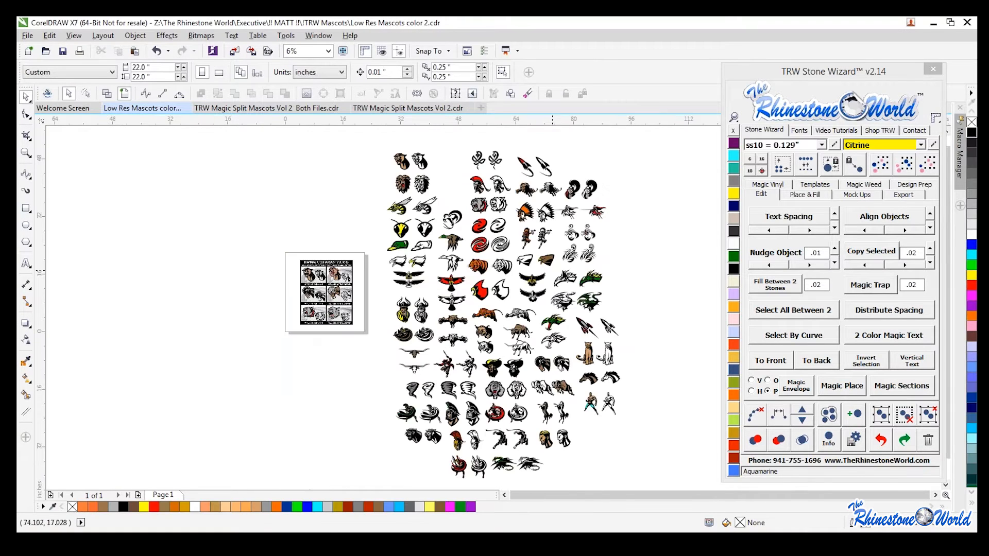
scroll(510, 172, "up", 2)
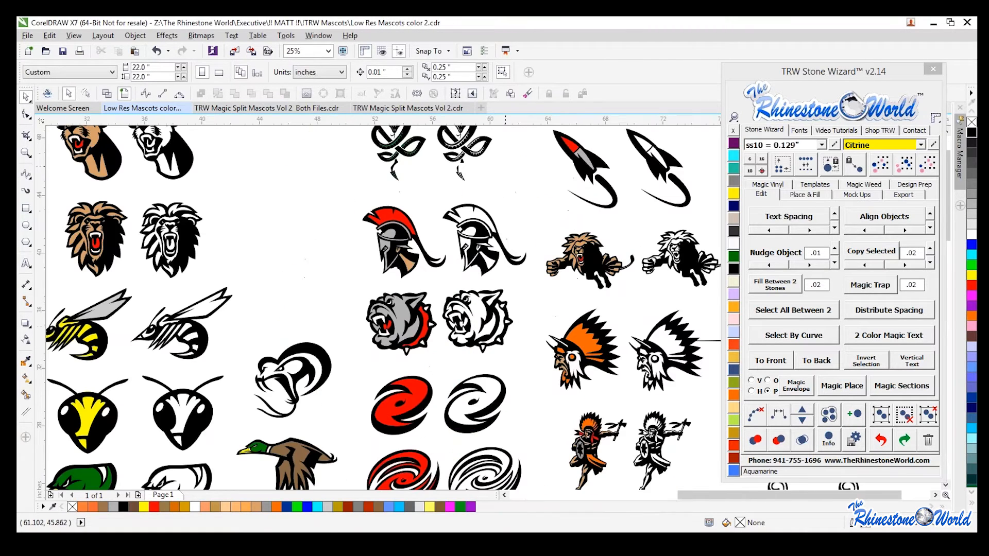
scroll(473, 163, "down", 2)
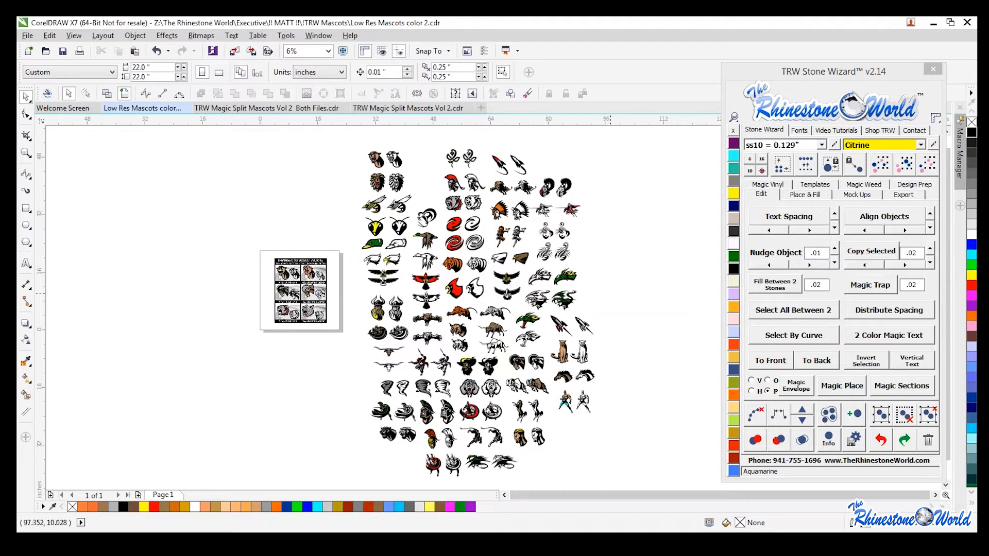
scroll(495, 305, "down", 1)
scroll(496, 305, "up", 1)
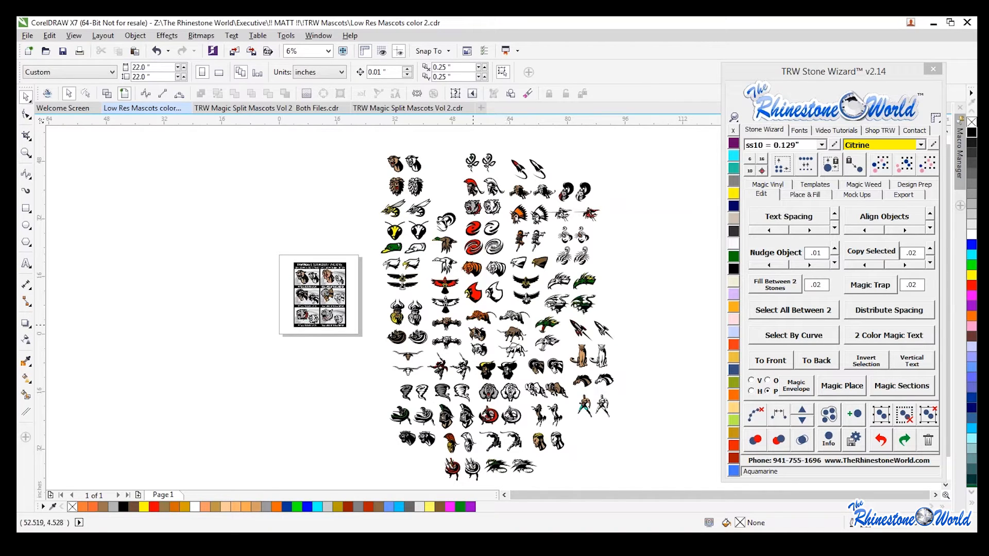
left_click(558, 369)
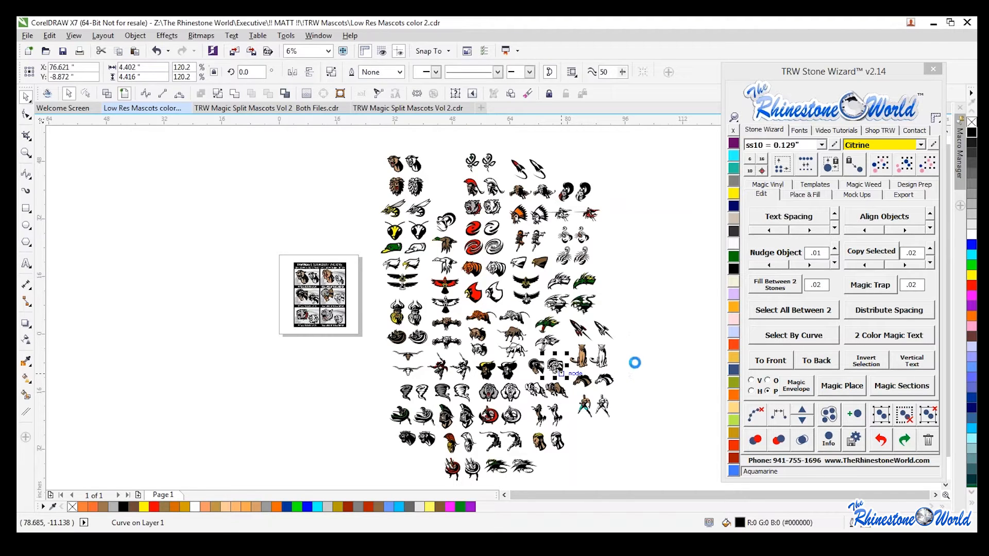
Step: Paste the ram head into TRW Magic Split Mascots Vol 2 Both Files.cdr and place it beside the cobra template on the page
left_click(319, 108)
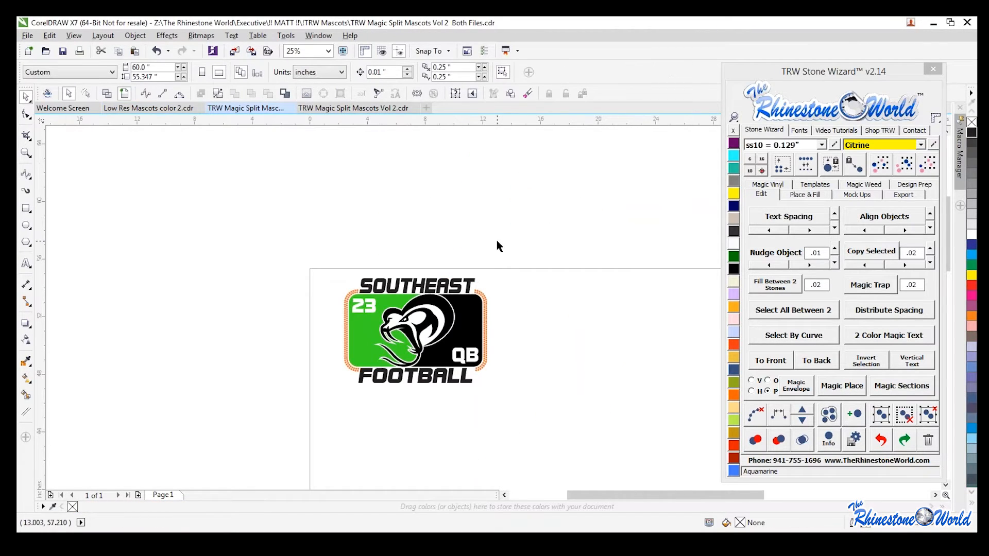
key("ctrl+v")
scroll(515, 289, "down", 2)
scroll(540, 288, "down", 2)
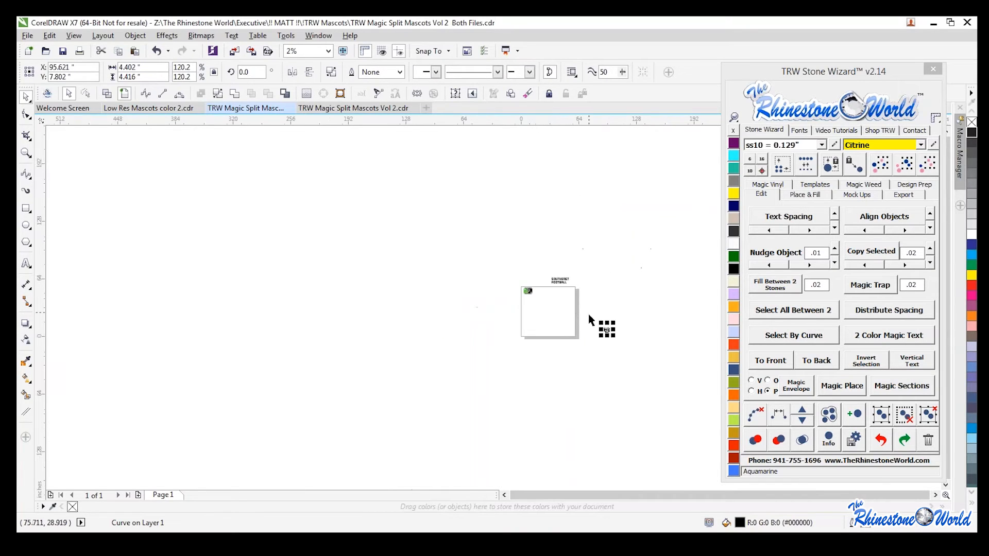
scroll(590, 320, "up", 1)
left_click_drag(625, 341, 486, 267)
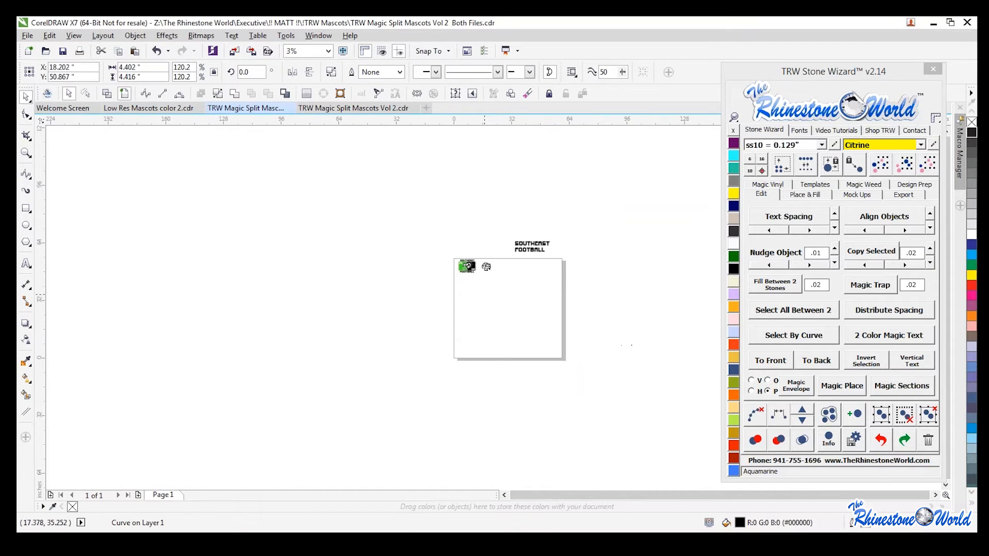
key("Escape")
scroll(492, 270, "up", 5)
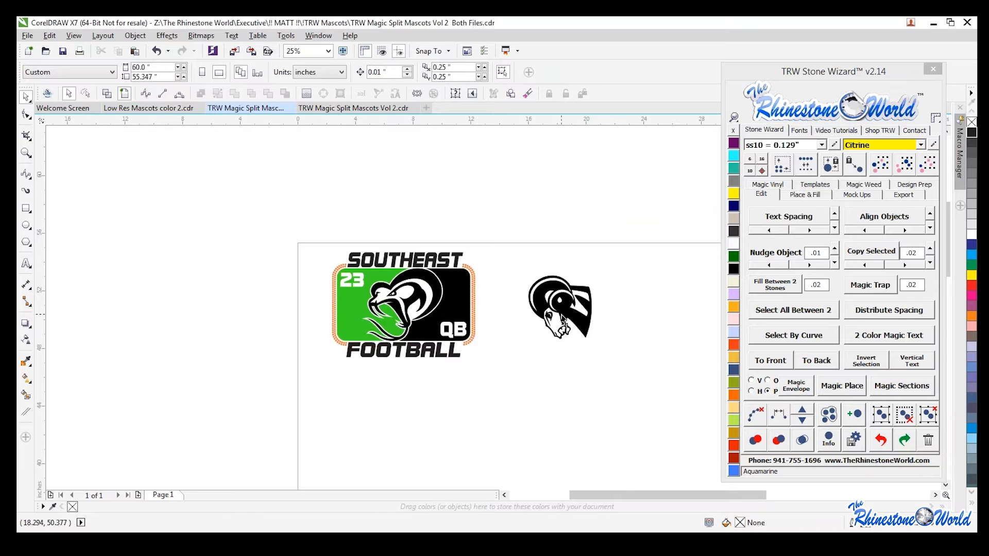
left_click_drag(583, 330, 586, 315)
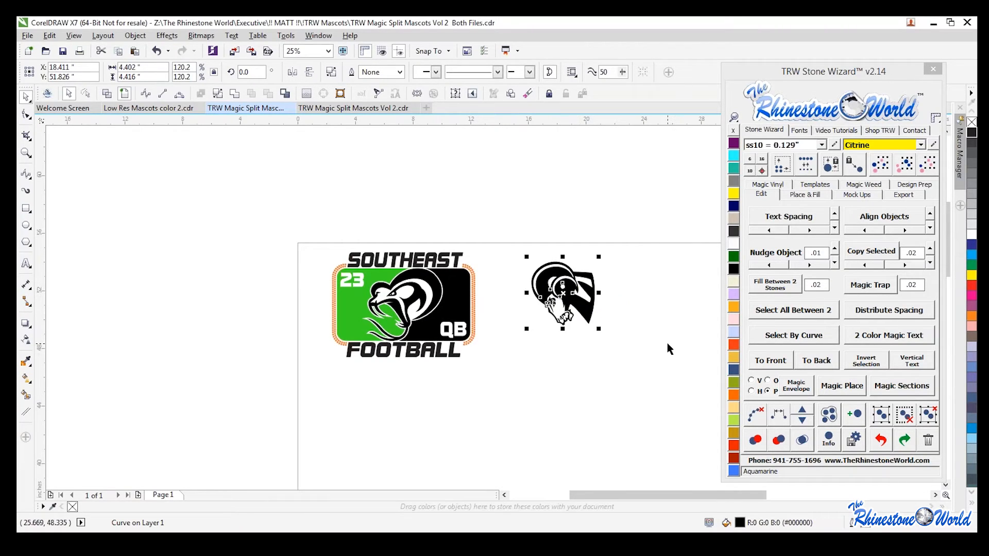
left_click(640, 359)
scroll(386, 287, "up", 1)
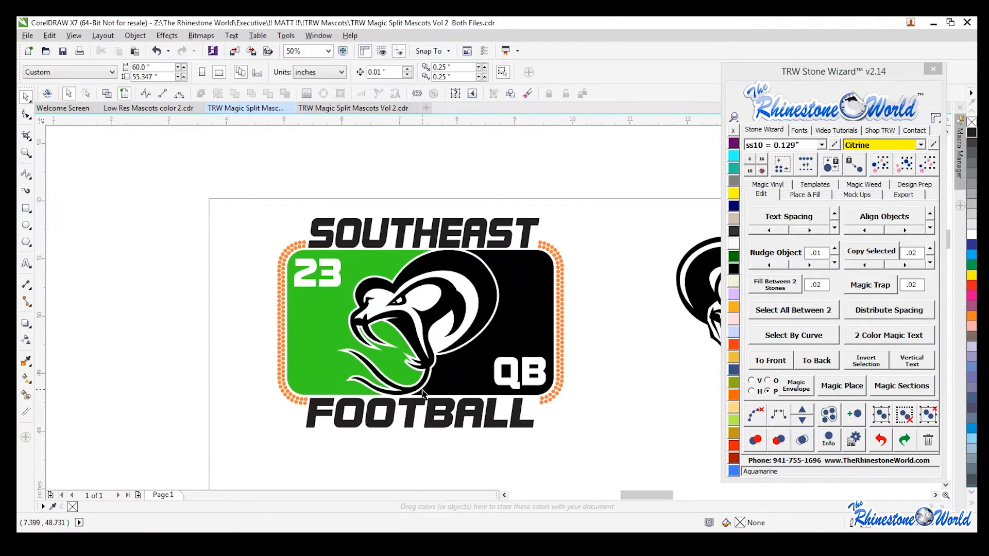
scroll(425, 397, "up", 1)
scroll(437, 372, "down", 2)
scroll(620, 203, "up", 2)
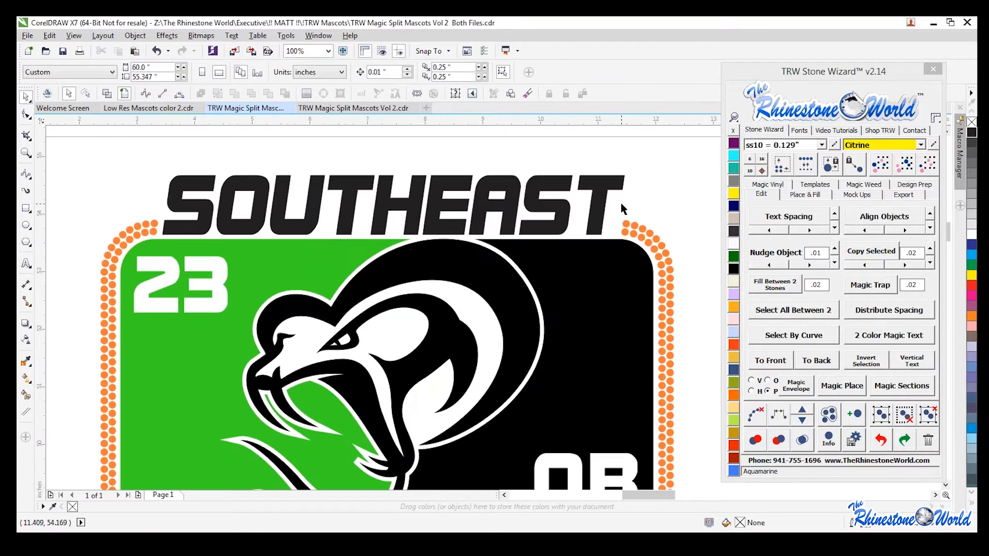
scroll(657, 375, "down", 2)
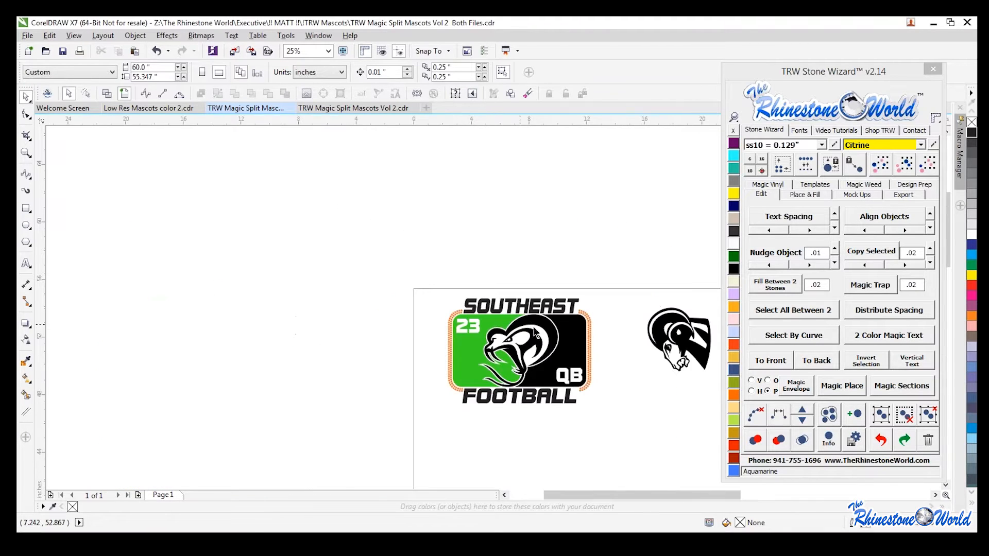
scroll(610, 380, "up", 1)
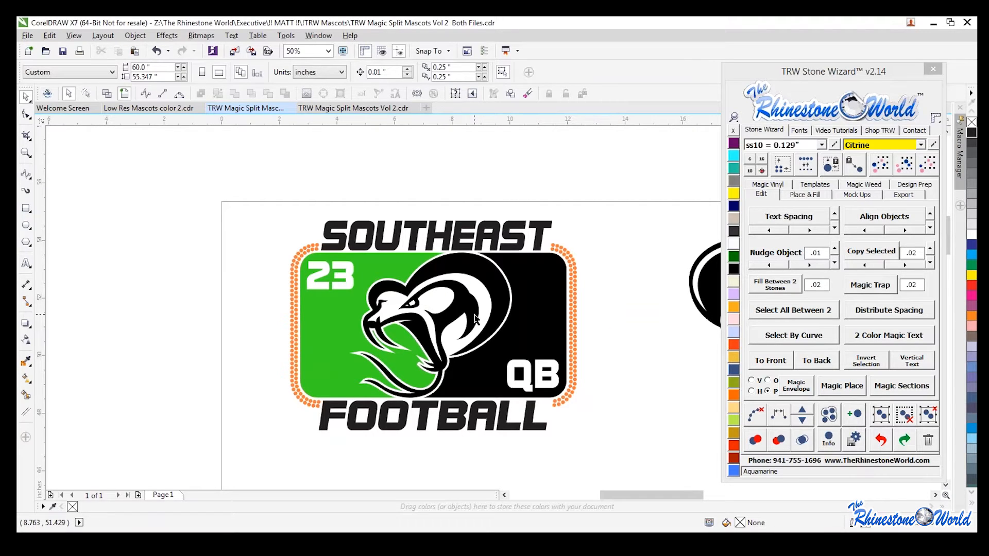
Step: Move the green and black halves together away from the cobra and its rhinestone border, and undo the move
left_click(334, 339)
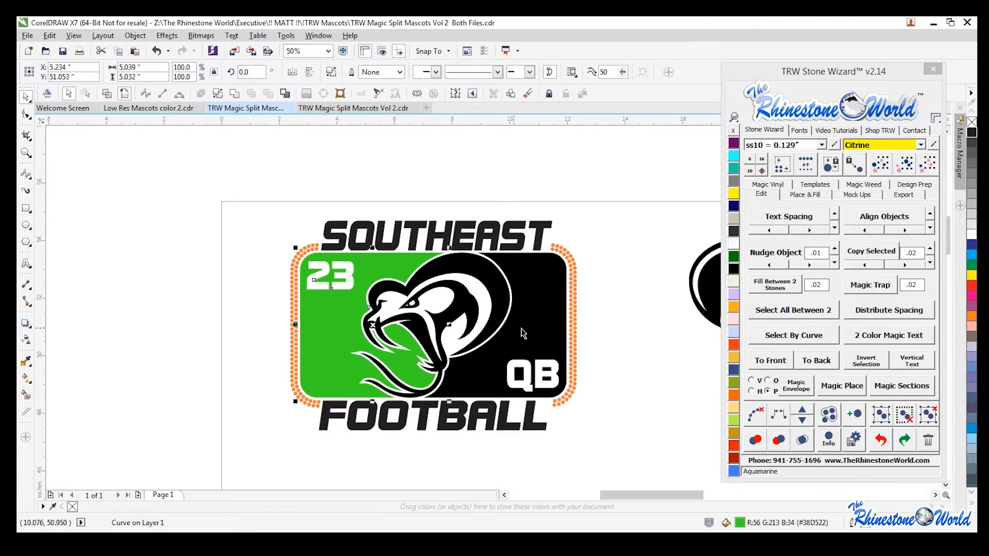
left_click(537, 329, "shift")
left_click_drag(537, 329, 395, 217)
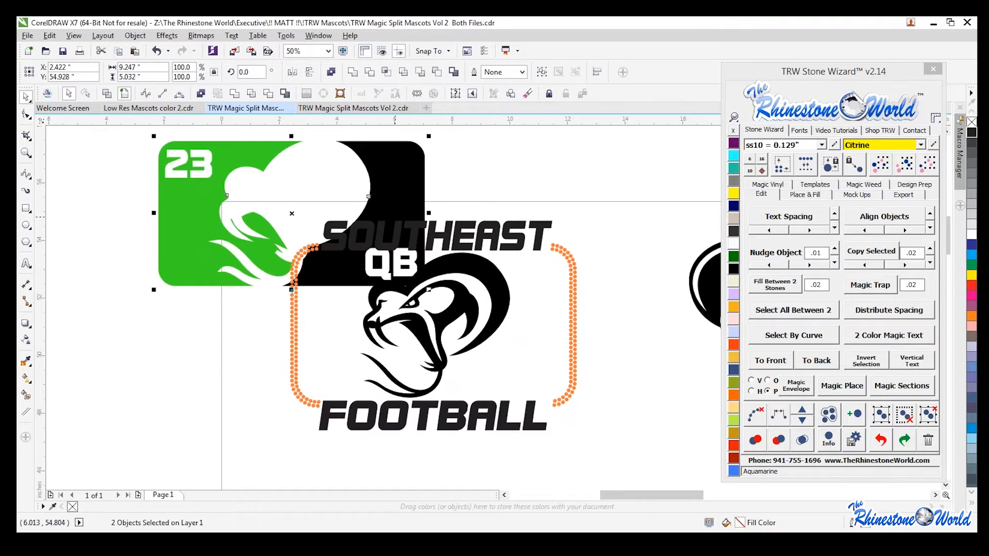
key("ctrl+z")
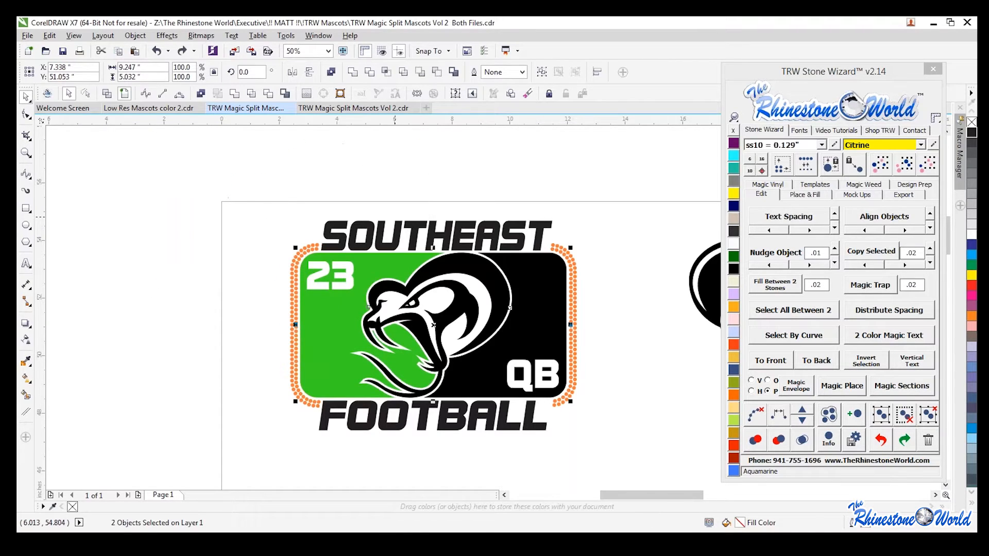
Step: Draw a square-cornered rectangle about 9.25 by 5.03 inches over the combined green and black halves
left_click(26, 209)
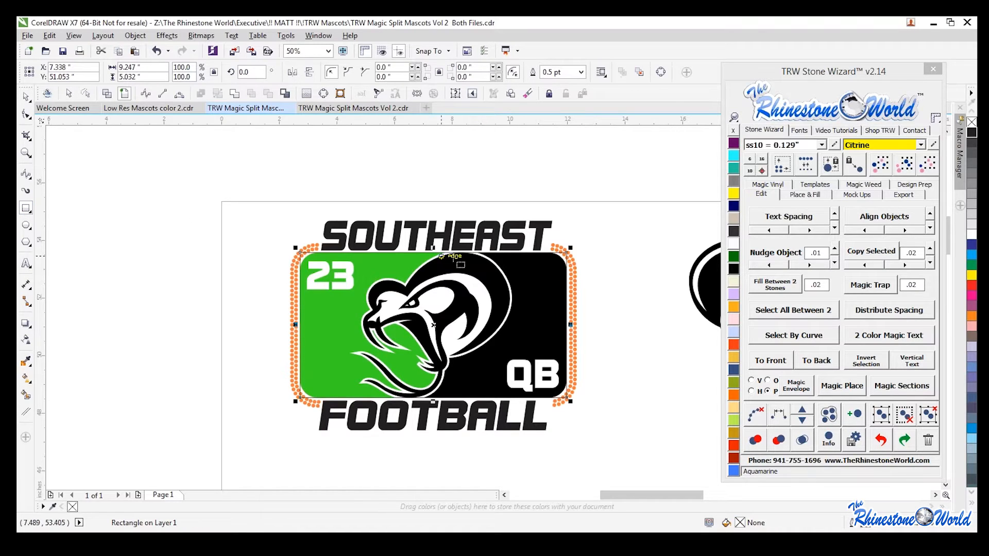
left_click(25, 97)
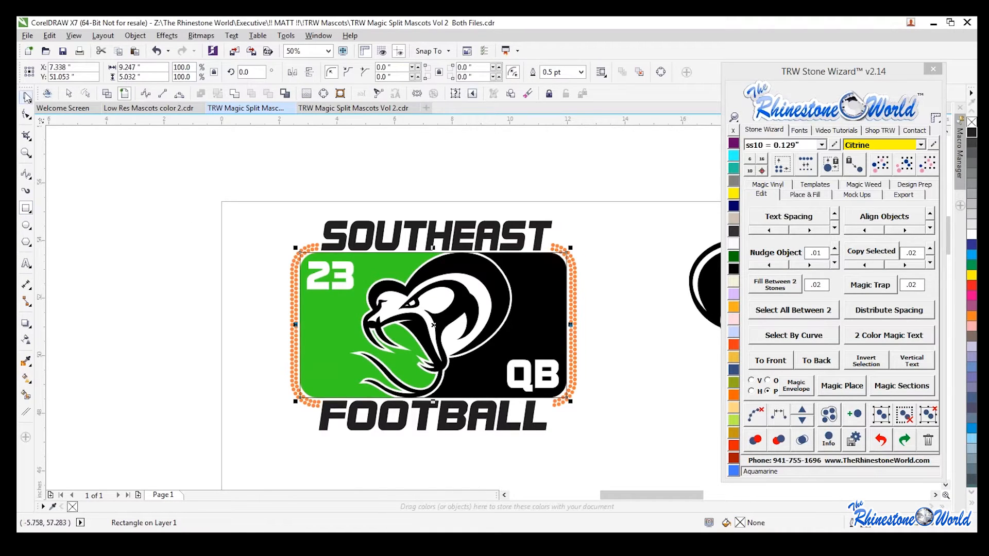
left_click(239, 232)
Step: Examine how the rectangle's square corners line up with the rounded corners of the green and black halves
scroll(303, 275, "up", 2)
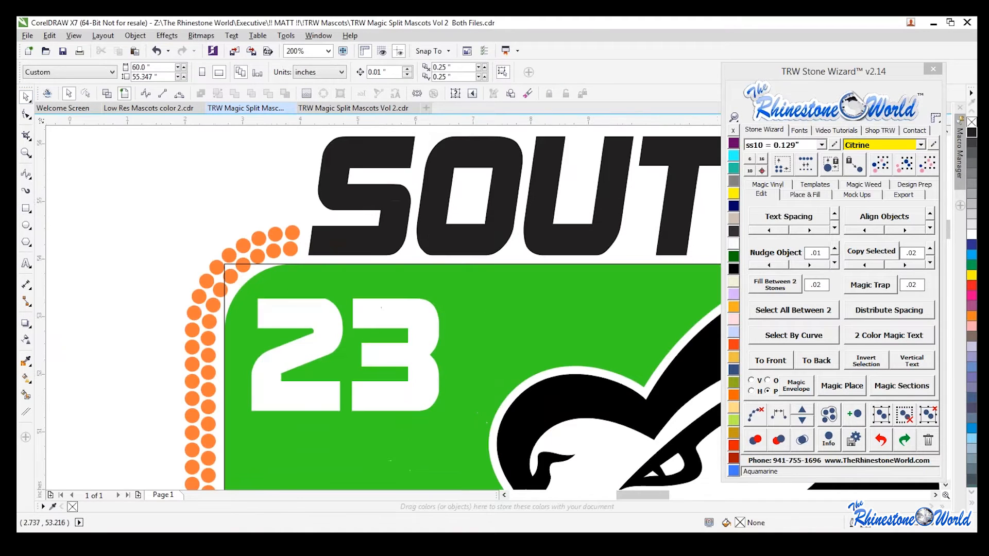
scroll(243, 304, "down", 2)
scroll(488, 397, "up", 3)
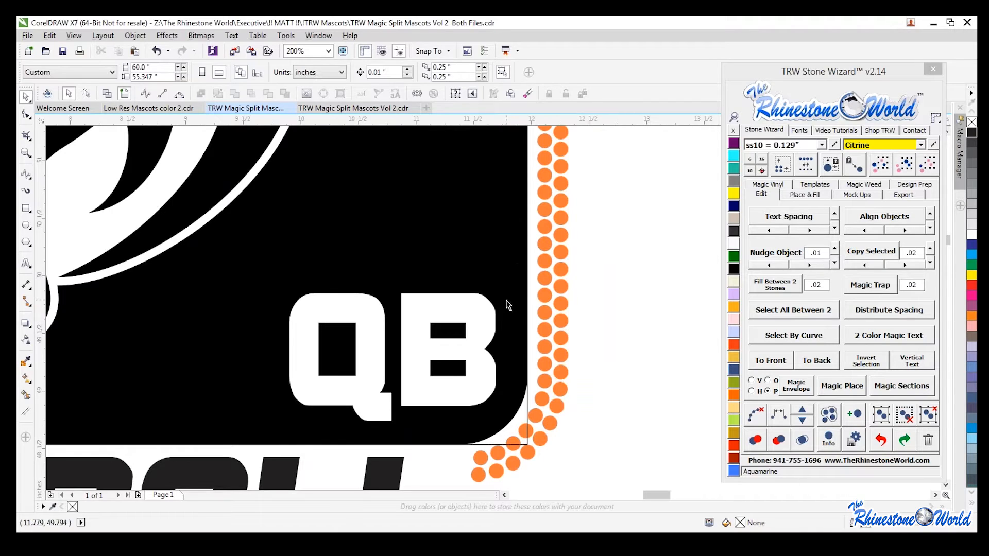
scroll(507, 305, "down", 3)
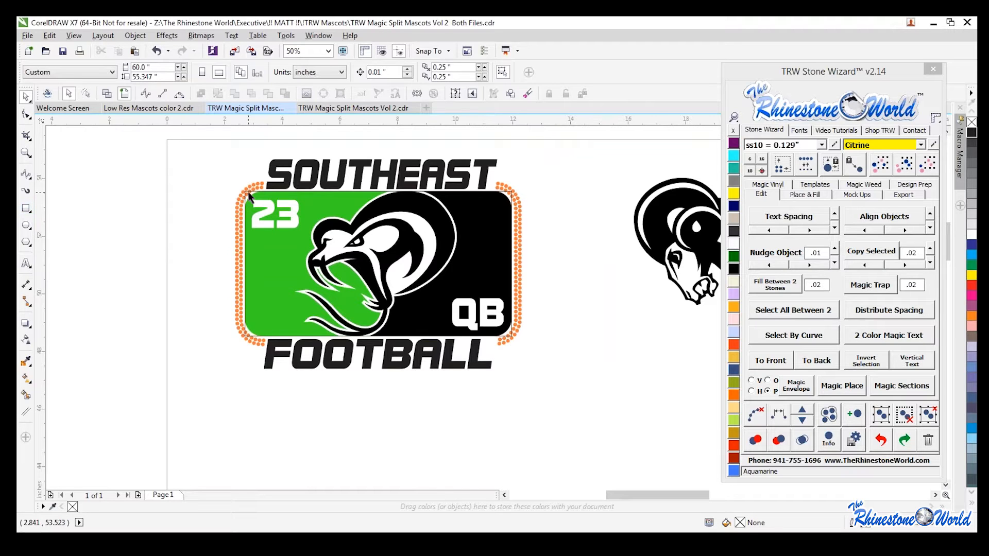
scroll(504, 195, "up", 2)
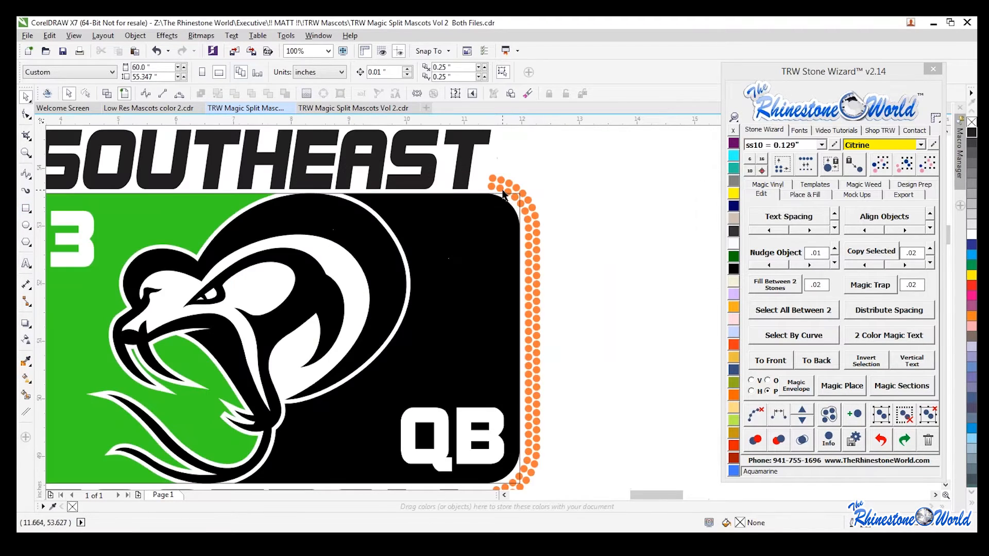
scroll(507, 205, "up", 1)
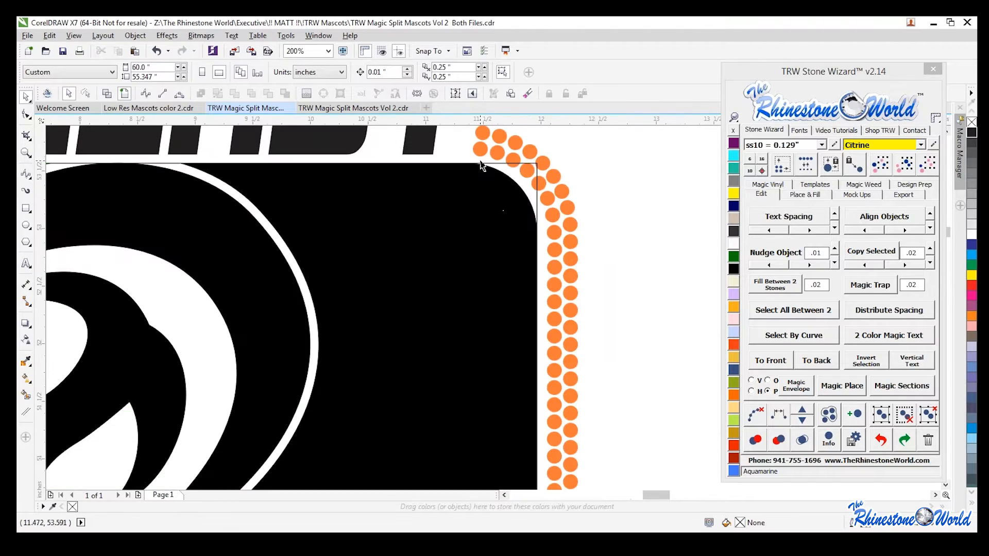
scroll(206, 307, "down", 3)
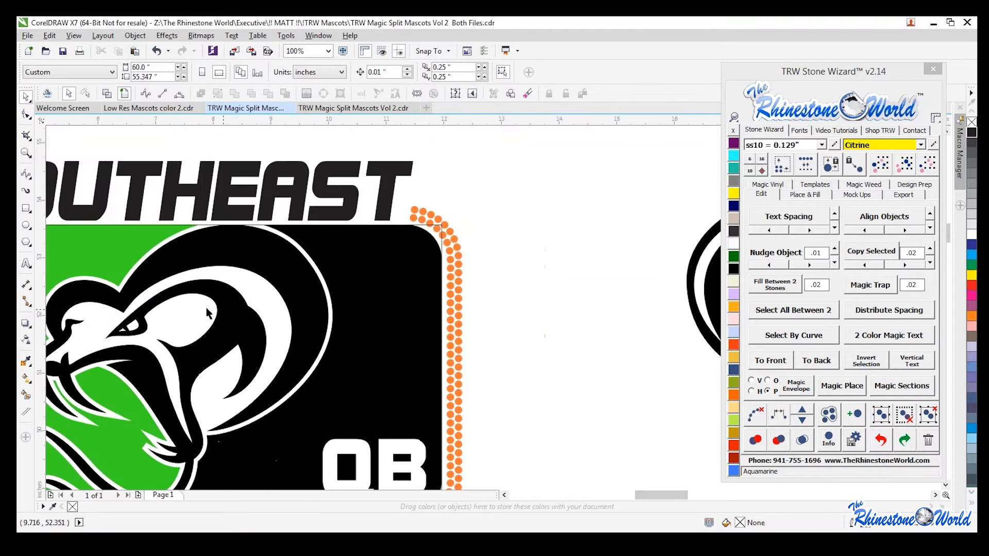
scroll(234, 304, "up", 1)
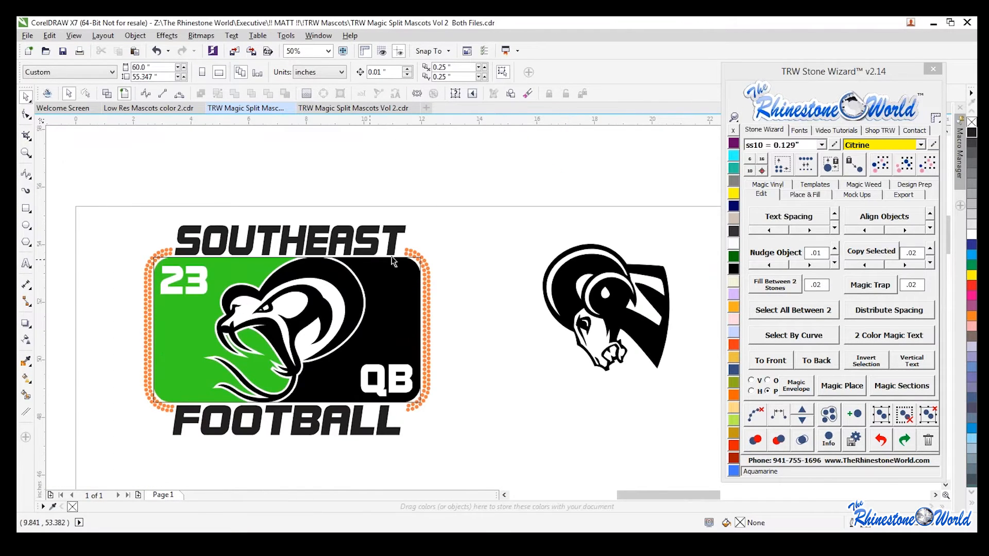
Step: Round the rectangle's four corners to a radius of about 0.59 inches to match the corners of the green and black halves
scroll(422, 271, "up", 2)
left_click(420, 276)
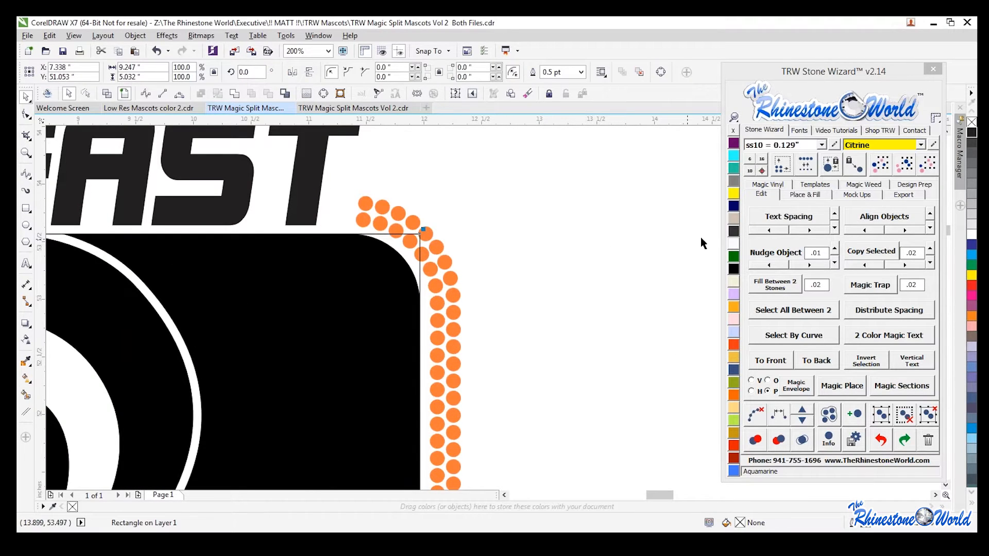
left_click(782, 221)
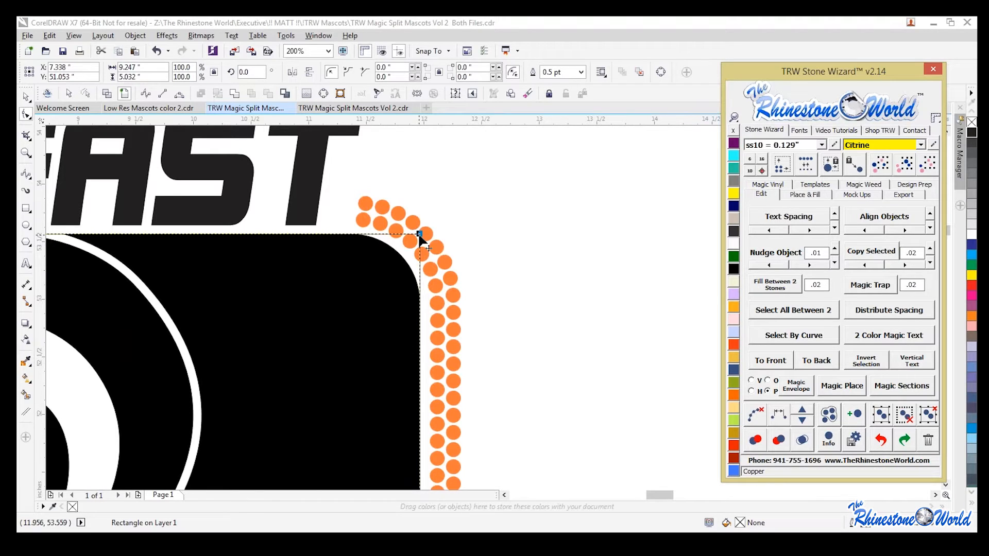
left_click_drag(420, 237, 397, 302)
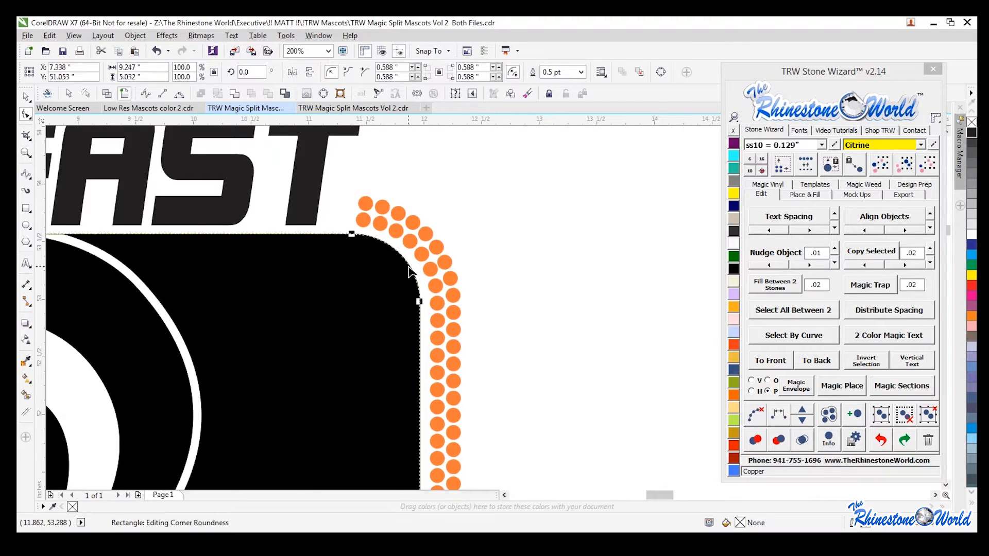
Step: Check the rectangle's other rounded corners against the corners of the green and black halves
scroll(408, 266, "down", 2)
scroll(409, 266, "down", 2)
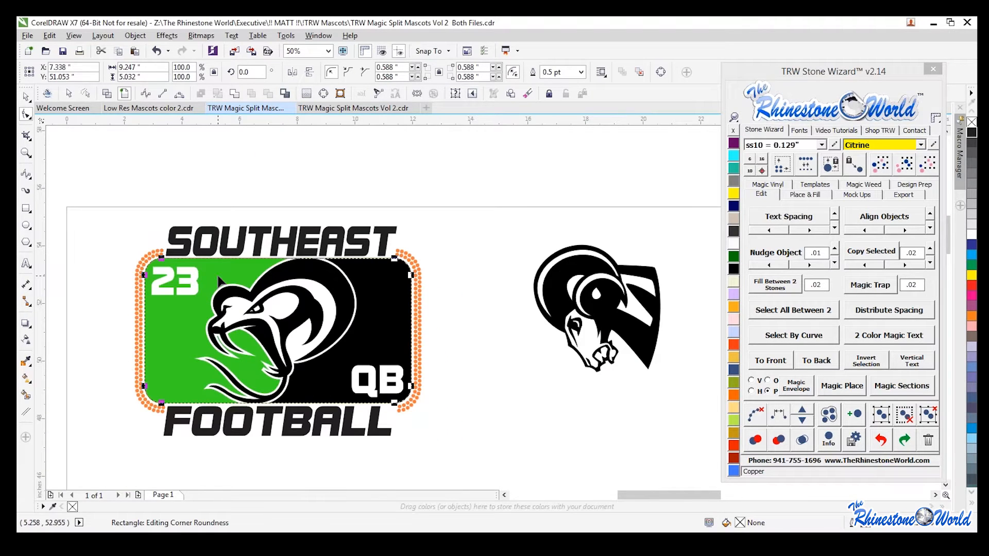
scroll(149, 283, "up", 3)
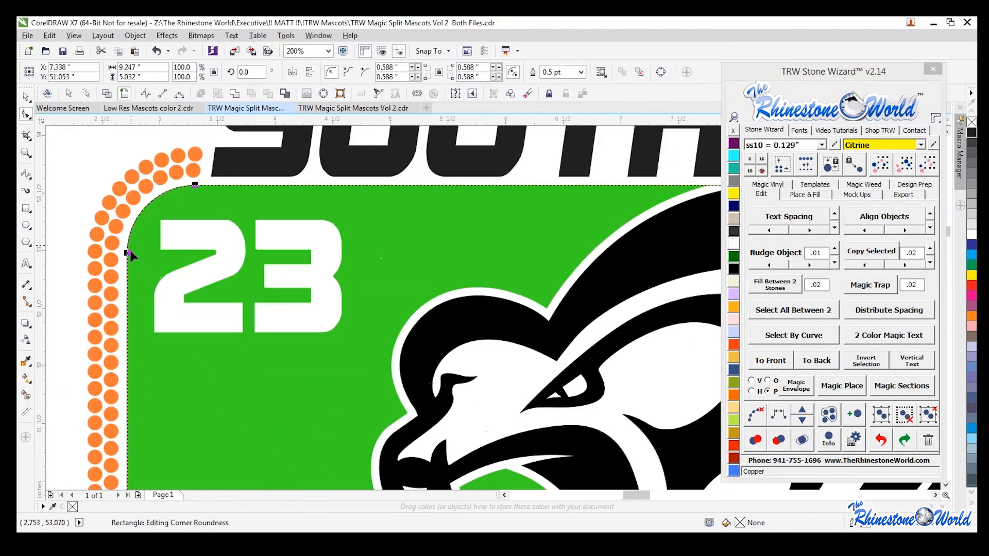
scroll(129, 255, "down", 2)
scroll(113, 347, "up", 2)
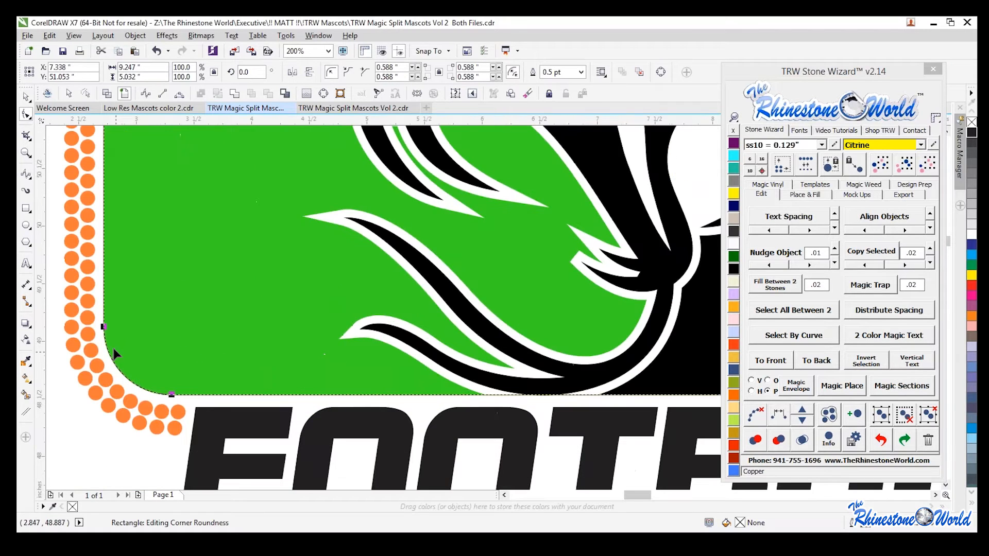
scroll(185, 394, "down", 2)
scroll(369, 385, "up", 1)
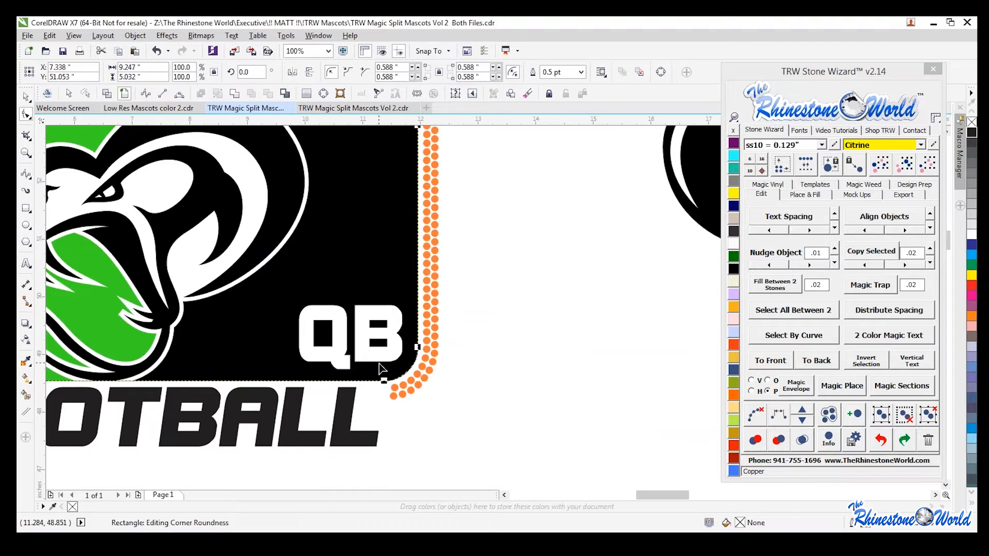
scroll(381, 366, "down", 1)
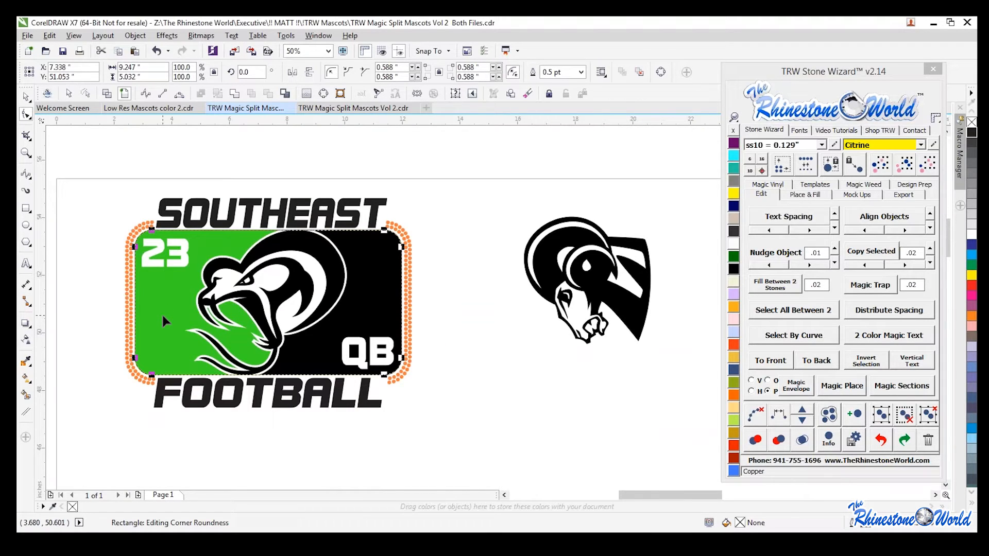
Step: Move the rounded rectangle off the cobra template into the empty space below the FOOTBALL text
left_click(26, 97)
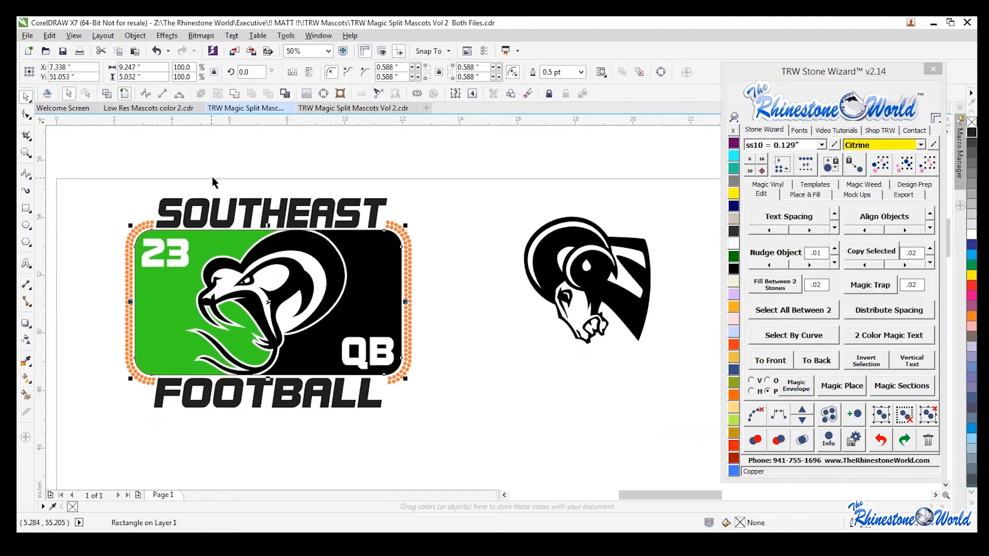
left_click(215, 178)
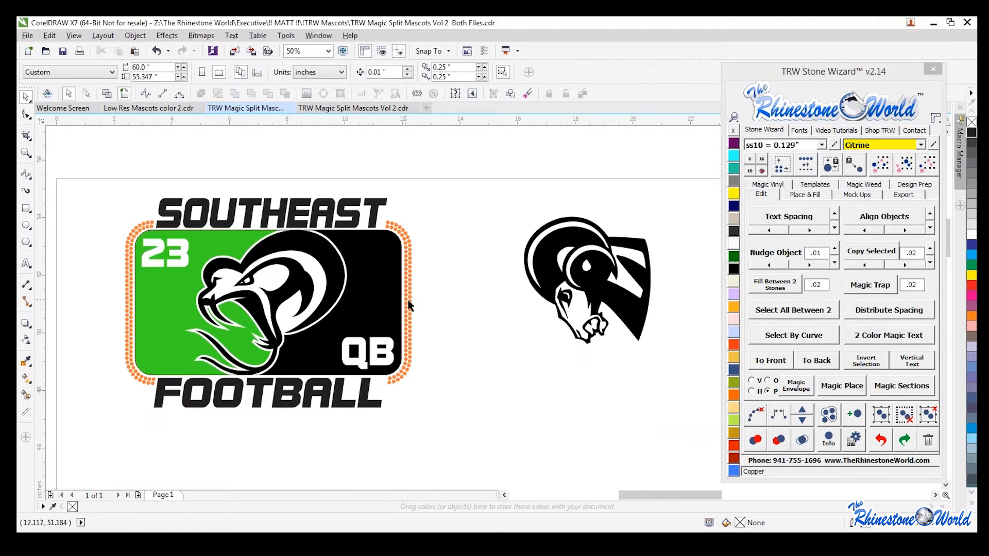
left_click(384, 297)
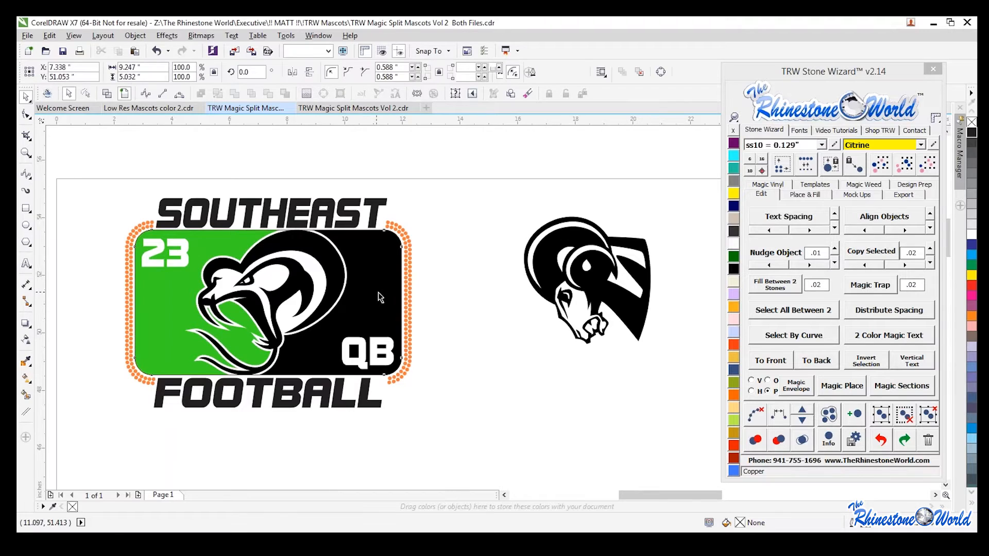
key("ctrl+z")
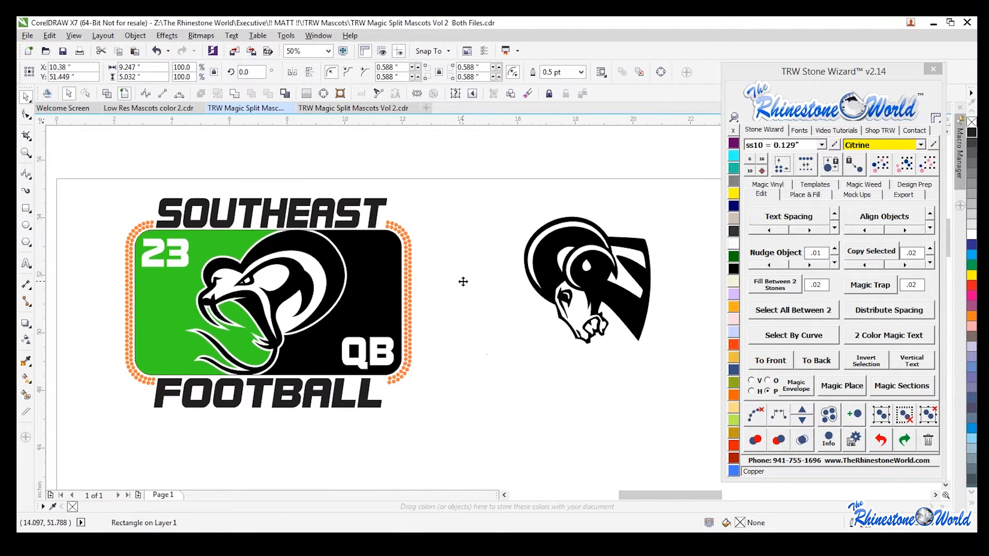
scroll(461, 273, "down", 2)
left_click_drag(417, 274, 419, 399)
key("Escape")
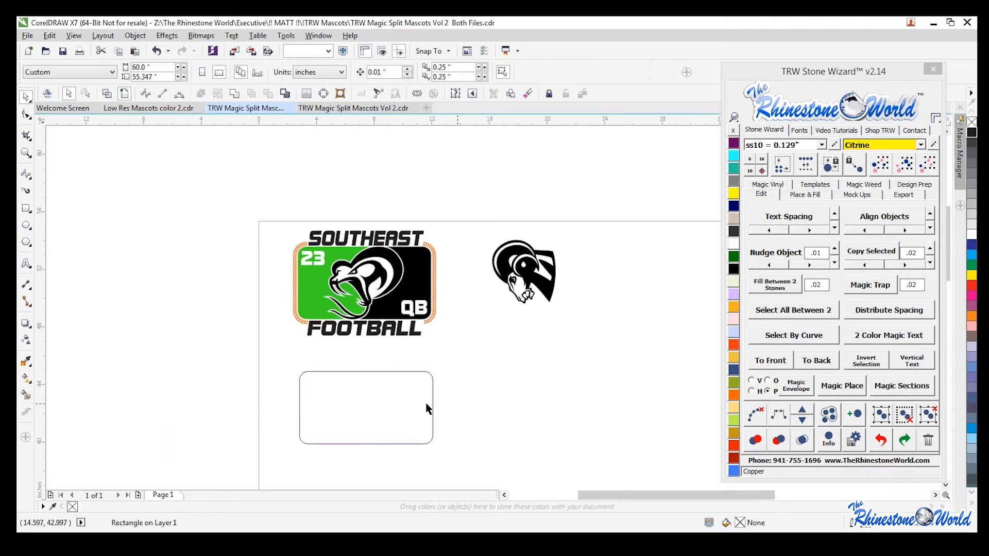
left_click_drag(364, 412, 380, 406)
Step: Compare the rounded rectangle with the cobra template and its rhinestone border
scroll(335, 392, "up", 2)
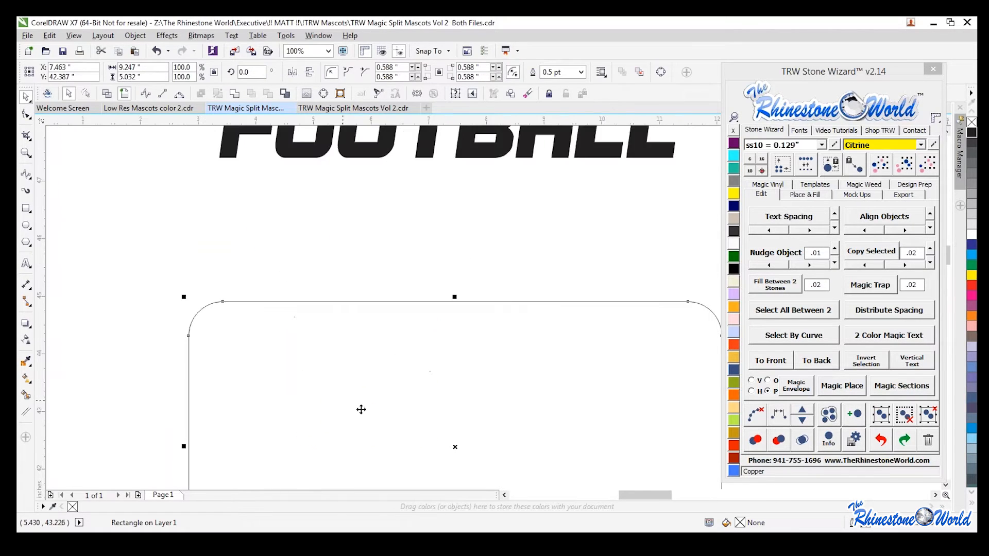
scroll(410, 324, "down", 2)
scroll(353, 214, "up", 1)
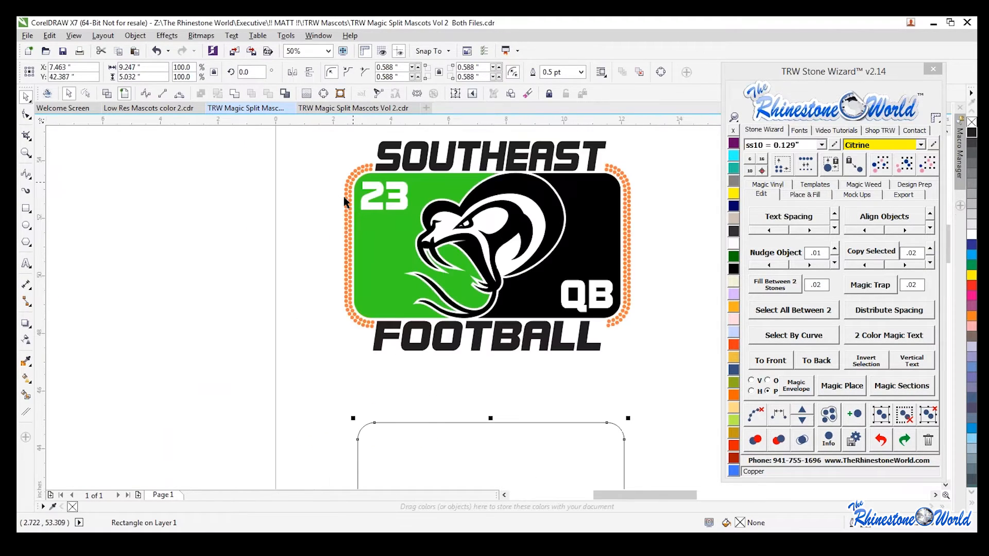
key("Escape")
scroll(408, 369, "down", 2)
scroll(446, 413, "up", 1)
left_click(442, 398)
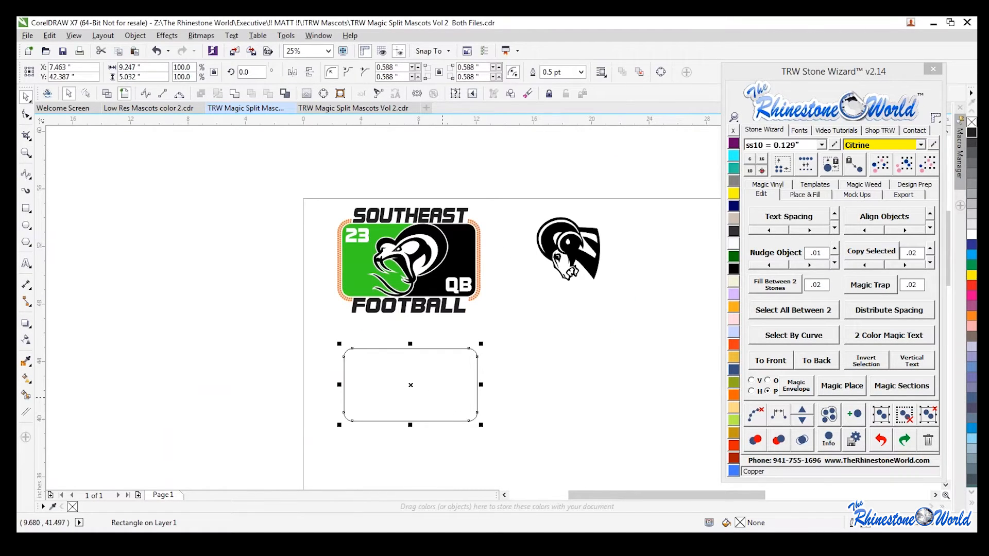
left_click(468, 384)
left_click(475, 384)
Step: Shift the rounded rectangle slightly upward so it sits beneath the FOOTBALL text
scroll(460, 395, "up", 1)
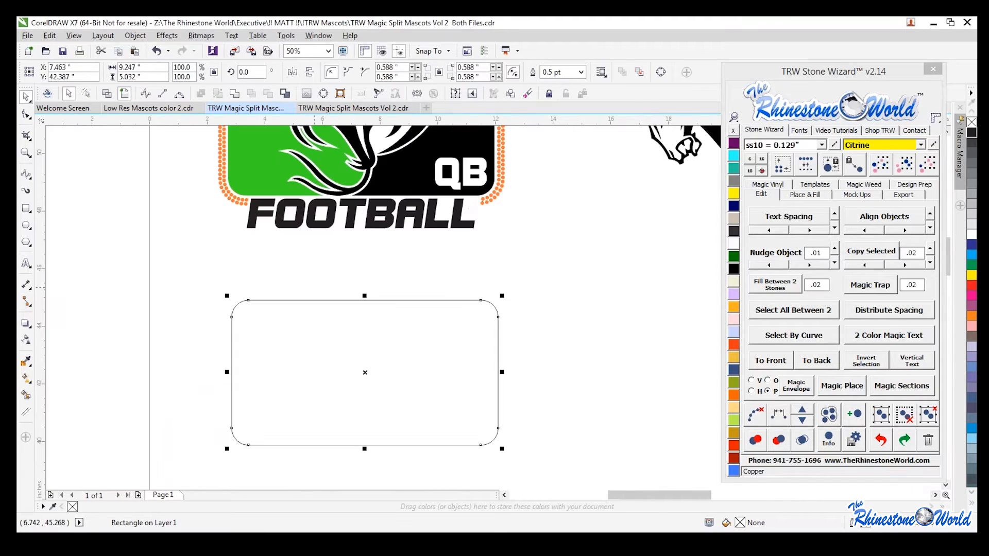
mouse_move(446, 369)
left_mouse_down()
mouse_move(457, 342)
mouse_move(447, 353)
left_mouse_up()
left_click_drag(471, 321, 465, 329)
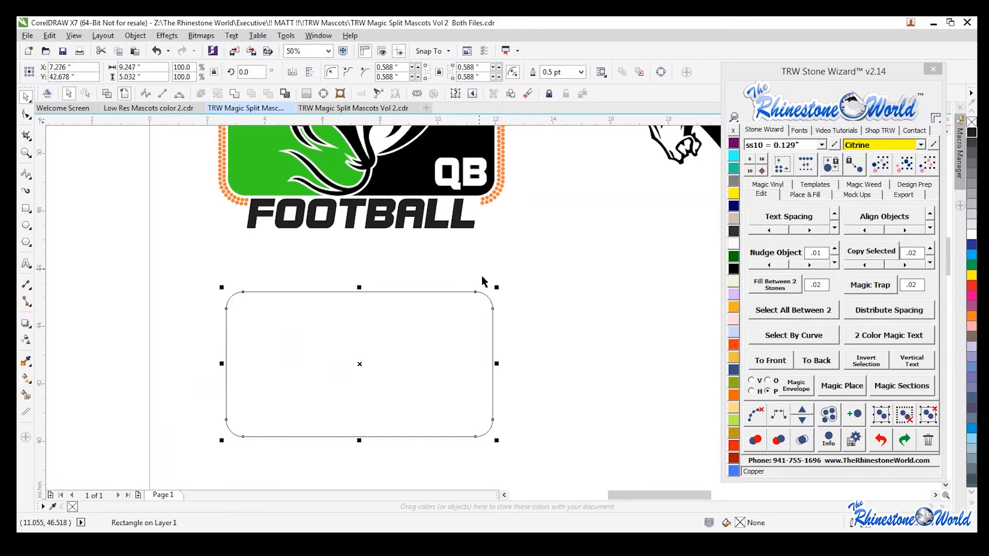
mouse_move(488, 318)
left_mouse_down()
mouse_move(480, 348)
mouse_move(494, 316)
left_mouse_up()
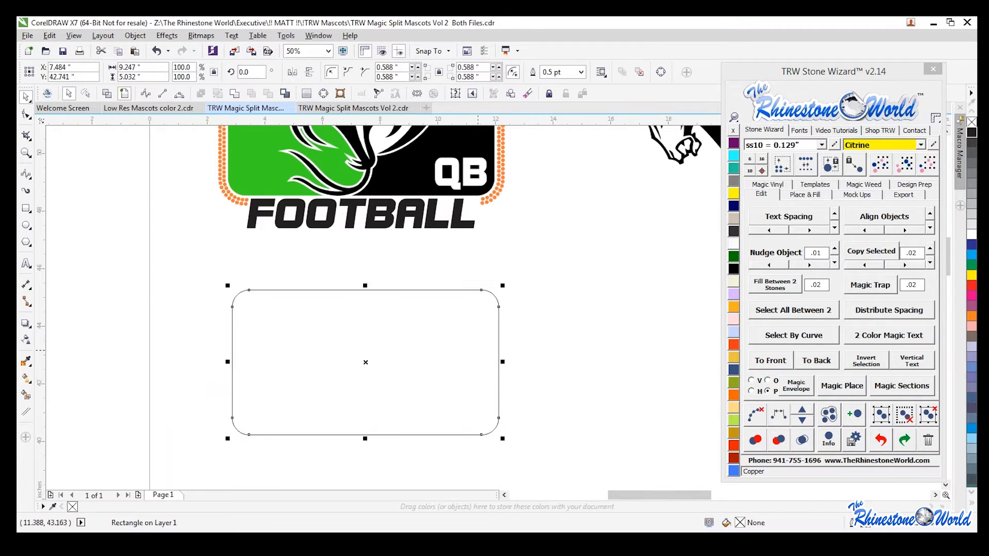
Step: Fill the rounded rectangle with Blue Zircon, remove its outline, and move it slightly down
left_click(811, 196)
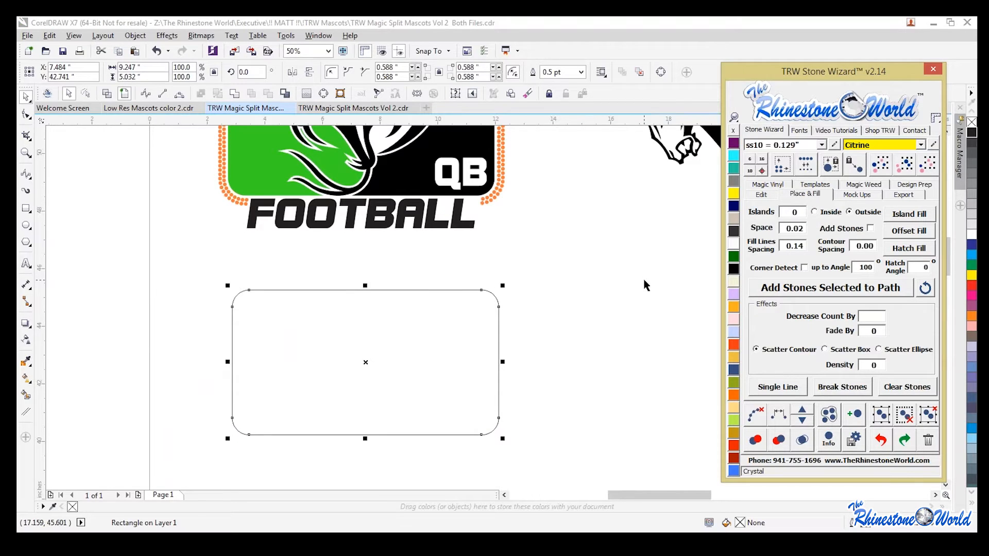
left_click(456, 356)
left_click(456, 356)
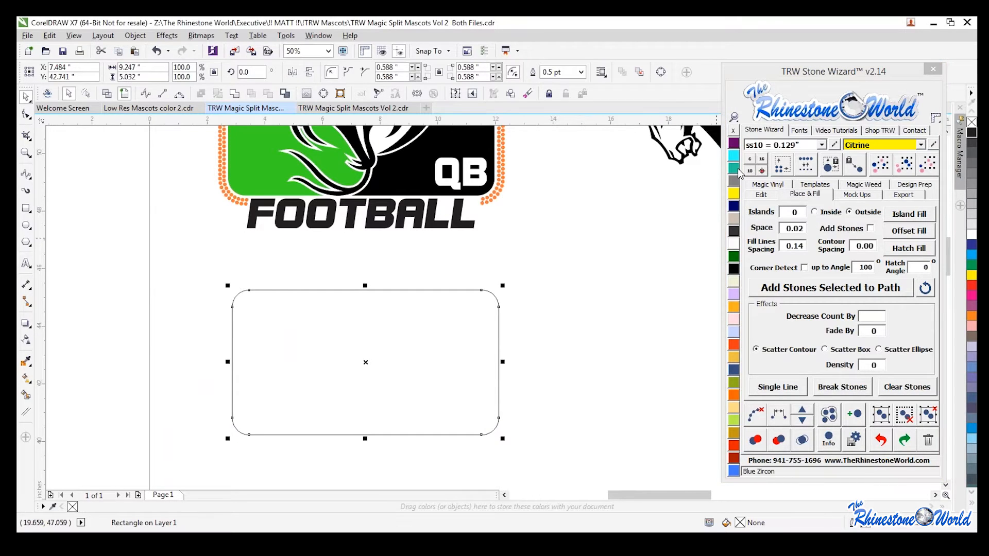
left_click(733, 168)
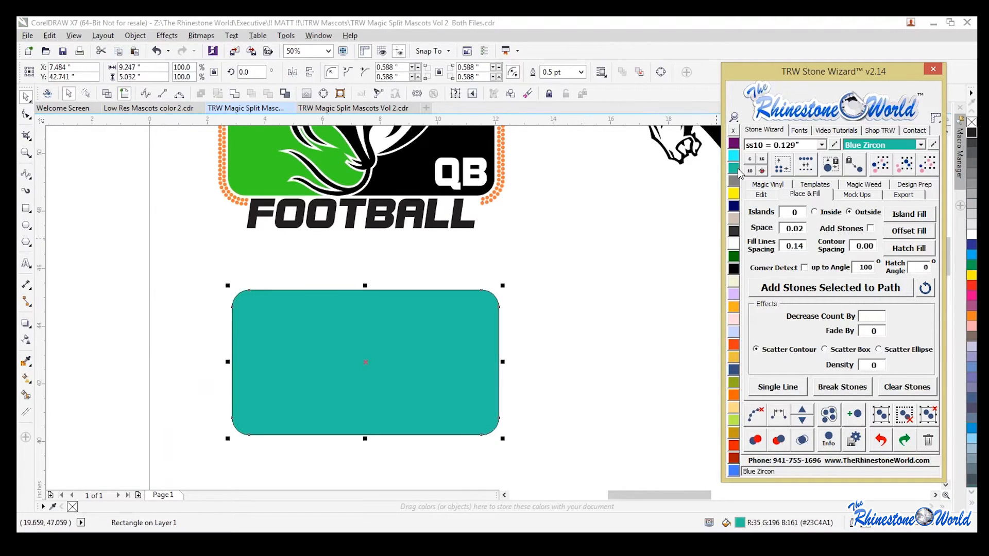
left_click(632, 260)
left_click_drag(483, 347, 478, 373)
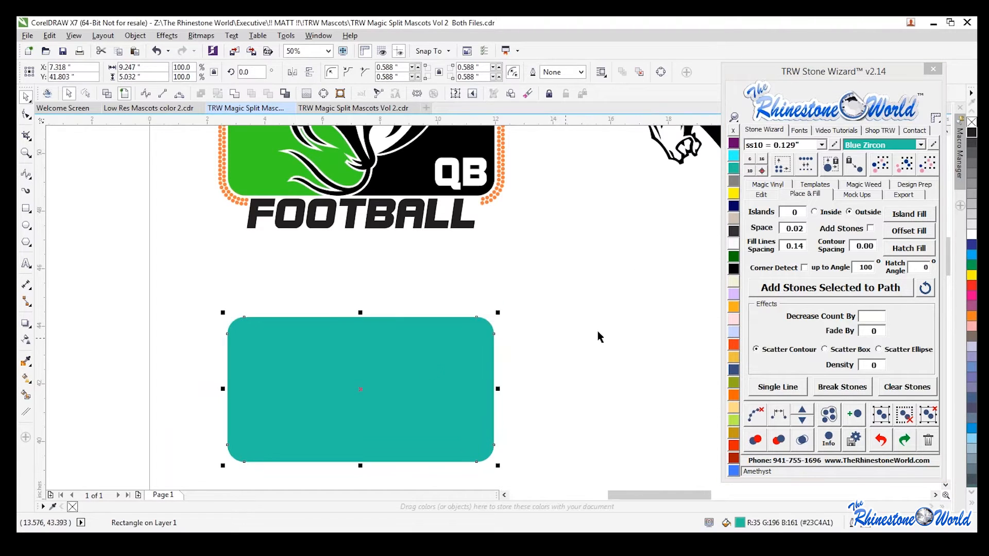
Step: Create one outside contour around the teal rectangle with 1 island and a contour spacing of 0.15
left_click(802, 212)
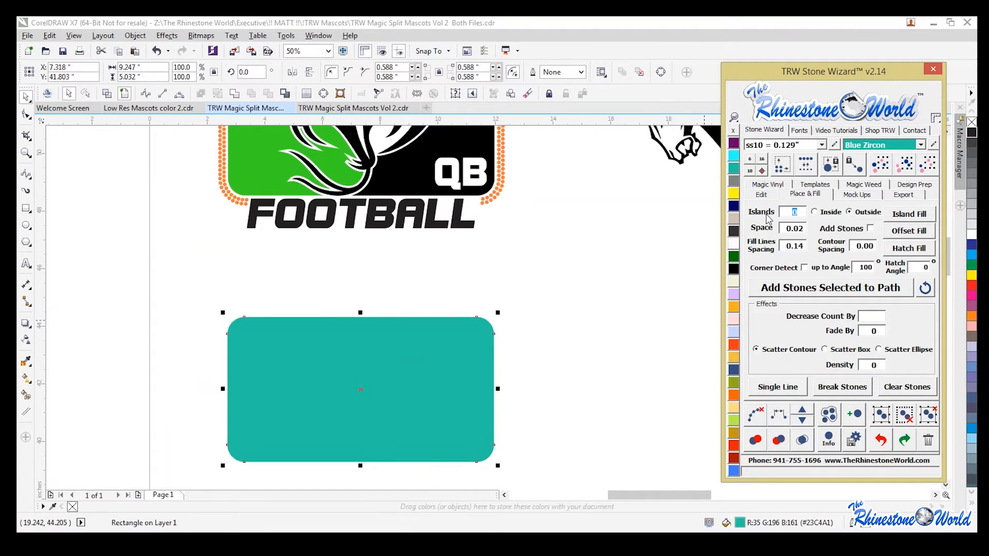
type("1")
double_click(869, 246)
type("1")
left_click(905, 218)
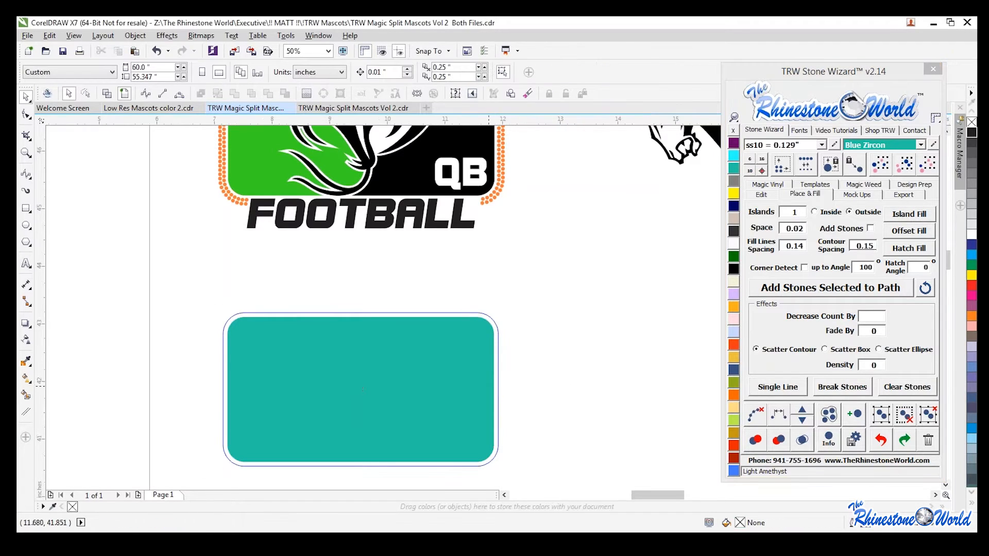
scroll(500, 319, "up", 3)
scroll(509, 335, "down", 3)
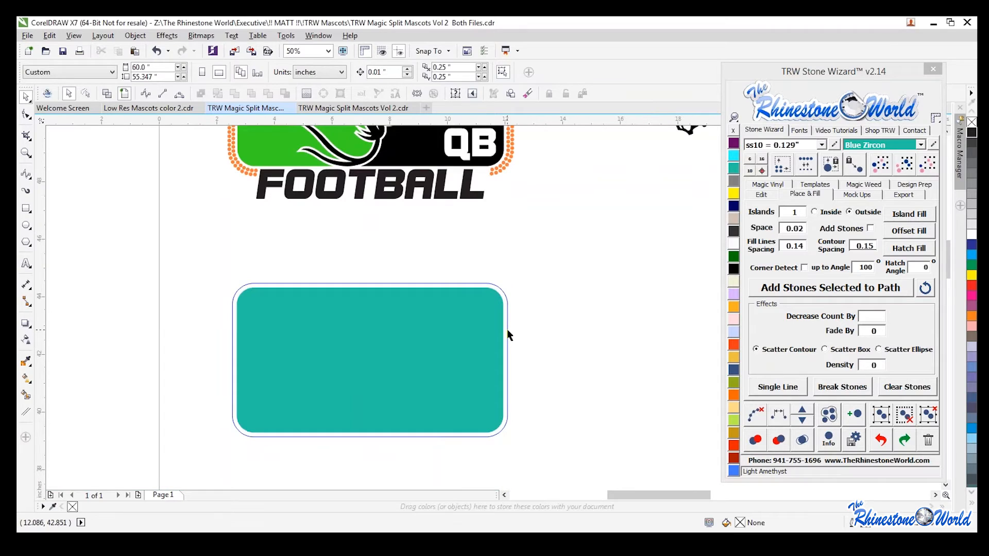
Step: Create a second outside contour around the first one with a contour spacing of 0.2
left_click(507, 335)
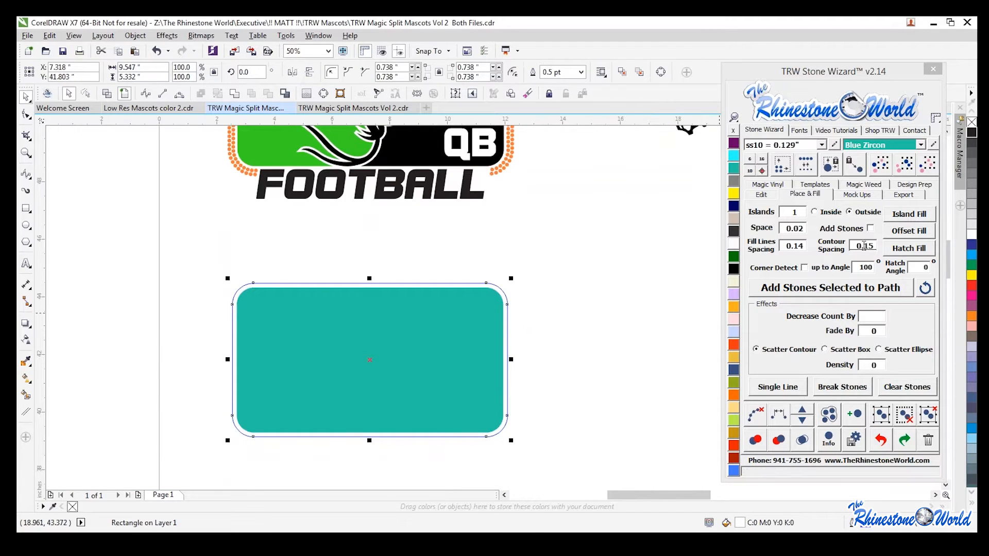
left_click(865, 246)
left_click_drag(865, 246, 877, 246)
type("2")
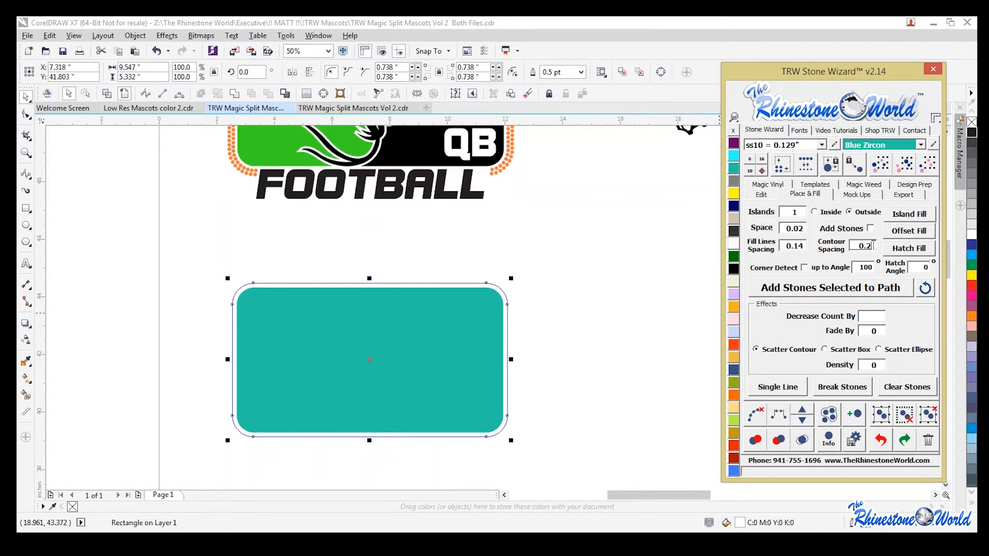
left_click(900, 217)
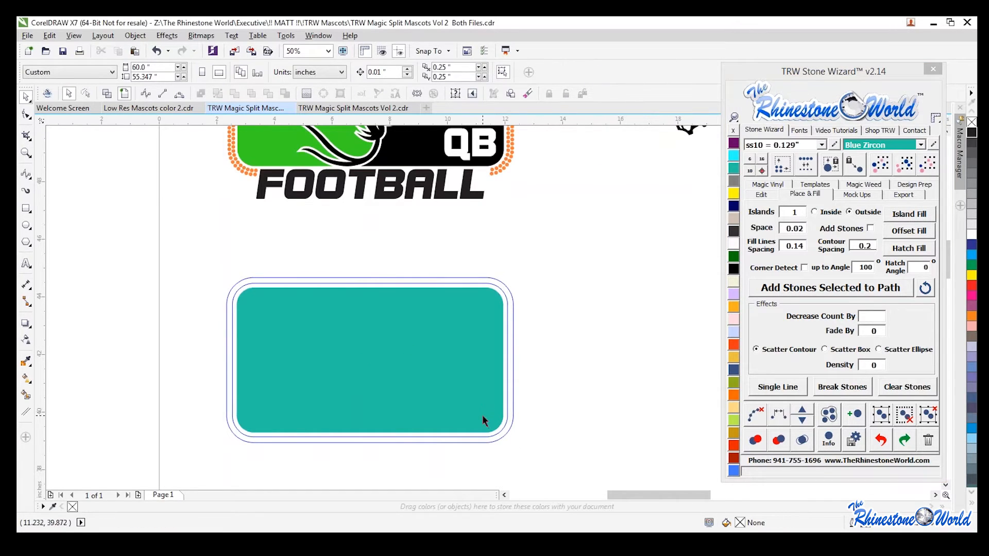
Step: Move the teal rectangle and the inner contour out of place, and undo the moves
left_click_drag(483, 418, 392, 479)
left_click_drag(490, 325, 452, 355)
key("ctrl+z")
key("ctrl+z")
key("ctrl+z")
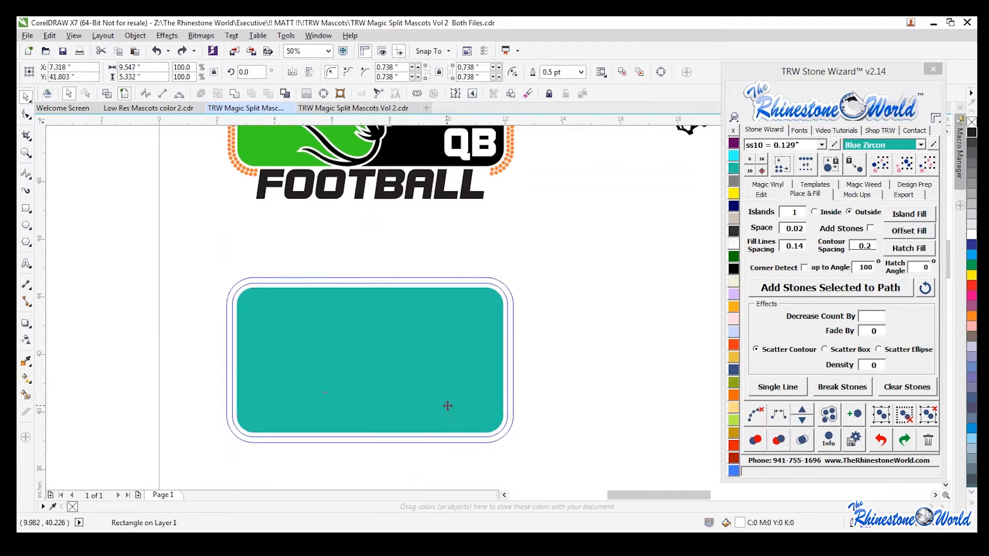
key("Escape")
Step: Smart-fill the band between the two contours with pink (#FF3399) and no outline
scroll(505, 361, "up", 2)
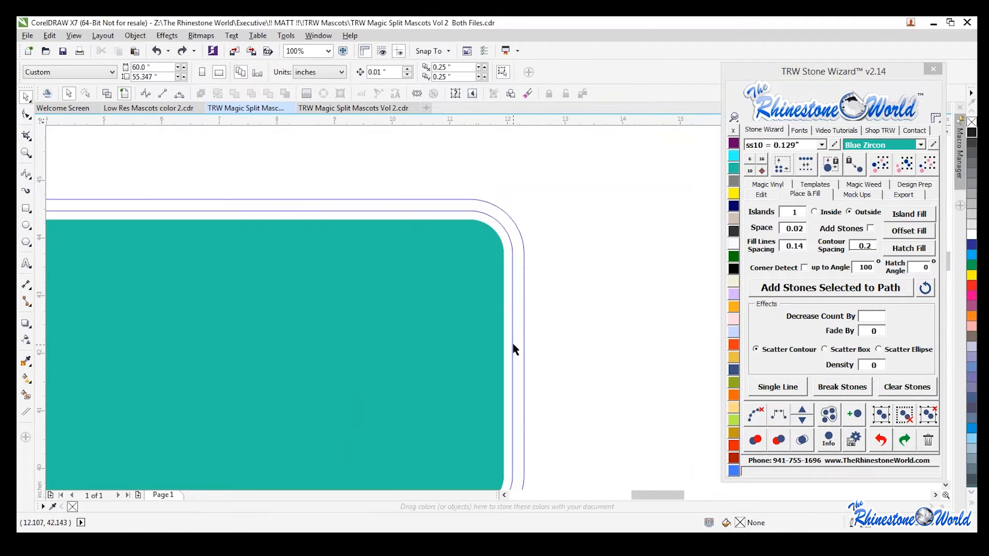
scroll(511, 313, "down", 2)
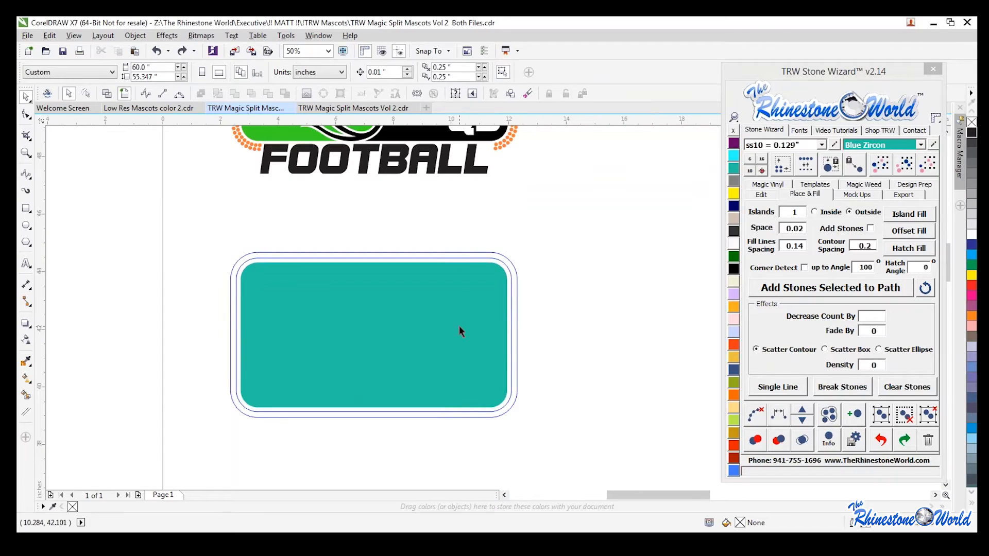
left_click(27, 402)
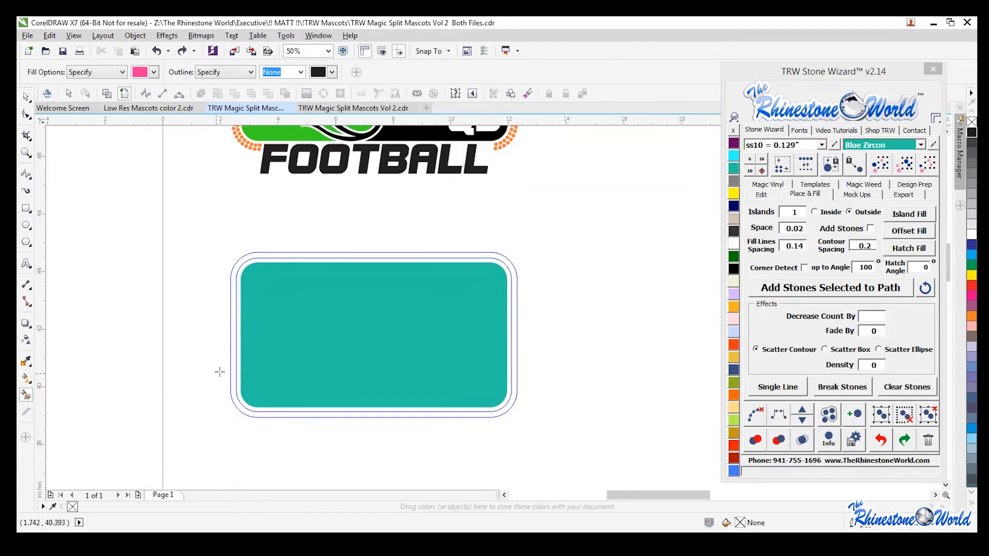
left_click(233, 365)
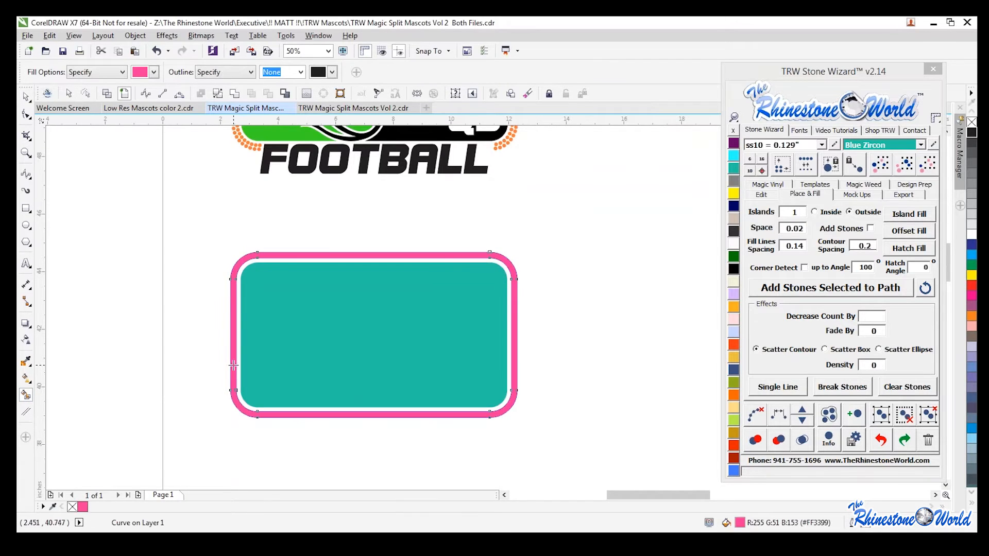
left_click(26, 97)
left_click(121, 196)
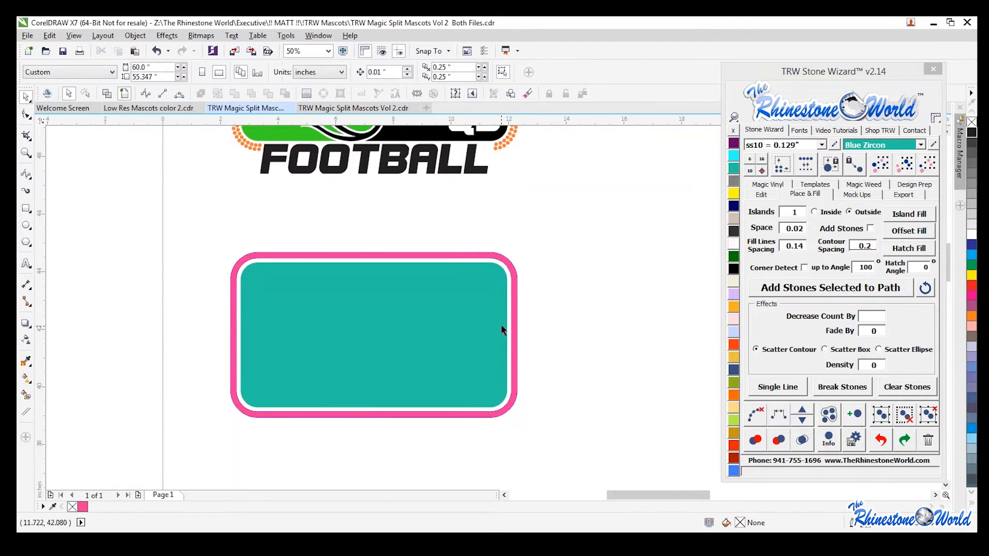
Step: Move the pink band and the teal rectangle out of place in turn, undoing each move
left_click(517, 329)
left_click_drag(518, 322, 534, 365)
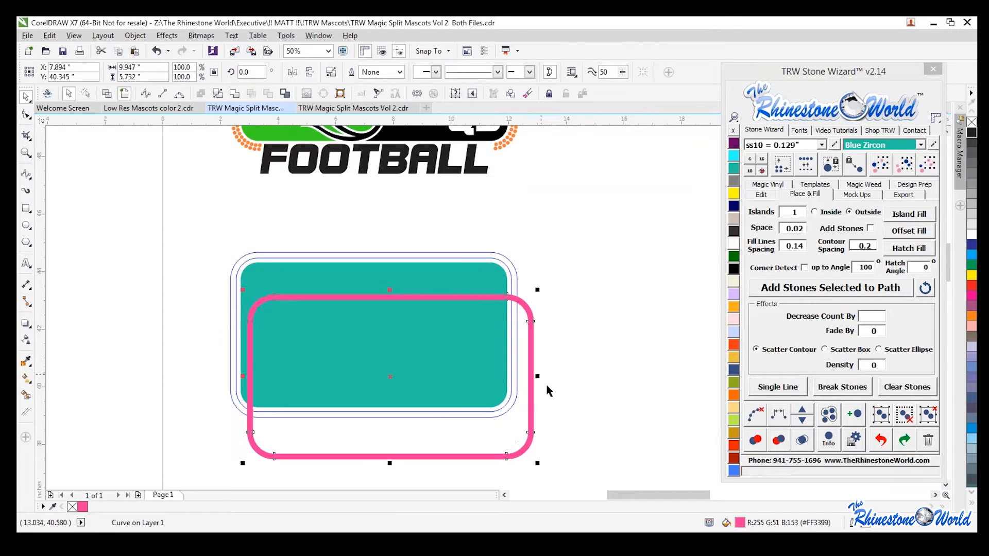
key("ctrl+z")
left_click_drag(475, 341, 477, 397)
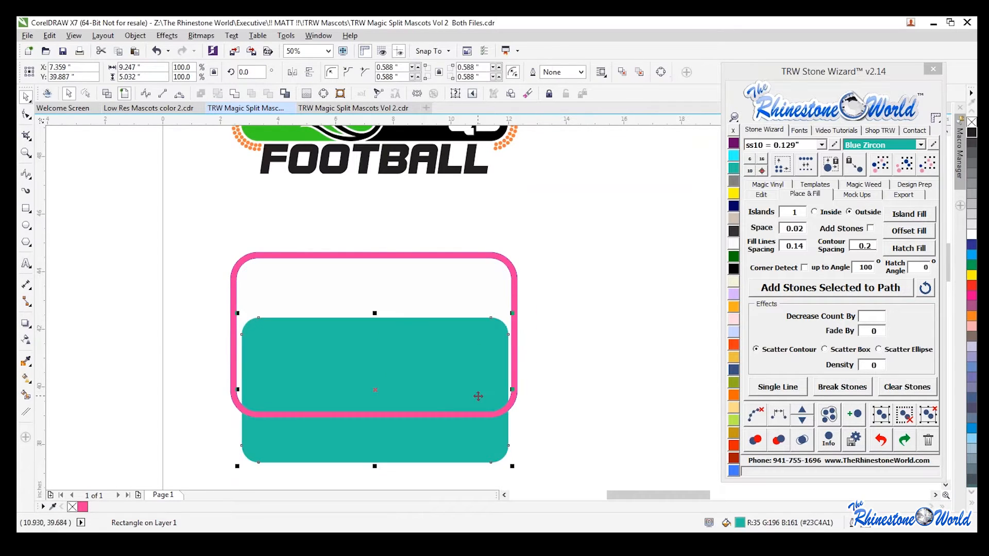
key("ctrl+z")
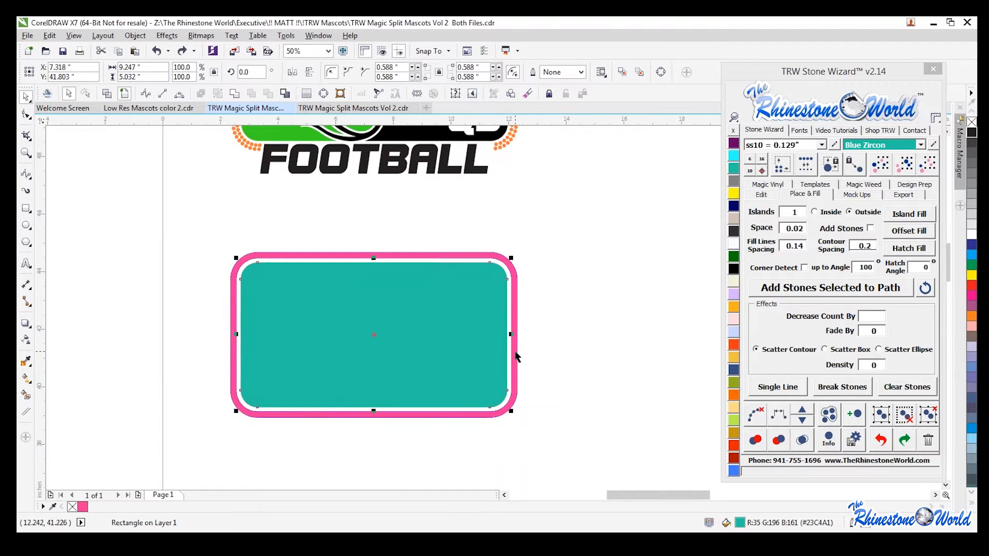
Step: Move the teal rectangle and pink band aside together, and delete the contour outlines left behind
left_click(517, 357, "shift")
left_click_drag(516, 357, 700, 374)
left_click_drag(189, 234, 546, 452)
key("Delete")
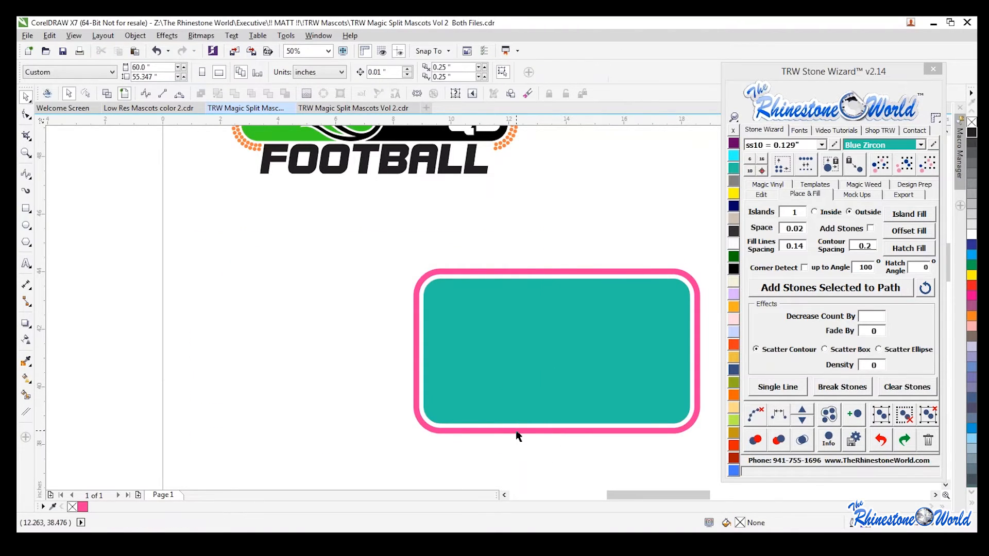
Step: Move the teal rectangle and its pink band together to directly beneath the SOUTHEAST FOOTBALL design
scroll(518, 436, "down", 1)
scroll(536, 364, "up", 1)
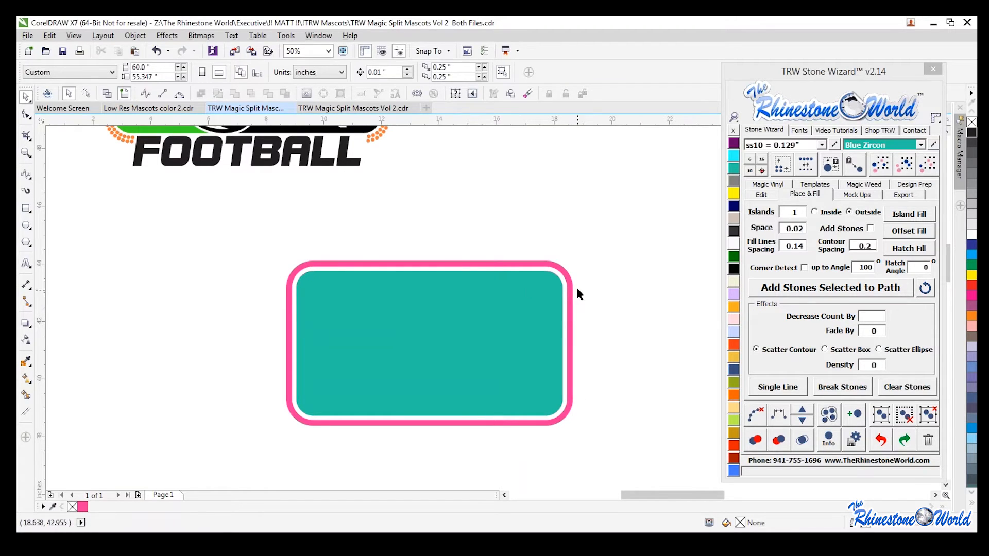
left_click_drag(225, 465, 607, 238)
left_click_drag(398, 400, 221, 339)
key("Escape")
scroll(268, 340, "down", 1)
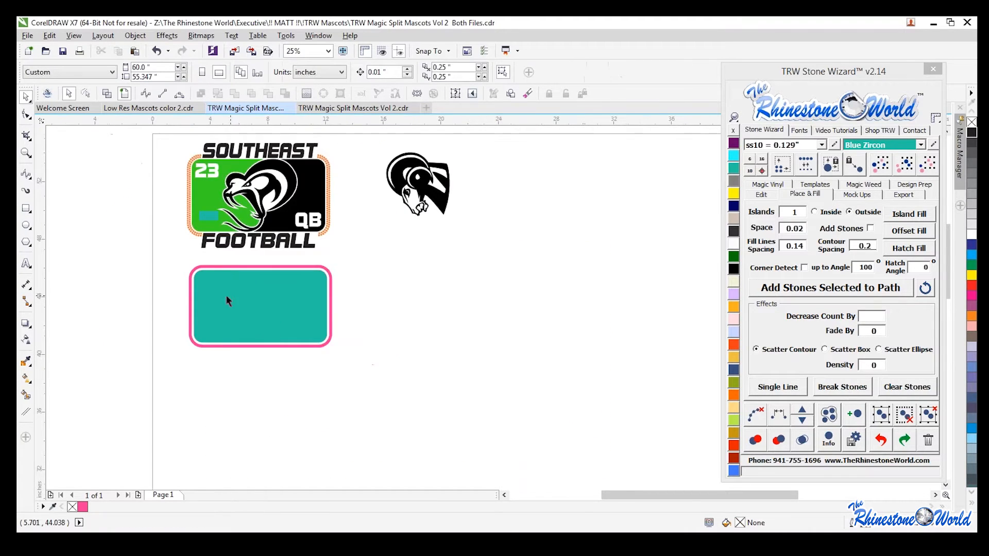
scroll(220, 294, "up", 1)
left_click_drag(115, 430, 115, 431)
left_click_drag(312, 347, 306, 372)
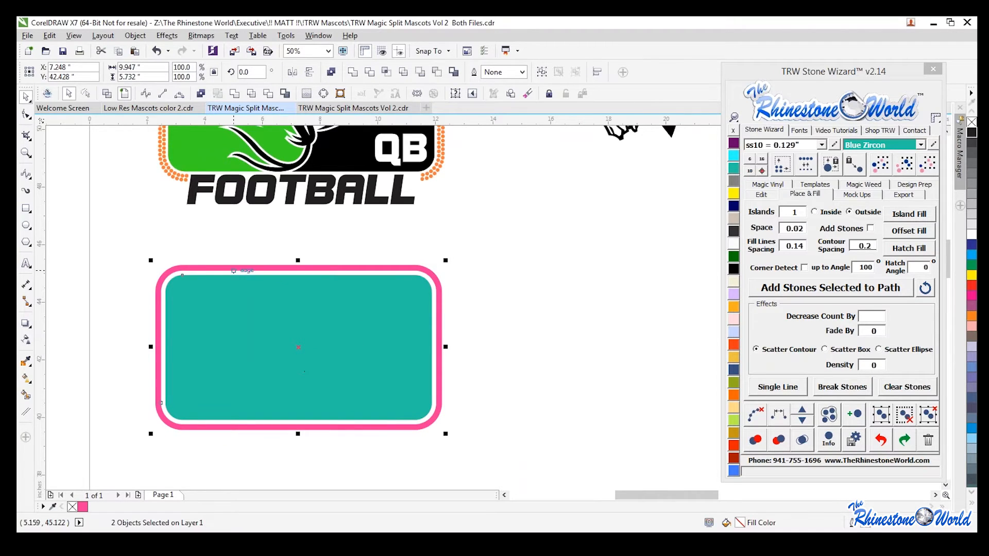
left_click(569, 374)
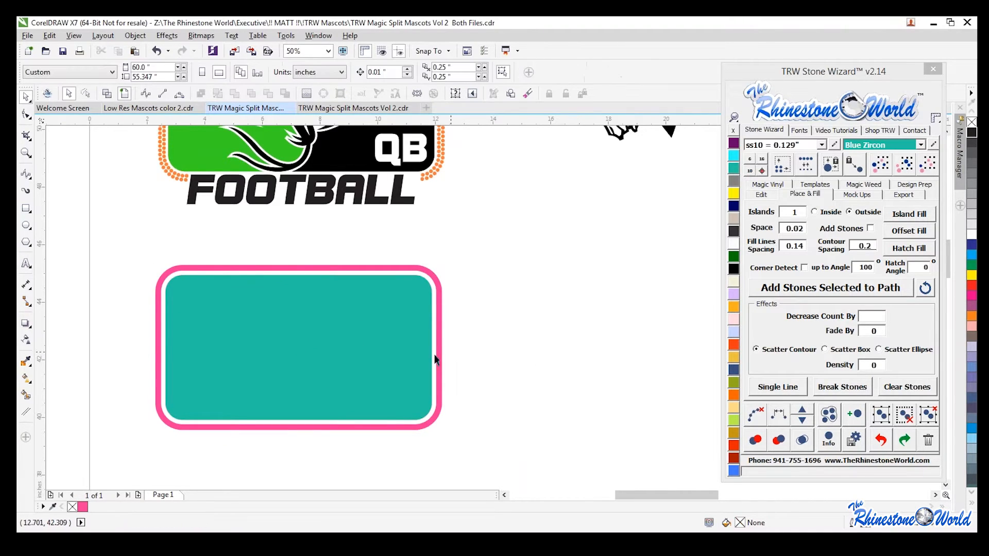
scroll(408, 348, "down", 2)
scroll(367, 353, "up", 1)
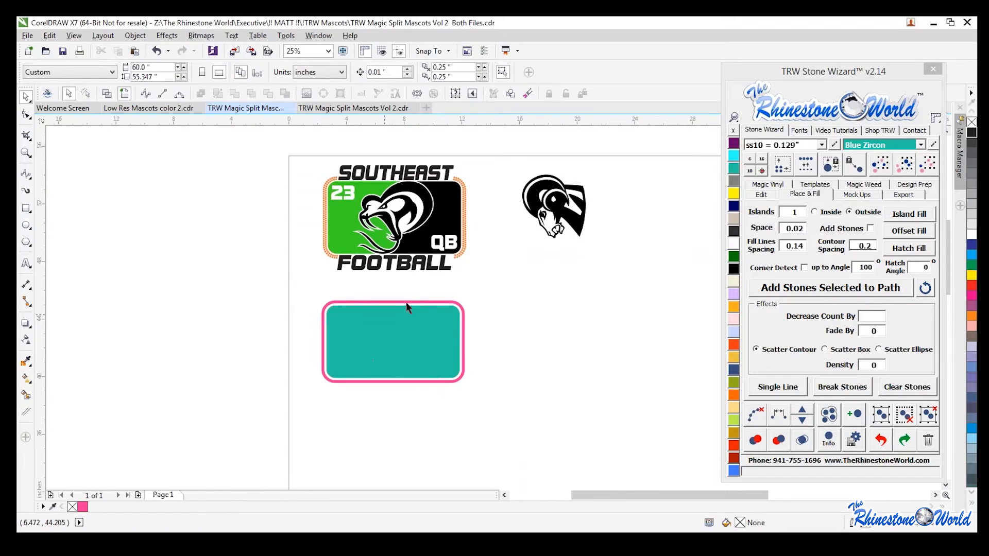
Step: Move the black ram mascot onto the teal rectangle and bring it to the front
left_click(578, 225)
left_click_drag(578, 221, 414, 353)
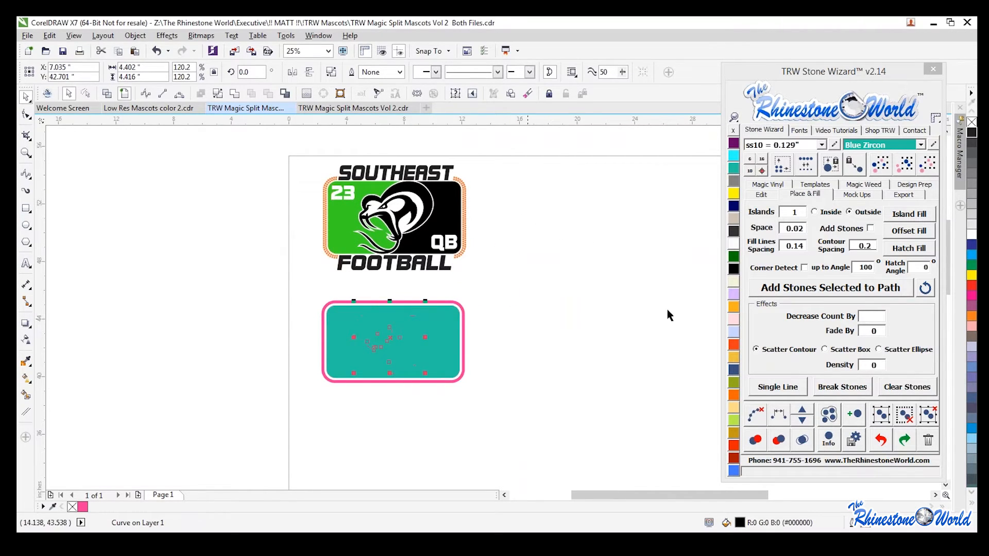
left_click(762, 195)
left_click(771, 362)
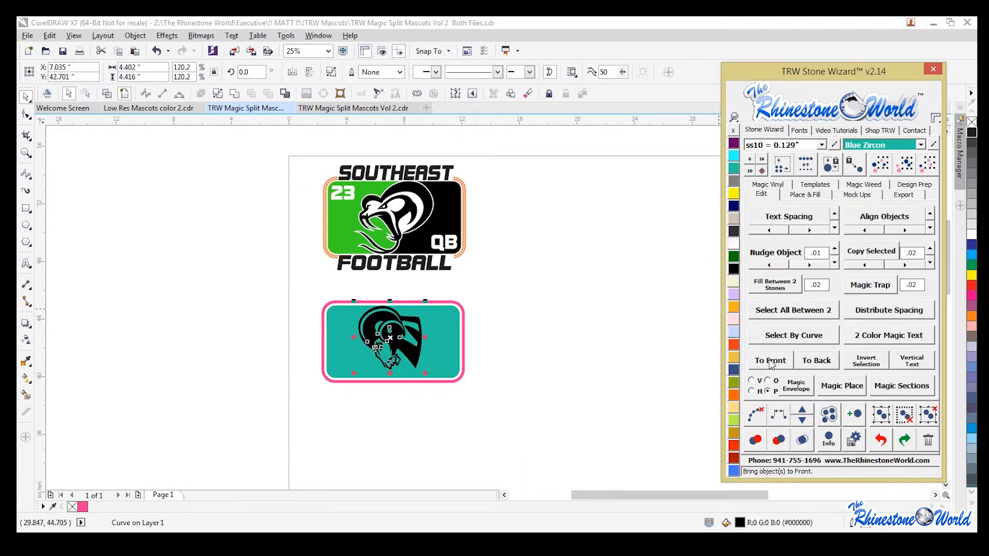
left_click(526, 370)
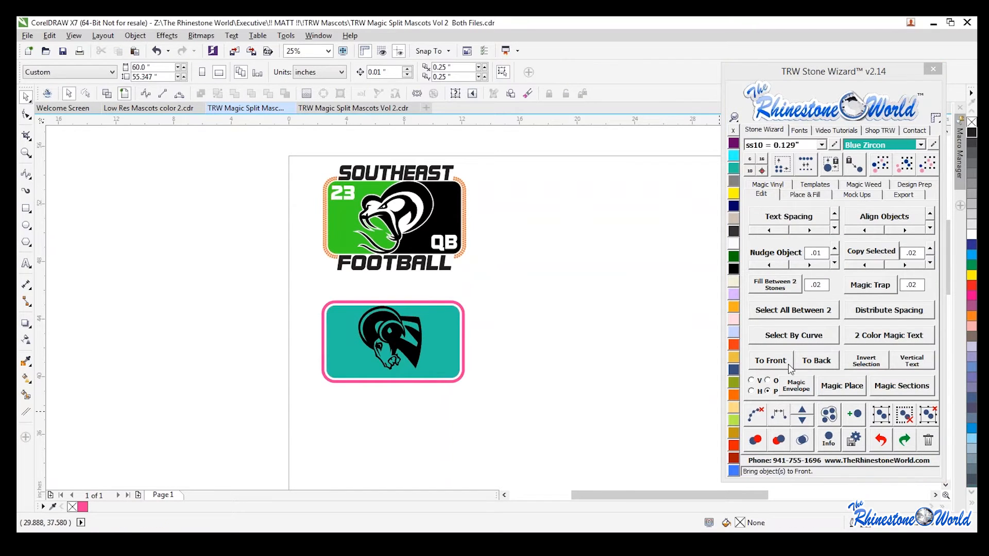
Step: Enlarge the ram proportionally to about 5.03 by 5.05 inches so it spans the teal rectangle's height
scroll(400, 400, "up", 1)
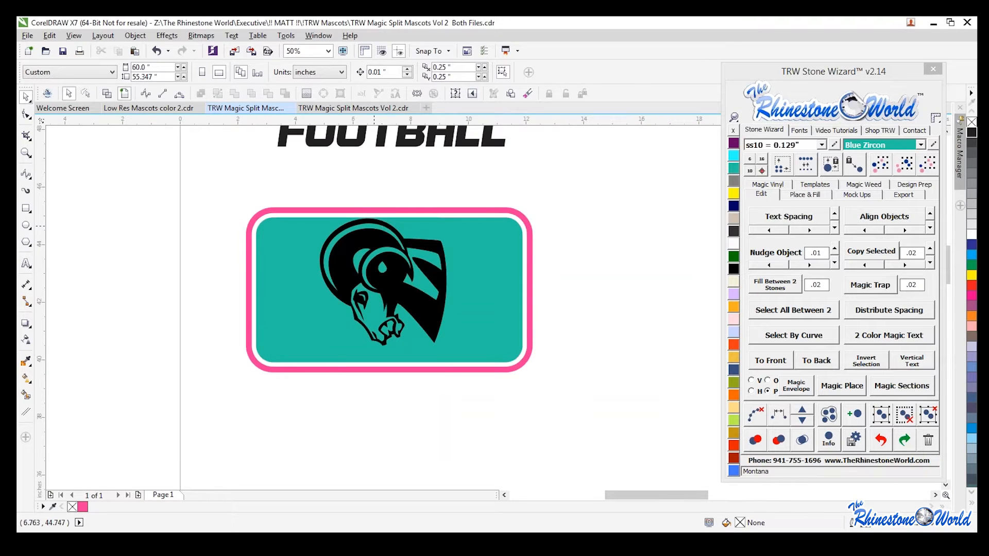
scroll(373, 226, "up", 2)
left_click(397, 271)
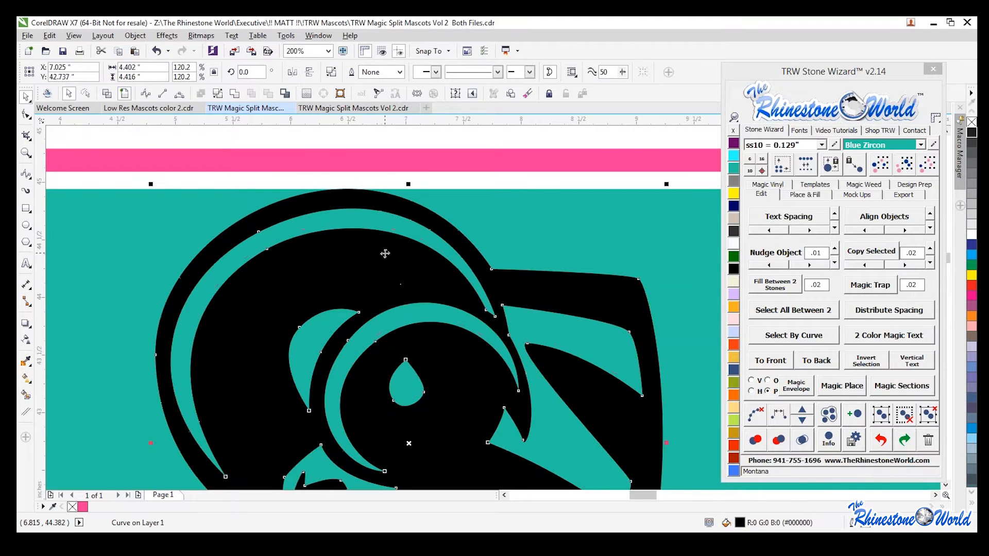
scroll(386, 254, "down", 2)
scroll(472, 384, "up", 1)
left_click_drag(459, 314, 497, 357)
left_click_drag(498, 359, 495, 358)
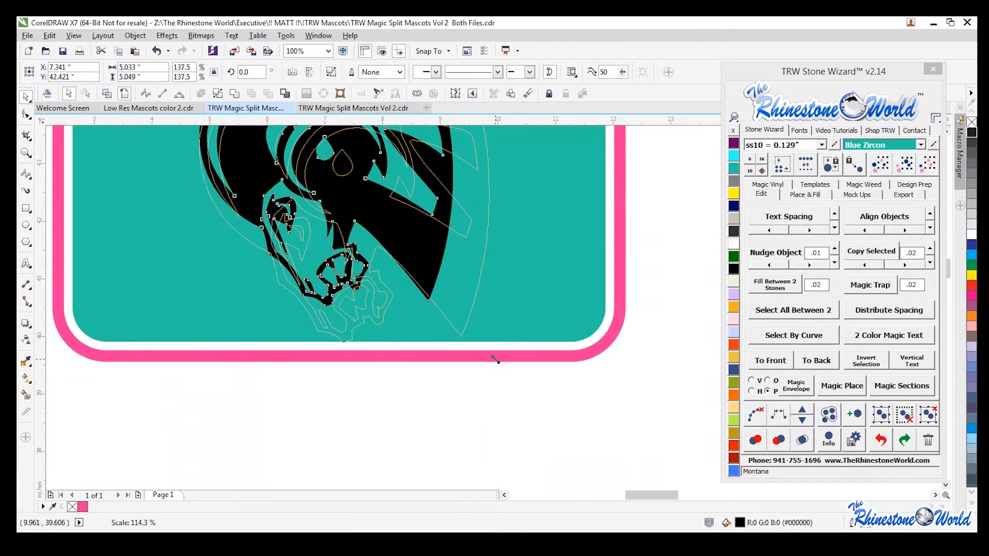
Step: Squash the ram from its upper edge to about 5.03 inches high, leaving a thin gap below the rectangle's upper edge
scroll(492, 325, "down", 1)
scroll(415, 183, "up", 3)
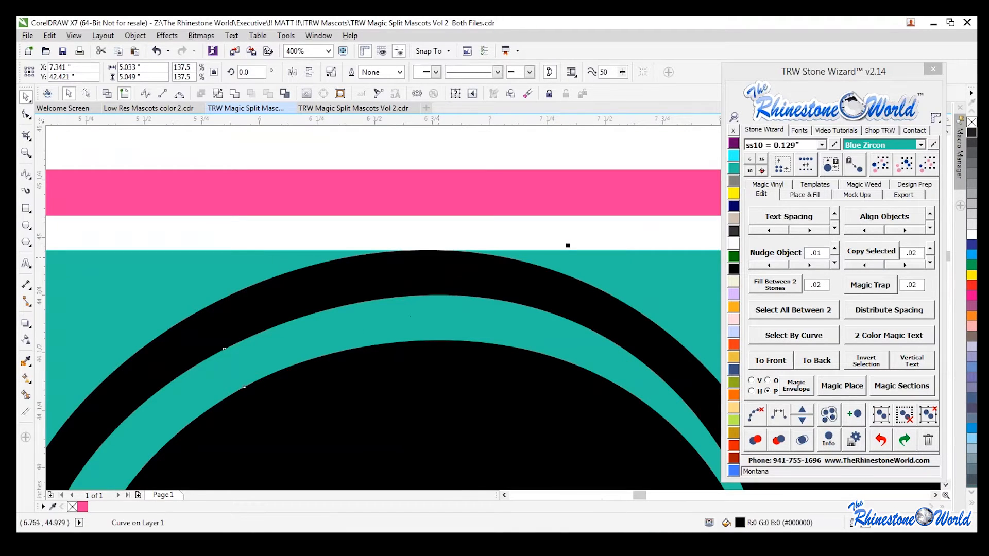
left_click_drag(567, 247, 567, 252)
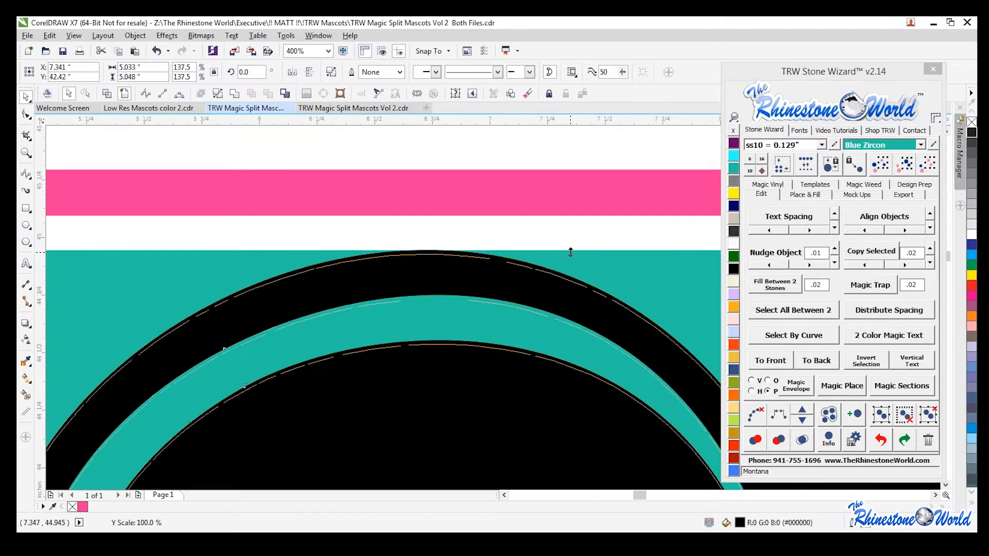
key("Escape")
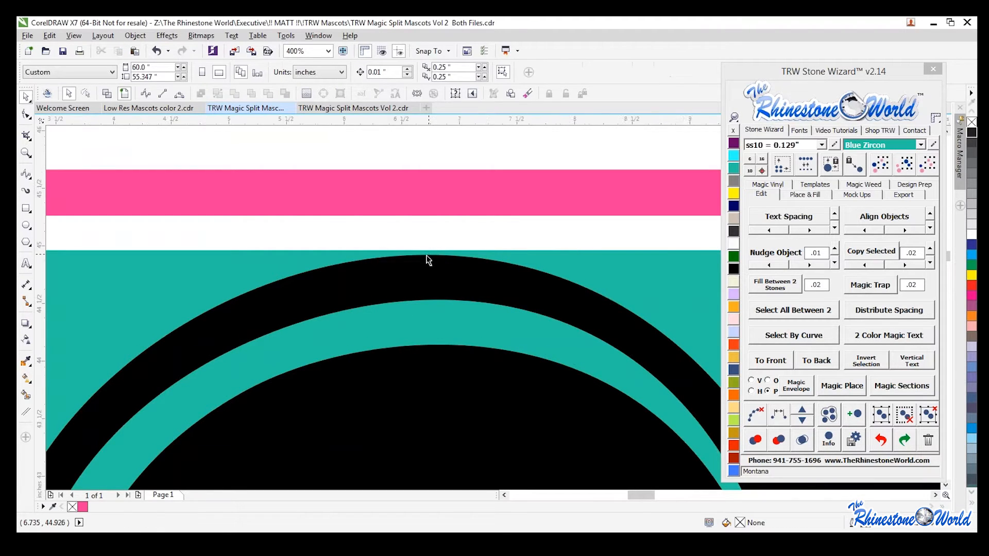
Step: Try to smart-fill the background in front of the ram's face with pink, and undo the fill
scroll(426, 258, "down", 3)
left_click(30, 398)
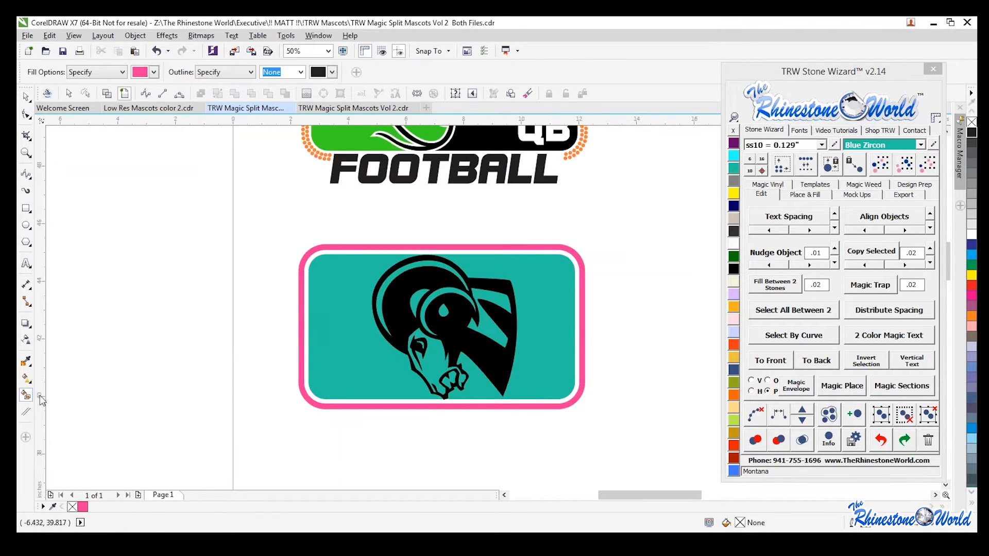
left_click(359, 348)
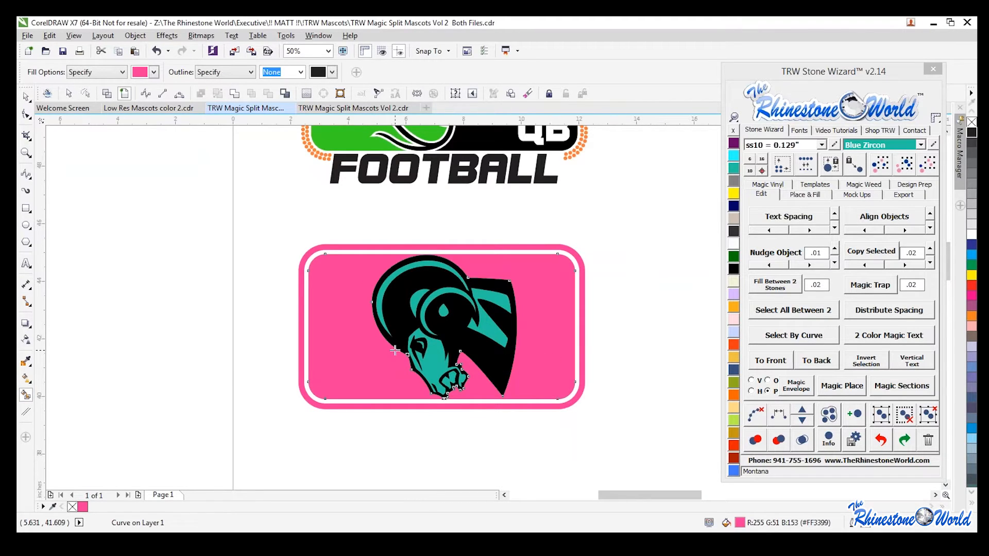
key("ctrl+z")
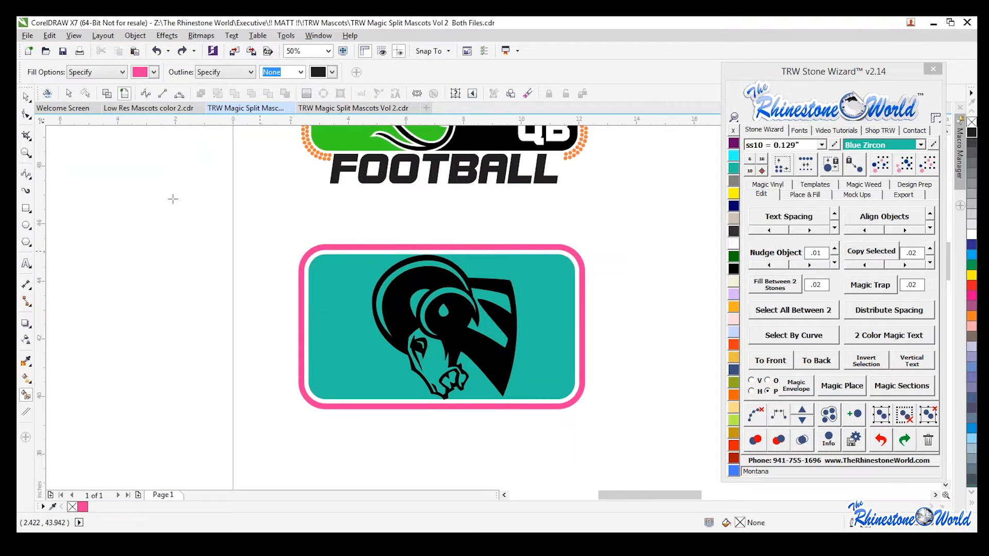
key("space")
Step: Stretch the ram upward to about 5.06 inches high so its horn overlaps the teal rectangle's upper edge
scroll(536, 289, "up", 5)
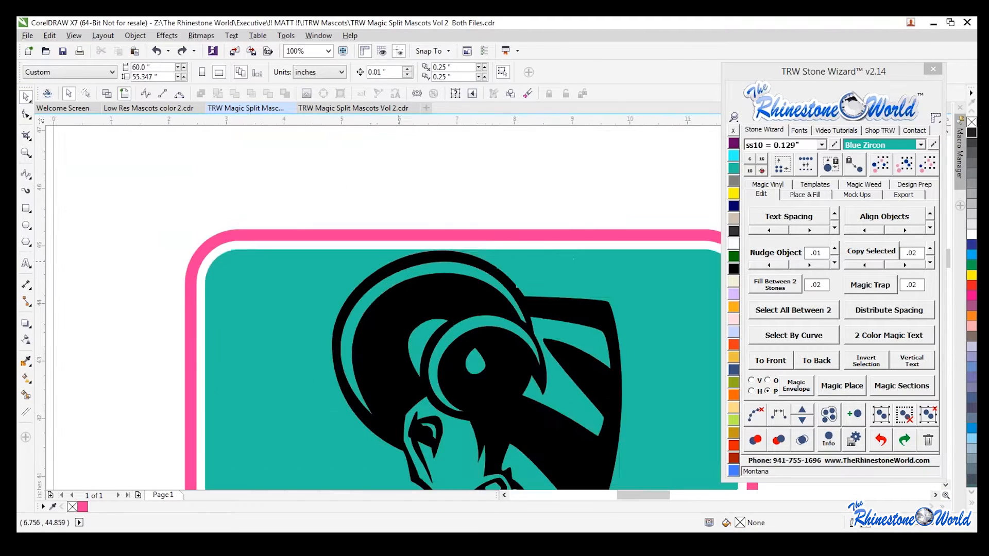
left_click(532, 259)
scroll(495, 240, "down", 3)
scroll(511, 241, "up", 3)
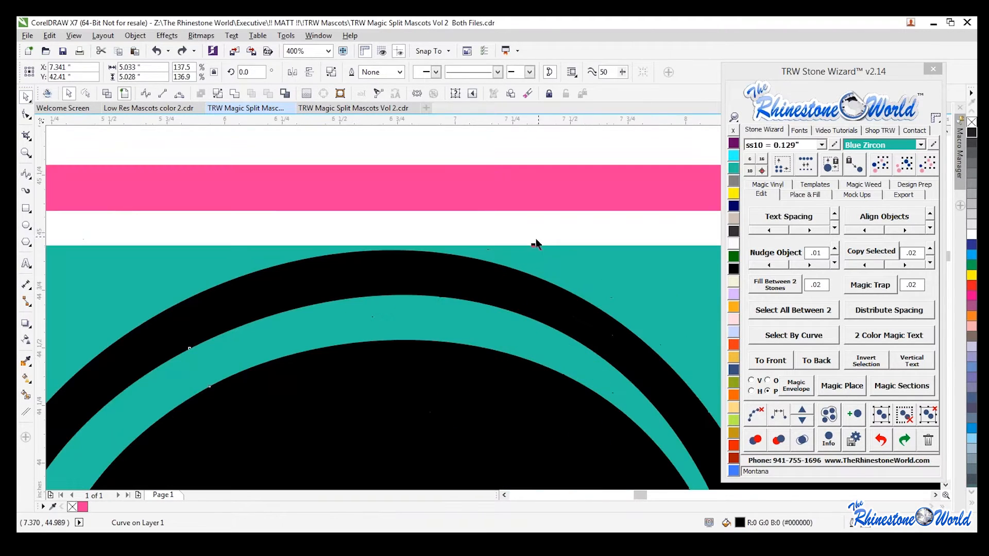
left_click_drag(534, 245, 541, 238)
scroll(381, 242, "down", 3)
scroll(437, 392, "up", 4)
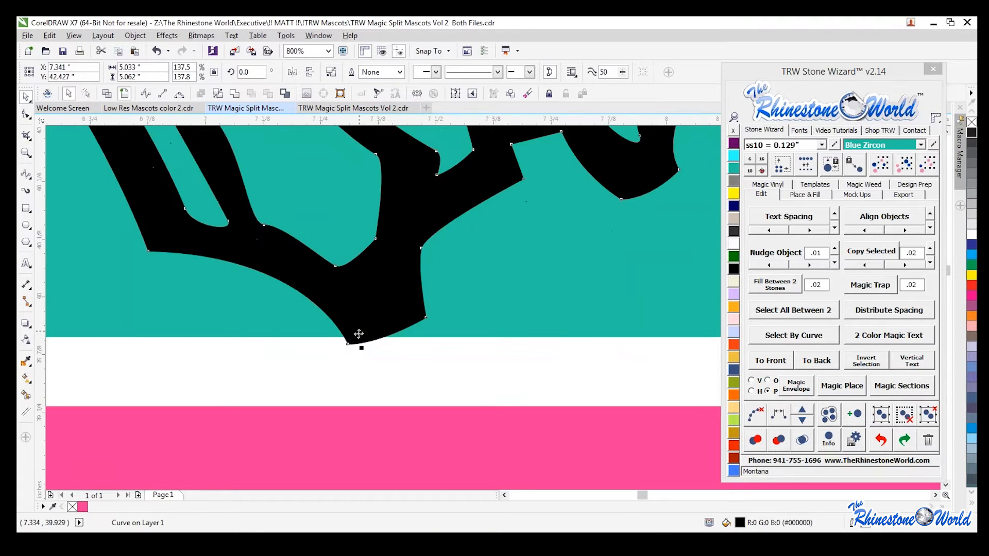
Step: Nudge the ram slightly left to about X 7.257 inches within the rectangle and deselect it
scroll(360, 332, "down", 3)
scroll(360, 330, "down", 3)
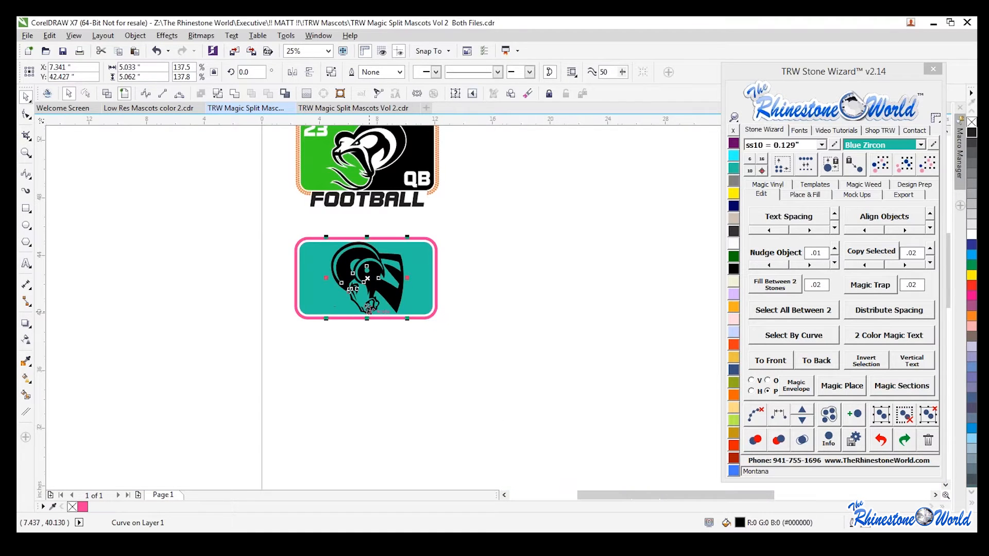
scroll(354, 277, "up", 1)
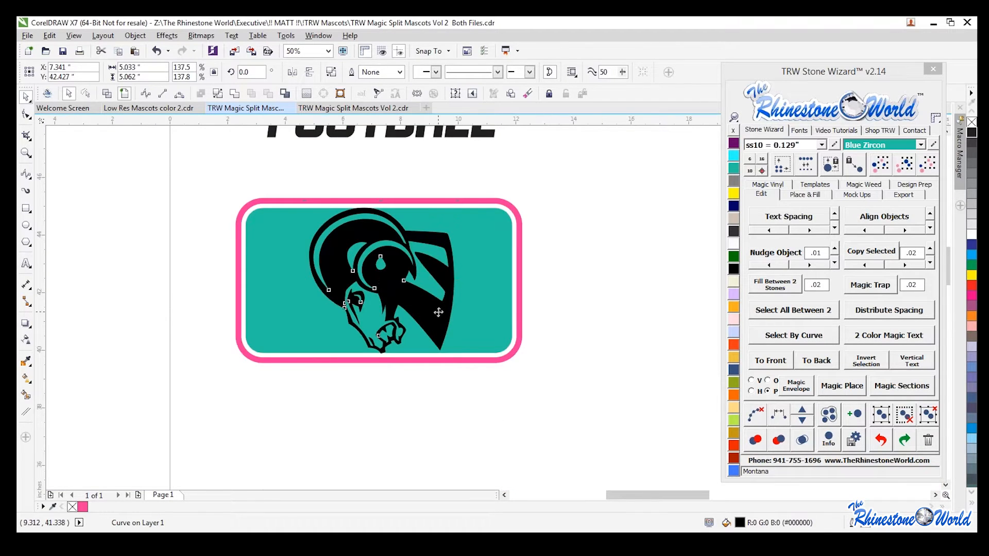
key("Left")
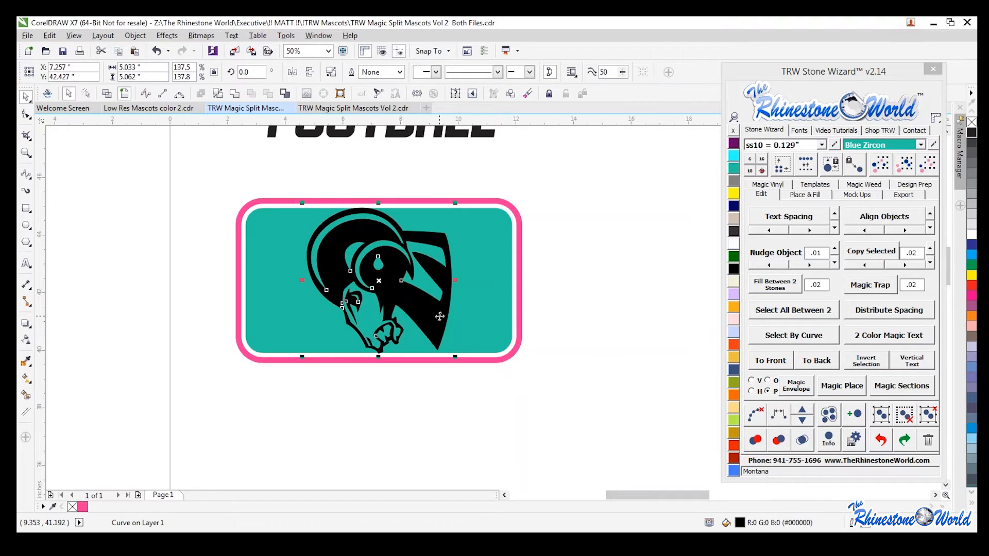
left_click(431, 387)
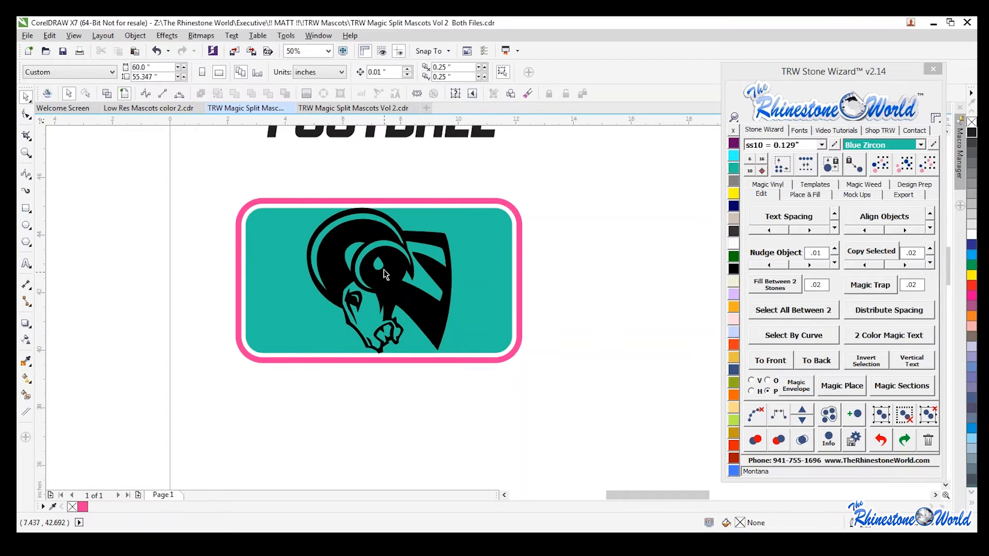
Step: Smart-fill the background half in front of the ram's face with pink (#FF3399) and no outline
left_click(26, 396)
scroll(315, 295, "up", 2)
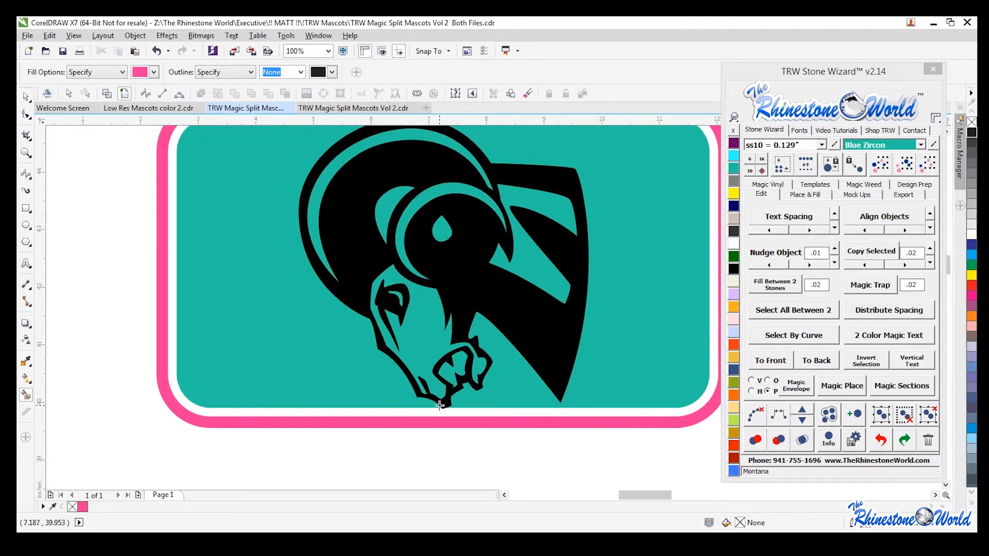
scroll(411, 305, "down", 2)
scroll(403, 271, "up", 2)
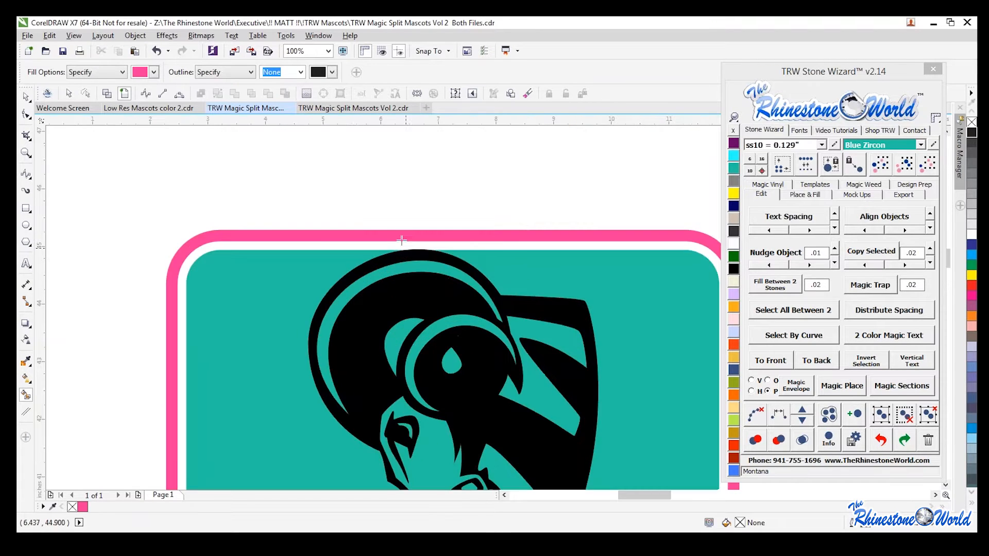
scroll(412, 256, "up", 1)
scroll(411, 256, "down", 2)
left_click(343, 320)
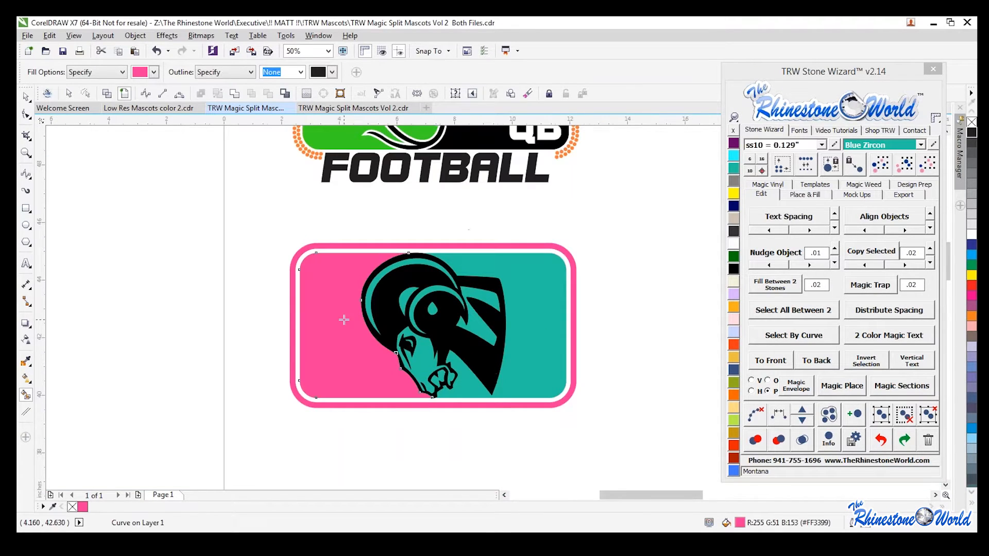
Step: Smart-fill the background half behind the ram's neck with light orange (#FF9966) and no outline, and deselect it
scroll(375, 366, "up", 1)
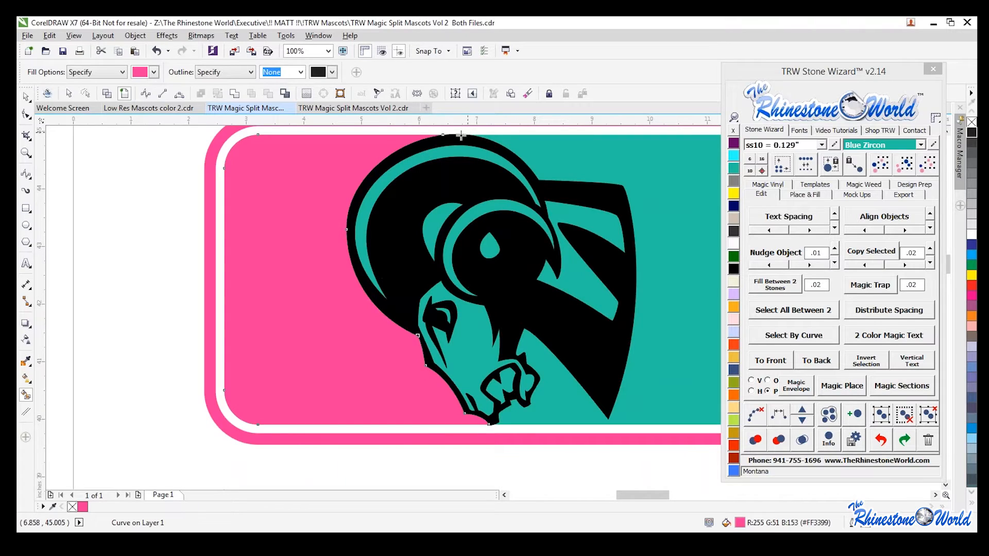
scroll(313, 309, "down", 1)
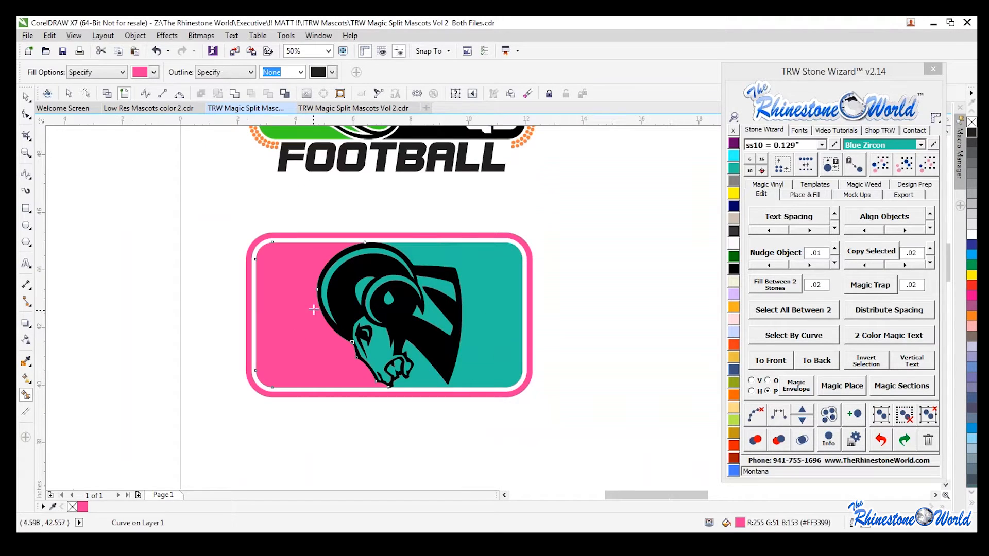
left_click(154, 72)
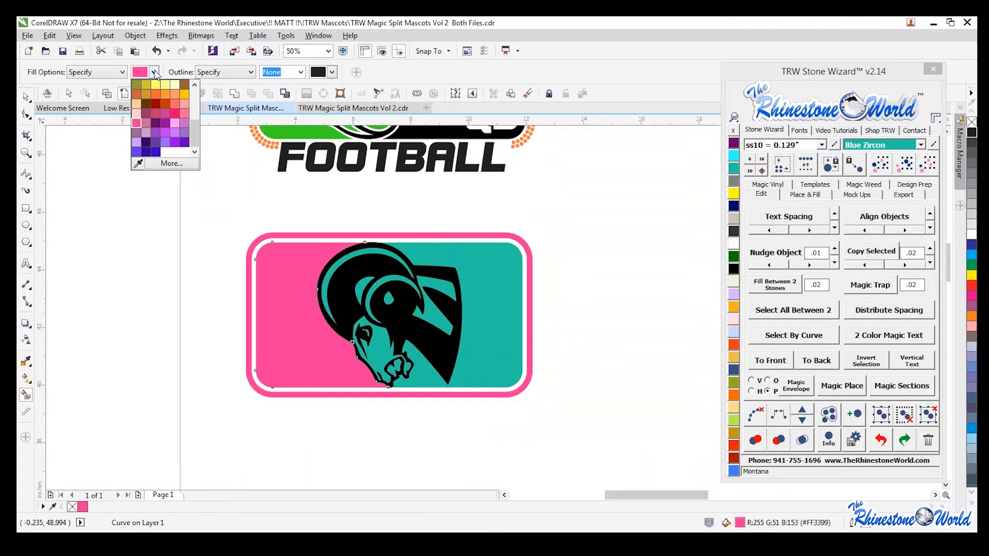
left_click(175, 98)
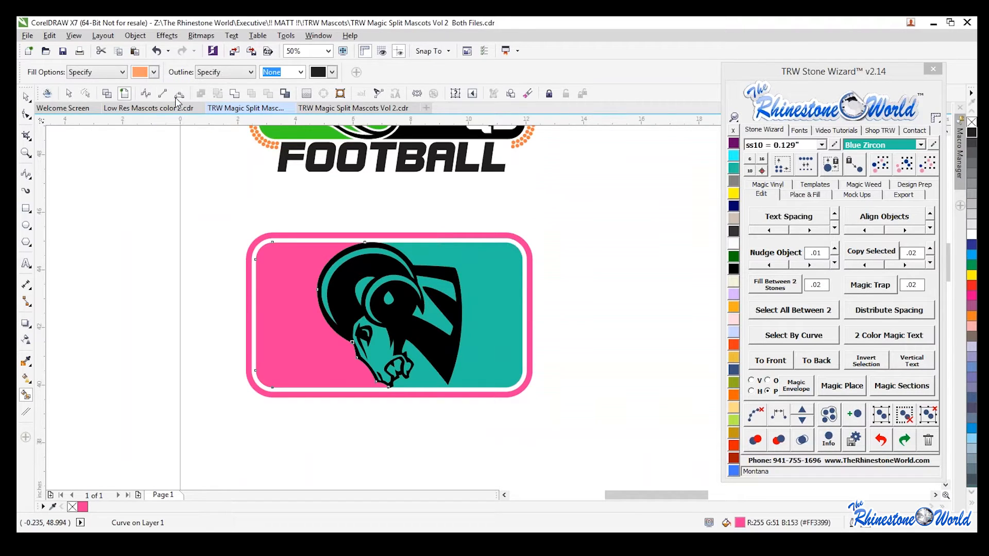
left_click(490, 307)
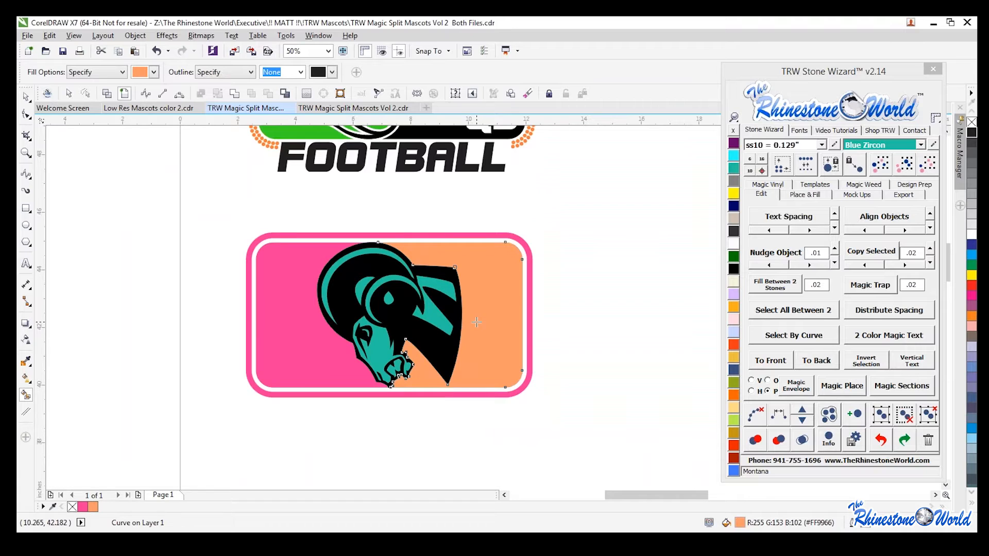
left_click(26, 96)
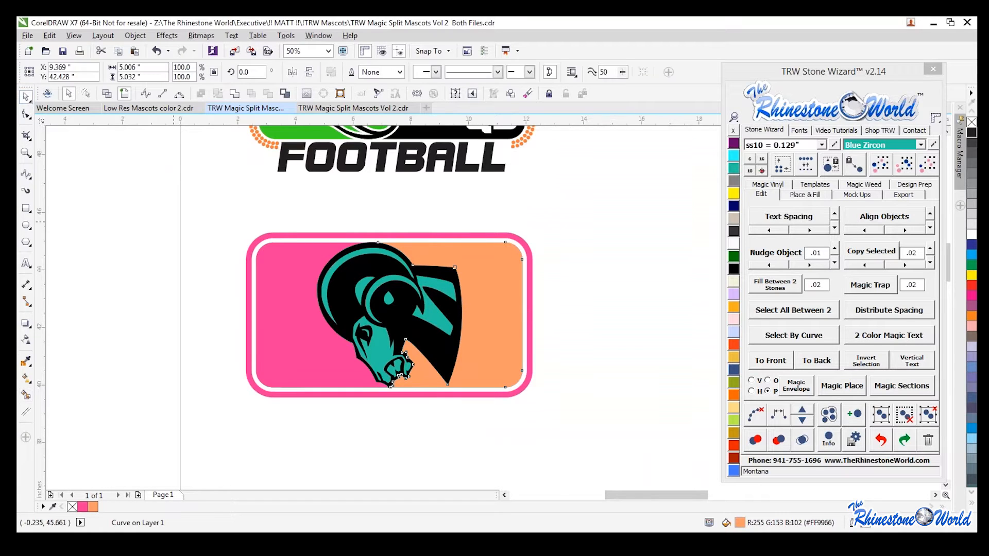
left_click(535, 232)
Step: Duplicate the complete ram template twice, placing one copy beside it on the right and another beneath that copy
scroll(444, 337, "down", 2)
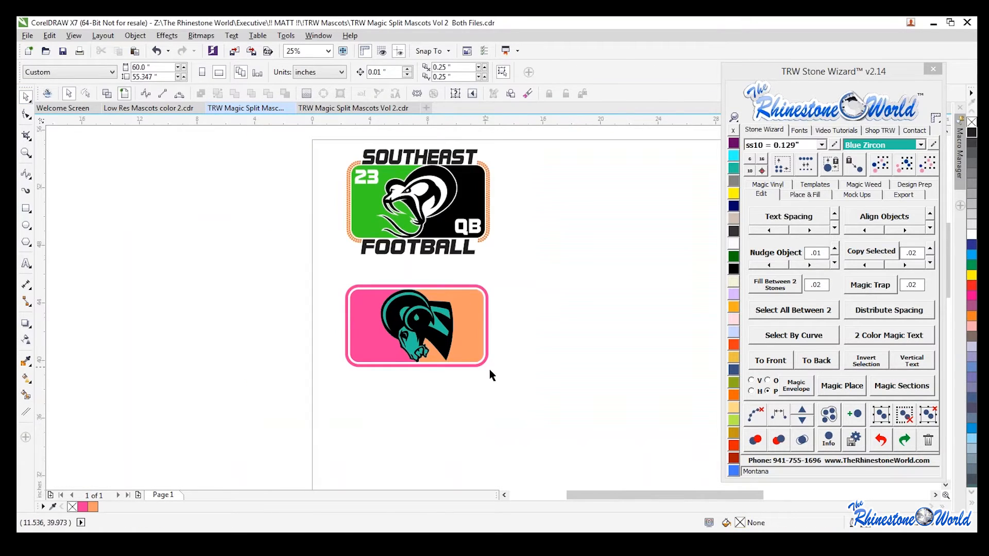
left_click_drag(510, 278, 304, 403)
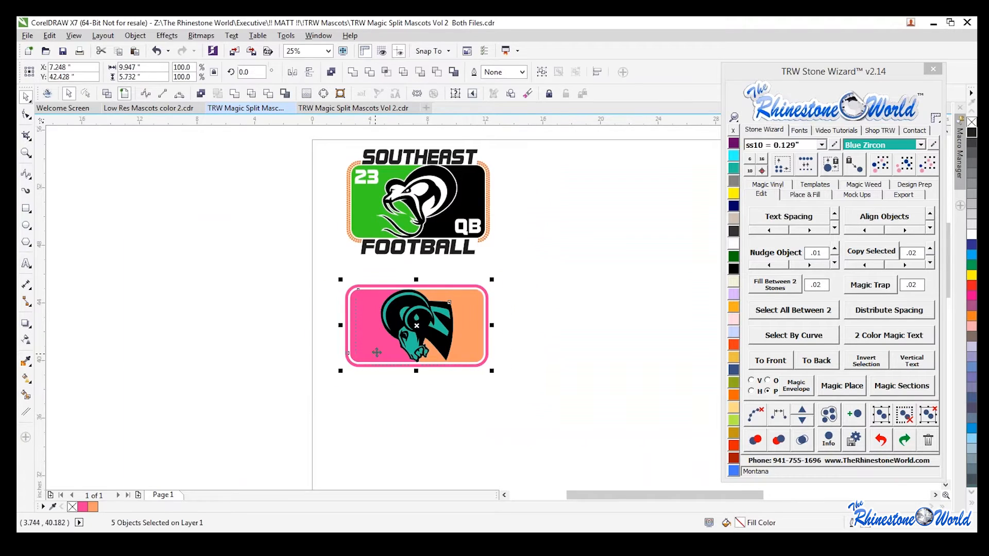
left_click_drag(373, 351, 541, 415)
left_click(437, 427)
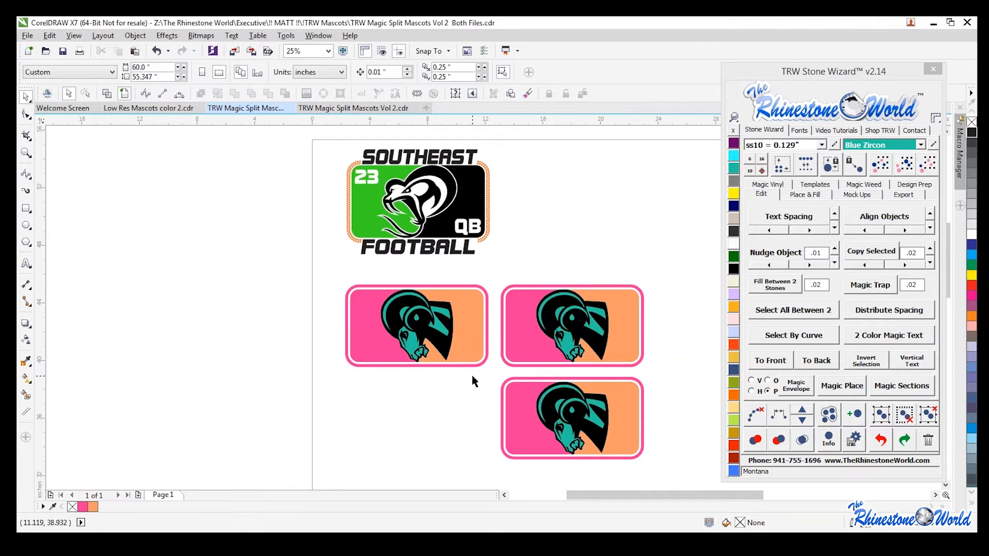
Step: Delete the orange and pink background fills from the original ram template
scroll(451, 387, "up", 2)
left_click(470, 353)
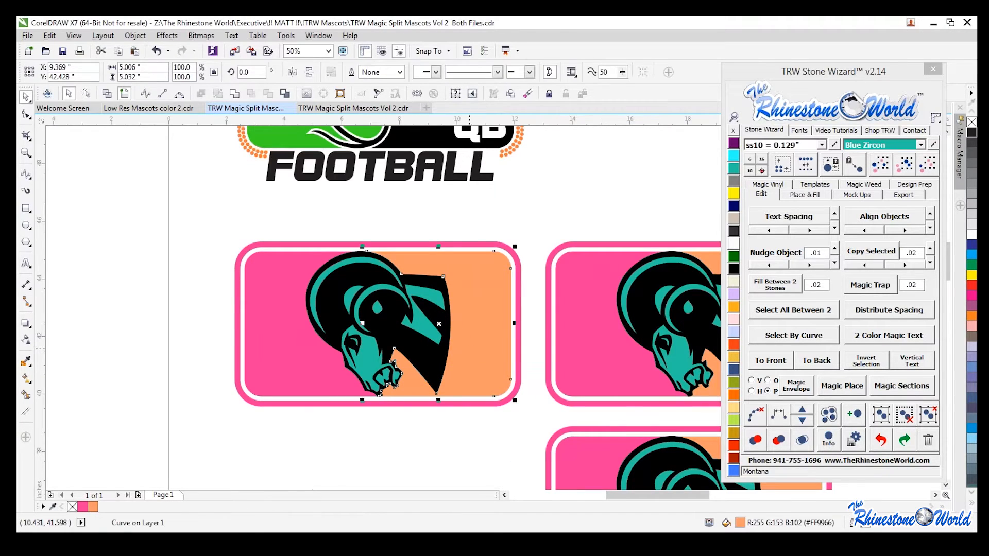
key("Delete")
left_click(290, 365)
key("Delete")
Step: Align the ram's horizontal center with the teal rectangle and deselect both
left_click(436, 394)
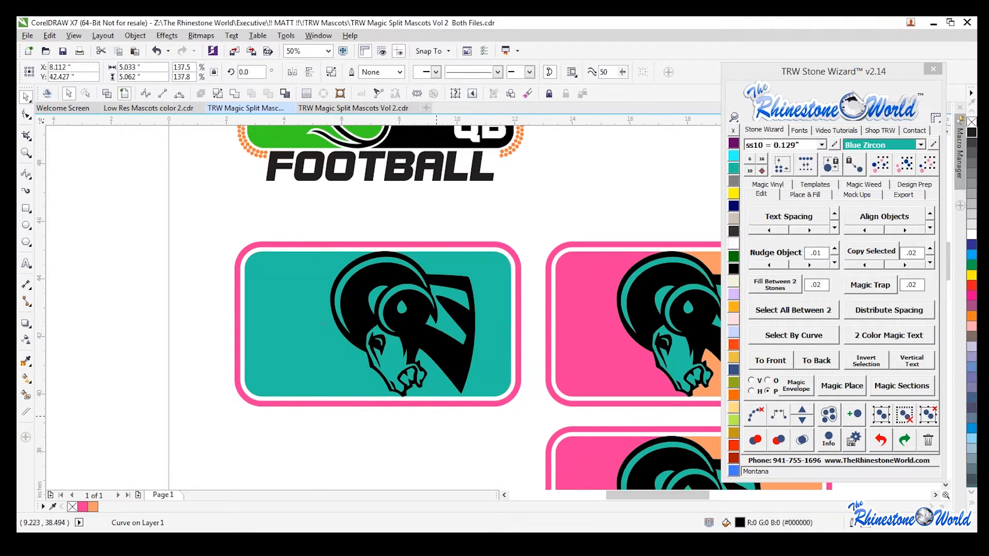
left_click(282, 351, "shift")
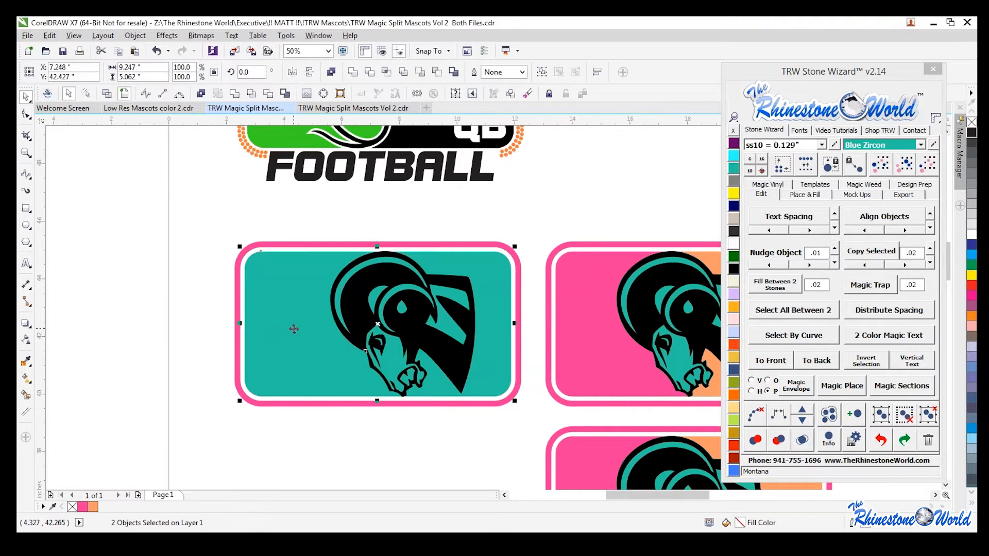
key("c")
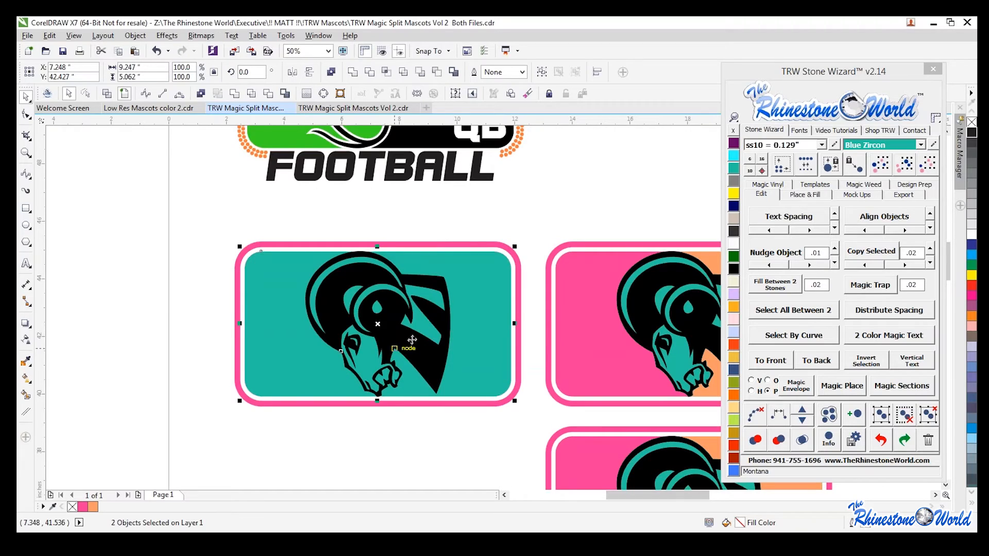
left_click(412, 446)
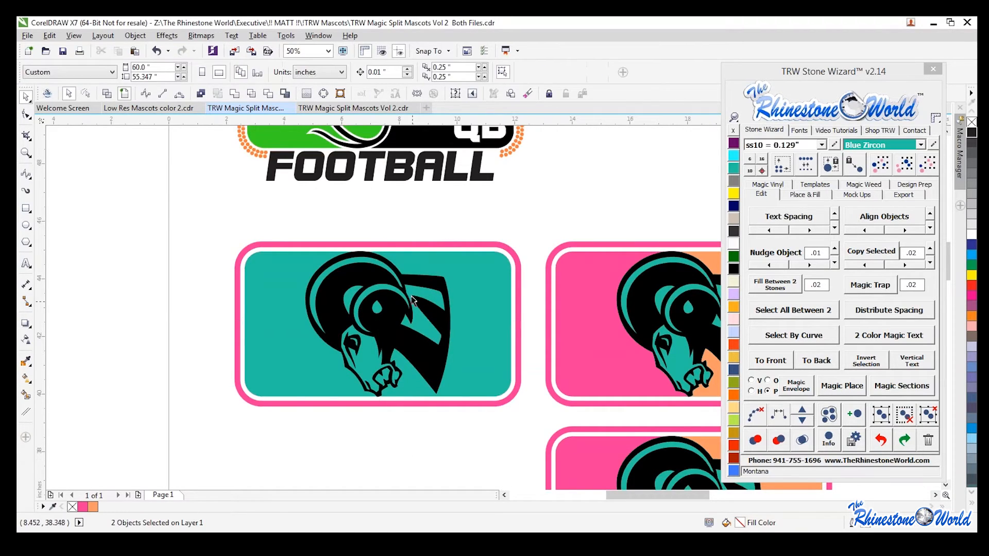
Step: Smart-fill the original template's background behind the ram's neck with light orange (#FF9966) and no outline
scroll(407, 298, "down", 2)
scroll(471, 313, "up", 1)
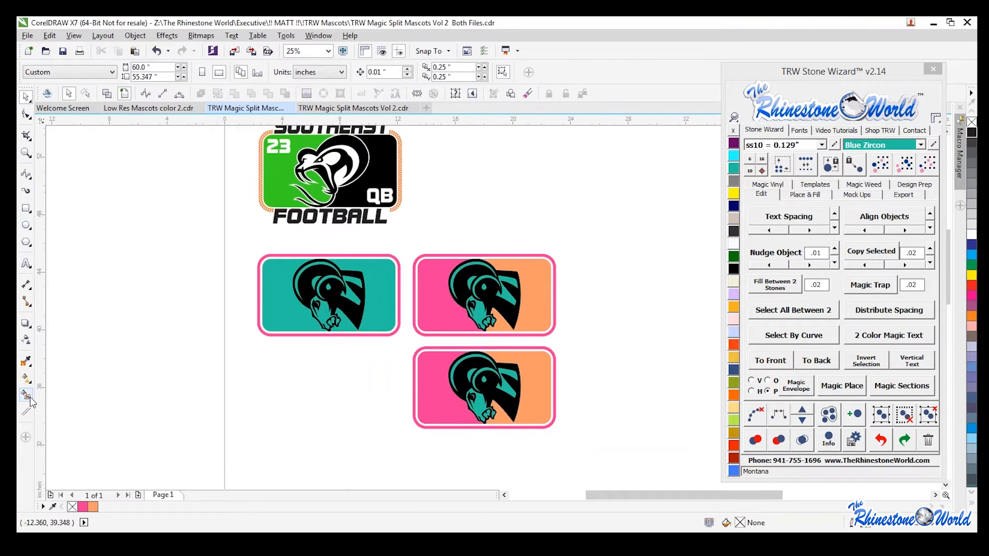
left_click(276, 324)
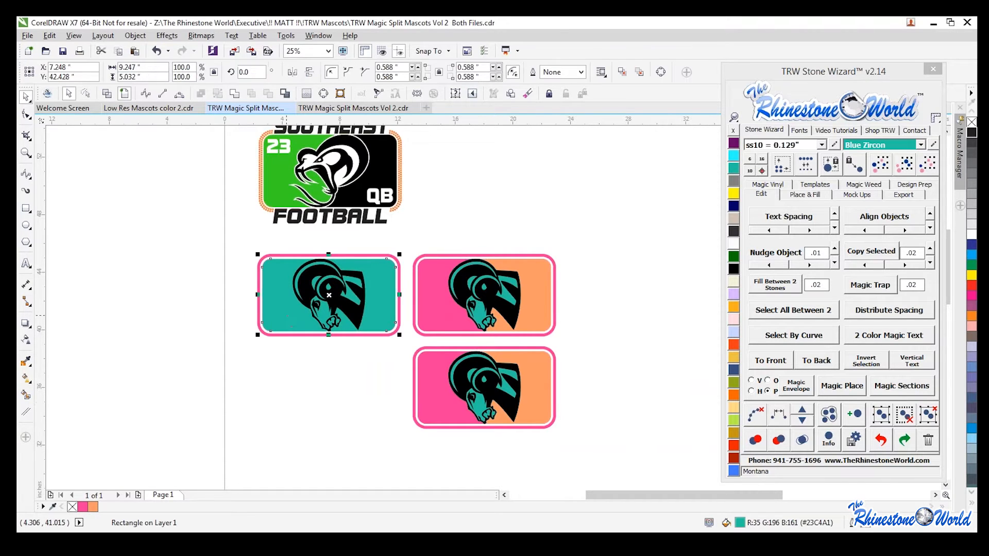
left_click(26, 395)
left_click(373, 313)
Step: Smart-fill the original template's background in front of the ram's face with pink (#FF3399) and no outline
left_click(154, 72)
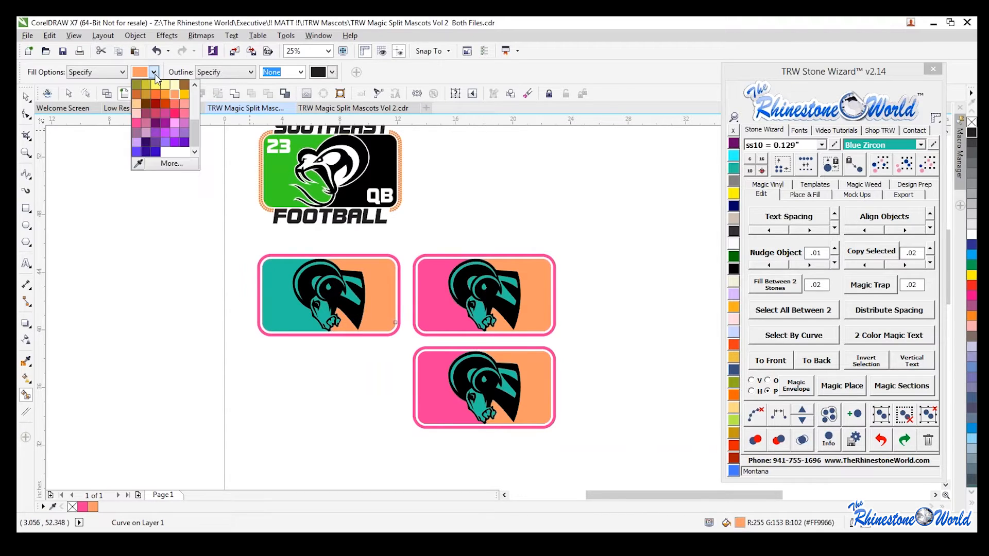
left_click(137, 123)
left_click(276, 298)
left_click(24, 97)
scroll(301, 336, "up", 1)
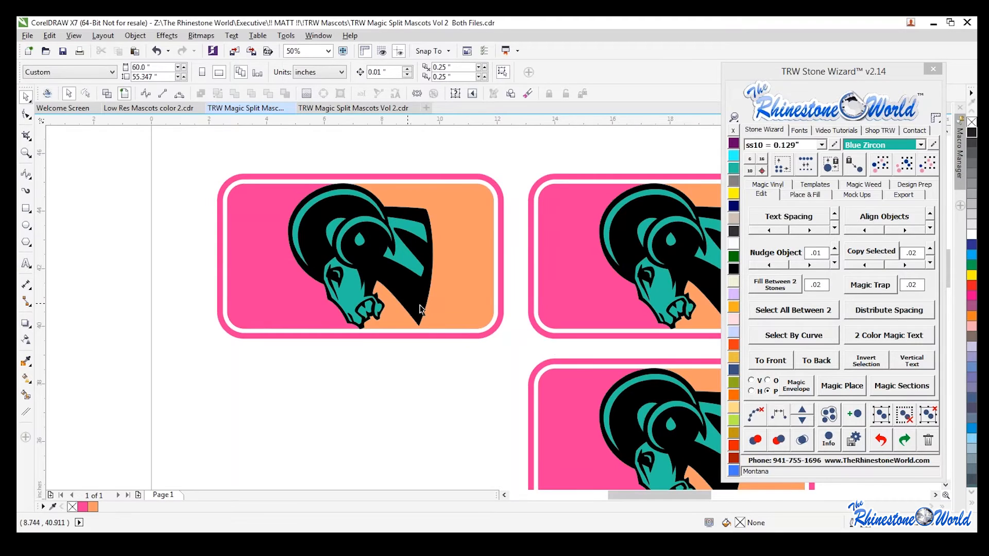
scroll(428, 293, "down", 1)
scroll(361, 249, "up", 1)
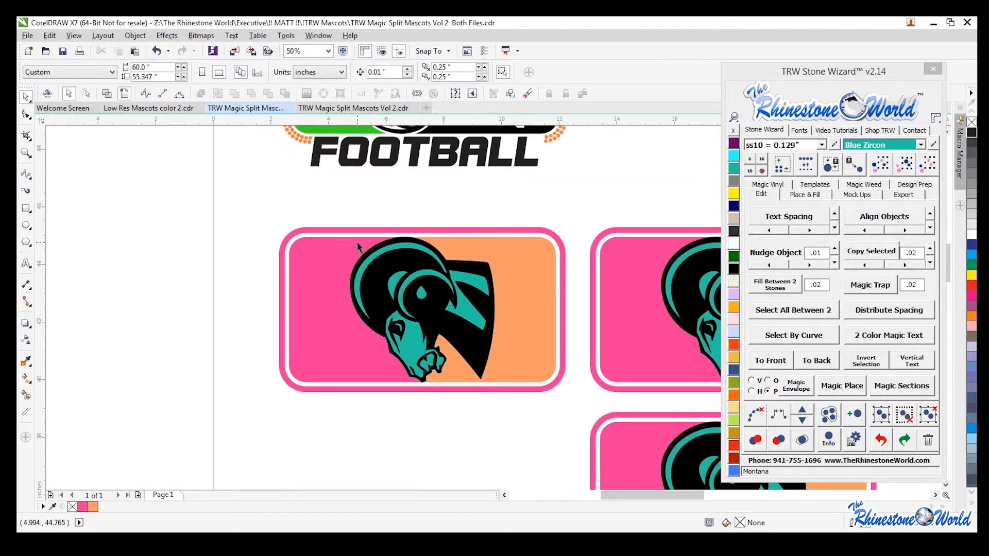
Step: Recolor the background section in front of the ram's face to Jet Black
left_click(330, 316)
left_click(733, 268)
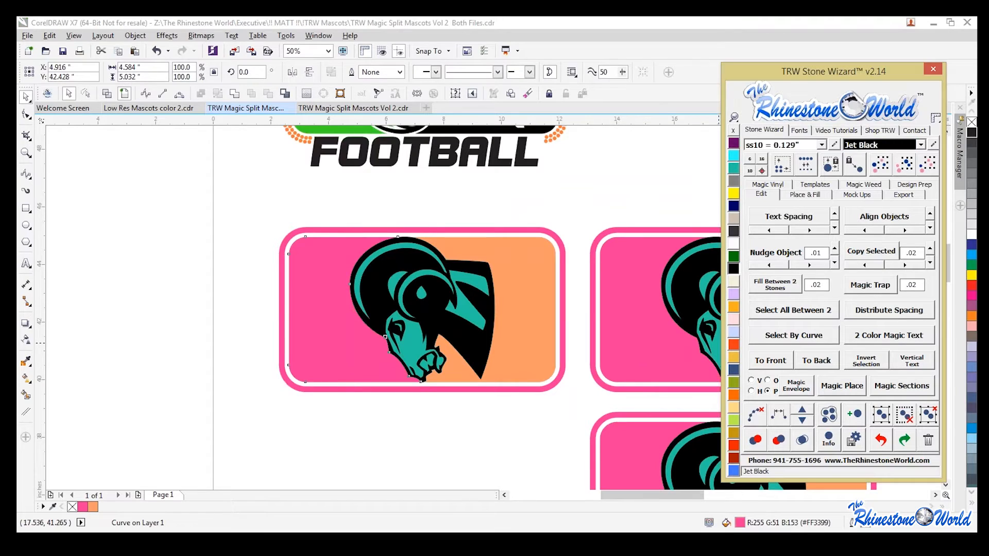
left_click(444, 447)
scroll(444, 447, "down", 1)
scroll(464, 370, "up", 1)
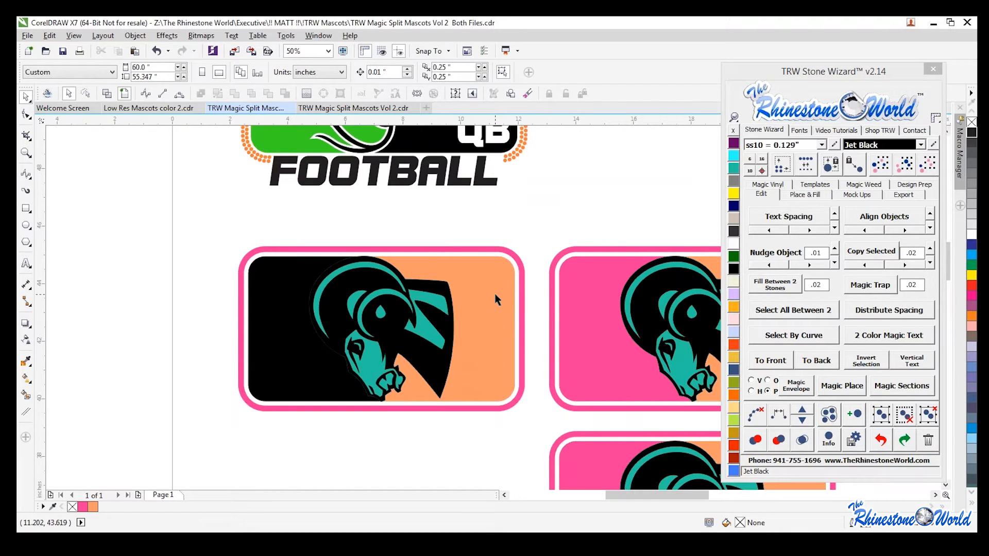
Step: Move the black background section down and left away from the template, and undo the move
left_click_drag(316, 374, 266, 419)
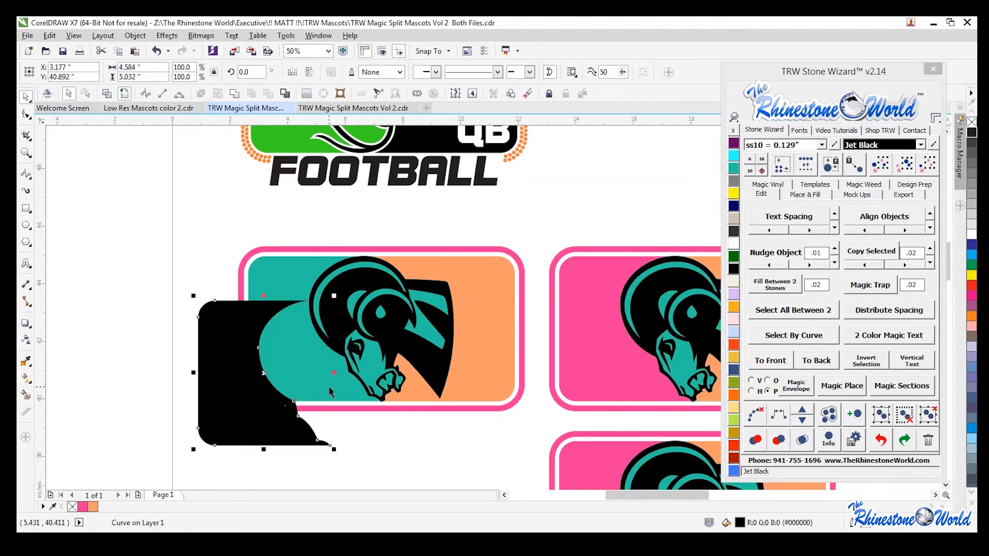
key("ctrl+z")
scroll(364, 342, "up", 1)
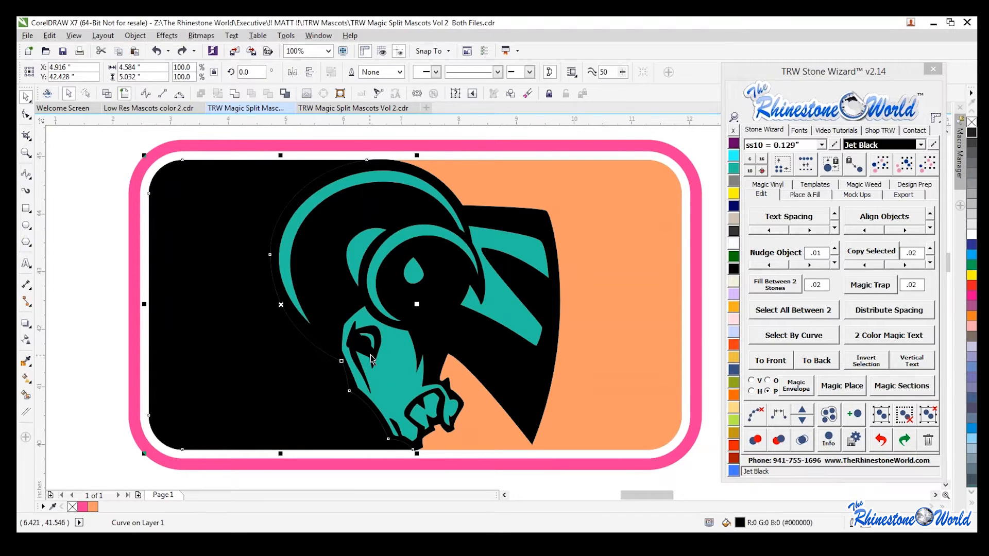
scroll(376, 355, "down", 1)
Step: Recolor the background section in front of the ram's face to Light Orange (#FFB01C)
key("Delete")
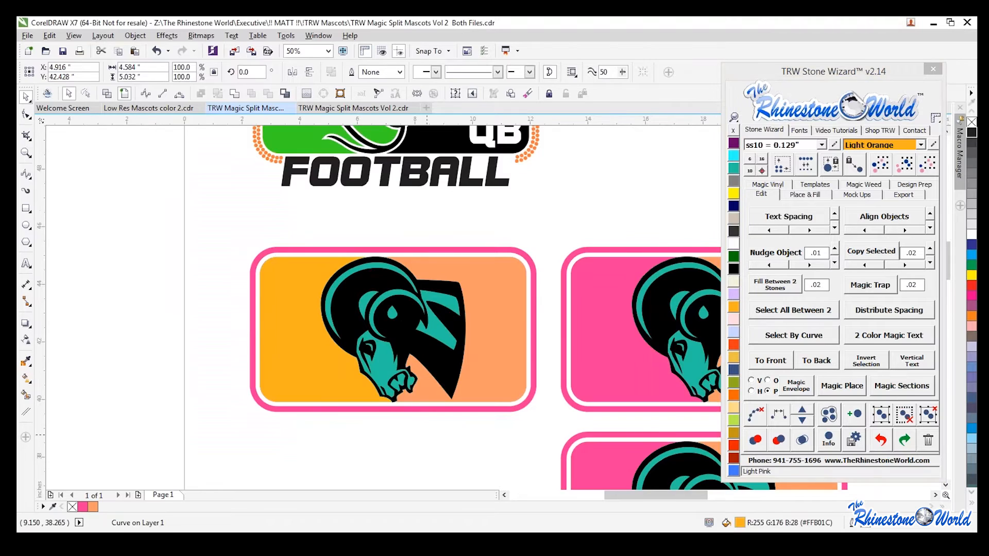
scroll(361, 373, "up", 2)
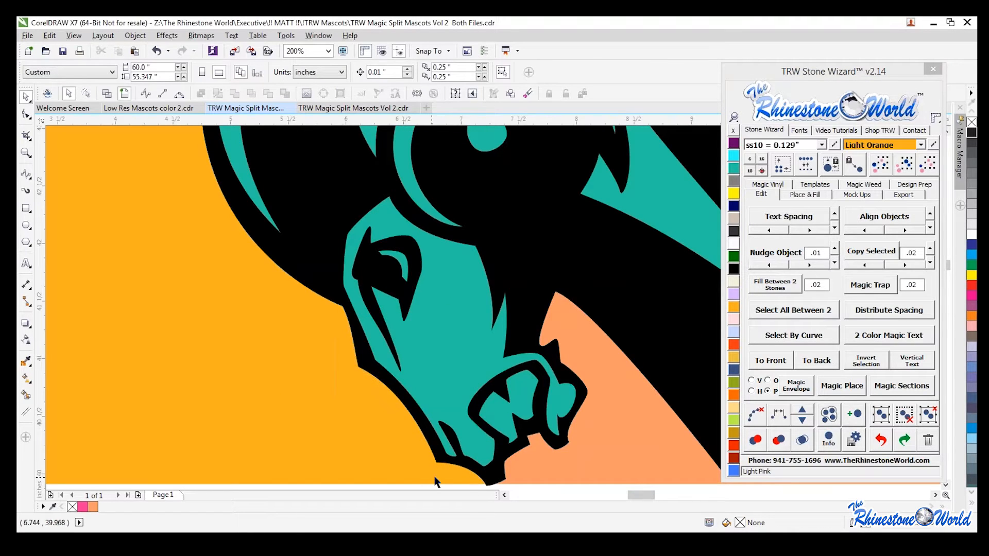
scroll(366, 406, "down", 1)
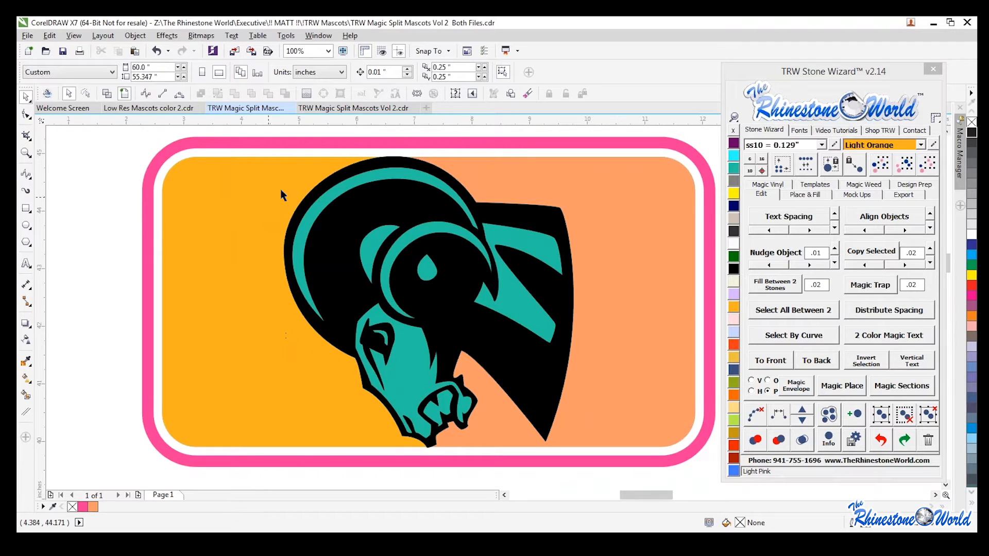
left_click(296, 373)
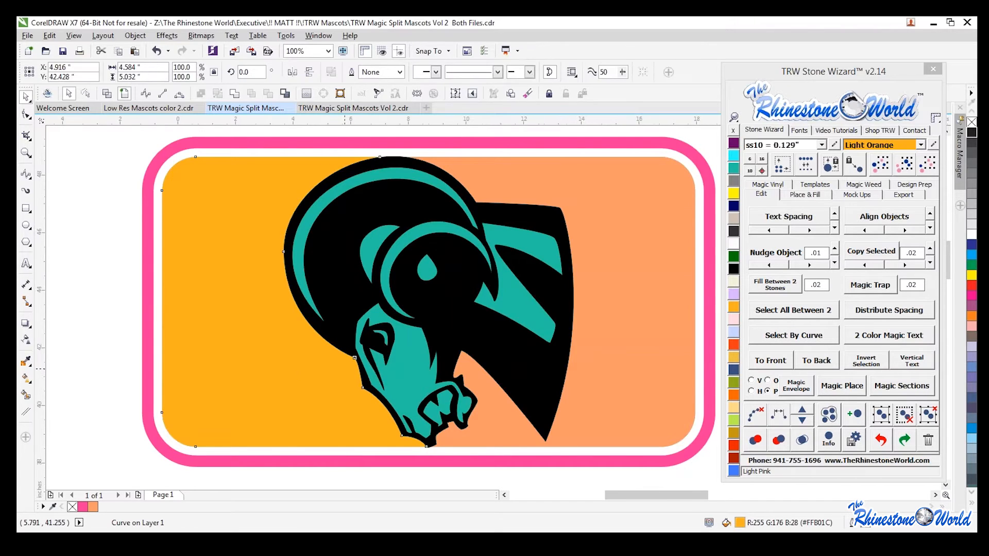
Step: Place a copy of the recolored ram template directly below the original
scroll(341, 422, "down", 2)
left_click_drag(212, 221, 547, 455)
scroll(474, 317, "down", 4)
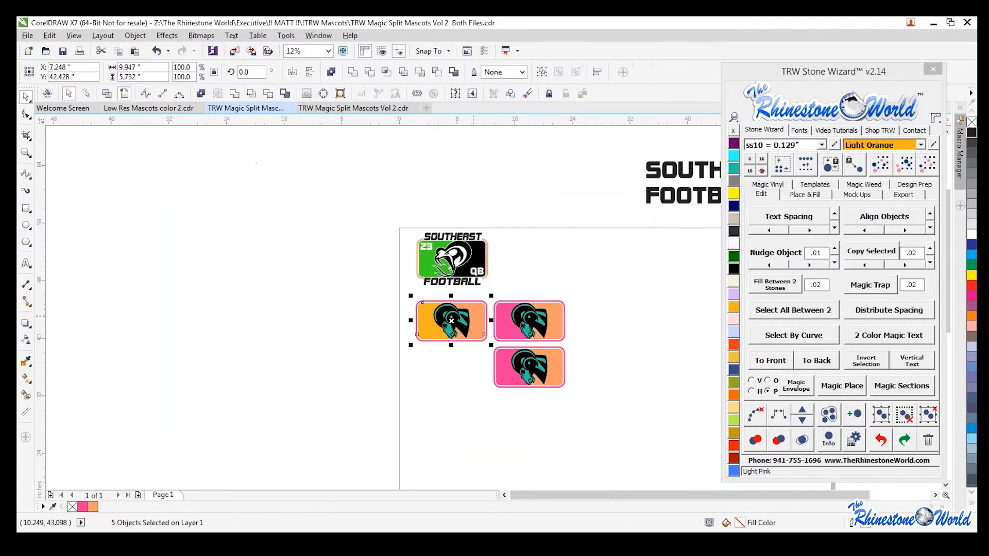
left_click_drag(476, 323, 470, 364)
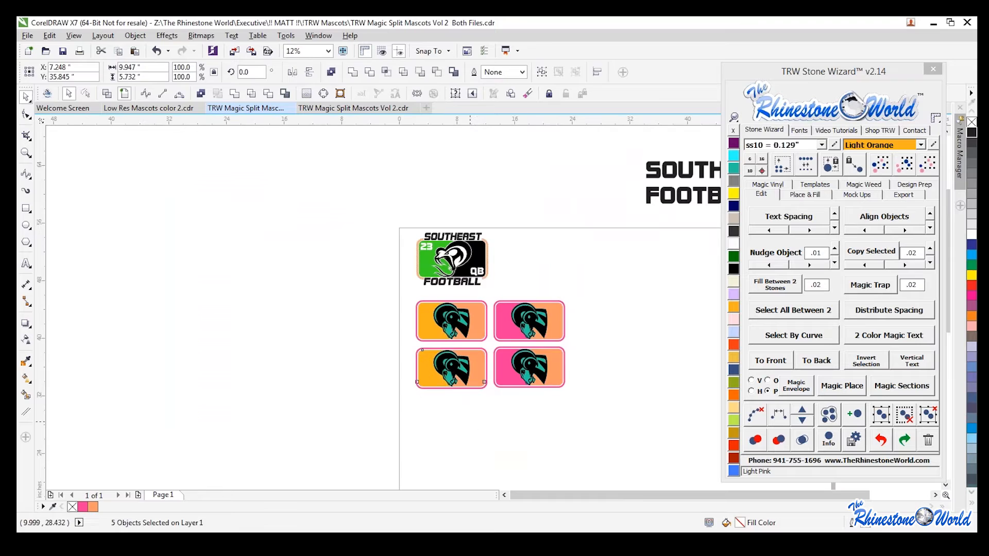
Step: Delete the Light Orange section in front of the ram's face from the lower copy
left_click(437, 382)
scroll(437, 382, "up", 6)
key("Delete")
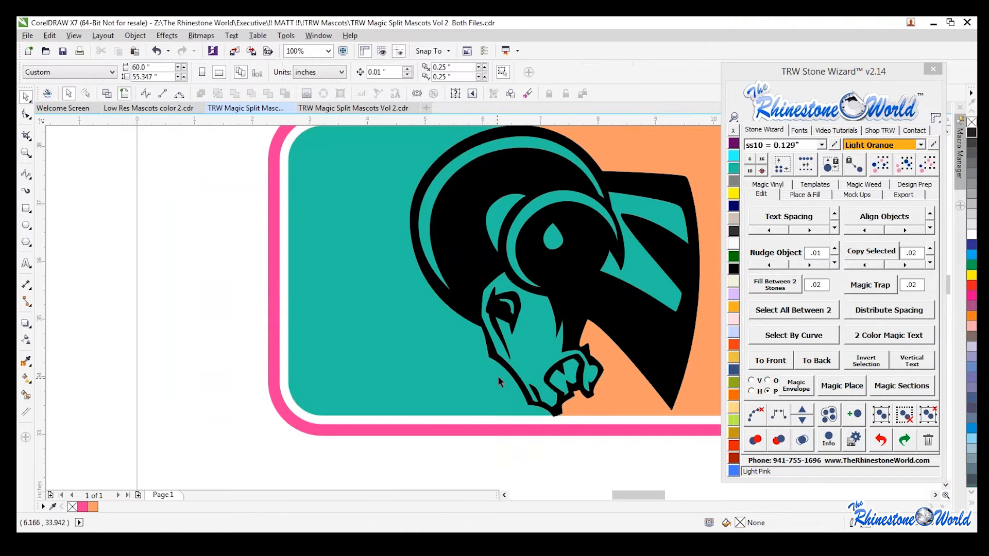
Step: Erase gaps through the ram's face outline and outer horn outline with a round 0.25-inch eraser
left_click(29, 175)
left_click(29, 138)
left_click(62, 181)
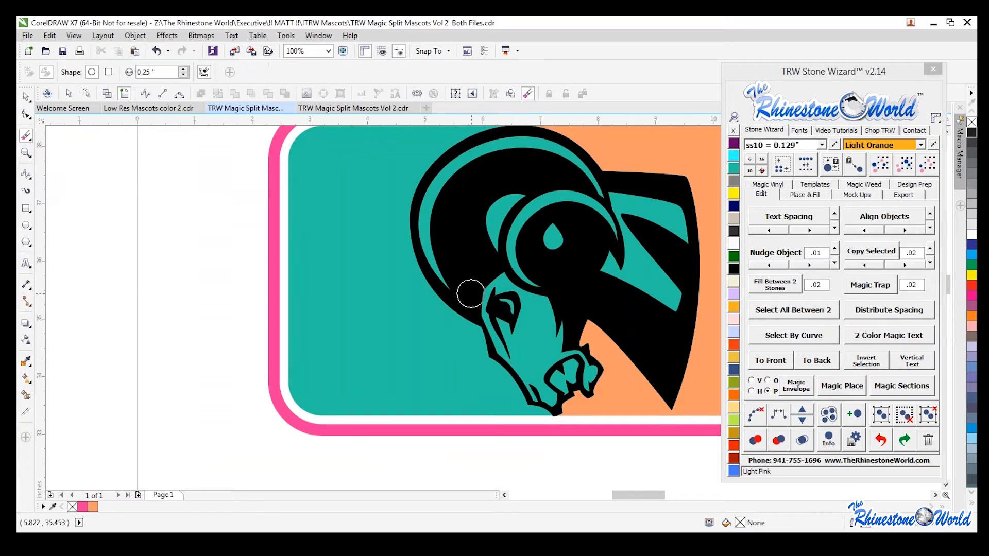
left_click(481, 318)
left_click_drag(510, 381, 511, 381)
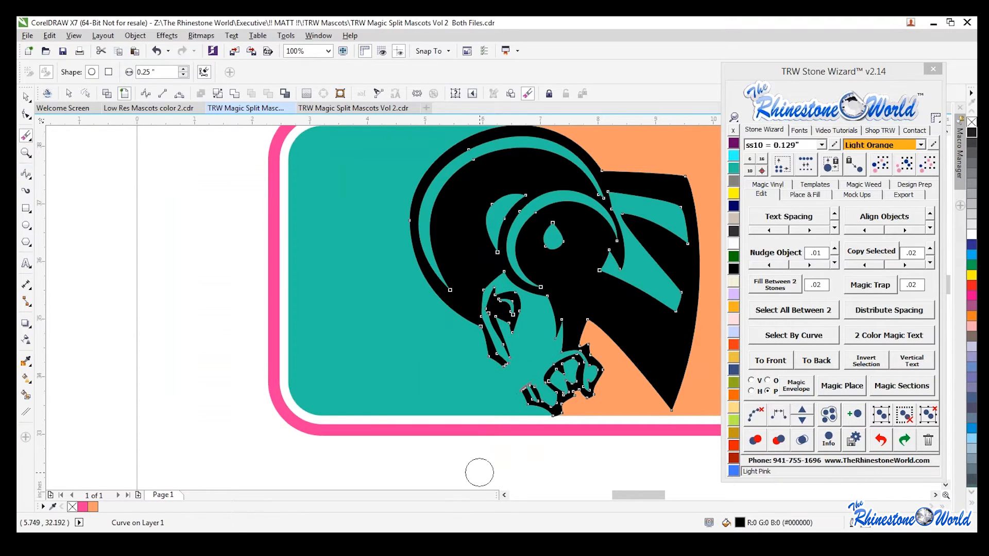
left_click_drag(416, 256, 420, 264)
left_click(26, 97)
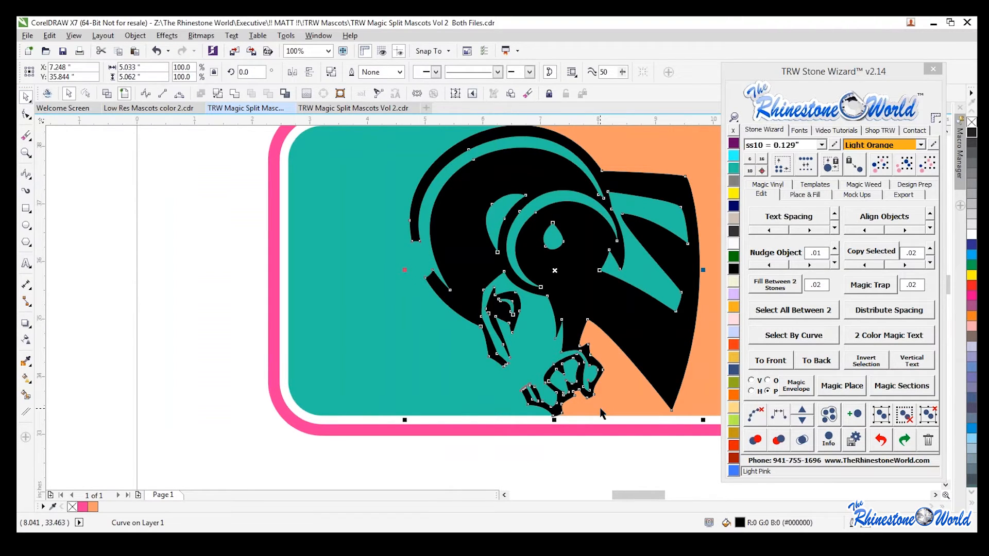
Step: Smart-fill the background in front of the gapped ram with pink (#FF3399) and no outline
left_click(25, 394)
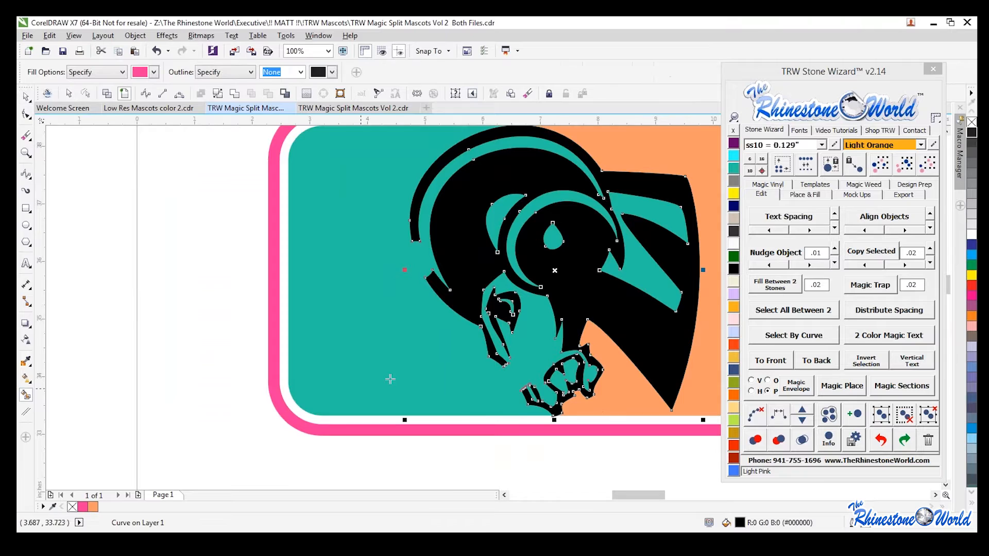
left_click(382, 349)
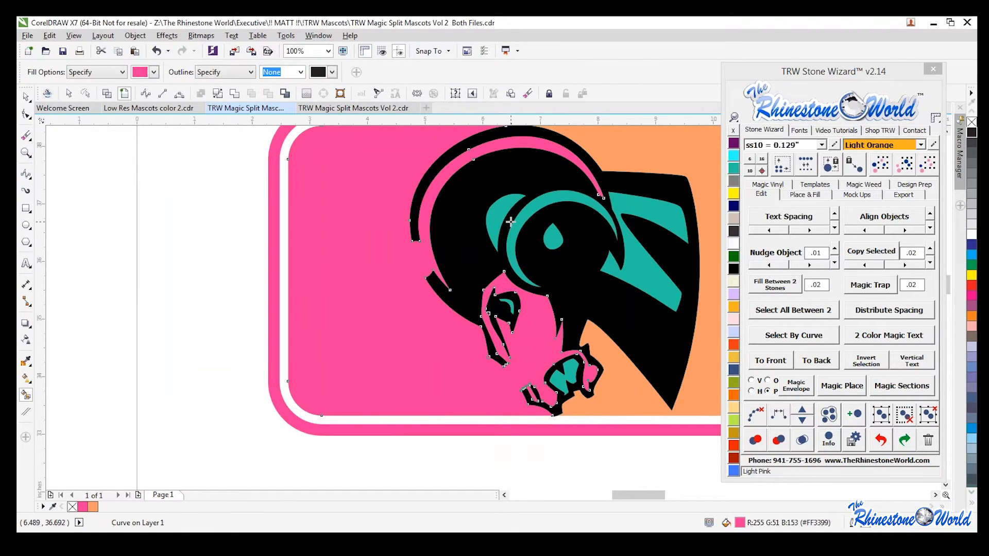
Step: Undo the pink background fill and bridge the gap in the outer horn outline with a B-Spline curve
key("ctrl+z")
left_click(26, 96)
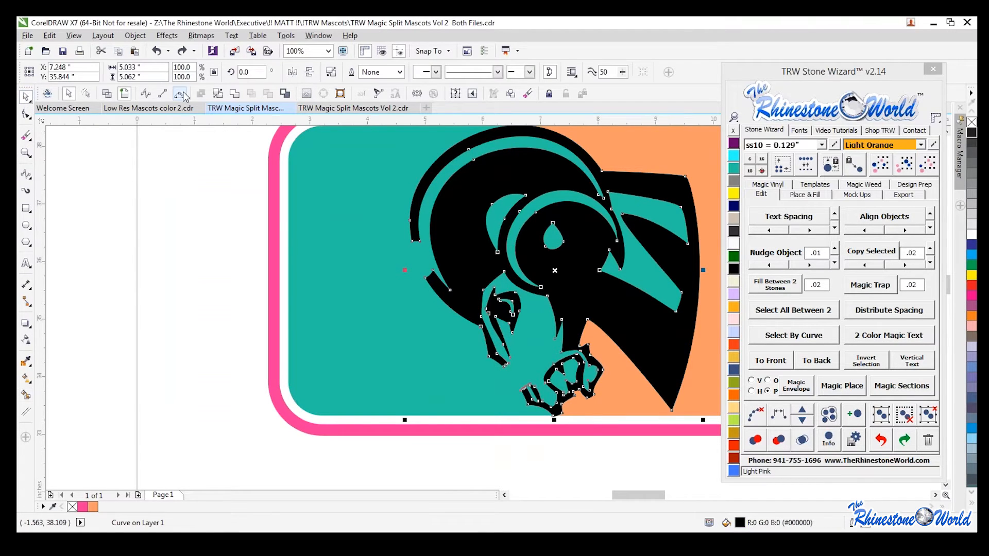
key("F5")
left_click(411, 237)
left_click(416, 261)
double_click(431, 286)
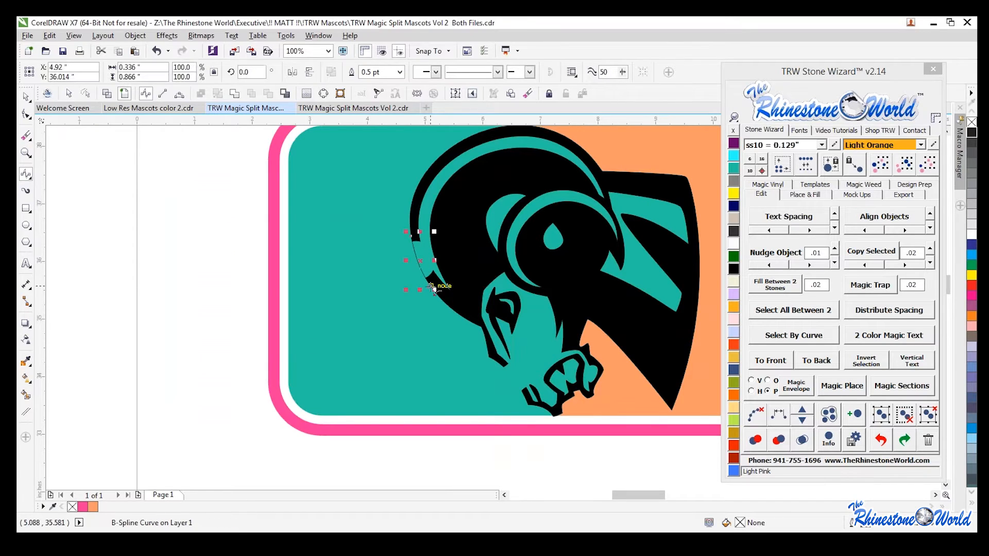
Step: Smart-fill the background in front of the bridged ram with pink (#FF3399) and no outline
left_click(26, 96)
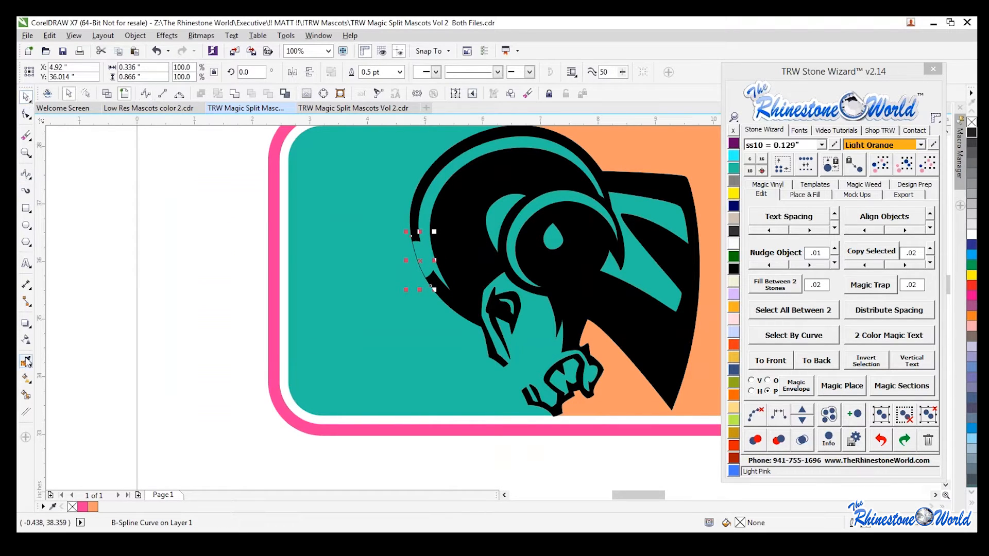
left_click(26, 395)
left_click(335, 334)
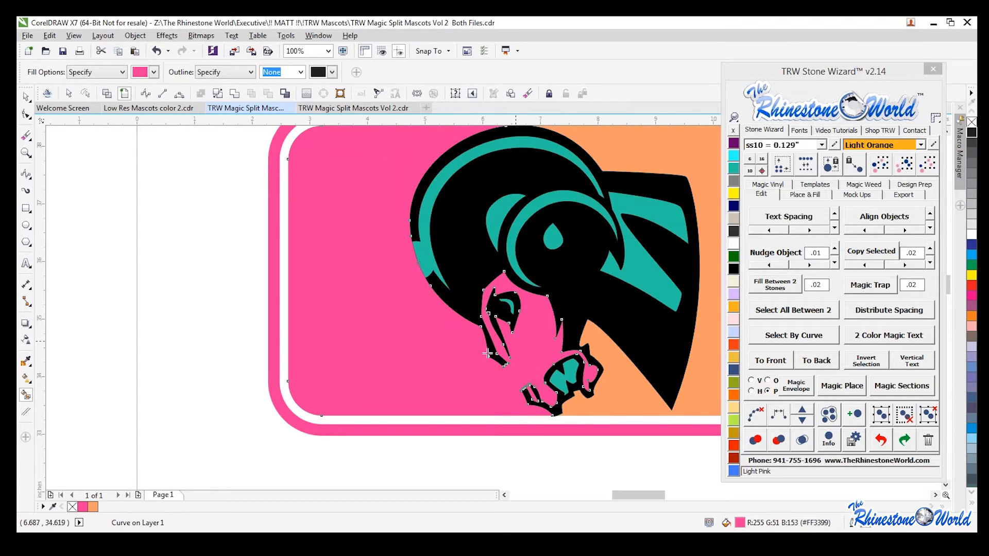
Step: Undo the pink fill, the bridging curve, the erased gaps and the background deletion on the lower ram copy
key("ctrl+z")
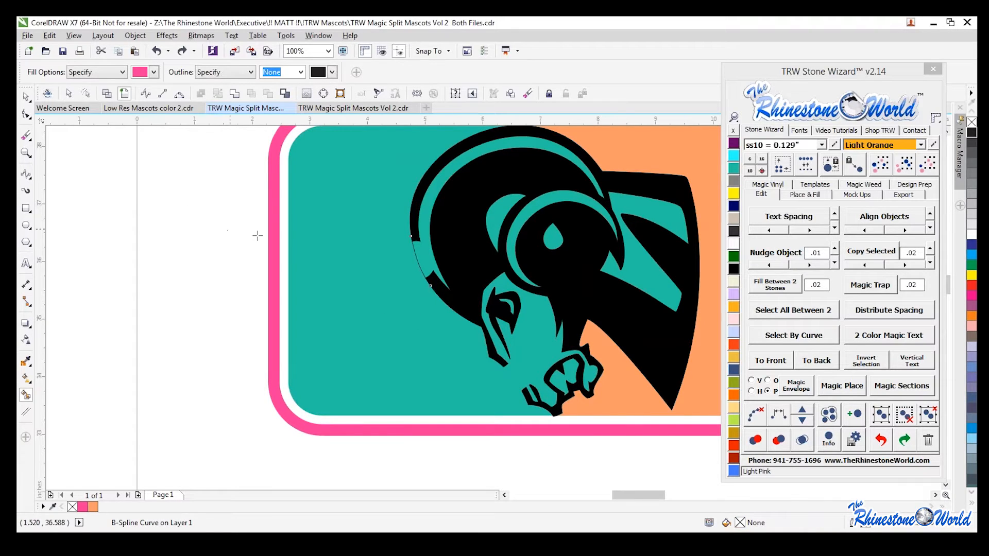
key("ctrl+z")
key("ctrl+z")
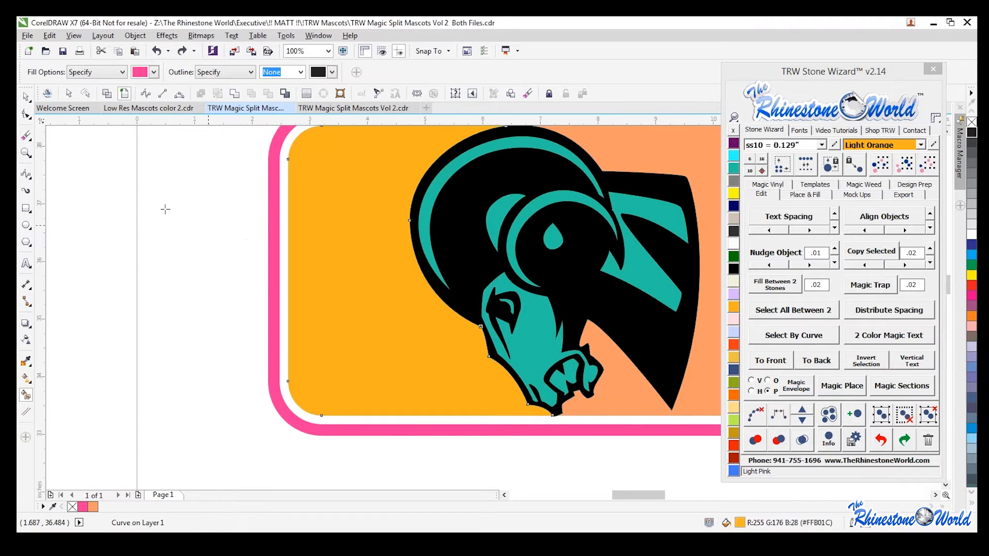
left_click(25, 97)
key("Escape")
Step: Delete the teal background rectangle behind the ram in the upper pink and orange template
scroll(276, 270, "down", 3)
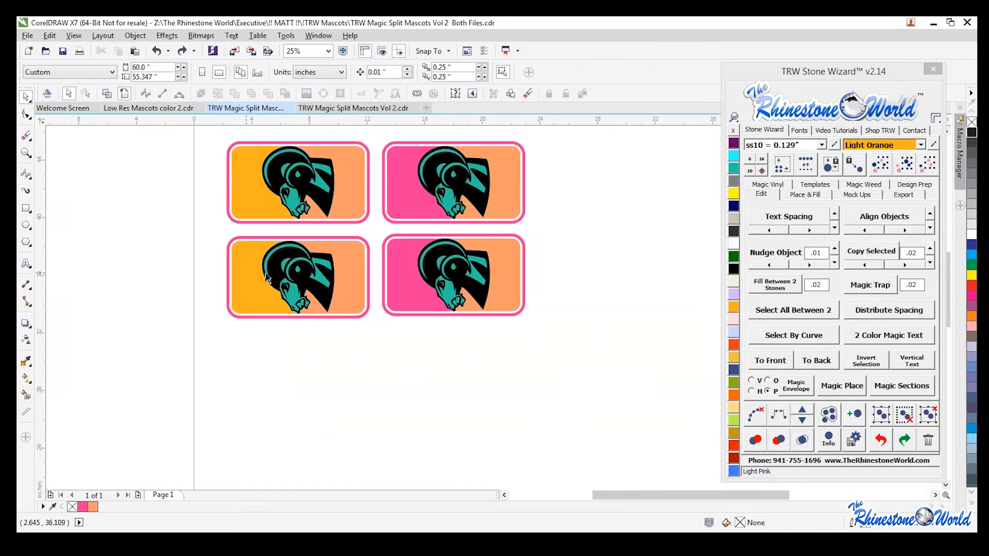
scroll(277, 270, "down", 3)
scroll(239, 192, "up", 1)
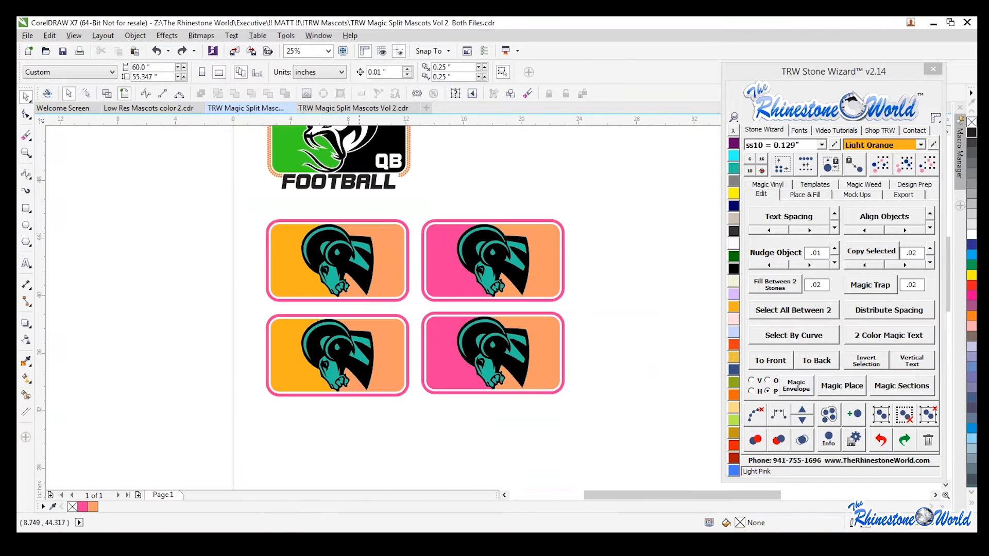
scroll(514, 267, "down", 1)
scroll(494, 273, "up", 2)
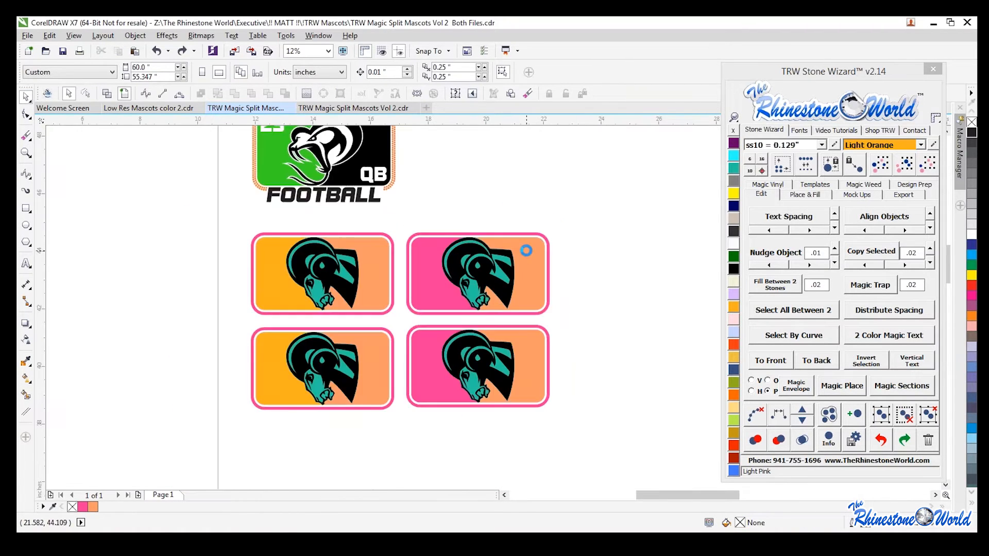
left_click_drag(488, 277, 557, 213)
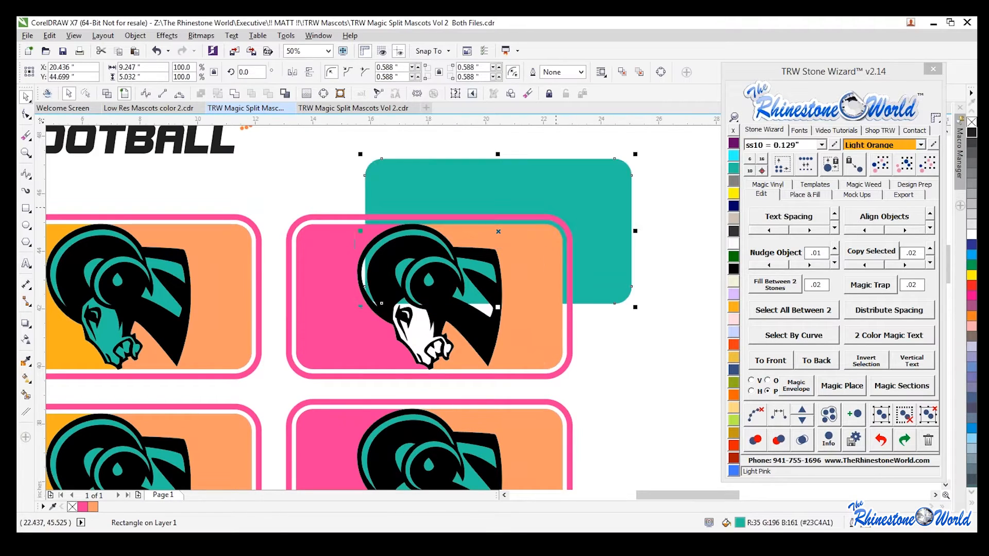
key("Delete")
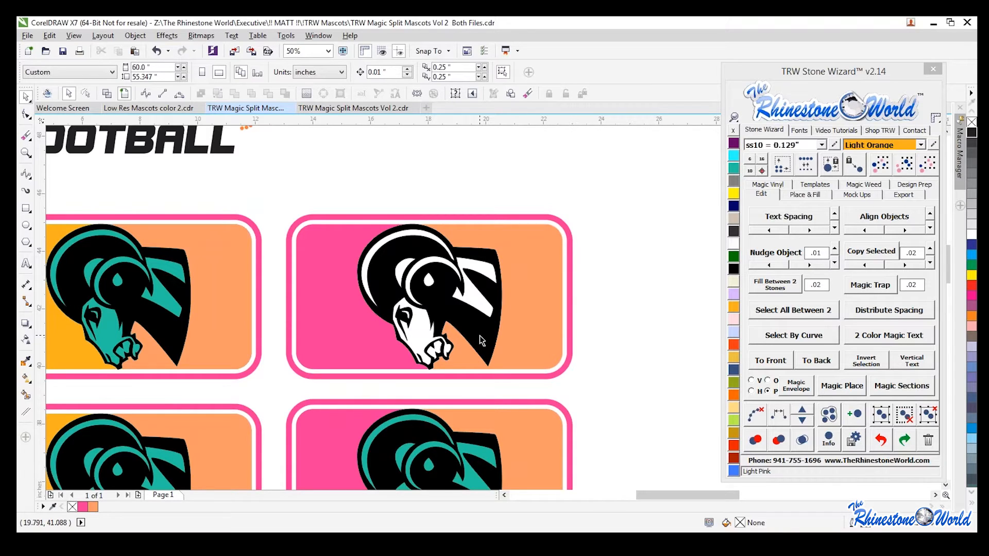
Step: Inspect the outlines of the pink and orange ram template in wireframe view
scroll(480, 335, "up", 1)
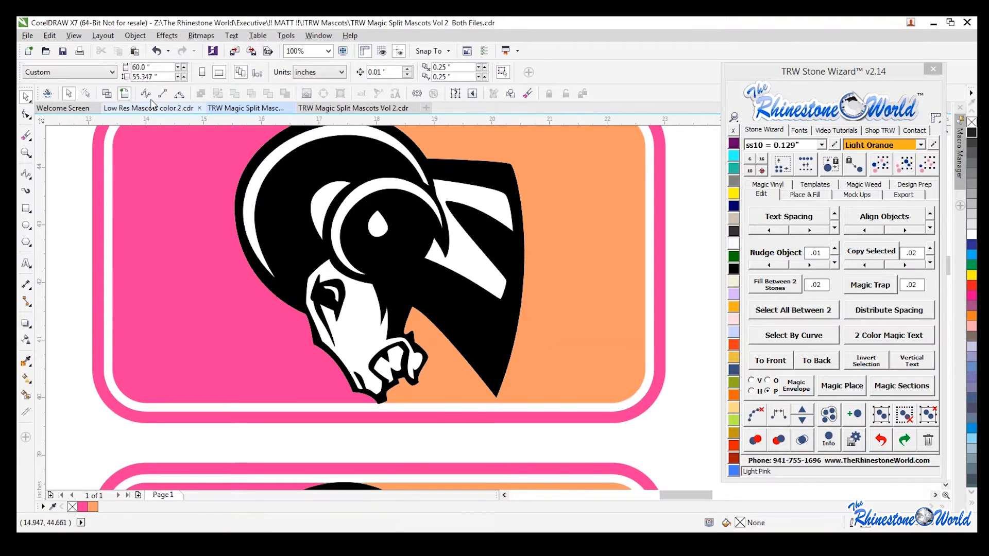
left_click(107, 95)
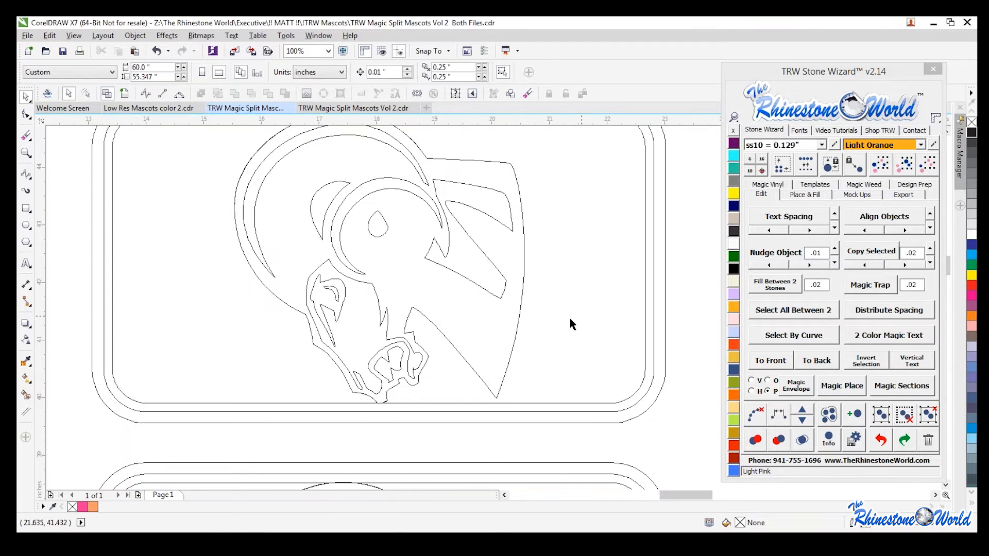
scroll(425, 323, "down", 1)
scroll(350, 227, "up", 1)
scroll(349, 227, "up", 2)
scroll(353, 237, "down", 3)
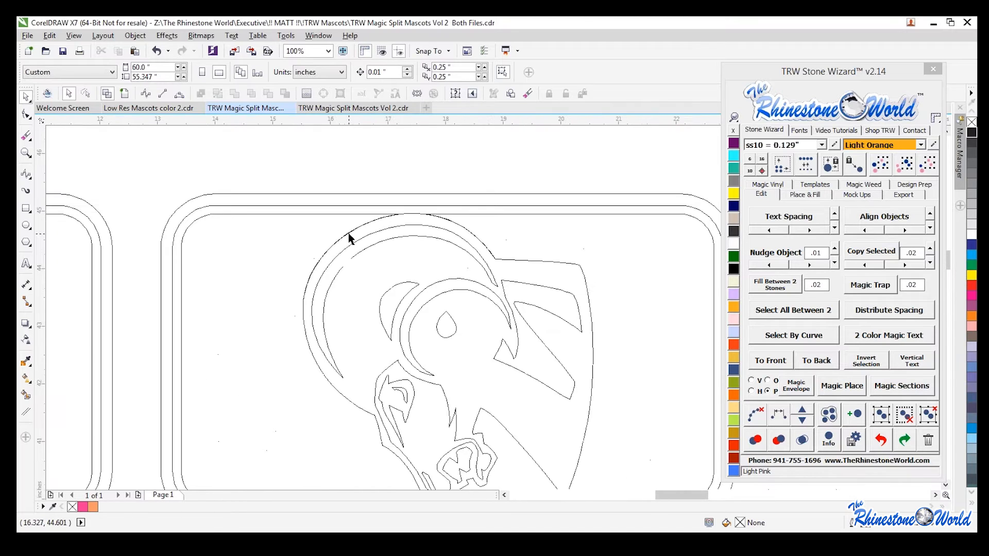
scroll(450, 367, "up", 2)
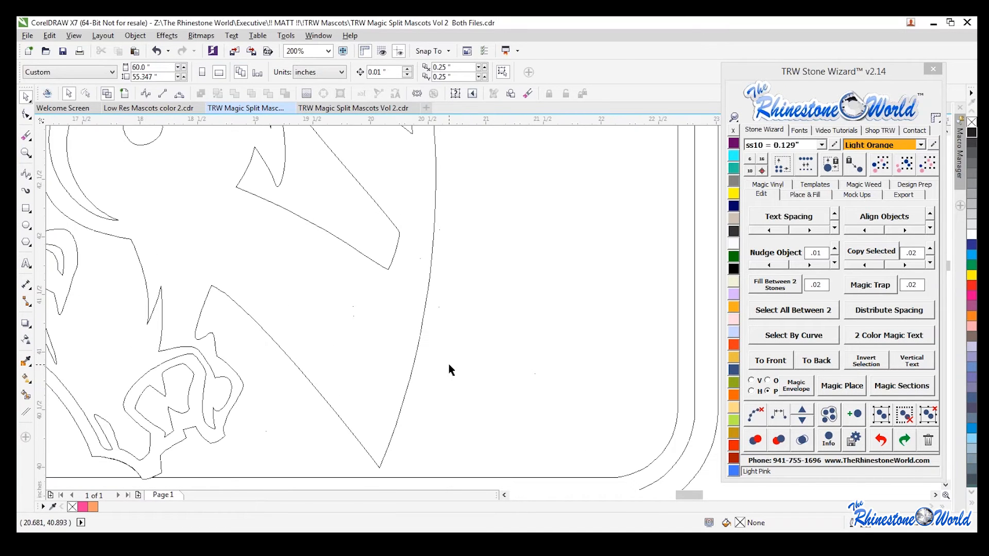
Step: Shift the orange section slightly off the ram's outline, undo the shift, and return to the enhanced view
left_click(450, 364)
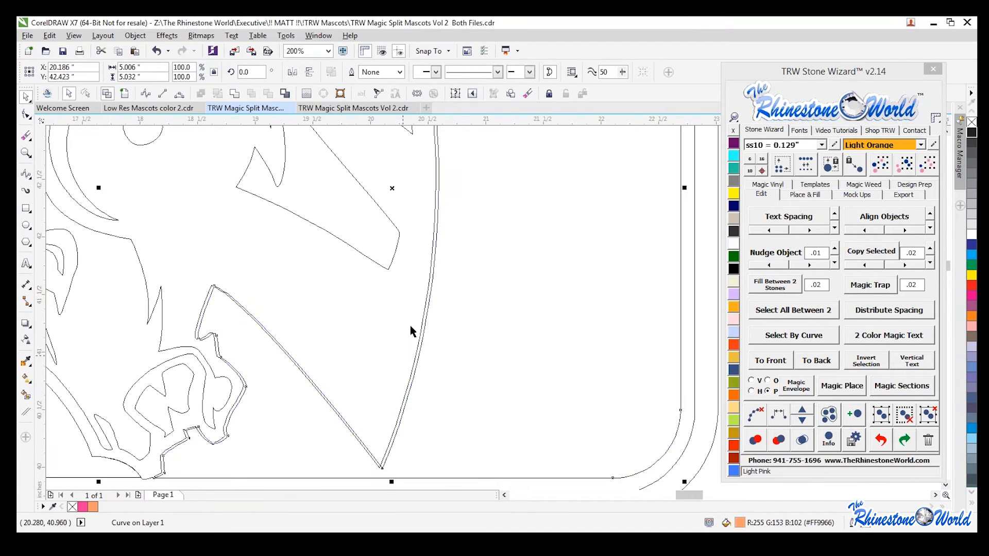
key("ctrl+z")
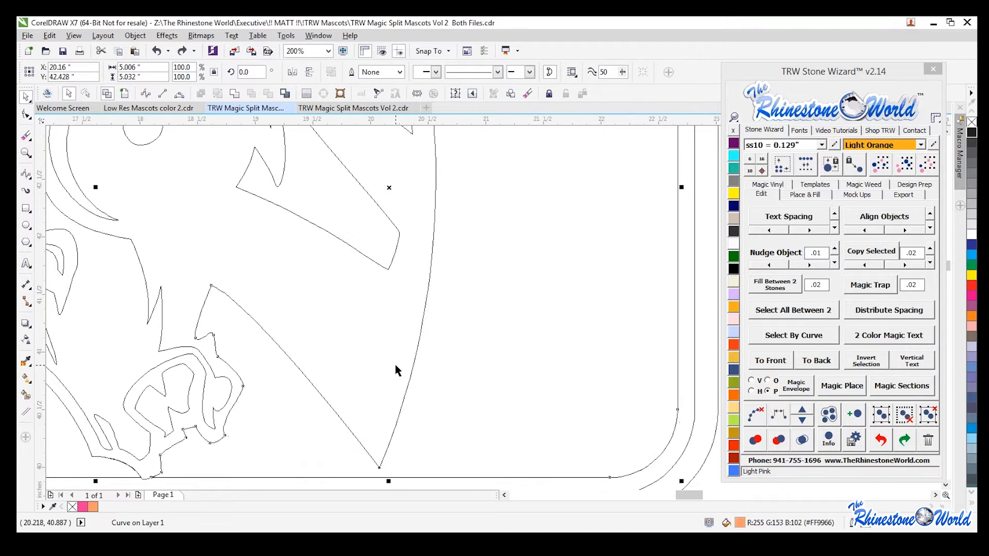
left_click(124, 93)
scroll(442, 302, "down", 2)
key("Escape")
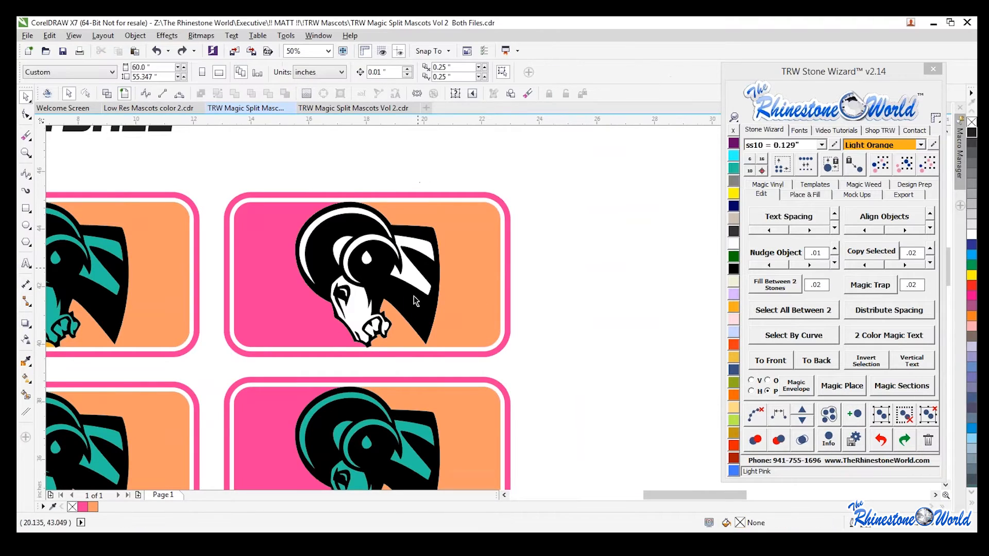
Step: Nudge the orange section away from the ram's neck edge to check the shared border, and undo the nudge
scroll(387, 346, "up", 1)
scroll(387, 346, "up", 1)
left_click(463, 336)
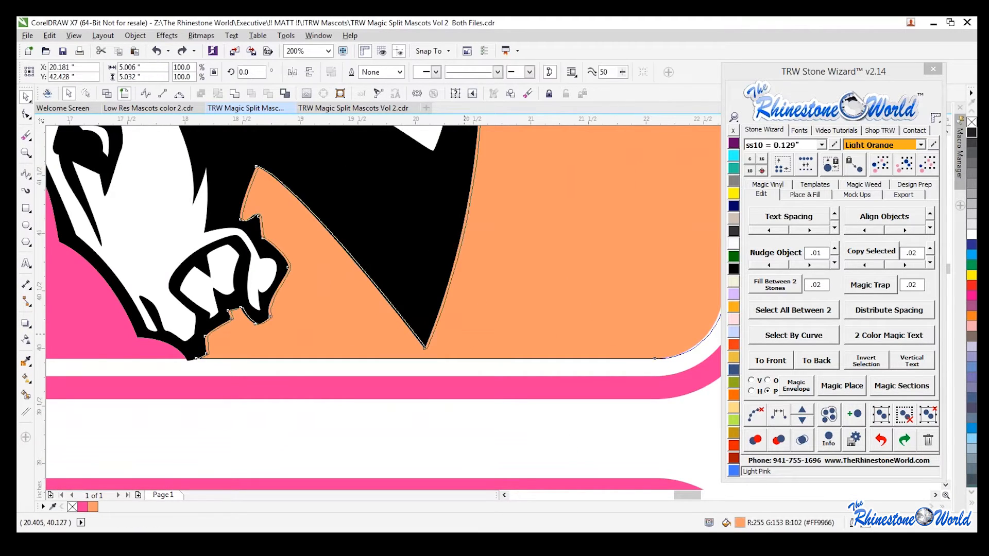
scroll(345, 313, "down", 1)
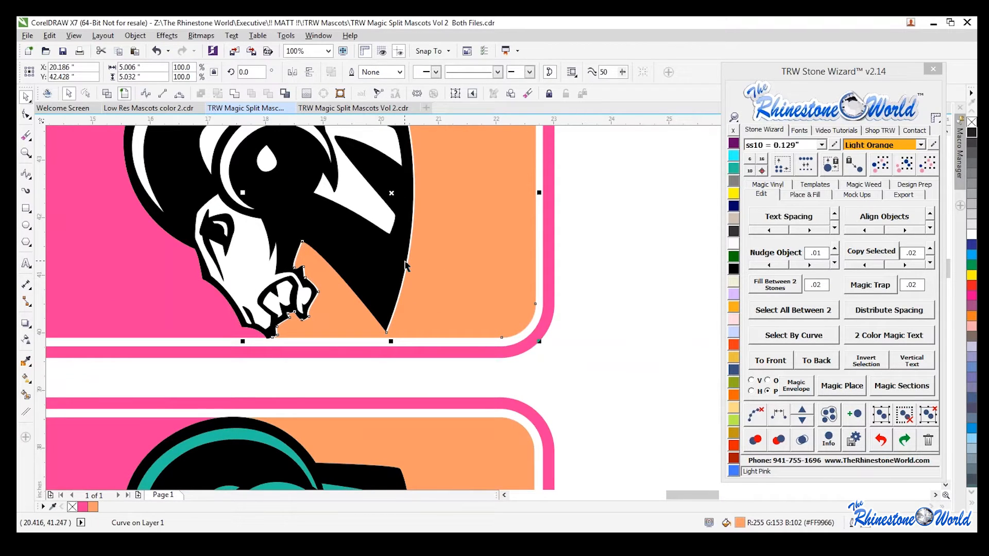
left_click(576, 303)
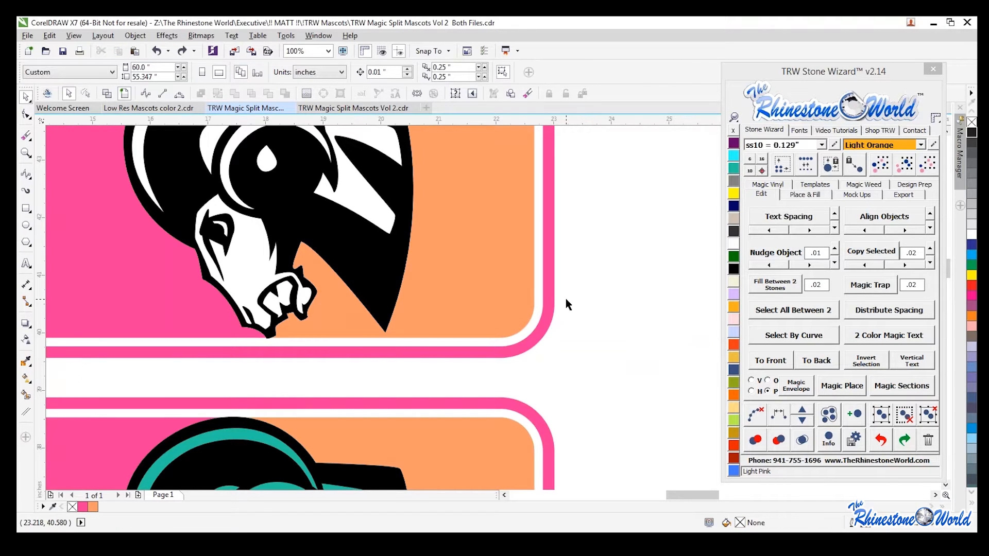
Step: Create a boundary curve around the black ram artwork in the upper pink and orange template
scroll(527, 269, "down", 2)
scroll(525, 281, "up", 1)
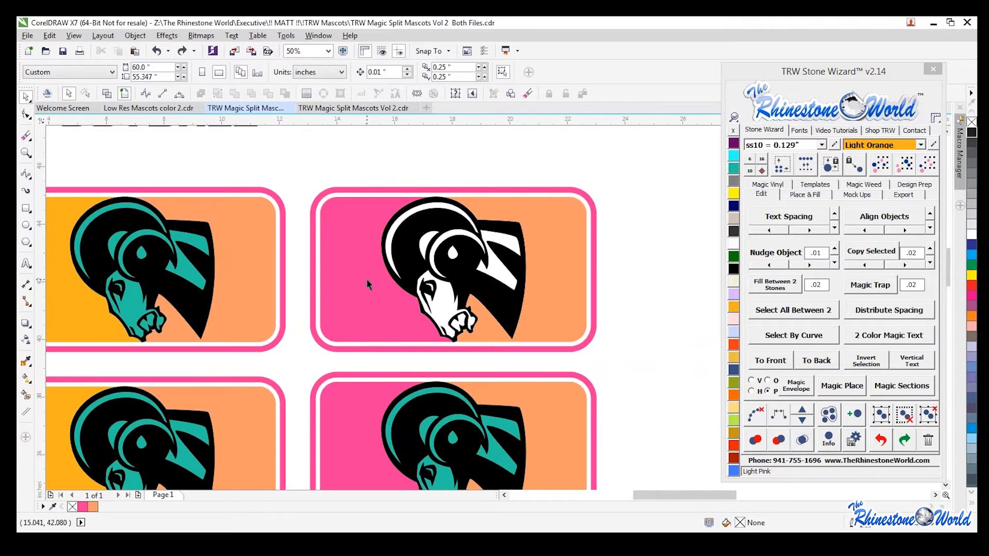
scroll(457, 288, "down", 1)
scroll(502, 287, "up", 1)
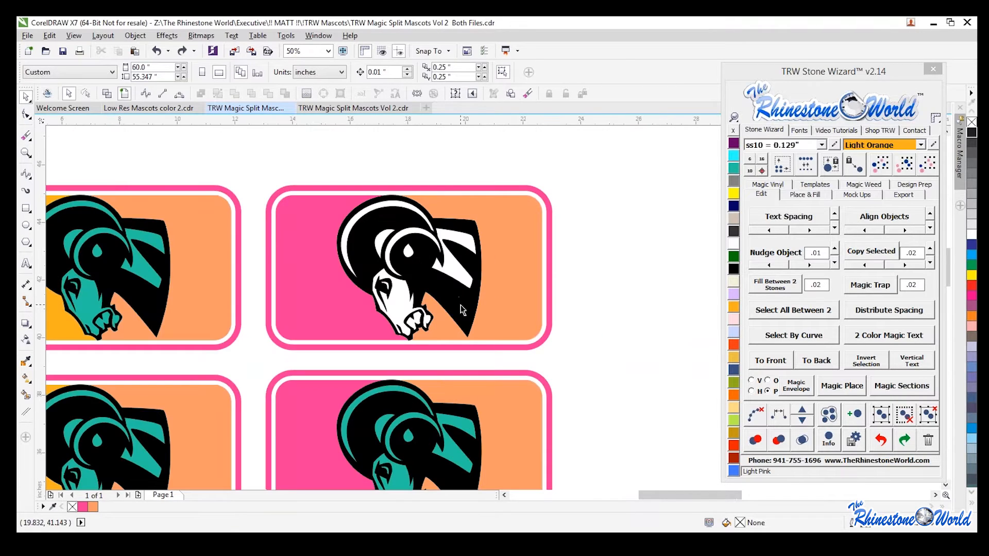
left_click(373, 290)
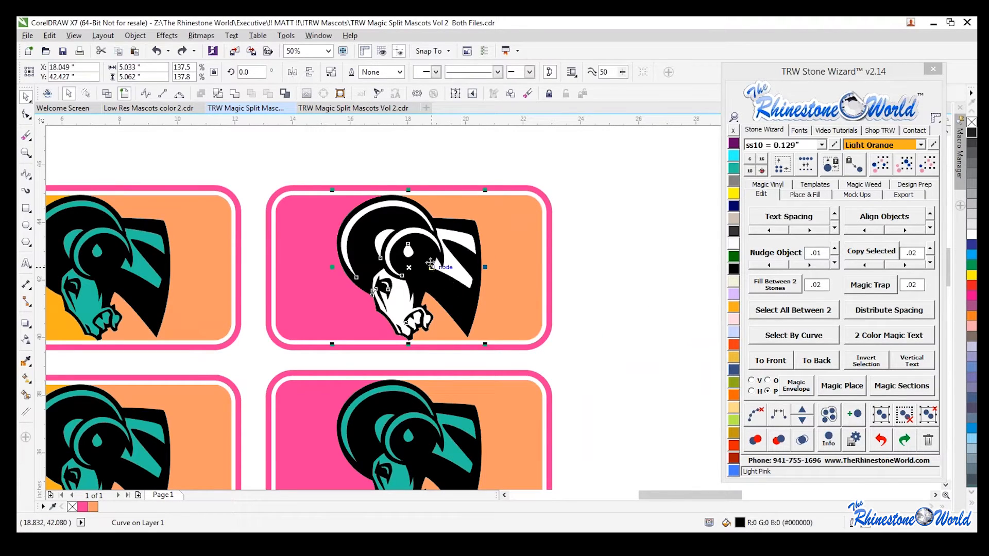
left_click(288, 95)
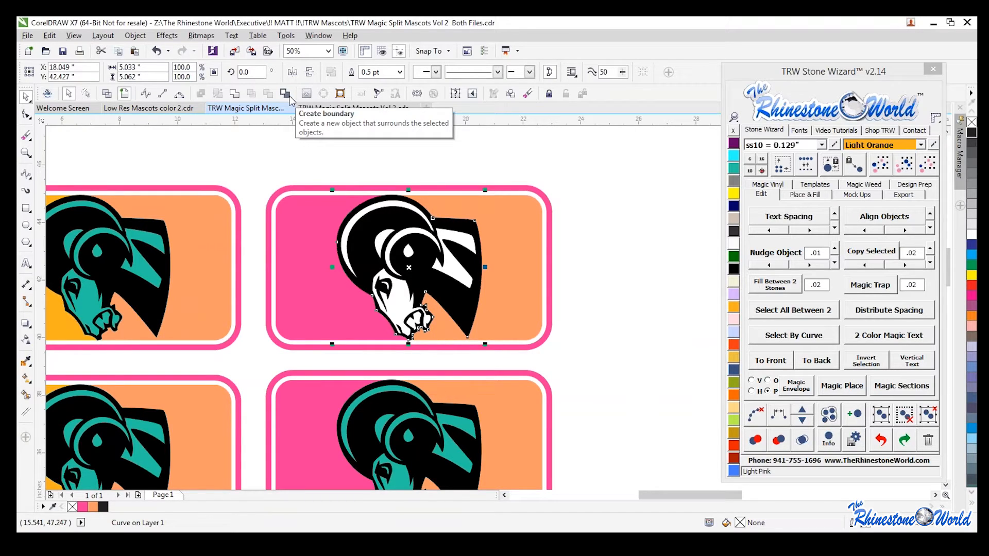
left_click_drag(467, 303, 499, 258)
left_click(455, 261)
Step: Set the contour spacing to 0.08 inch and offset the ram's boundary curve outward
left_click(807, 196)
left_click_drag(867, 245, 876, 246)
type("08")
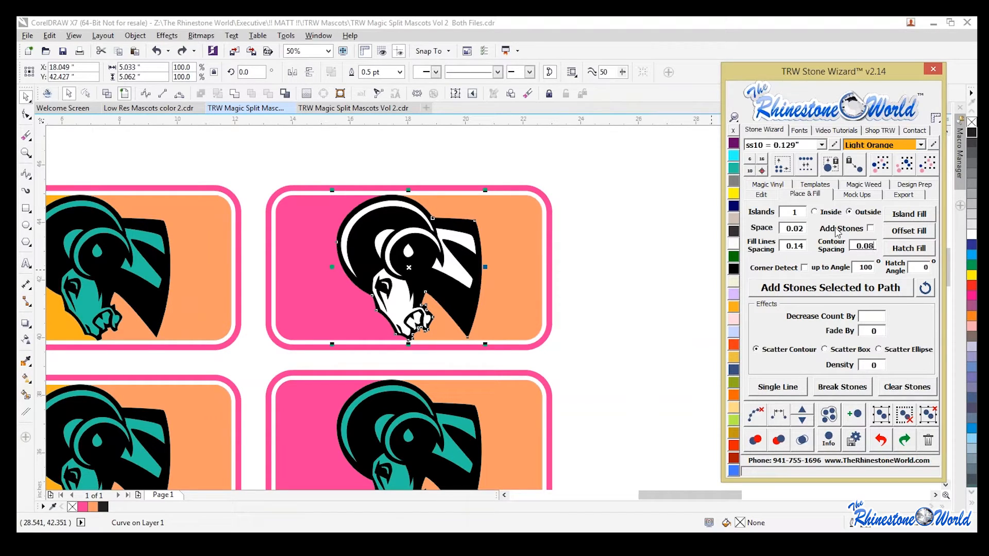
left_click(902, 230)
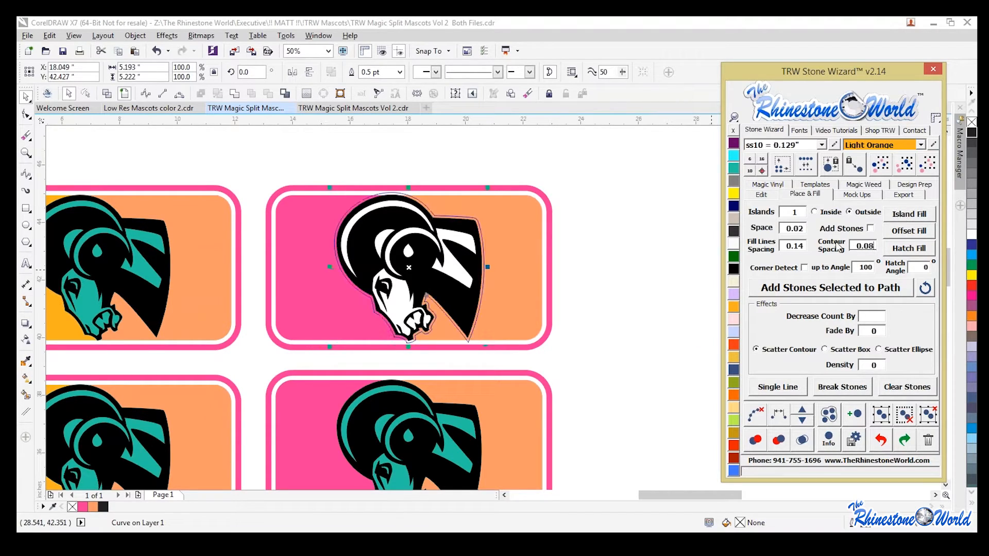
left_click(597, 338)
Step: Trim the orange background section with the offset contour around the ram
scroll(486, 273, "up", 4)
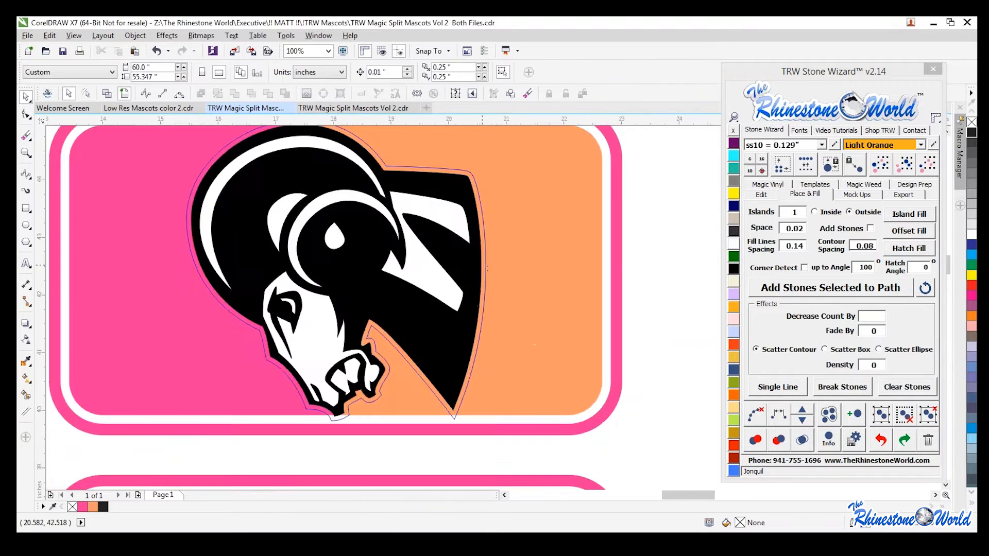
left_click(487, 273)
scroll(487, 273, "down", 2)
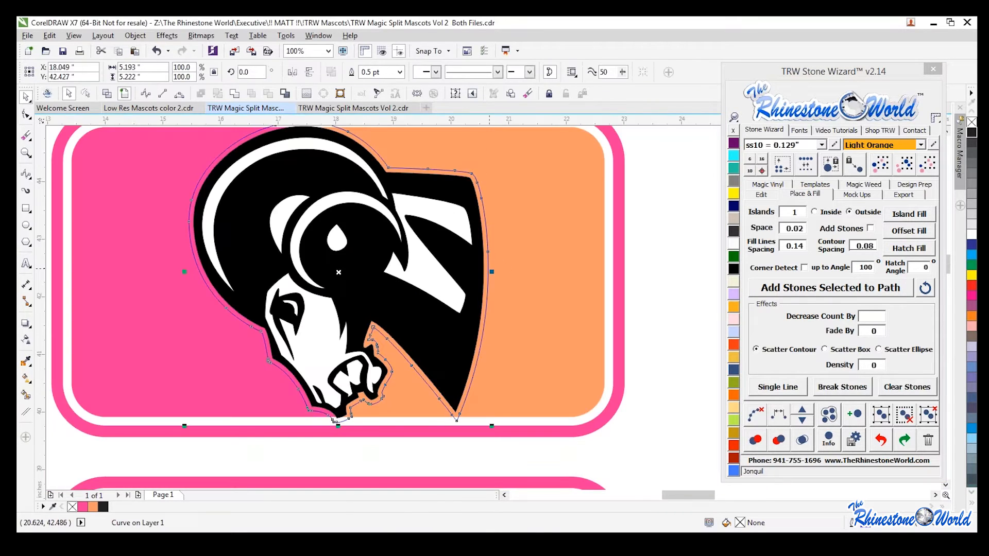
scroll(486, 271, "down", 2)
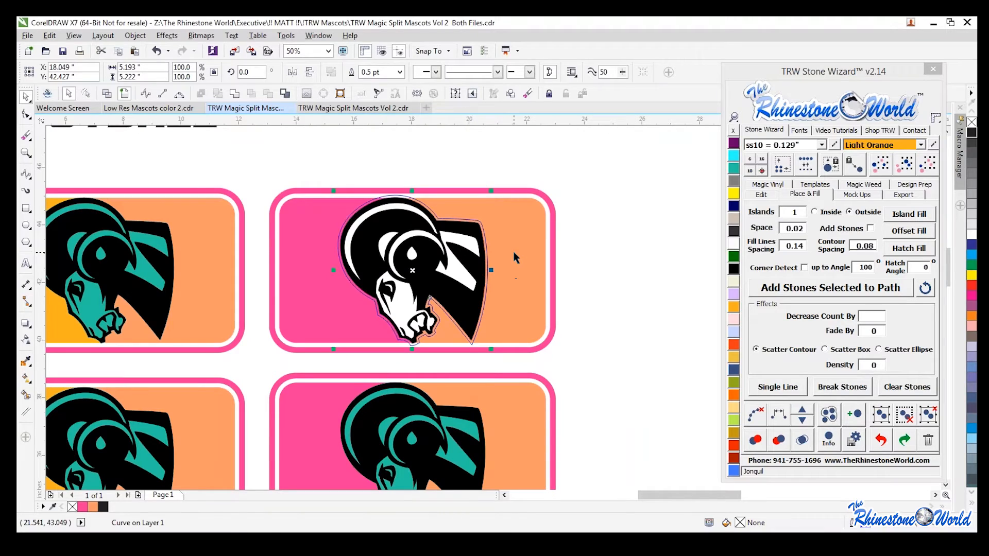
left_click(516, 257, "shift")
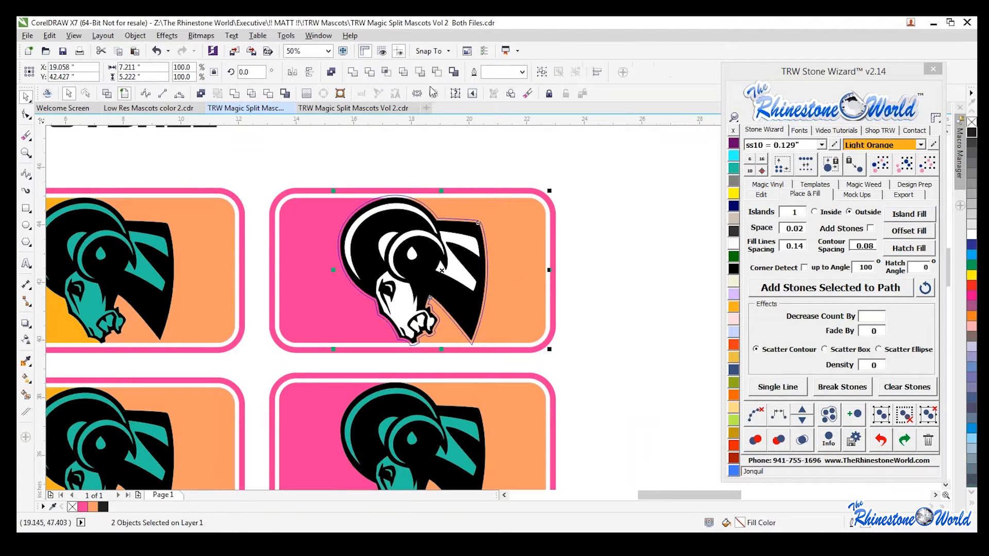
left_click(371, 73)
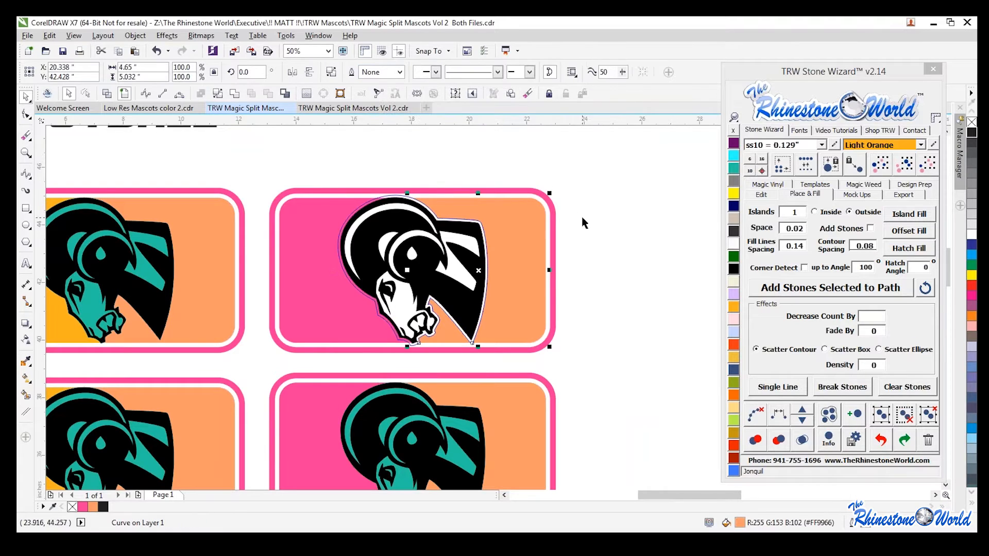
key("Escape")
Step: Cut the offset contour out of the pink background section with Back Minus Front, using up the contour
scroll(345, 223, "up", 2)
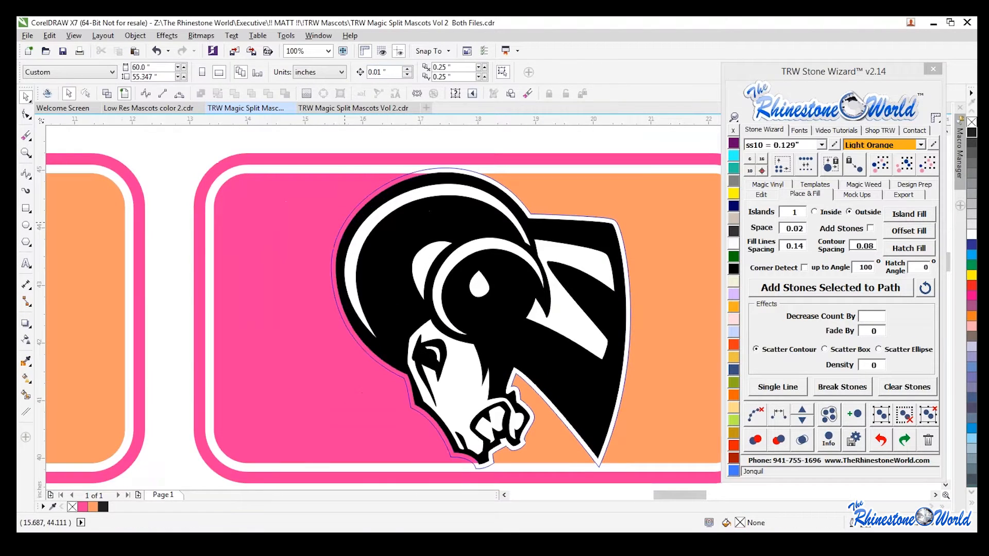
left_click(425, 175)
left_click(307, 251, "shift")
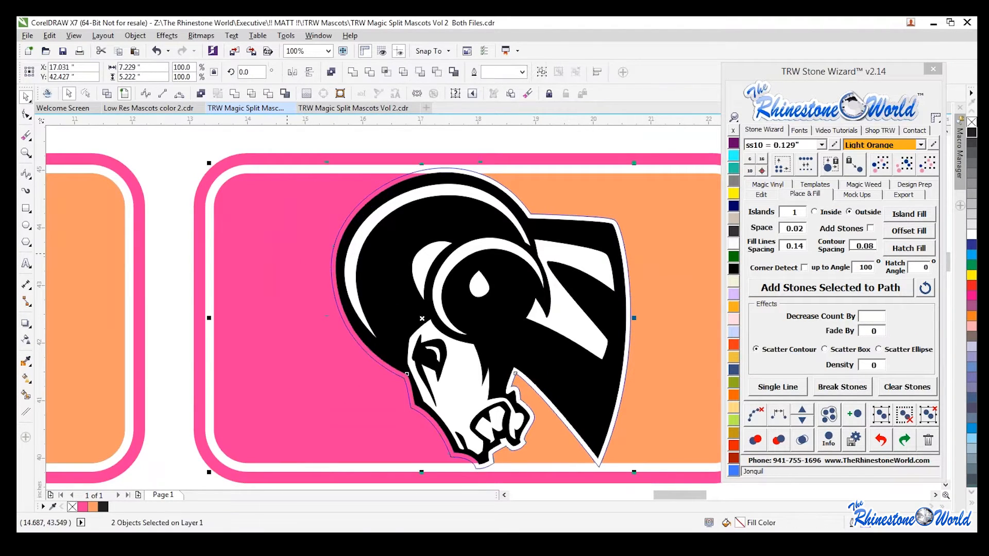
left_click(437, 72)
key("Escape")
scroll(392, 234, "down", 2)
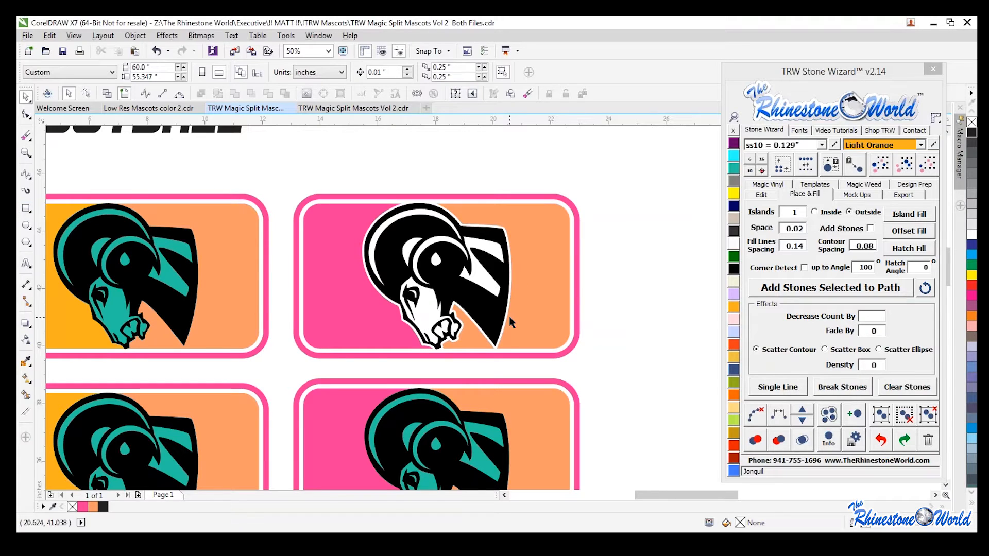
Step: Recolor the orange background section of the upper pink and orange template to 70% black
scroll(511, 249, "up", 2)
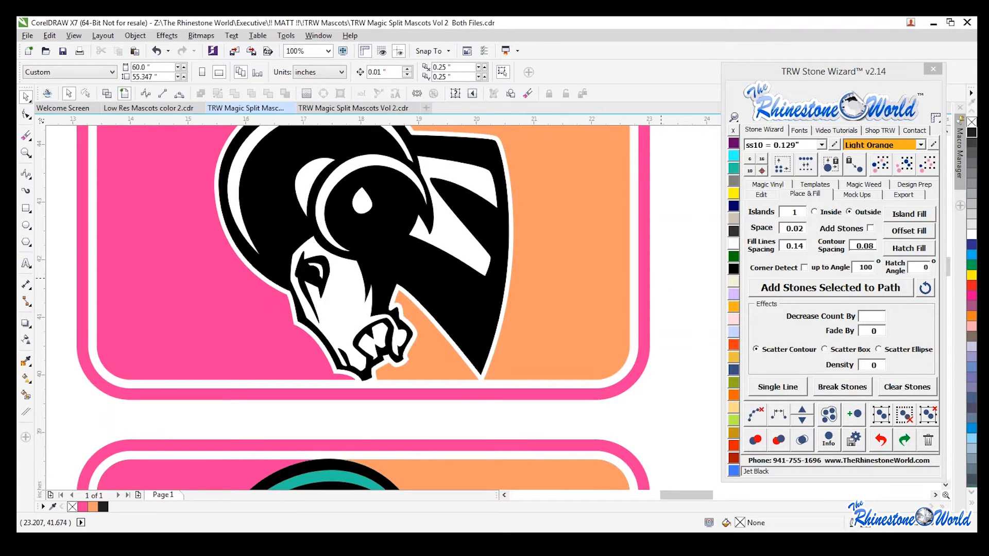
scroll(495, 322, "down", 1)
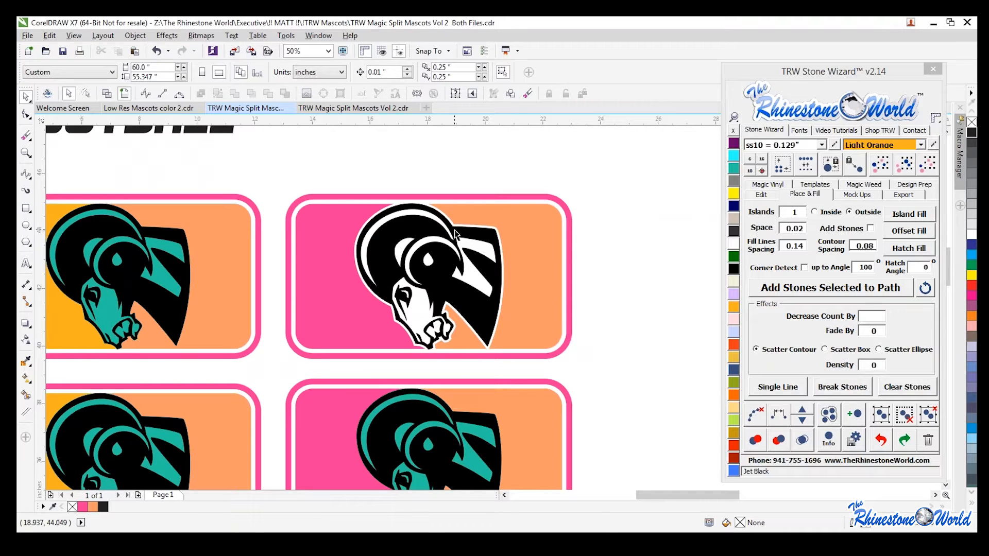
left_click(488, 322)
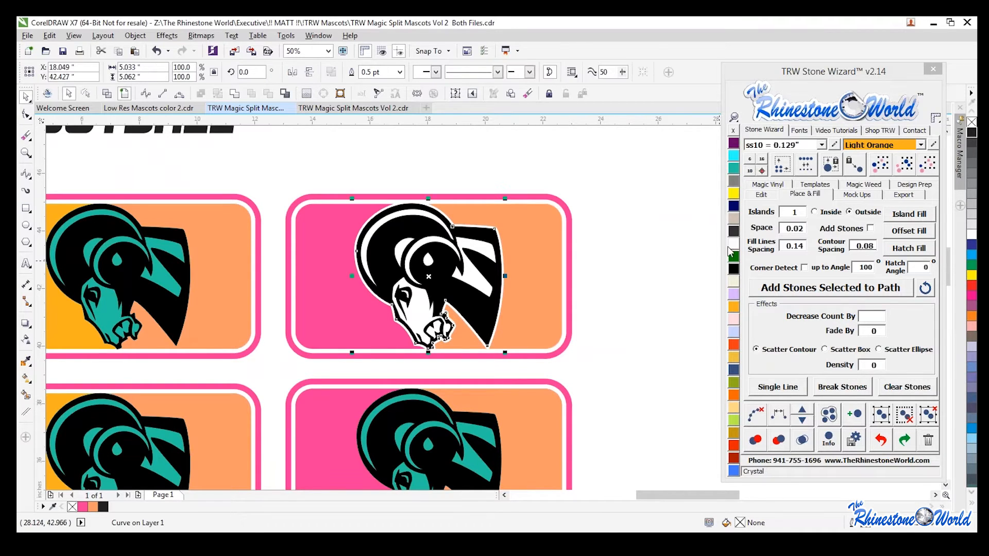
left_click(542, 297)
left_click(971, 162)
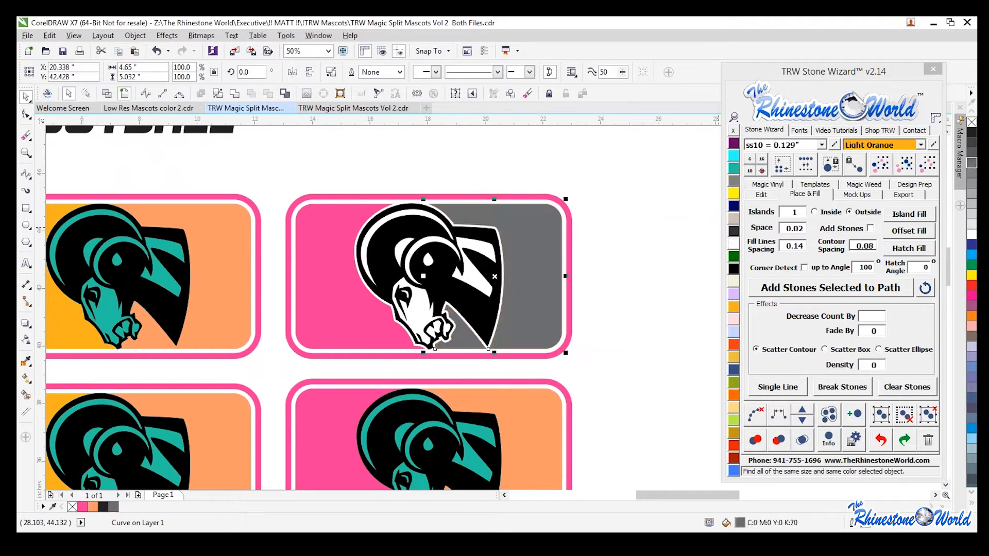
left_click(642, 335)
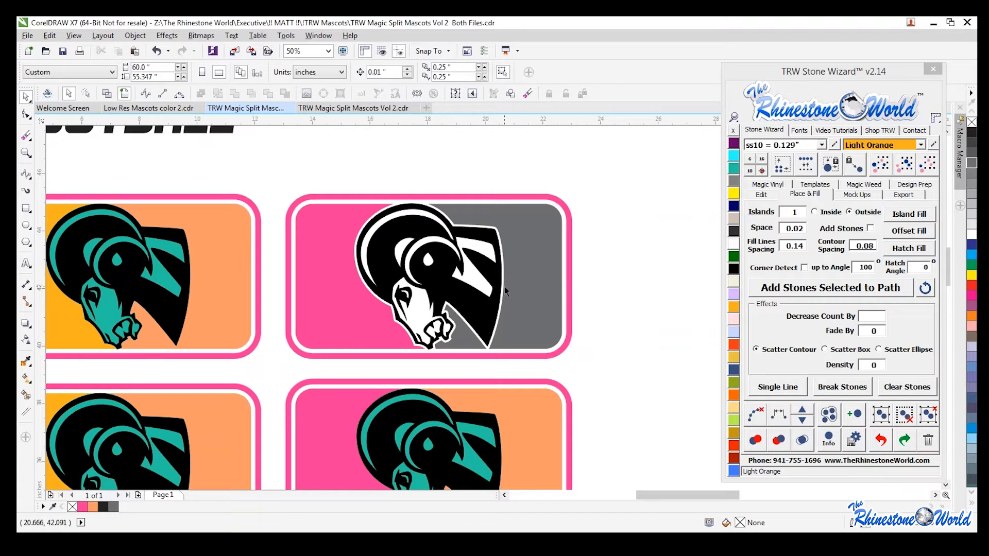
Step: Delete the teal background rectangle behind the ram in the lower pink and orange template
scroll(463, 336, "down", 2)
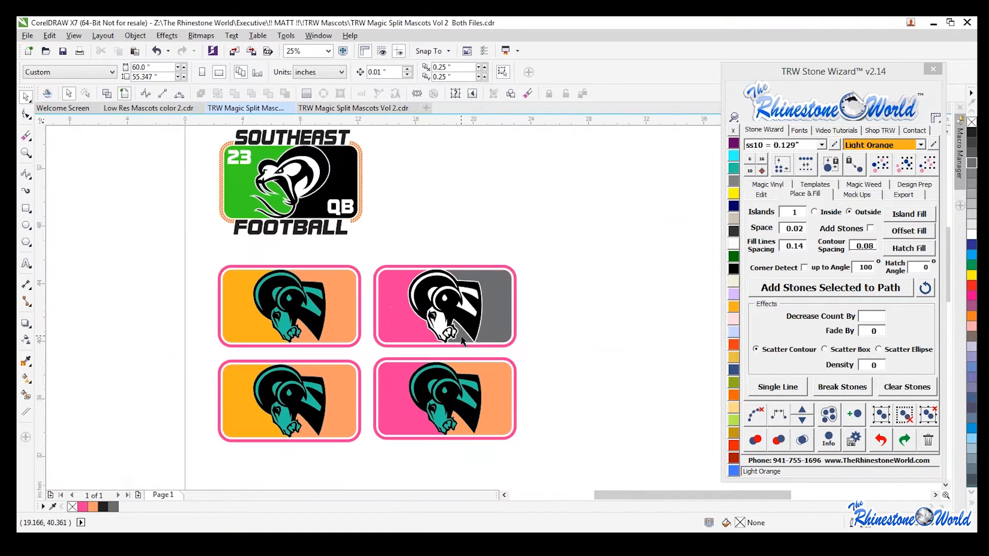
scroll(458, 452, "up", 2)
left_click(457, 436)
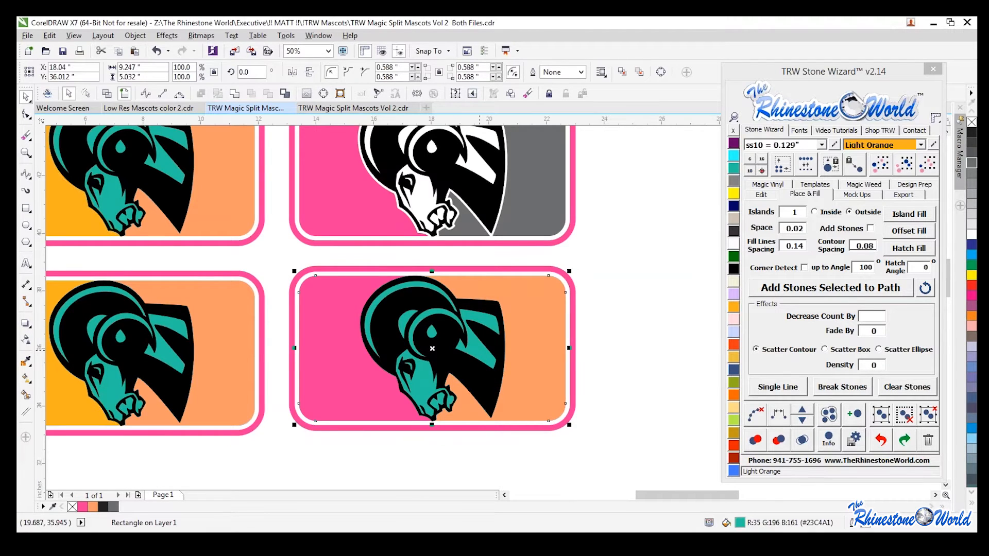
key("Delete")
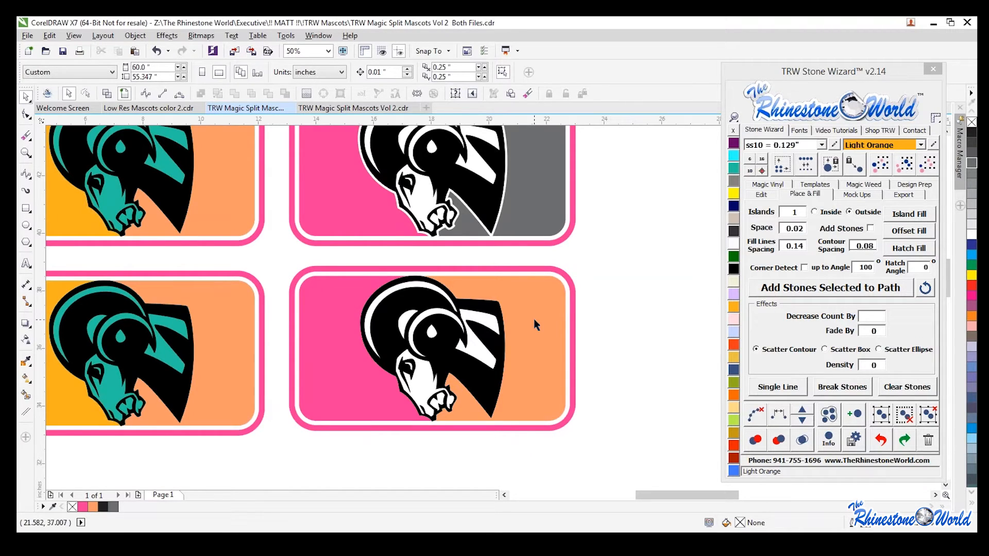
Step: Create a boundary curve around the black ram artwork in the lower template, testing it by moving it aside and undoing the move
left_click(471, 382)
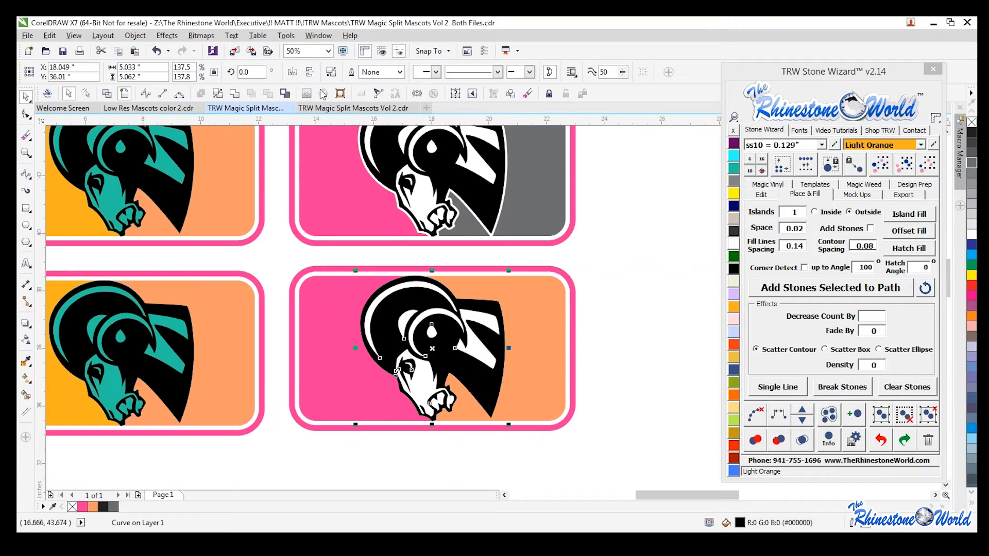
left_click(285, 94)
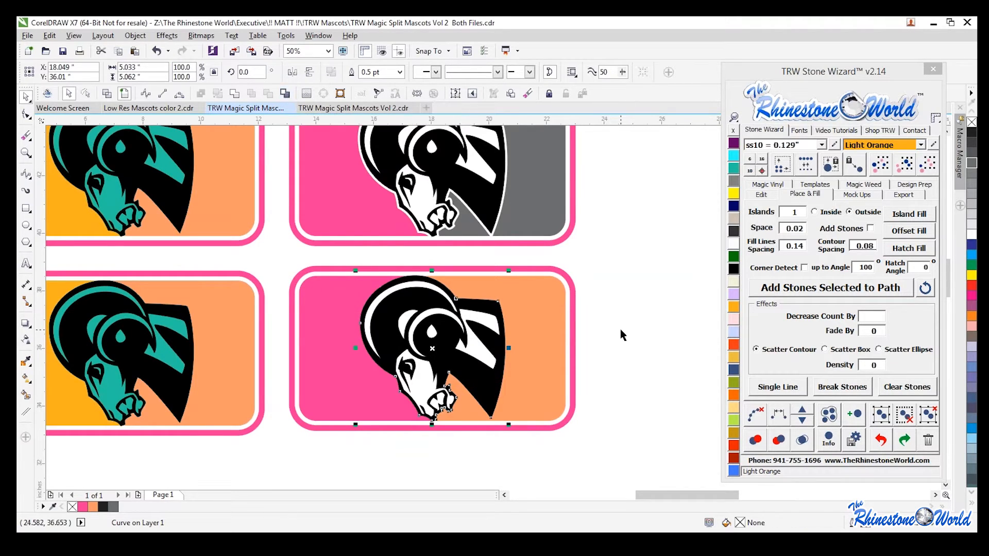
left_click_drag(509, 379, 697, 292)
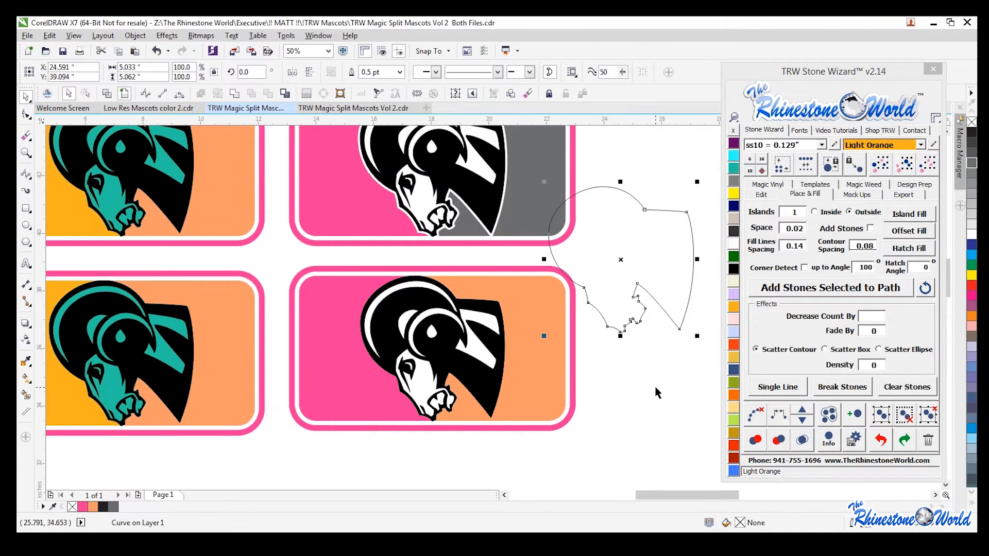
key("ctrl+z")
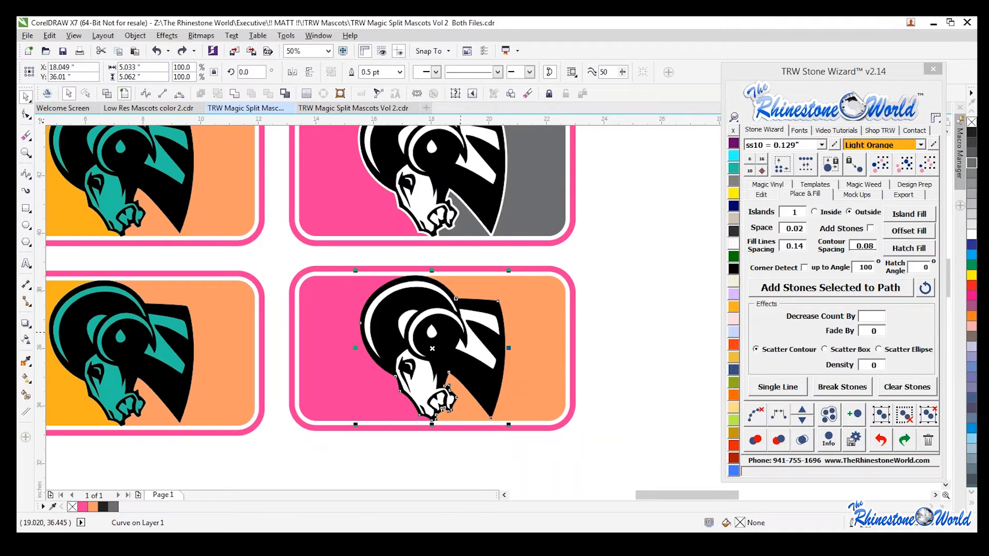
Step: Offset the lower ram's boundary curve outward with a single outside Island Fill at 0.08 contour spacing, checking it with a move that is undone
left_click(909, 216)
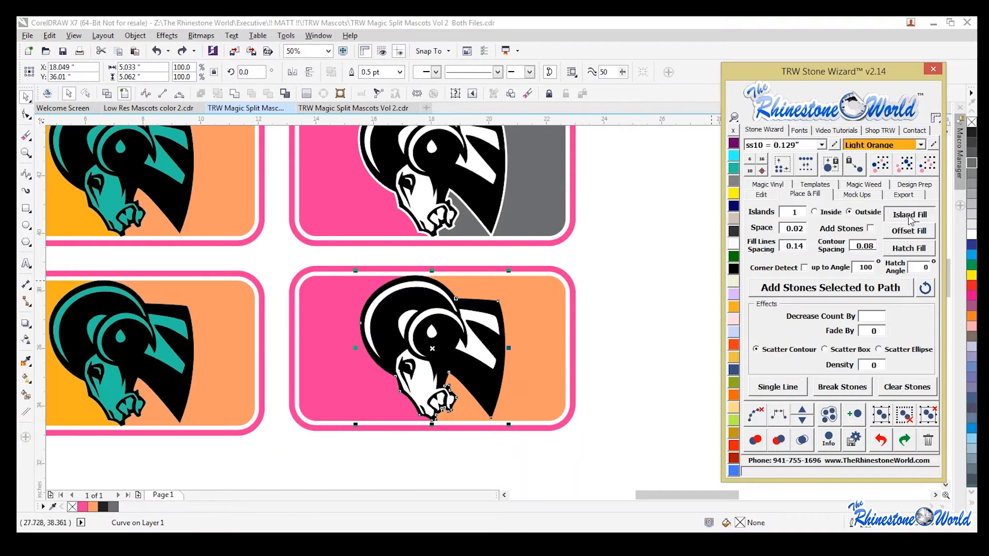
scroll(506, 375, "up", 2)
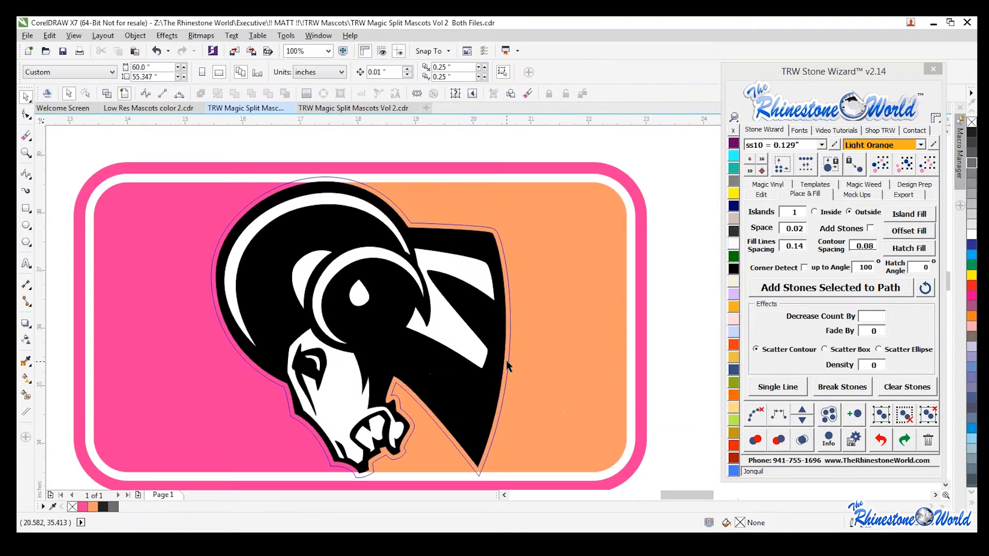
left_click_drag(507, 365, 591, 260)
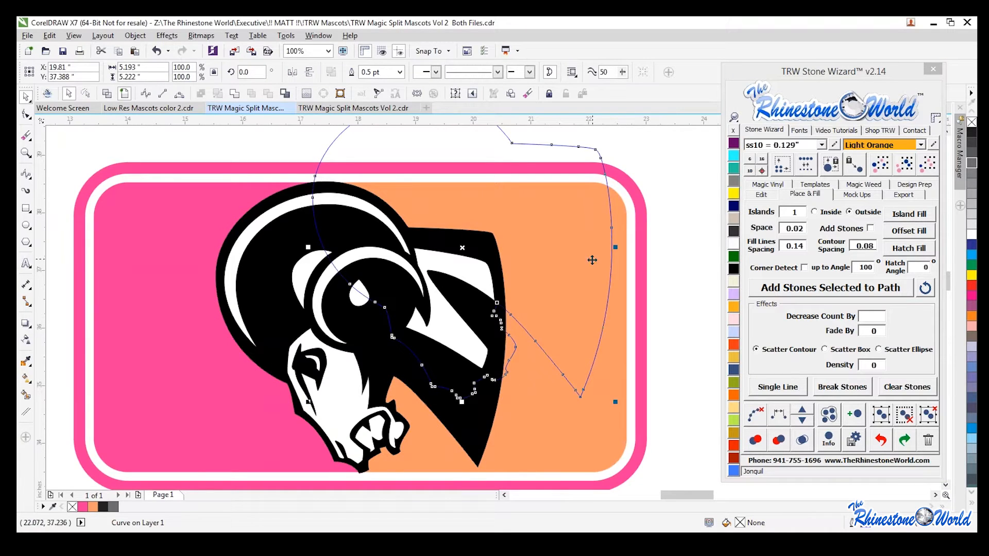
key("ctrl+z")
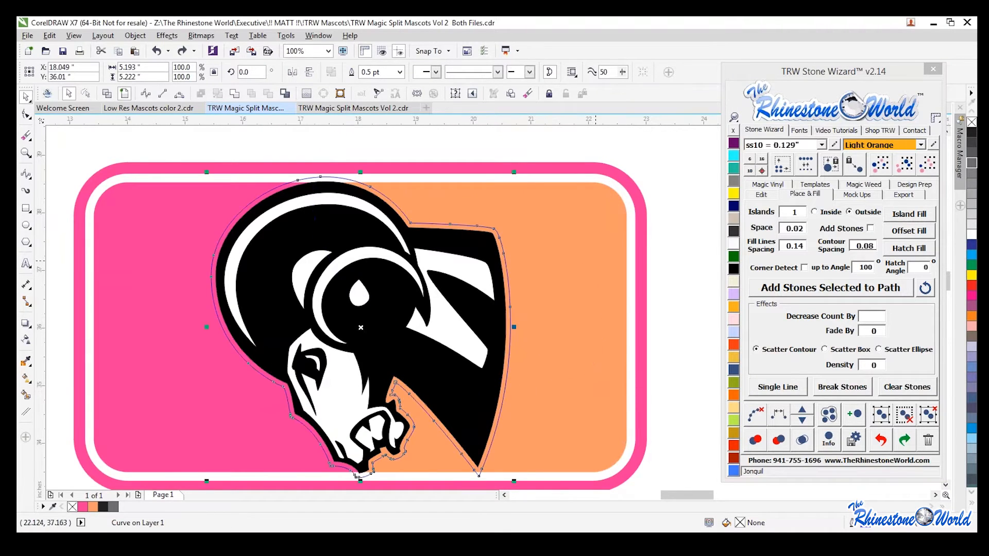
scroll(601, 270, "down", 2)
scroll(556, 298, "up", 2)
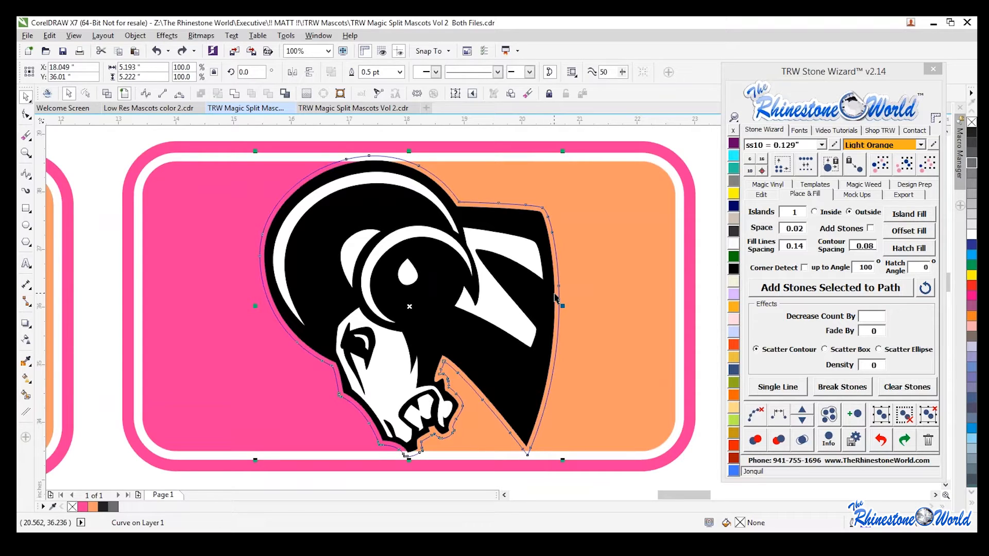
Step: Cut the offset contour out of the lower template's orange section with Back Minus Front
left_click(584, 304, "shift")
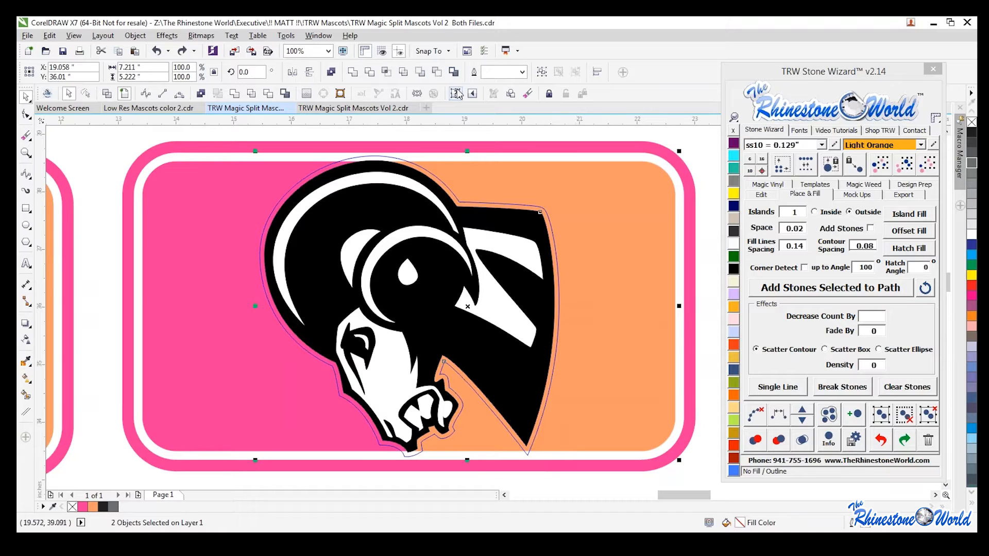
left_click(436, 72)
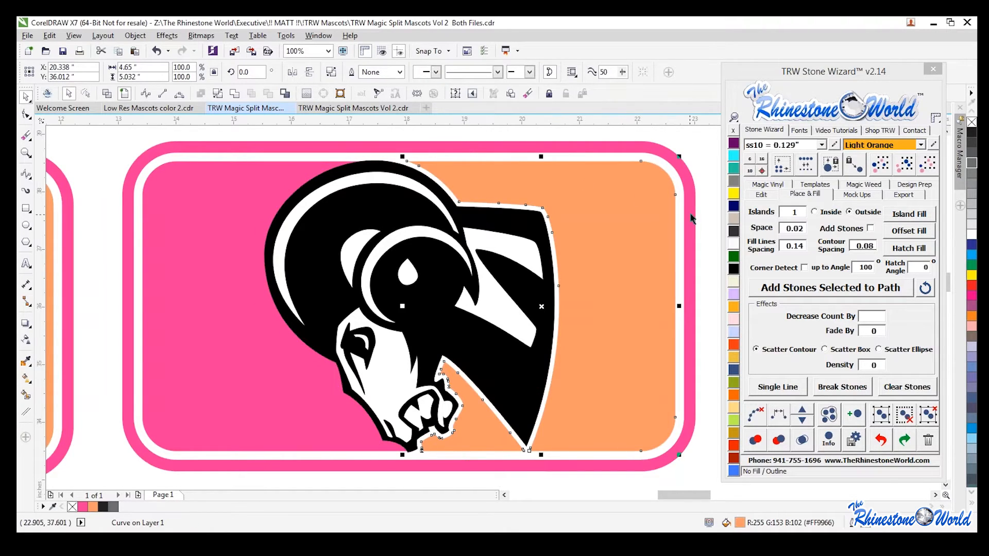
key("Escape")
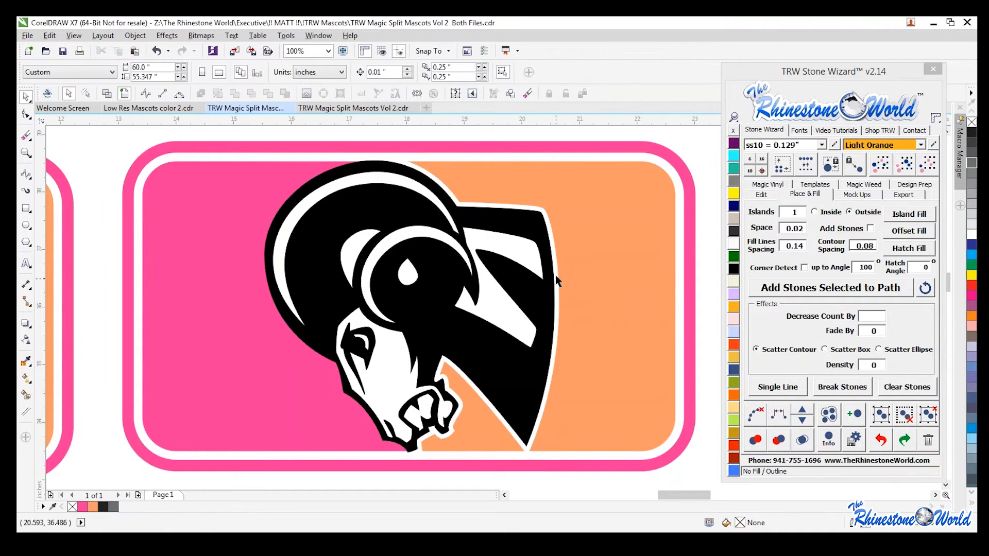
Step: Offset the ram's boundary curve outward again and cut the new contour out of the pink section
left_click(554, 303)
left_click(906, 216)
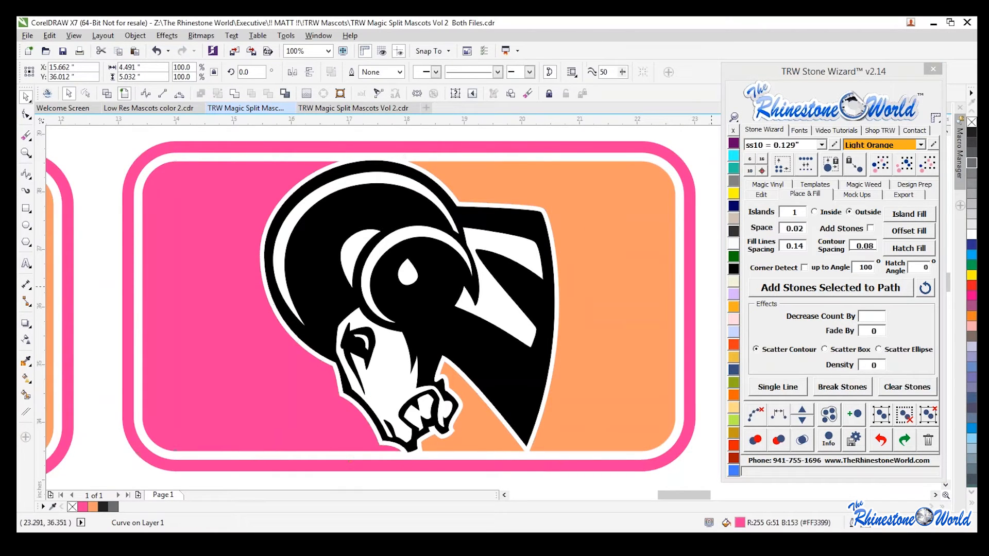
left_click(700, 306)
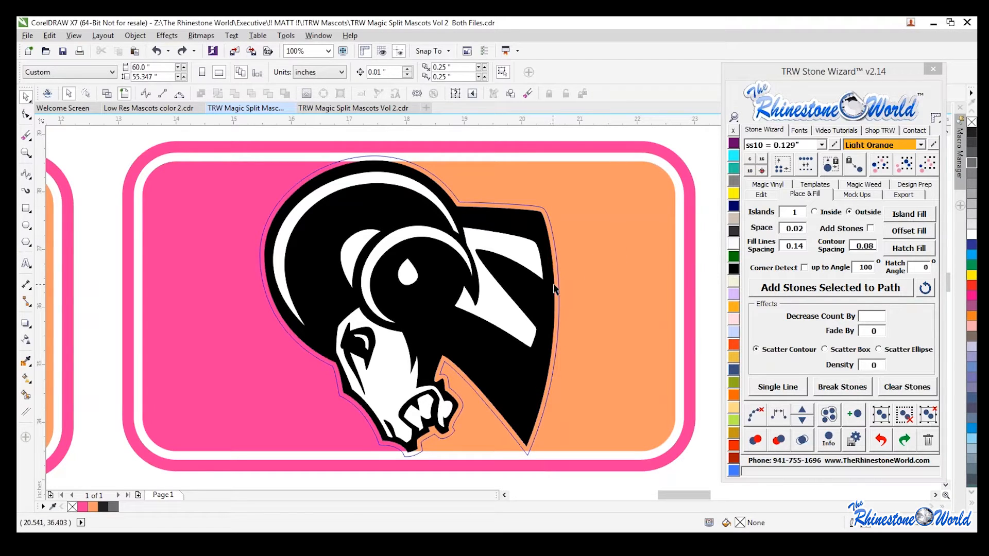
Step: Trim the orange section with the offset contour using Trim, keeping the contour for reuse
left_click(557, 330)
left_click(592, 326, "shift")
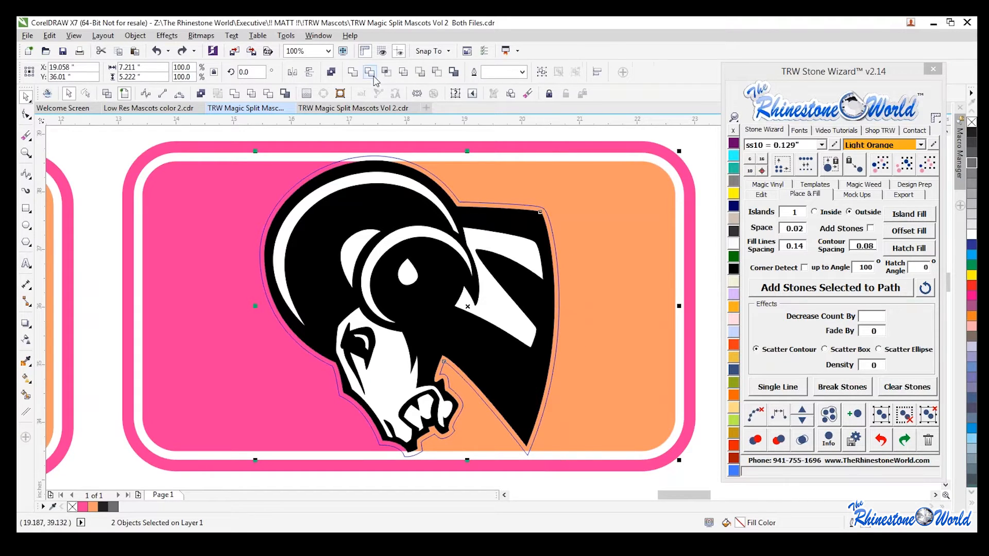
left_click(384, 72)
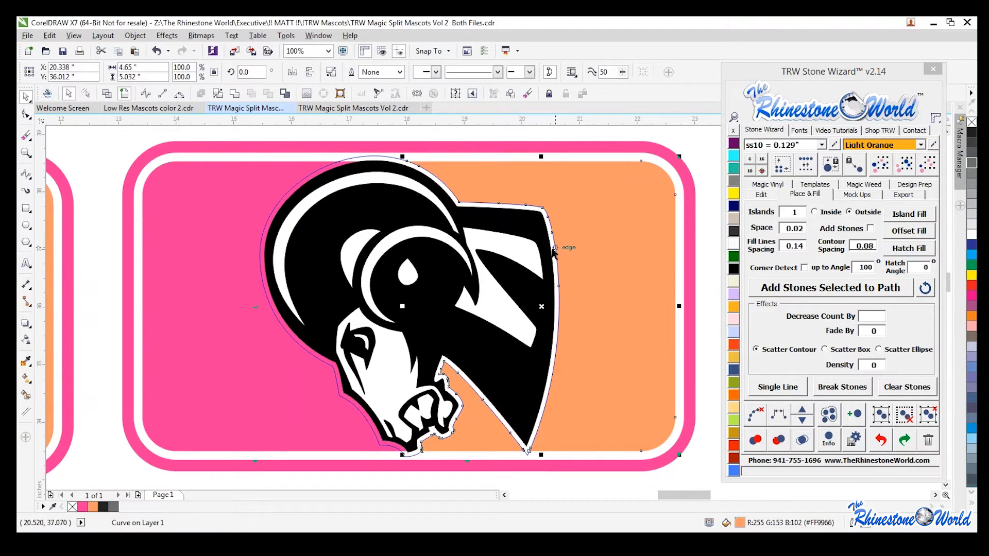
Step: Cut the kept offset contour out of the pink section with Back Minus Front
left_click(537, 135)
left_click(381, 161)
left_click(241, 216, "shift")
left_click(437, 74)
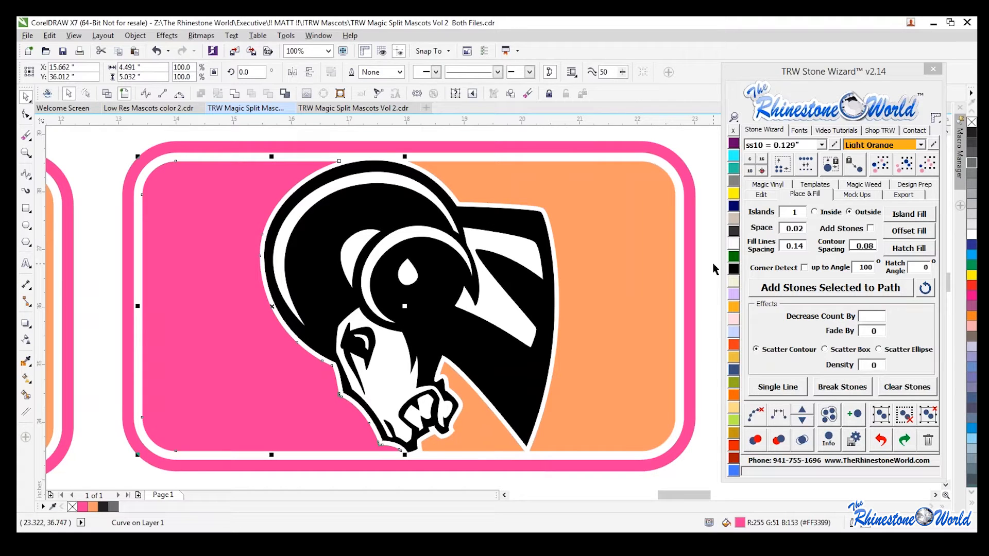
Step: Undo the cuts made in the pink and orange background sections
left_click(711, 296)
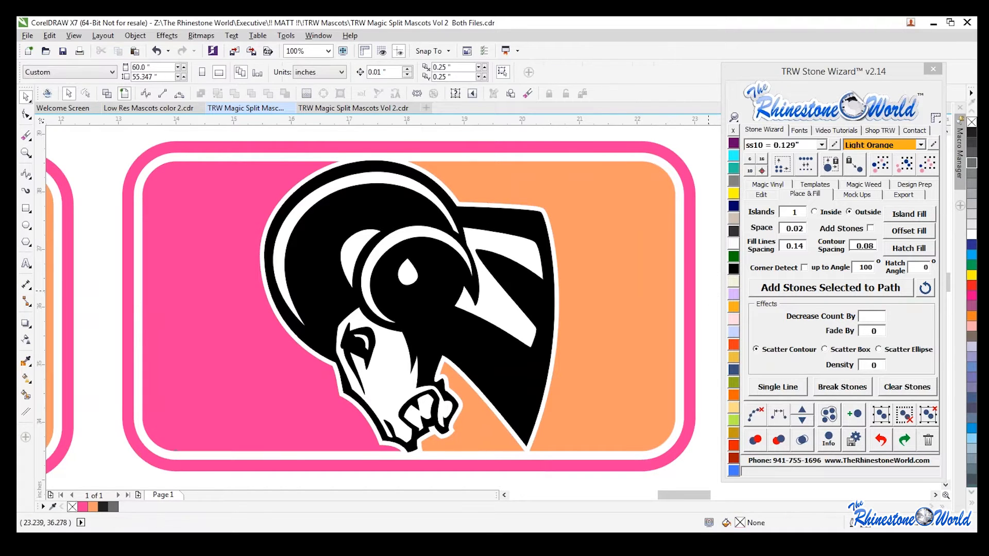
key("ctrl+z")
key("ctrl+z")
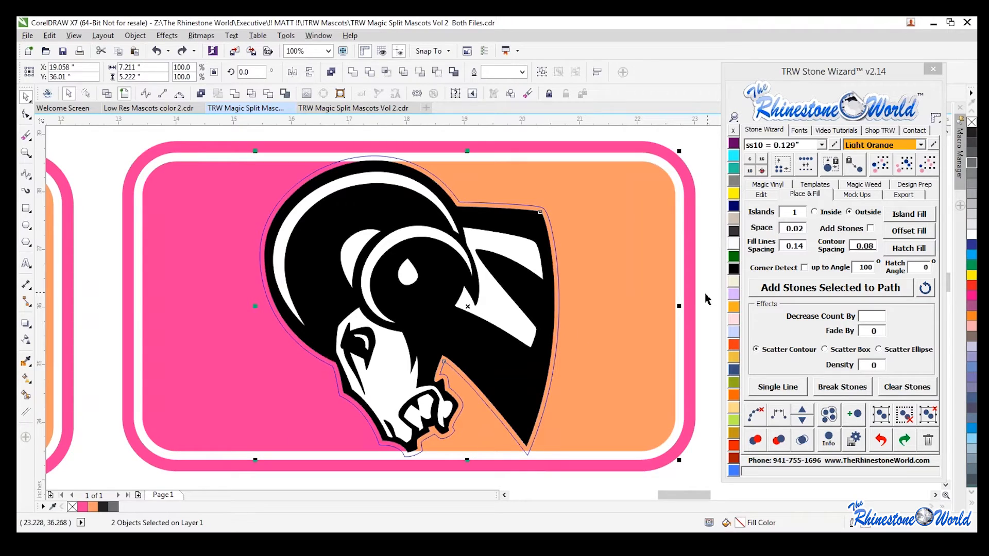
Step: Try to cut the ram's contour out of the ungrouped pink and orange background halves with Back Minus Front
left_click(704, 295)
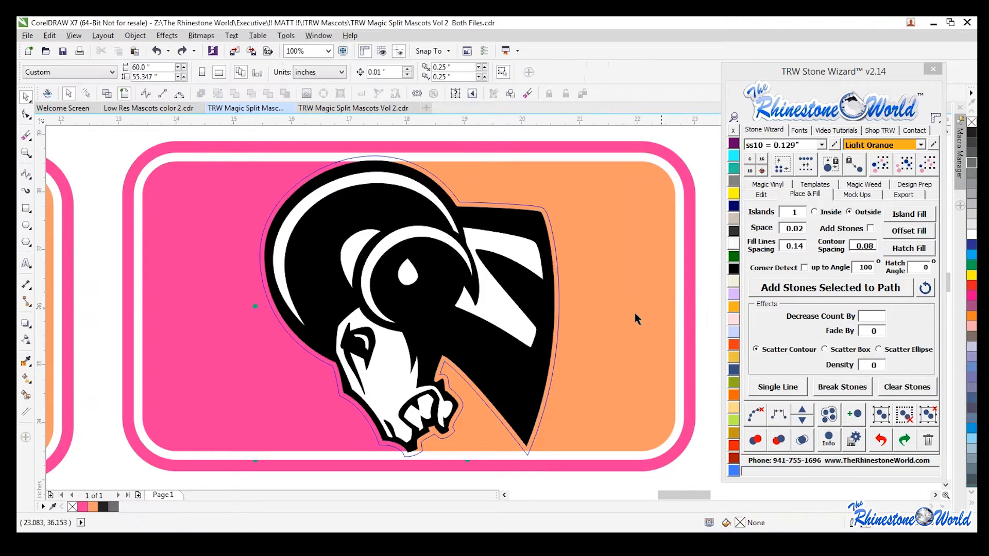
left_click(557, 338)
left_click(594, 328, "shift")
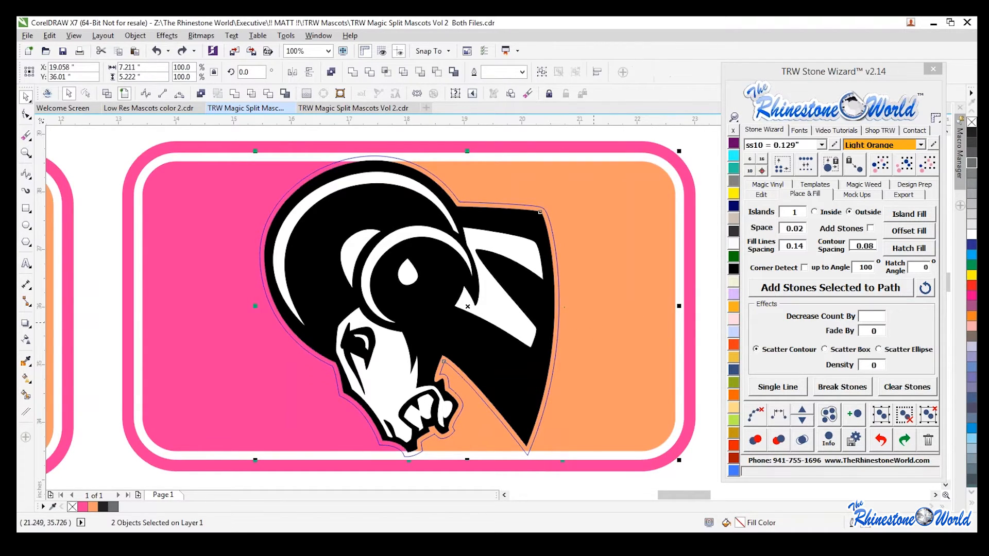
left_click(307, 420, "shift")
left_click(439, 73)
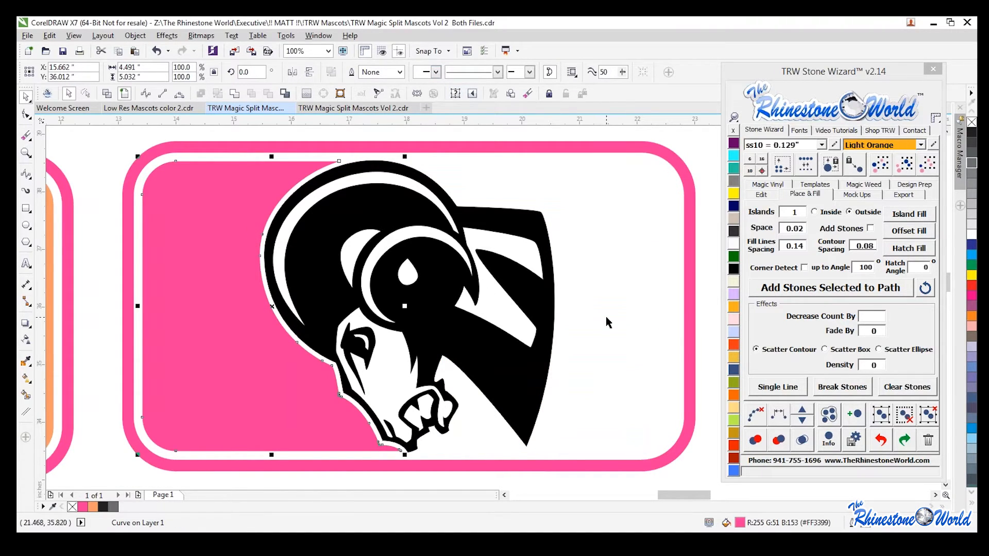
key("ctrl+z")
left_click(703, 331)
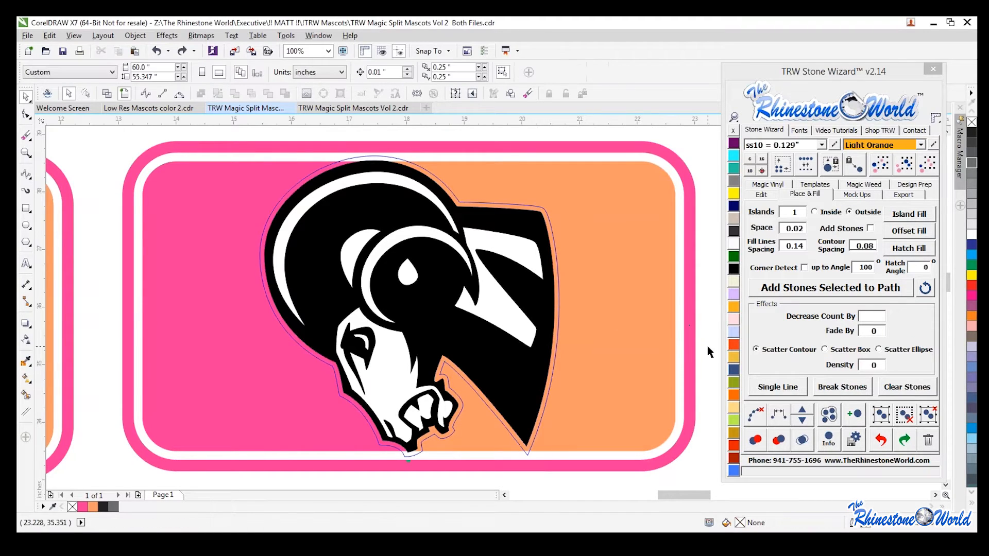
Step: Group the pink and orange background halves of the badge
left_click(614, 356)
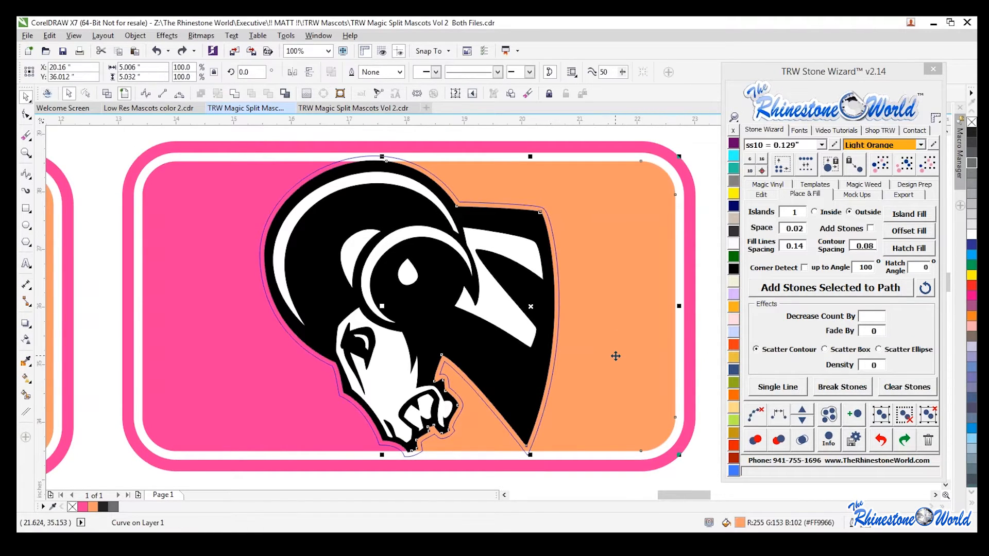
left_click(258, 394, "shift")
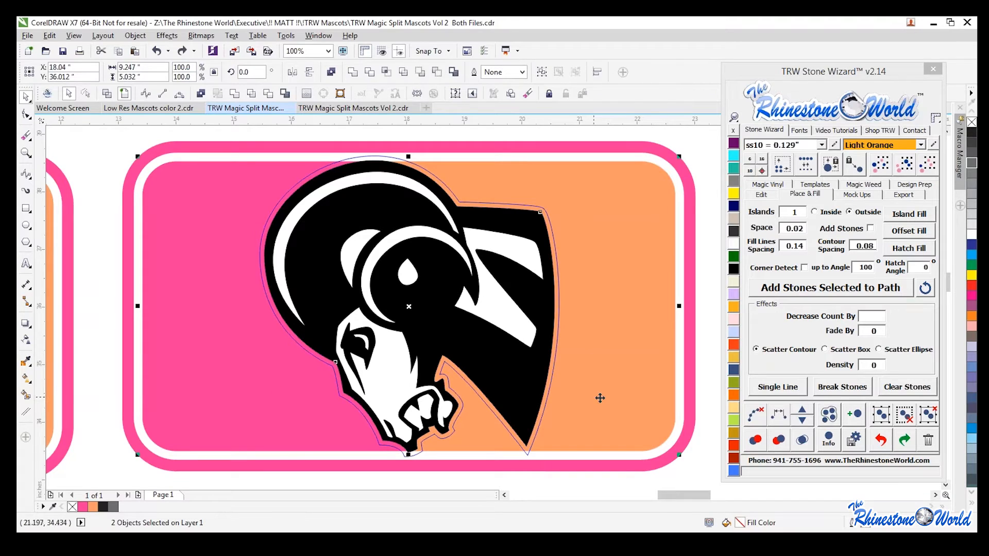
left_click(882, 416)
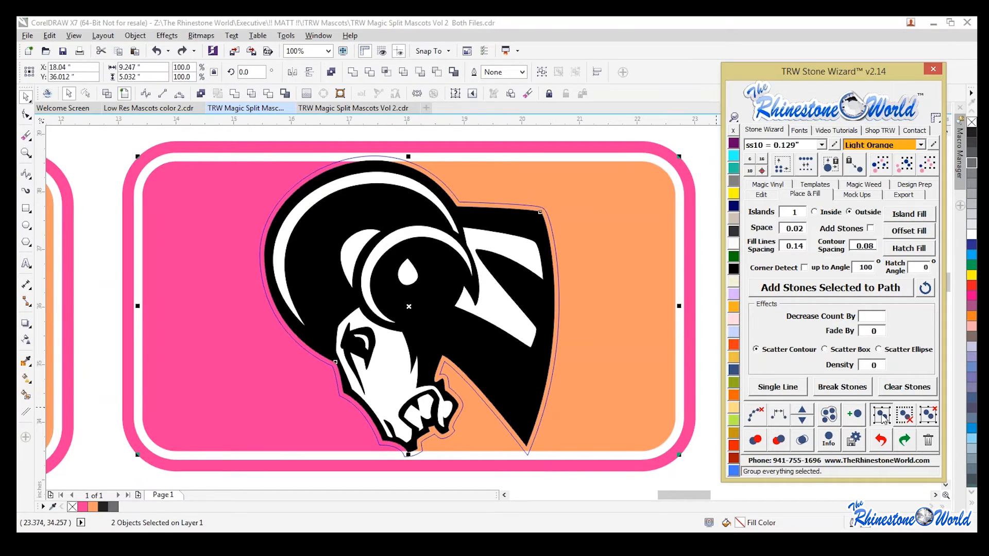
left_click(706, 375)
Step: Cut the ram's outer contour out of the grouped background with Back Minus Front
left_click(552, 362)
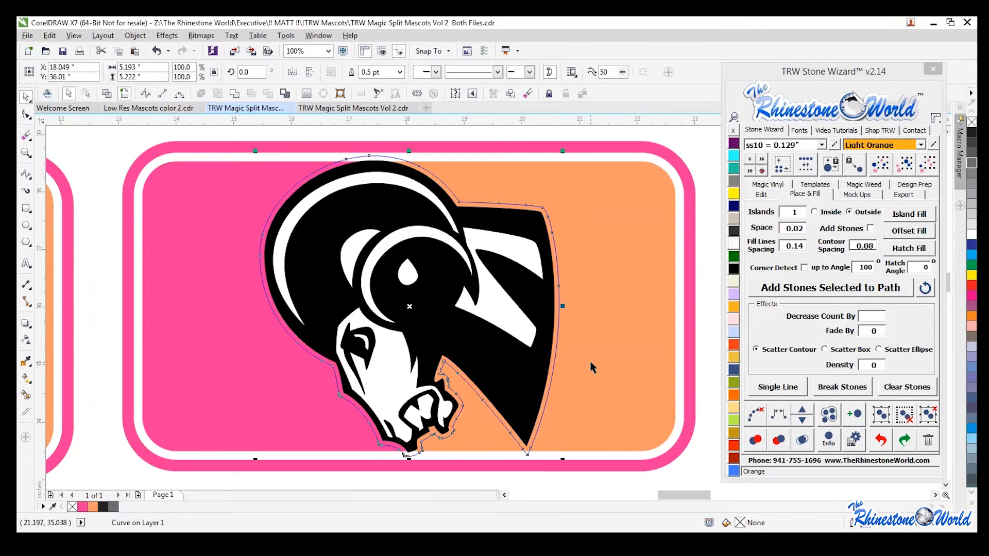
left_click(590, 362, "shift")
left_click(433, 73)
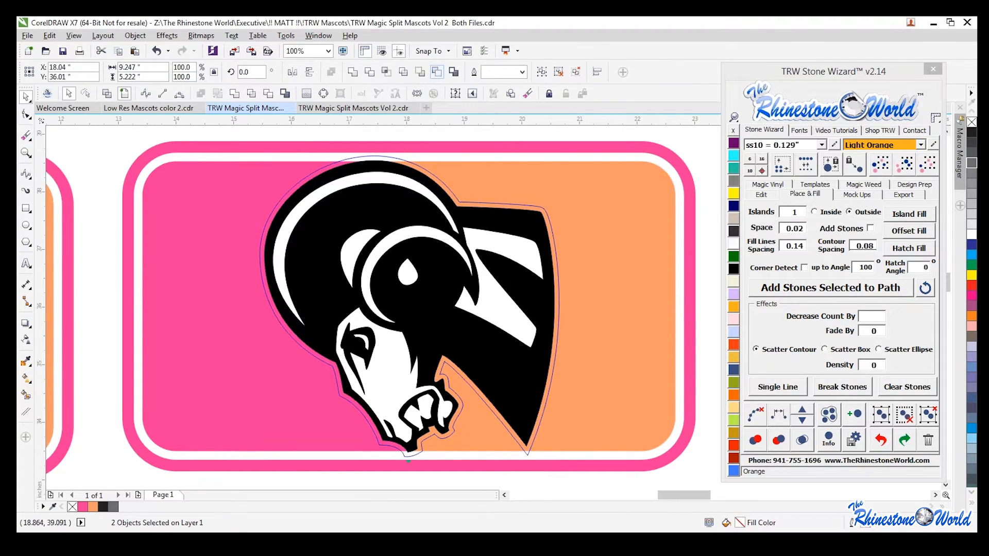
left_click(712, 274)
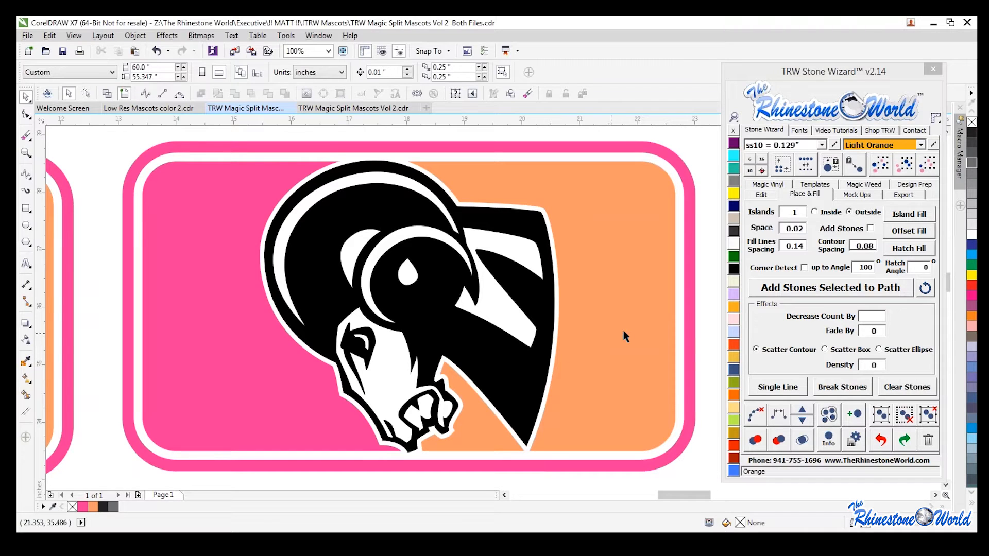
Step: Delete the teal rectangle behind the ram in the lower yellow and orange badge
scroll(508, 314, "down", 2)
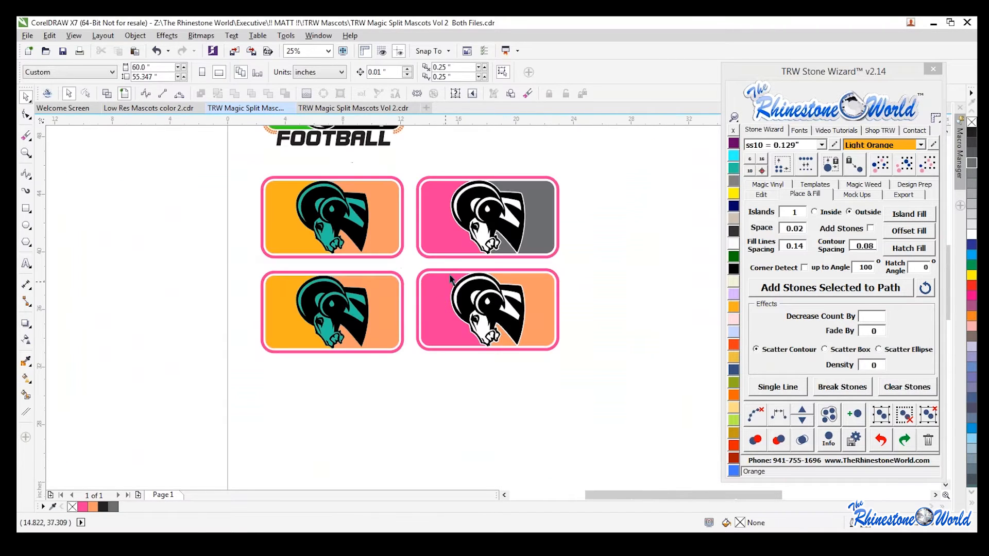
scroll(306, 287, "up", 1)
scroll(278, 367, "up", 1)
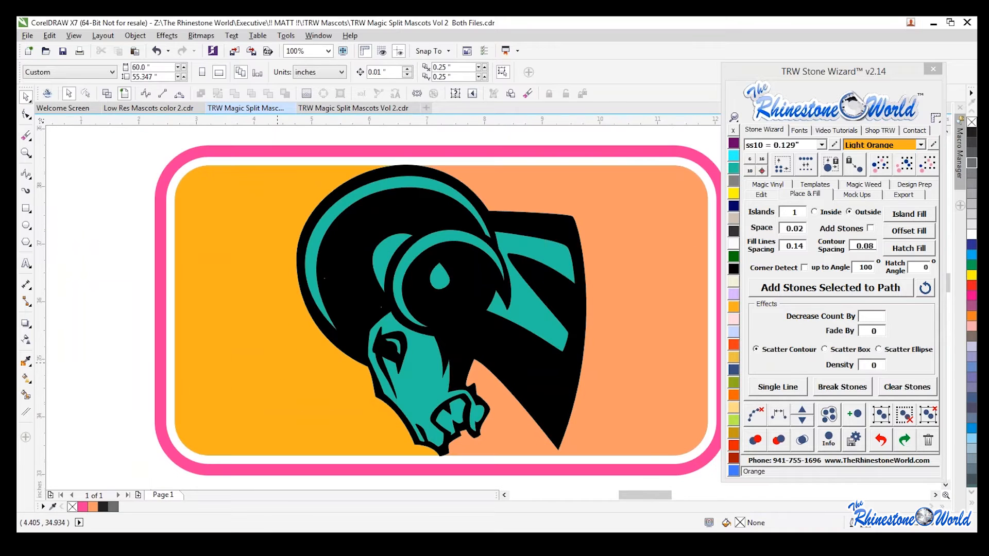
left_click(412, 384)
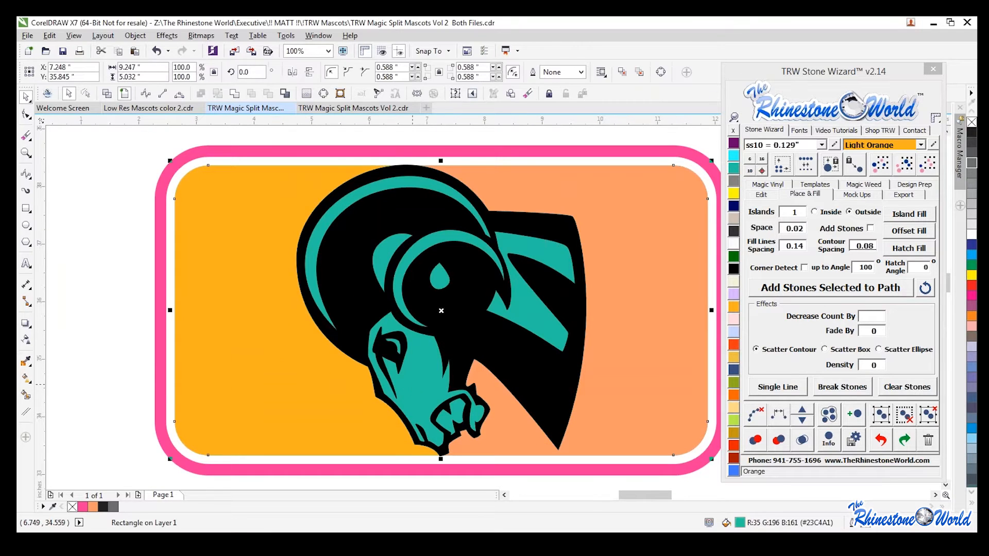
key("Delete")
scroll(412, 384, "down", 2)
scroll(557, 389, "up", 1)
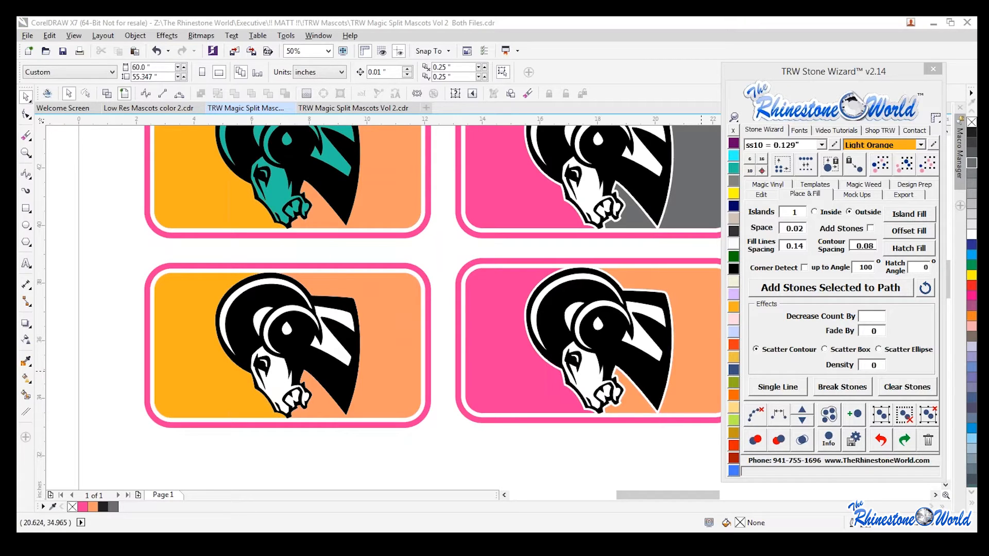
left_click(640, 432)
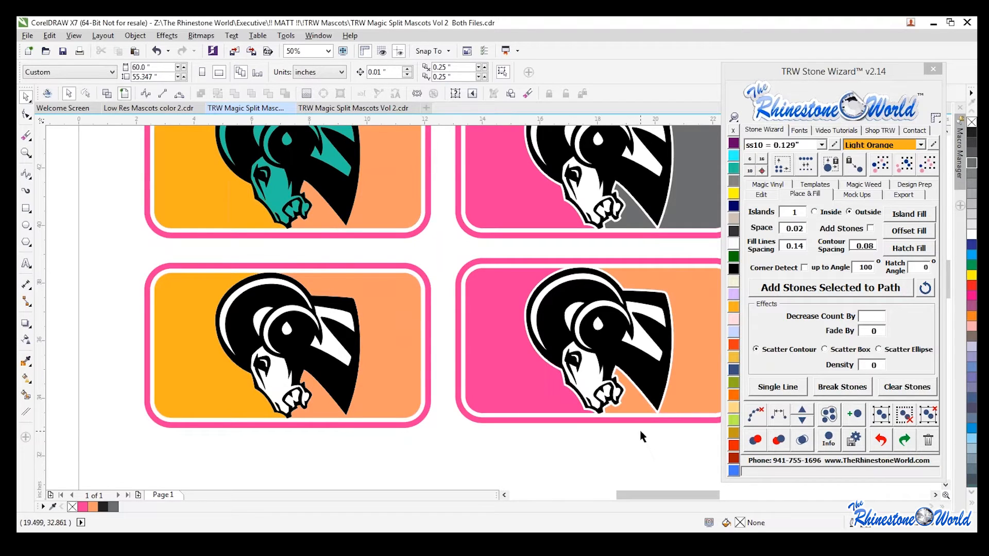
Step: Remove the leftover outline curve around the ram in the pink and orange badge
scroll(363, 311, "down", 1)
scroll(541, 348, "up", 1)
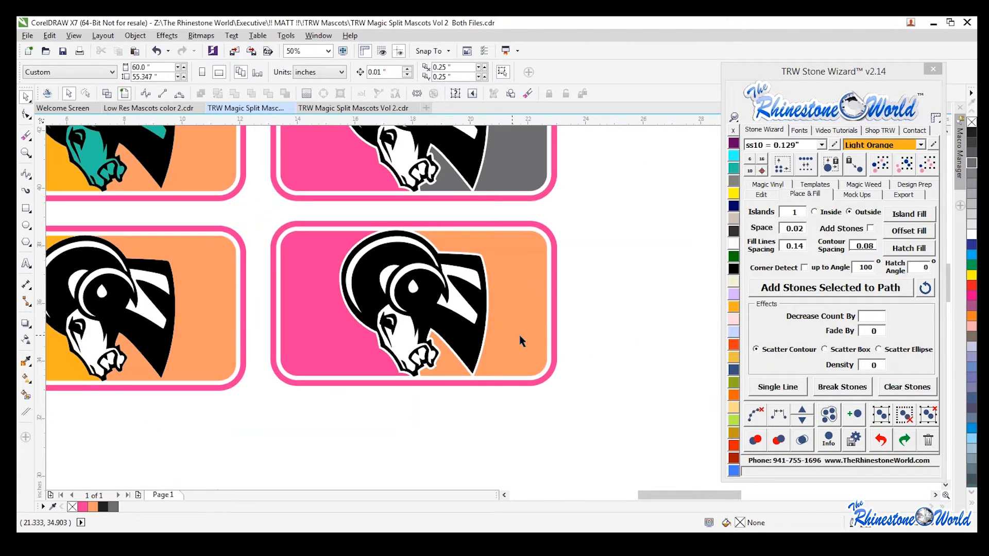
scroll(453, 328, "up", 1)
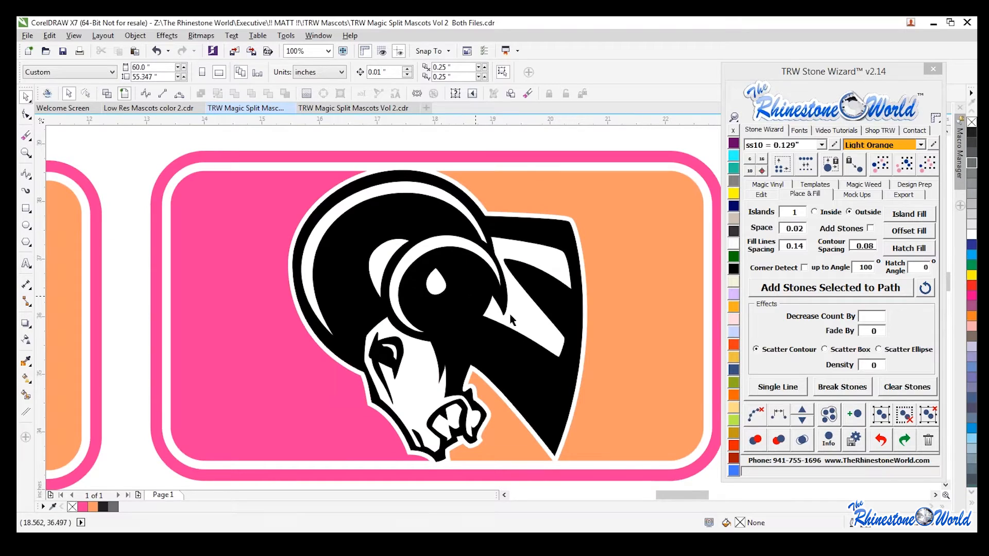
left_click(540, 381)
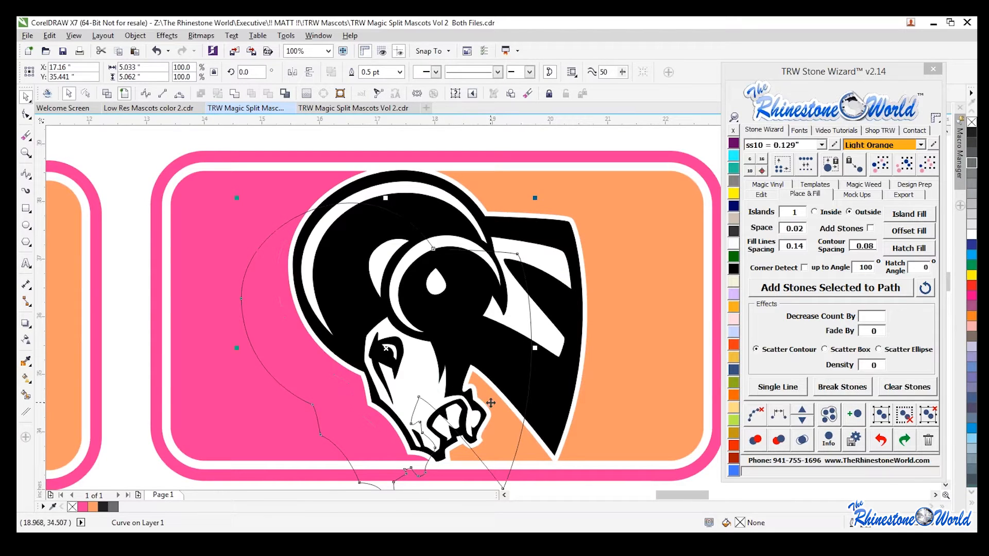
key("Escape")
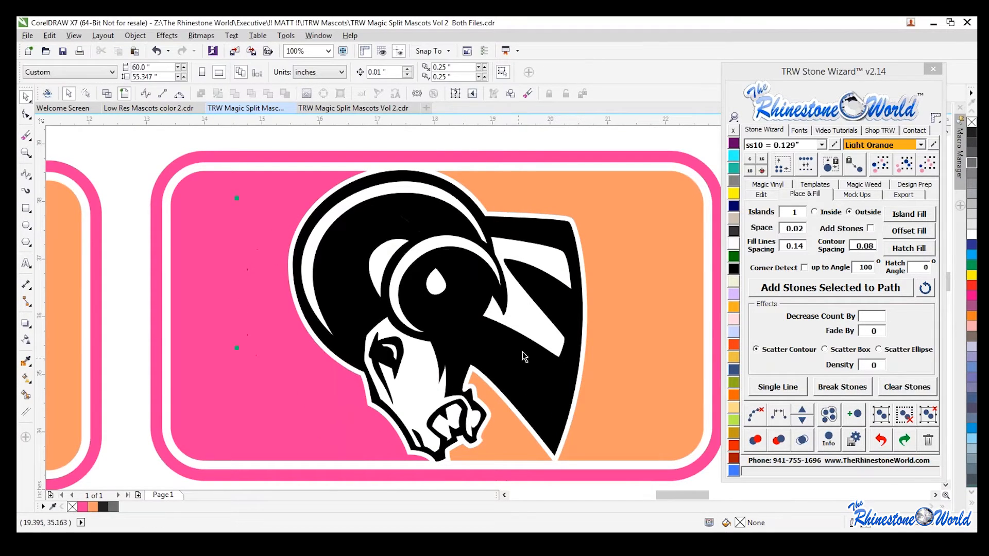
left_click(507, 346)
scroll(467, 343, "down", 1)
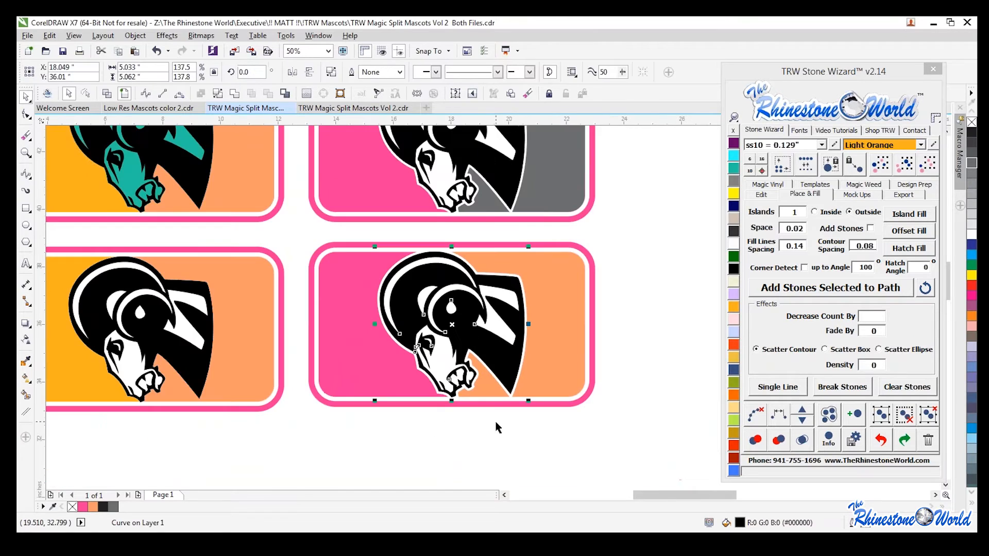
left_click(496, 427)
Step: Ungroup the background halves of the pink and orange ram badge
scroll(404, 340, "down", 1)
left_click_drag(540, 404, 346, 284)
left_click(518, 392)
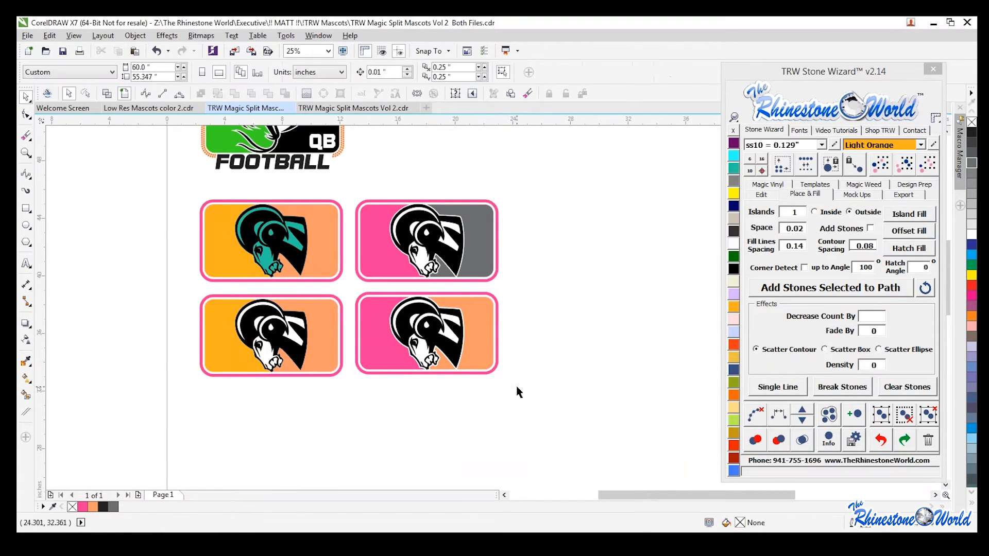
left_click(487, 361)
left_click(927, 415)
Step: Duplicate the whole pink and orange badge to its right, and place another copy below that duplicate
left_click_drag(546, 402, 342, 296)
left_click_drag(409, 296, 565, 298)
left_click_drag(527, 325, 527, 417)
right_click(527, 417)
left_click(505, 388)
Step: Combine the pink and orange background halves of the original badge into one curve and fill it with Grass glitter
left_click(474, 349)
left_click(380, 359, "shift")
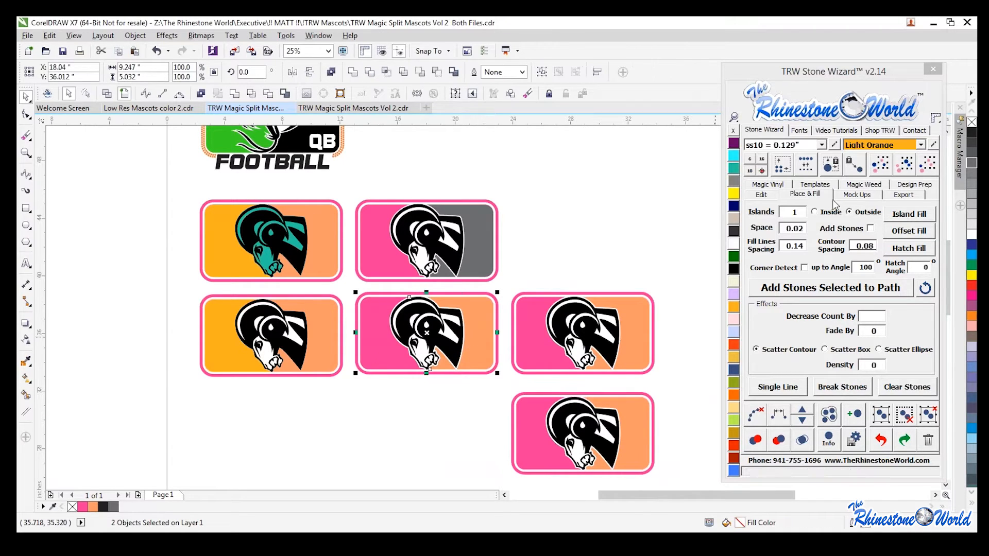
key("ctrl+l")
left_click(764, 185)
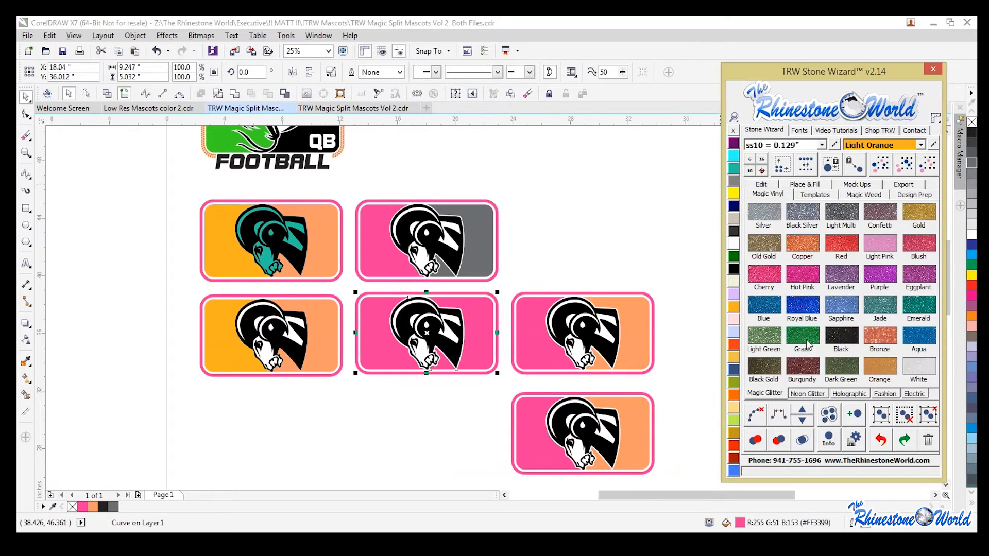
left_click(808, 344)
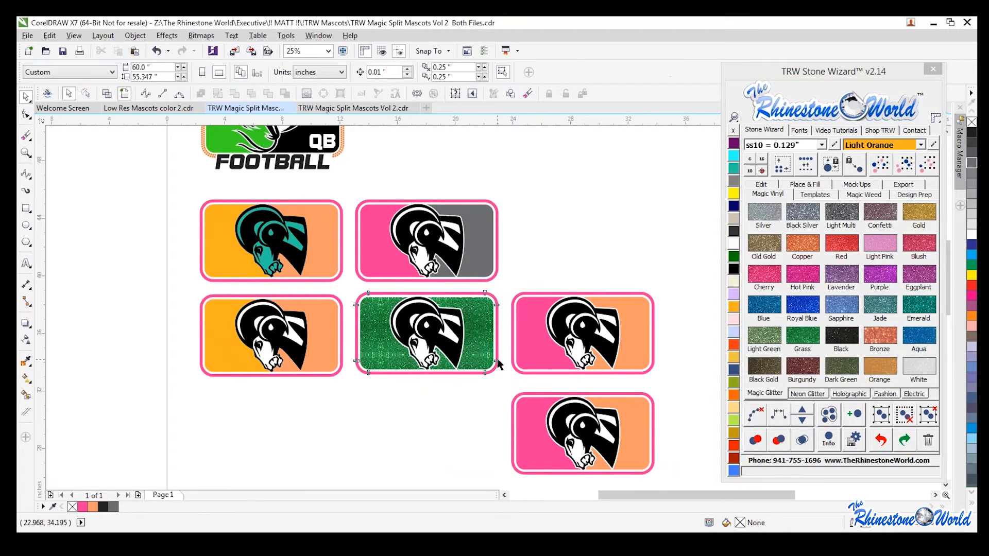
Step: Fill the green badge's outer border and its ram with Gold glitter
left_click(918, 212)
left_click(439, 413)
left_click(447, 336)
left_click(919, 212)
left_click(487, 400)
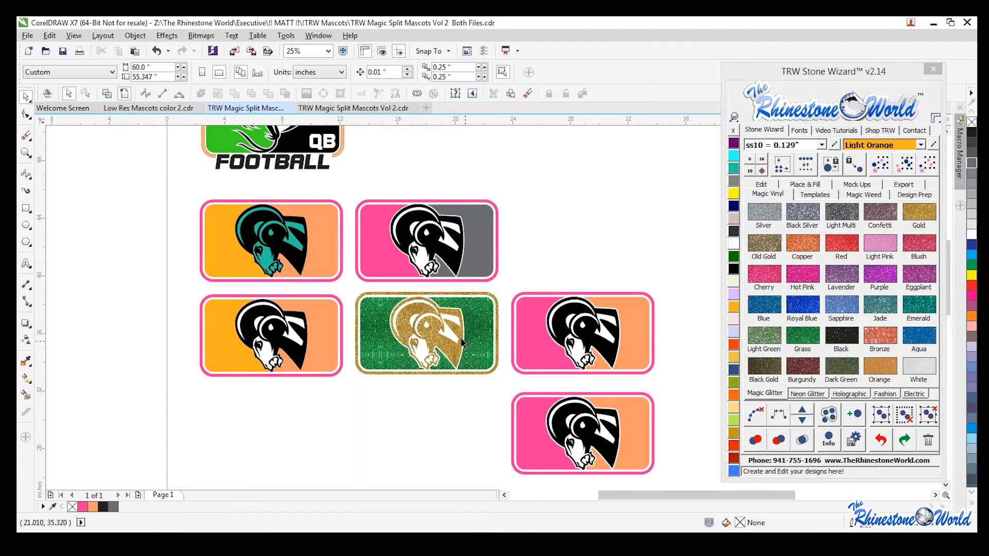
Step: Fill the pink background half and the ram of the neighbouring badge copy with Gold glitter
scroll(456, 337, "up", 2)
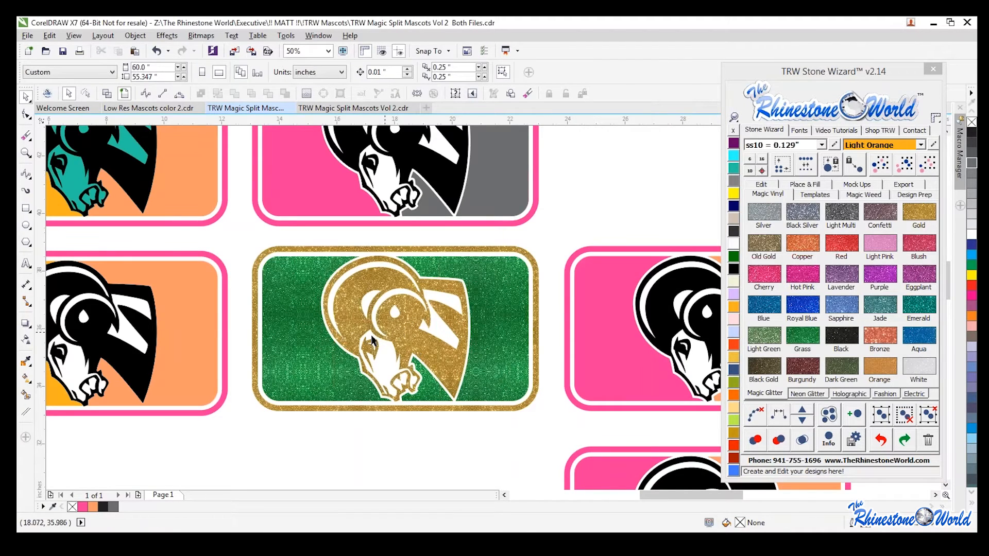
scroll(567, 351, "down", 2)
scroll(567, 352, "up", 2)
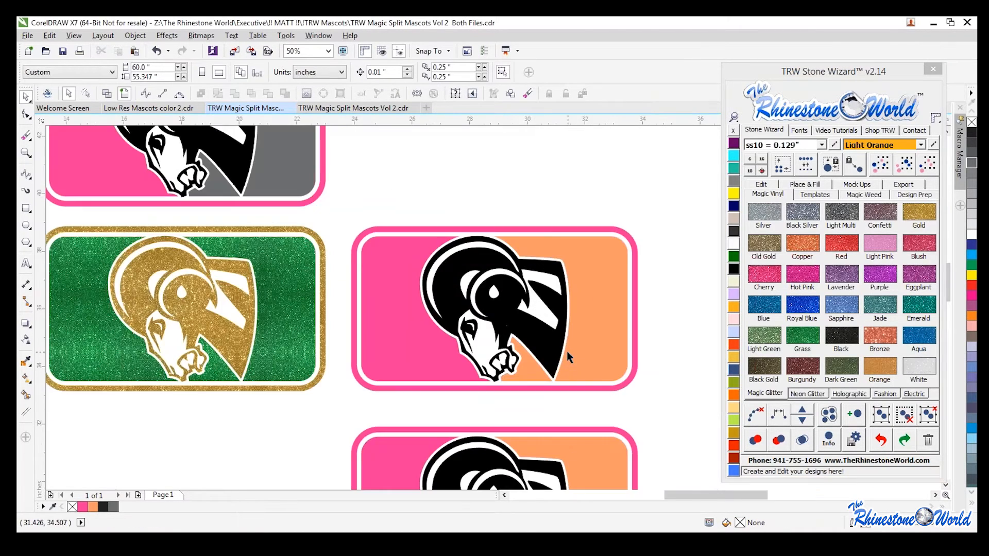
left_click(430, 360)
left_click(922, 219)
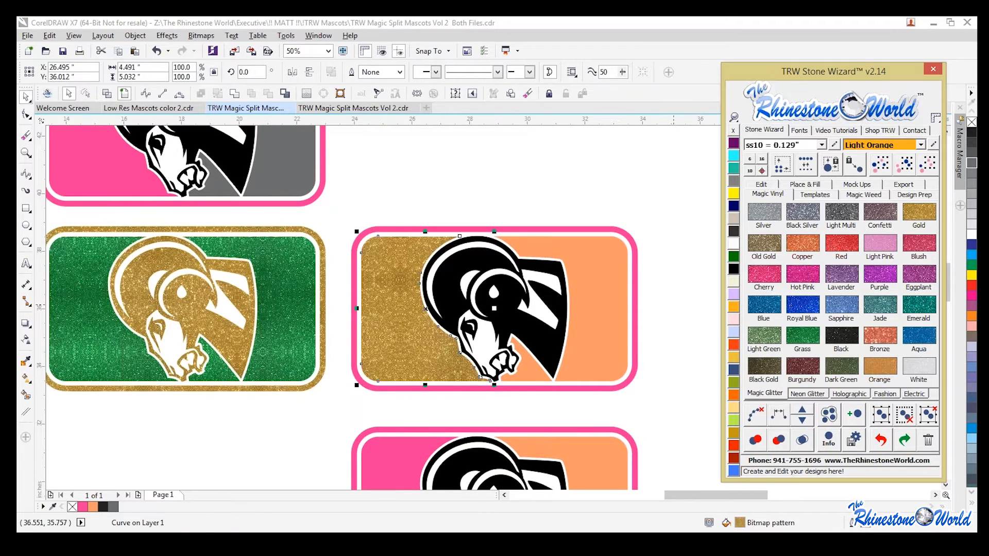
left_click(544, 356)
left_click(912, 212)
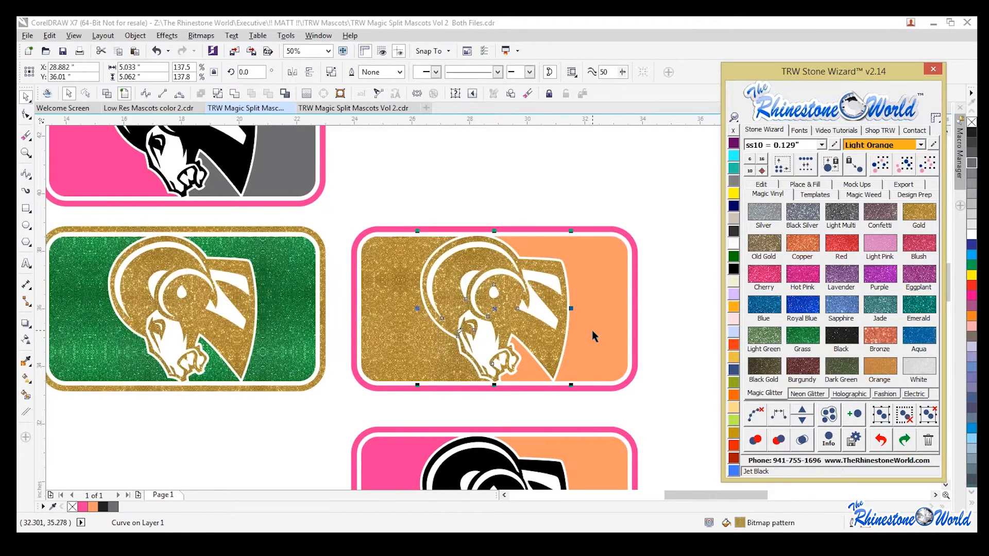
Step: Fill the orange background half and the outer border of the same badge copy with Grass glitter
left_click(592, 329)
left_click(806, 335)
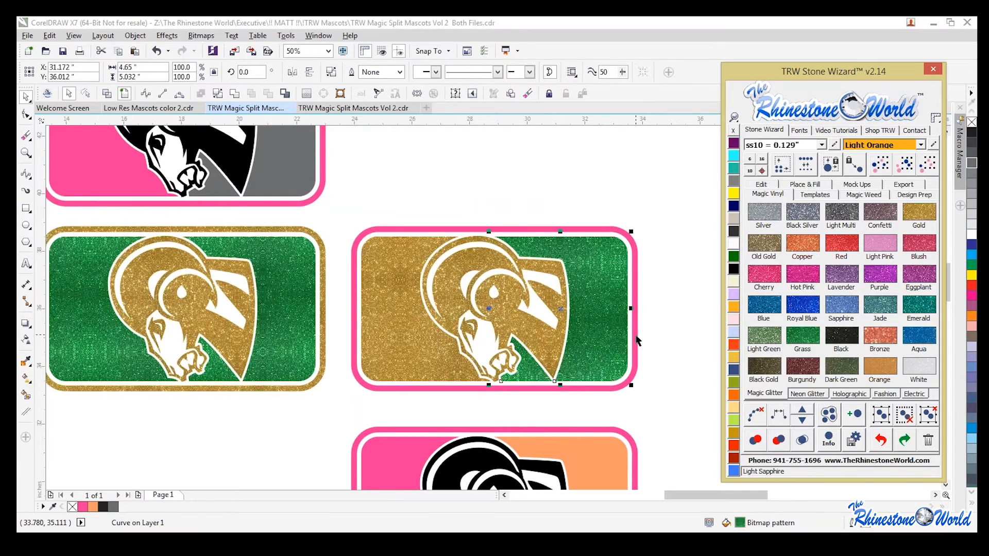
right_click(793, 334)
left_click(677, 341)
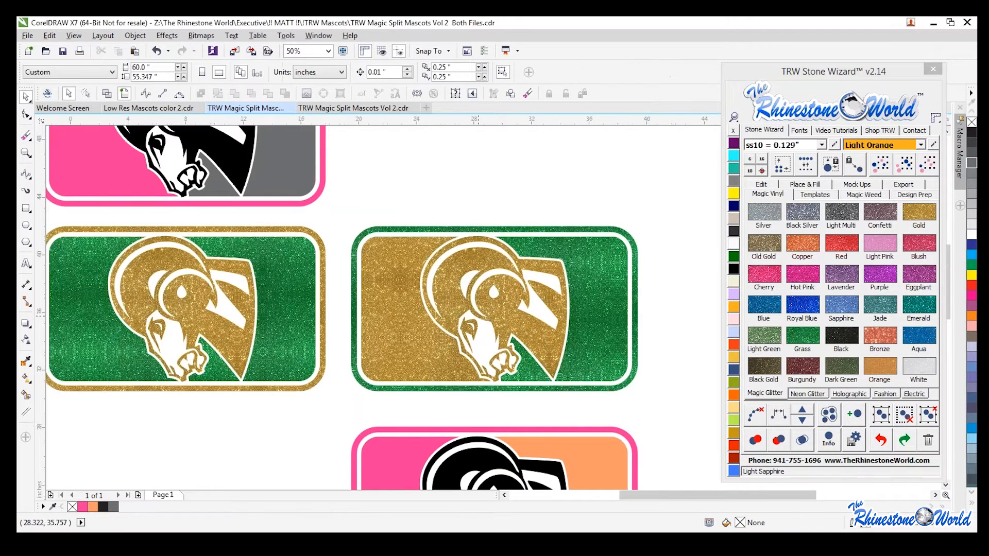
Step: Fill the lower pink-and-orange badge's ram with Black glitter and its orange background half with Grass glitter
scroll(494, 367, "down", 2)
scroll(494, 367, "up", 1)
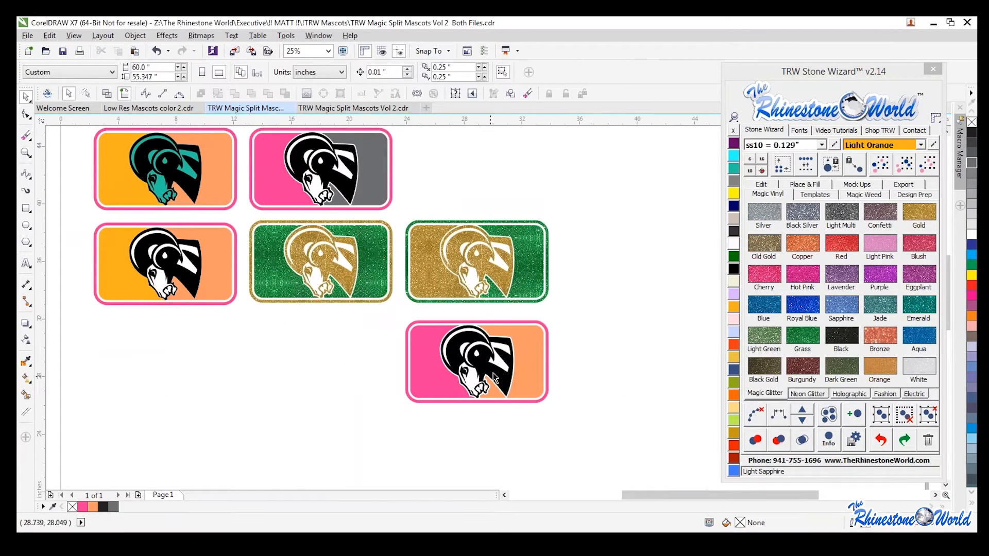
scroll(468, 366, "up", 1)
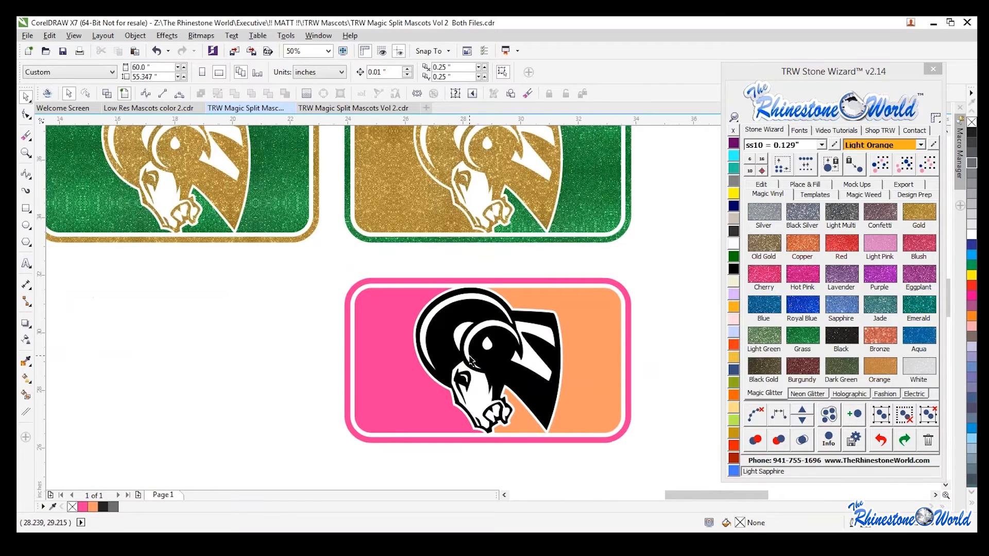
left_click(452, 384)
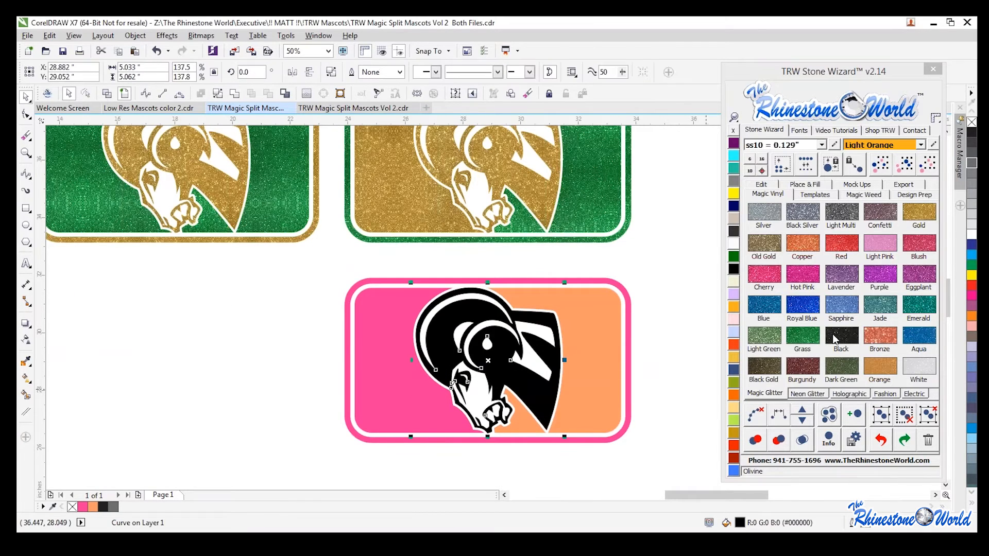
left_click(841, 342)
left_click(604, 387)
left_click(803, 336)
Step: Fill the same badge's pink background half with Gold glitter and its outer border with Black glitter
left_click(447, 395)
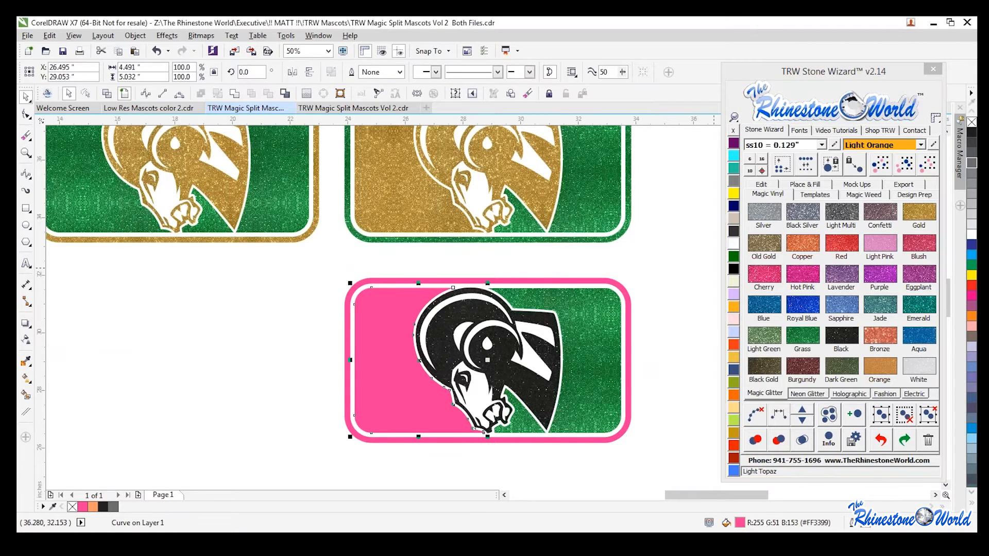
left_click(919, 213)
left_click(625, 352)
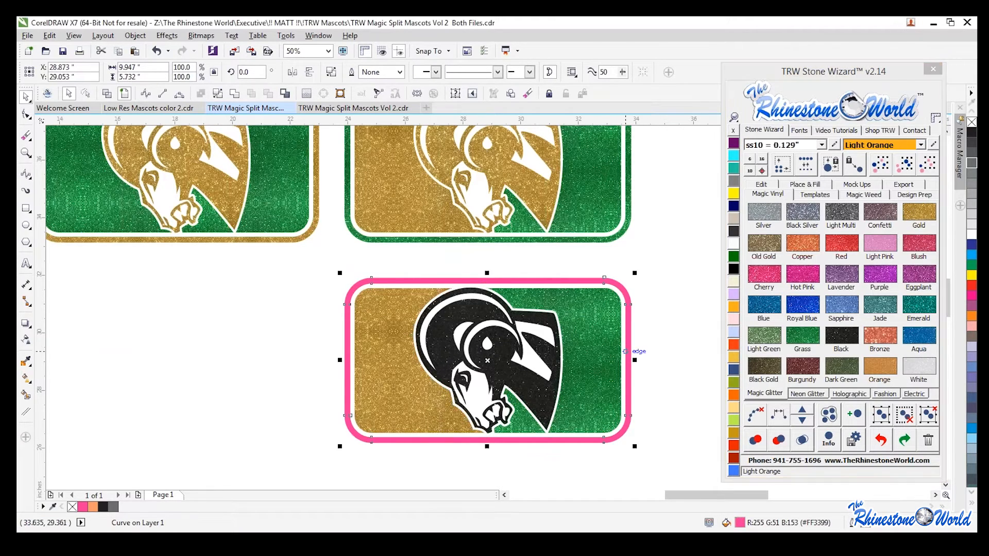
left_click(830, 338)
left_click(667, 377)
Step: Compare the black-bordered glitter badge with the other glitter badges and the solid-coloured ram badges
scroll(497, 330, "down", 2)
scroll(523, 347, "up", 2)
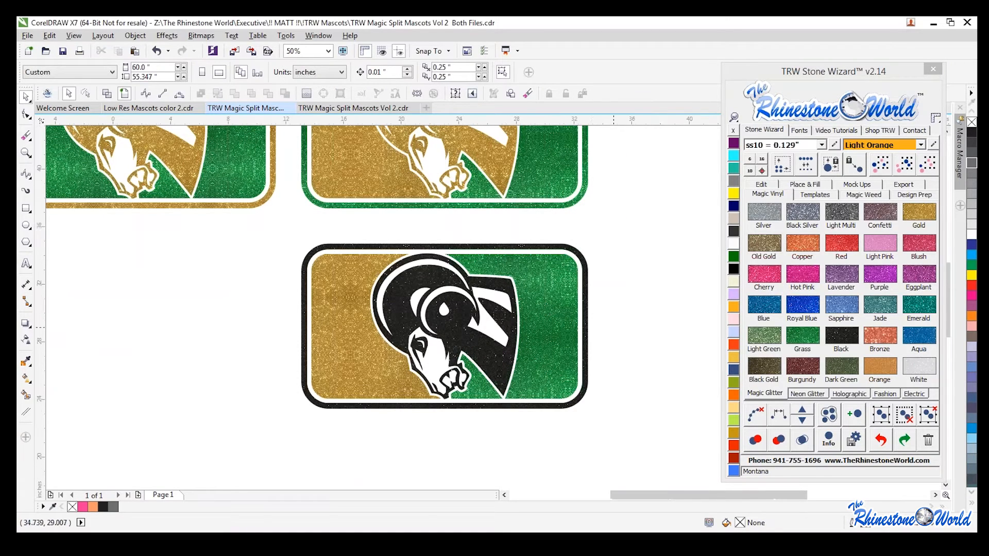
scroll(621, 327, "down", 2)
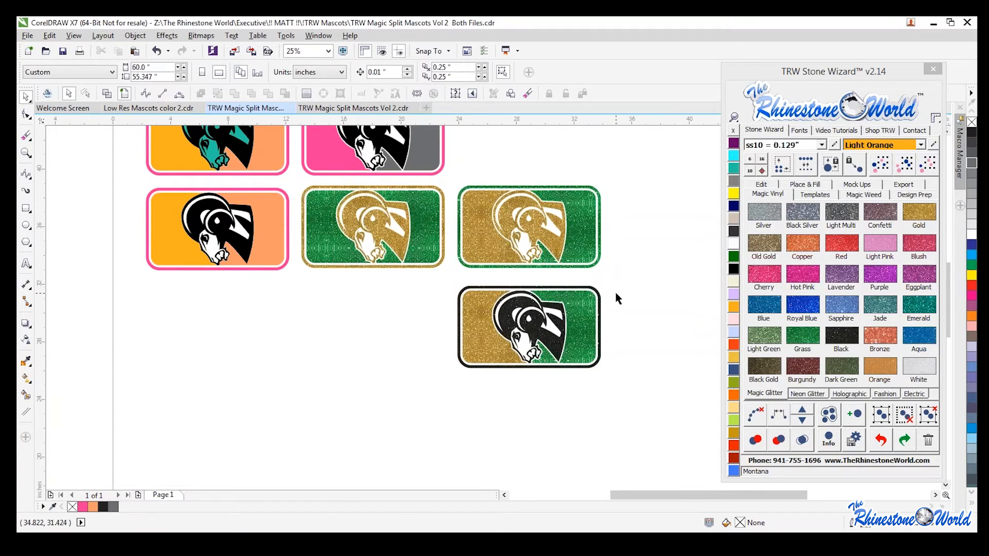
scroll(516, 323, "up", 2)
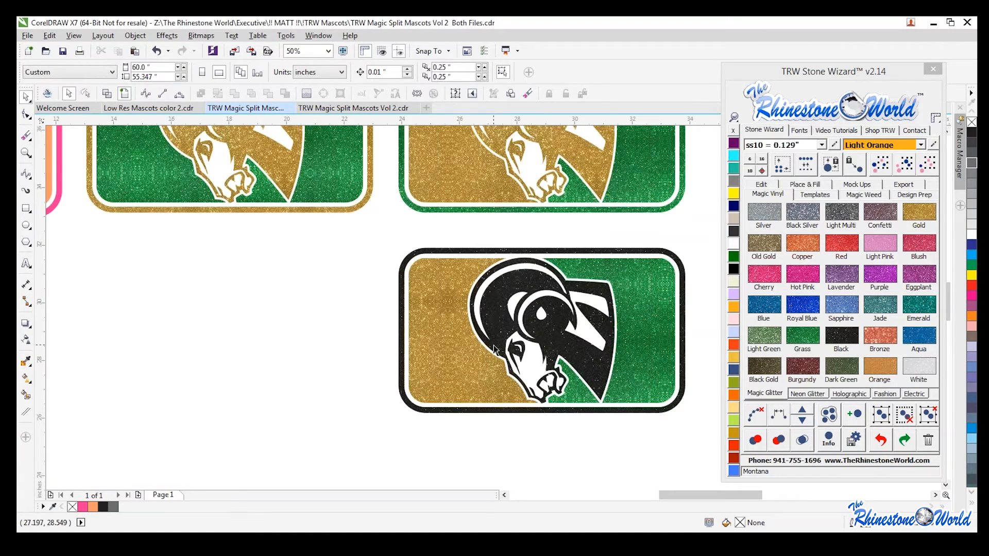
scroll(502, 387, "down", 1)
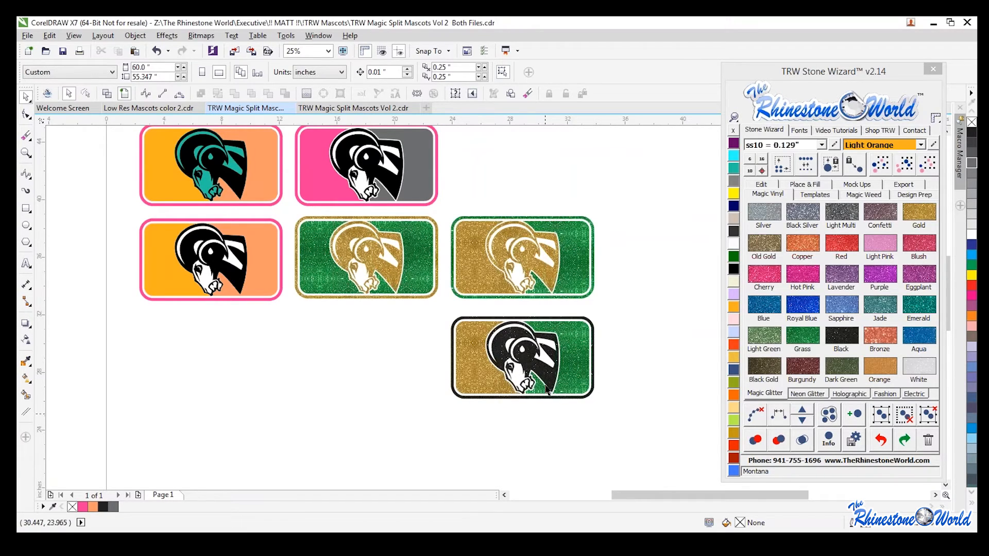
scroll(283, 355, "down", 1)
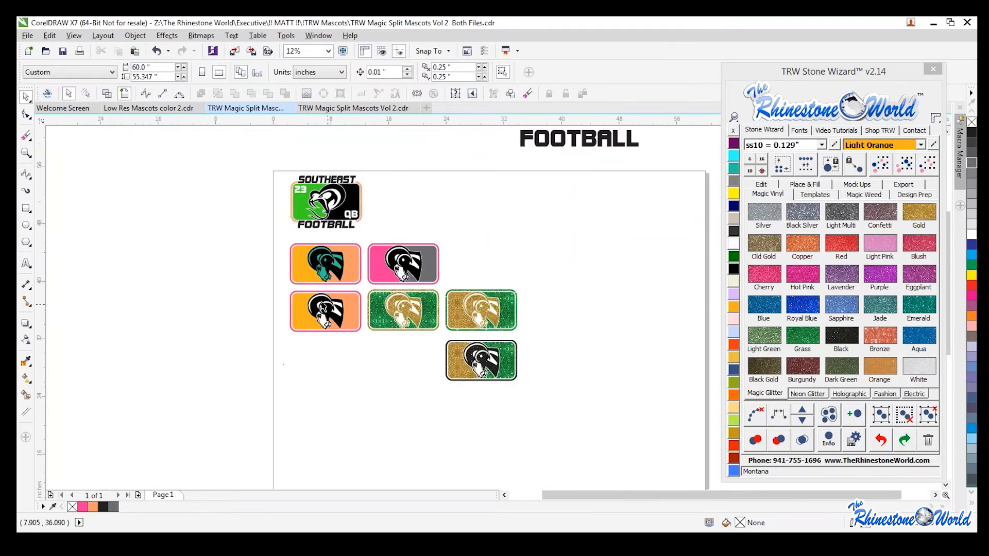
scroll(315, 304, "up", 1)
scroll(298, 298, "up", 1)
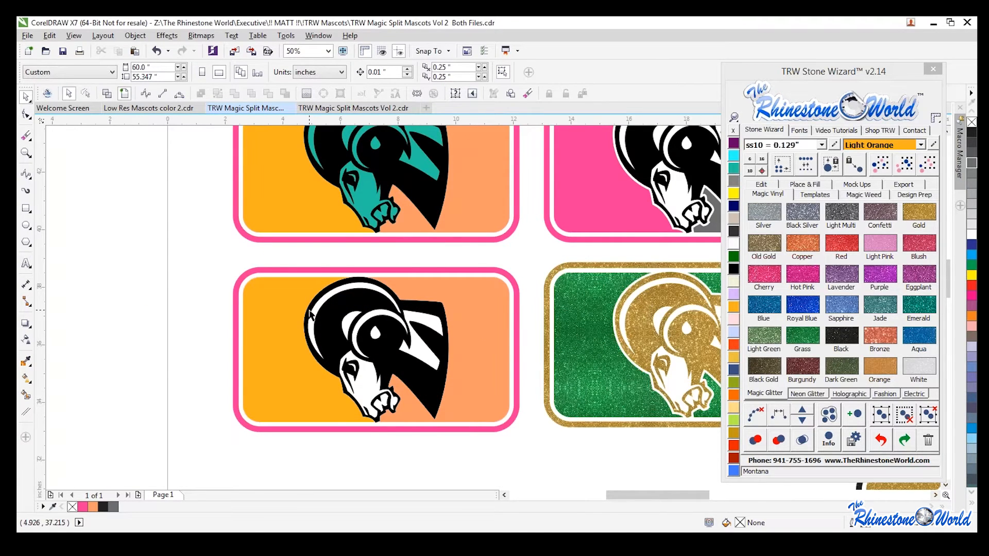
Step: Draw a rectangle about 7.86 by 1.05 inches overlapping the upper border of the amber-and-orange badge with the black ram
scroll(311, 314, "down", 1)
scroll(334, 304, "up", 1)
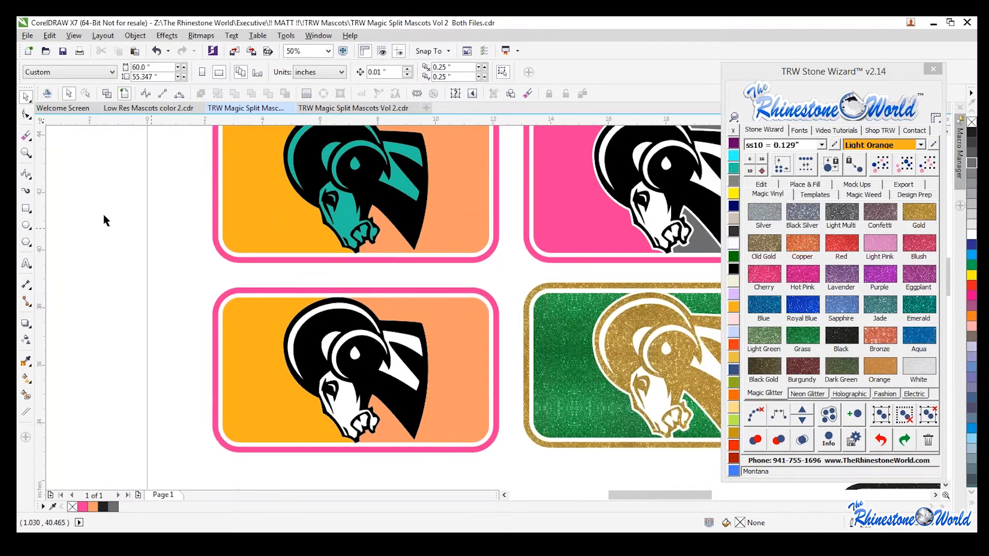
left_click(25, 209)
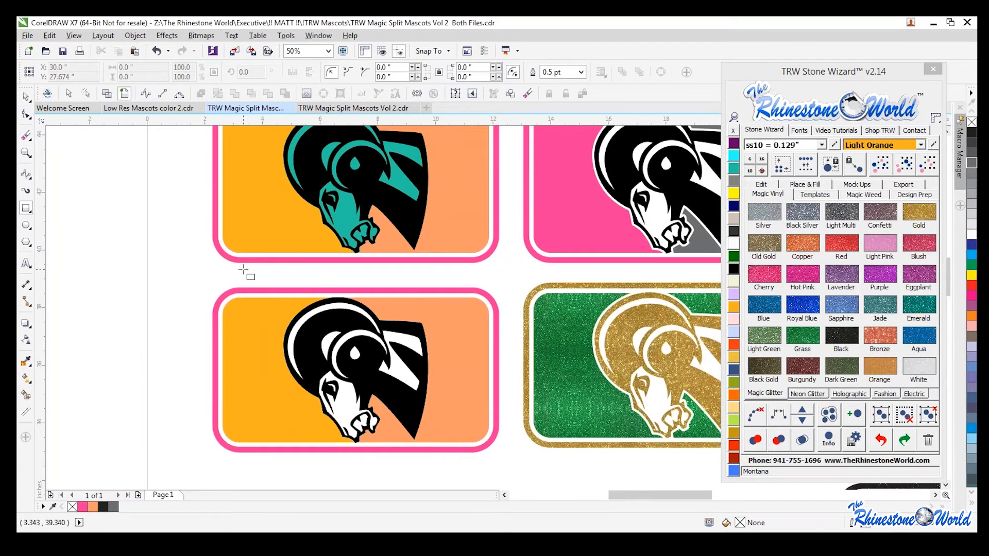
left_click_drag(239, 264, 469, 293)
Step: Move the amber-and-orange badge down clear of the rectangle and place the rectangle over the black-bordered badge's upper edge
left_click(27, 97)
left_click(155, 316)
scroll(178, 302, "down", 1)
left_click_drag(177, 273, 352, 394)
left_click_drag(203, 317, 190, 368)
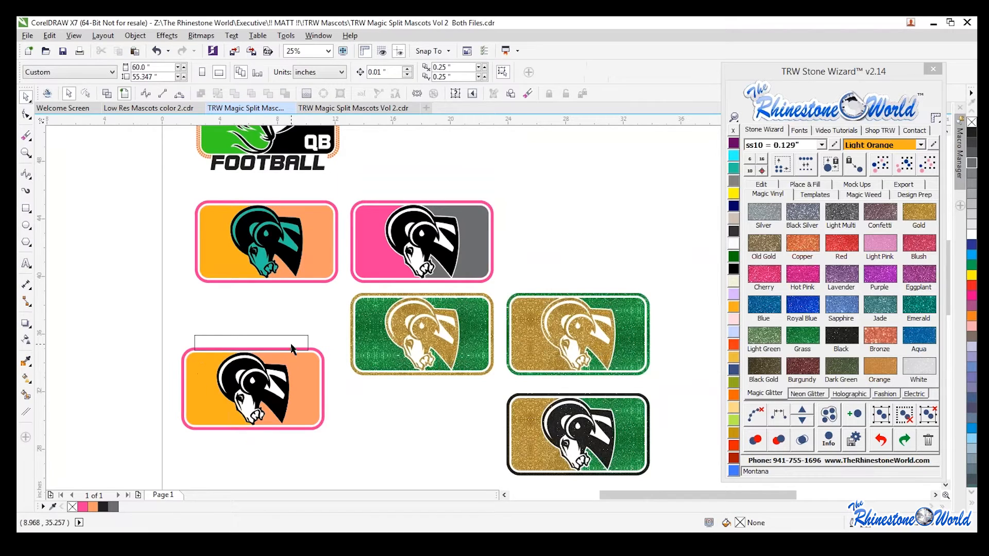
left_click_drag(291, 346, 619, 387)
left_click(625, 480)
Step: Reposition the rectangle in the gap between the green-bordered badge and the black-bordered badge
scroll(626, 478, "up", 5)
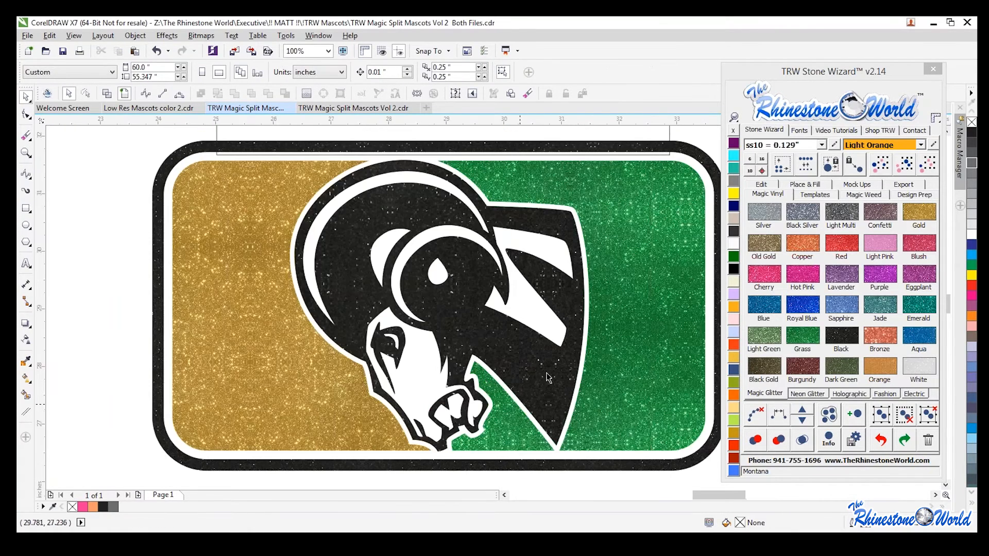
scroll(466, 378, "down", 5)
scroll(381, 294, "up", 5)
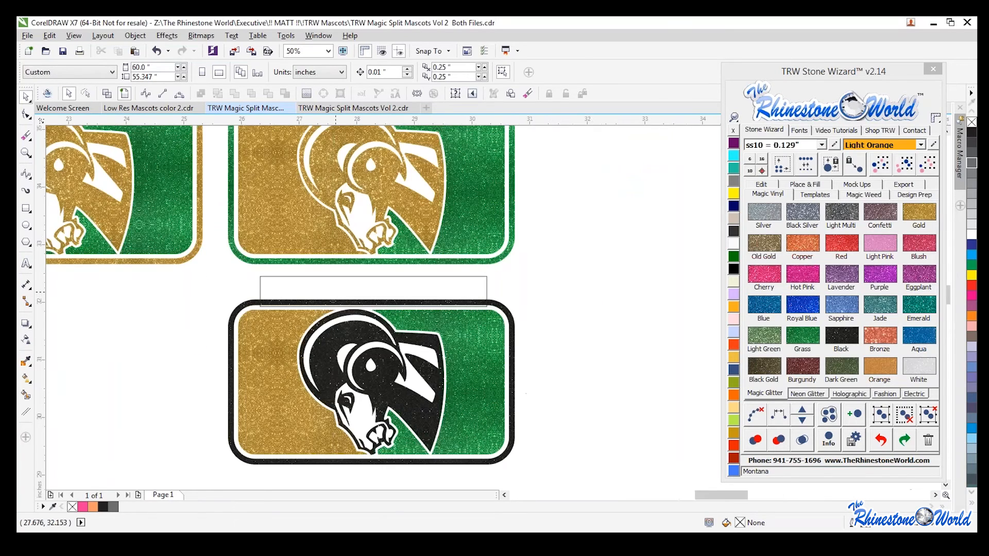
left_click_drag(381, 295, 379, 293)
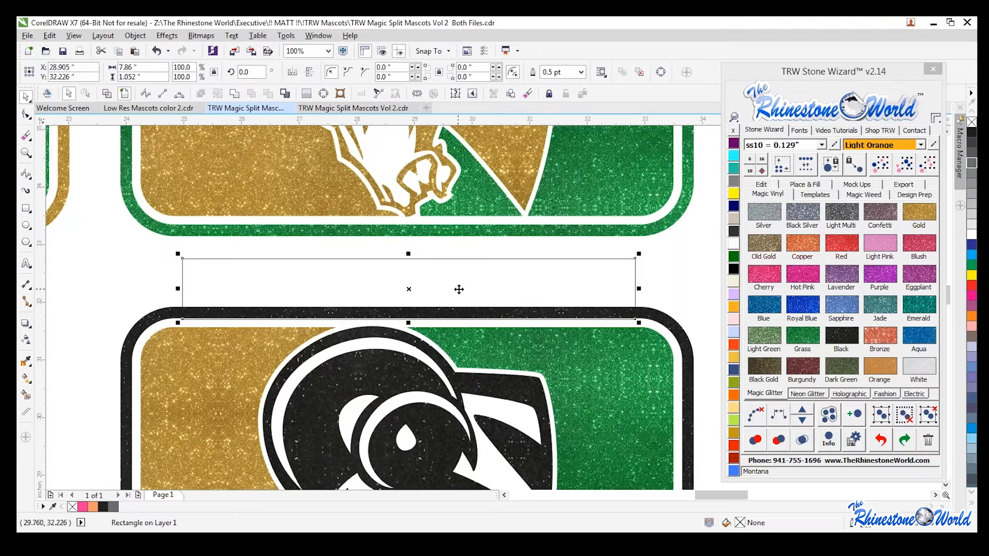
left_click_drag(460, 290, 462, 272)
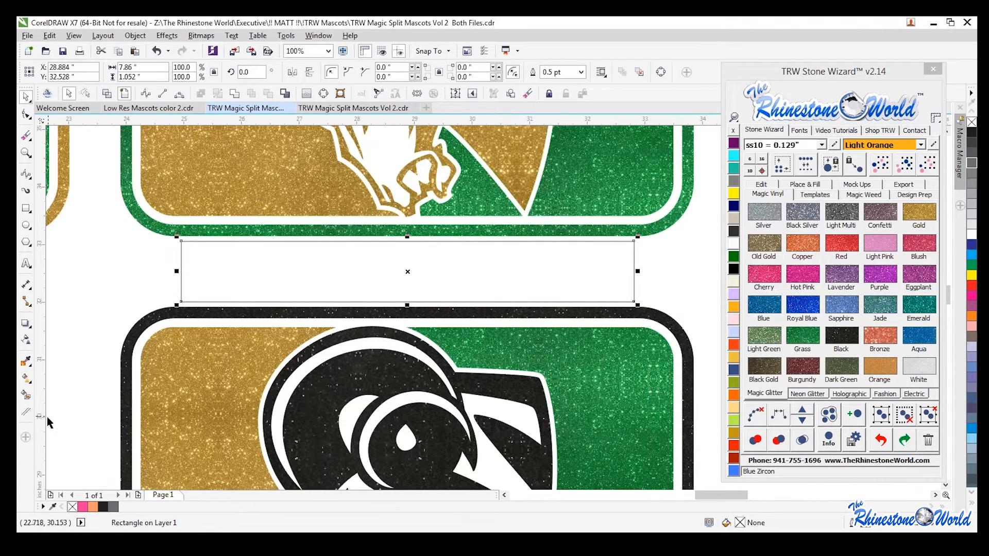
Step: Create a pink copy of the rectangle with Smart Fill and shift it off the original outline
left_click(26, 395)
left_click(250, 287)
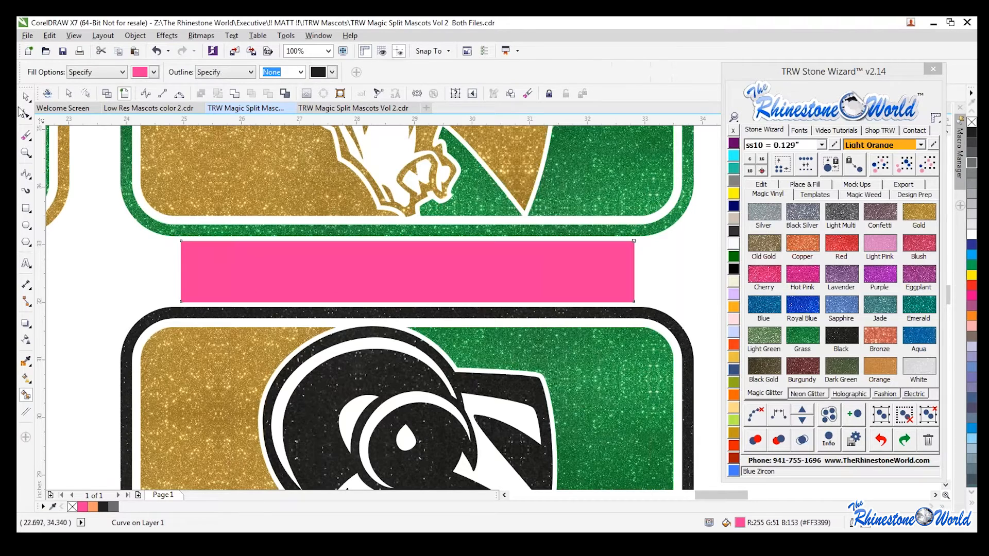
left_click(26, 96)
left_click_drag(180, 282, 122, 295)
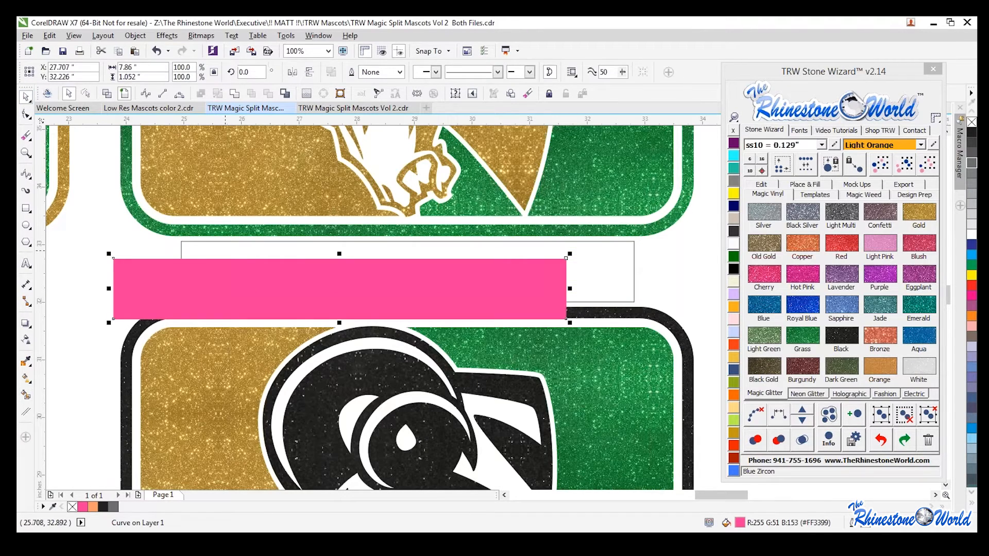
Step: Delete the unfilled rectangle and centre the pink bar in the gap above the black-bordered badge
left_click(189, 242)
key("Delete")
left_click_drag(327, 290, 408, 273)
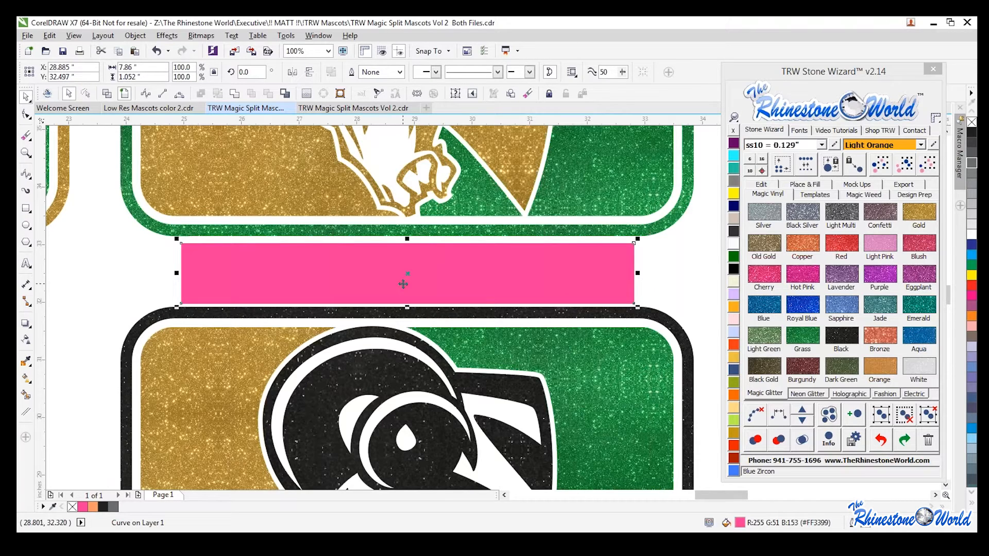
scroll(323, 277, "down", 2)
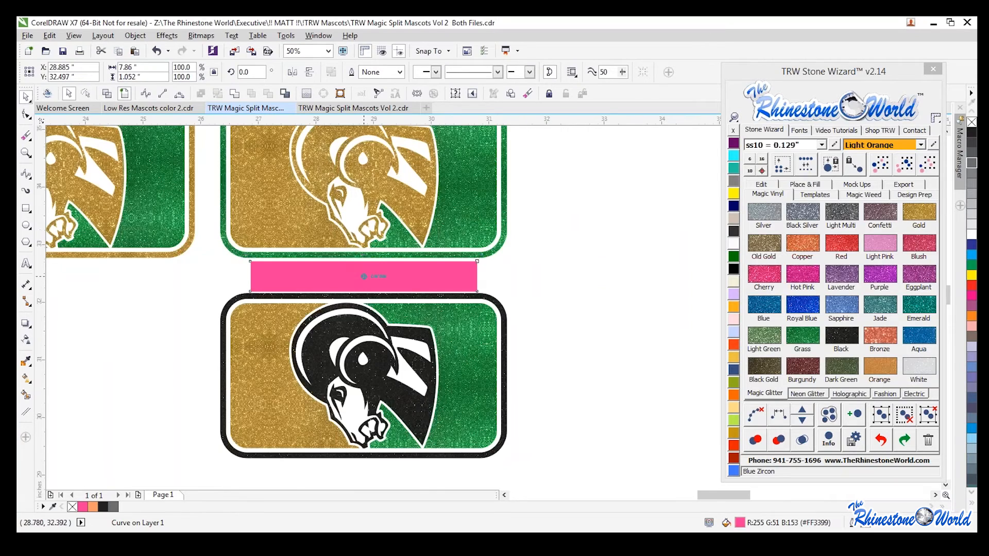
scroll(361, 278, "up", 2)
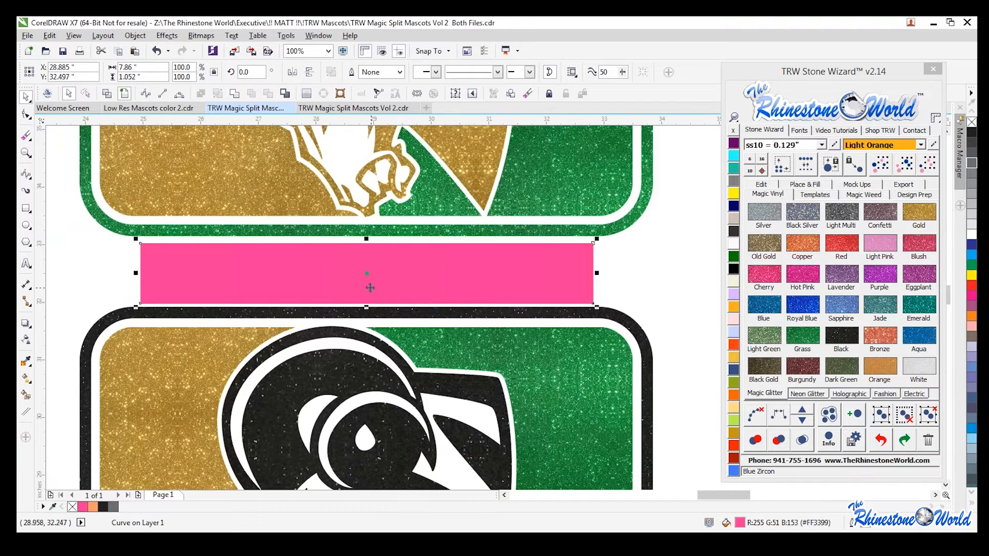
Step: Add a new envelope in Straight Line mode to the pink bar
left_click_drag(900, 74, 844, 73)
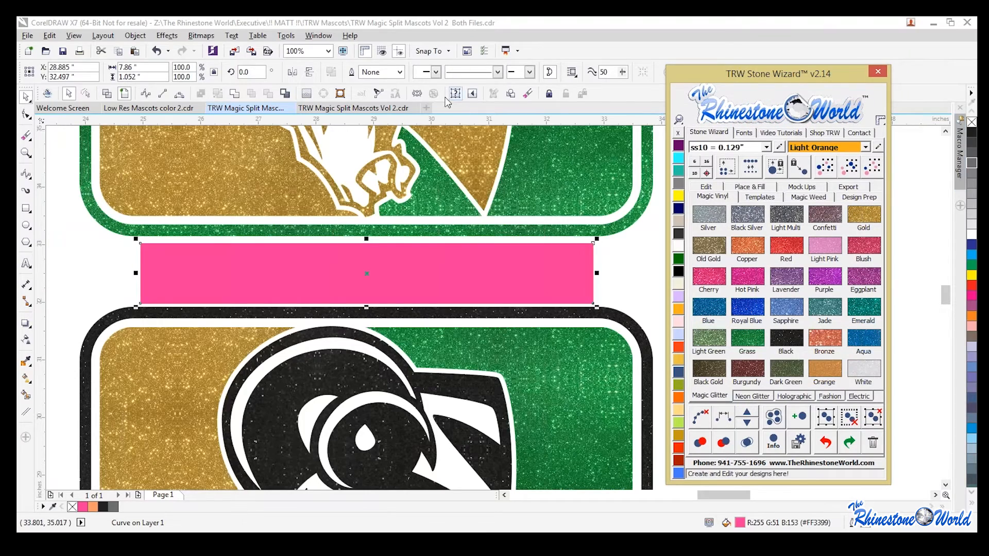
left_click(417, 94)
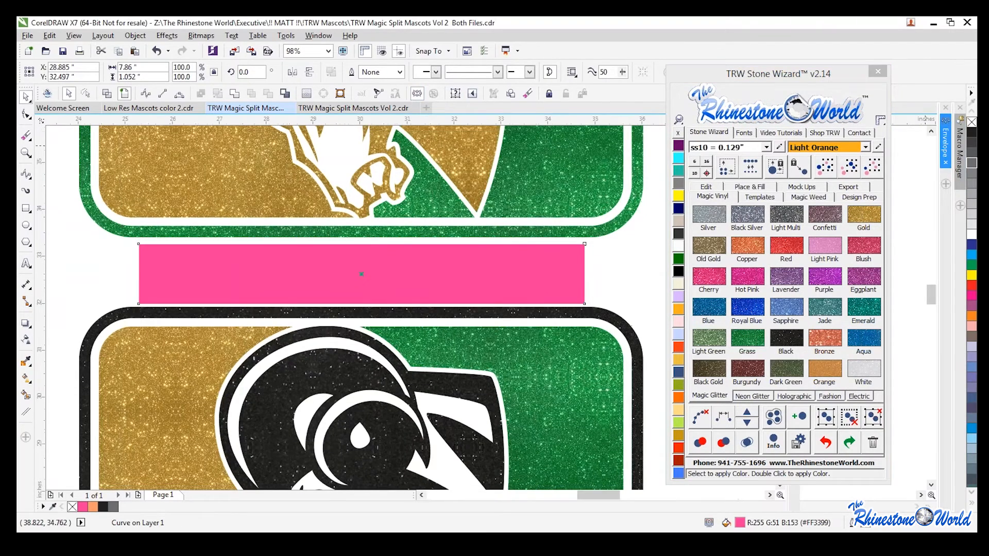
left_click_drag(832, 84, 725, 83)
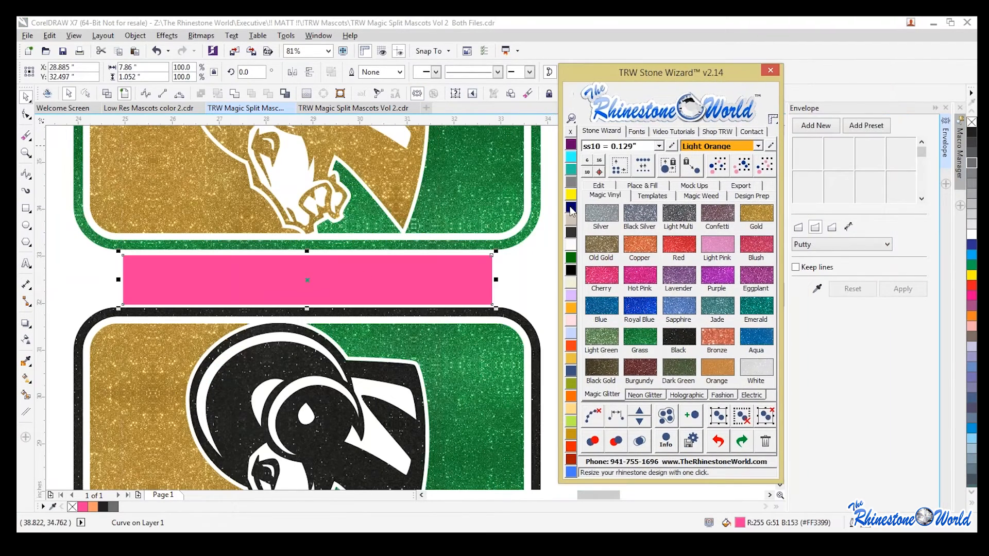
left_click(798, 227)
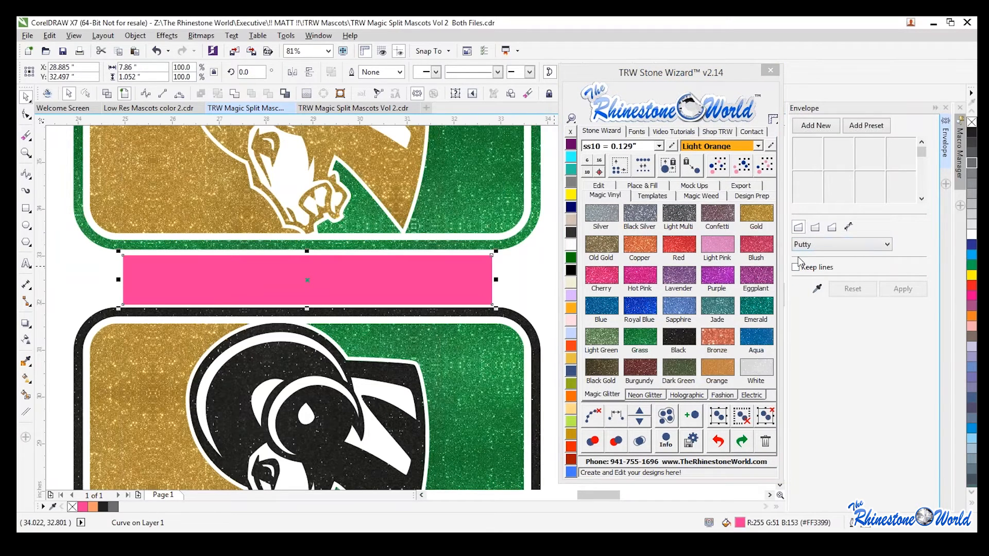
left_click(821, 130)
Step: Slant the pink bar into a parallelogram by shifting its upper envelope nodes to the right, then finish envelope editing
left_click_drag(496, 258, 502, 254)
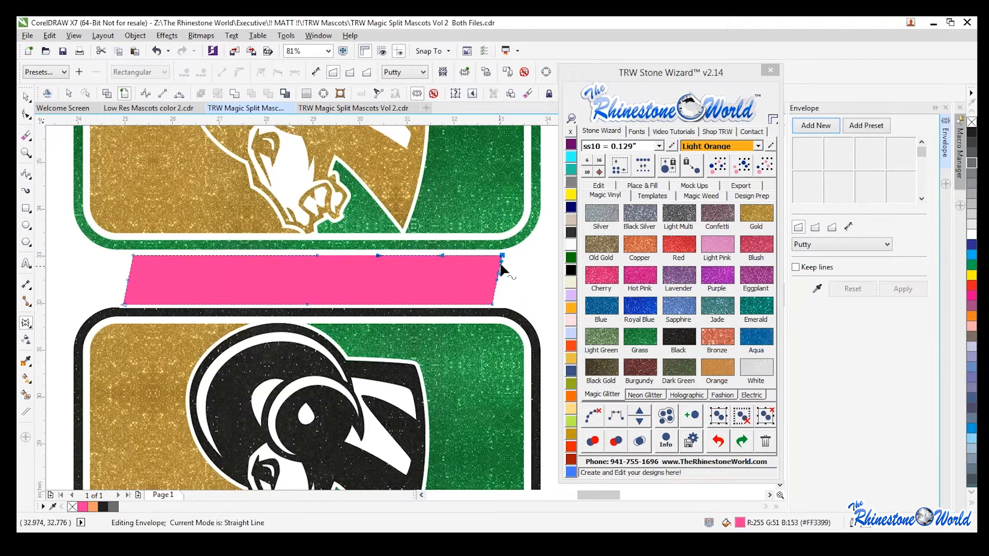
scroll(505, 265, "up", 2)
scroll(505, 265, "down", 3)
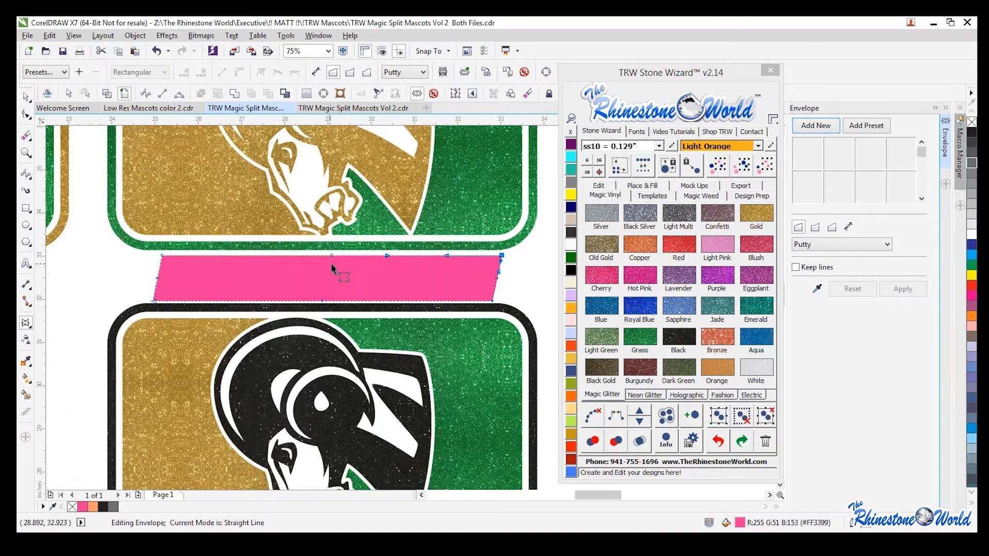
left_click(26, 96)
key("Escape")
Step: Move the slanted pink bar down so it overlaps the black-bordered badge's upper border
left_click(281, 296)
left_click_drag(296, 290, 296, 302)
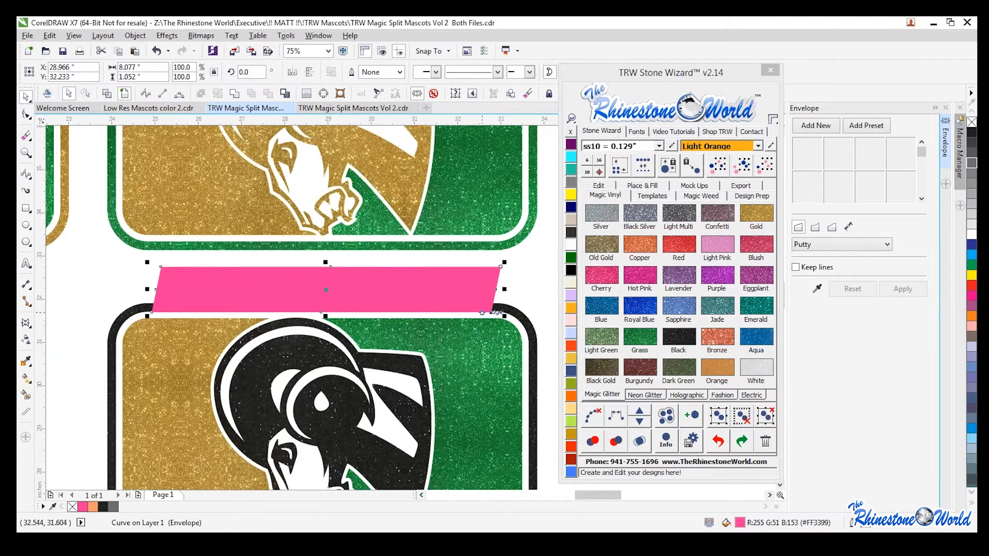
scroll(363, 297, "up", 1)
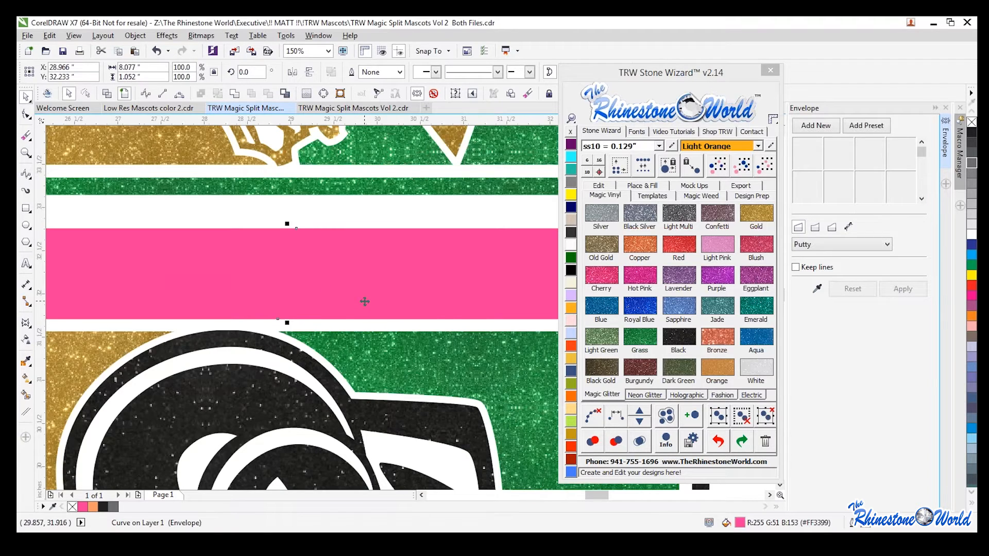
scroll(372, 299, "down", 2)
scroll(379, 297, "up", 1)
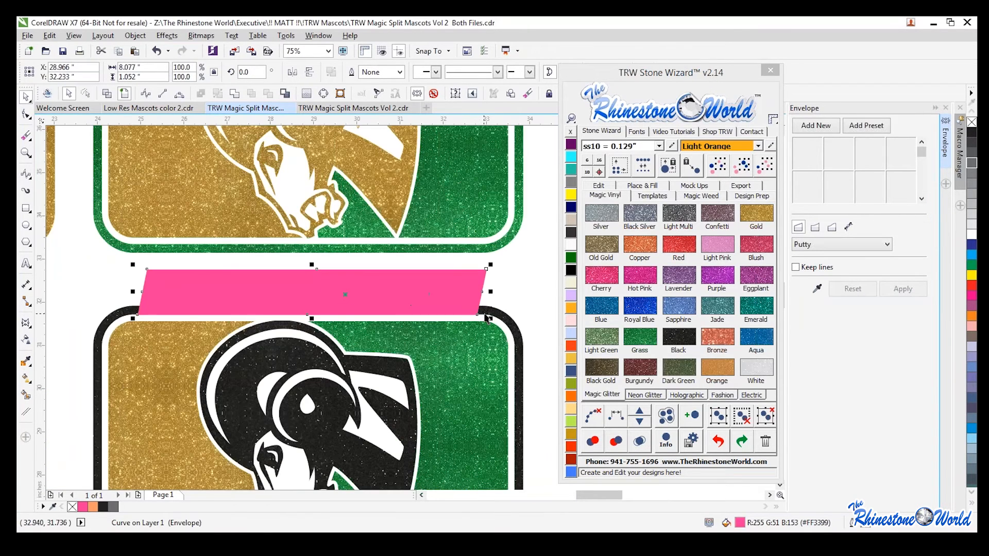
Step: Fill the Black glitter badge's outer border with solid Jet Black
left_click(517, 363)
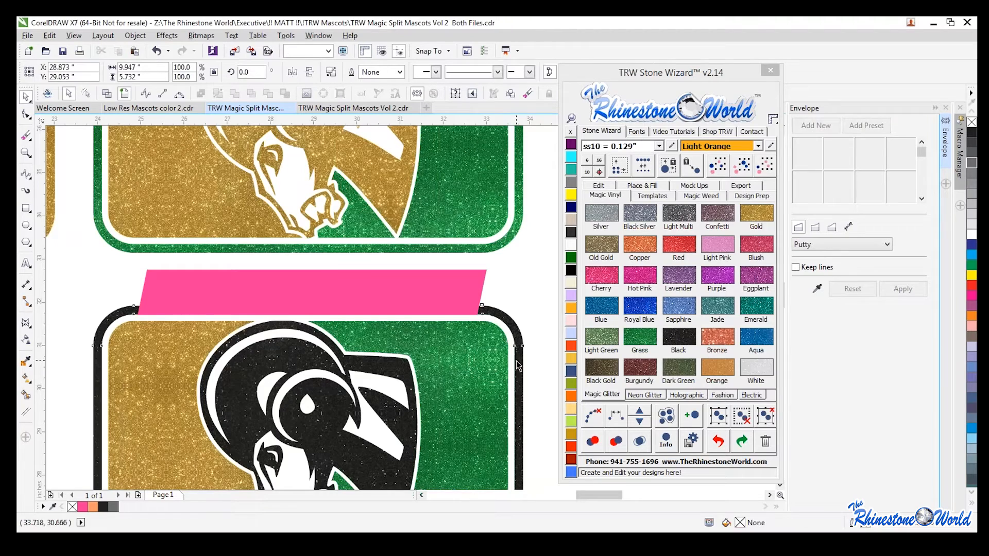
left_click(569, 270)
left_click(536, 345)
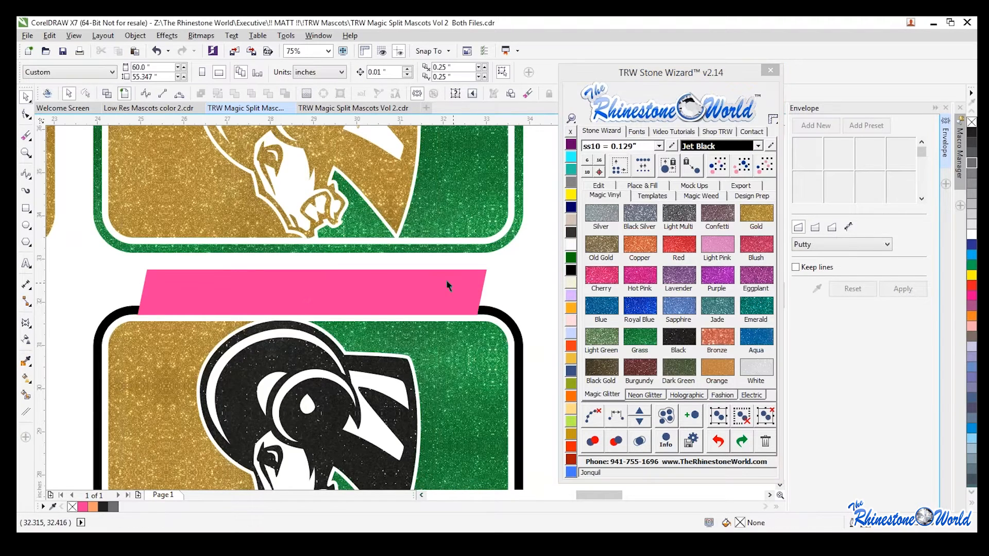
Step: Create one outside island around the slanted pink bar with 0.06 contour spacing
left_click(439, 293)
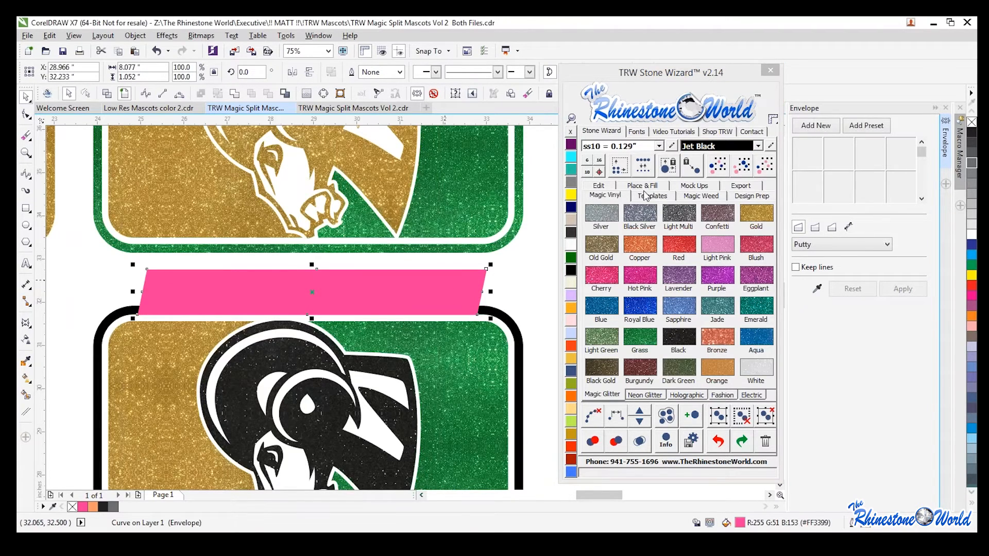
left_click(642, 185)
type("6")
left_click(746, 215)
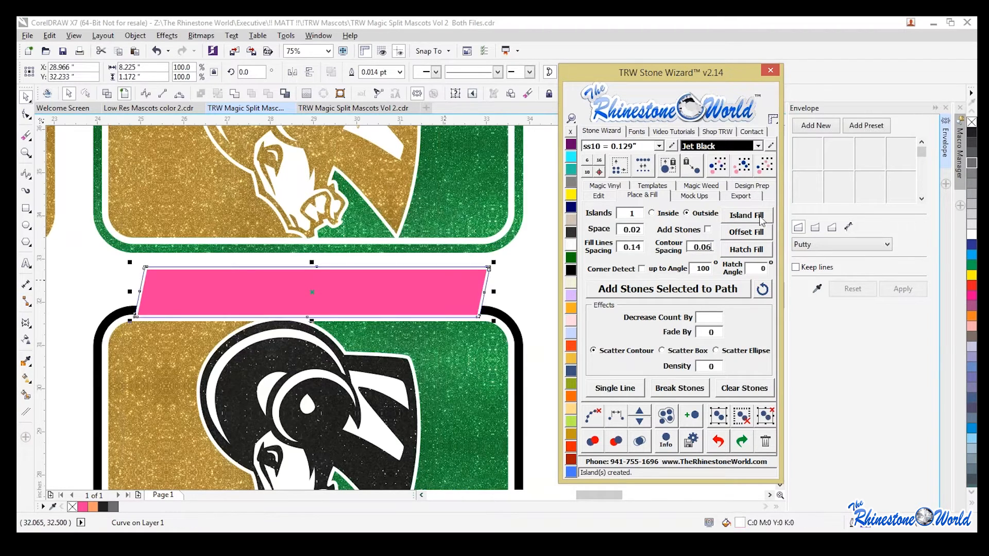
Step: Trim the badge's black border with the island outline around the pink bar, then check the cut by moving the bar away and undoing the move
left_click(511, 292)
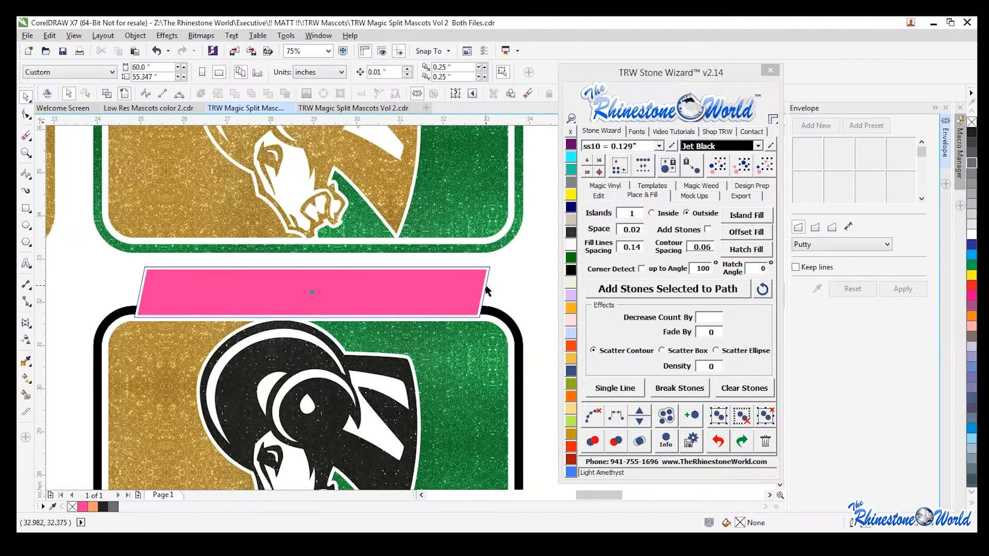
left_click(485, 289)
left_click(500, 317, "shift")
left_click(500, 316, "shift")
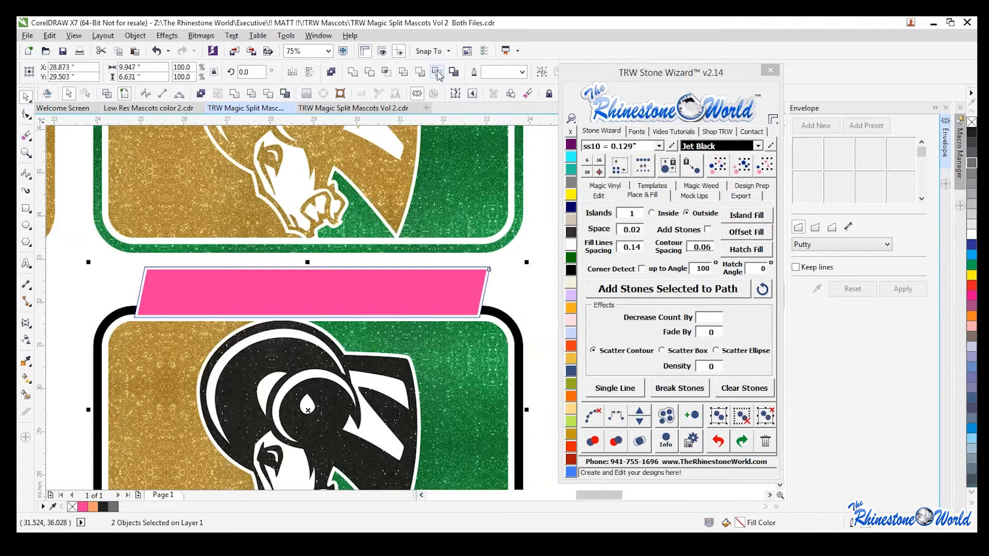
key("Escape")
left_click_drag(458, 303, 463, 273)
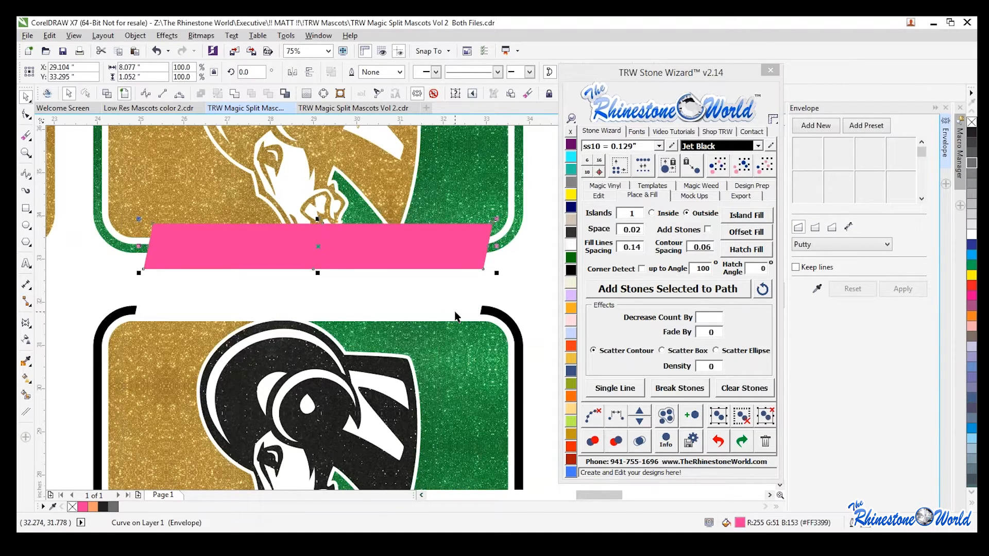
key("ctrl+z")
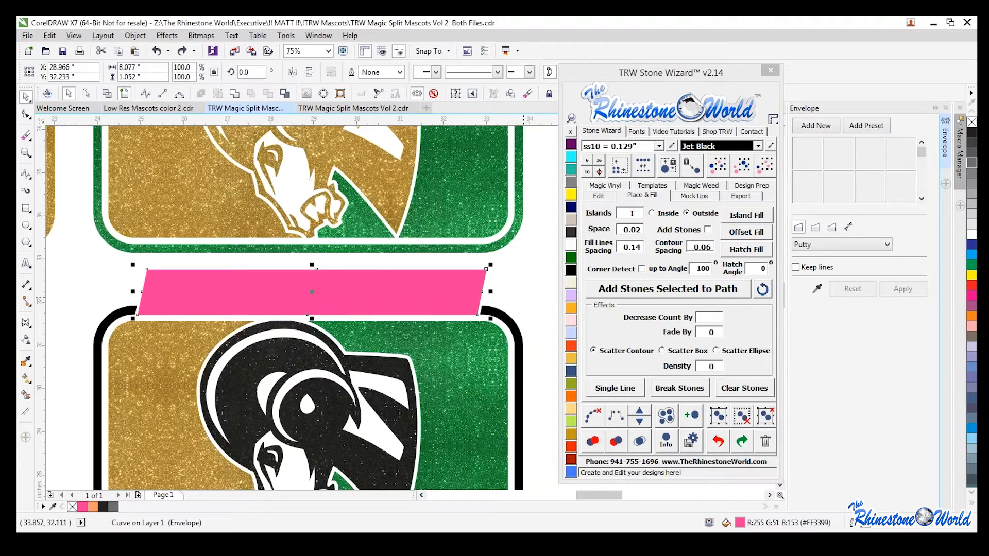
Step: Nudge the slanted pink bar down slightly to seat it in the gap in the upper border
left_click_drag(322, 304, 322, 306)
key("Down")
key("Down")
left_click(536, 300)
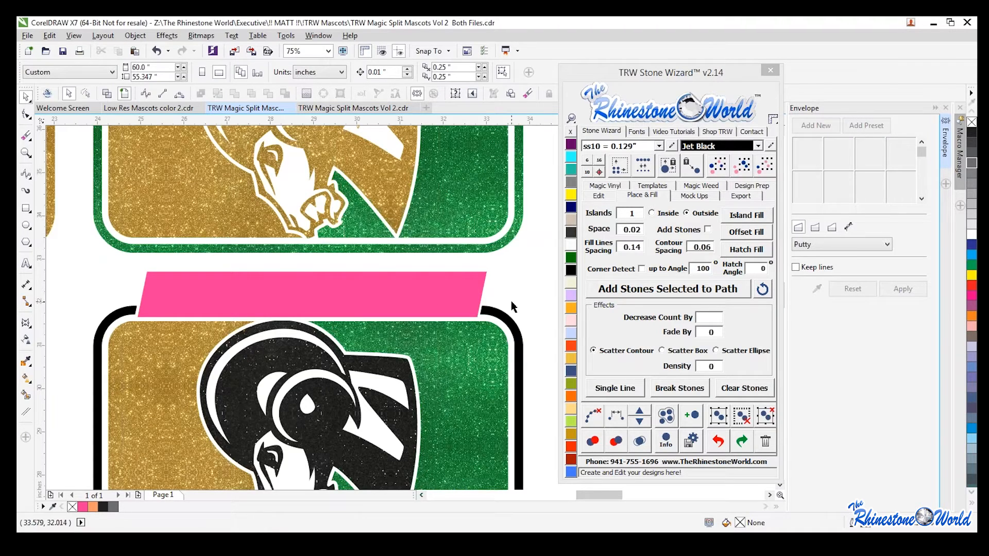
Step: Place a copy of the slanted pink bar straight below, overlapping the black-bordered badge's lower border
scroll(512, 306, "down", 1)
scroll(323, 315, "up", 1)
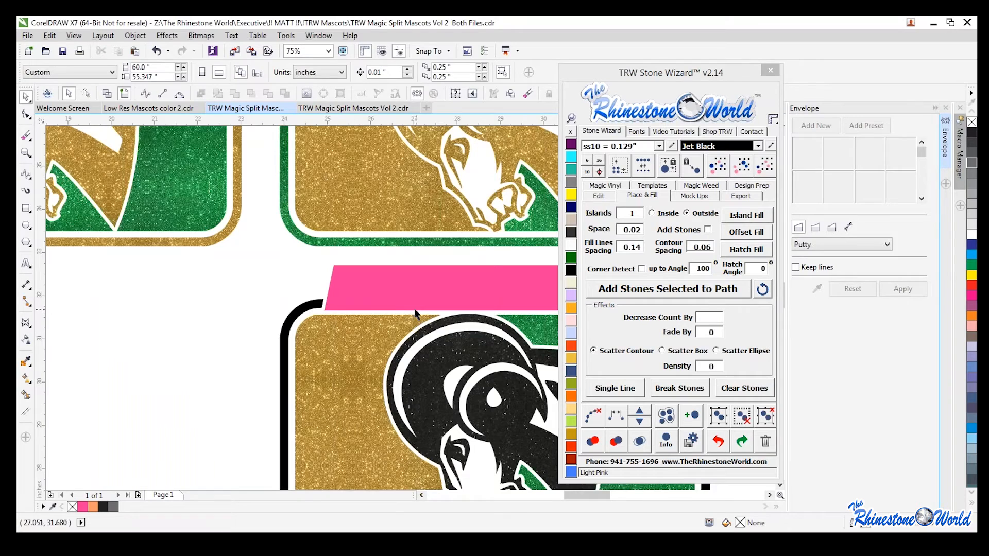
scroll(308, 306, "down", 1)
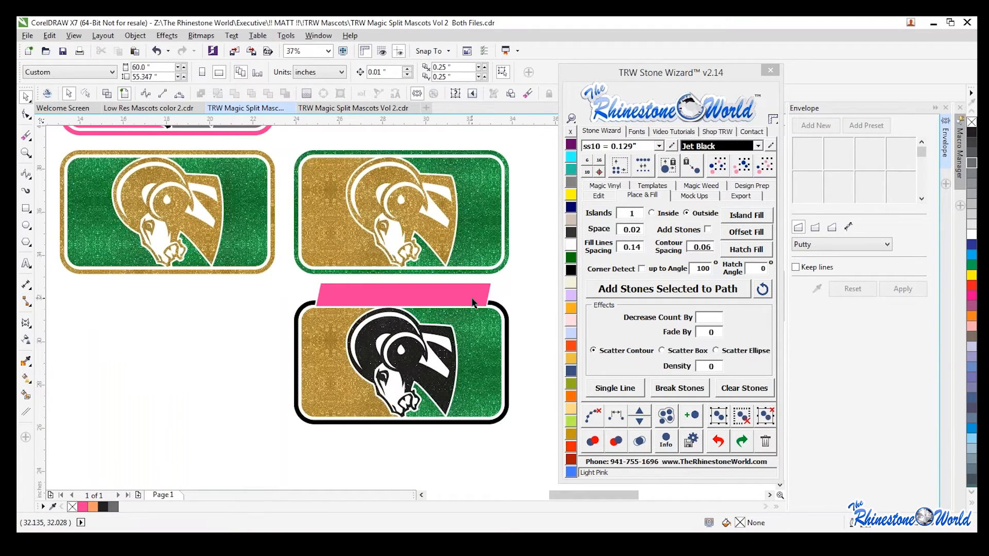
scroll(414, 471, "up", 1)
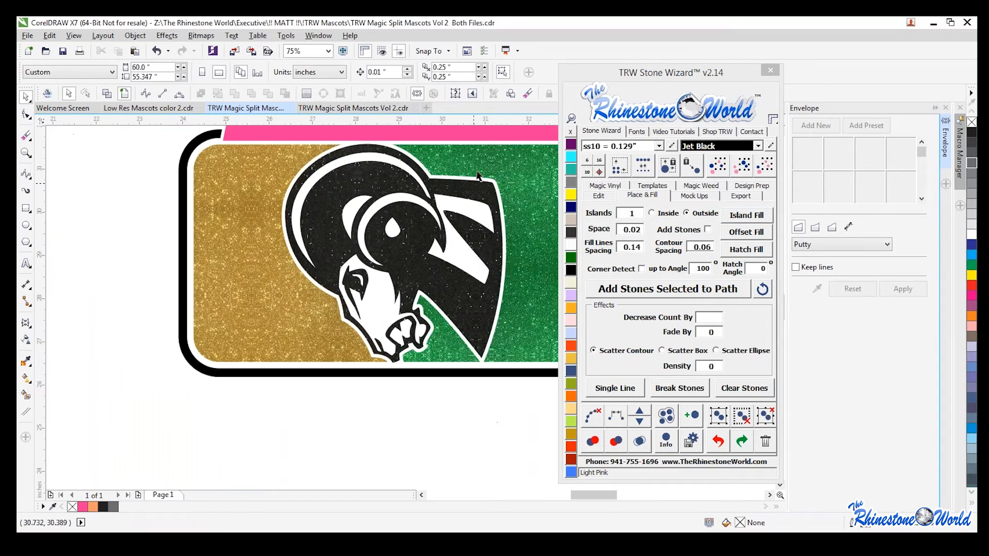
left_click_drag(719, 75, 855, 71)
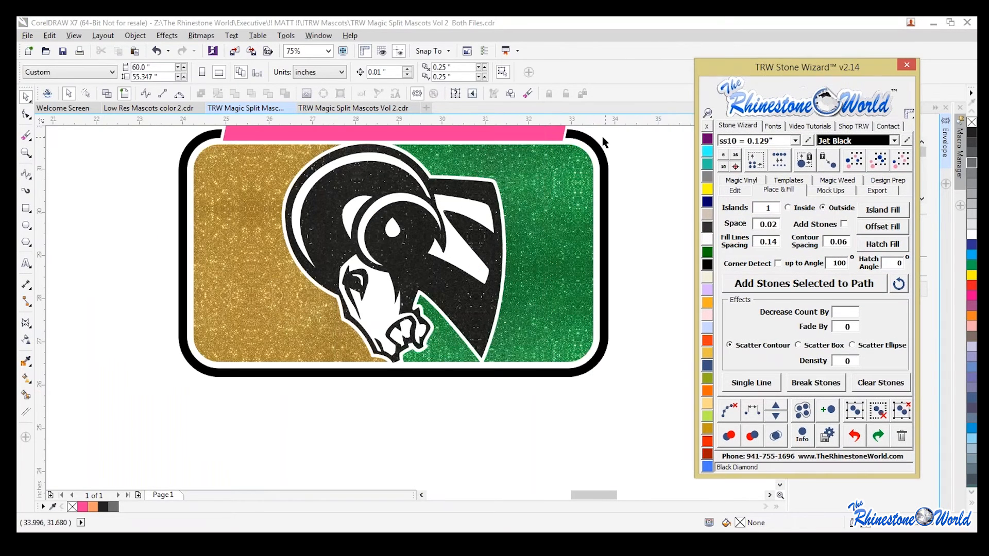
left_click_drag(541, 140, 519, 405)
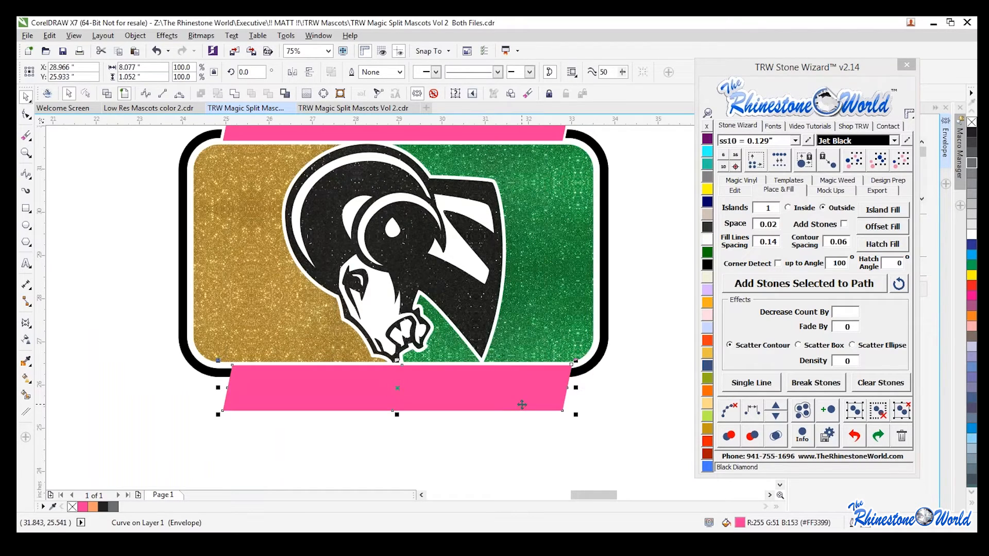
left_click(590, 371, "shift")
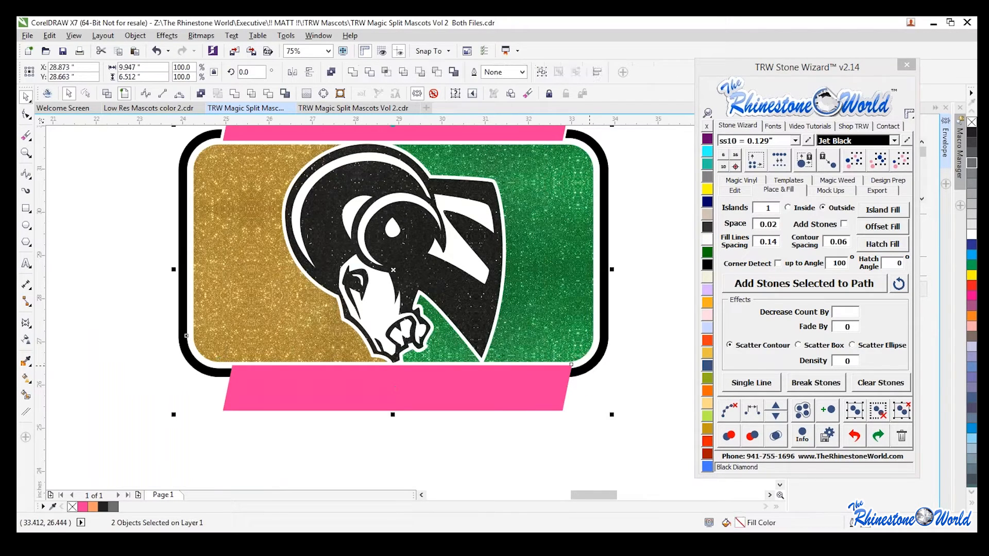
left_click(555, 389)
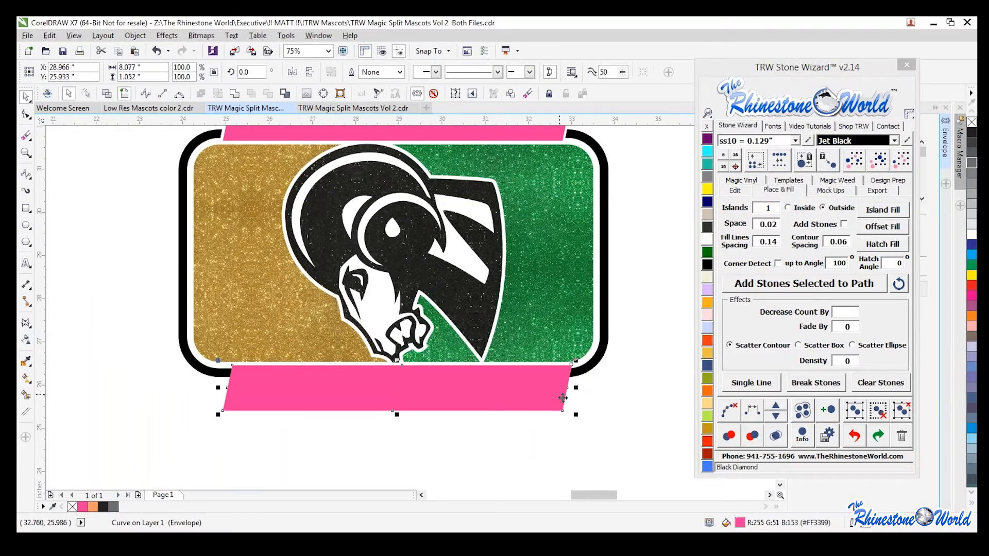
left_click(579, 428)
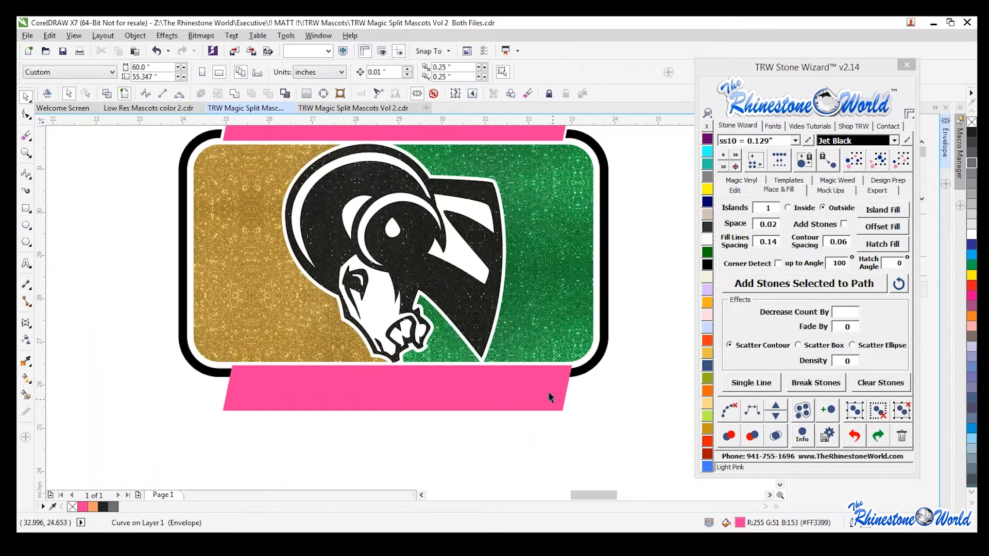
Step: Create an outside island around the lower pink bar and use it to trim the badge's black border
left_click(542, 393)
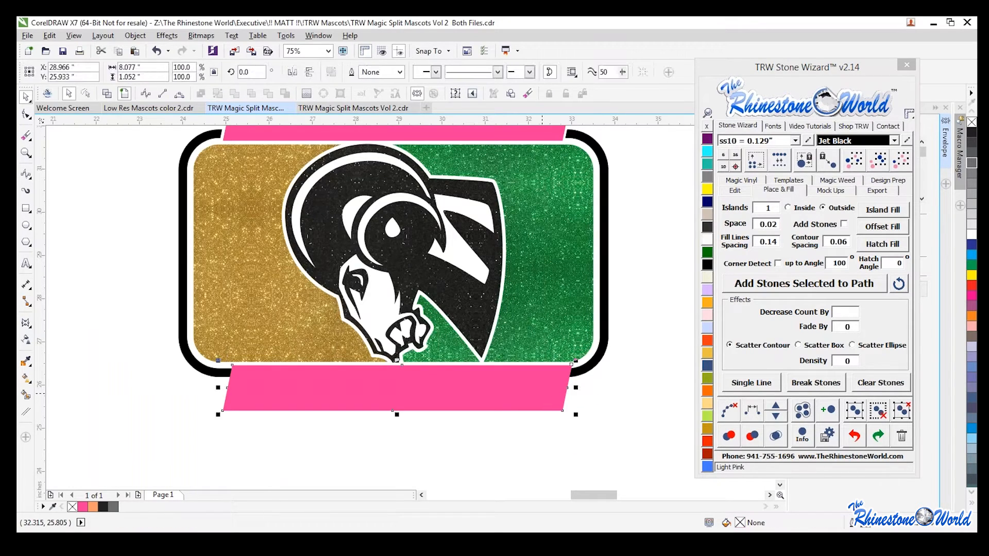
left_click(877, 215)
left_click(594, 365, "shift")
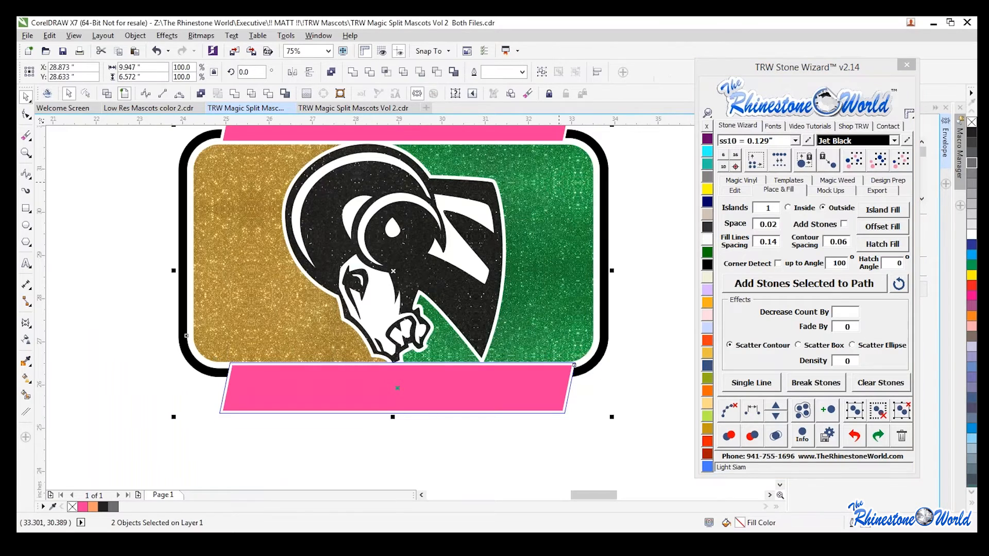
left_click(438, 73)
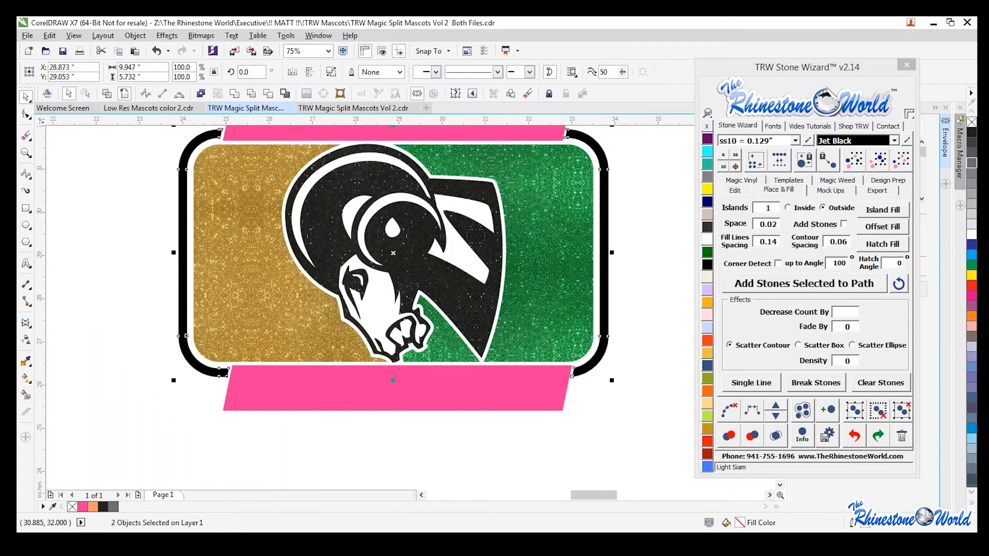
left_click(640, 410)
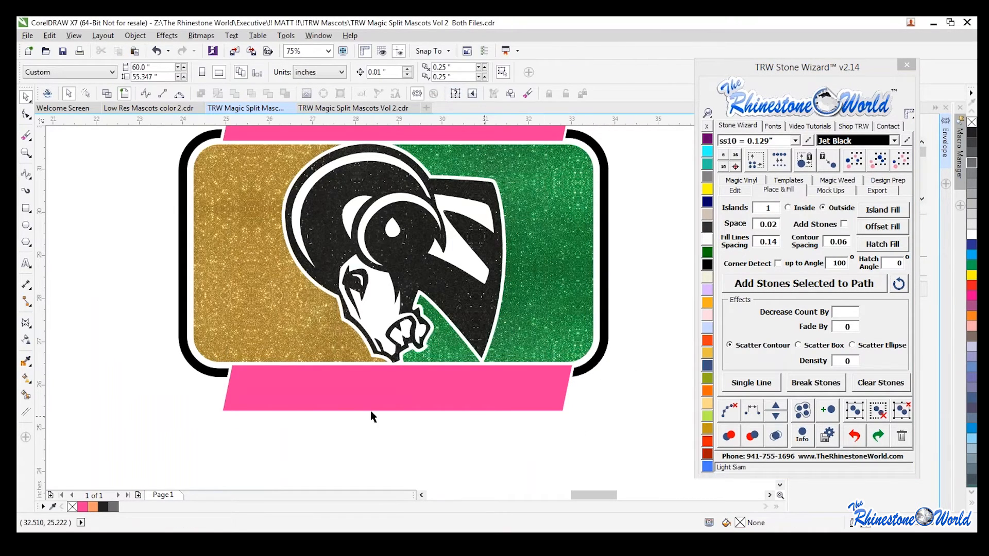
Step: Fill the lower slanted bar with Citrine yellow
scroll(450, 415, "down", 3)
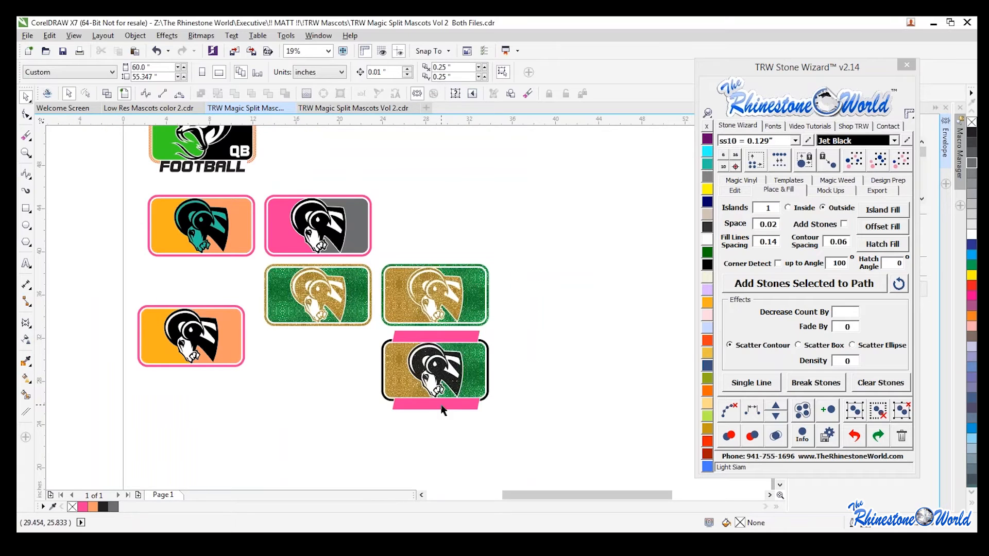
scroll(443, 410, "up", 2)
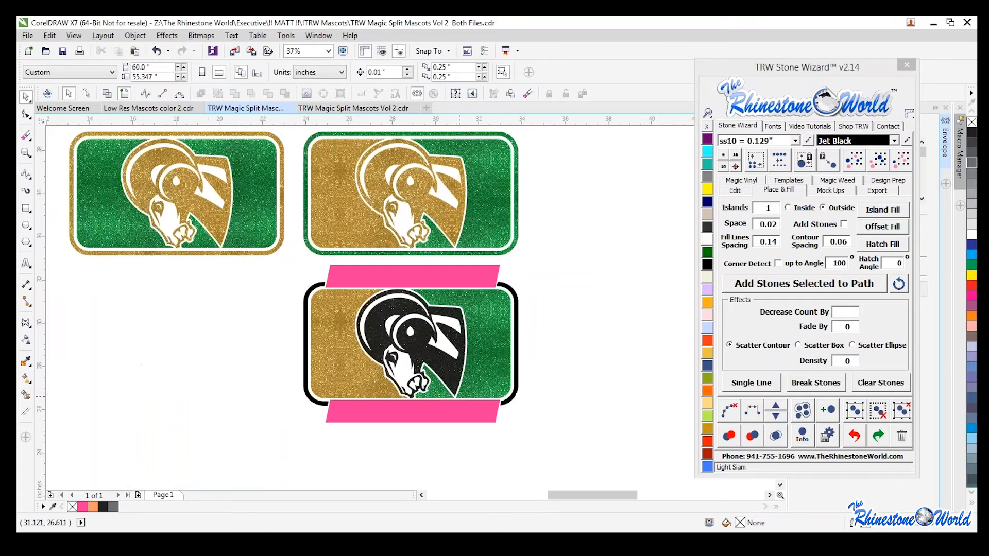
left_click(441, 418)
left_click(707, 189)
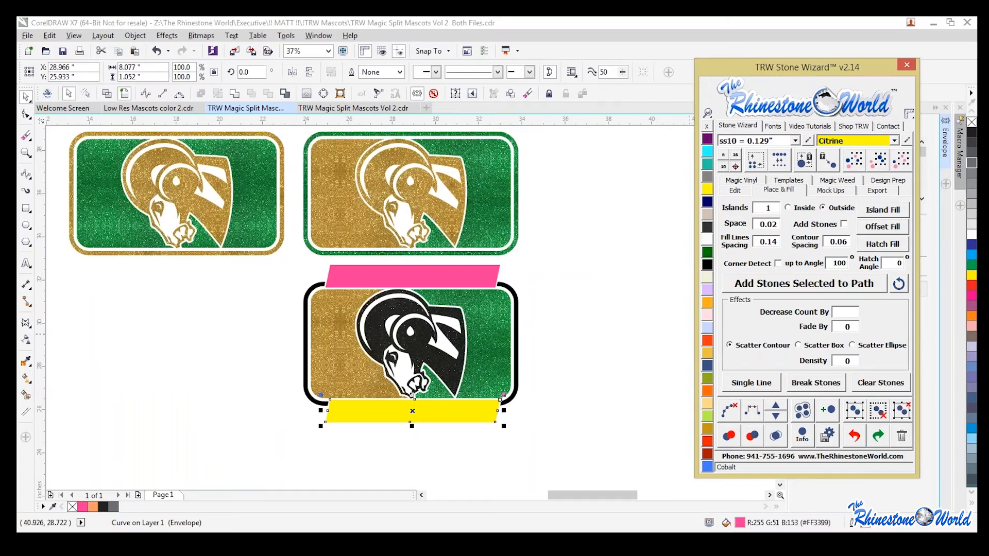
left_click(146, 283)
Step: Move the SOUTHEAST FOOTBALL text down beside the glitter ram badges
scroll(198, 316, "down", 4)
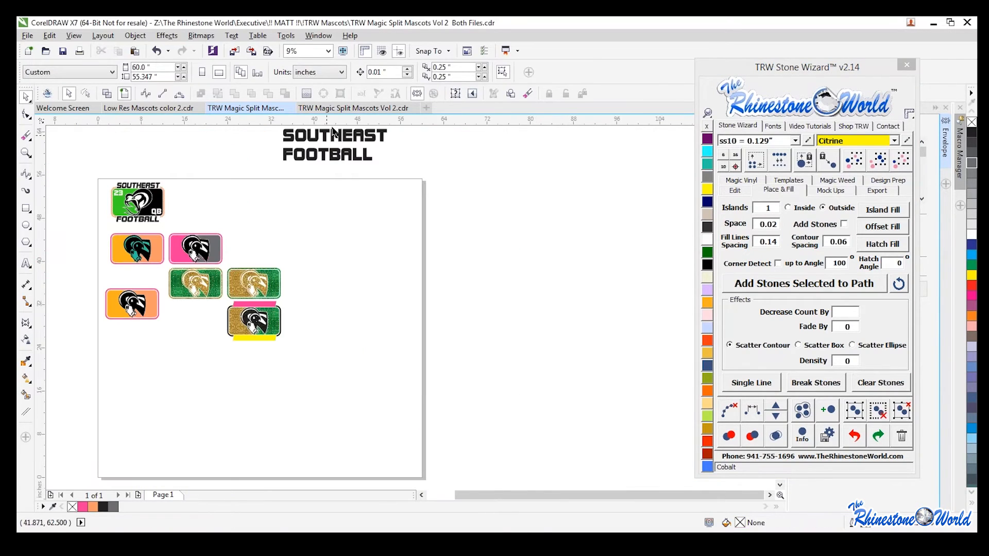
scroll(379, 161, "up", 1)
left_click_drag(380, 162, 389, 302)
left_click(320, 283)
Step: Replace the SOUTHEAST text line with THORNTON JR and finish text editing
scroll(317, 289, "up", 2)
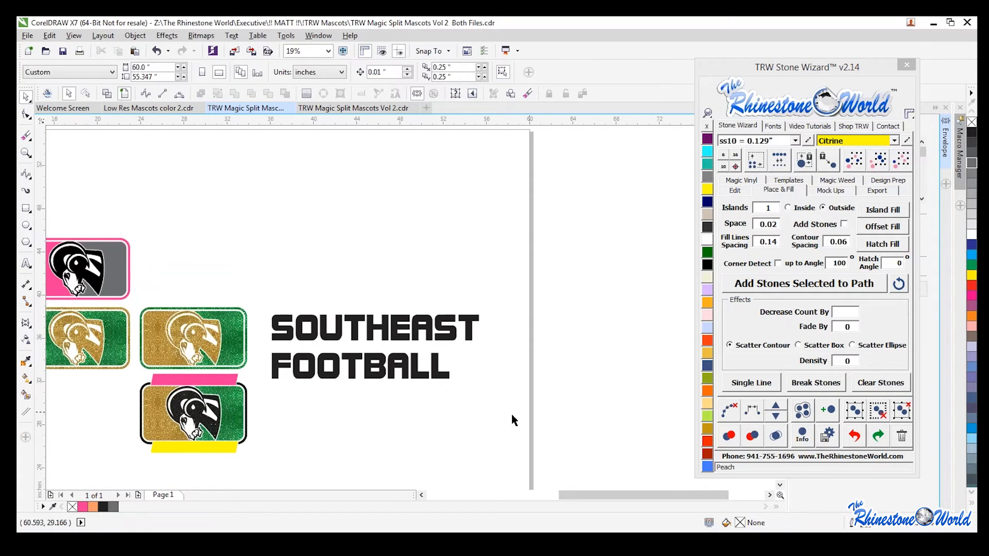
double_click(476, 318)
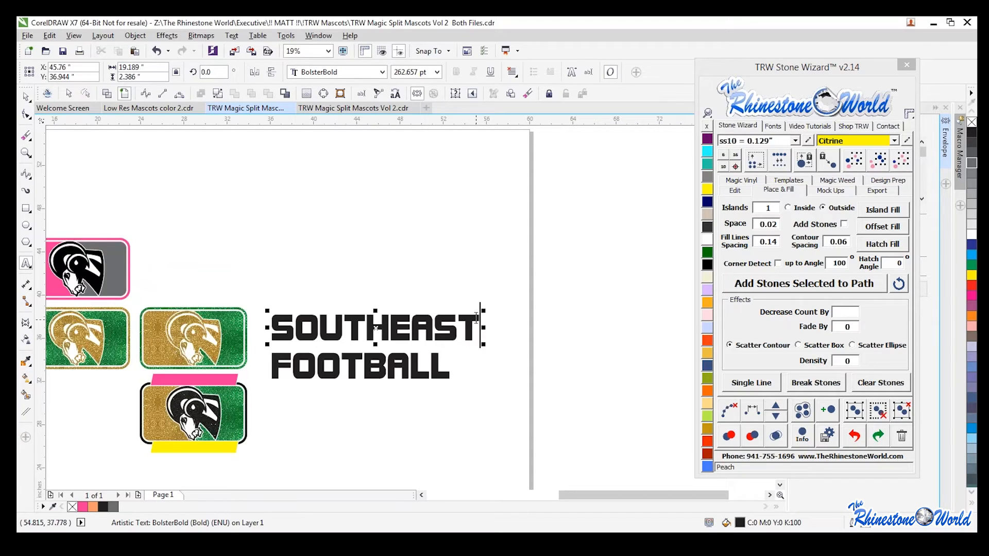
left_click_drag(477, 319, 261, 325)
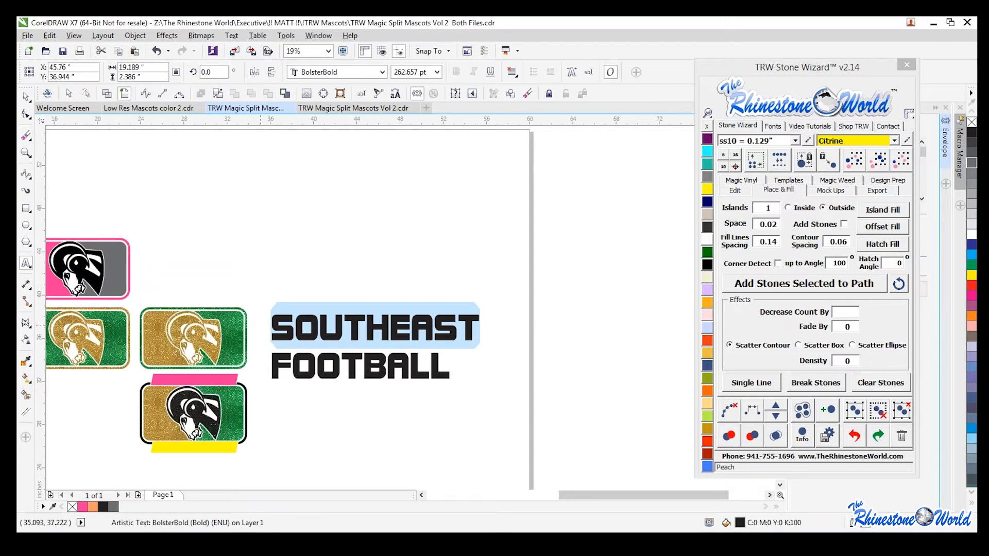
type("TH")
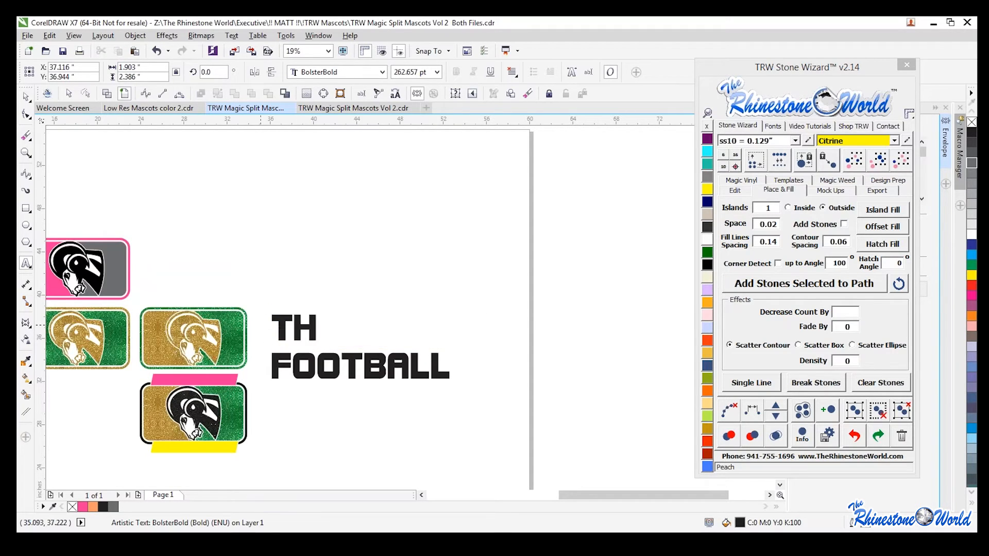
type("ORNT")
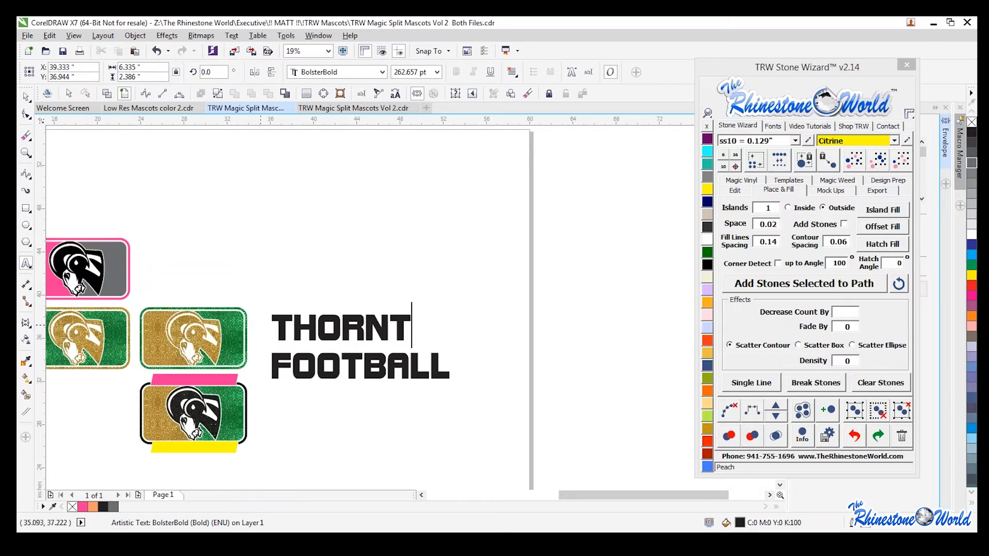
type("ON JR")
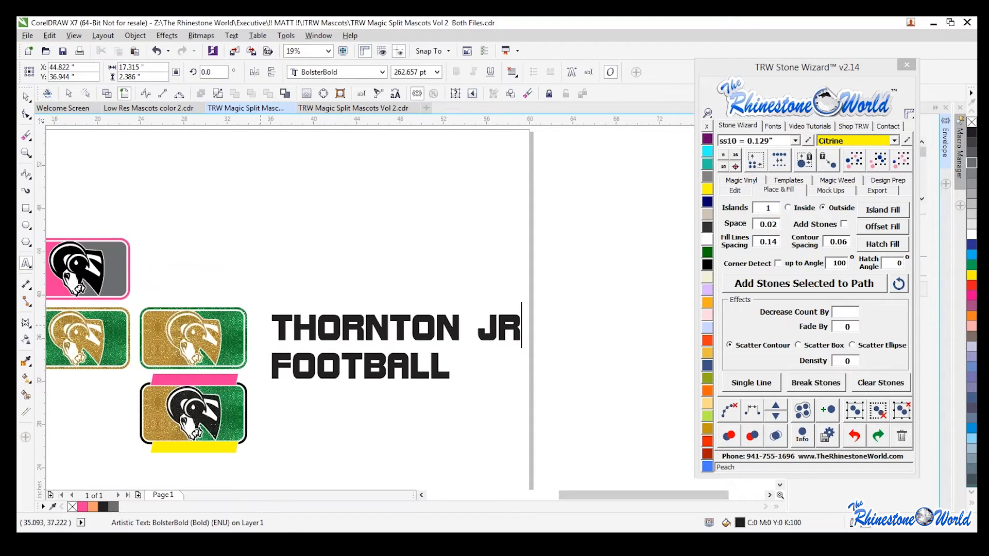
key("ctrl+space")
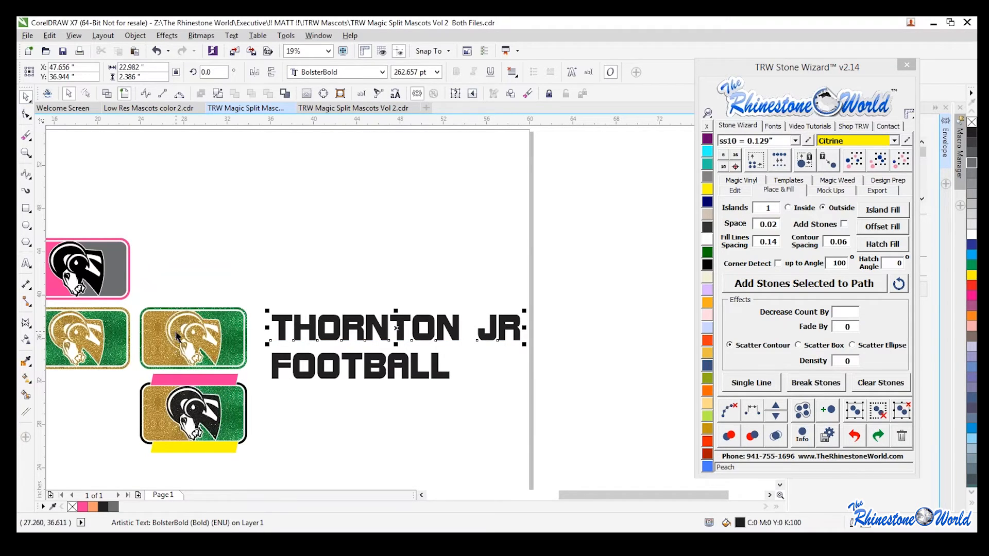
Step: Tighten the gap before JR in the THORNTON JR line by shifting the letters JR closer to THORNTON
left_click(311, 417)
scroll(293, 405, "down", 1)
scroll(267, 359, "up", 1)
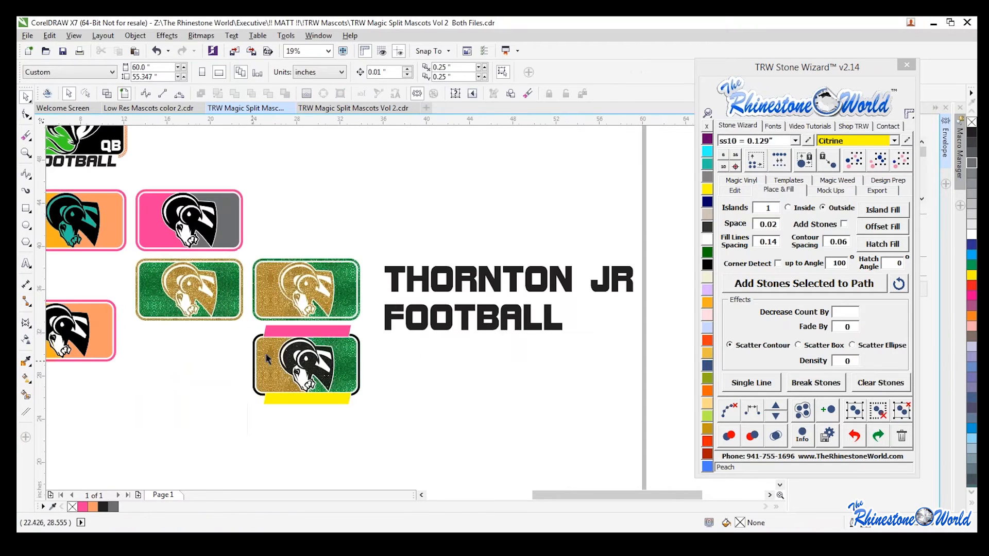
left_click(336, 332)
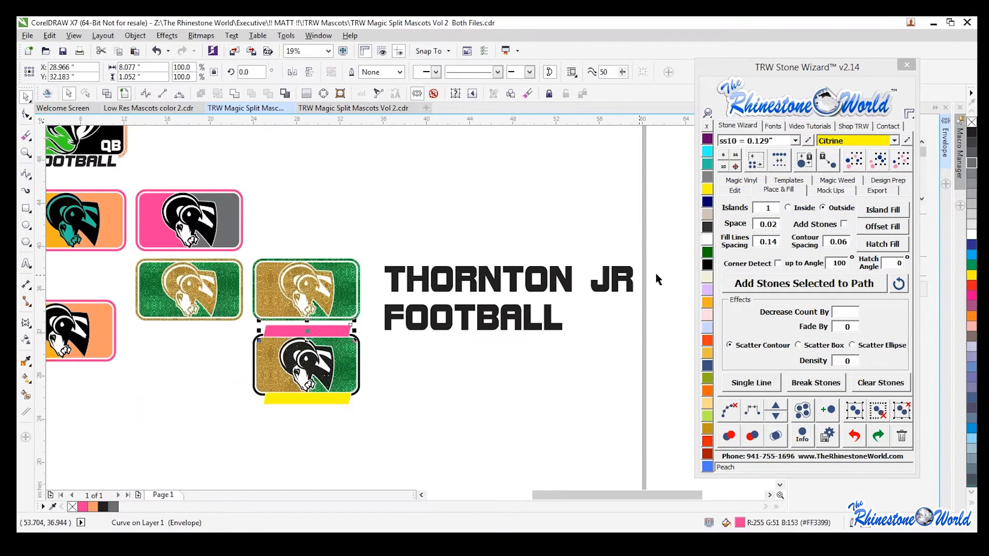
scroll(629, 293, "up", 2)
left_click(458, 276)
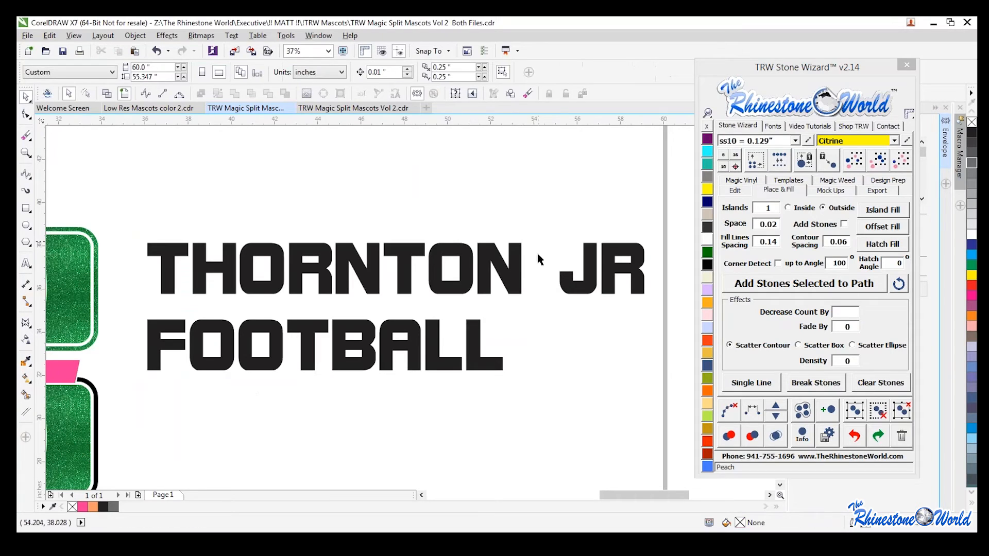
left_click(559, 289)
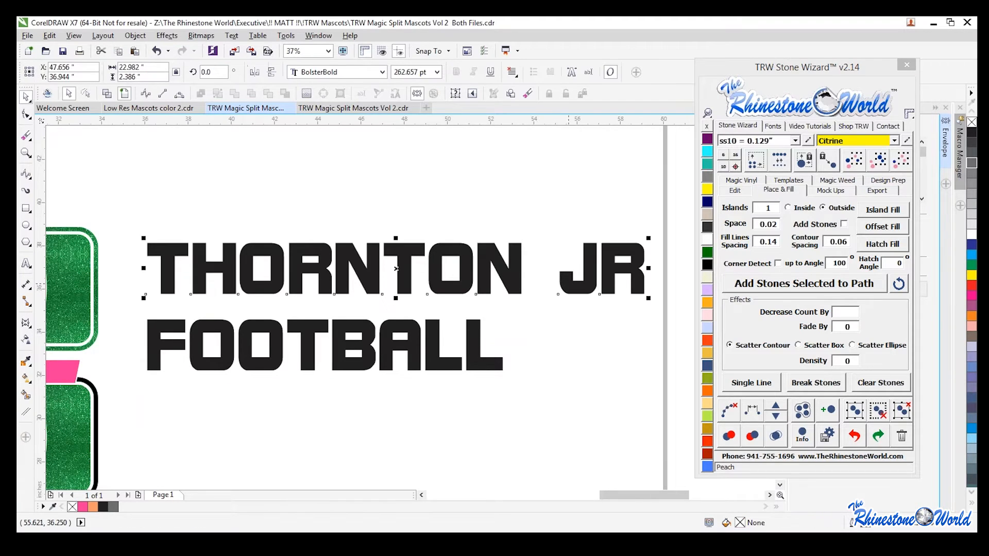
left_click(747, 192)
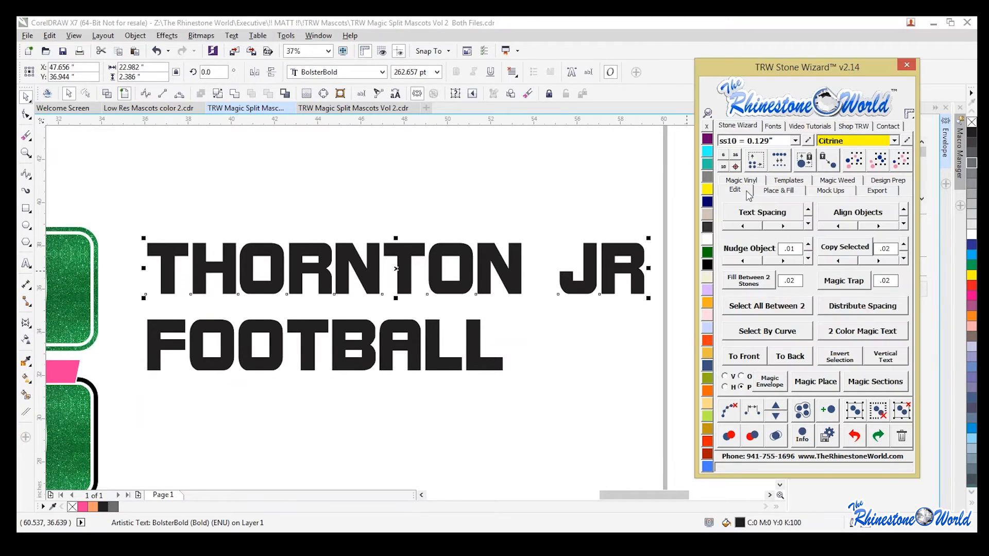
left_click(760, 216)
left_click_drag(541, 268, 583, 297)
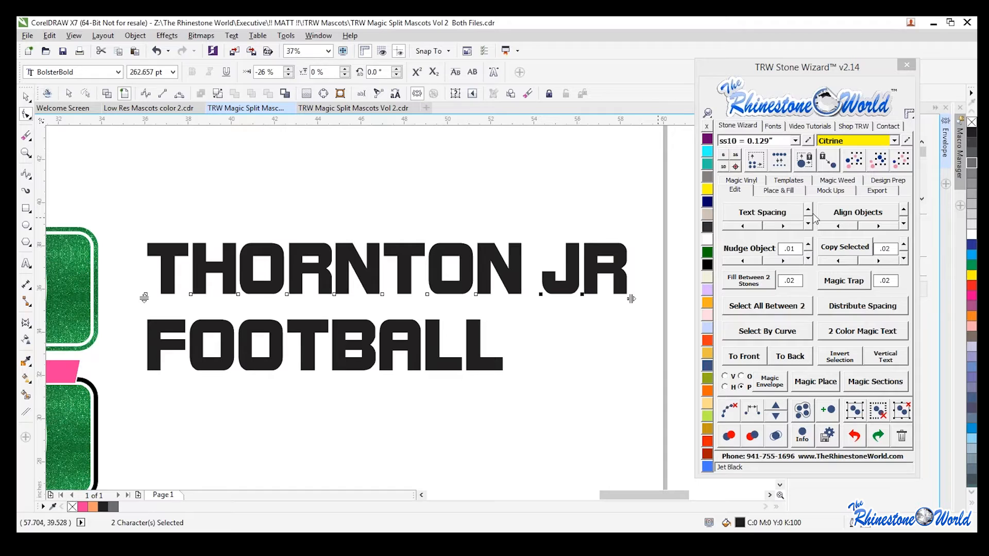
key("space")
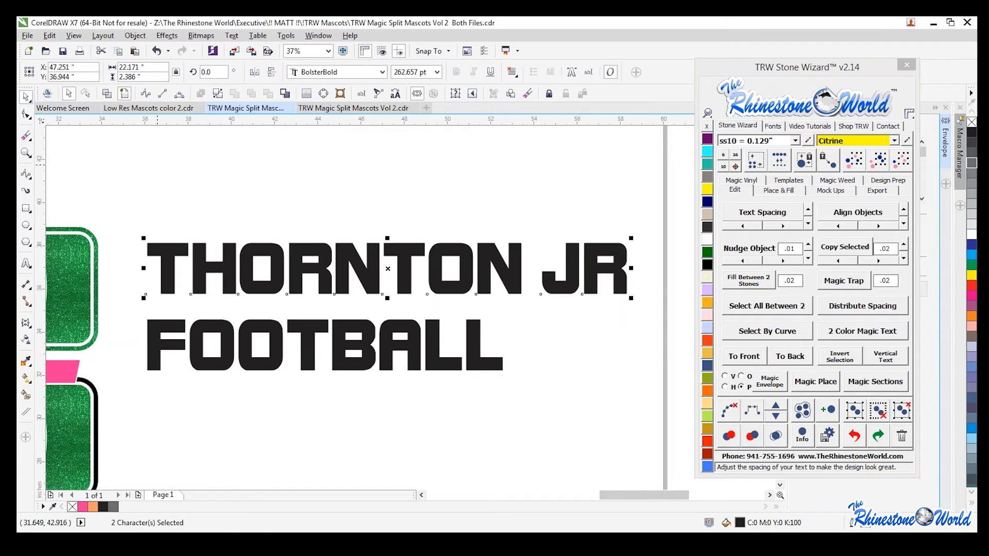
Step: Reduce the overall letter spacing of the THORNTON JR text with the Text Spacing function
left_click(751, 212)
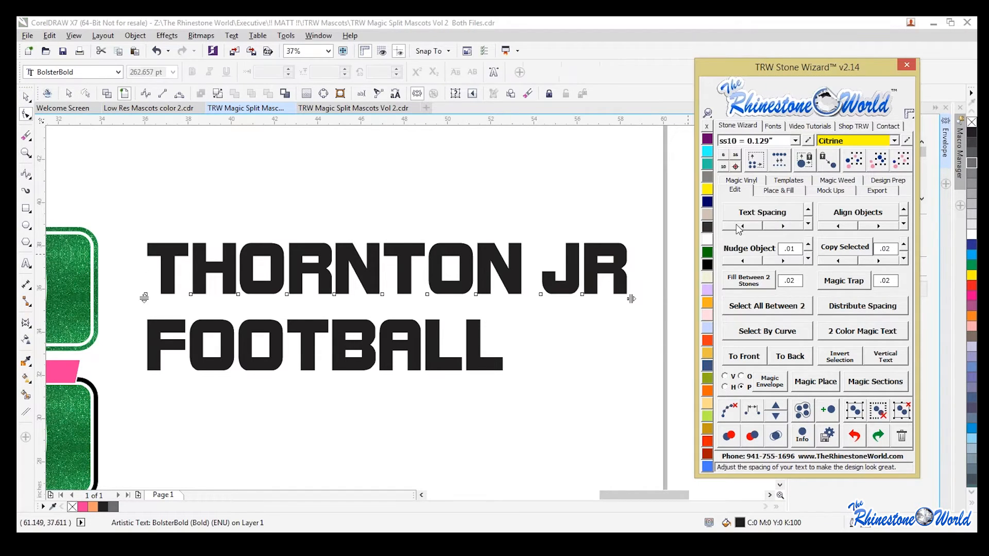
left_click(740, 227)
left_click(740, 226)
left_click(740, 227)
left_click(740, 226)
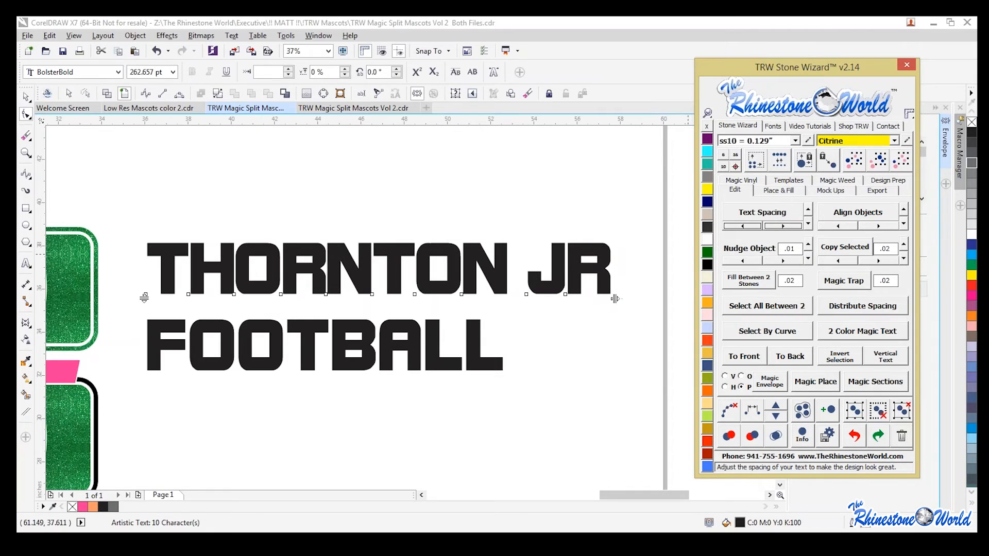
left_click(740, 226)
left_click(594, 311)
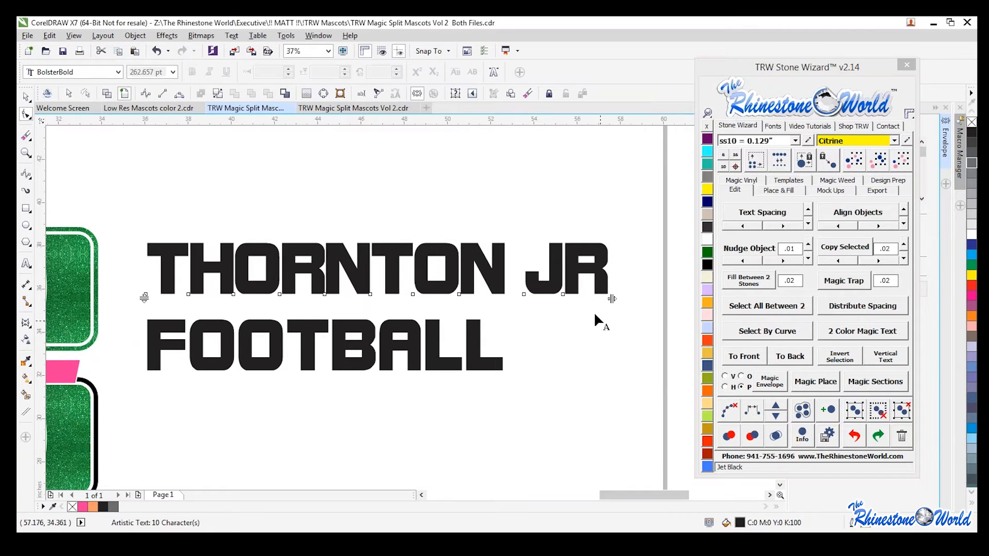
left_click(27, 98)
Step: Fit THORNTON JR into the upper pink bar and FOOTBALL into the lower yellow bar using Magic Envelope
left_click(240, 172)
scroll(459, 295, "down", 1)
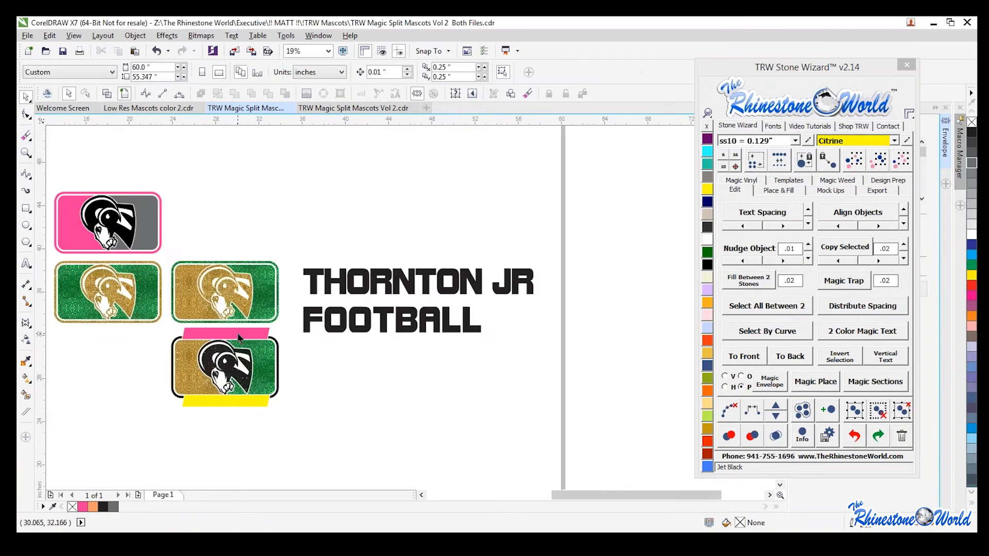
left_click(238, 334)
left_click(346, 290, "shift")
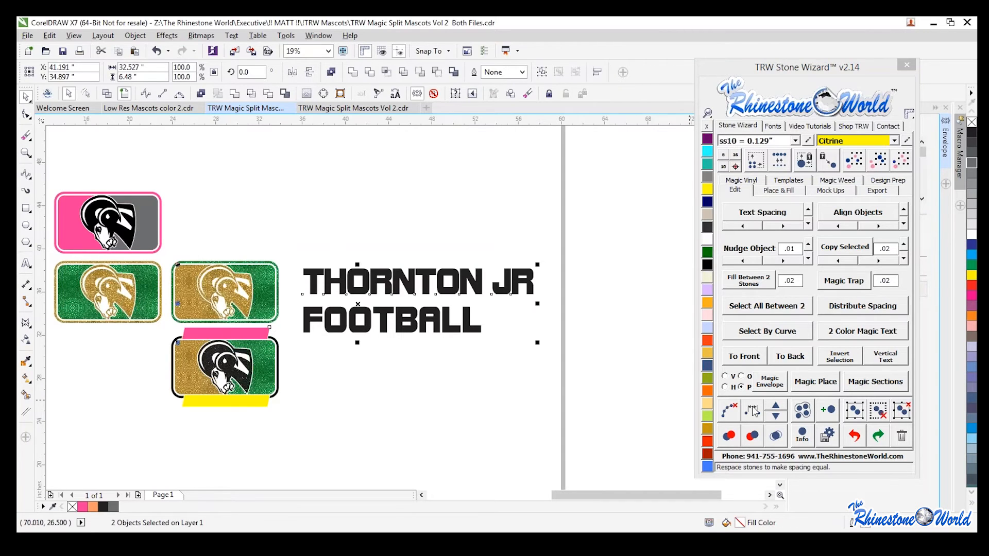
left_click(764, 381)
left_click(257, 406)
left_click(352, 325, "shift")
left_click(773, 383)
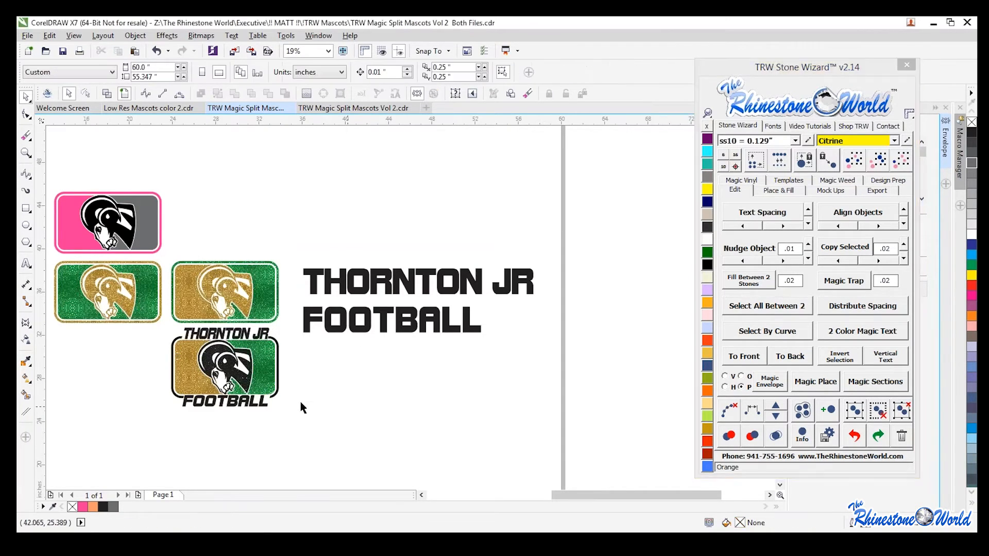
scroll(194, 396, "up", 2)
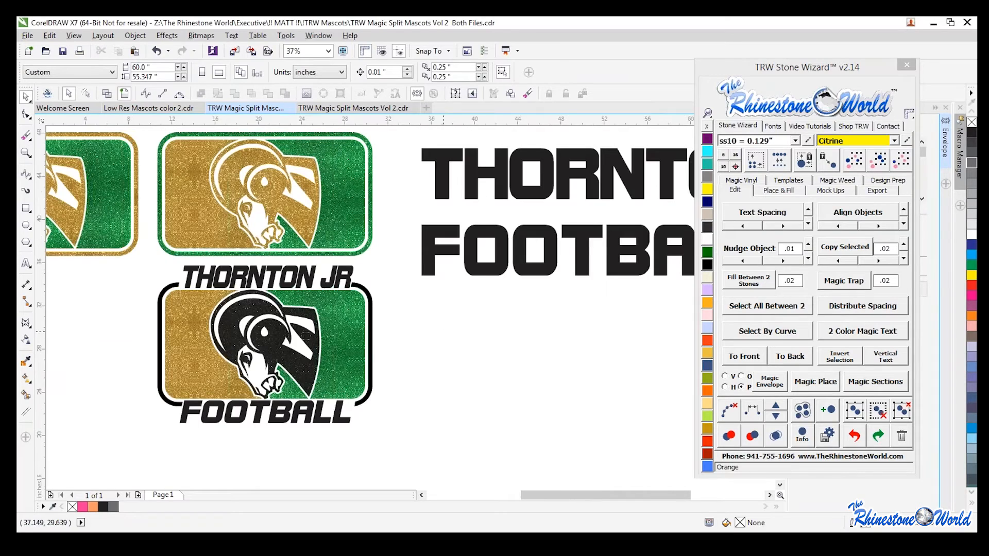
Step: Move the complete lettered ram badge up beside the SOUTHEAST FOOTBALL snake badge
scroll(446, 332, "down", 4)
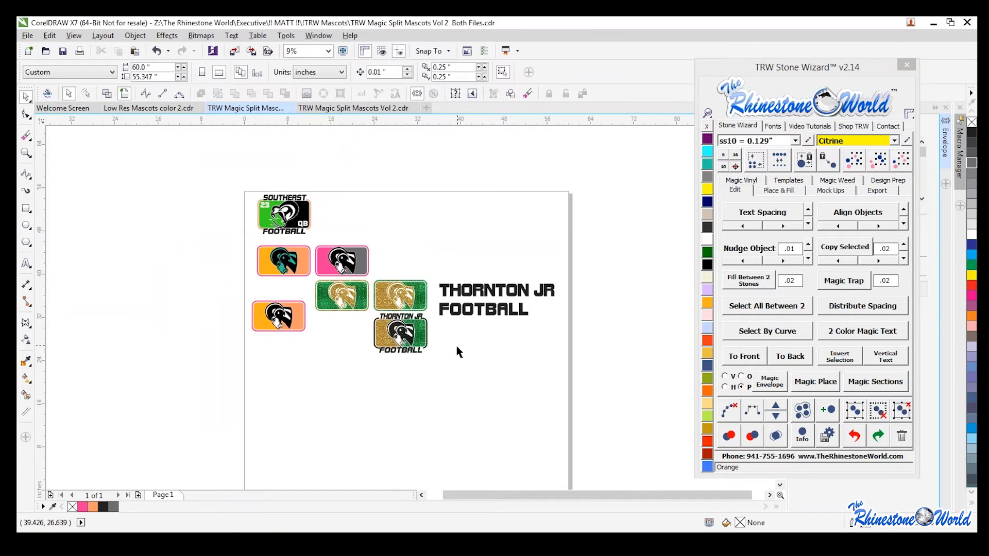
left_click_drag(381, 338, 366, 306)
left_click_drag(412, 330, 355, 209)
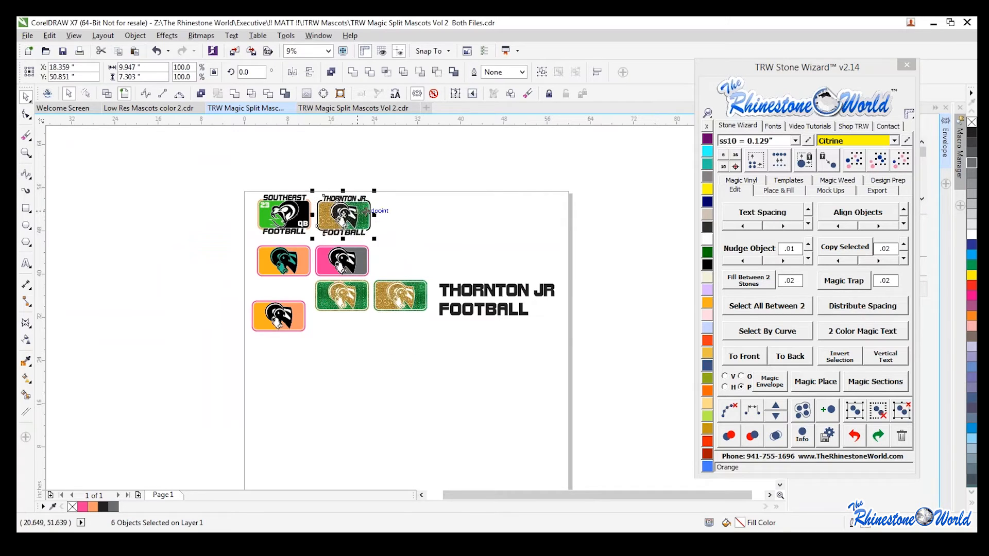
left_click(391, 215)
Step: Nudge the badge's THORNTON JR lettering about 0.11 inch left and its FOOTBALL lettering 0.01 inch right
scroll(317, 193, "up", 2)
left_click(366, 219)
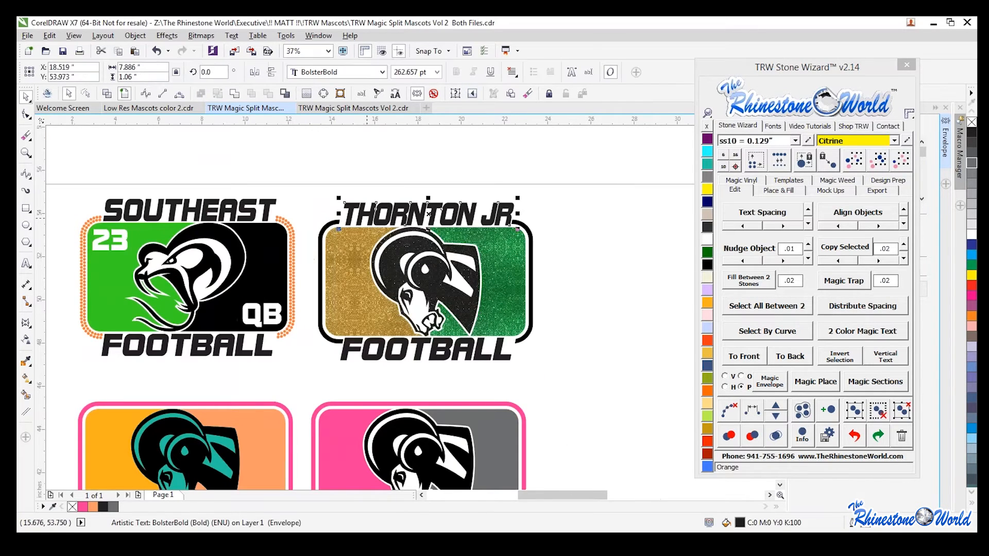
key("Left")
key("Left")
key("Left")
key("Left")
key("Left")
key("Left")
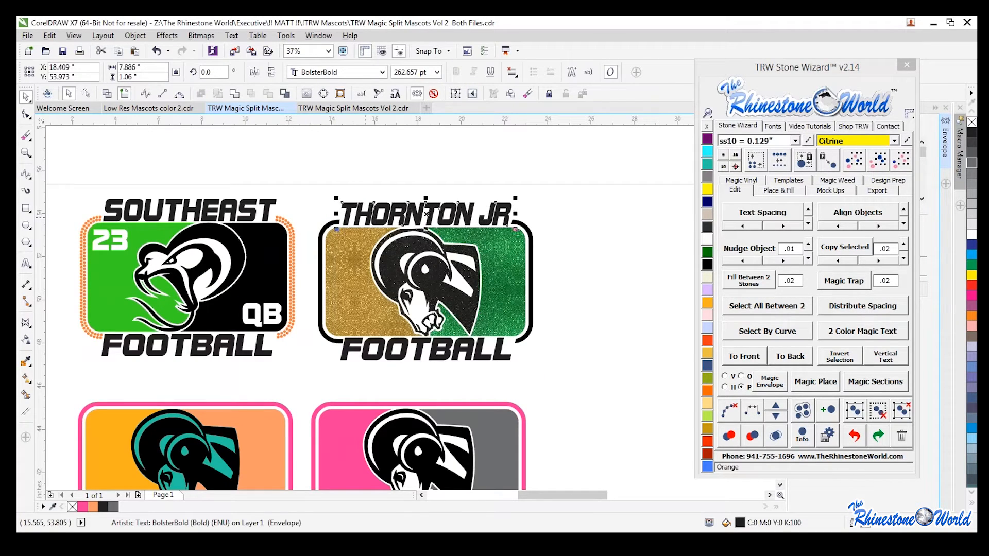
left_click(465, 359)
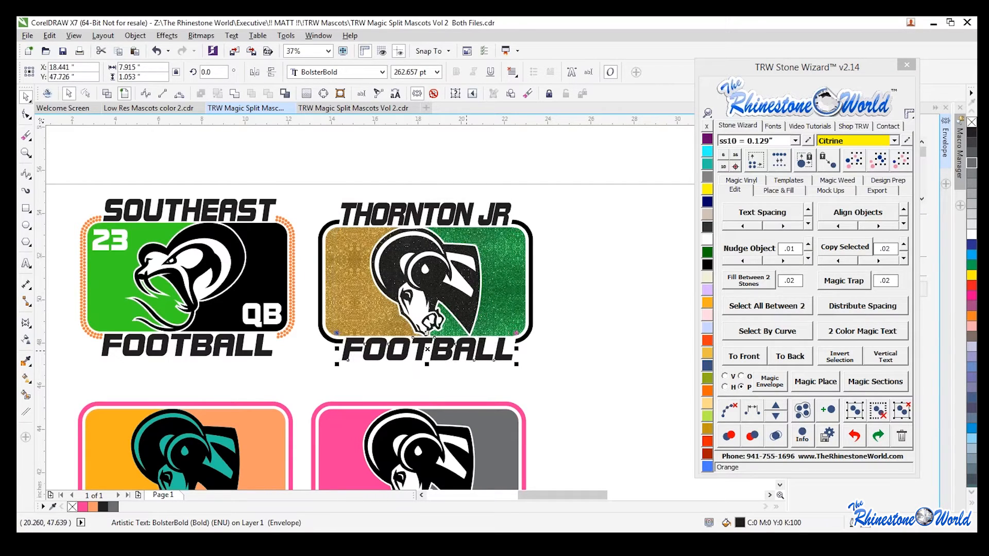
key("Right")
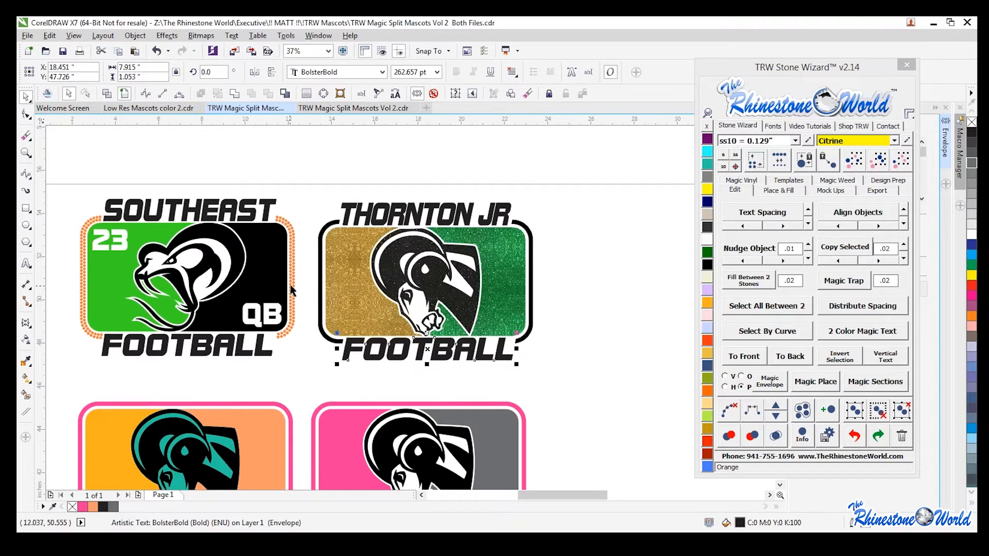
left_click(308, 276)
left_click_drag(320, 245, 577, 249)
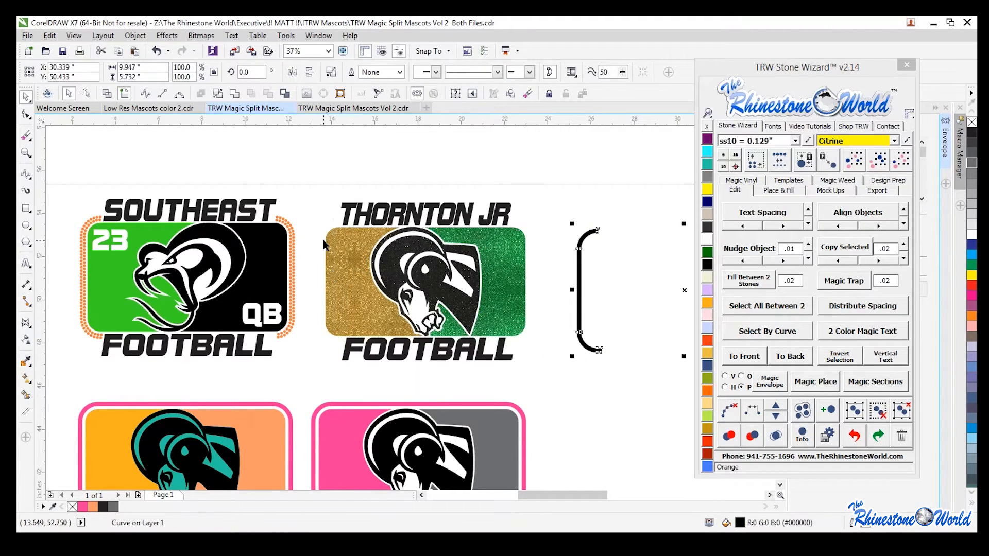
key("ctrl+z")
Step: Place a copy of the THORNTON JR badge to its right and delete the original badge's black border
left_click_drag(310, 185, 588, 400)
left_click_drag(355, 315, 601, 315)
right_click(601, 315)
left_click(539, 325)
left_click(532, 330)
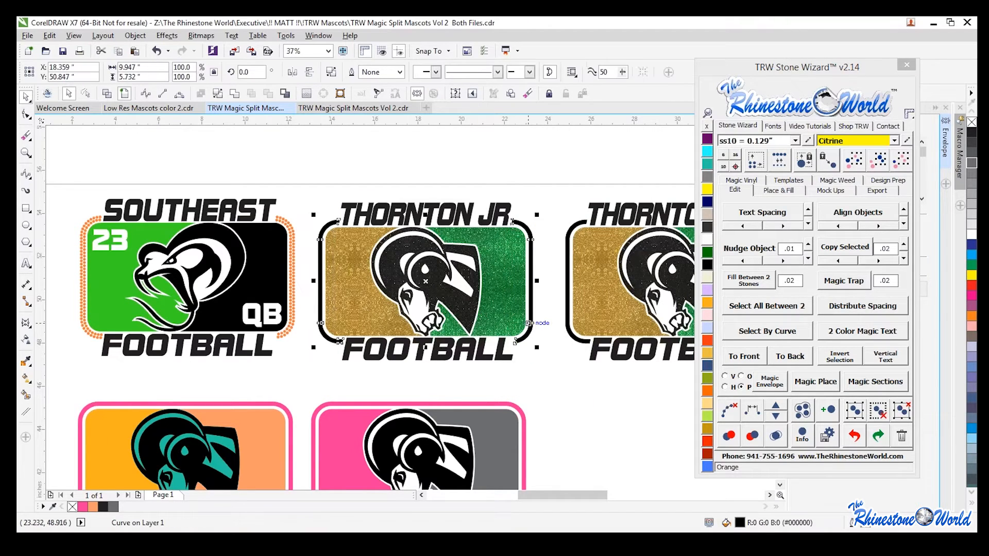
key("Delete")
Step: Move both sides of the orange rhinestone border from the SOUTHEAST badge onto the borderless THORNTON JR badge
left_click_drag(268, 350, 268, 349)
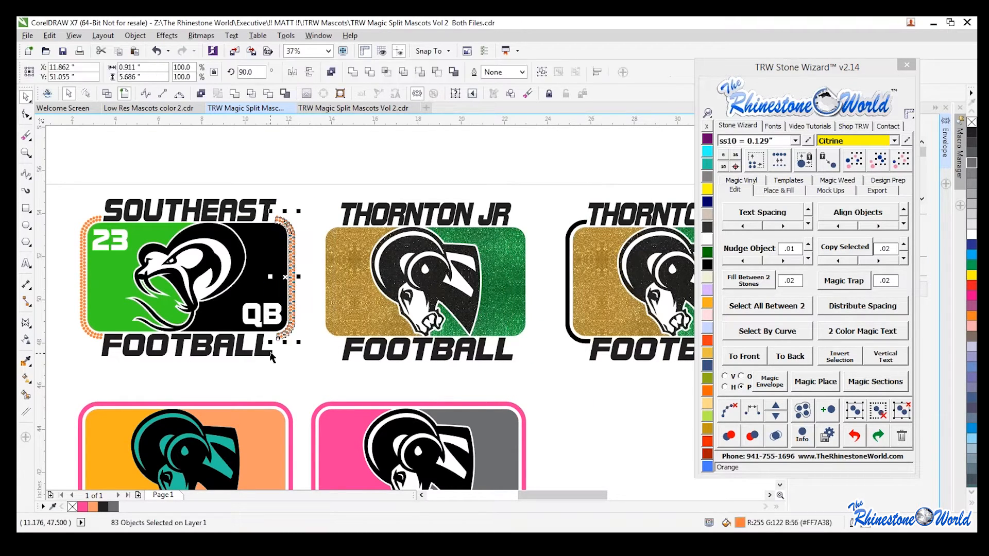
left_click_drag(60, 198, 105, 364)
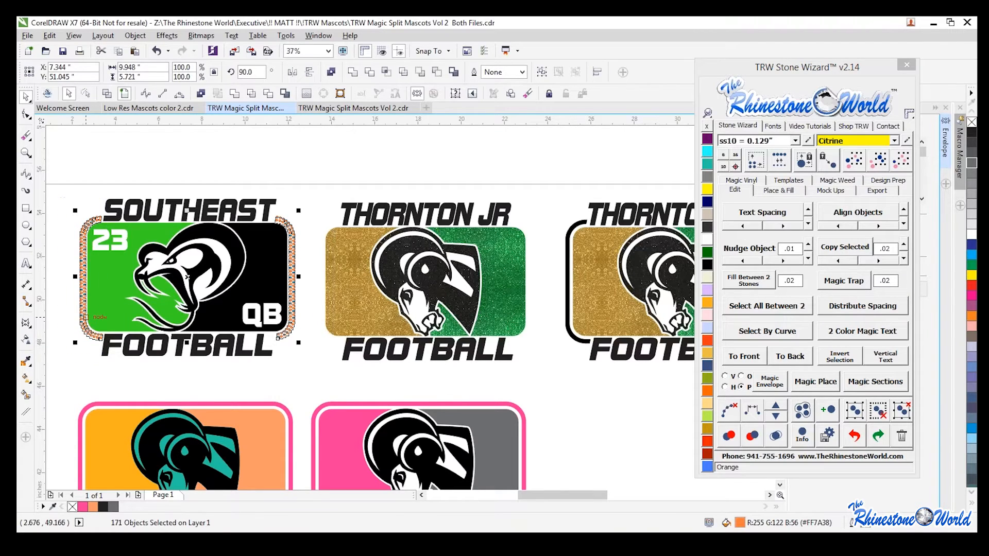
left_click_drag(84, 317, 322, 310)
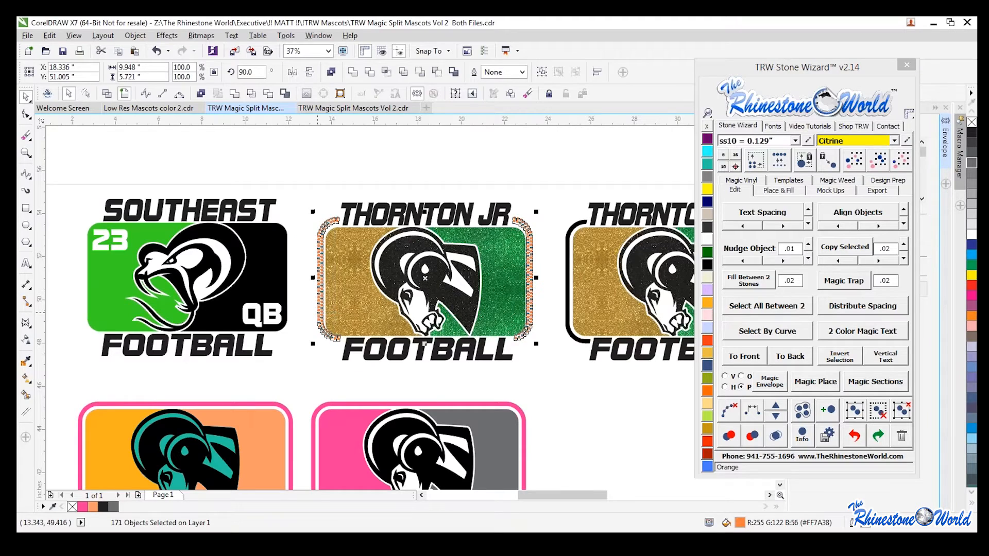
Step: Nudge the rhinestone border about 0.15 inch down and 0.03 inch right to centre it around the ram badge
key("Down")
key("Down")
key("Down")
key("Down")
key("Down")
key("Down")
key("Down")
key("Right")
key("Right")
key("Right")
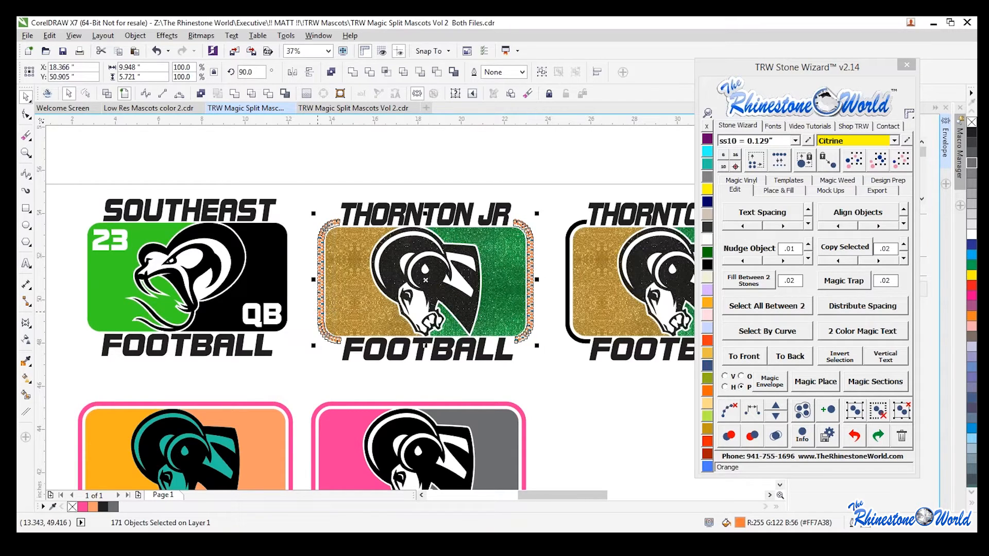
left_click(577, 401)
left_click_drag(554, 202, 309, 363)
key("Down")
key("Down")
key("Down")
key("Down")
key("Down")
key("Down")
key("Down")
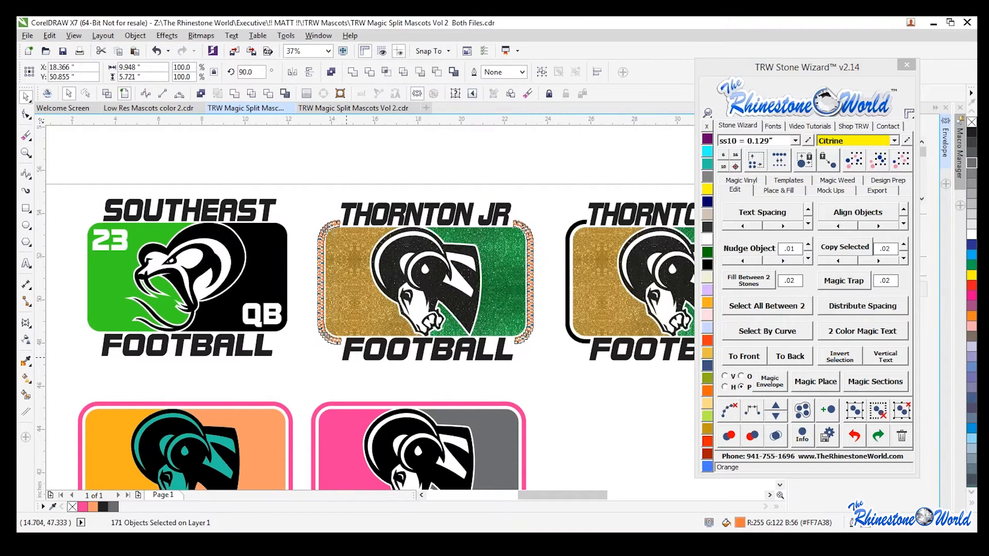
left_click(549, 390)
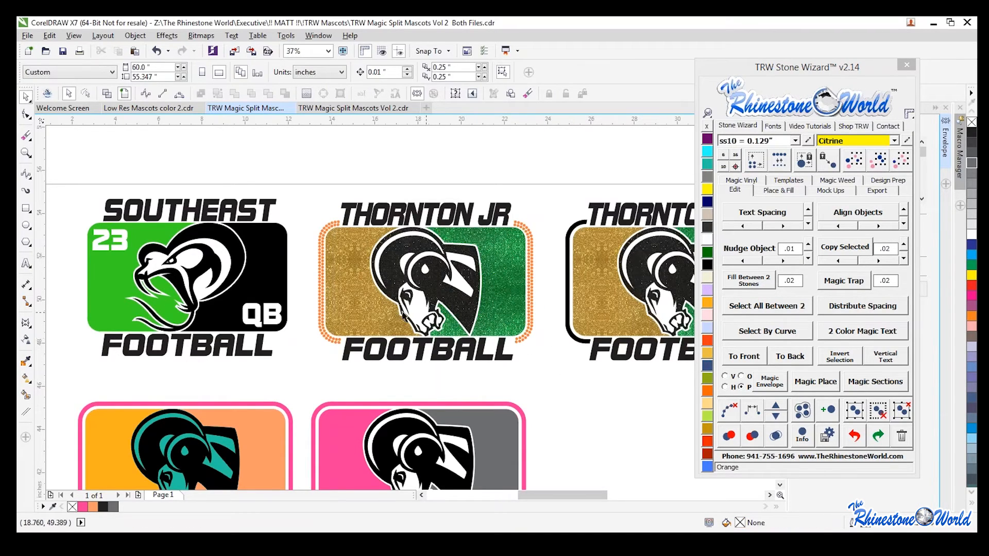
scroll(392, 310, "down", 2)
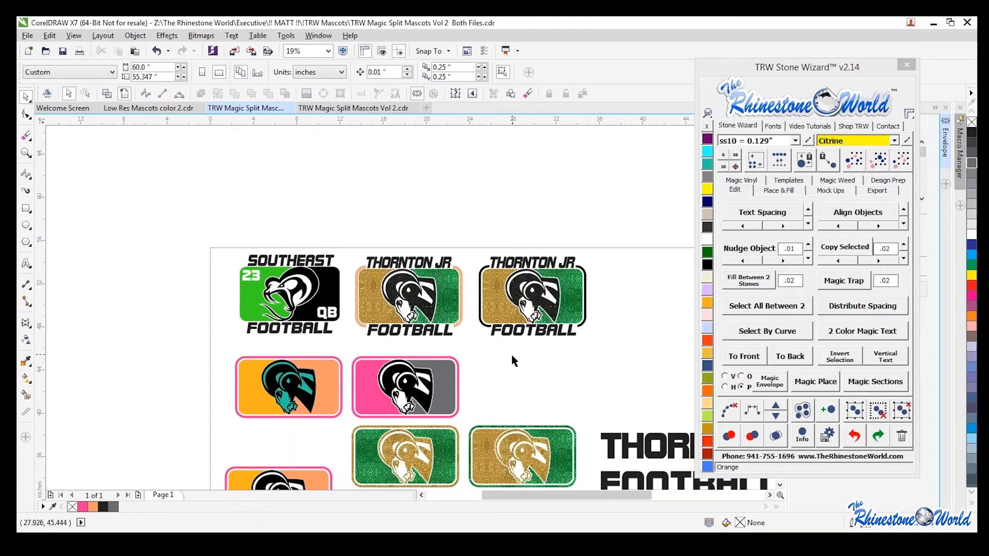
scroll(395, 295, "down", 2)
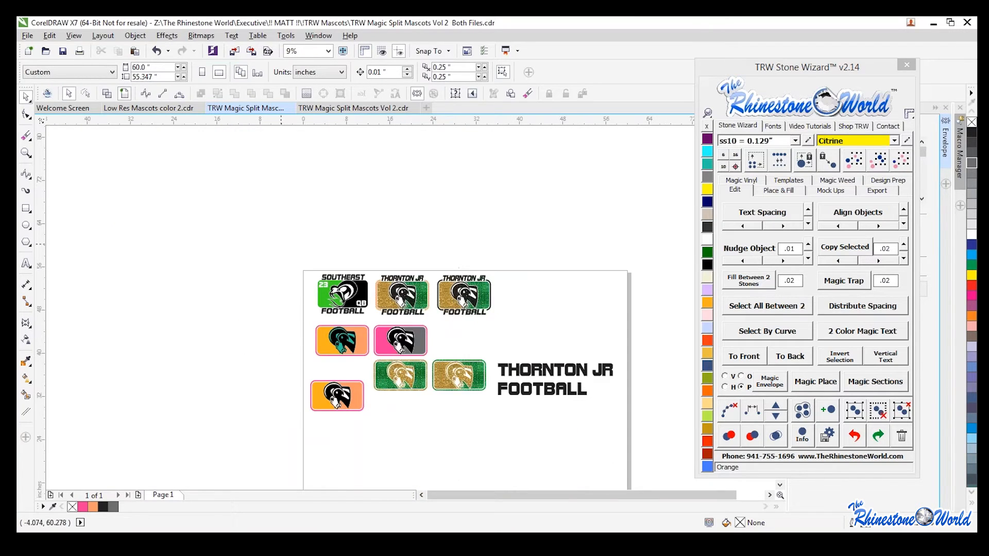
left_click_drag(601, 258, 447, 326)
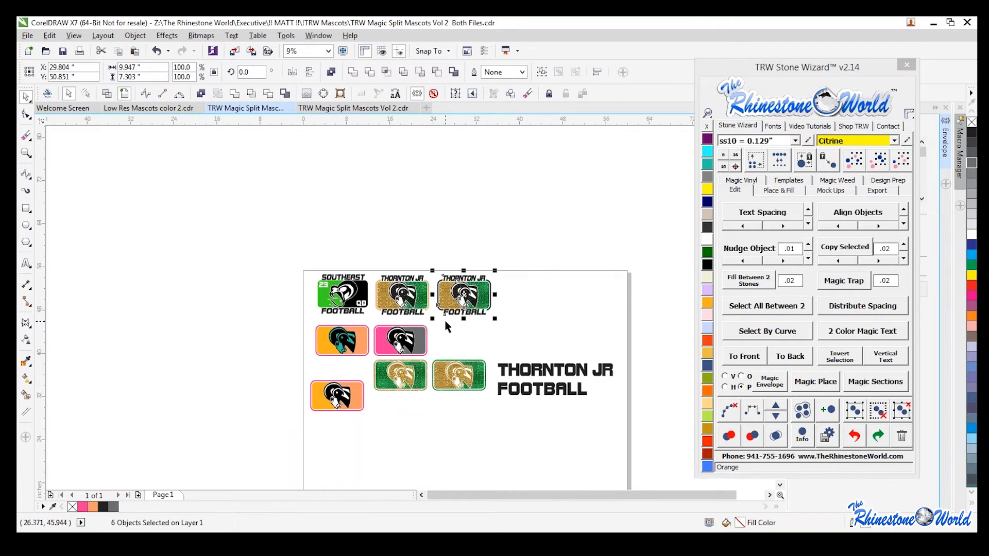
scroll(473, 294, "up", 2)
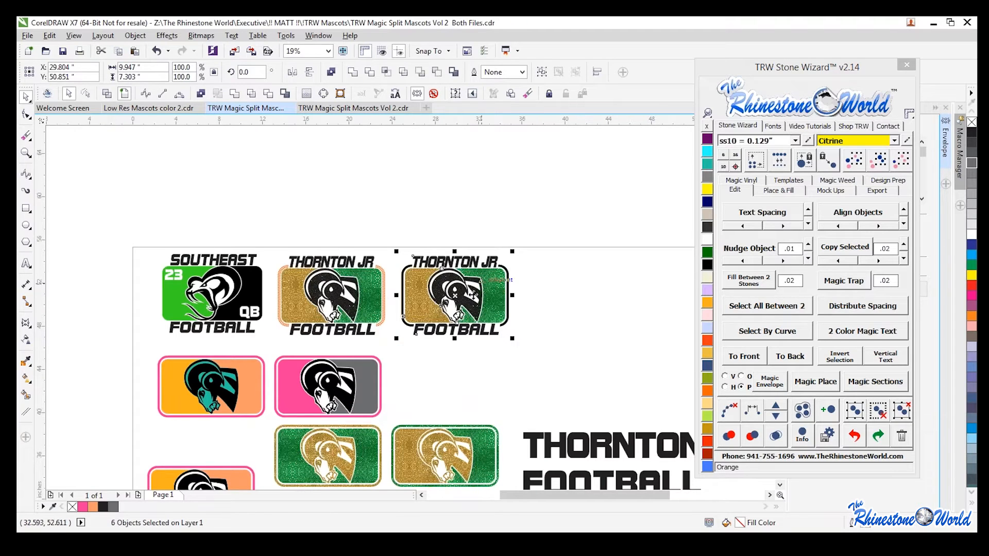
left_click(542, 363)
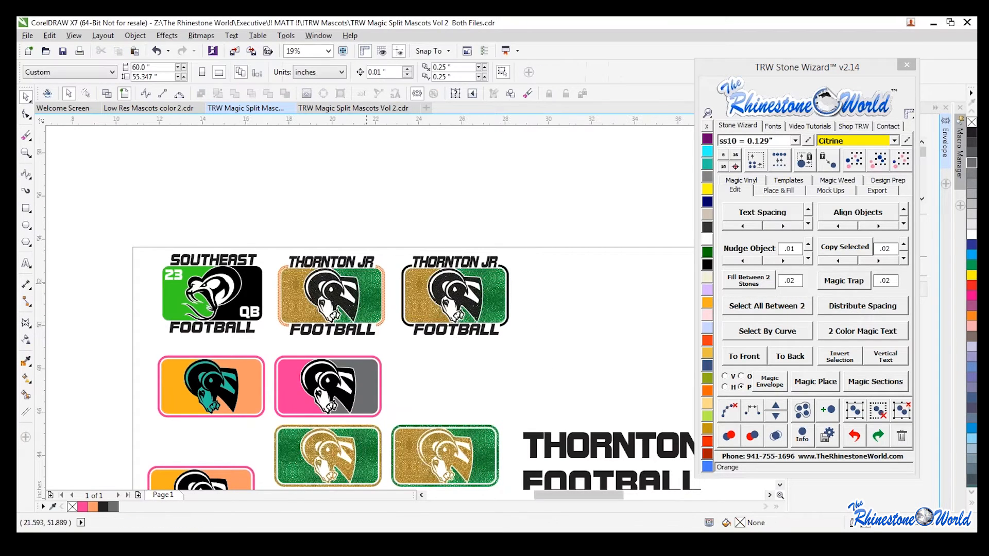
Step: Nudge a single orange rhinestone on the green side of the badge border back and forth in small steps
scroll(350, 286, "up", 4)
scroll(492, 246, "up", 4)
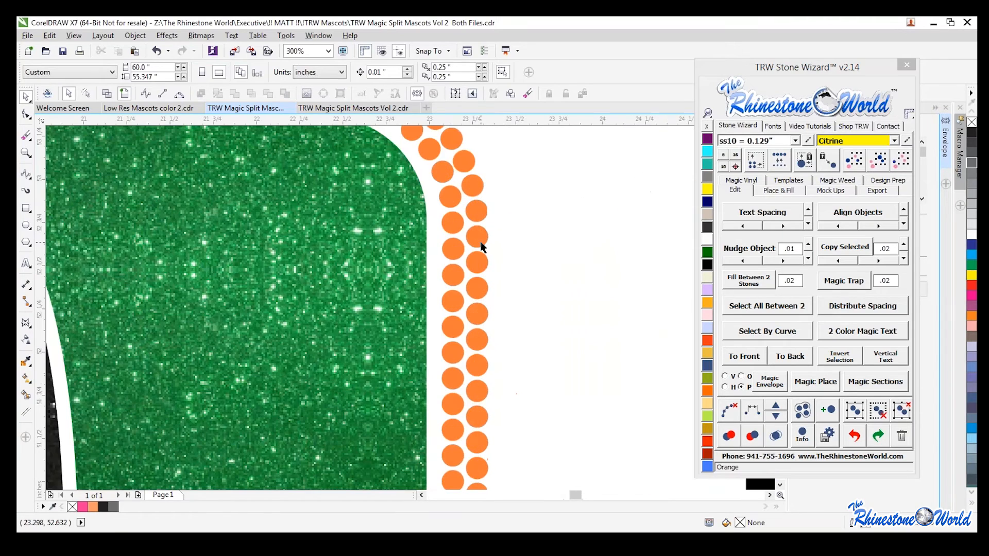
left_click(486, 243)
key("Right")
key("Right")
key("Left")
key("Left")
key("Left")
key("Left")
key("Left")
key("Down")
key("Down")
key("Up")
key("Up")
key("Up")
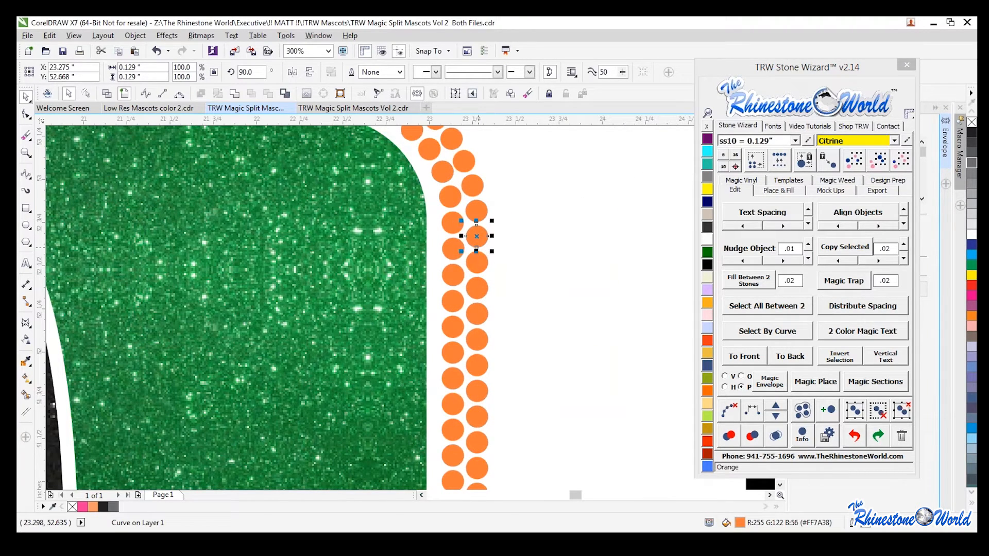
Step: Nudge the selected orange rhinestone on the badge border one step right and one step down, and deselect it
key("Right")
key("Down")
left_click(566, 332)
scroll(380, 326, "down", 2)
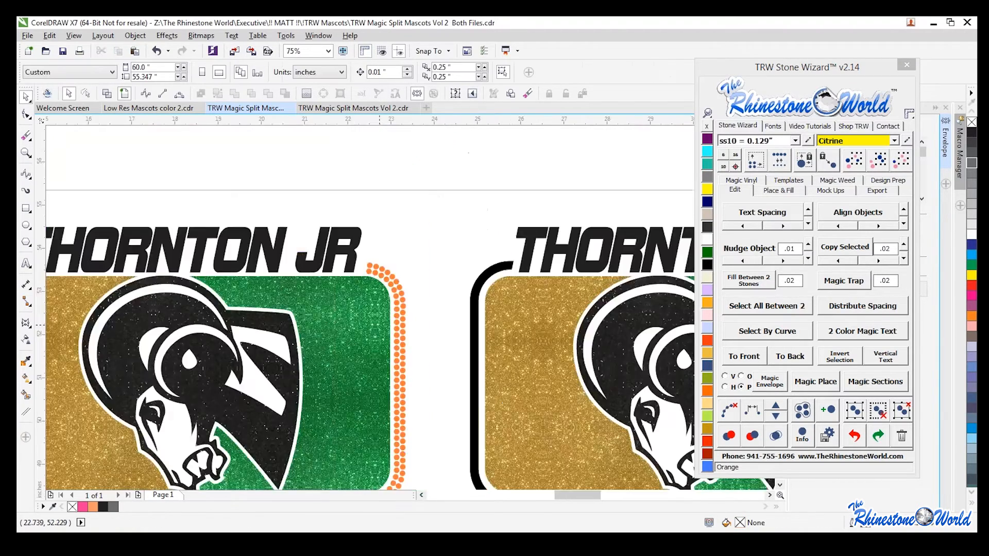
Step: Combine the THORNTON JR and FOOTBALL lettering, the ram head and the black border of the copied badge into one curve
scroll(516, 348, "up", 1)
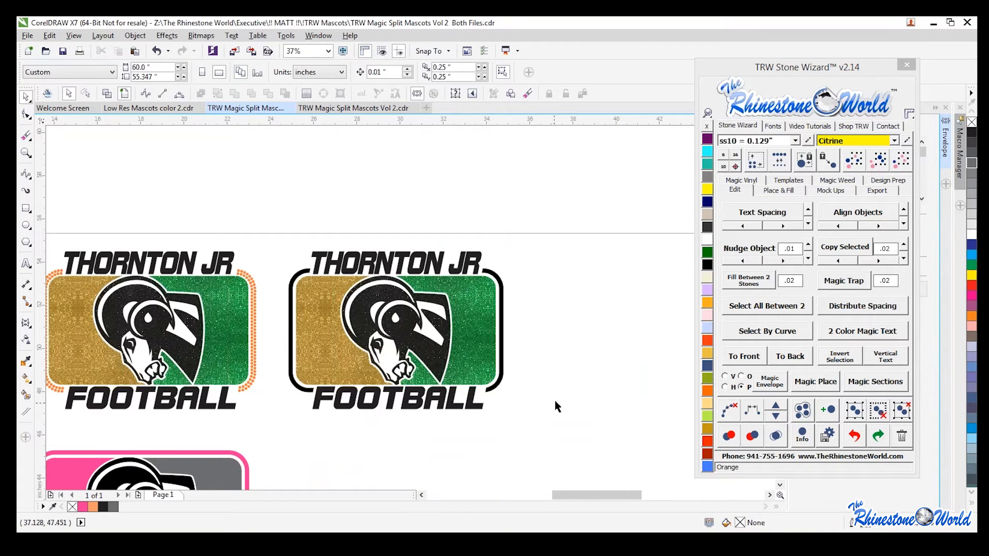
left_click(476, 273)
left_click(474, 404, "shift")
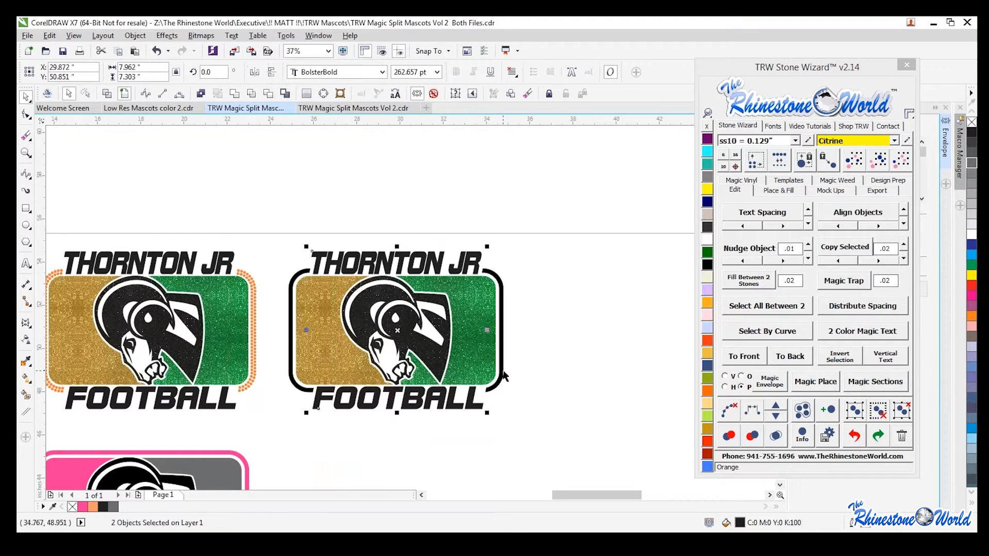
left_click(438, 361, "shift")
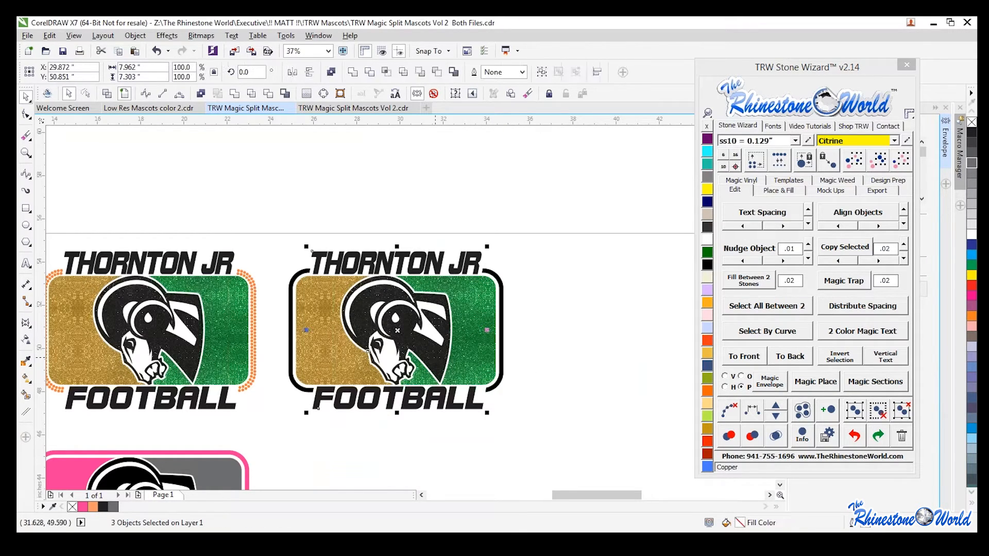
key("ctrl+l")
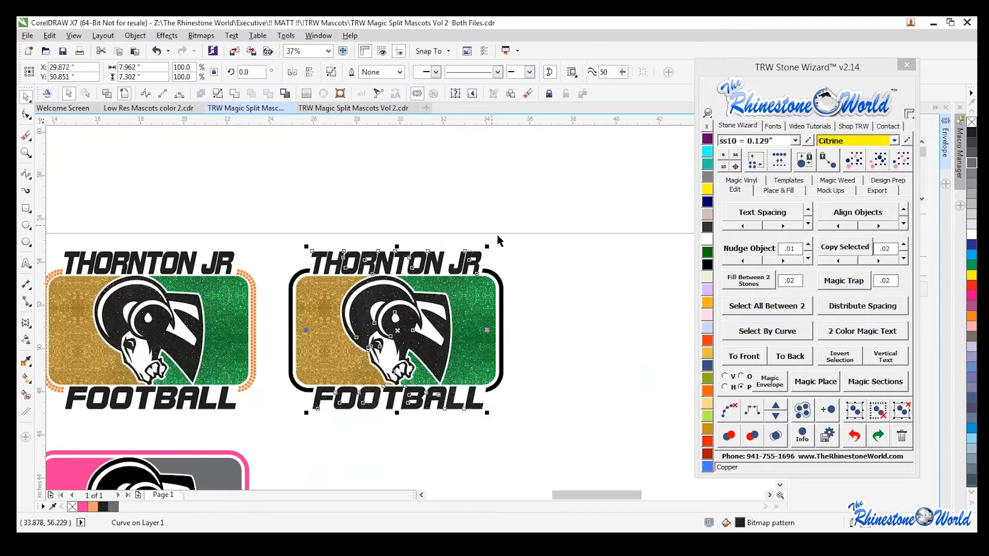
left_click(502, 299, "shift")
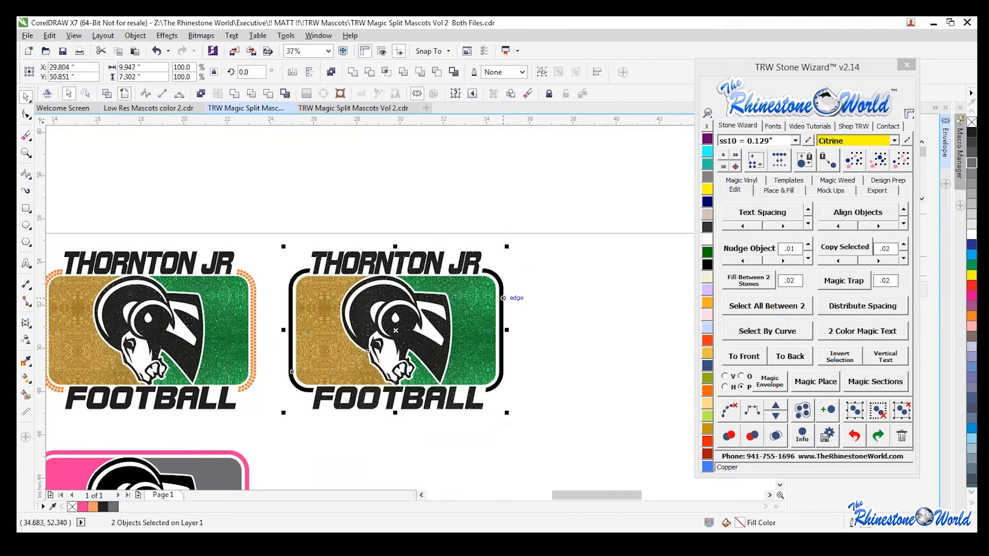
key("ctrl+l")
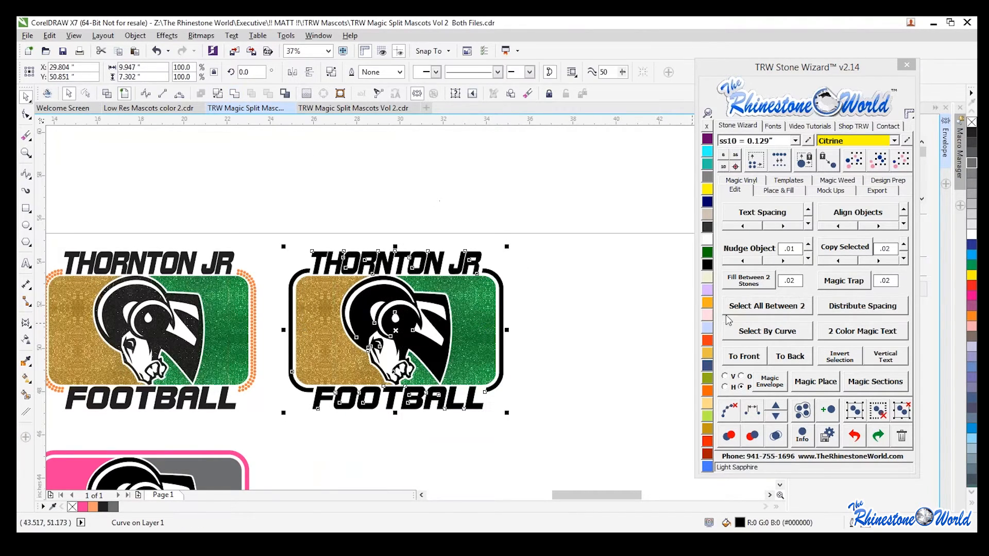
Step: Replace the copied badge's fills with solid colours: black for the combined artwork, Emerald for the green half and Topaz for the gold half
left_click(752, 181)
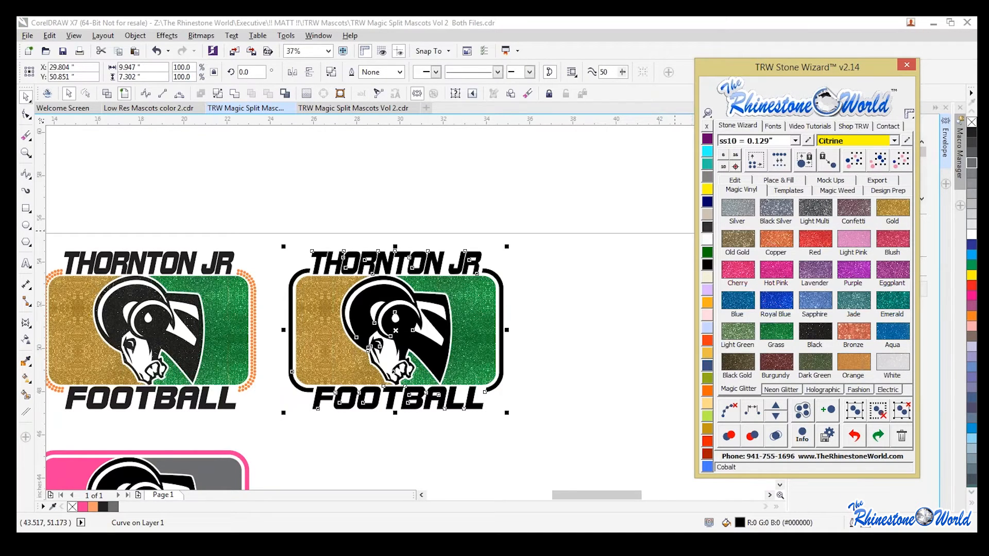
left_click(707, 264)
left_click(479, 329)
left_click(480, 334)
left_click(707, 252)
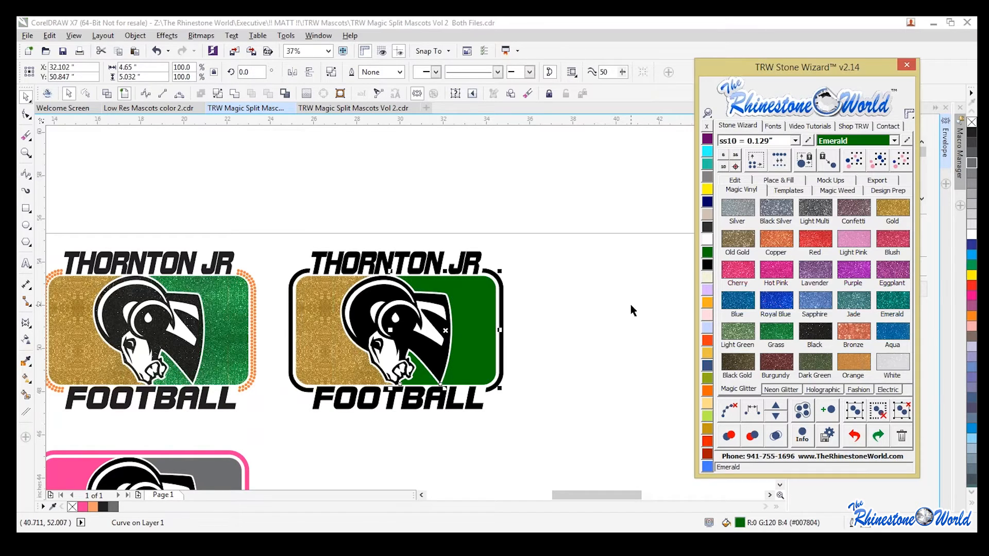
left_click(345, 351)
left_click(707, 429)
Step: Select the whole solid-colour THORNTON JR badge and enlarge it to about 10.46 by 7.68 inches
left_click(589, 405)
scroll(455, 338, "down", 1)
left_click_drag(508, 275, 357, 373)
scroll(481, 373, "up", 1)
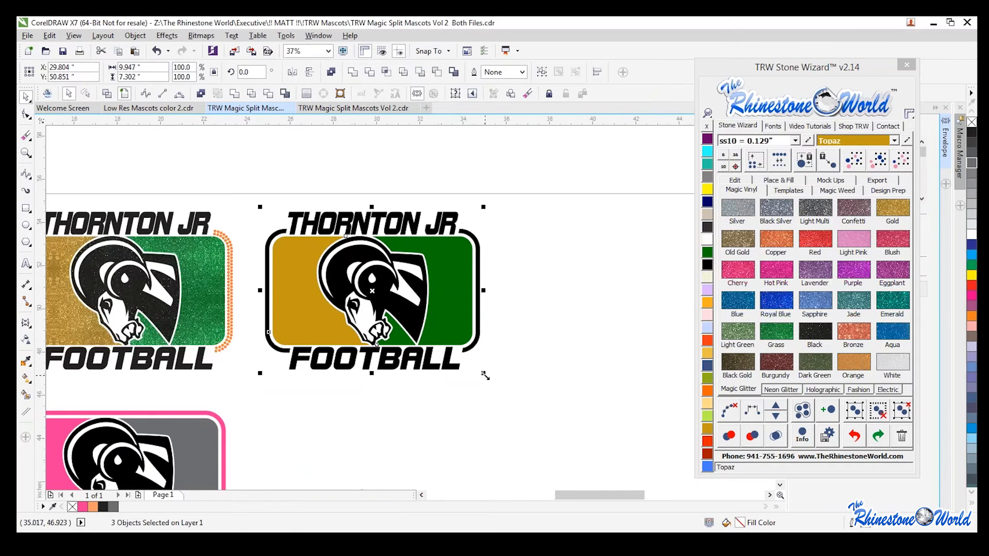
left_click_drag(486, 377, 495, 381)
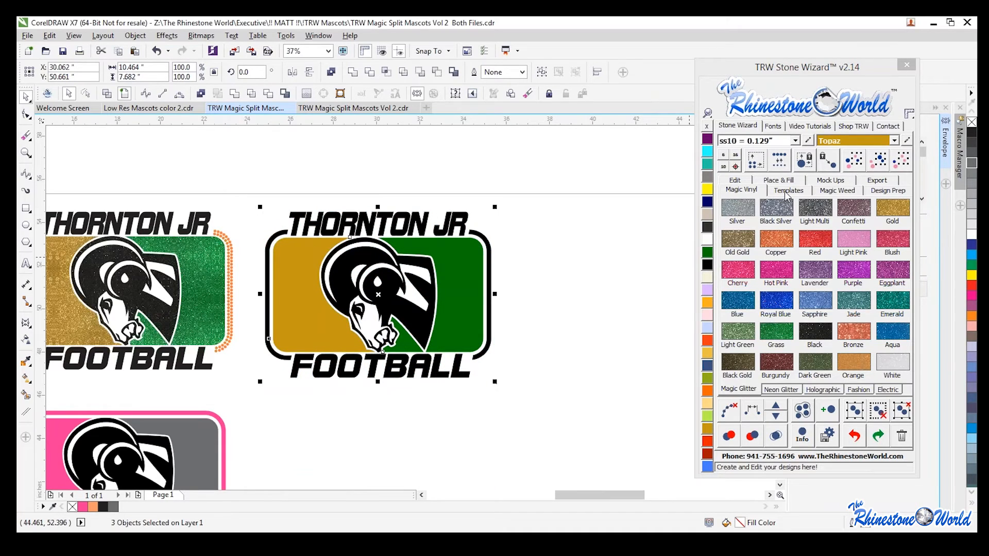
Step: Create a front mockup of the badge on the men's short-sleeve T-shirt, with the Logo option on and set to TRW Logo
left_click(823, 181)
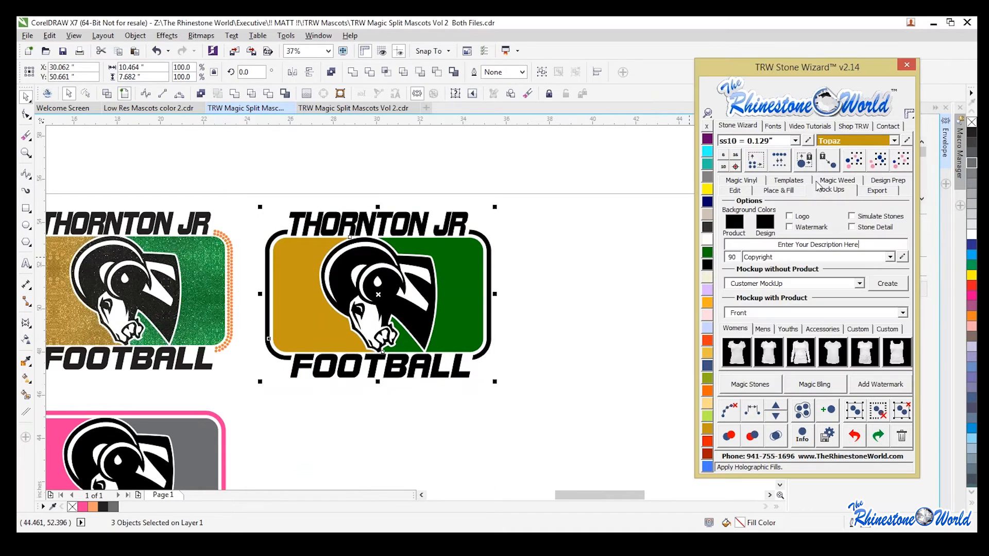
left_click(763, 333)
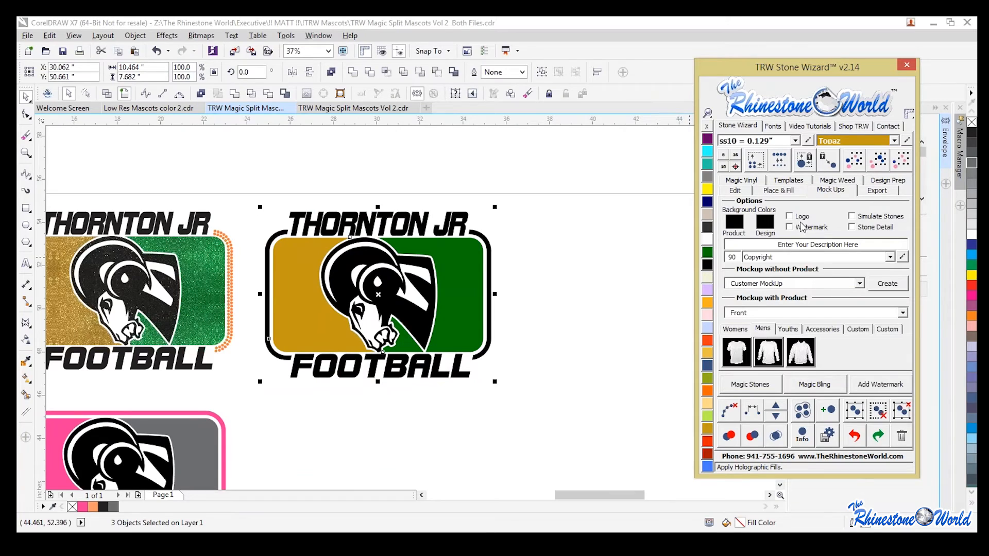
left_click(764, 257)
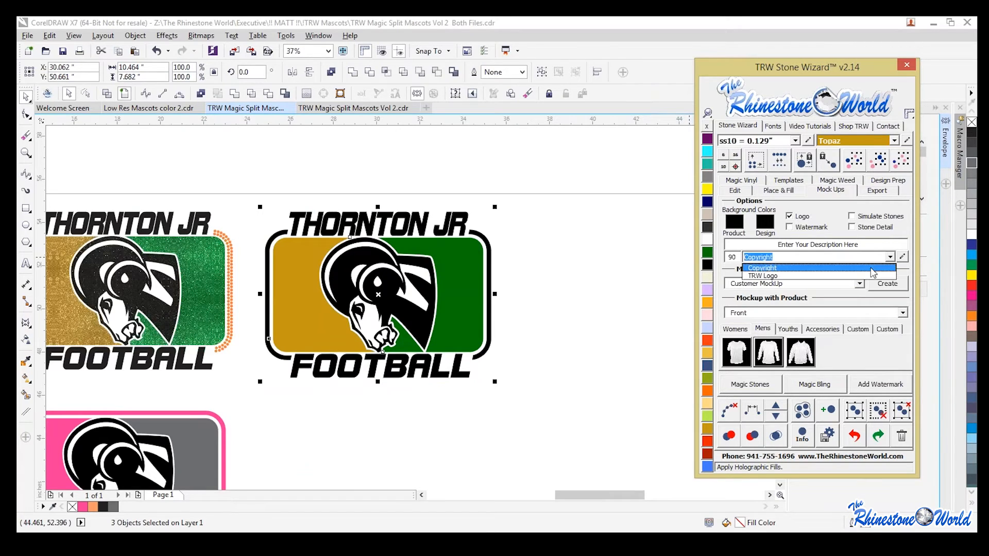
left_click(764, 276)
left_click(738, 356)
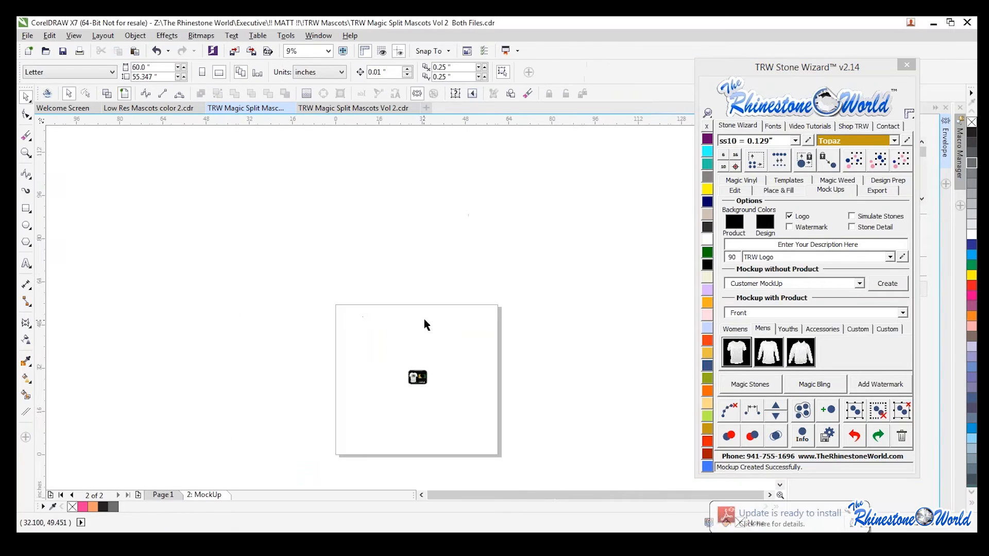
Step: Examine the T-shirt mockup's badge placement on the chest and the enlarged design panel beside it
left_click(439, 362)
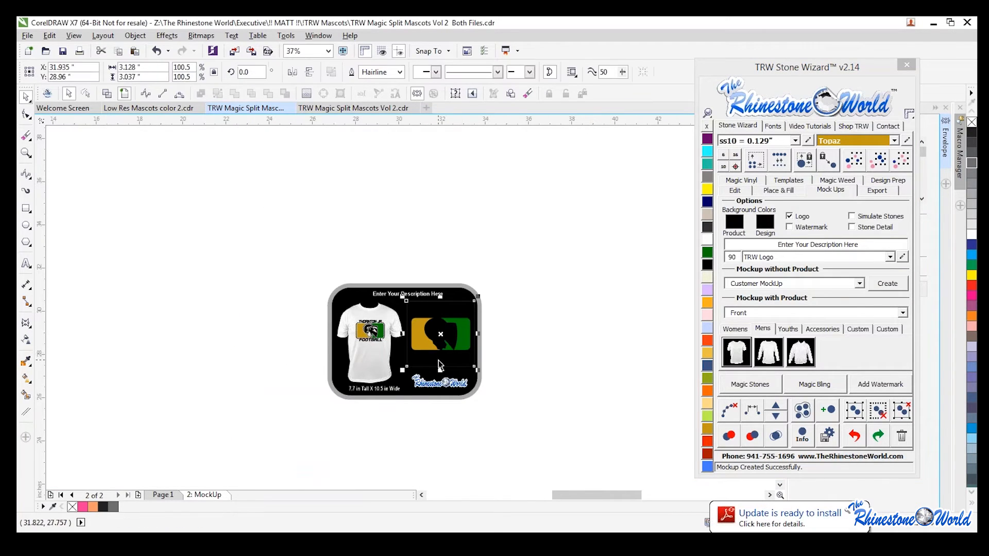
key("Escape")
scroll(372, 337, "up", 6)
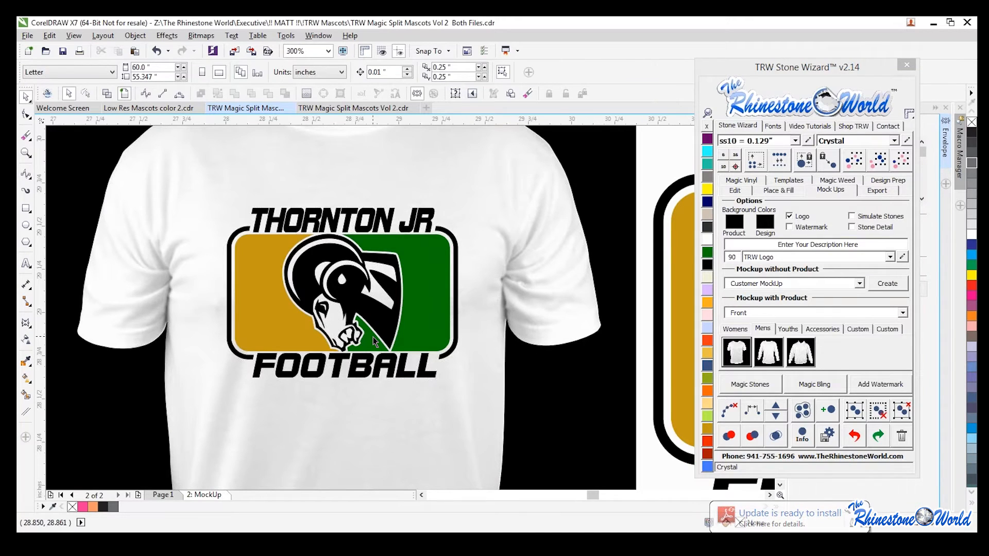
scroll(372, 337, "down", 2)
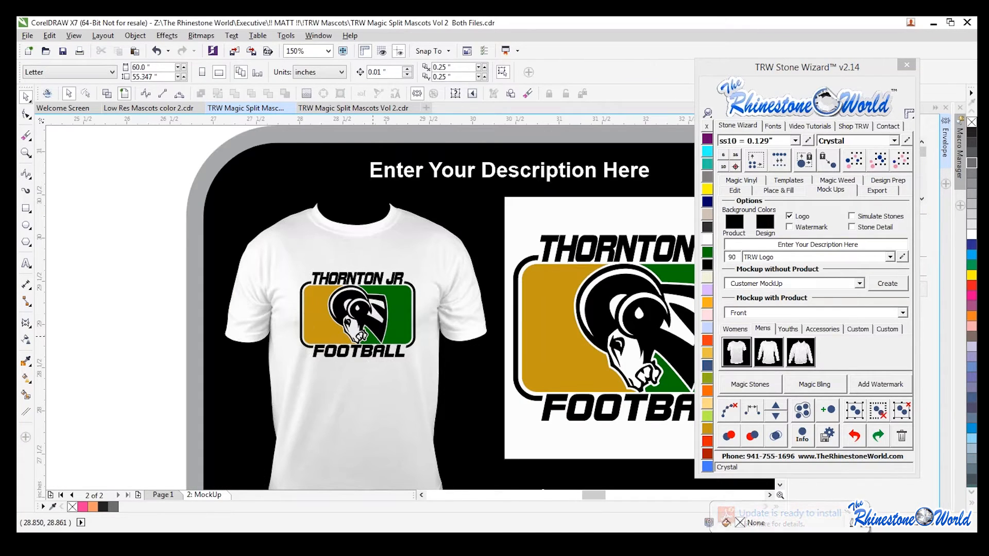
scroll(379, 352, "up", 2)
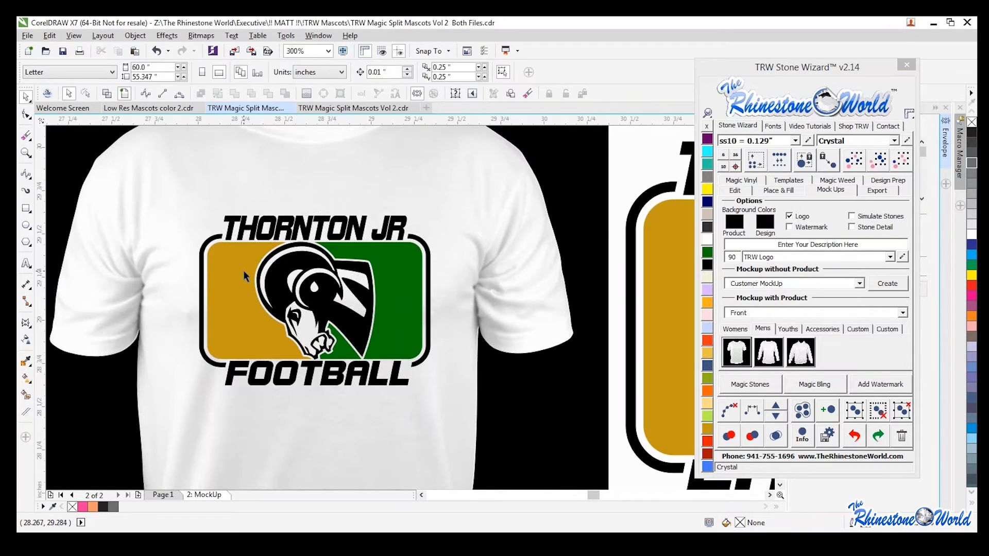
scroll(243, 270, "down", 4)
scroll(420, 291, "up", 2)
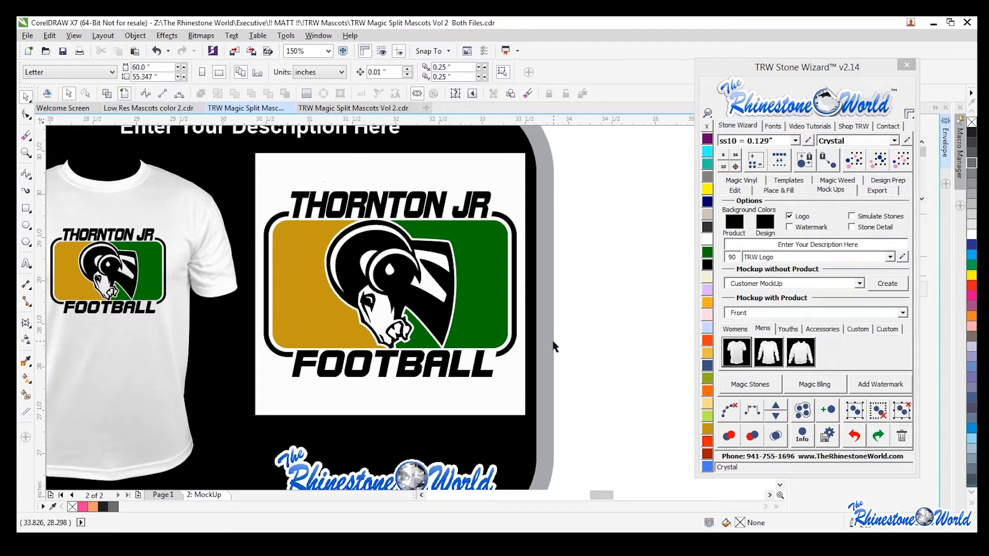
Step: Return to Page 1 and examine the SOUTHEAST, THORNTON JR and ram badge variations
left_click(163, 494)
scroll(515, 360, "down", 4)
scroll(399, 229, "up", 2)
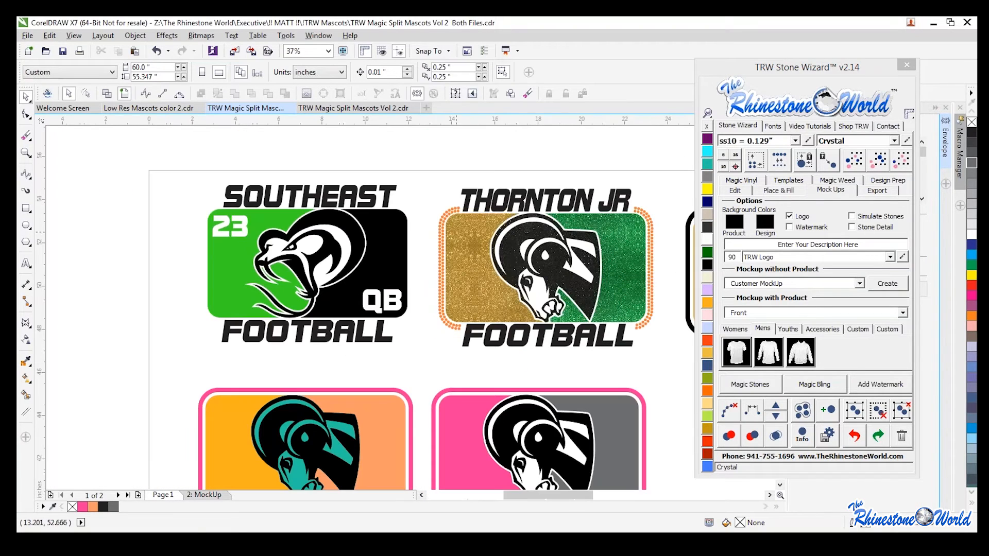
scroll(335, 281, "down", 2)
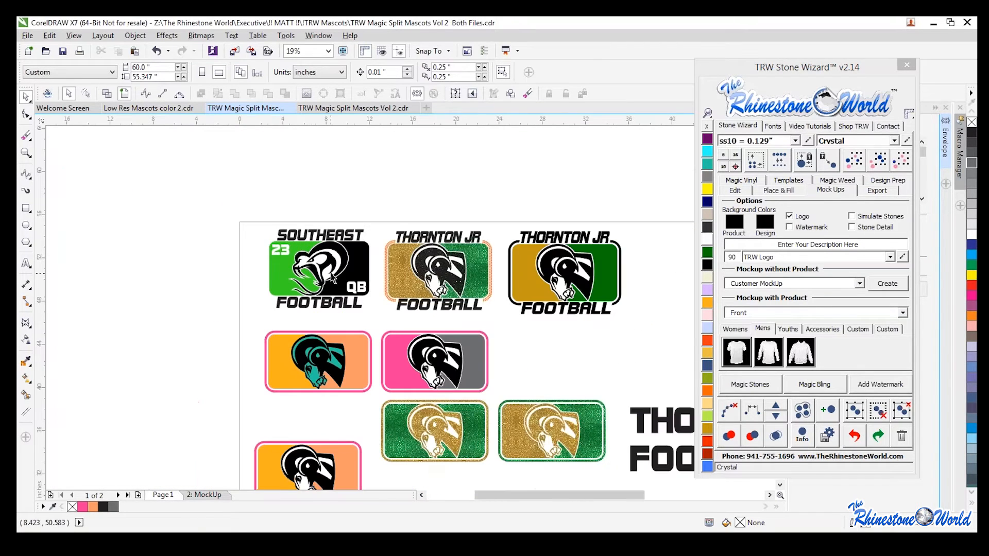
scroll(492, 322, "down", 2)
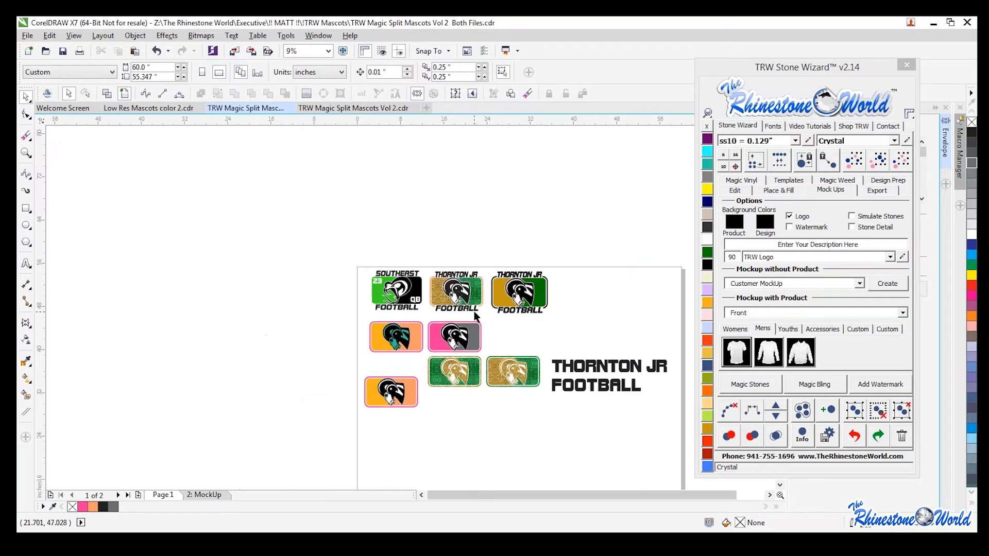
scroll(510, 324, "up", 2)
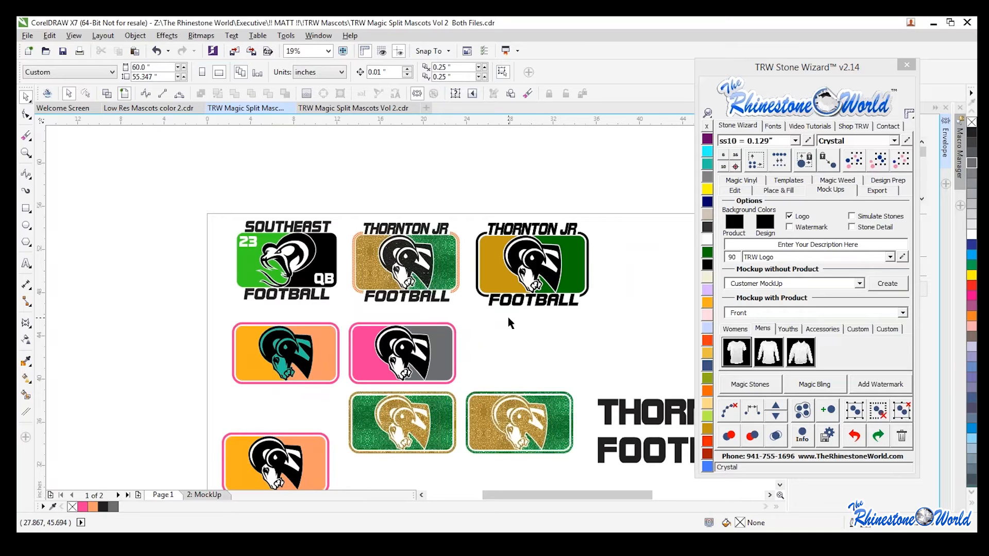
scroll(534, 341, "down", 1)
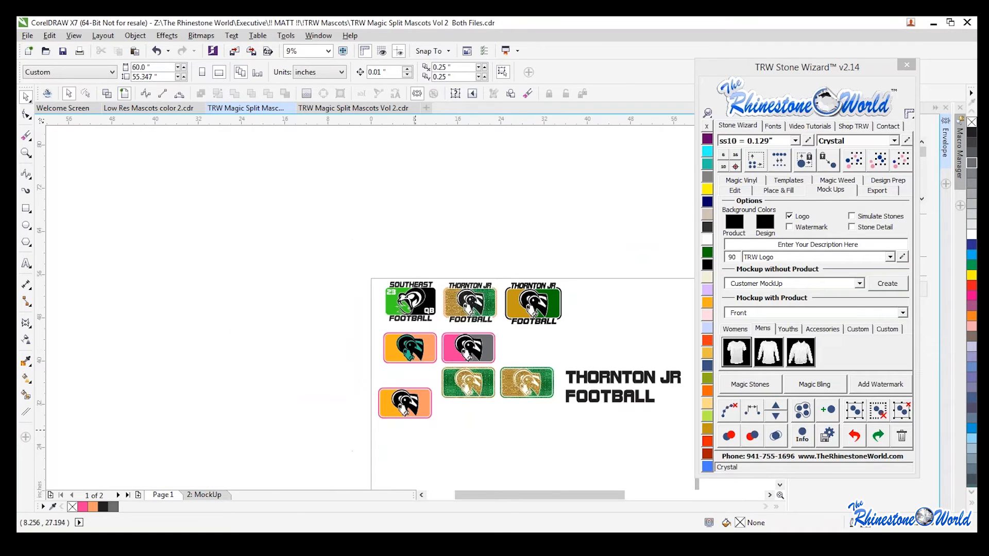
Step: Move the orange badge with the teal ram to the open area below the green and gold glitter badges
scroll(407, 426, "up", 1)
scroll(407, 429, "up", 1)
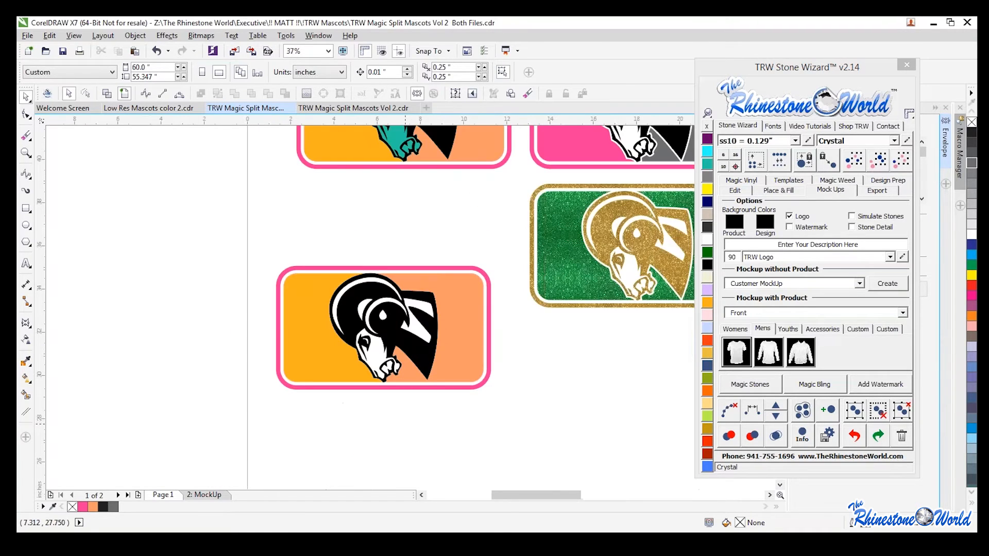
left_click_drag(509, 413, 272, 260)
scroll(402, 296, "down", 1)
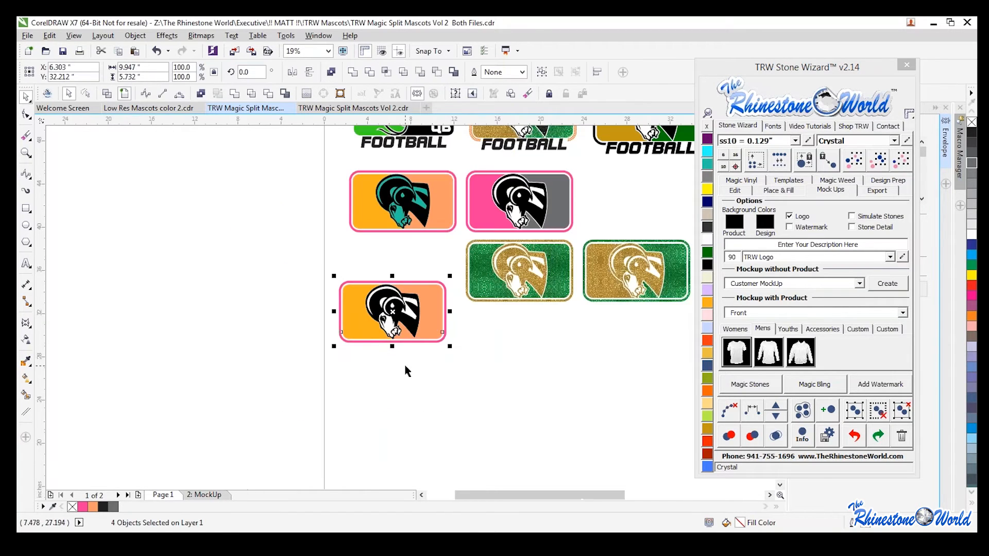
scroll(404, 369, "up", 1)
scroll(423, 335, "down", 2)
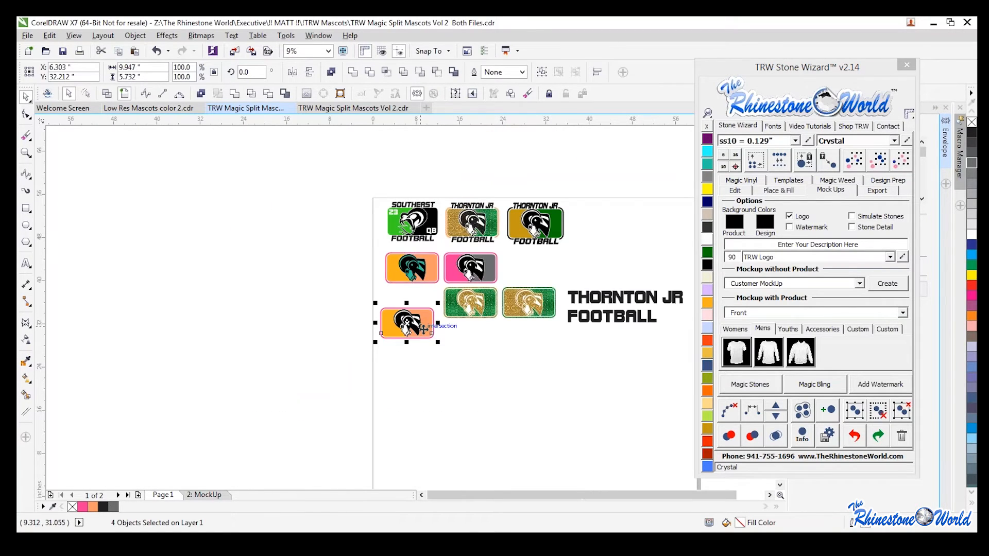
left_click_drag(424, 328, 519, 382)
left_click(514, 412)
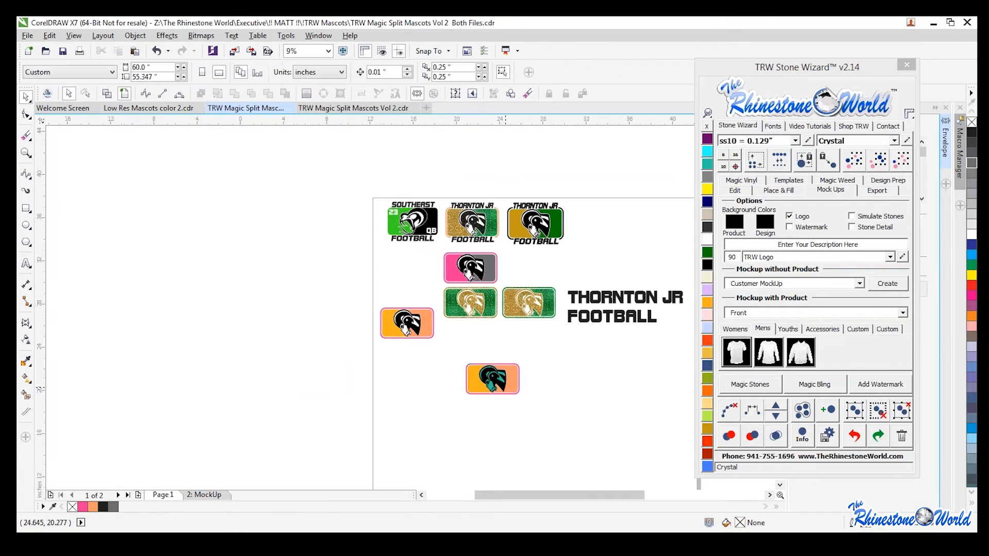
Step: Try deleting the teal layer behind the ram artwork in the moved badge, and undo the deletion
scroll(510, 383, "up", 2)
scroll(462, 382, "up", 2)
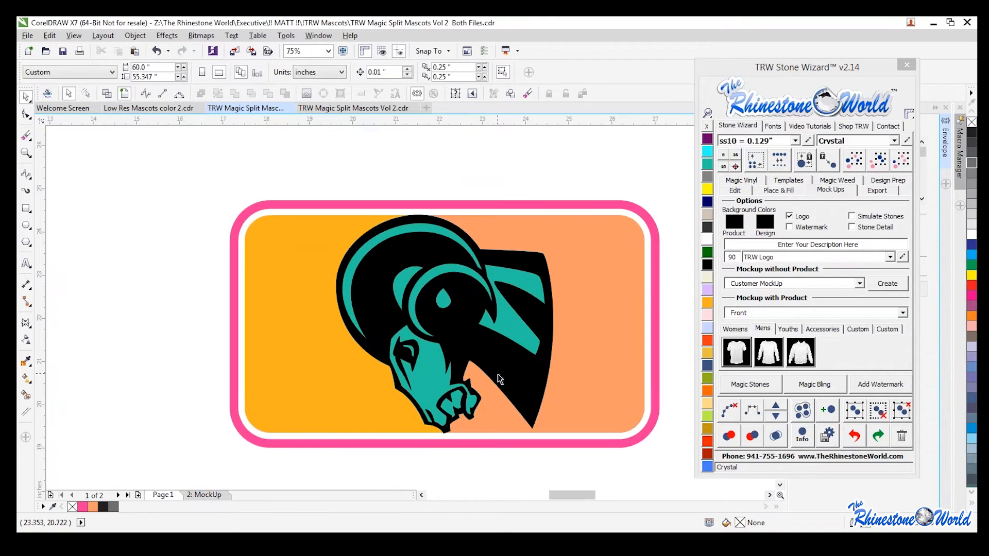
left_click(436, 384)
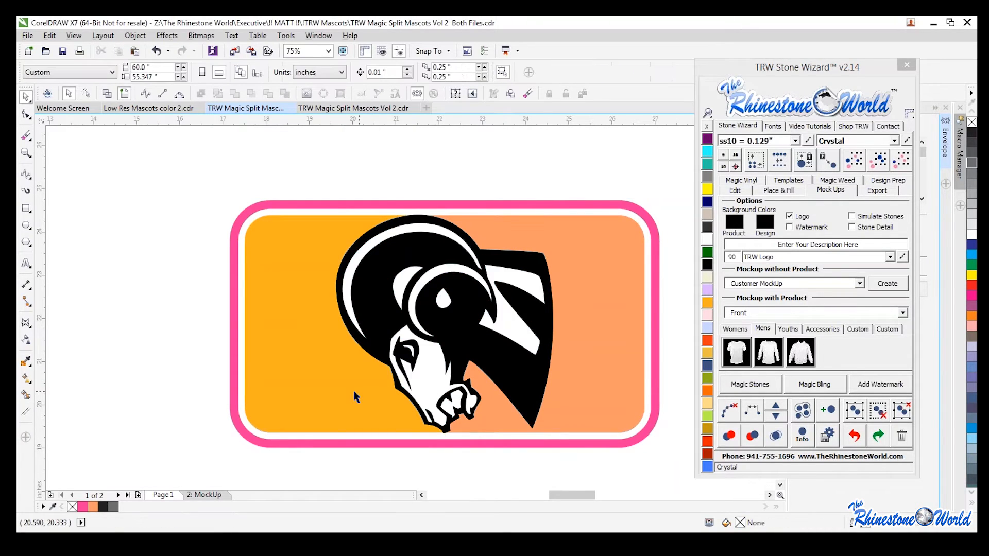
left_click(369, 383)
key("ctrl+z")
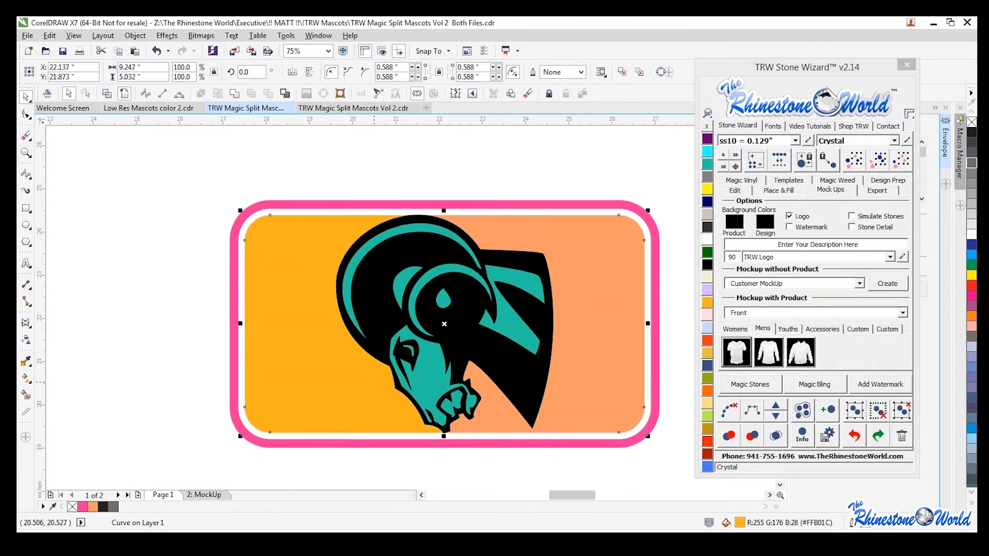
Step: Delete the yellow and light orange halves of the moved badge, leaving the teal layer as the ram's background
left_click(379, 487)
left_click(353, 404)
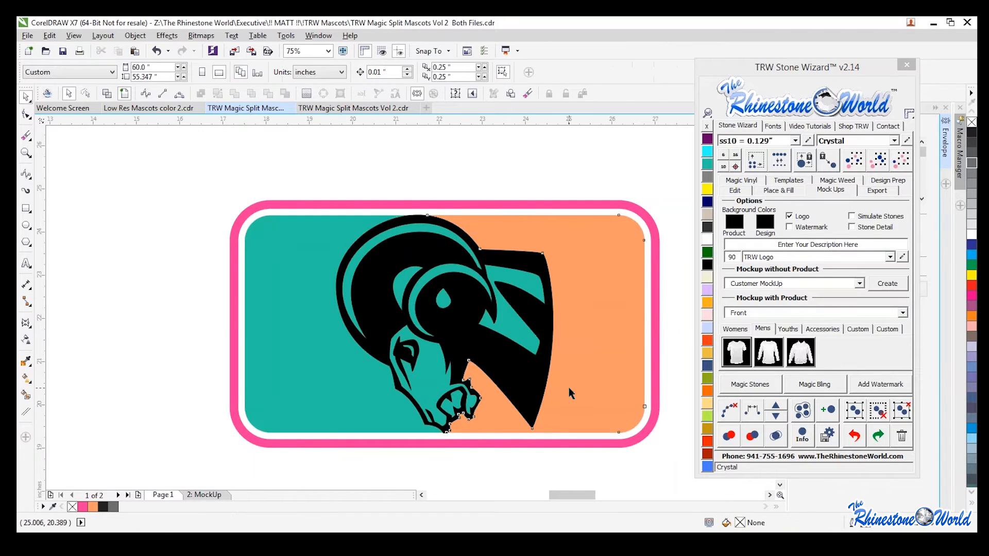
left_click(568, 387)
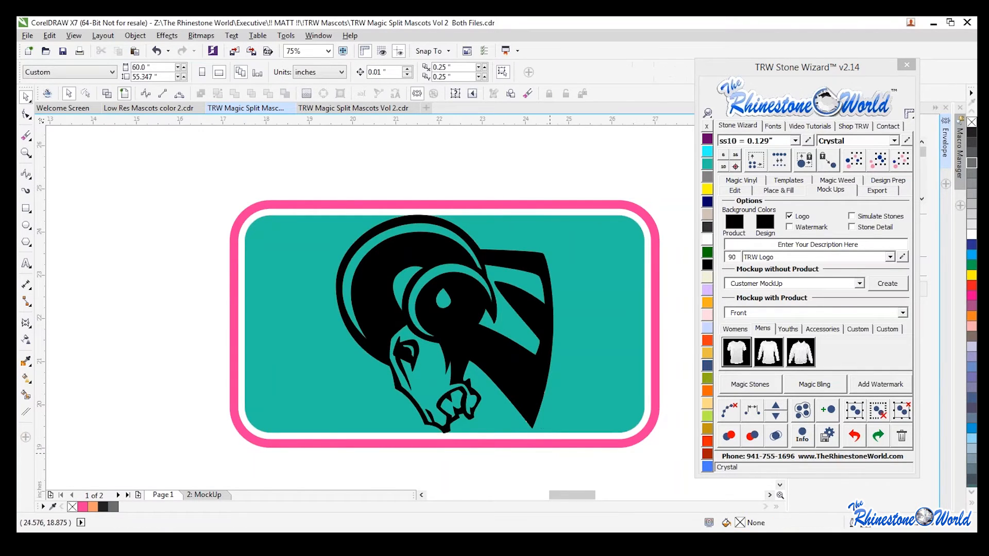
Step: Scale the ram artwork down to about 4.84 by 4.87 inches, centred within the teal background
left_click(519, 355)
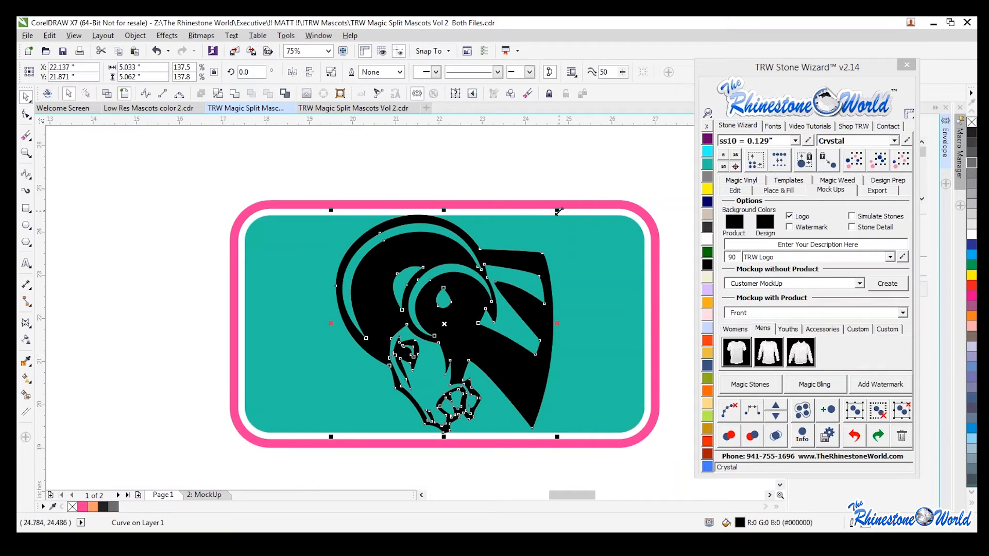
left_click_drag(557, 211, 555, 217)
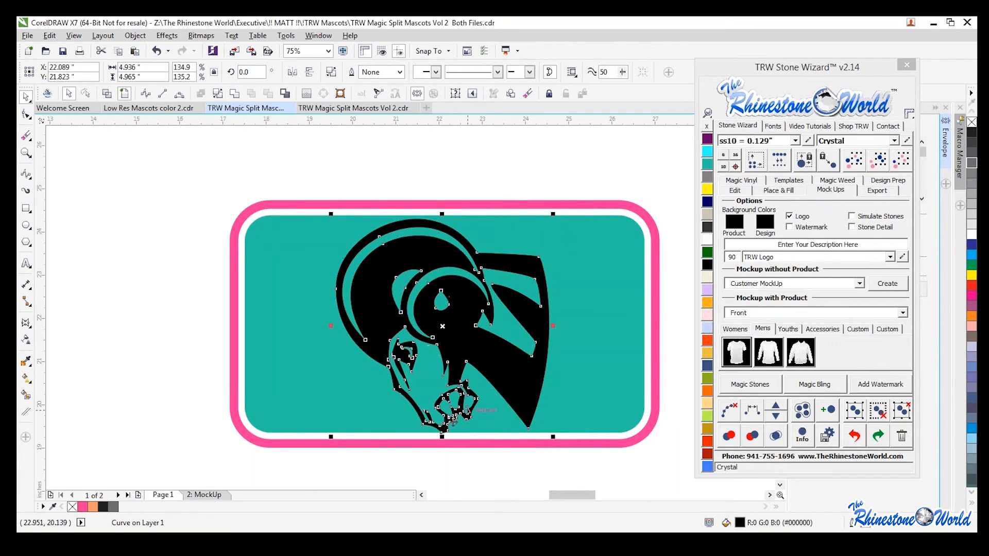
left_click_drag(331, 435, 335, 432)
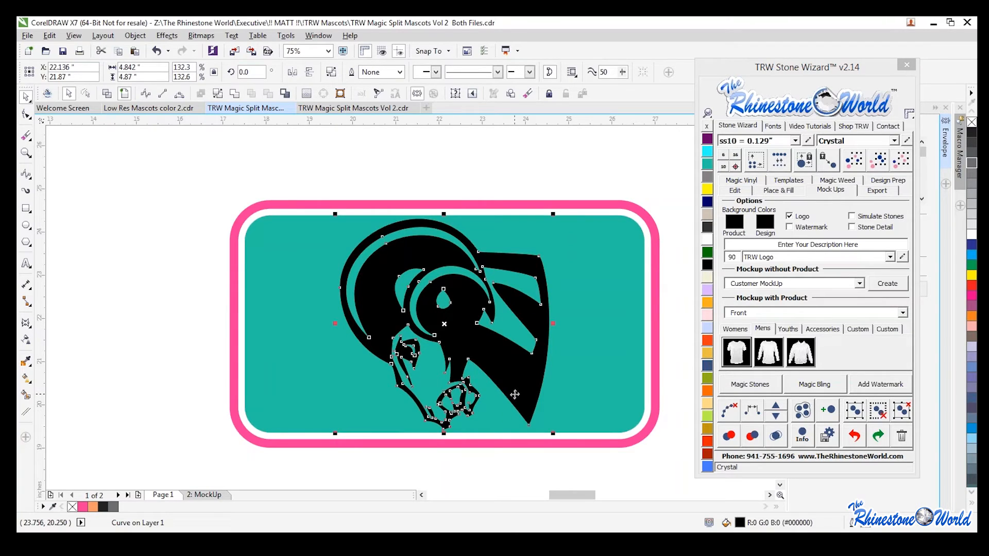
left_click(613, 397, "shift")
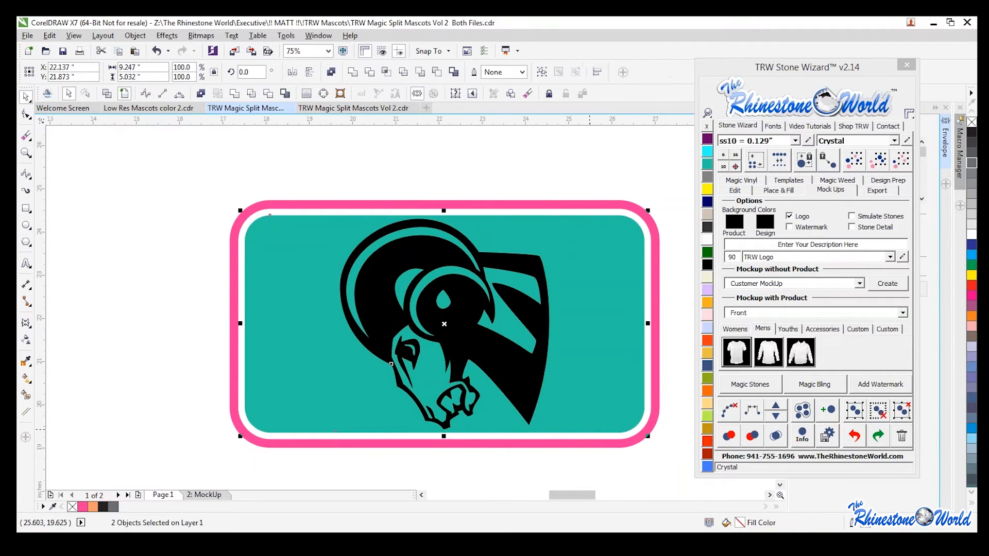
left_click(584, 466)
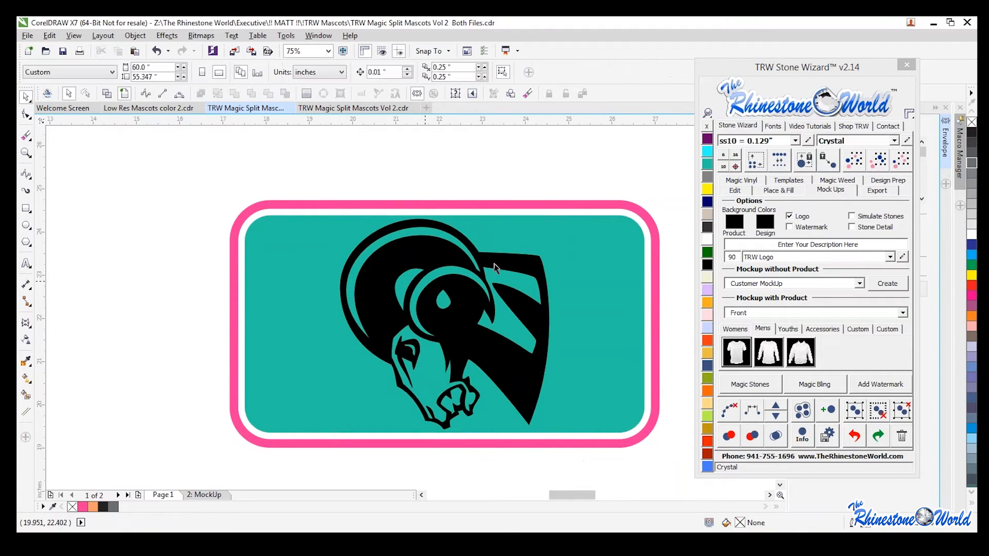
Step: Set the contour spacing to 0.075, try an outside Island Fill on the ram artwork, and undo the fill
left_click(538, 273)
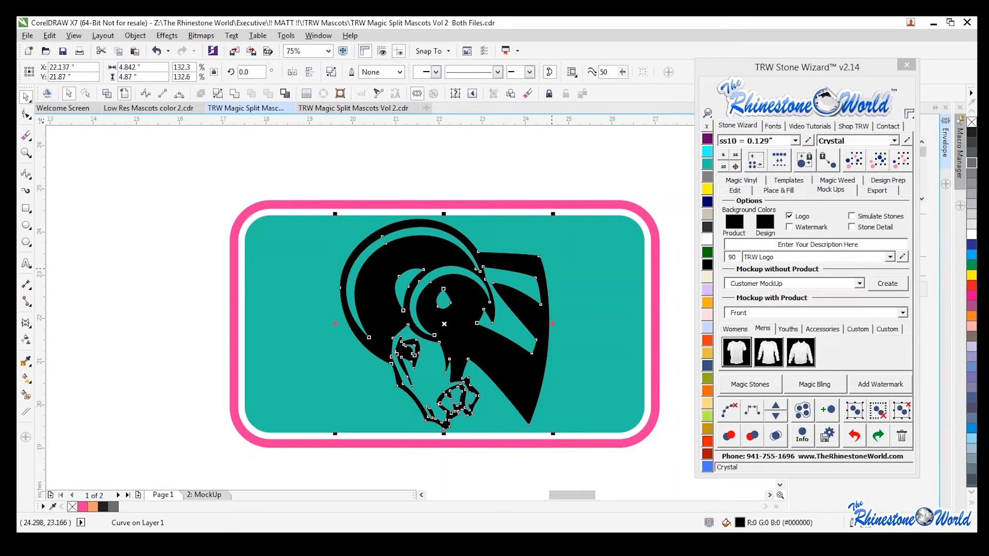
left_click(795, 192)
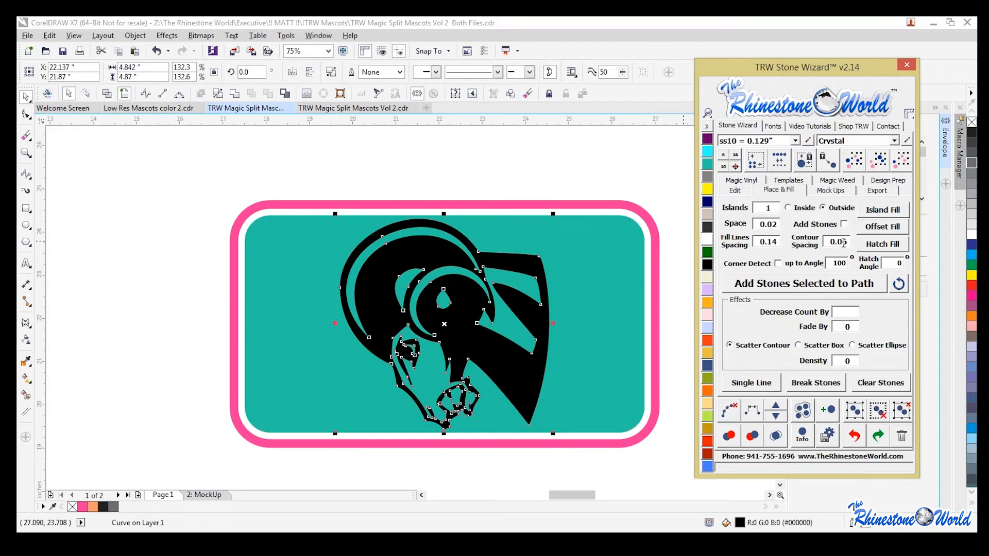
type("75")
left_click(878, 213)
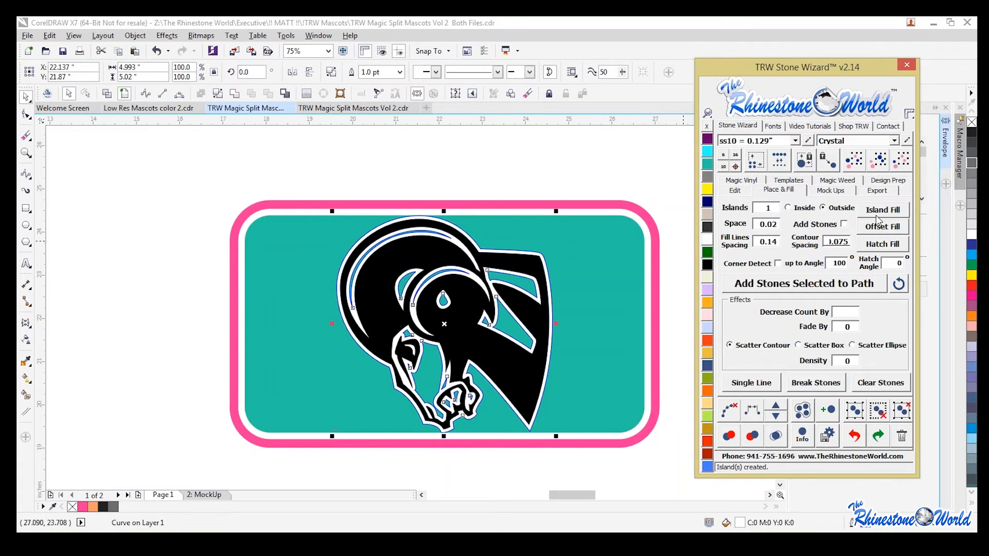
key("ctrl+z")
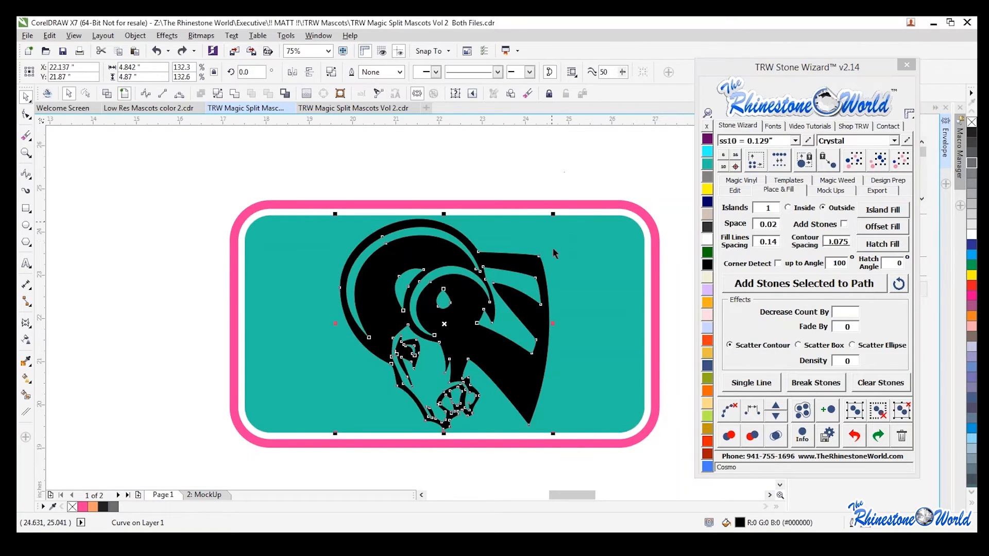
Step: Create a boundary around the outer silhouette of the ram artwork
scroll(523, 278, "up", 1)
scroll(525, 270, "down", 1)
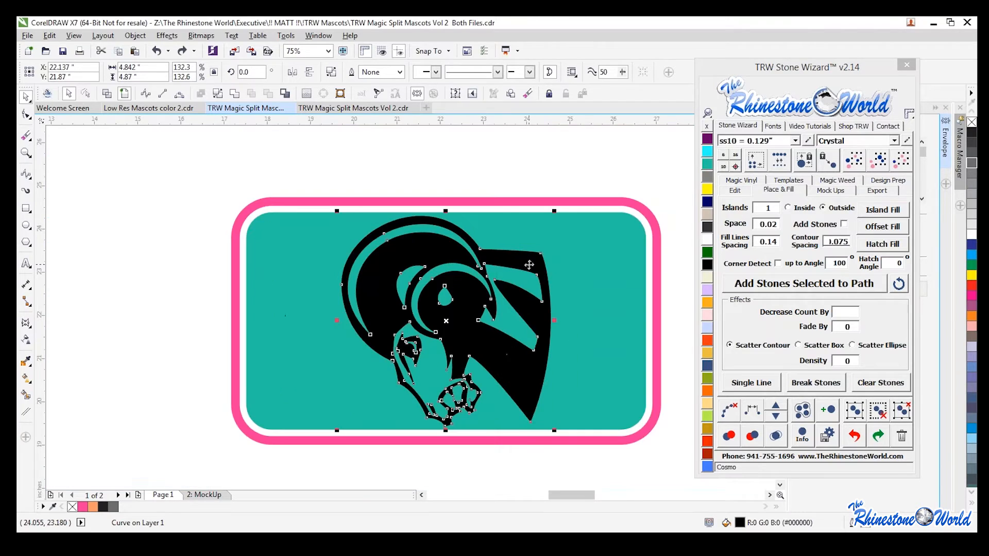
left_click(287, 96)
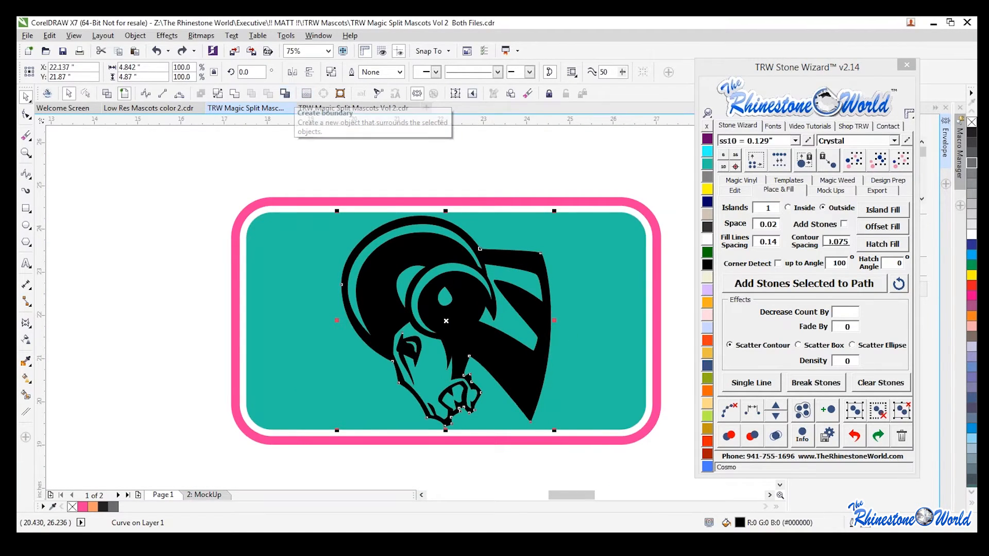
left_click(475, 163)
Step: Scale the ram and its boundary together down to about 4.74 by 4.76 inches inside the teal background
left_click_drag(625, 164, 301, 457)
left_click_drag(556, 209, 553, 212)
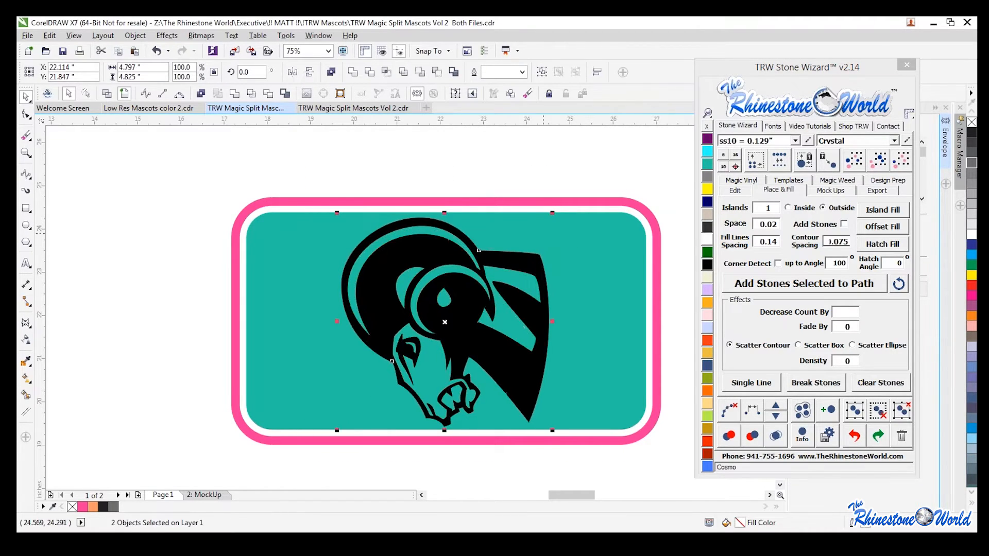
scroll(329, 441, "up", 2)
left_click_drag(348, 418, 355, 412)
scroll(355, 412, "down", 2)
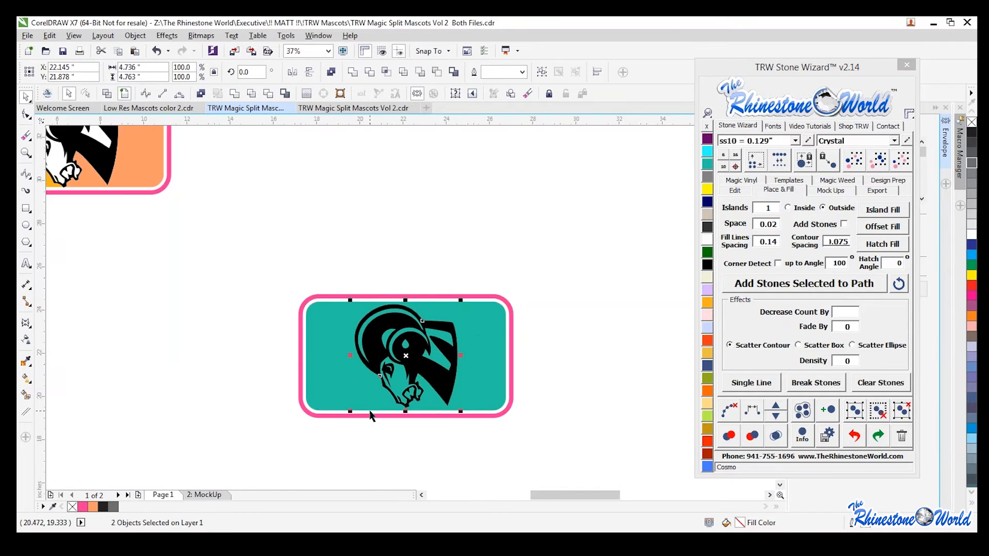
left_click(407, 440)
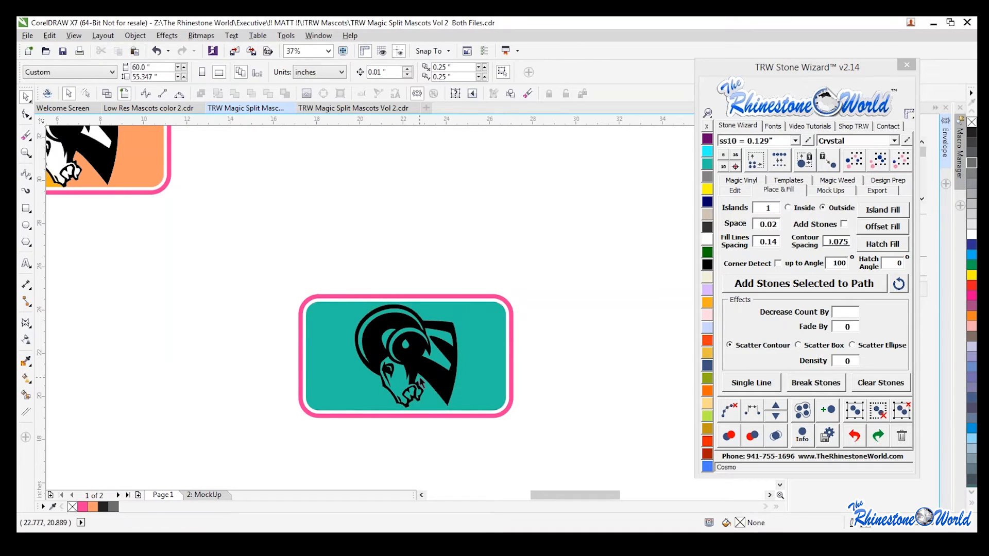
Step: Add one outside Island Fill contour around the ram's boundary with 0.075 contour spacing
left_click_drag(434, 382, 442, 386)
key("ctrl+z")
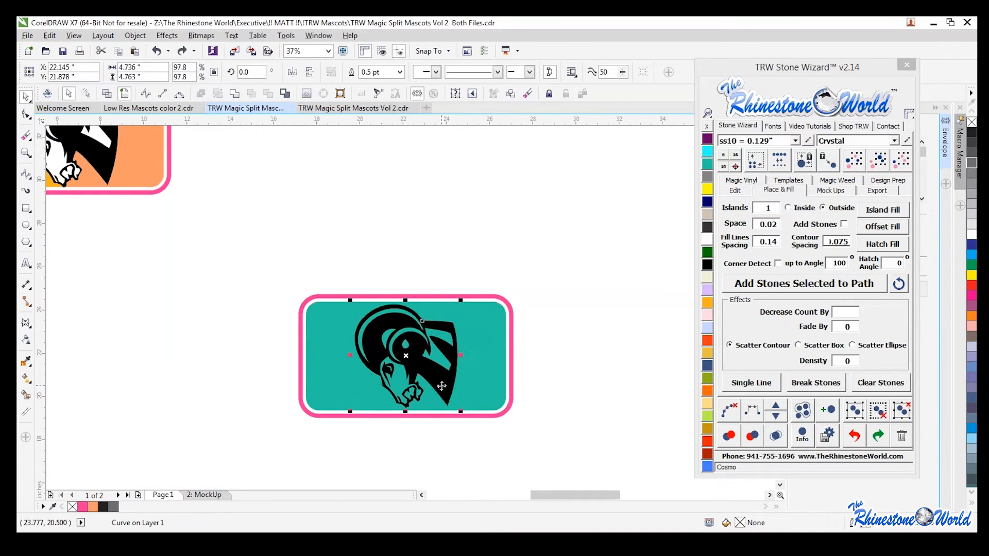
scroll(444, 355, "up", 2)
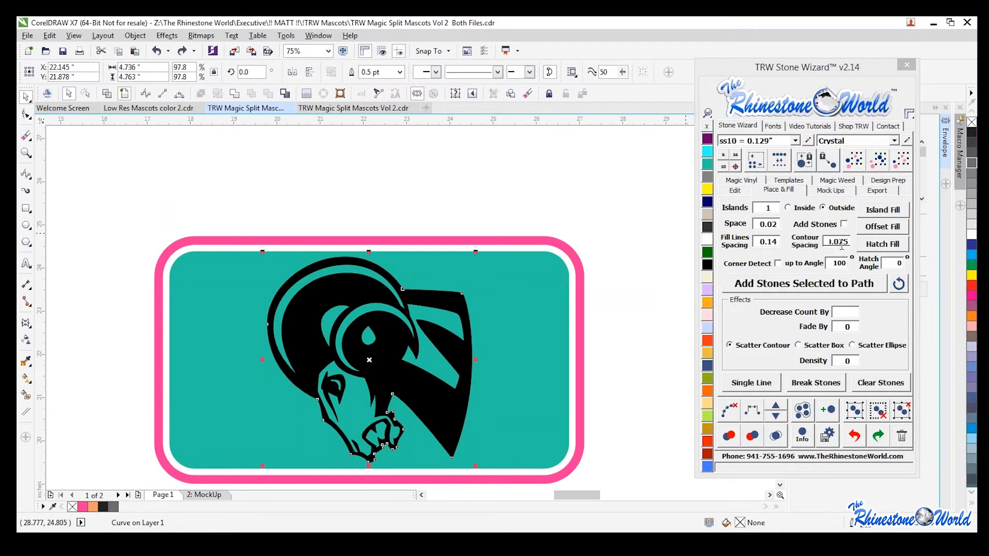
left_click(894, 210)
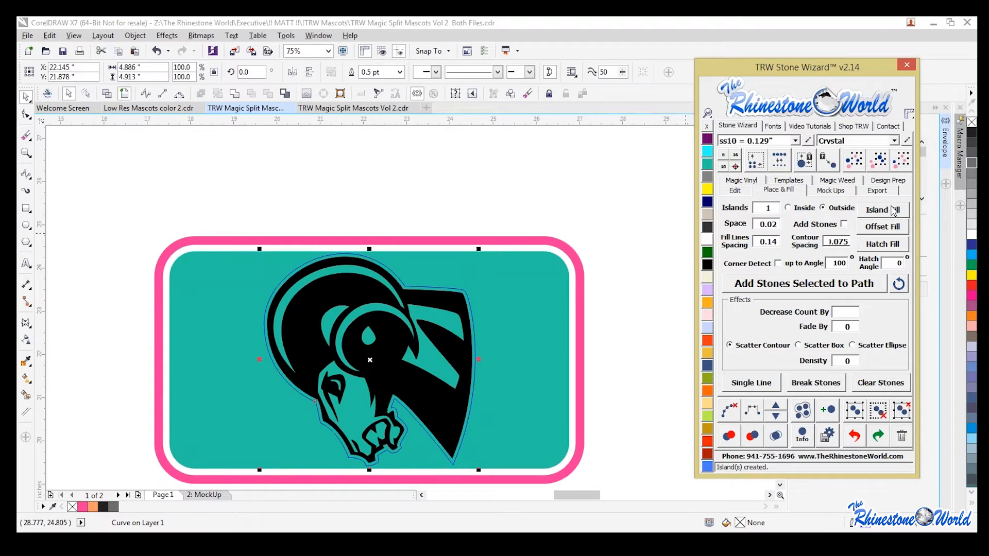
Step: Add a second outside Island Fill contour around the ram's first contour with the same 0.075 spacing
scroll(486, 359, "up", 1)
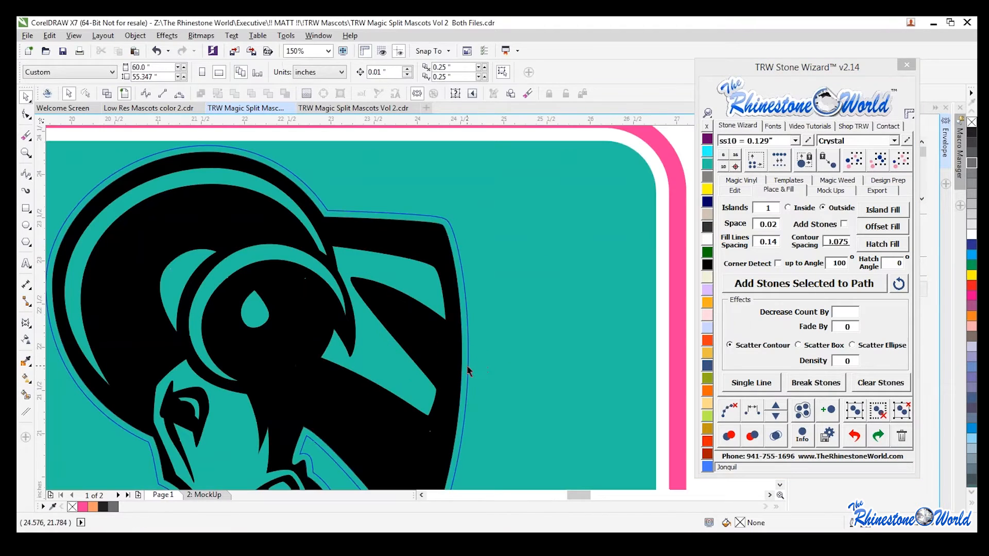
left_click(467, 366)
scroll(472, 363, "down", 1)
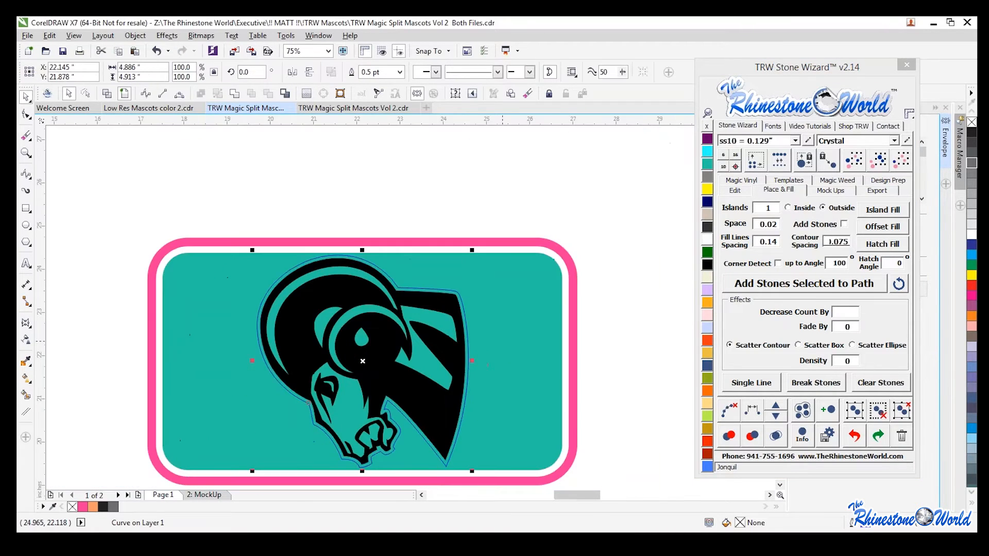
left_click(887, 215)
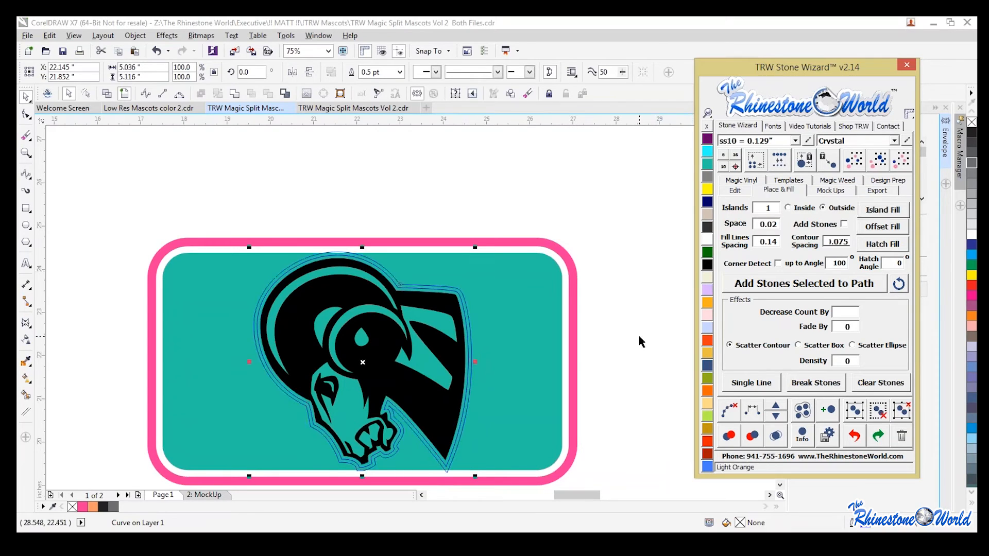
scroll(564, 328, "down", 1)
scroll(453, 351, "up", 1)
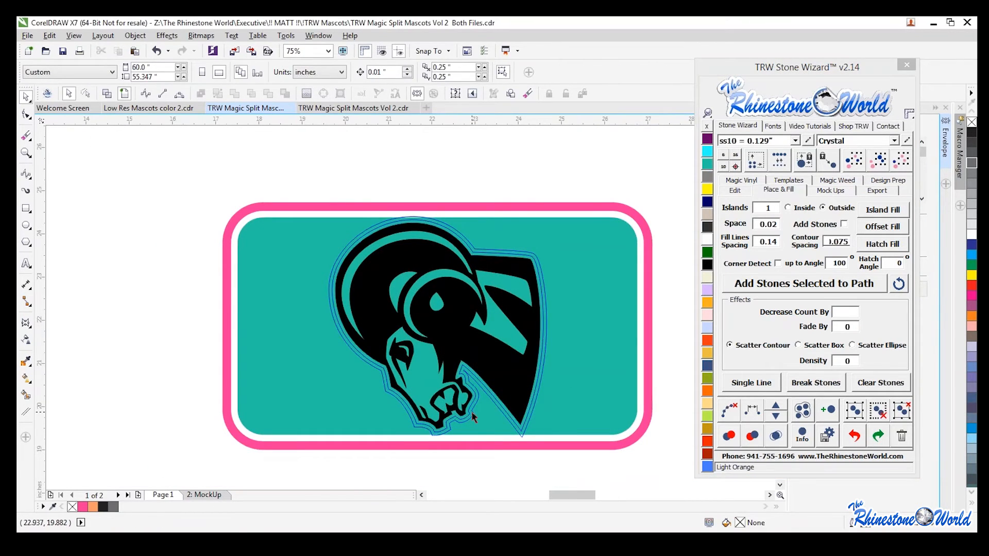
Step: Smart-fill the background left of the ram with pink and the background right of it with yellow
left_click(24, 397)
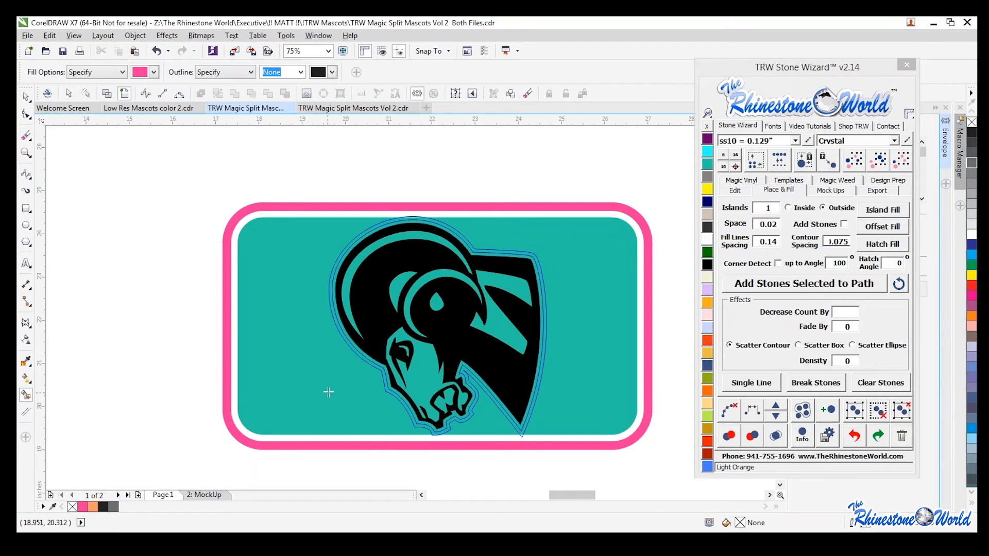
left_click(294, 379)
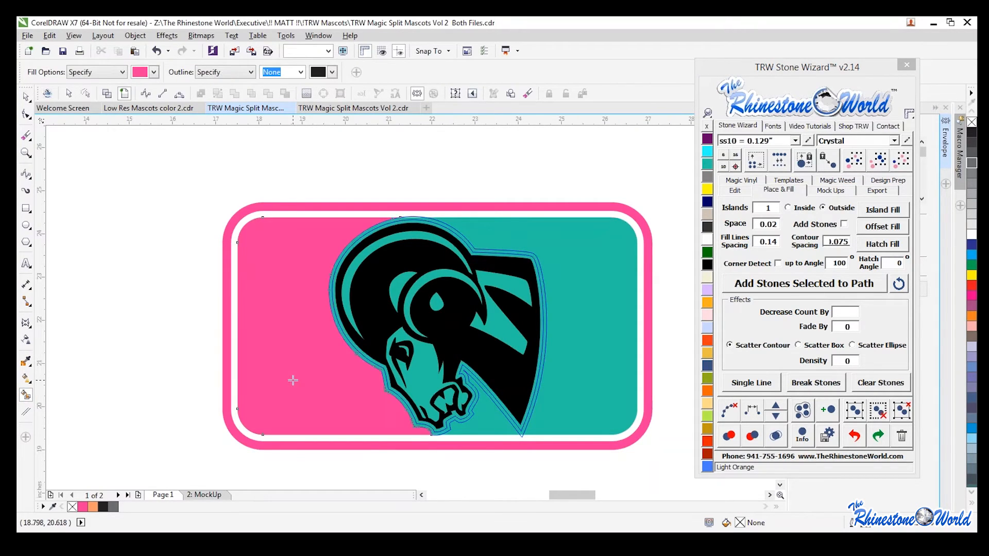
left_click(153, 72)
left_click(157, 90)
left_click(555, 285)
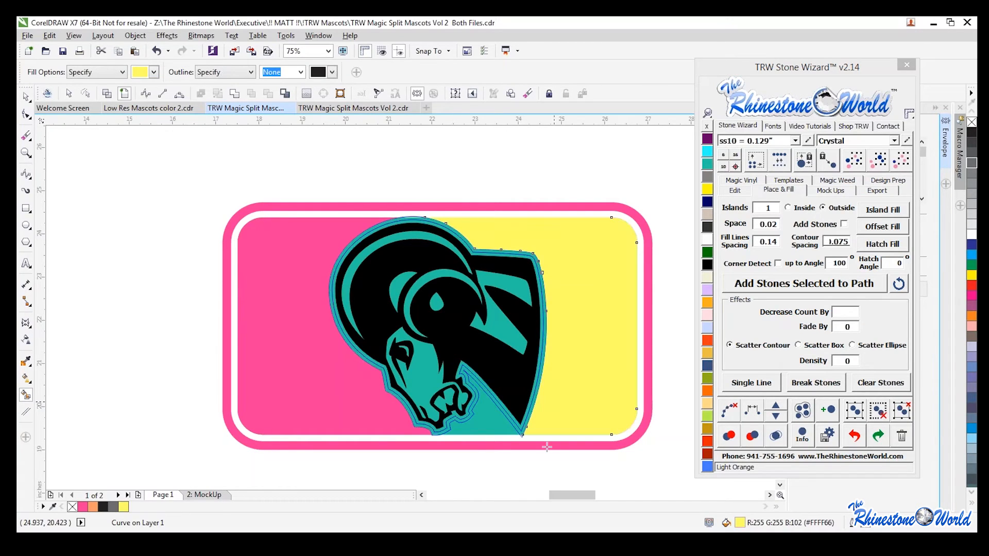
left_click(26, 97)
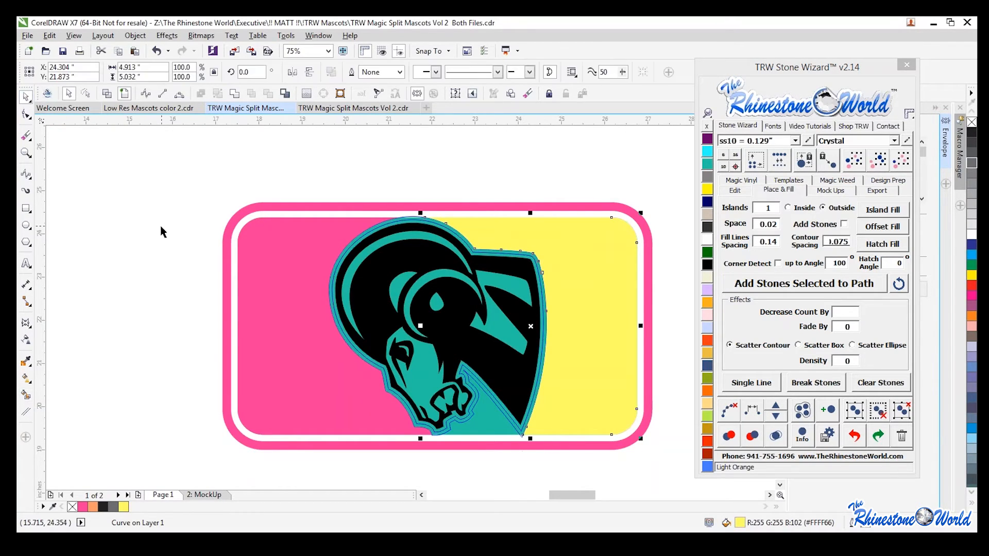
left_click(171, 237)
Step: Examine where the ram's outer contour crosses the badge edges, briefly moving the teal background aside and restoring it
scroll(423, 222, "up", 3)
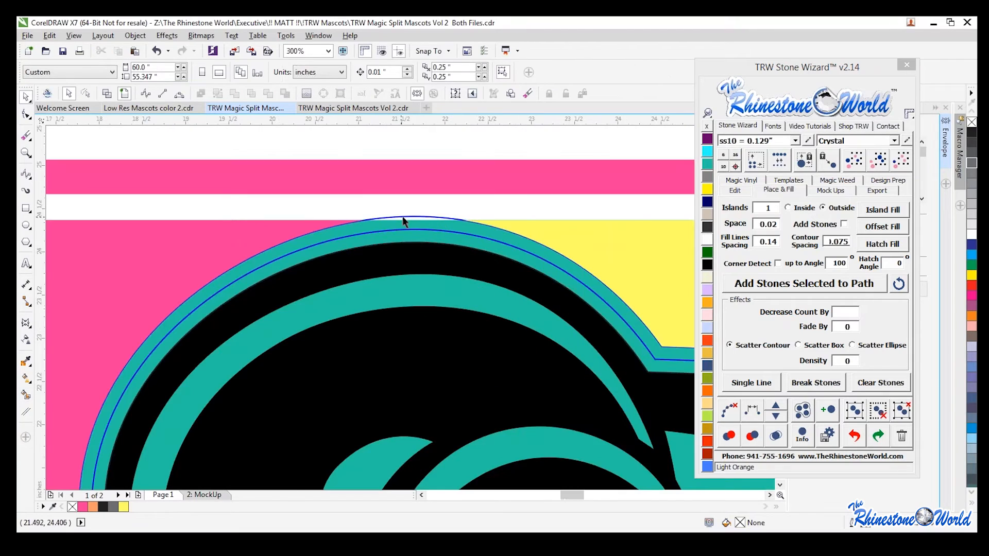
scroll(405, 221, "down", 3)
scroll(437, 357, "up", 3)
scroll(381, 430, "down", 2)
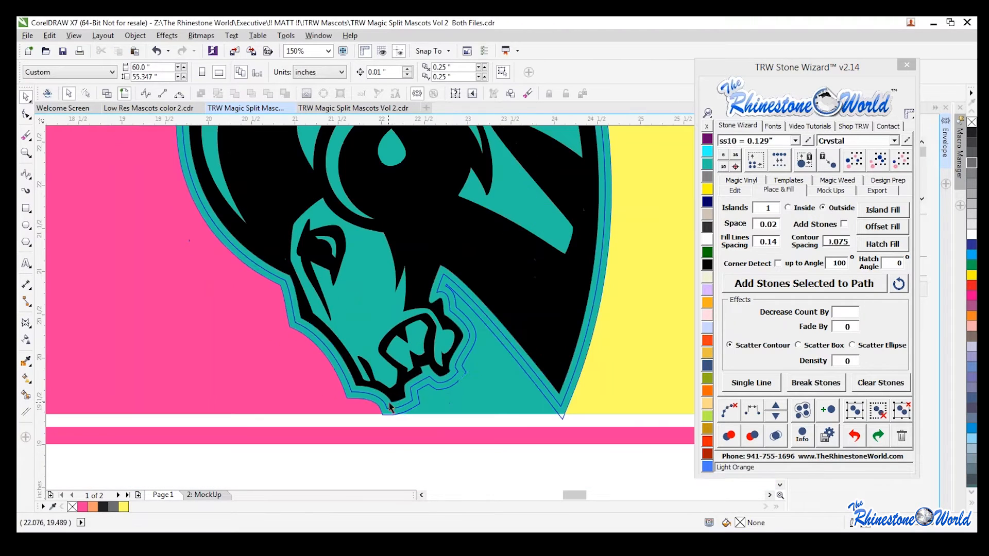
scroll(400, 409, "down", 2)
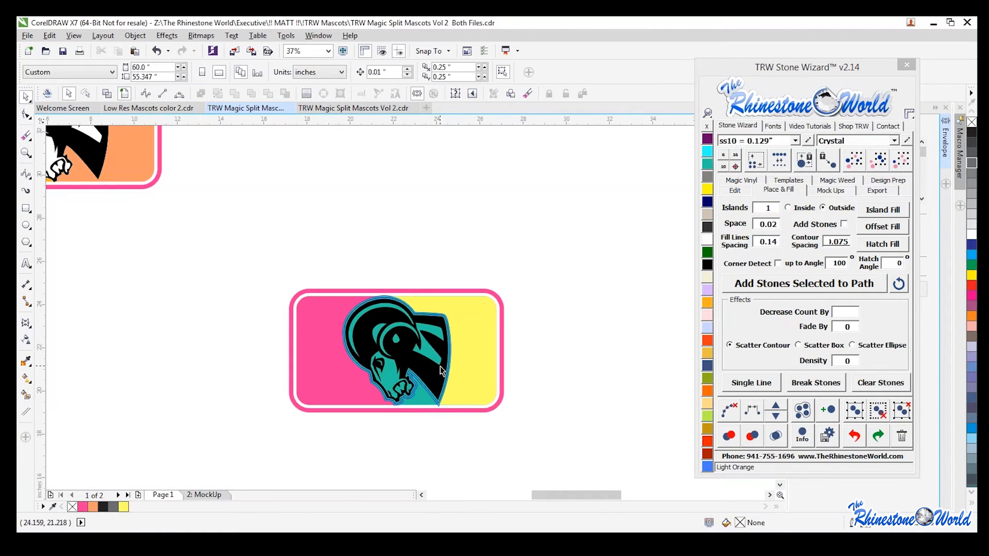
scroll(439, 372, "up", 1)
left_click_drag(403, 424, 402, 269)
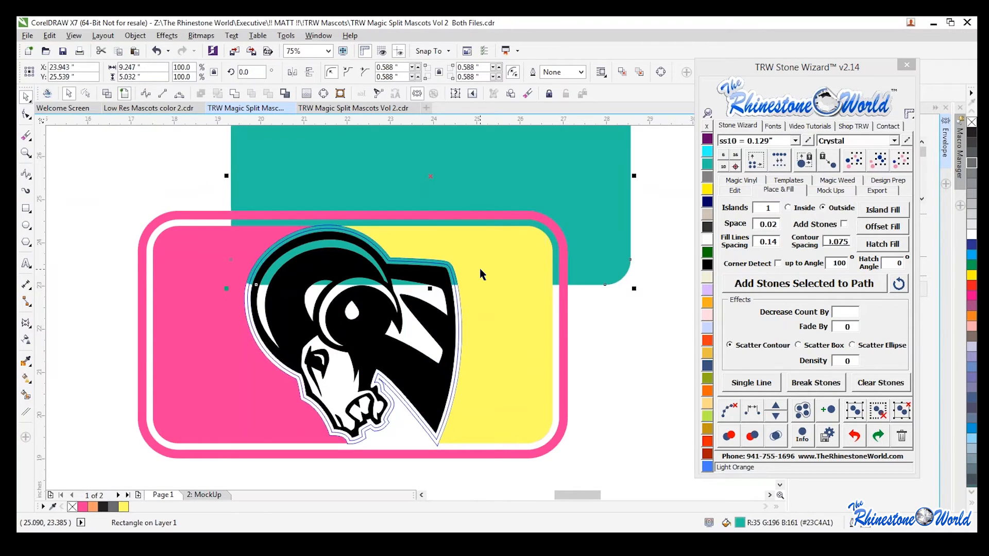
key("ctrl+z")
left_click(435, 471)
Step: Smart-fill the remaining teal gap between the ram's muzzle and neck with yellow
scroll(416, 433, "up", 1)
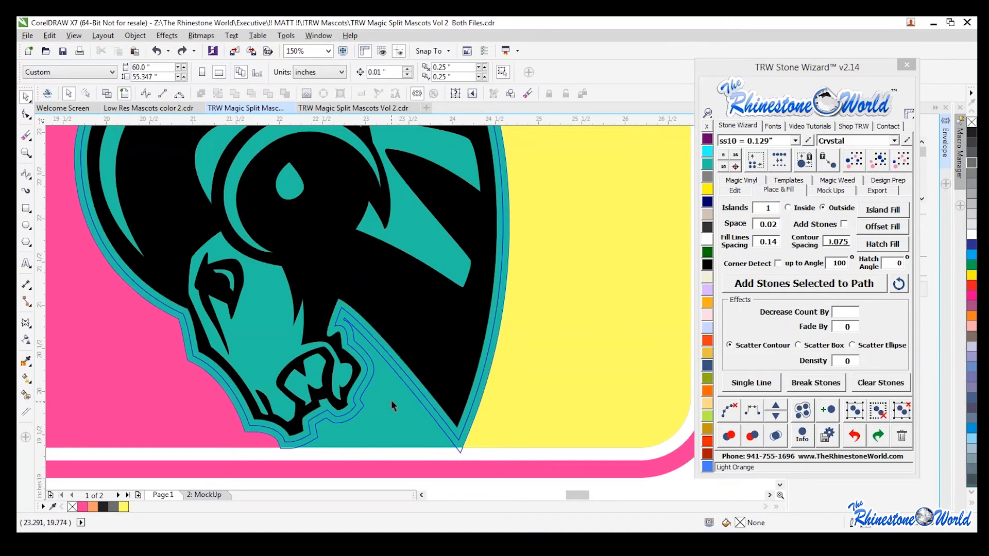
left_click(26, 395)
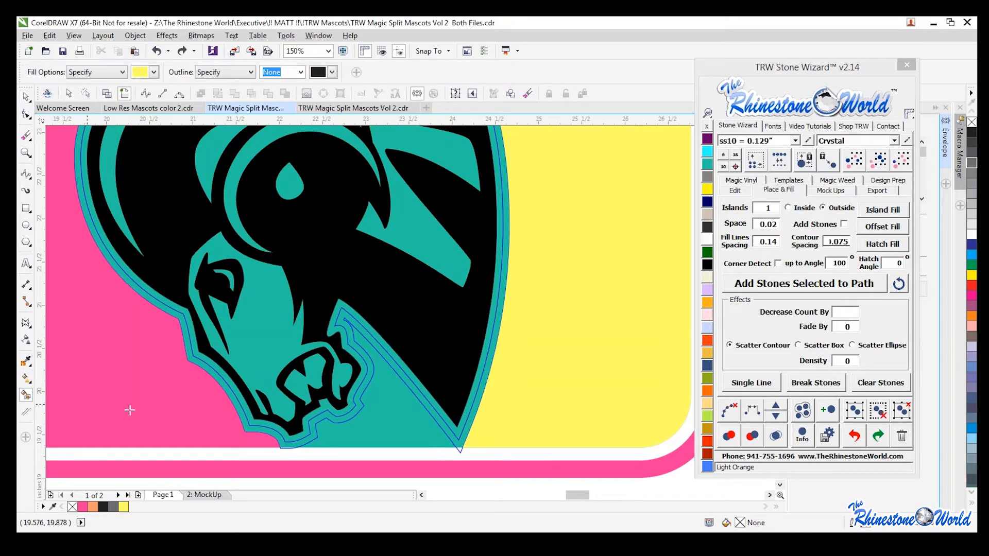
left_click(371, 408)
scroll(371, 408, "down", 2)
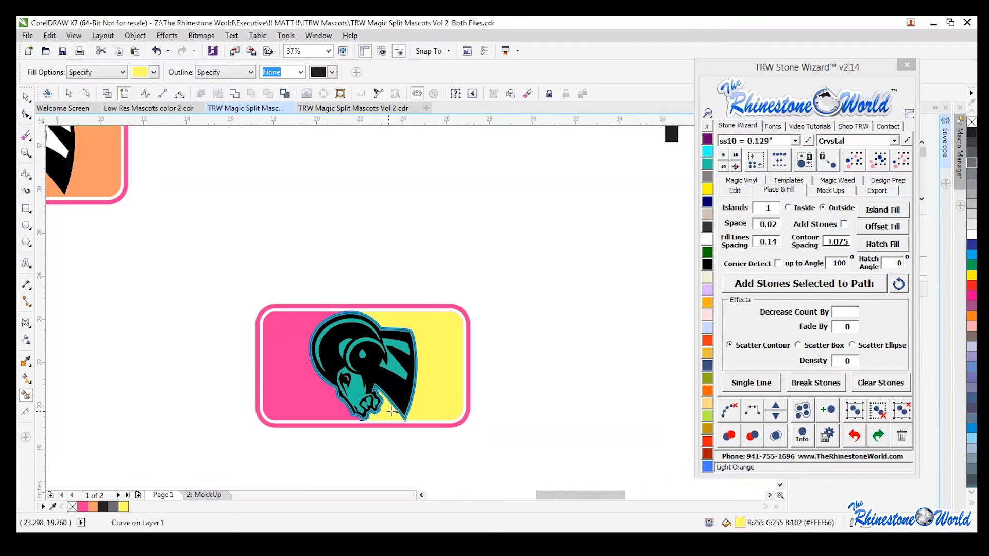
scroll(379, 414, "up", 1)
Step: Merge the yellow gap piece with the yellow right background and move the merged shape up and to the right
key("space")
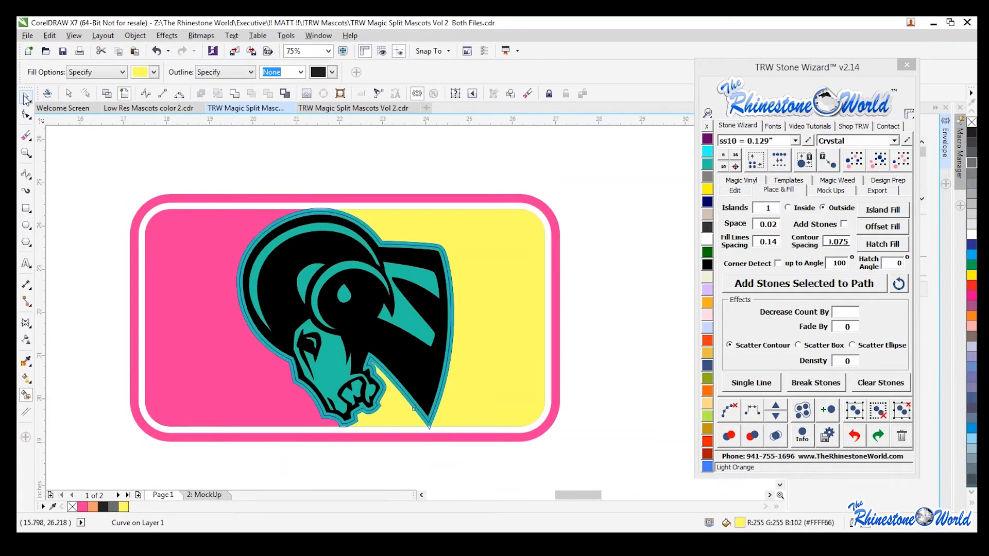
left_click(482, 350, "shift")
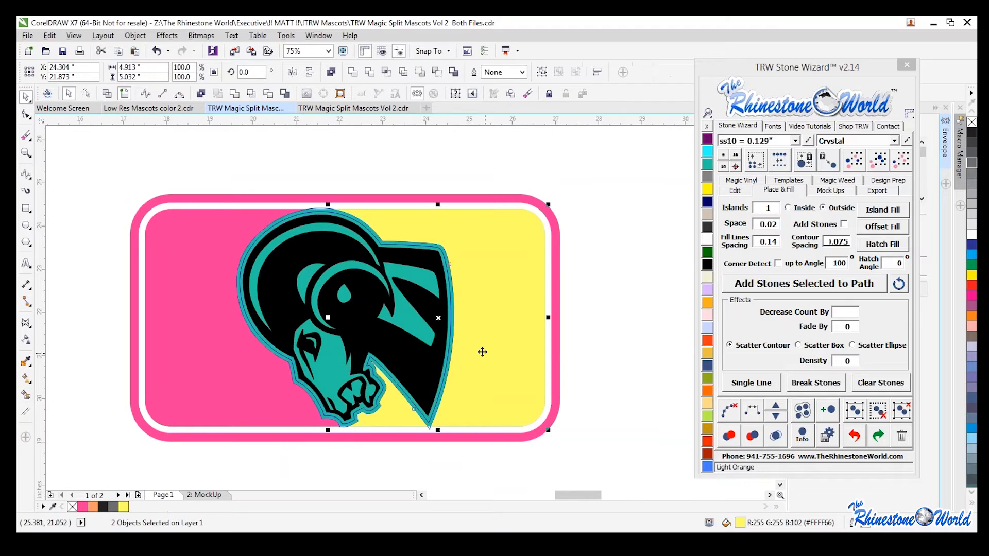
left_click(237, 94)
left_click_drag(309, 124, 330, 136)
left_click_drag(525, 287, 592, 247)
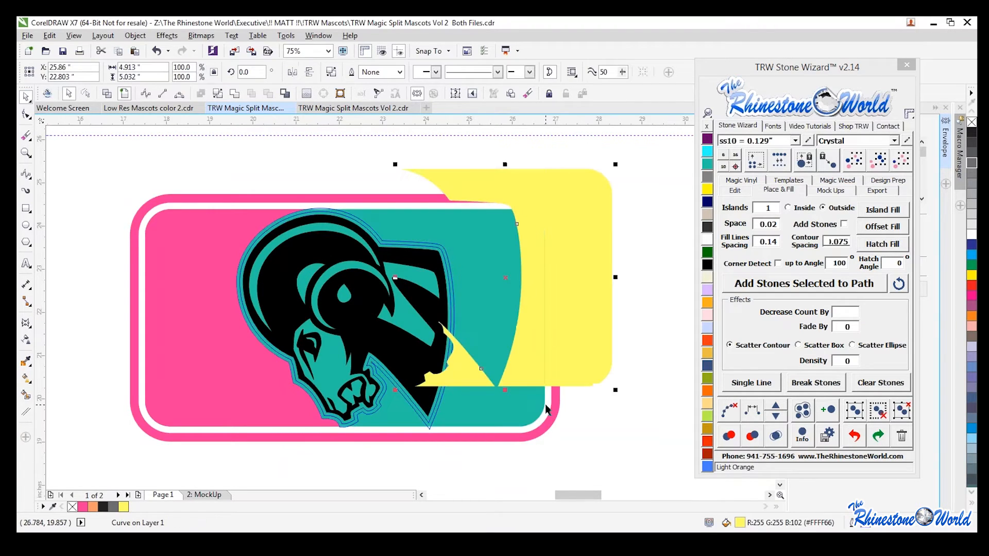
Step: Undo the last move of the merged yellow background and delete the innermost contour line around the ram
key("ctrl+z")
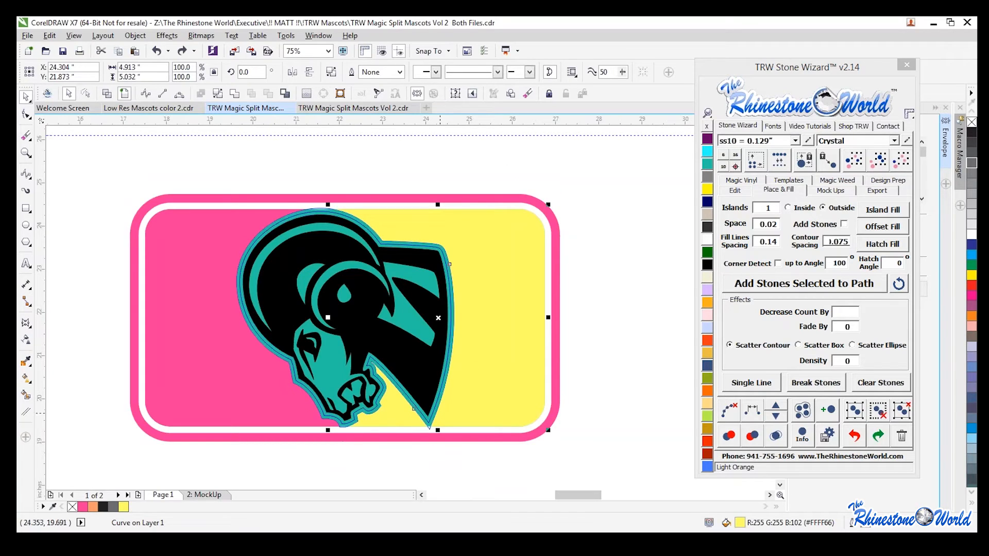
left_click(401, 471)
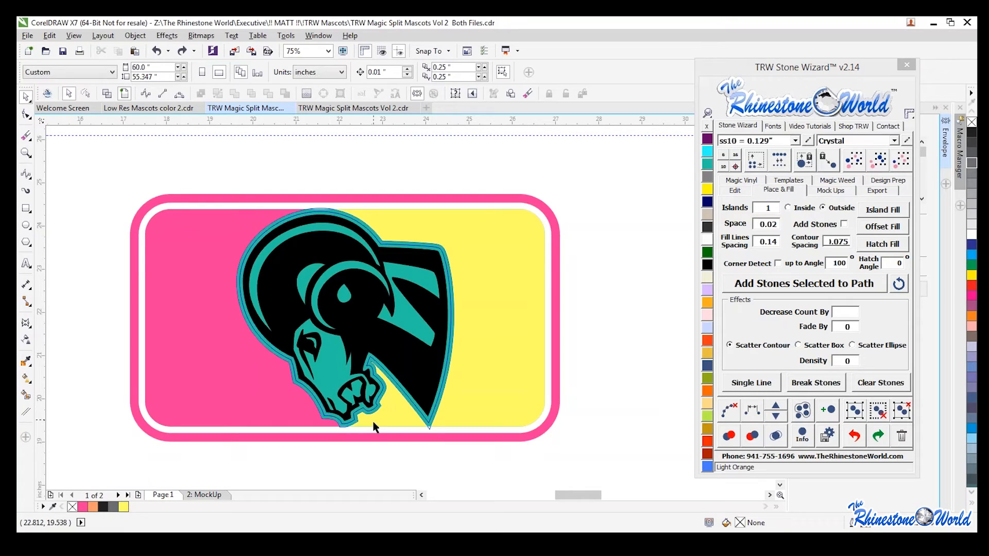
left_click(308, 283)
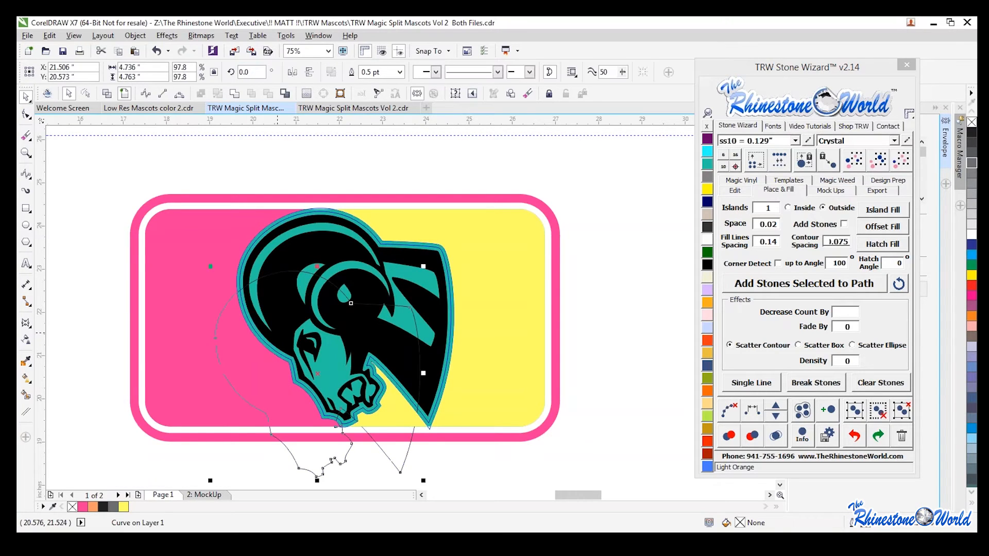
key("Delete")
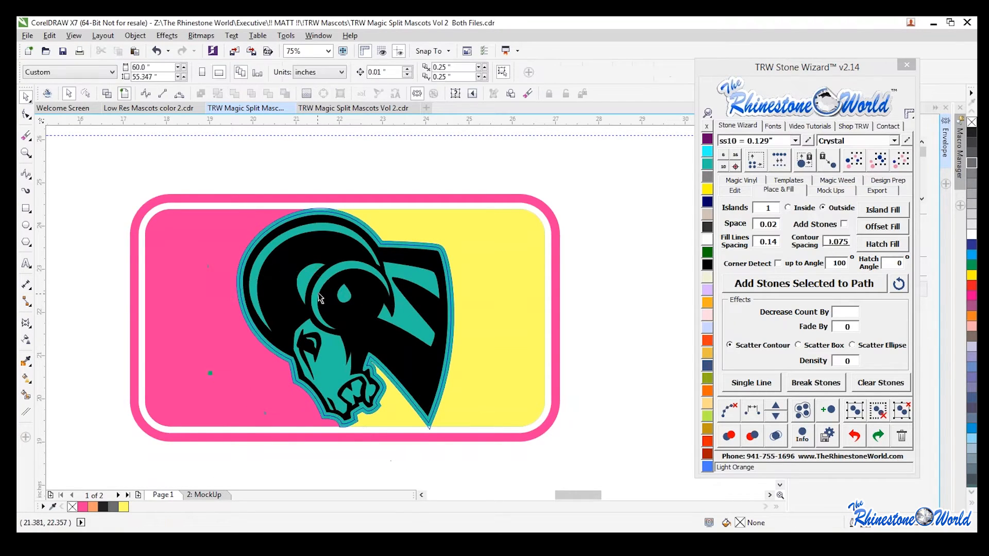
Step: Examine how the ram's middle contour sits near the badge's lower edge, briefly moving it aside and restoring it
left_click_drag(309, 281, 280, 332)
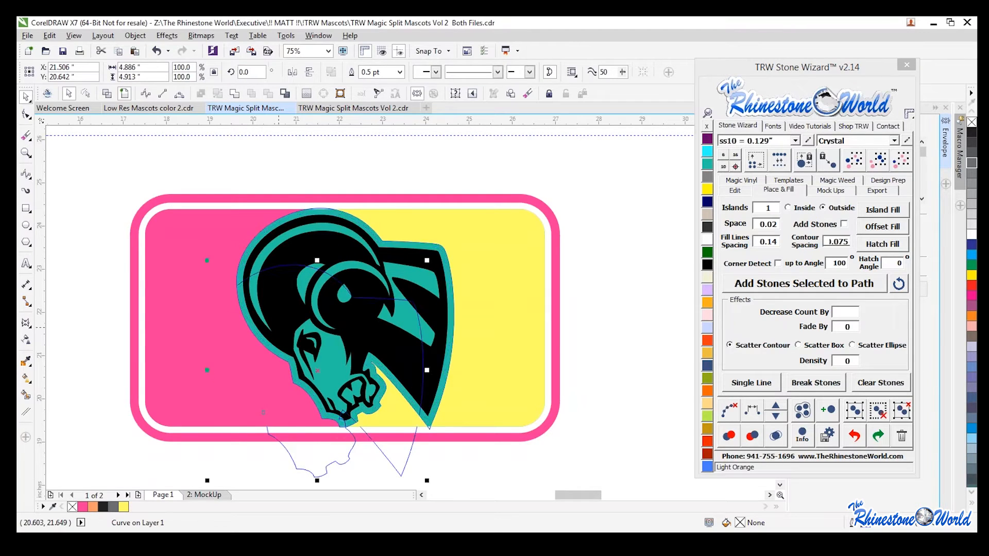
key("ctrl+z")
key("Escape")
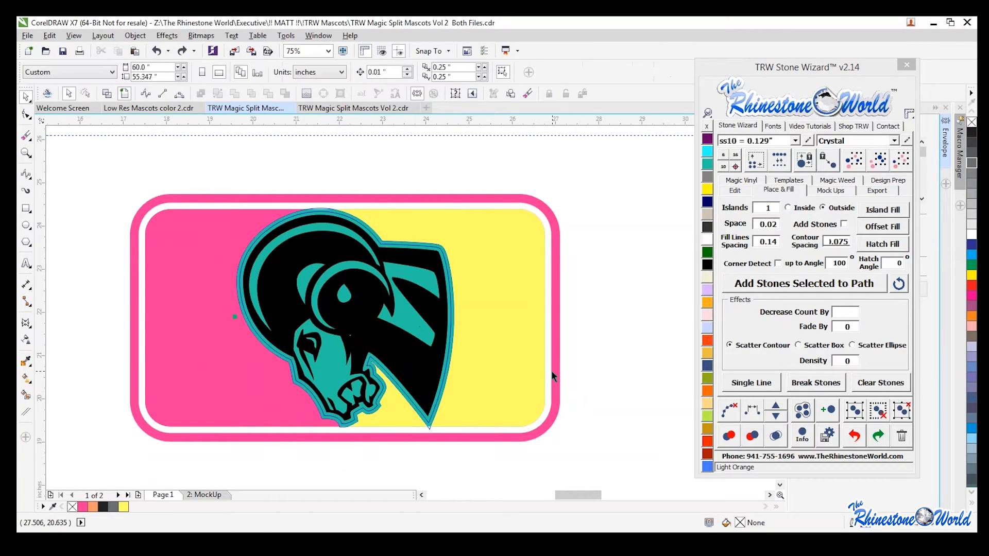
scroll(421, 424, "up", 2)
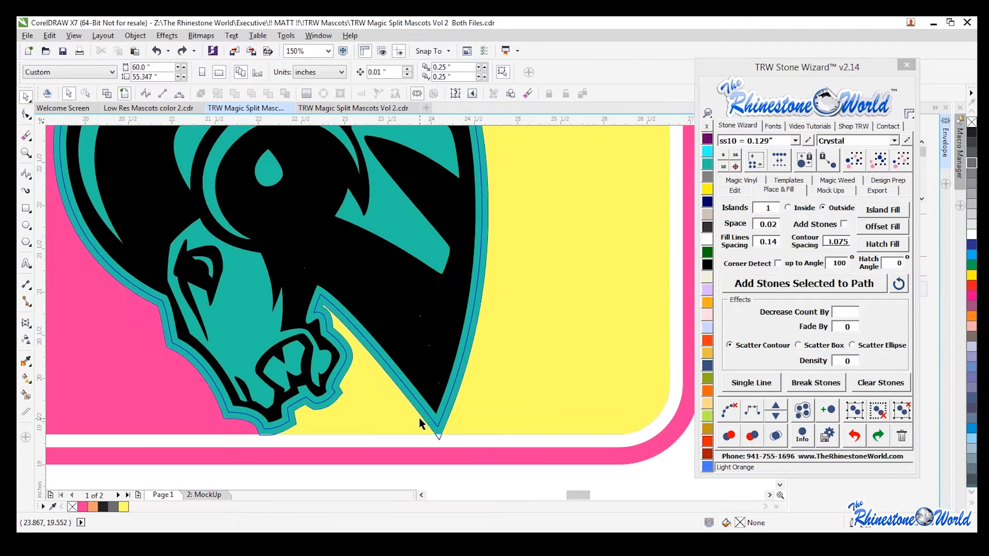
left_click_drag(427, 418, 412, 454)
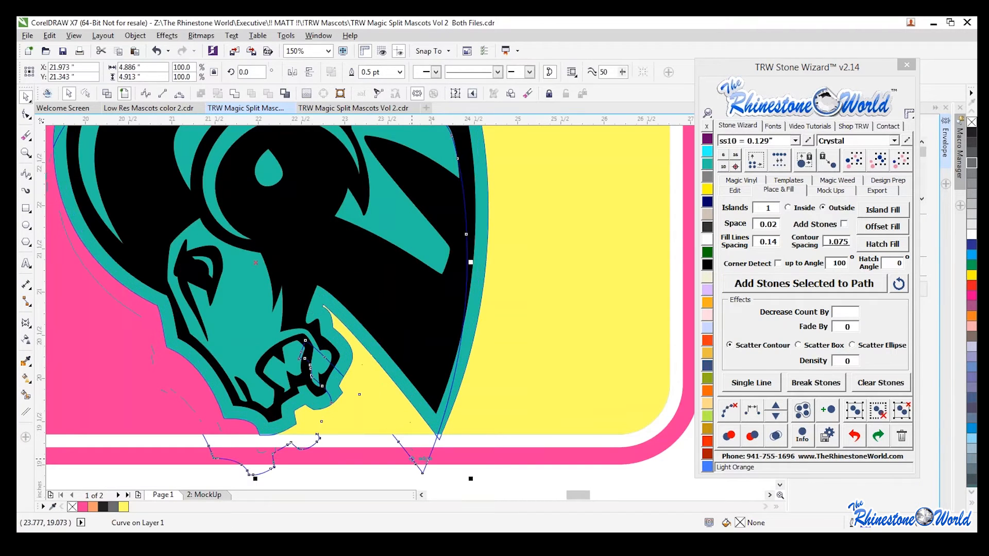
key("ctrl+z")
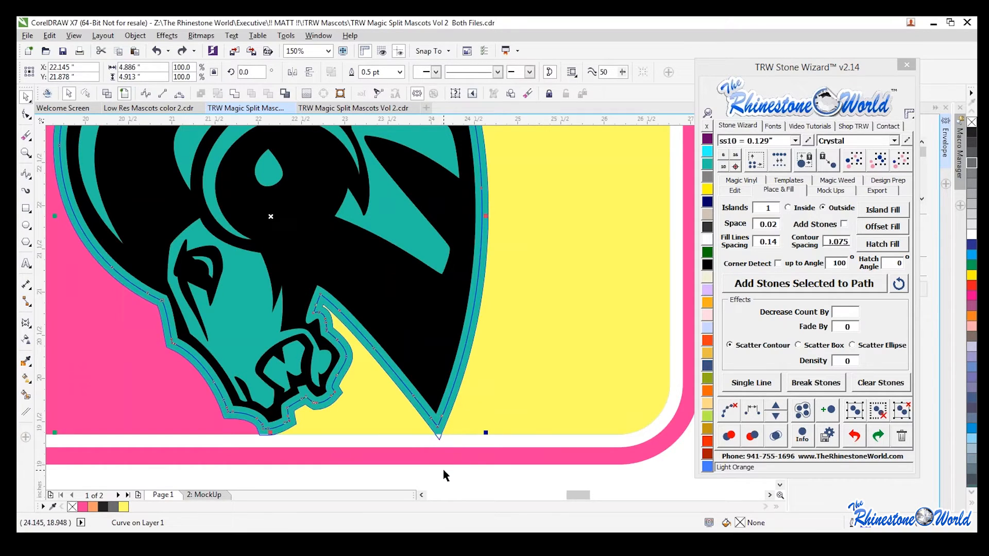
Step: Enable Corner Detect up to an angle of 100 and set the contour spacing to 0.00 for the ram's middle contour
left_click(439, 438)
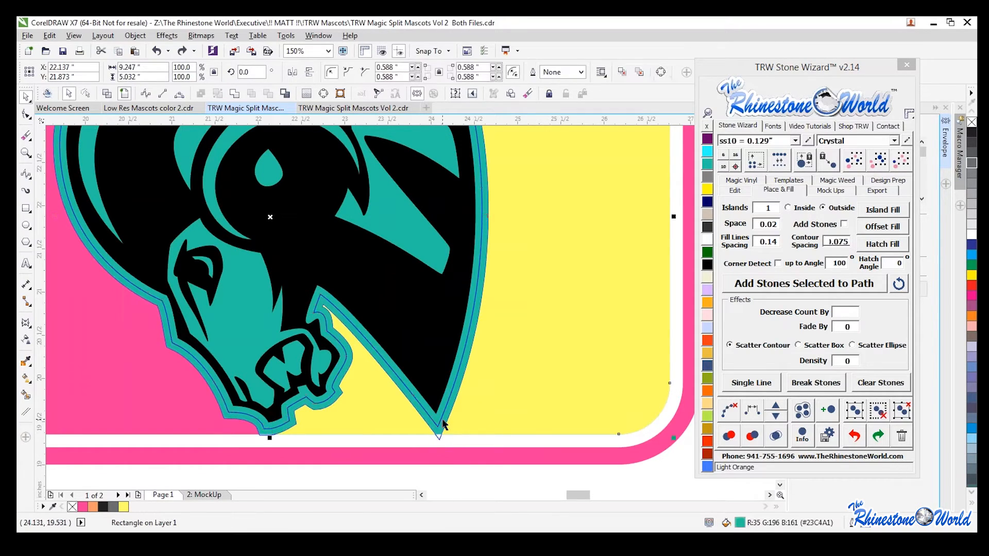
left_click(441, 423)
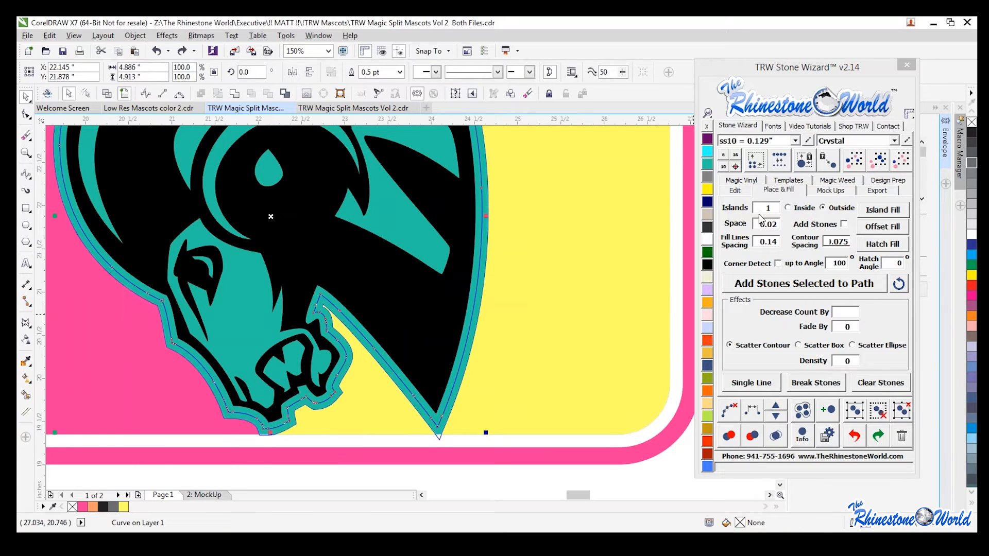
left_click(779, 265)
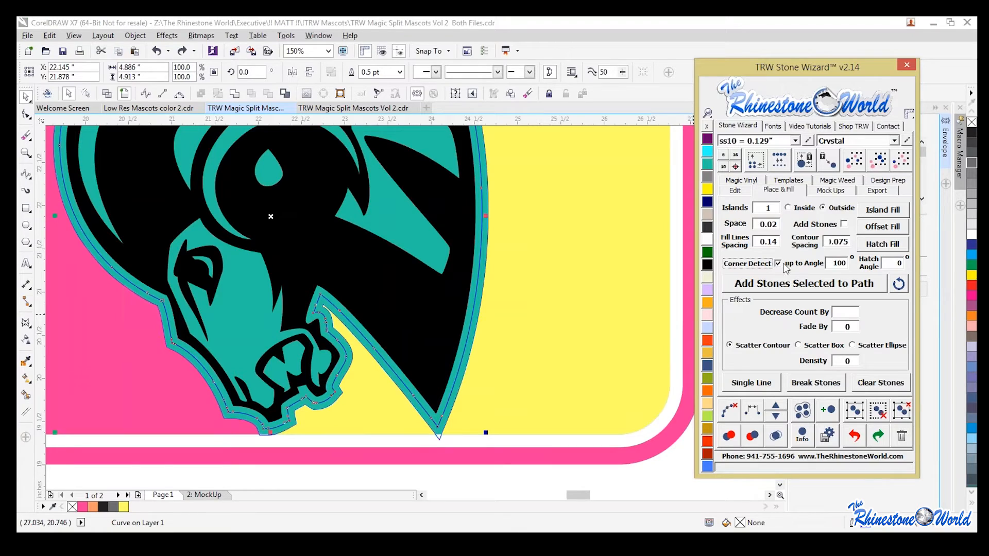
left_click_drag(841, 240, 860, 240)
type("0")
left_click(640, 488)
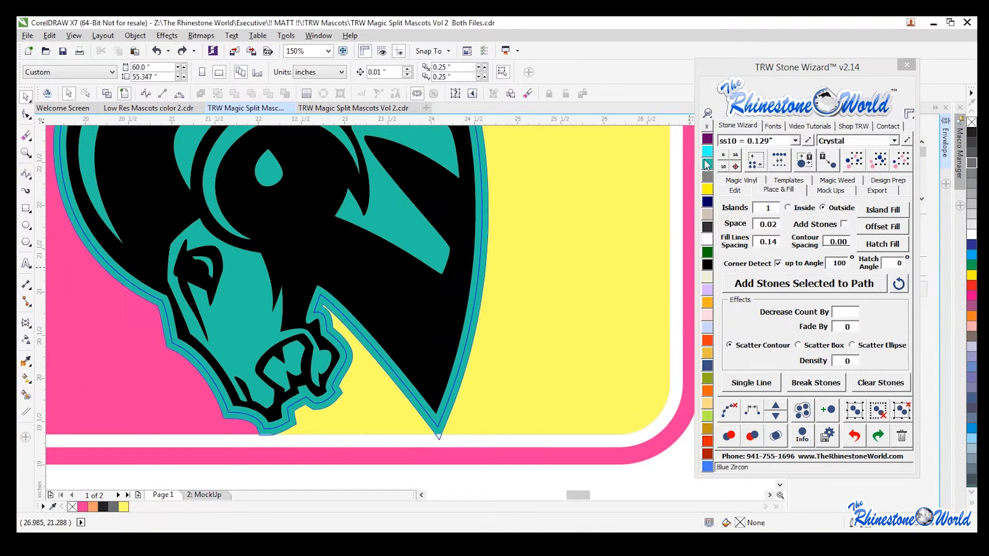
Step: Set the stone colour to Amethyst and add ss10 stones along the ram's middle contour
left_click(707, 163)
left_click(455, 386)
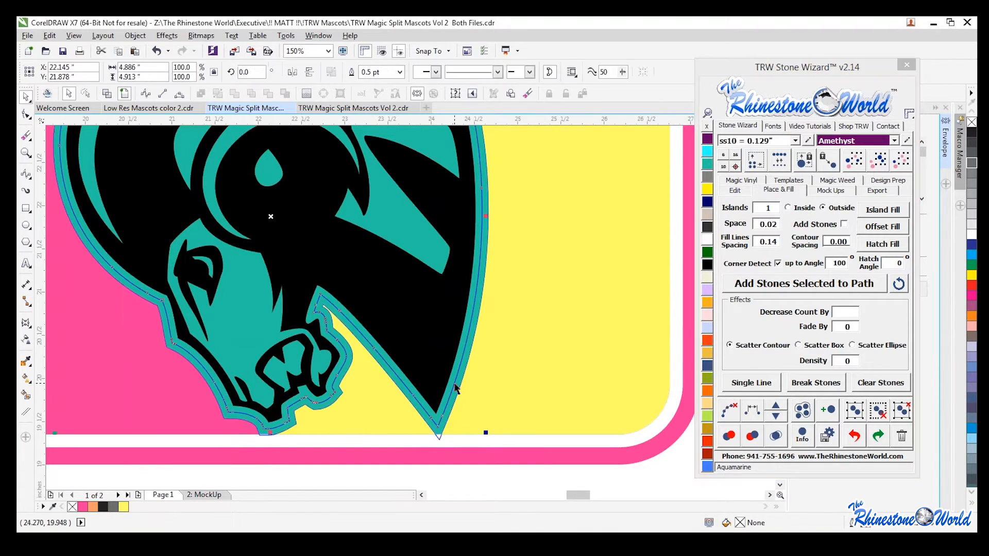
left_click(759, 286)
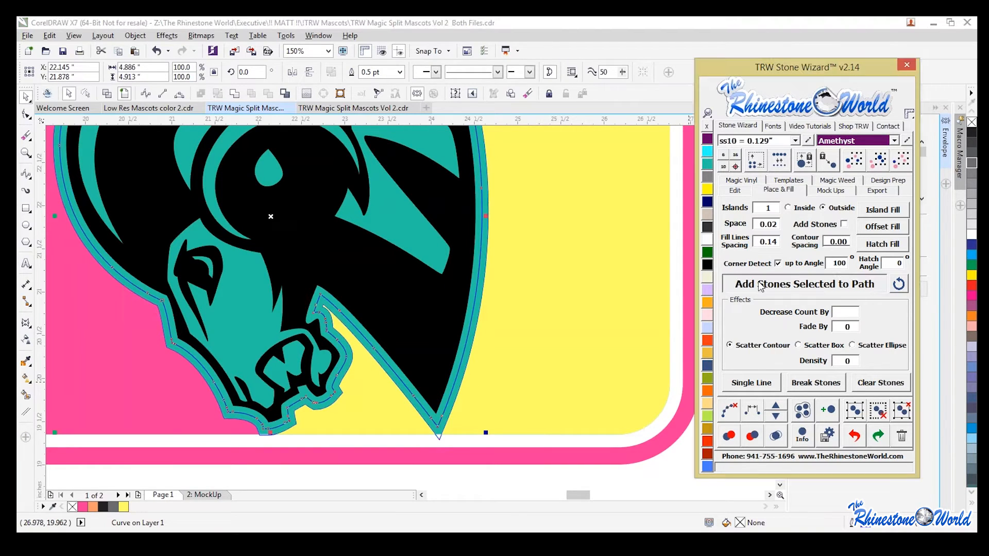
left_click(605, 478)
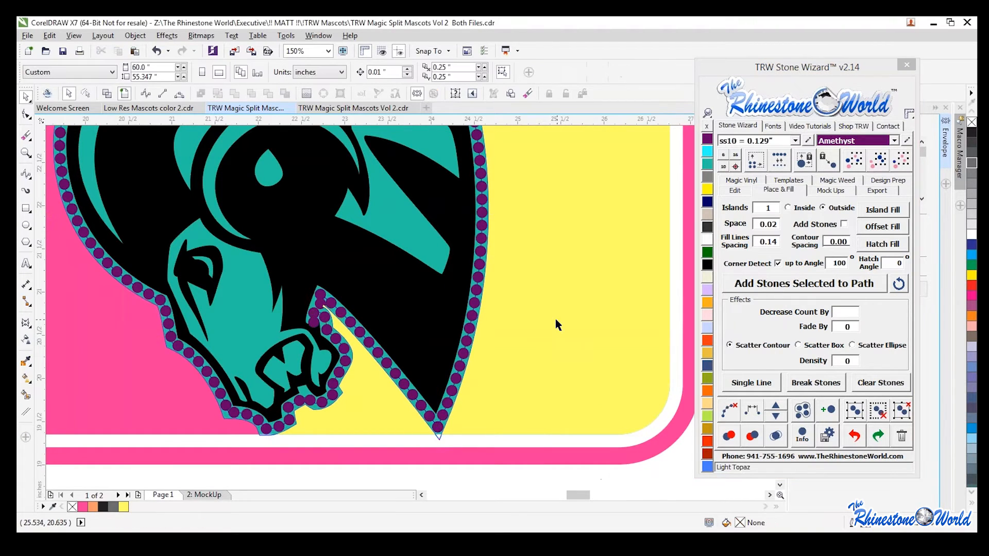
Step: Clear the path under the Amethyst stones around the ram and check the stones at the neck's lower tip
scroll(556, 319, "down", 1)
left_click_drag(587, 137, 269, 438)
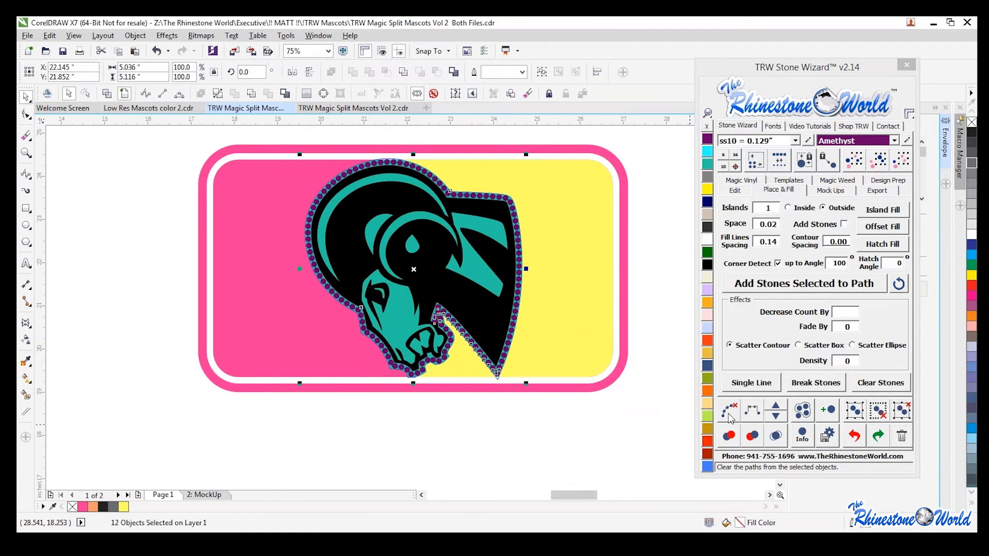
left_click(530, 418)
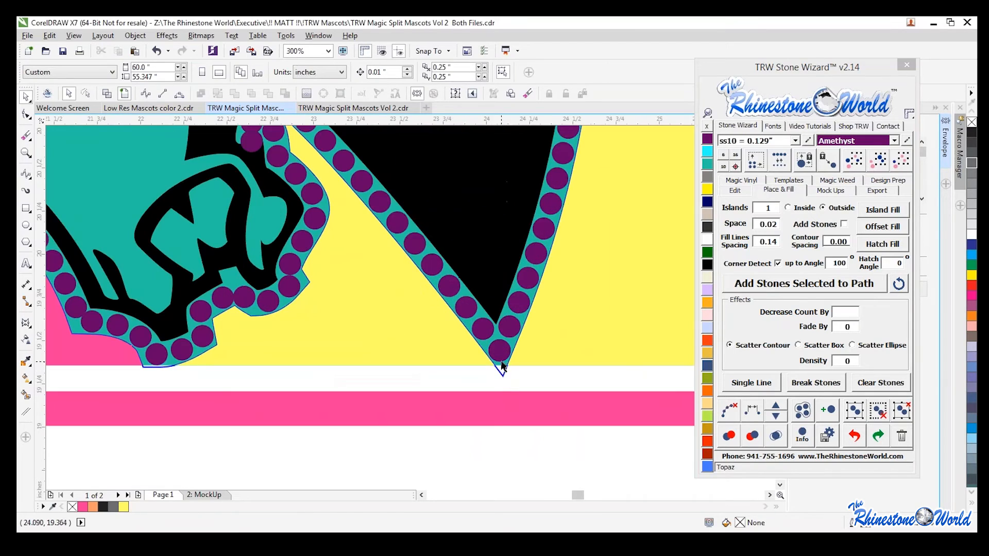
scroll(467, 363, "down", 2)
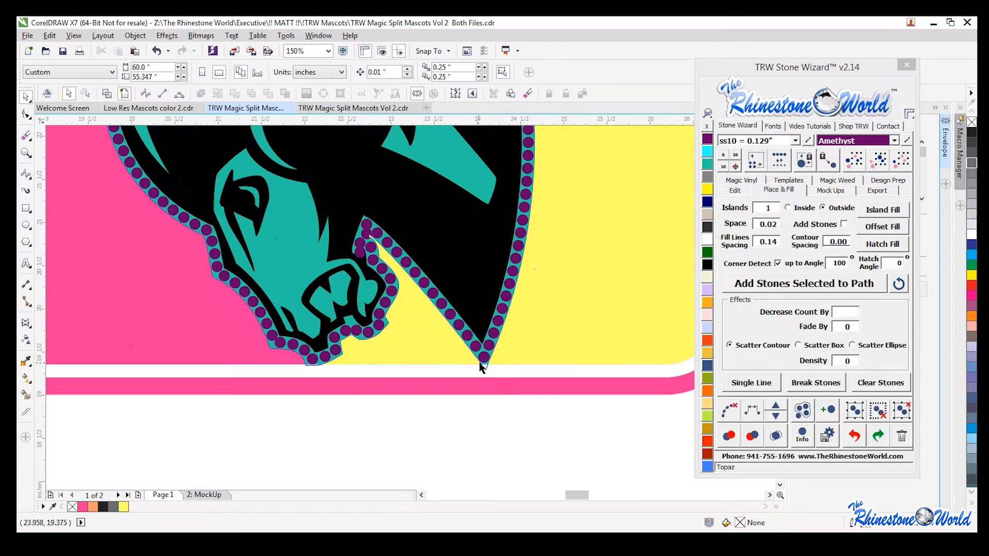
Step: Send the yellow right-hand background to the back, behind the teal rectangle
left_click(532, 354)
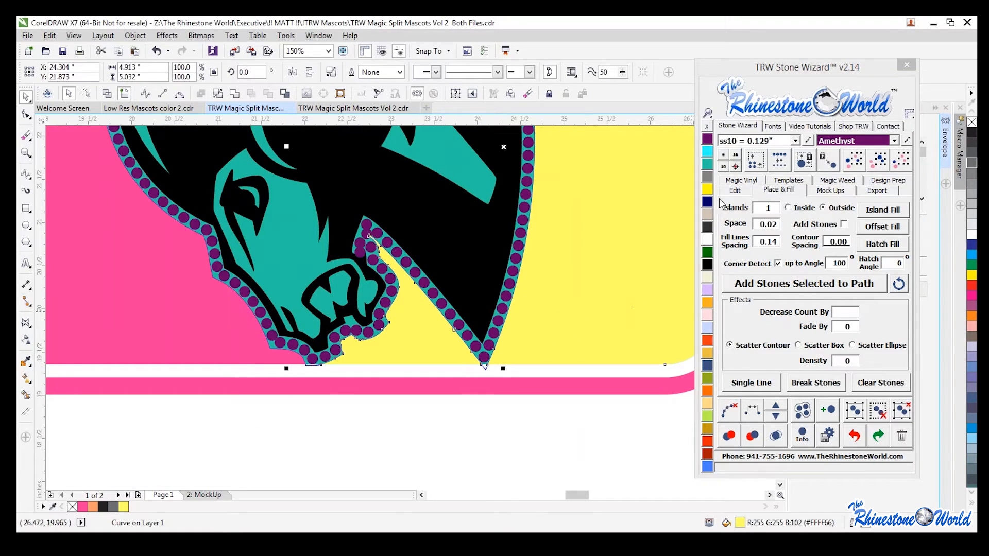
left_click(734, 190)
left_click(707, 164)
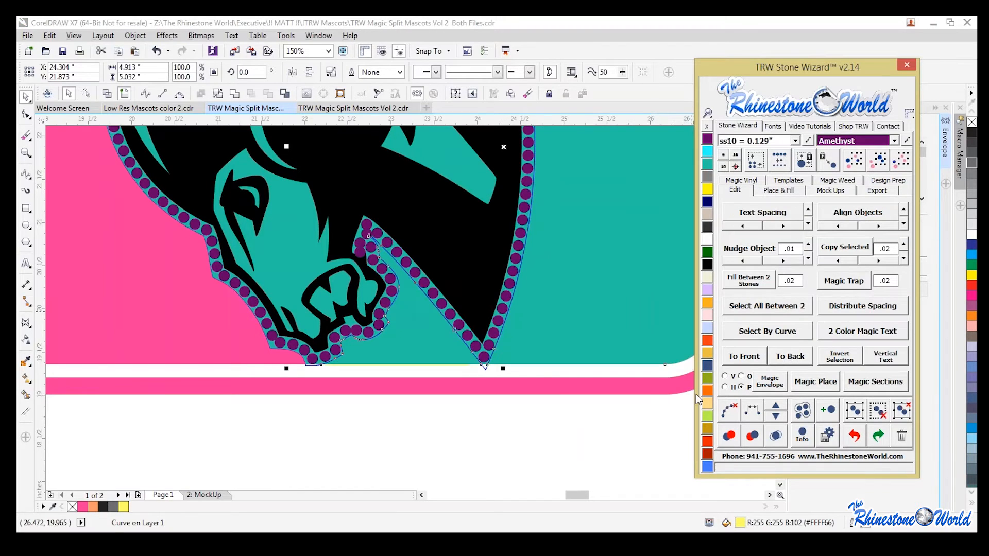
Step: Trim the teal background rectangle with the ram's outer contour
left_click(497, 330)
scroll(499, 330, "up", 2)
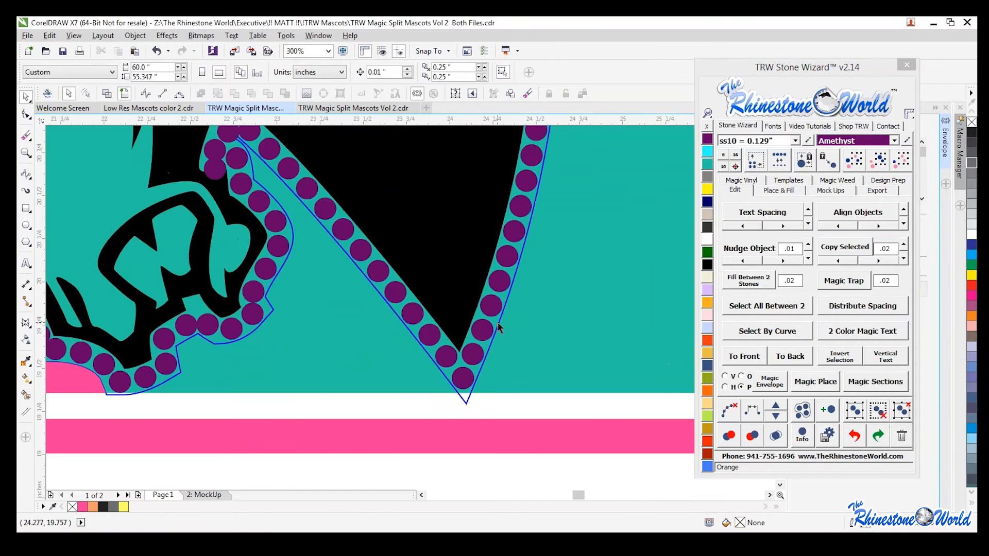
left_click_drag(498, 330, 557, 348)
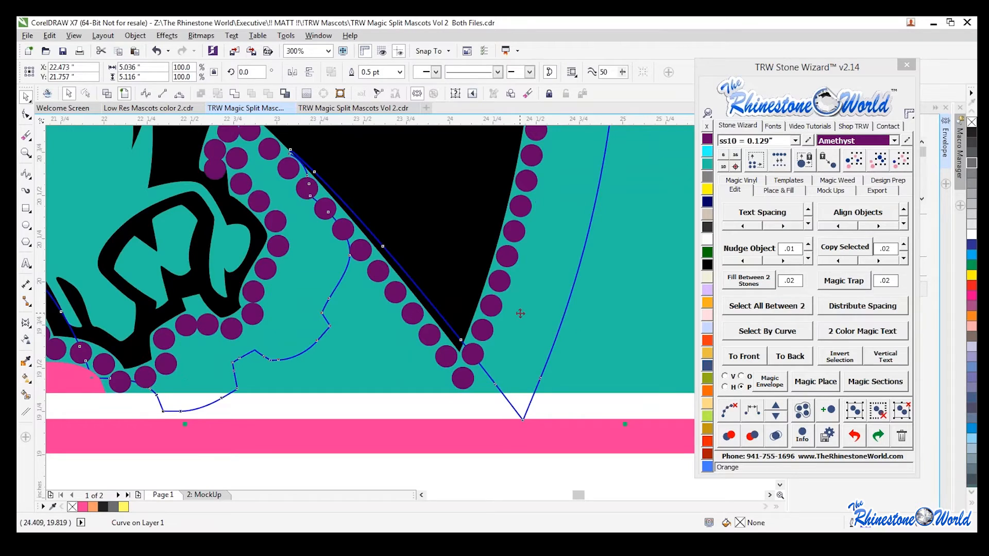
key("ctrl+z")
scroll(519, 330, "down", 2)
scroll(576, 315, "down", 2)
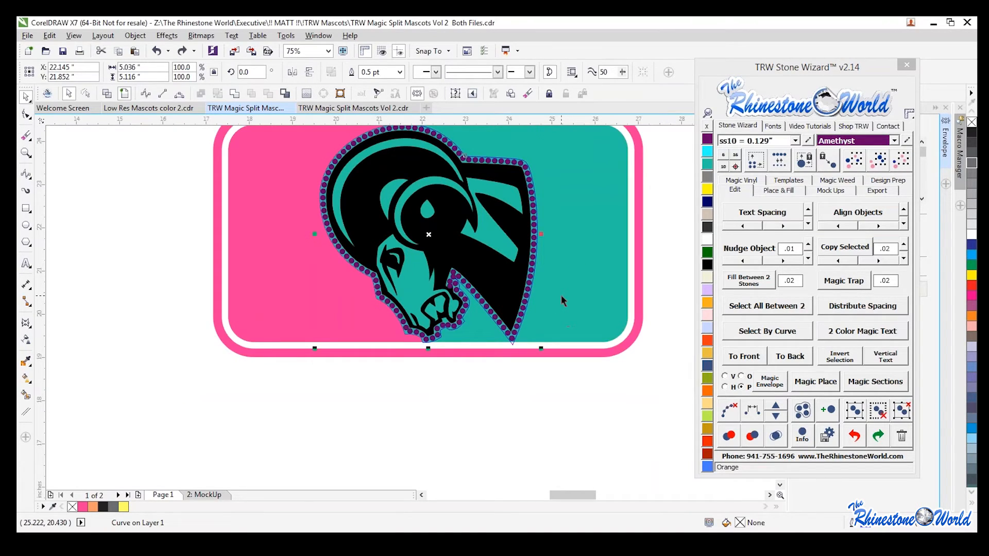
left_click(558, 292, "shift")
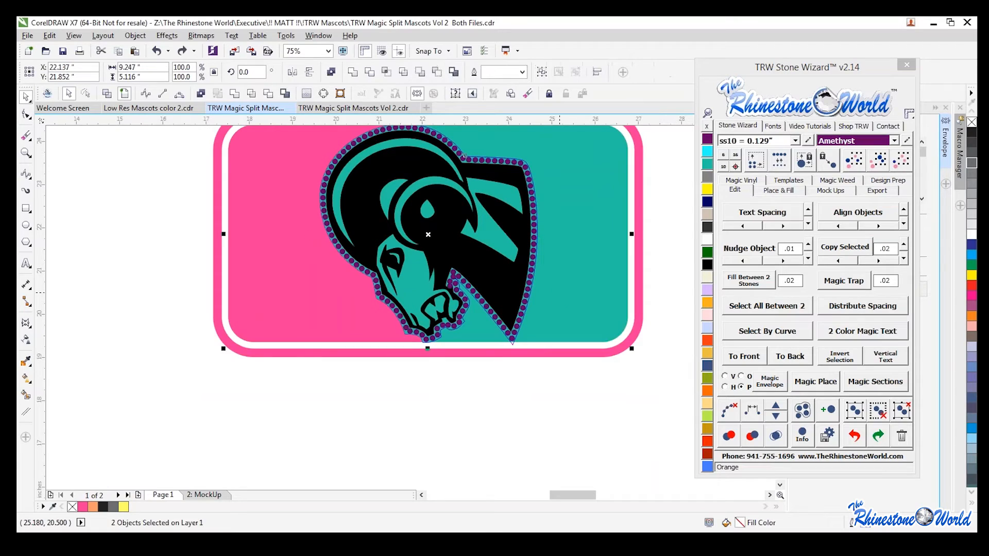
left_click(369, 73)
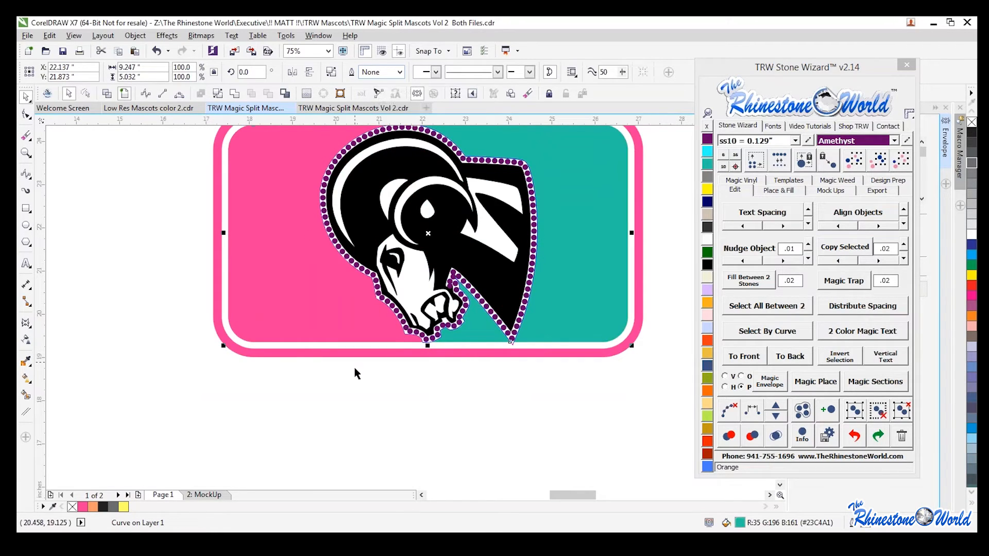
Step: Examine the trimmed teal background below the pink left shape, moving the pink shape aside and restoring it
scroll(360, 380, "up", 2)
left_click(350, 332)
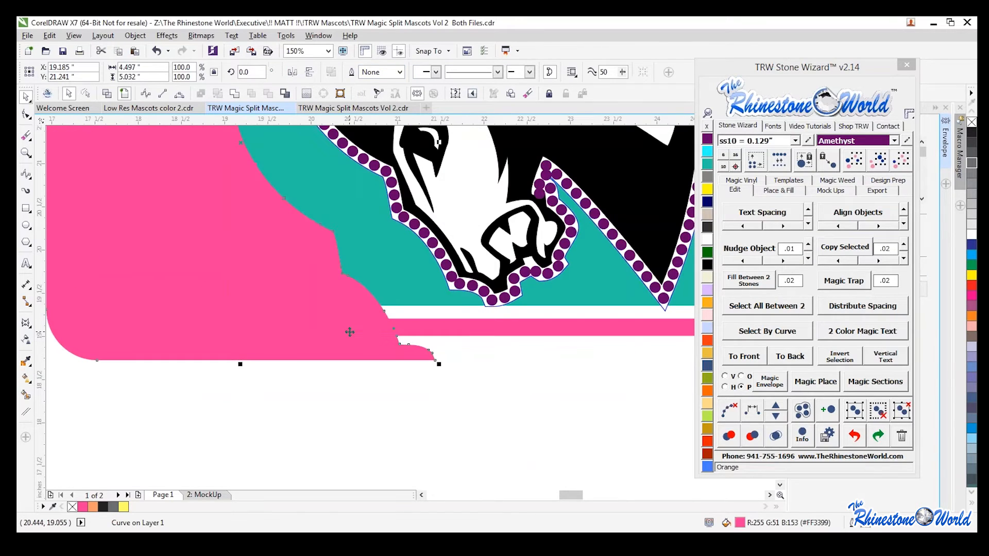
left_click_drag(352, 334, 403, 279)
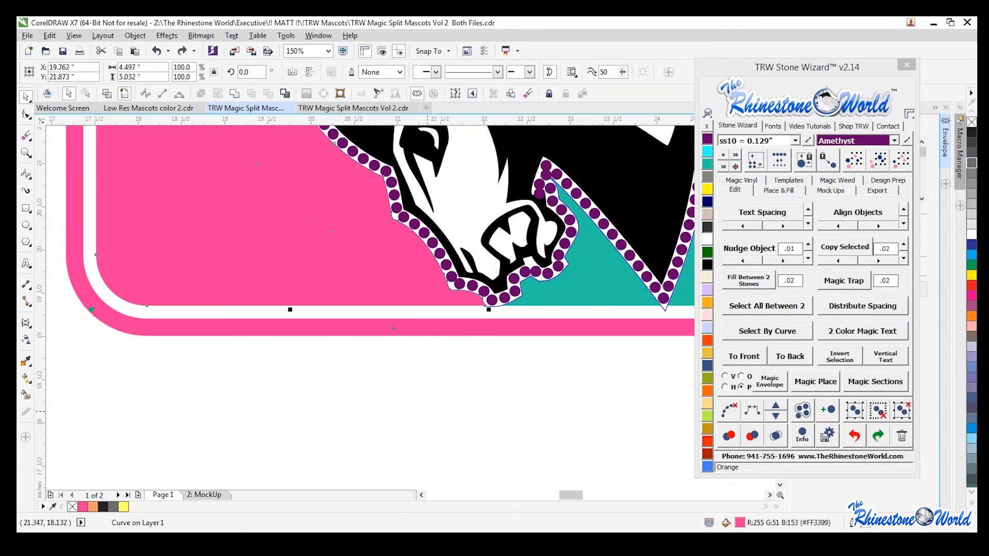
left_click(557, 302, "shift")
scroll(498, 346, "down", 2)
left_click(593, 404)
Step: Delete the trimmed teal background and the outer contour line around the ram
scroll(479, 368, "down", 2)
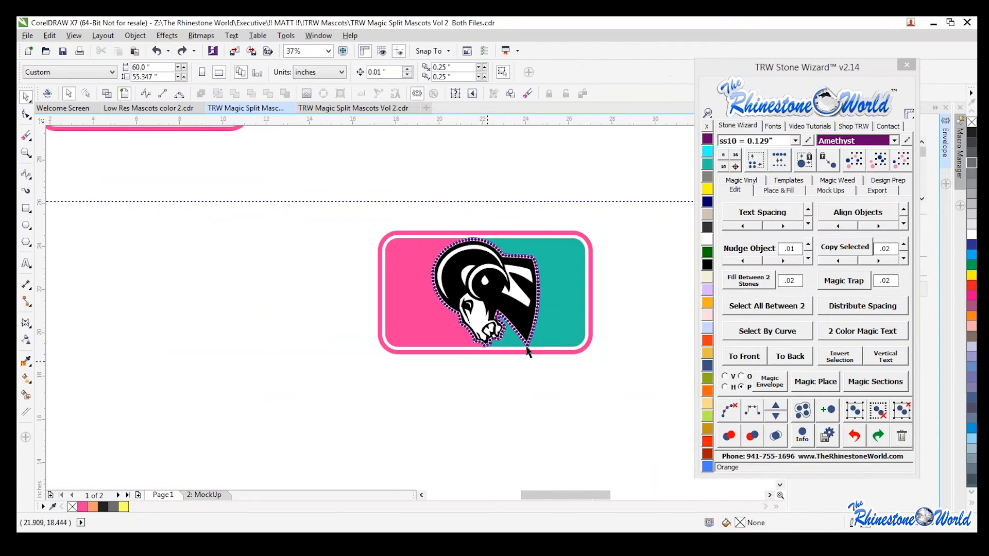
left_click_drag(563, 320, 526, 392)
key("Delete")
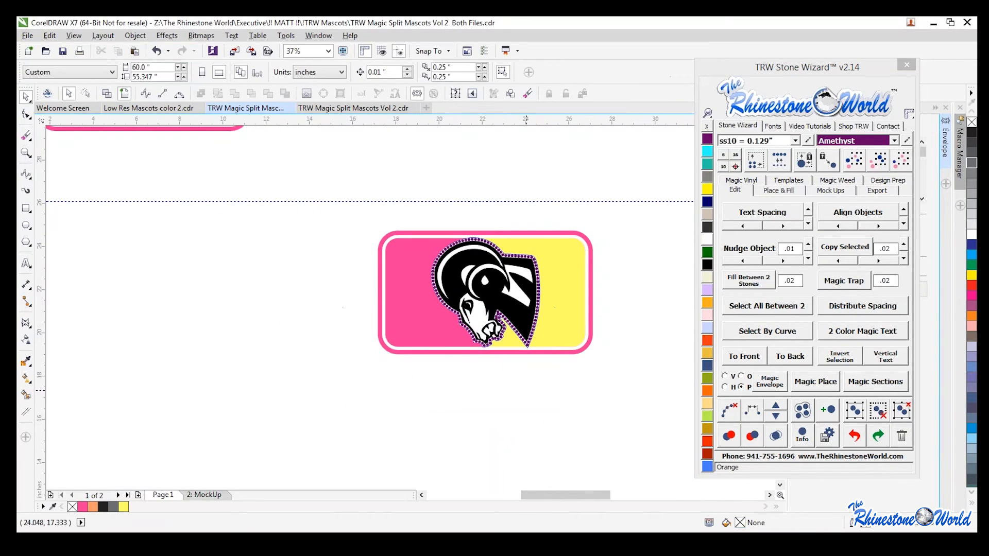
scroll(550, 253, "up", 5)
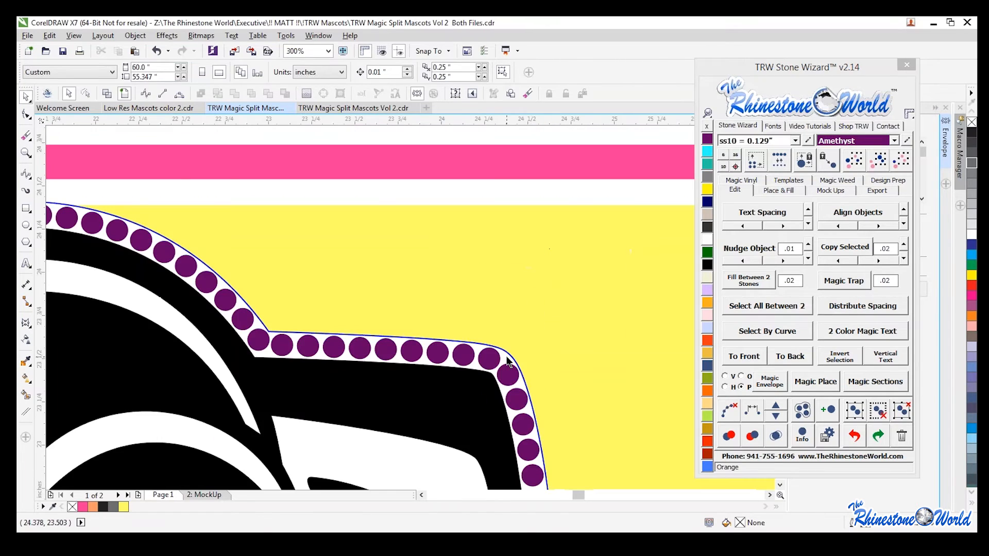
left_click(533, 298)
key("Delete")
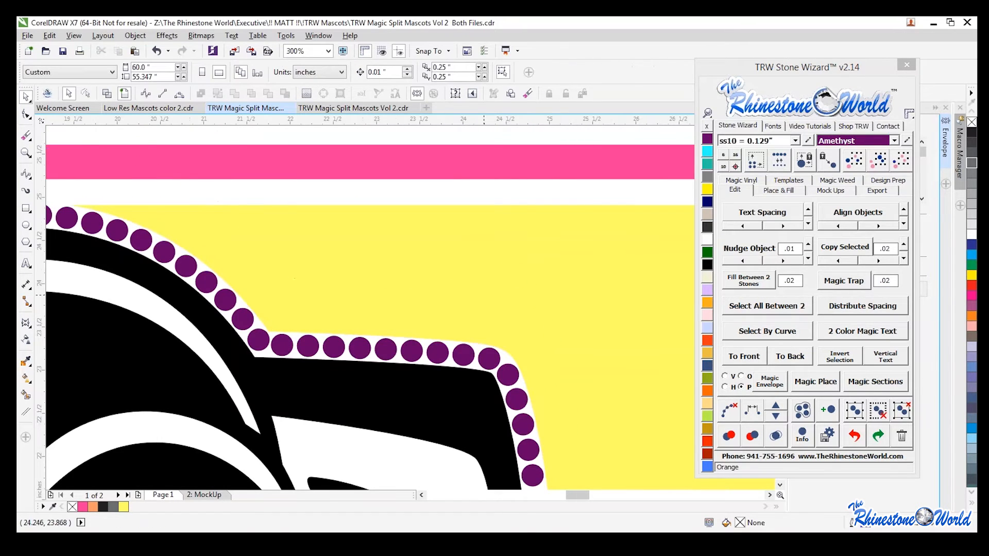
scroll(484, 299, "down", 5)
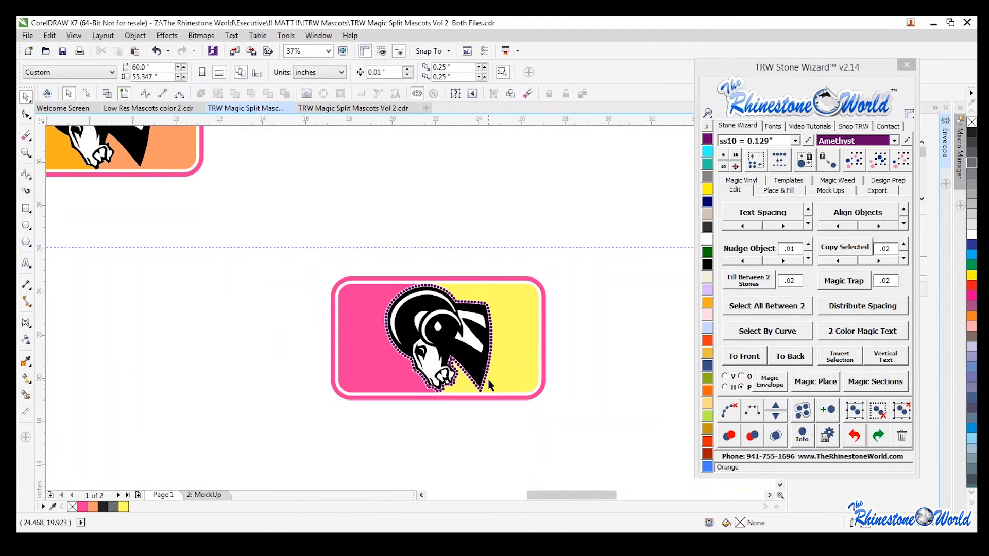
Step: Delete the crowded stone in the notch between the ram's muzzle and neck and shift the topmost notch stone slightly down
scroll(488, 385, "up", 3)
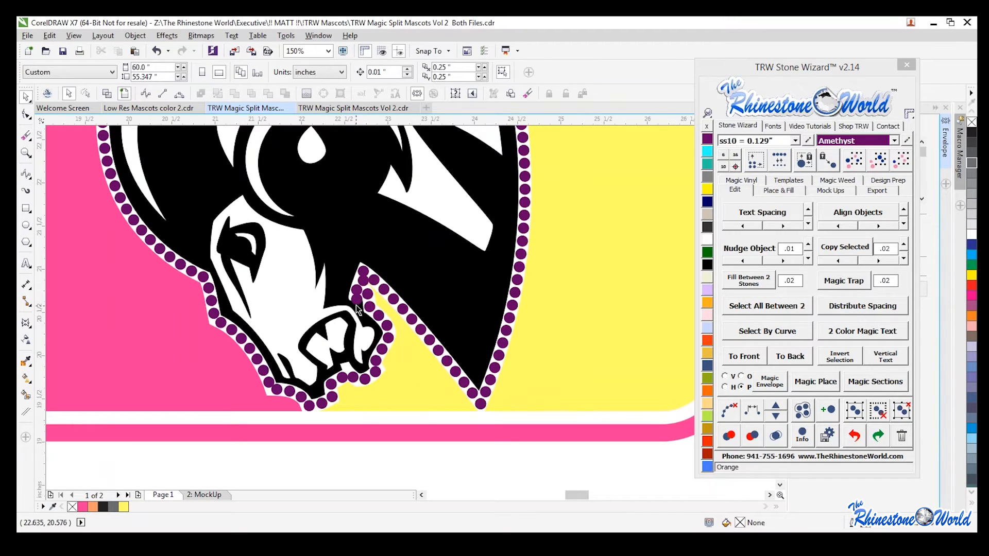
left_click(358, 309)
key("Delete")
scroll(359, 283, "up", 1)
scroll(362, 280, "up", 1)
left_click_drag(375, 243, 371, 259)
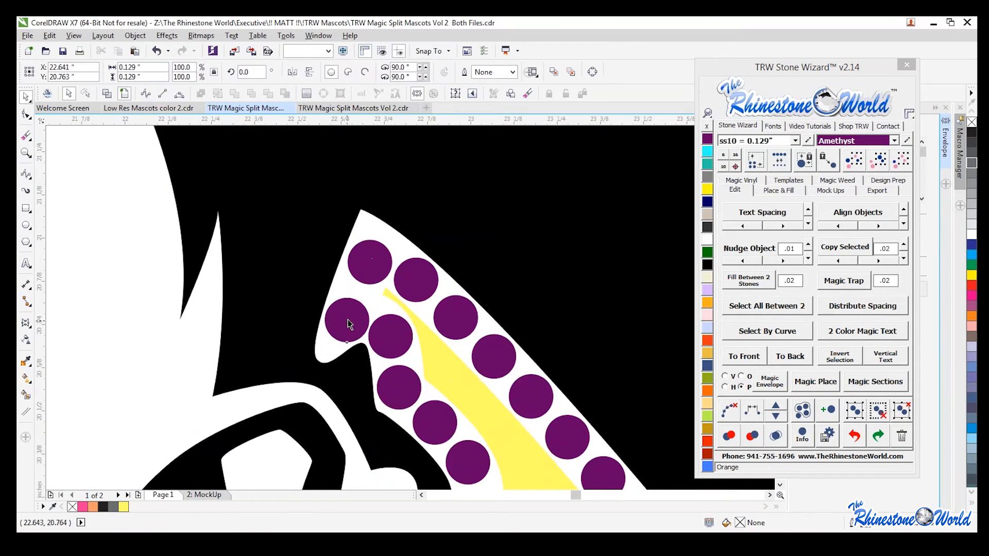
Step: Shift the unevenly spaced outline stones slightly along the ram's lower face beside the pink background
key("Escape")
scroll(360, 319, "down", 1)
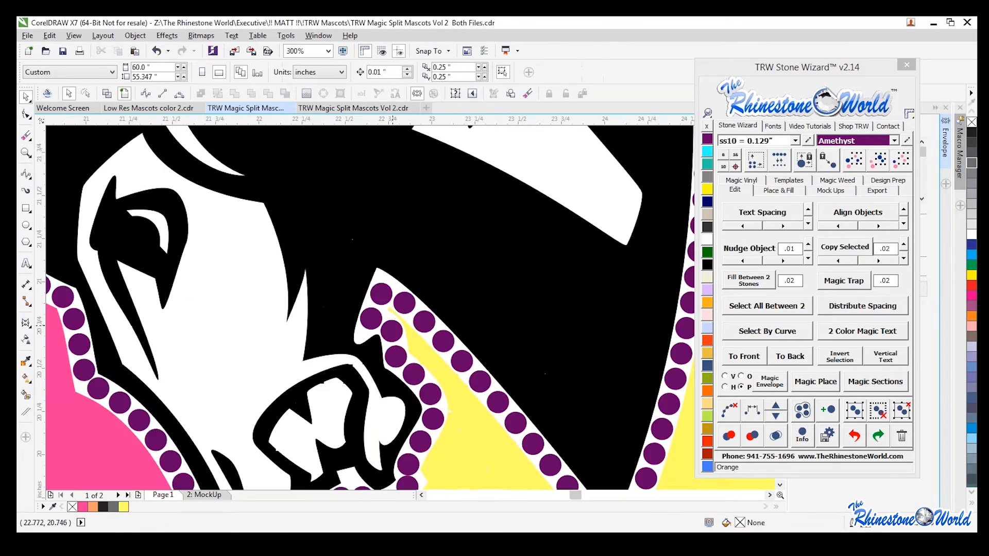
scroll(386, 352, "down", 2)
scroll(343, 372, "up", 4)
left_click_drag(403, 367, 410, 371)
left_click_drag(366, 330, 363, 327)
scroll(364, 327, "down", 3)
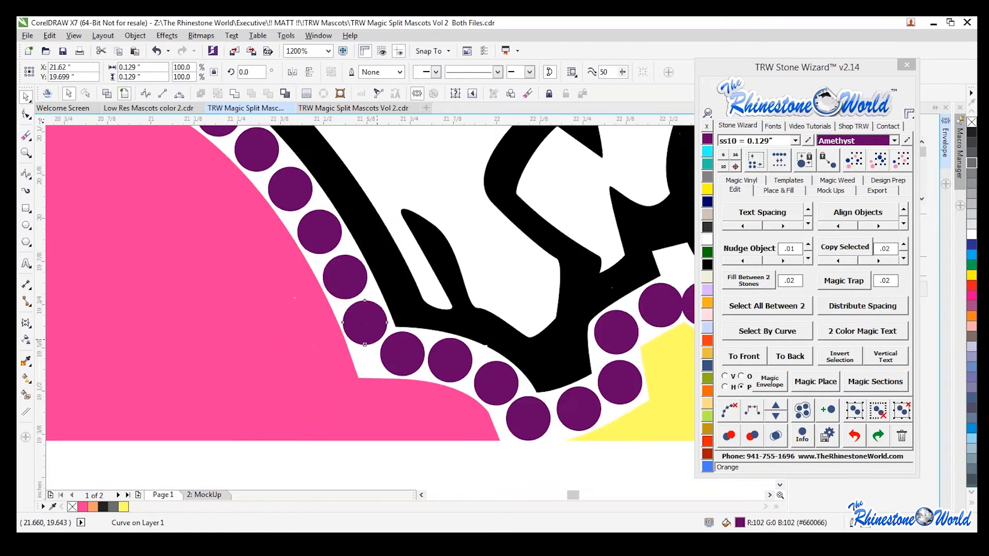
scroll(383, 346, "down", 2)
scroll(419, 255, "up", 2)
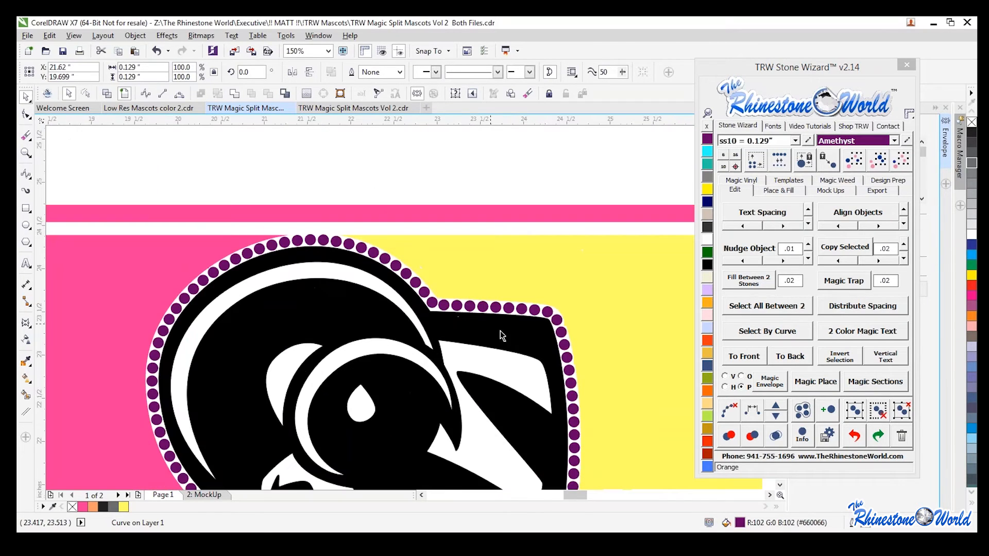
scroll(442, 314, "down", 2)
left_click(492, 436)
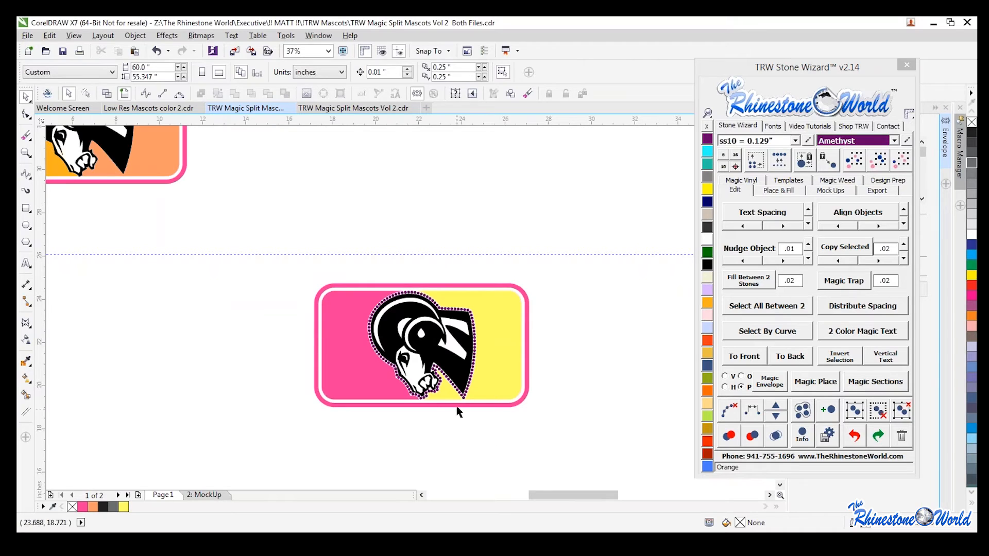
Step: Reposition the crowded outline stones beneath the ram's mouth, beside the yellow background, to even out their spacing
scroll(441, 390, "up", 2)
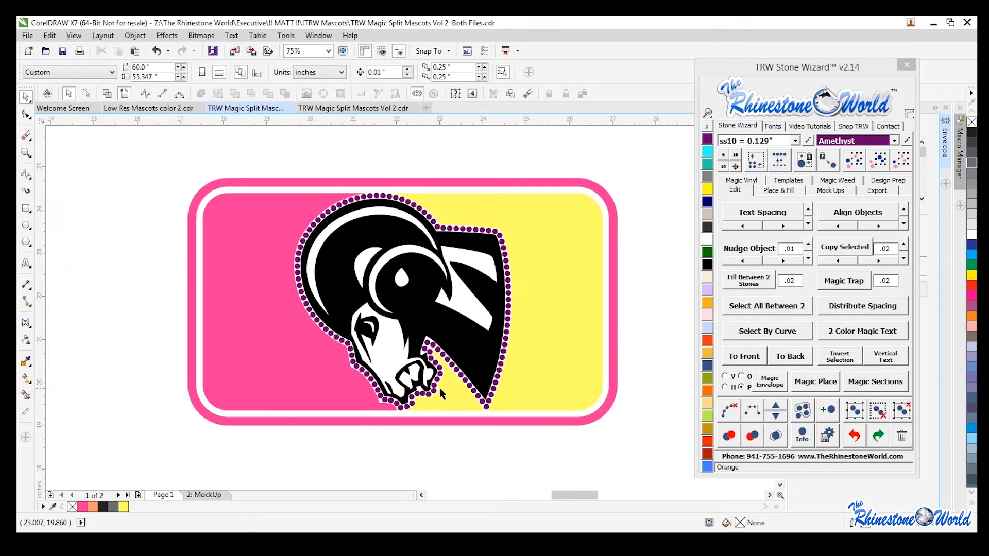
scroll(427, 401, "up", 2)
scroll(412, 379, "up", 2)
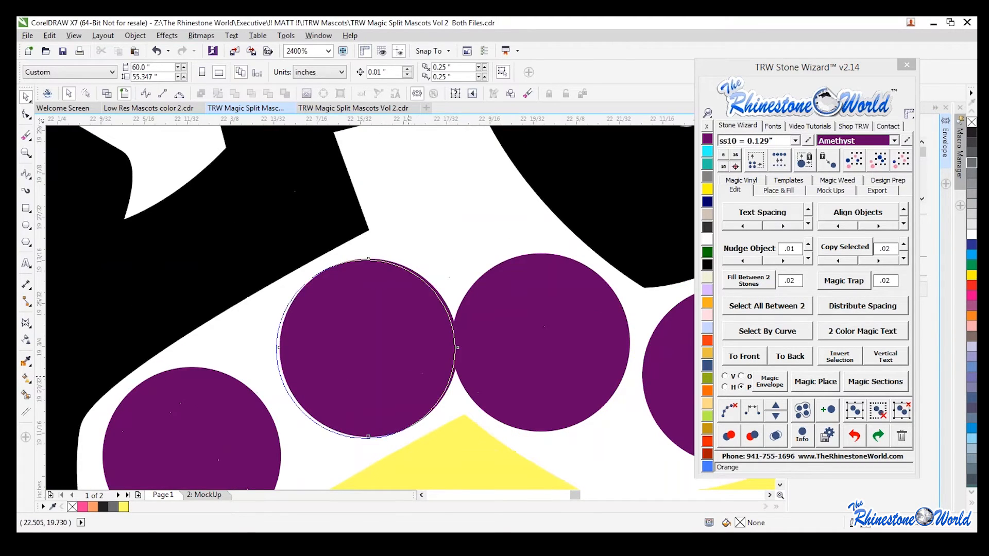
left_click(404, 373)
scroll(412, 376, "down", 3)
left_click_drag(412, 373, 435, 371)
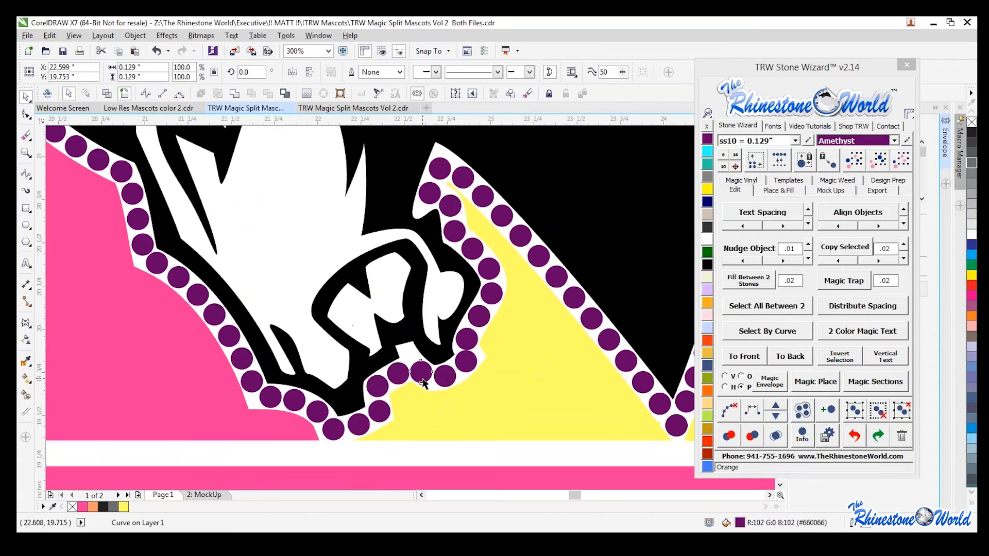
Step: Check the rhinestone outline for overlaps and delete the red-marked duplicate stone at the lower tip of the ram's neck
scroll(435, 372, "down", 2)
left_click(878, 166)
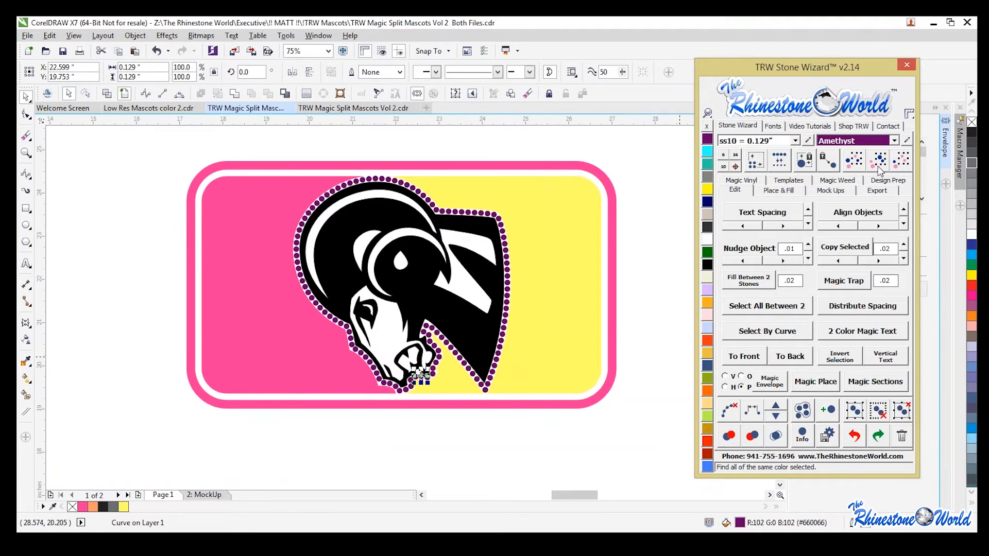
left_click(728, 438)
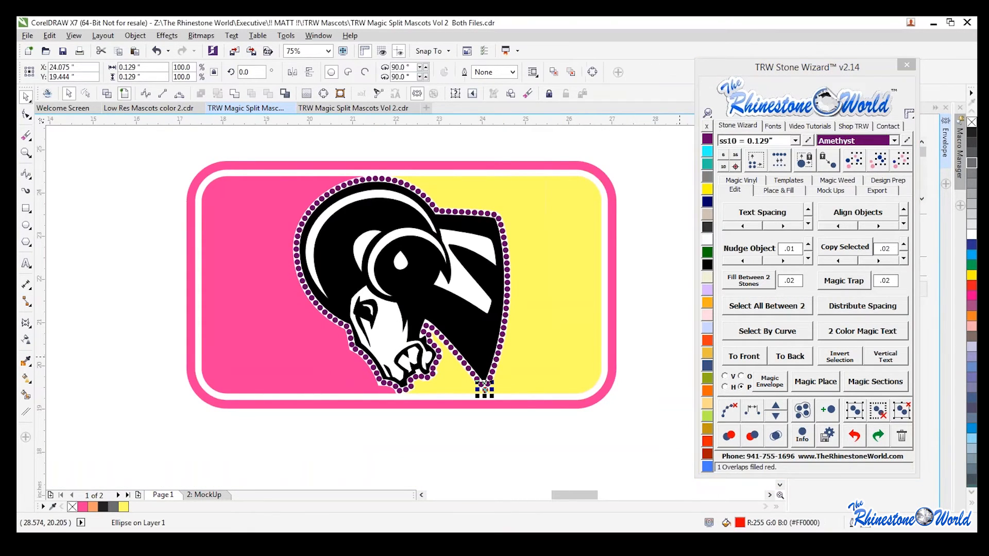
scroll(488, 390, "up", 3)
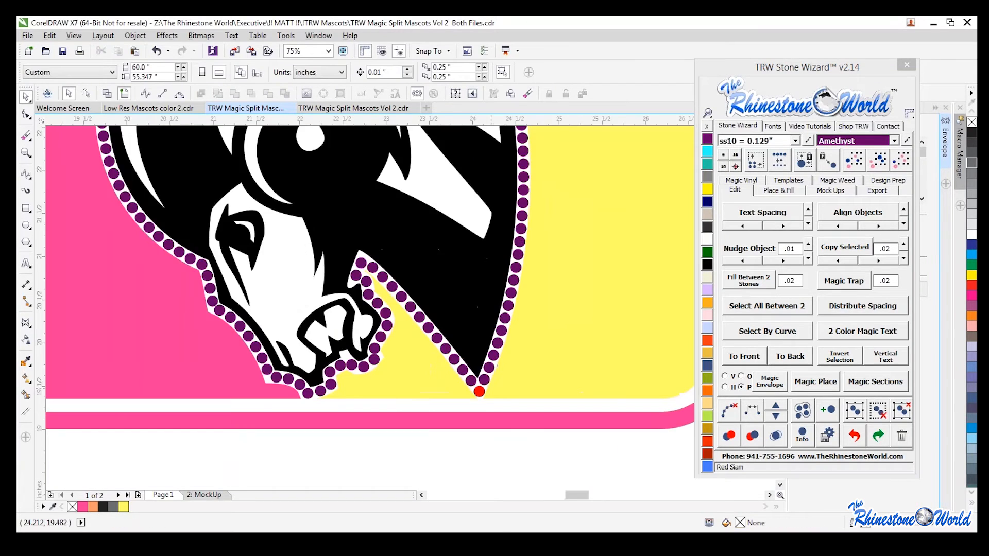
key("Delete")
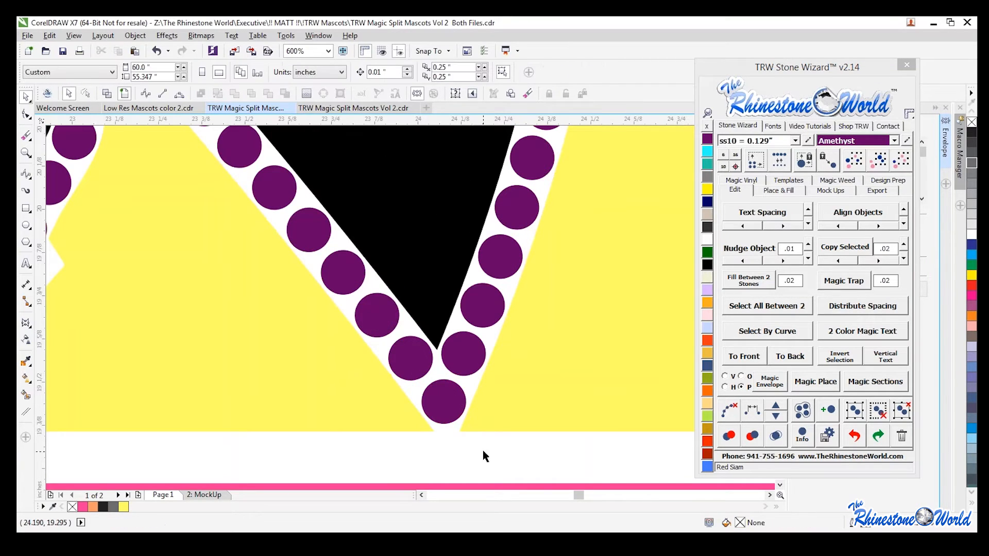
scroll(444, 417, "down", 3)
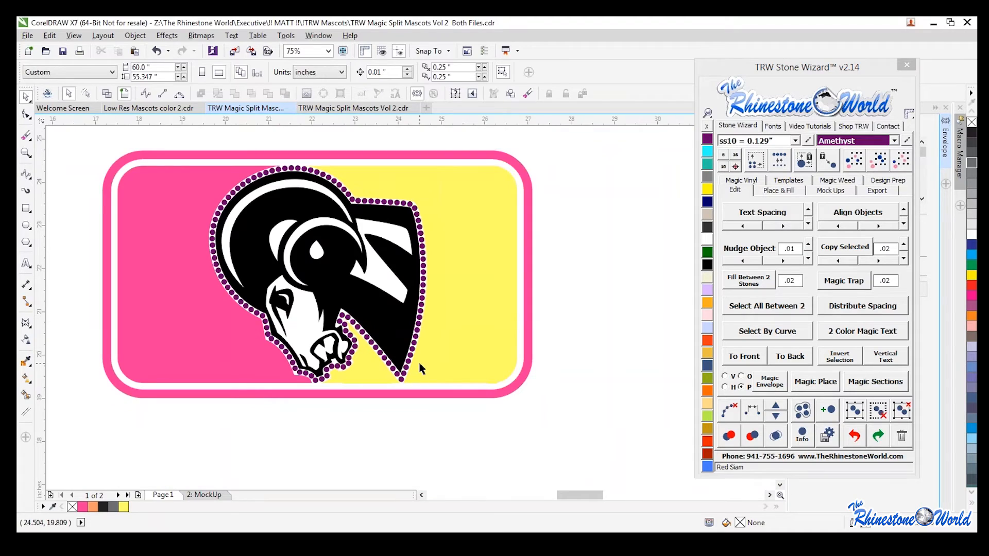
scroll(419, 368, "down", 3)
scroll(307, 328, "up", 3)
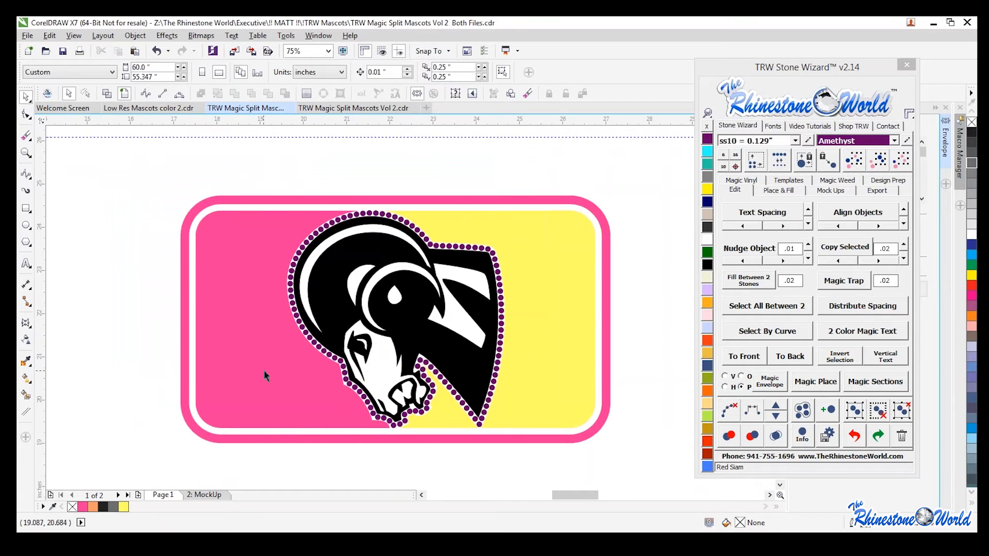
Step: Move the gold and green THORNTON JR FOOTBALL badge beside the pink and yellow split-mascot badge
scroll(265, 376, "down", 5)
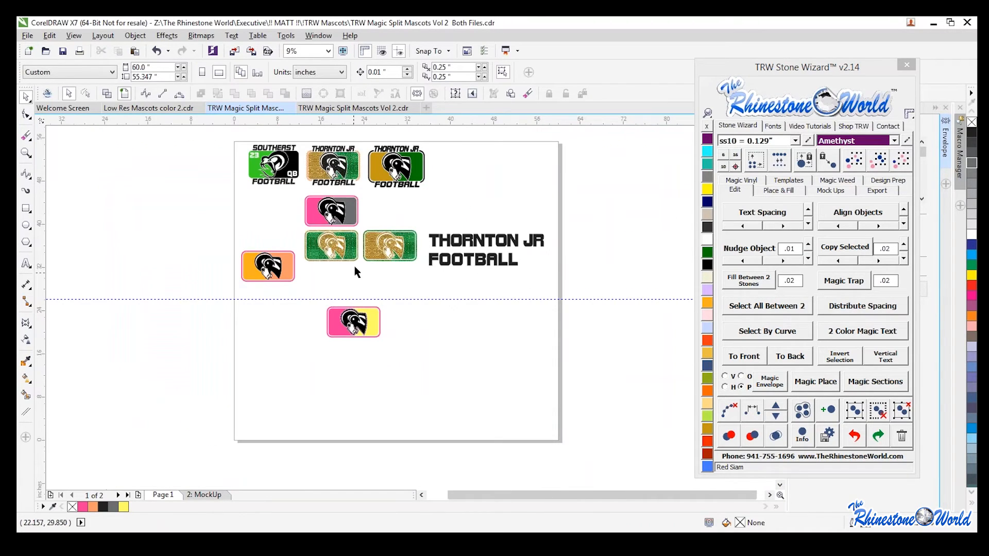
left_click_drag(375, 173, 401, 330)
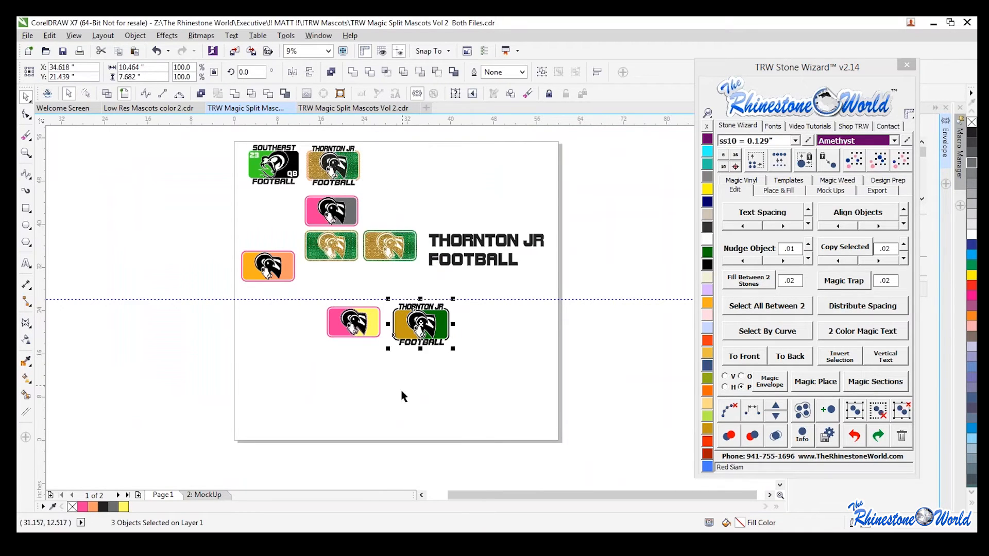
left_click(401, 392)
scroll(400, 339, "up", 1)
scroll(399, 342, "up", 1)
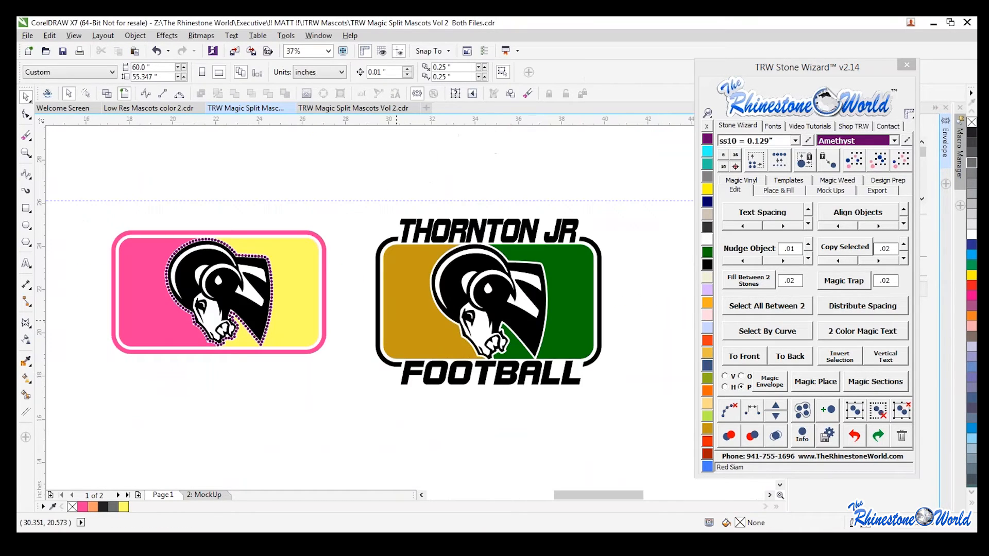
Step: Delete the gold background from the THORNTON JR FOOTBALL badge and open its combined black artwork for node editing
left_click(431, 315)
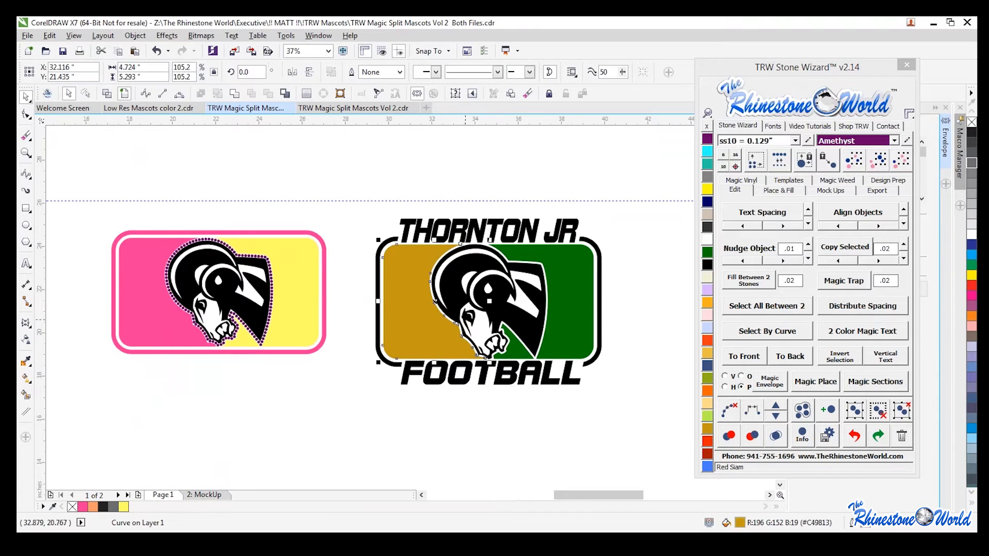
key("Delete")
key("ctrl+z")
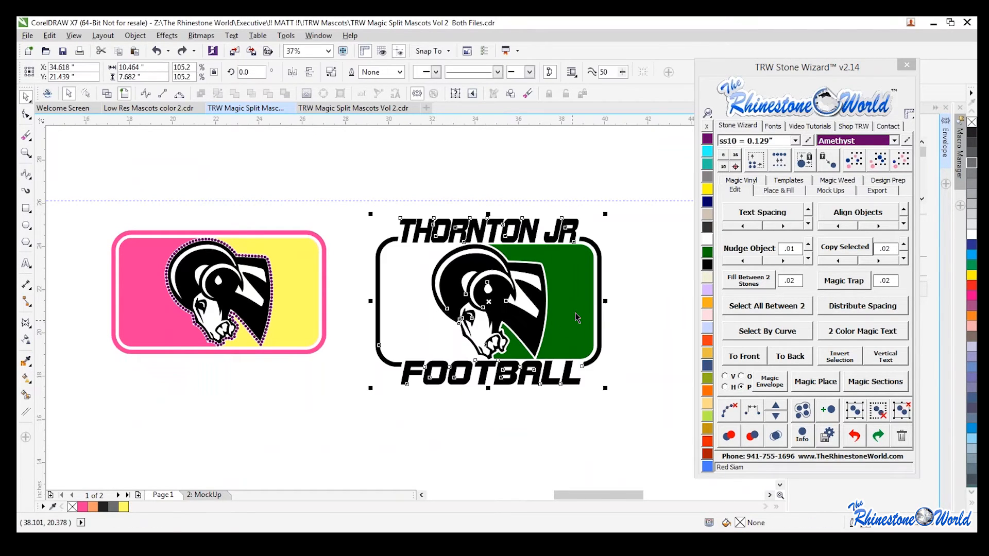
left_click(600, 273)
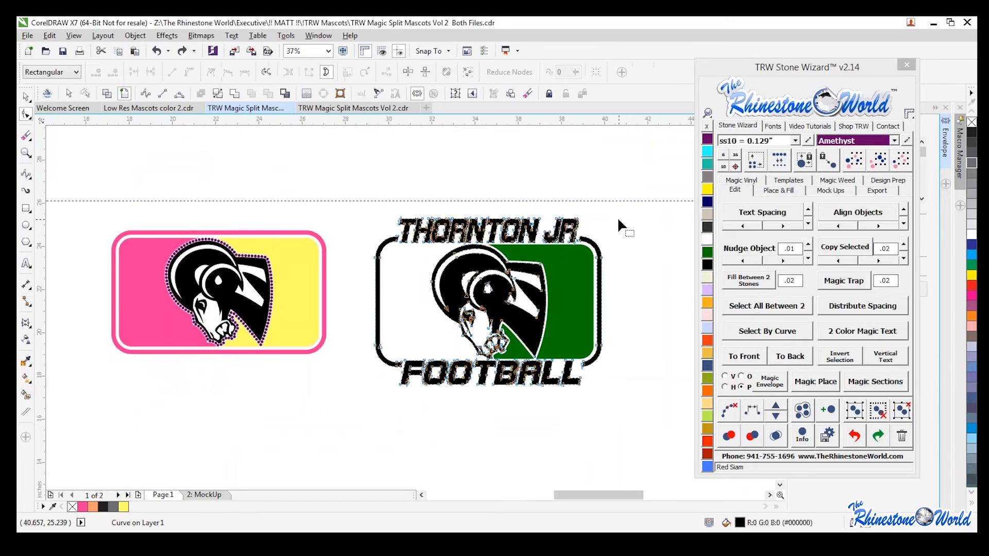
key("F10")
scroll(607, 294, "up", 2)
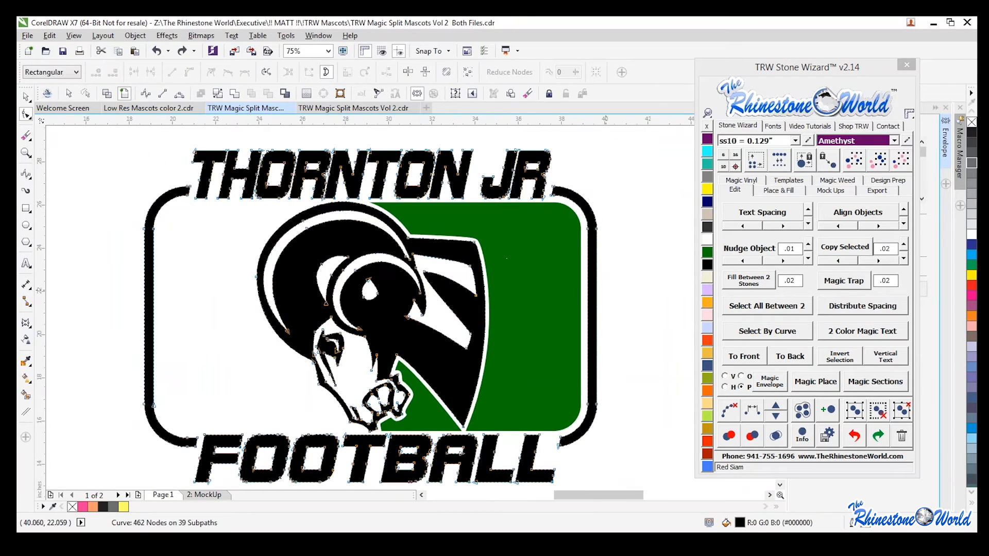
scroll(605, 286, "down", 2)
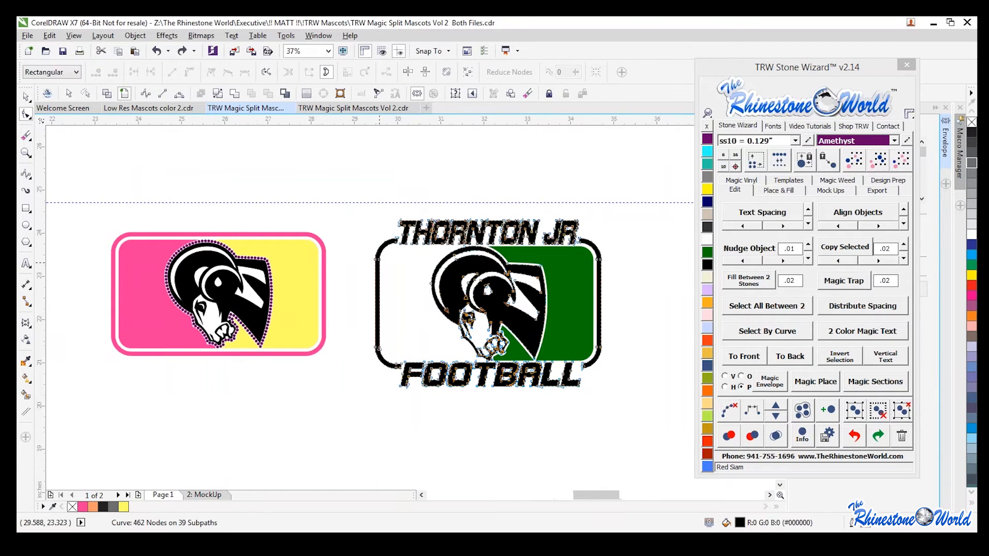
Step: Try deleting the nodes of the black frame's left section between the THORNTON JR and FOOTBALL lettering
scroll(369, 147, "up", 4)
left_click_drag(450, 224, 453, 223)
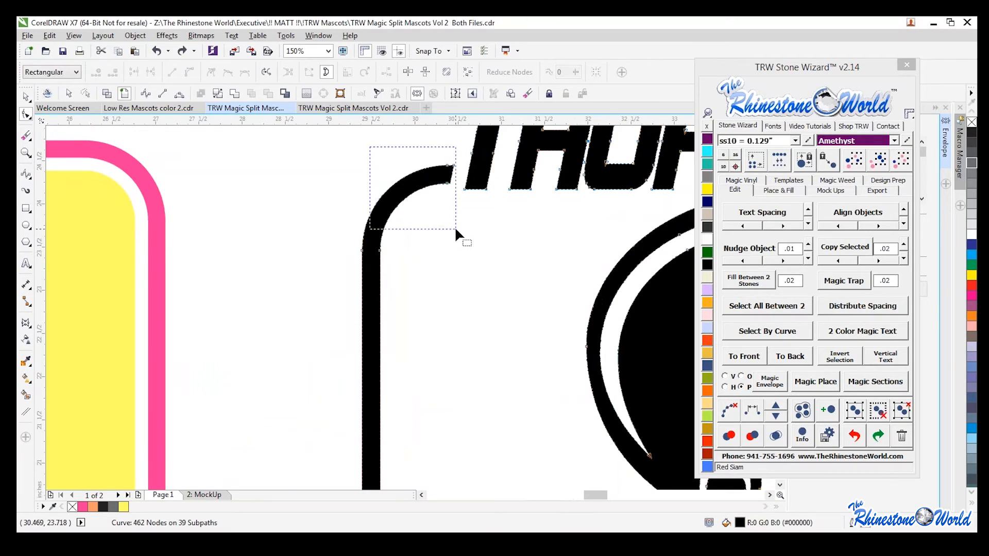
key("Delete")
scroll(452, 228, "down", 2)
left_click_drag(417, 336, 418, 324)
key("Delete")
left_click_drag(395, 390, 466, 469)
key("Delete")
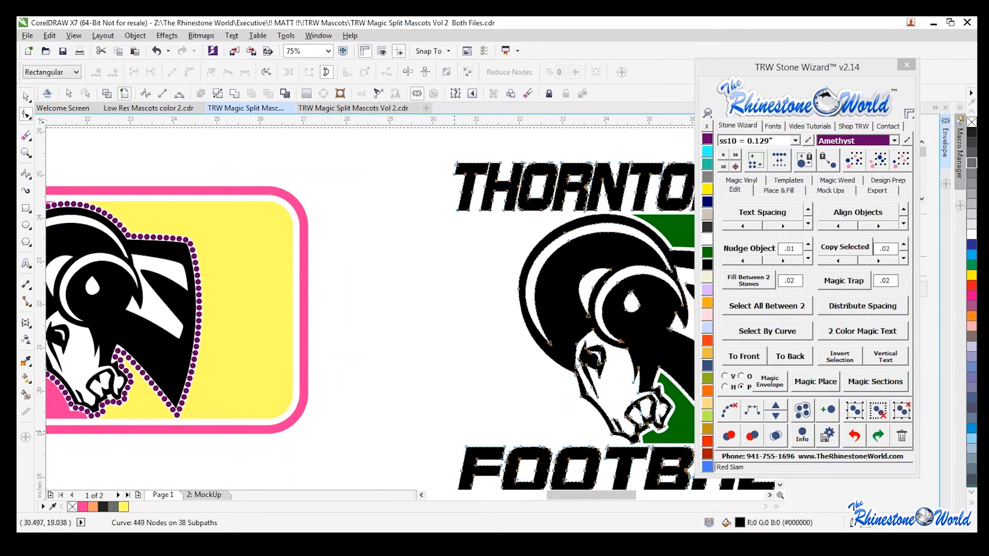
scroll(557, 413, "down", 3)
scroll(556, 413, "up", 2)
scroll(557, 412, "up", 2)
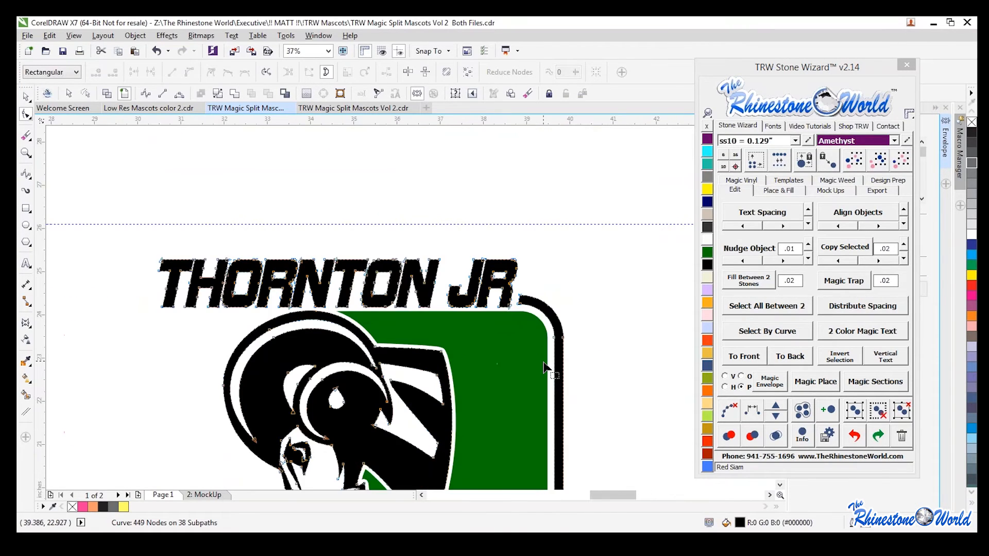
scroll(544, 367, "down", 2)
key("ctrl+z")
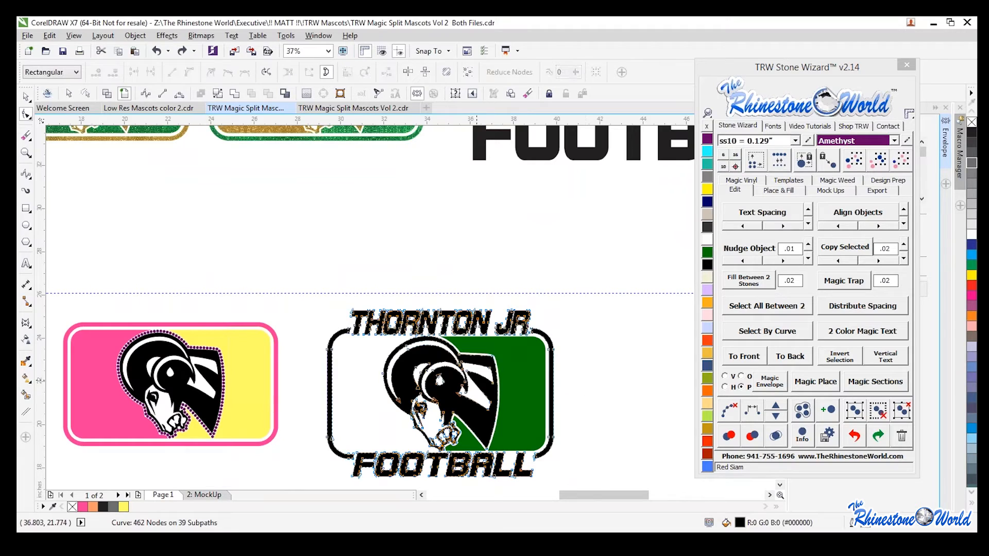
Step: Delete the nodes of the ram's head and neck from the combined black artwork
left_click_drag(366, 355, 512, 448)
key("Delete")
scroll(461, 473, "up", 4)
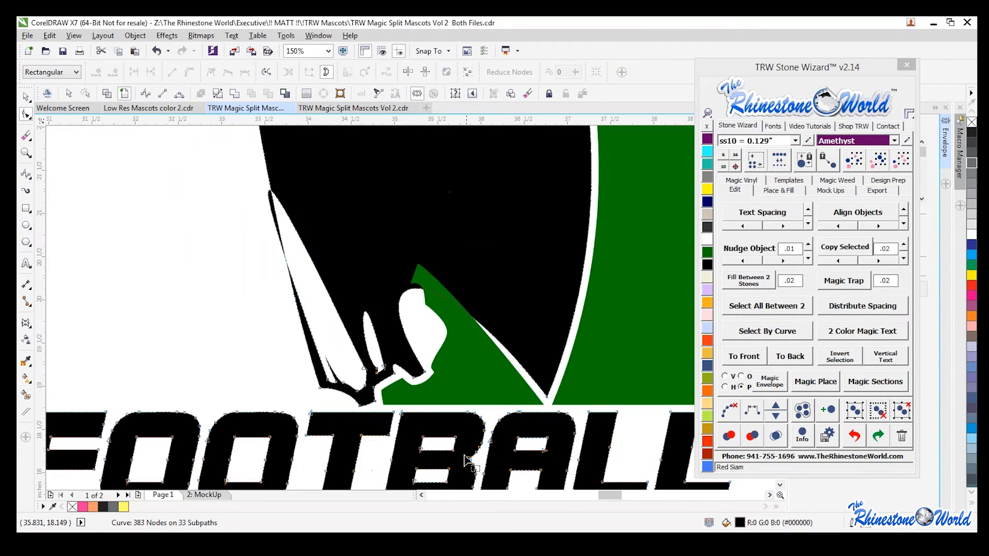
left_click_drag(216, 250, 564, 411)
key("Delete")
scroll(515, 386, "down", 3)
Step: Delete the ram's leftover fragments beneath and across the THORNTON lettering, keeping only the black frame and text
scroll(462, 363, "up", 3)
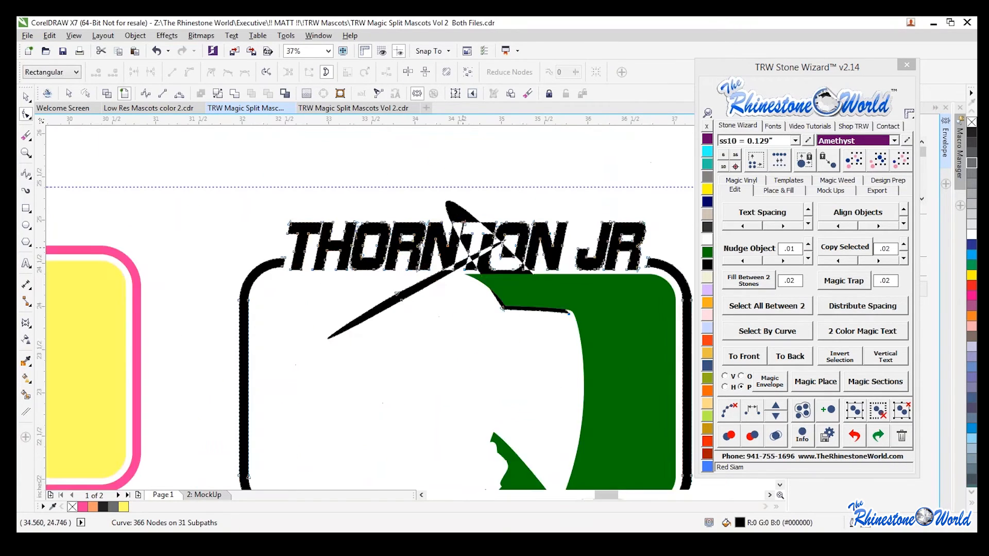
left_click_drag(469, 402, 684, 350)
key("Delete")
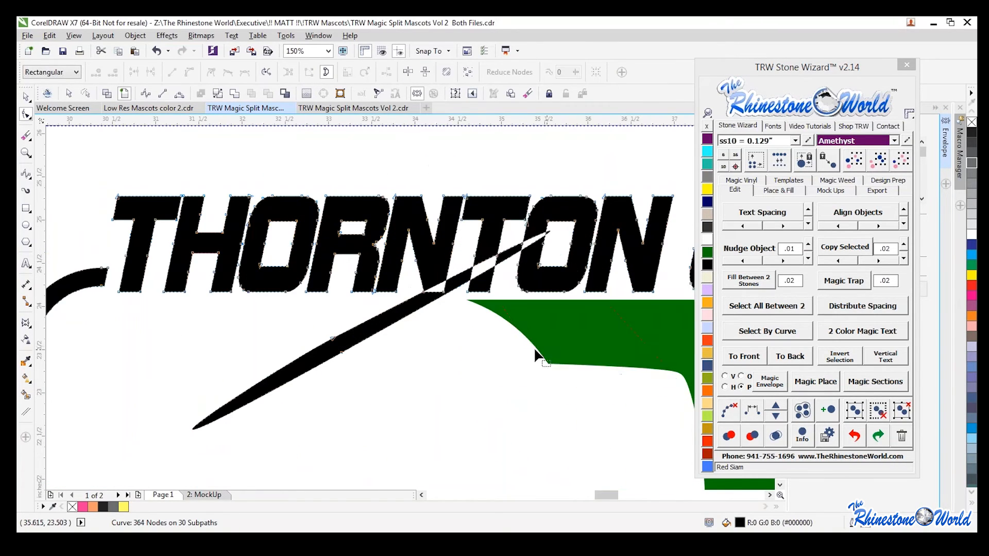
left_click_drag(295, 452, 186, 359)
mouse_move(426, 406)
left_mouse_down()
mouse_move(294, 357)
mouse_move(267, 328)
left_mouse_up()
key("Delete")
scroll(412, 333, "down", 1)
scroll(413, 339, "down", 1)
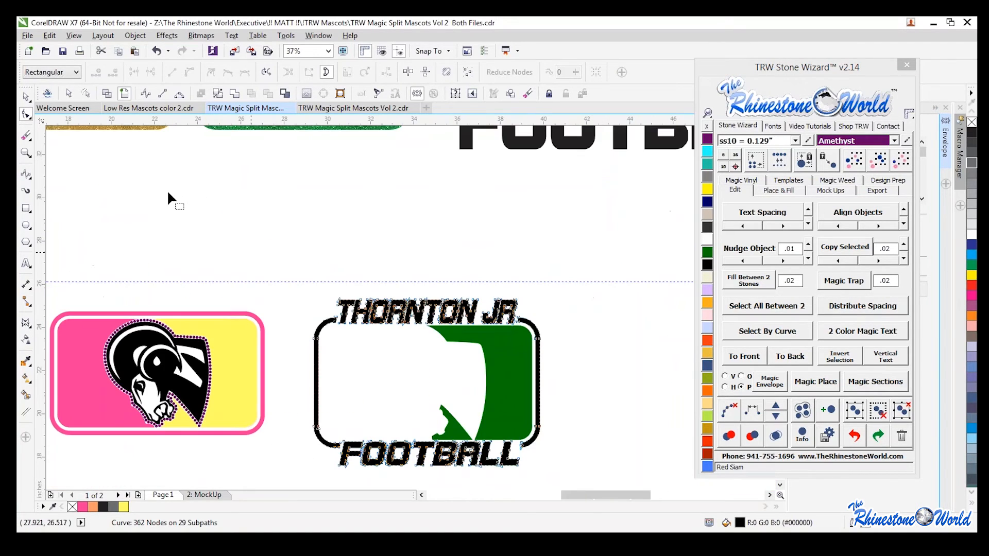
Step: Delete the green background inside the lettered frame and the pink border around the split-mascot badge
left_click(26, 97)
left_click(504, 352)
key("Delete")
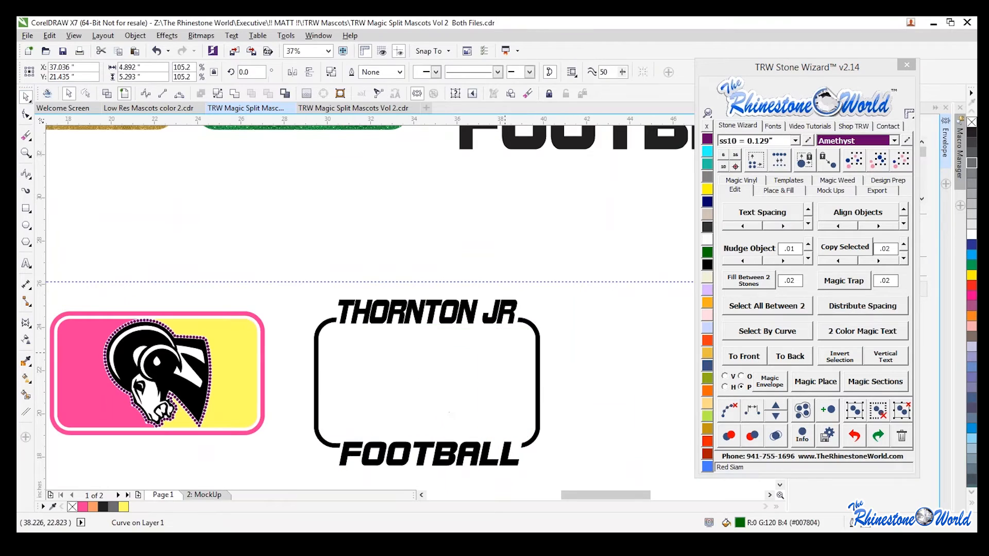
left_click(261, 330)
key("Delete")
Step: Move the pink and yellow background, ram and rhinestone outline together inside the black THORNTON JR FOOTBALL frame
left_click_drag(279, 273, 52, 442)
left_click_drag(114, 415, 423, 413)
scroll(555, 465, "up", 2)
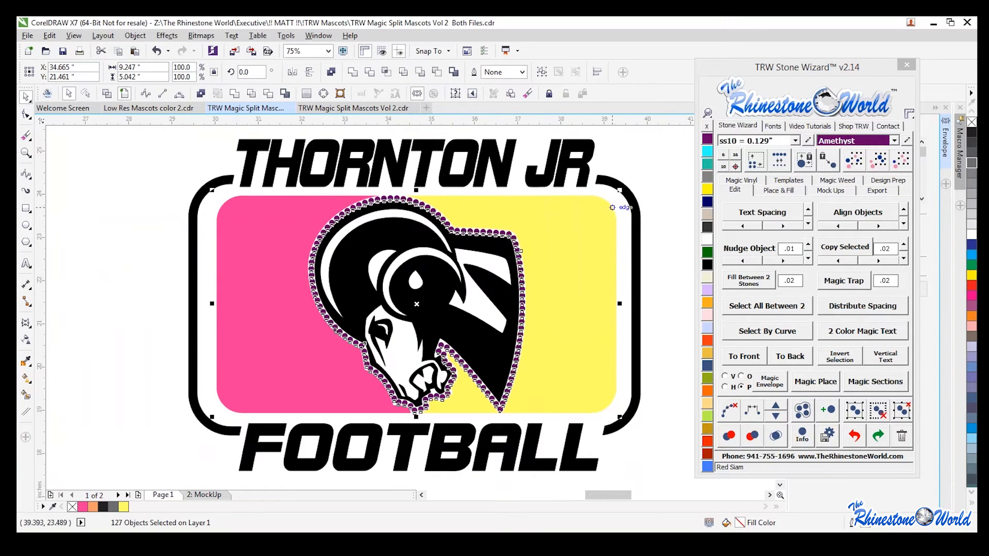
Step: Shrink the black lettered frame to about 10.05 by 7.38 inches and nudge it up and right to centre it around the background
left_click(635, 227)
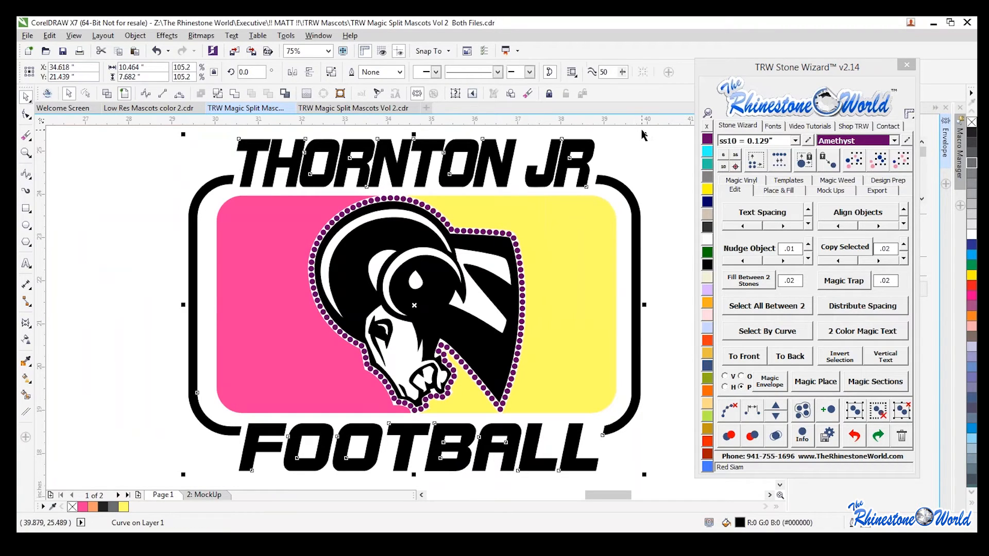
left_click_drag(644, 133, 580, 184)
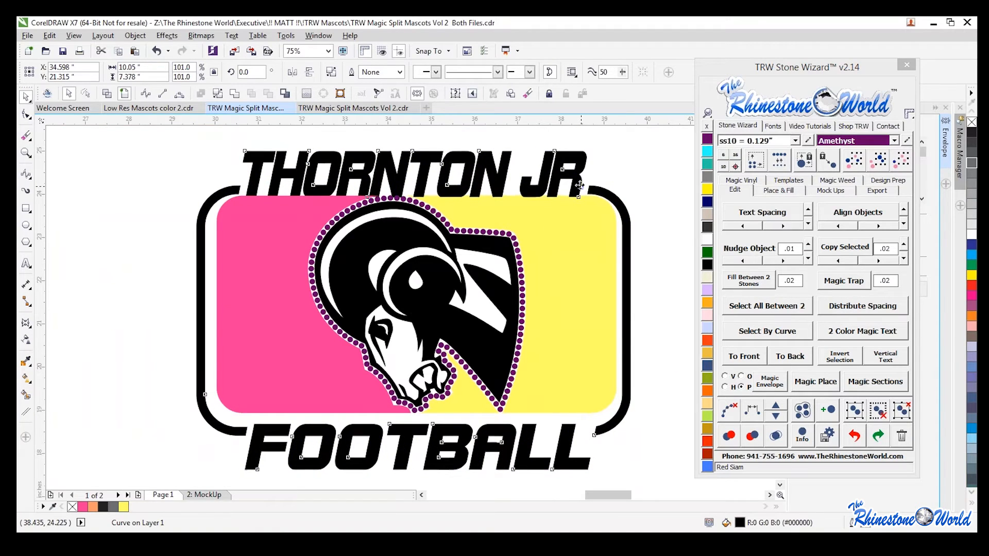
key("Up")
key("Up")
key("Up")
key("Up")
key("Up")
key("Up")
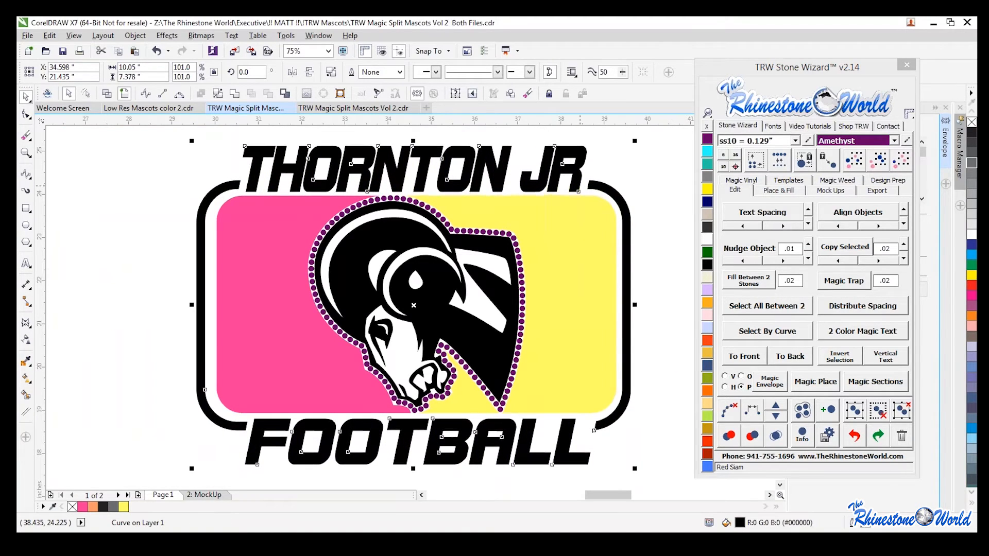
key("Right")
key("Right")
key("Right")
key("Right")
key("Right")
key("Right")
key("Right")
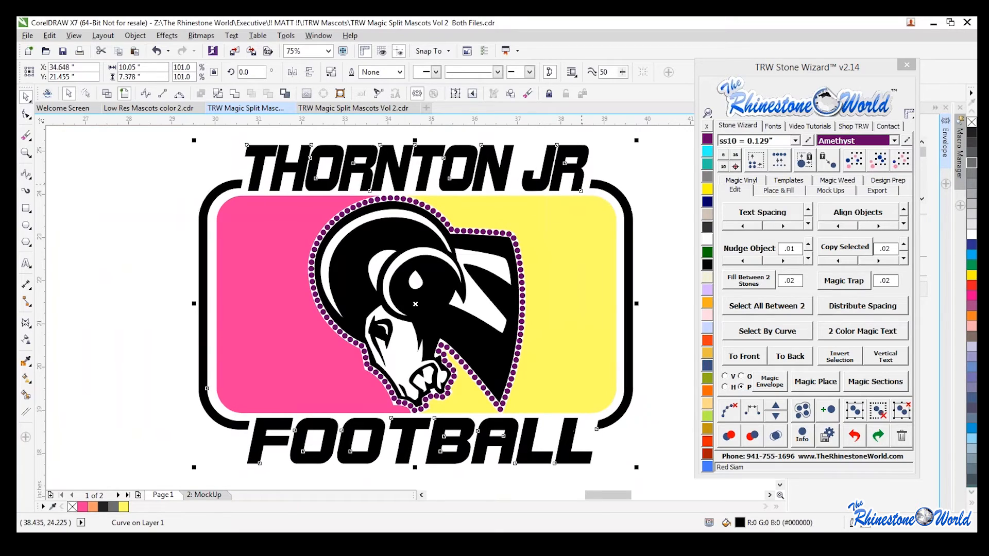
Step: Nudge the black lettered frame 0.01 inch to the right and fill the yellow background half with Gold Magic Glitter
key("Left")
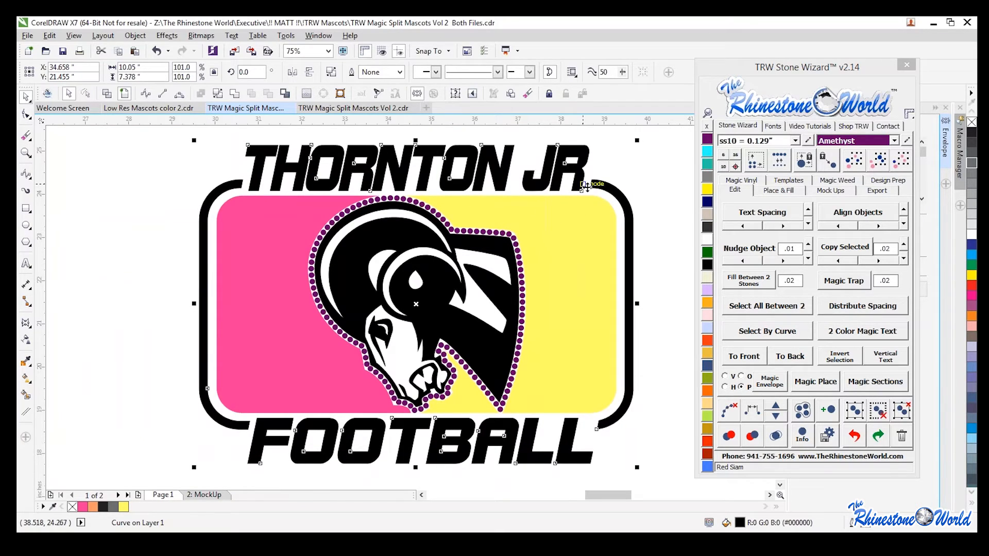
left_click(654, 248)
left_click(591, 286)
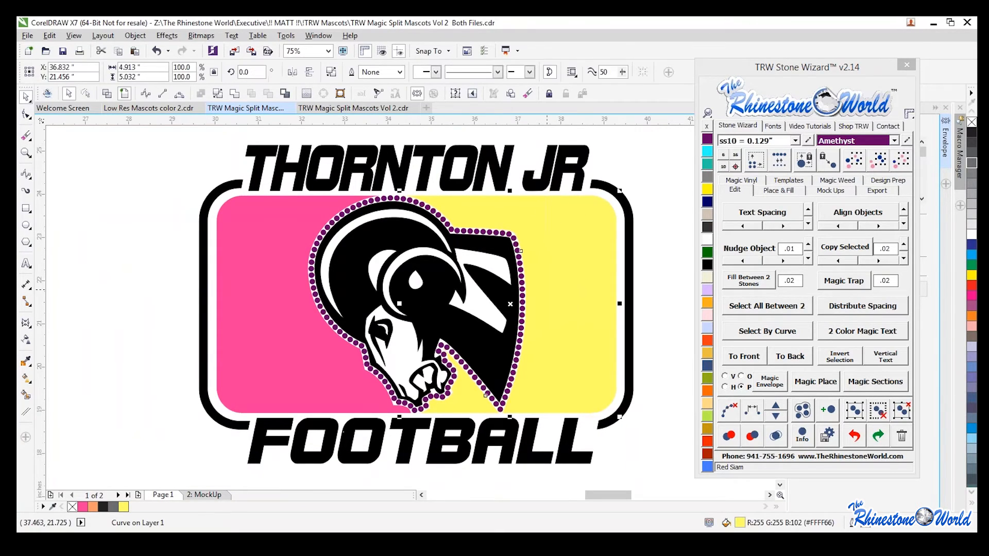
left_click(739, 182)
left_click(894, 210)
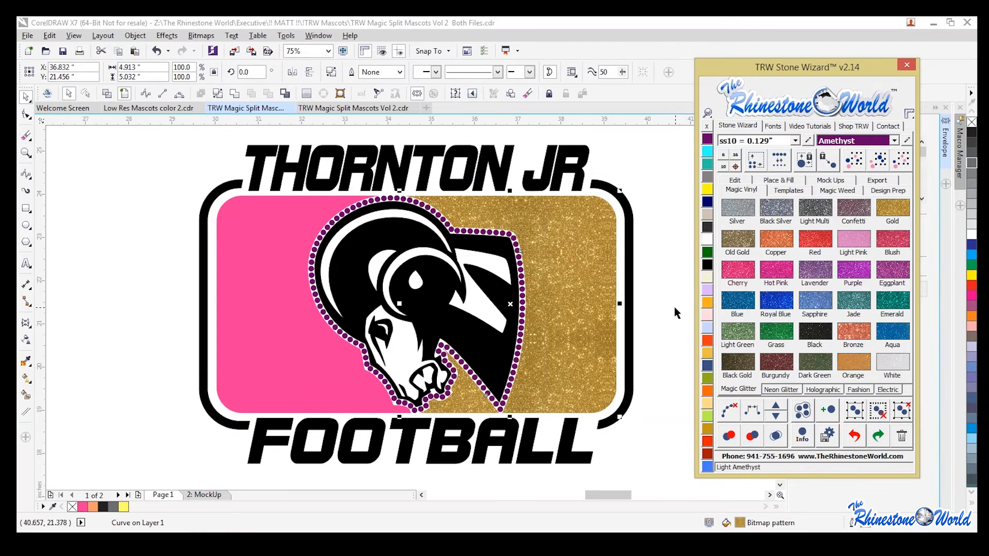
Step: Fill the ram with Black Magic Glitter and the pink background half with Grass
left_click(813, 340)
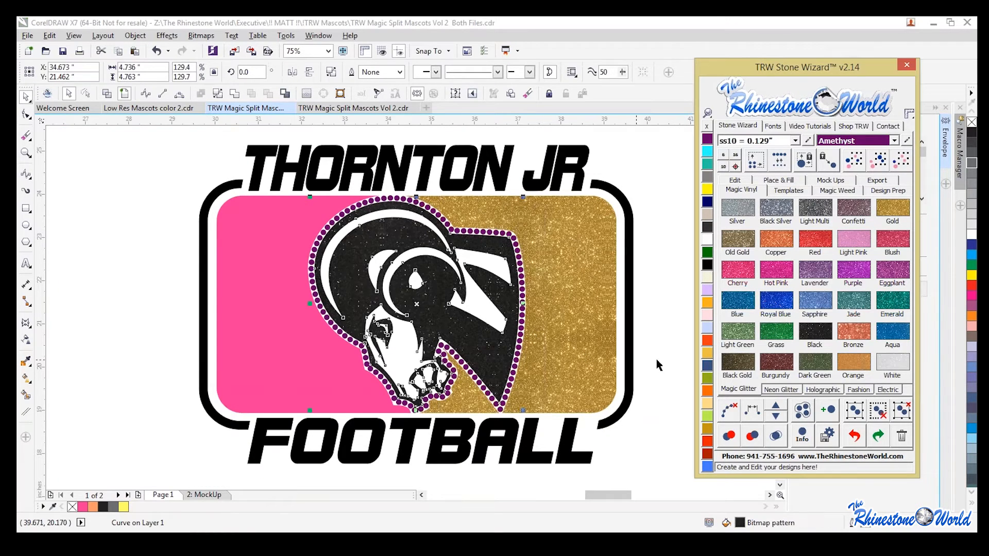
left_click(326, 349)
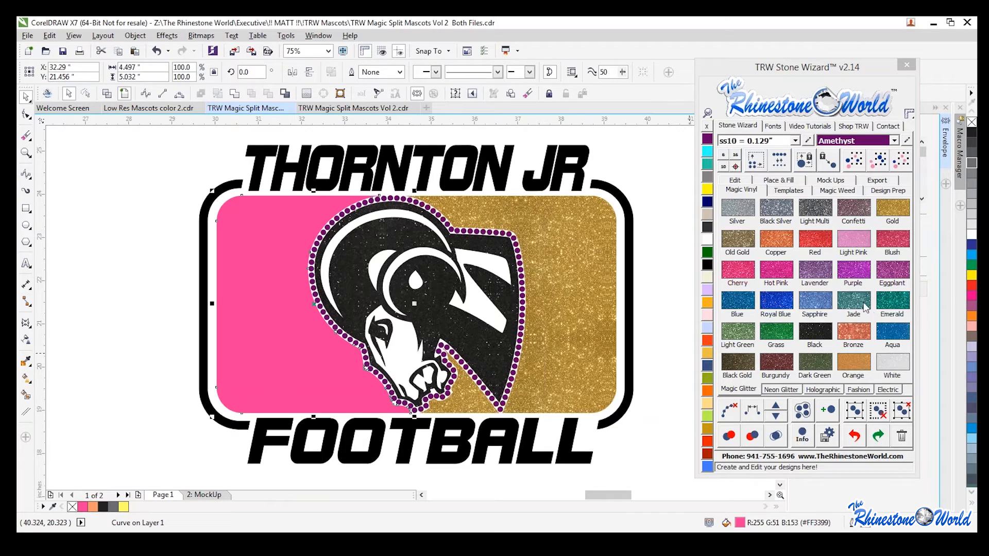
left_click(776, 332)
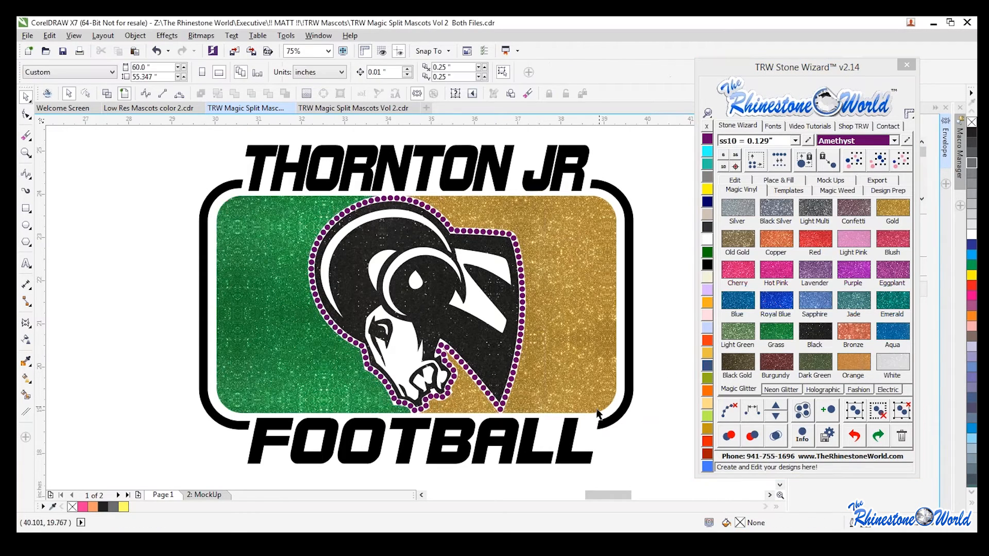
Step: Fill the THORNTON JR FOOTBALL frame with Gold glitter and the gold background half with Grass glitter
scroll(556, 354, "down", 2)
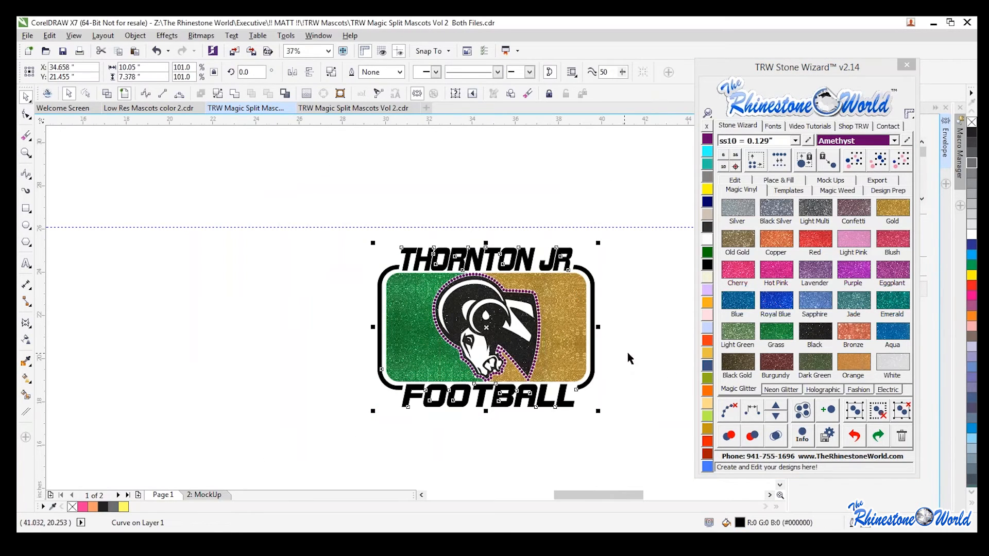
left_click(895, 219)
left_click(577, 350)
left_click(777, 334)
left_click(645, 360)
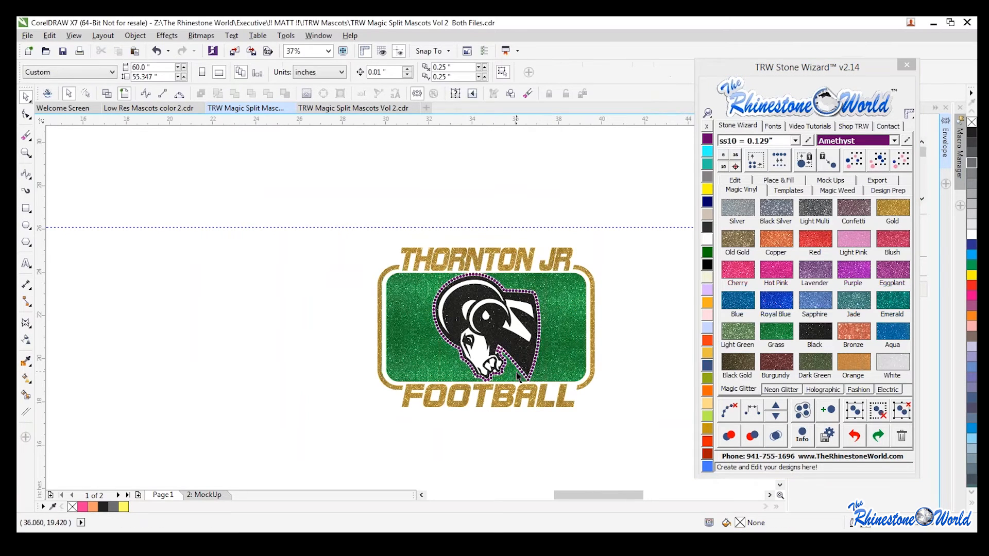
Step: Select all Amethyst stones around the ram by colour and change them to Crystal
scroll(520, 350, "up", 2)
left_click(557, 338)
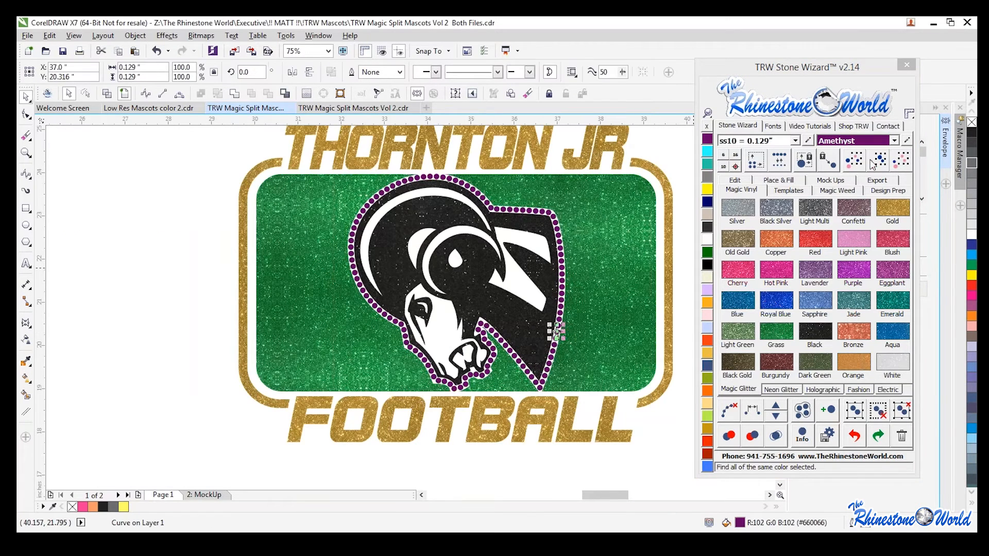
left_click(708, 240)
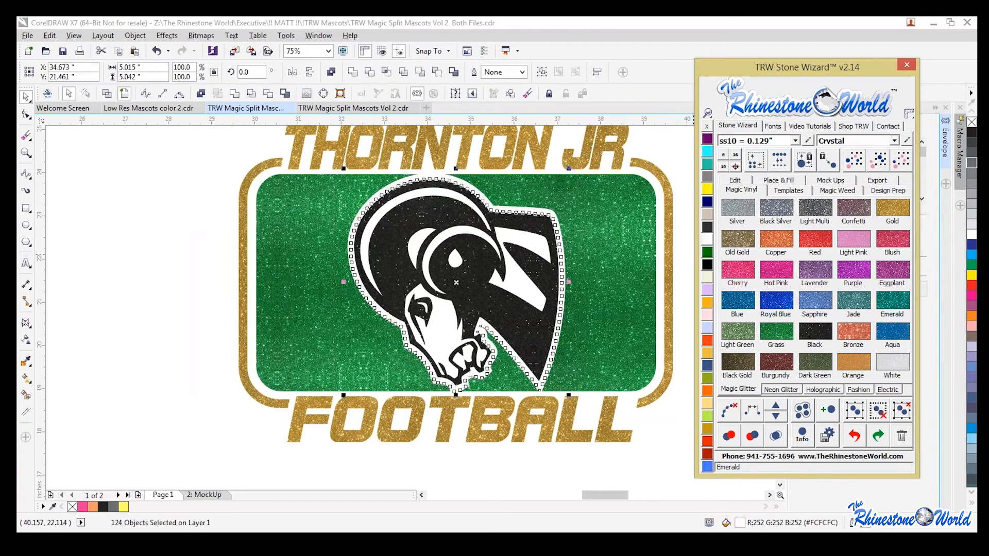
left_click(210, 364)
Step: Select the complete badge and create a front mockup of it on the women's burn-out shirt with simulated stones
scroll(230, 296, "down", 2)
left_click_drag(192, 207, 443, 169)
left_click_drag(488, 200, 190, 463)
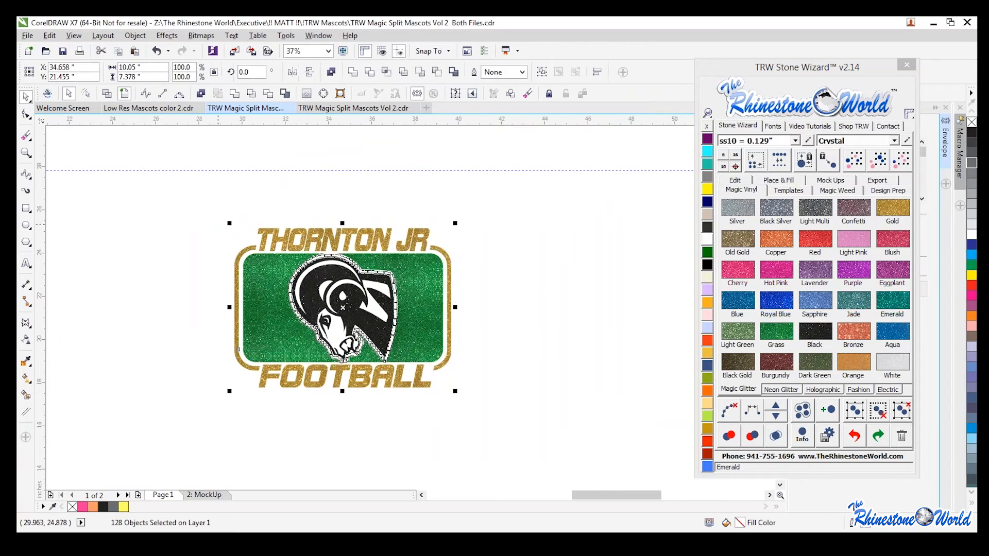
left_click(840, 181)
left_click(742, 330)
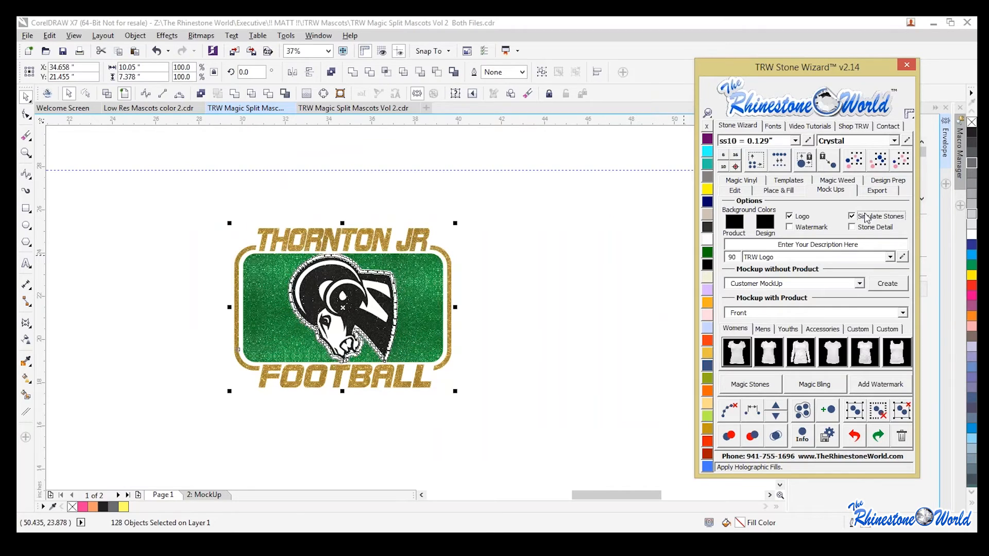
left_click(865, 355)
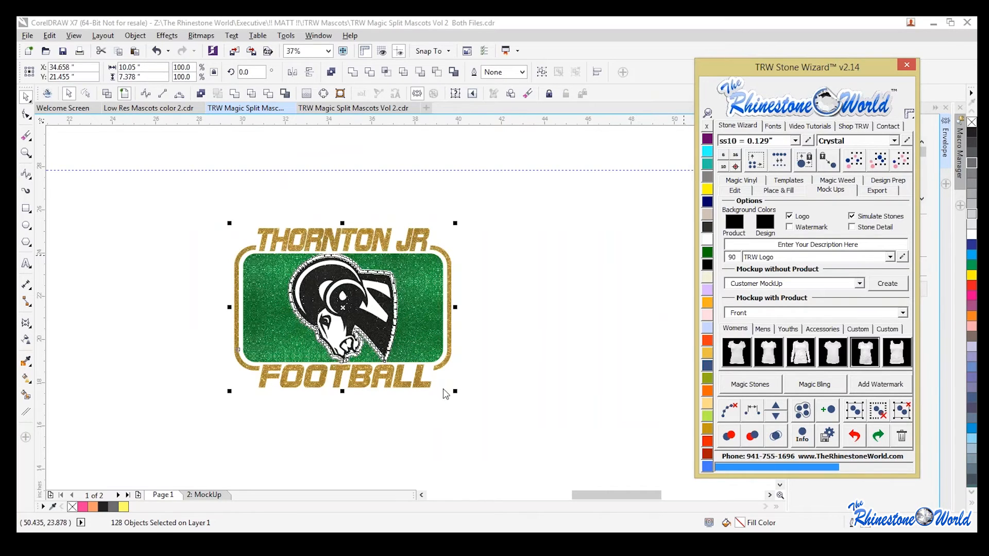
Step: Change the design background behind the badge artwork in the new mockup to white
scroll(375, 312, "down", 1)
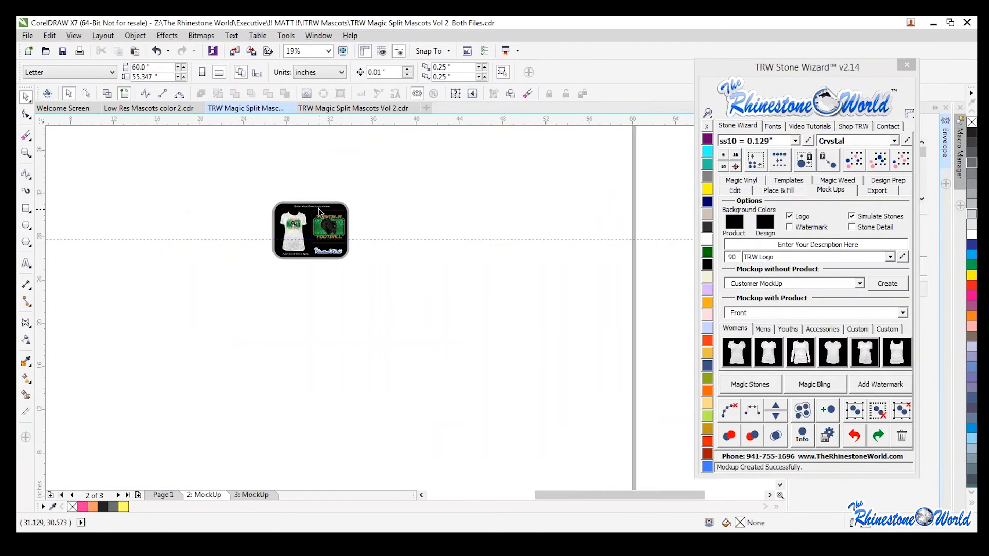
scroll(318, 210, "up", 2)
left_click(305, 243)
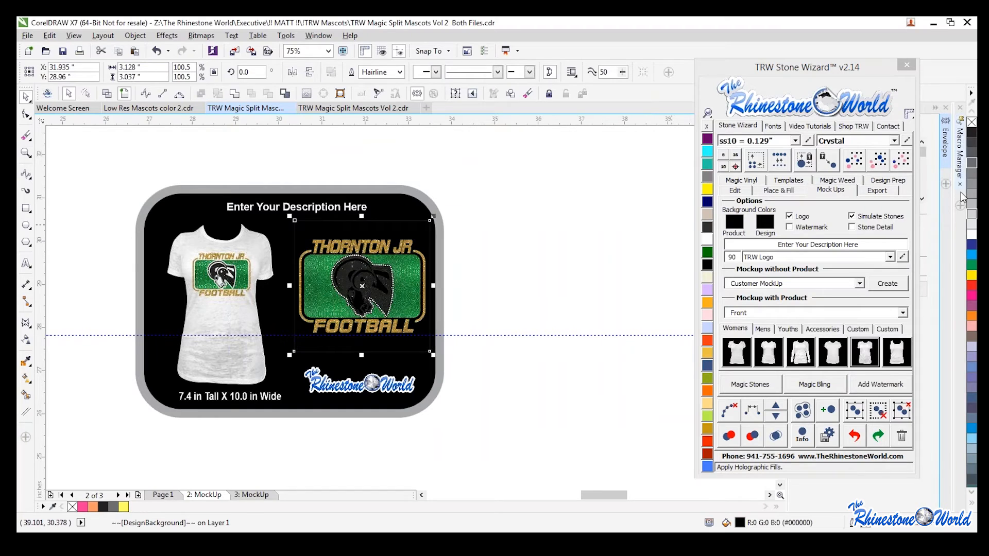
left_click(972, 236)
left_click(587, 355)
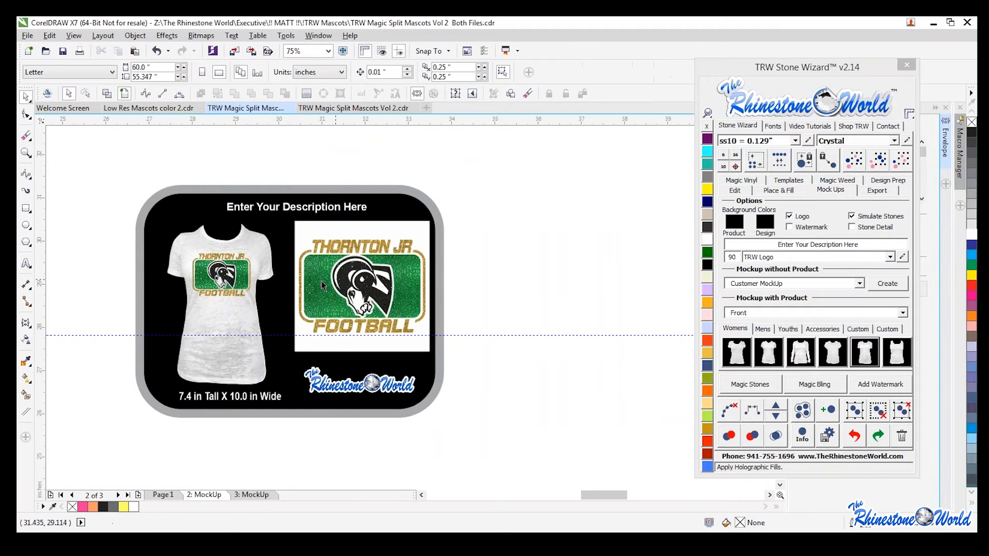
Step: Examine the badge on the mockup shirt closely, checking the glitter texture and the simulated rhinestones around the ram
scroll(207, 278, "up", 5)
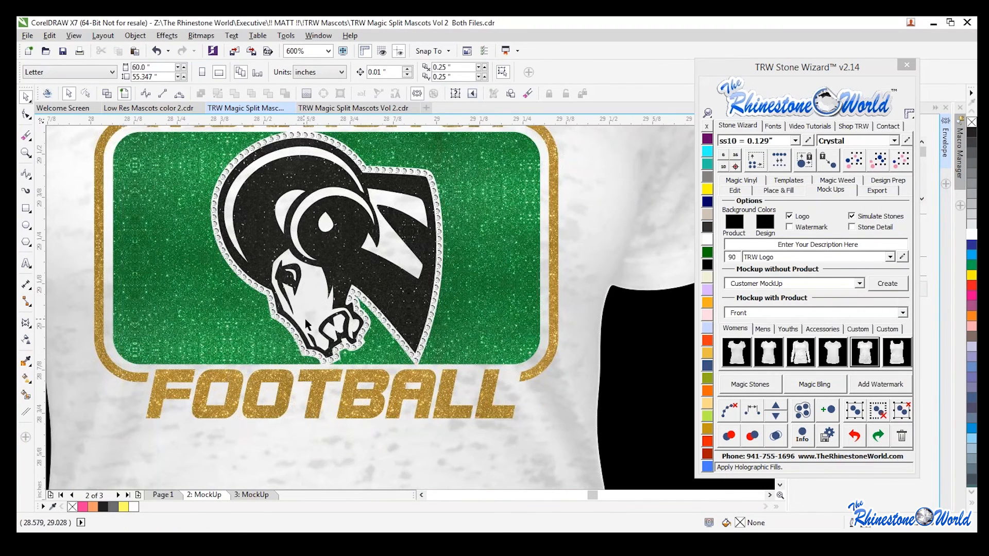
scroll(310, 323, "down", 4)
scroll(317, 319, "up", 2)
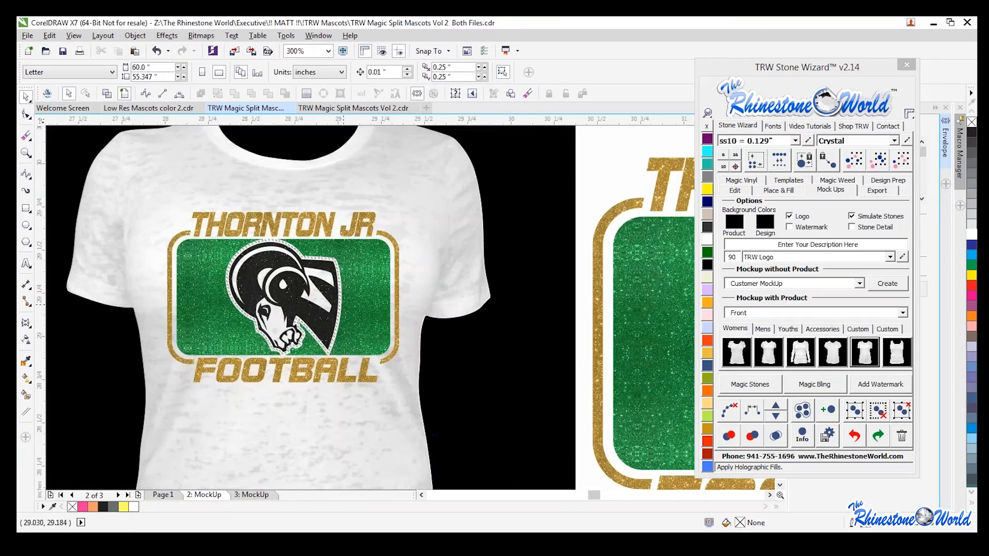
scroll(307, 348, "up", 8)
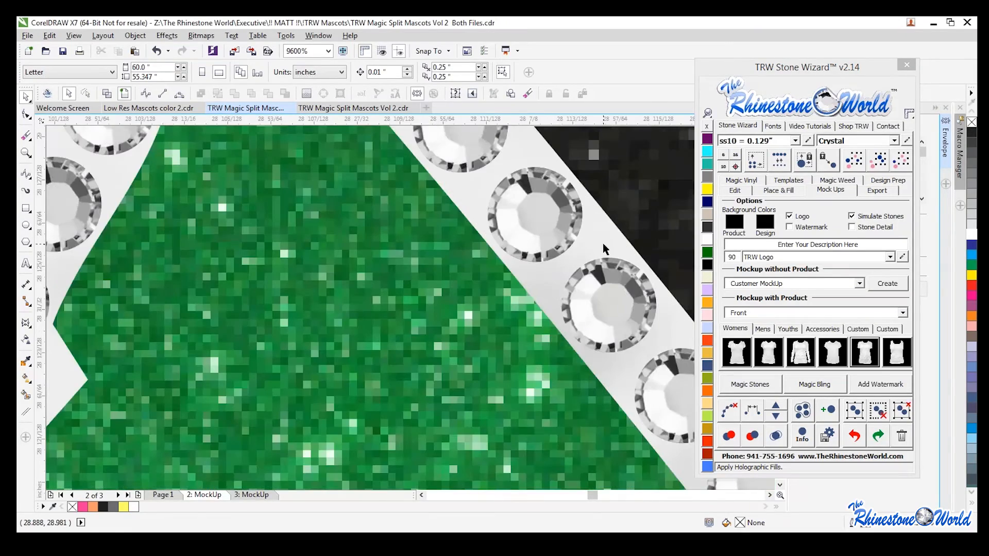
scroll(578, 264, "down", 8)
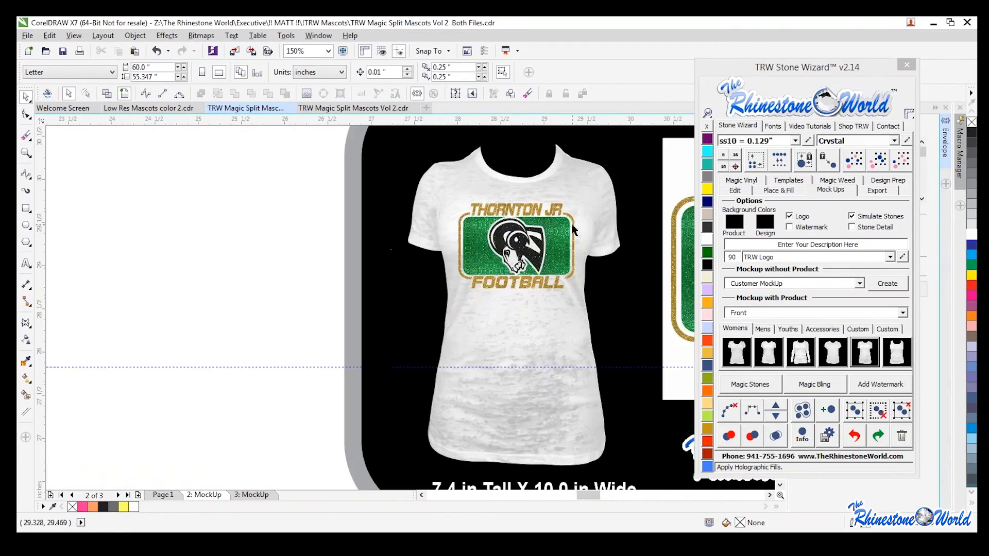
Step: Try Citrine, teal and Light Siam as colours for the mockup shirt
scroll(575, 230, "up", 2)
left_click(574, 231)
left_click(707, 189)
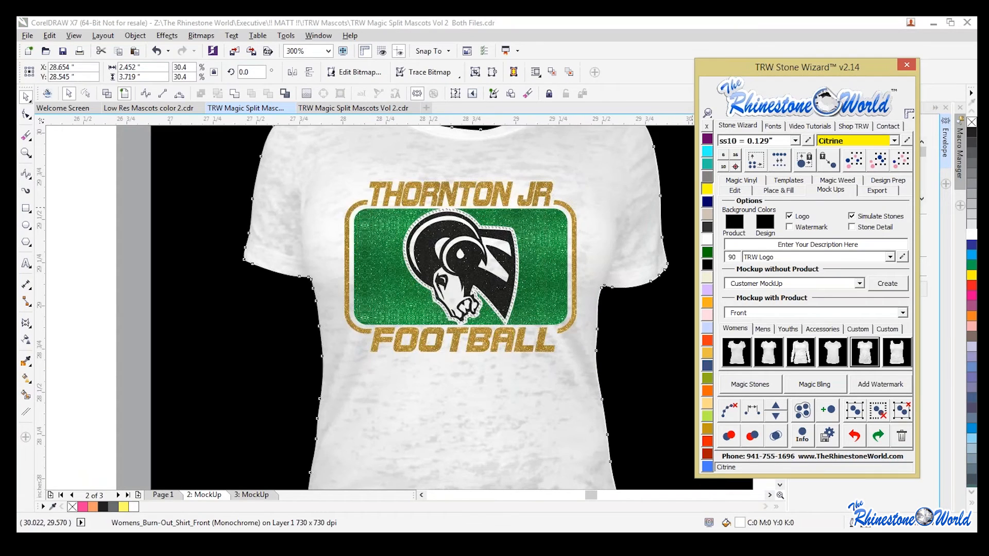
left_click(708, 164)
left_click(707, 340)
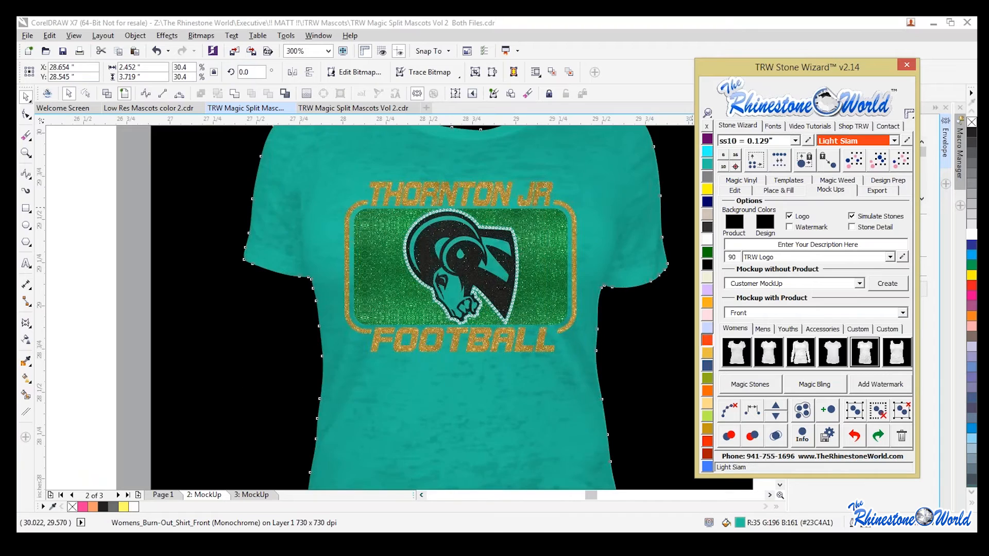
left_click(641, 329)
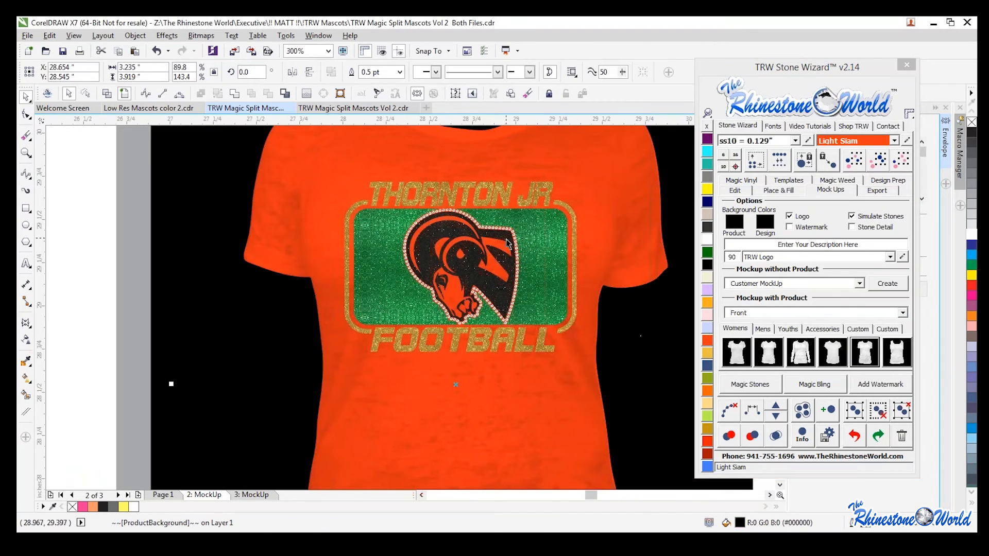
Step: Fill the THORNTON JR FOOTBALL frame on the mockup shirt with Black Magic Glitter
scroll(508, 244, "up", 2)
scroll(489, 250, "down", 2)
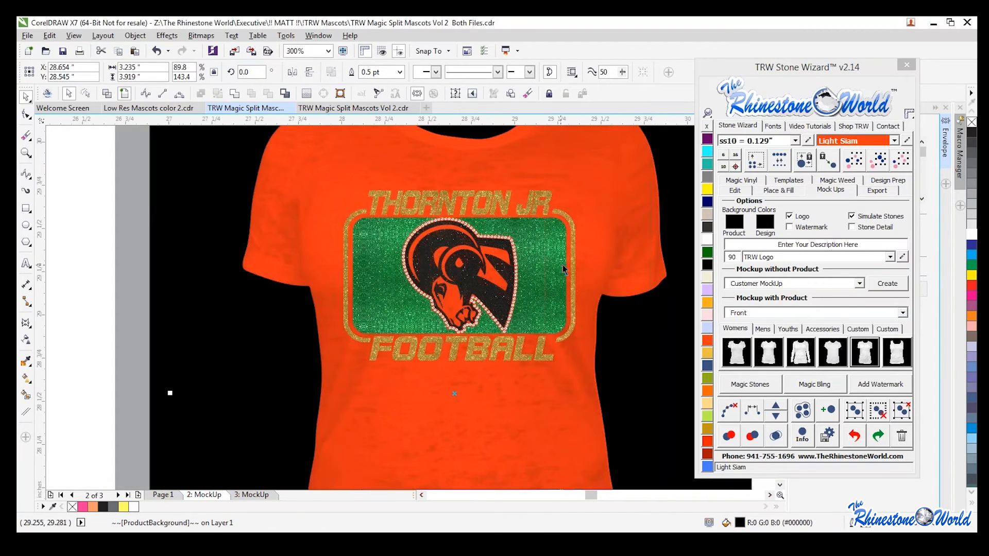
left_click(562, 265)
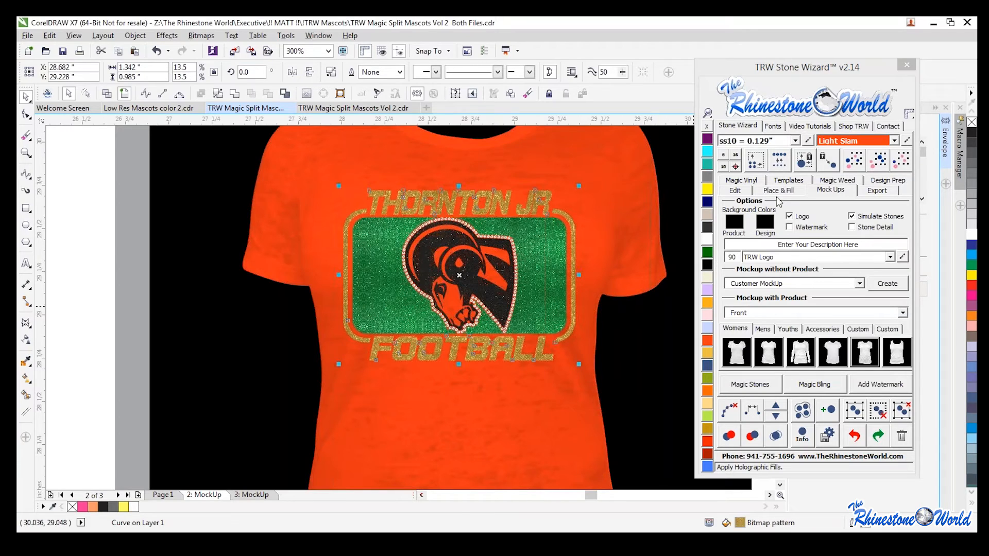
left_click(741, 180)
left_click(803, 338)
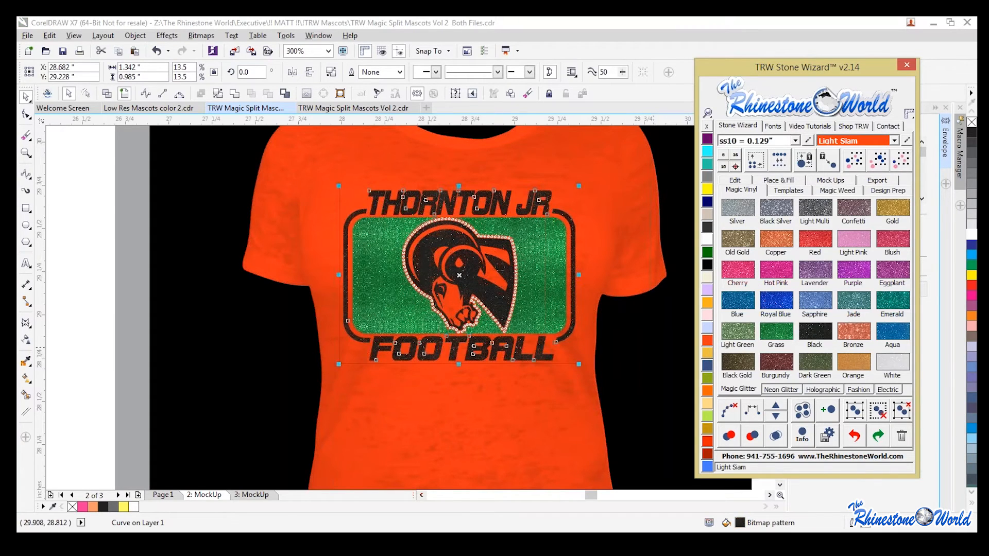
left_click(640, 349)
Step: Recolour the mockup shirt, trying Montana and settling on Peridot
scroll(418, 260, "down", 1)
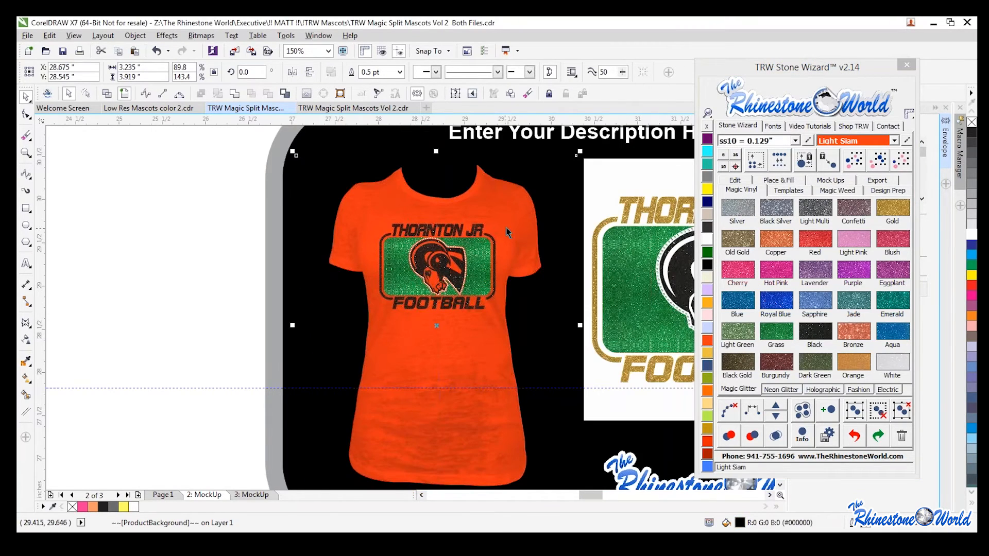
left_click(506, 239)
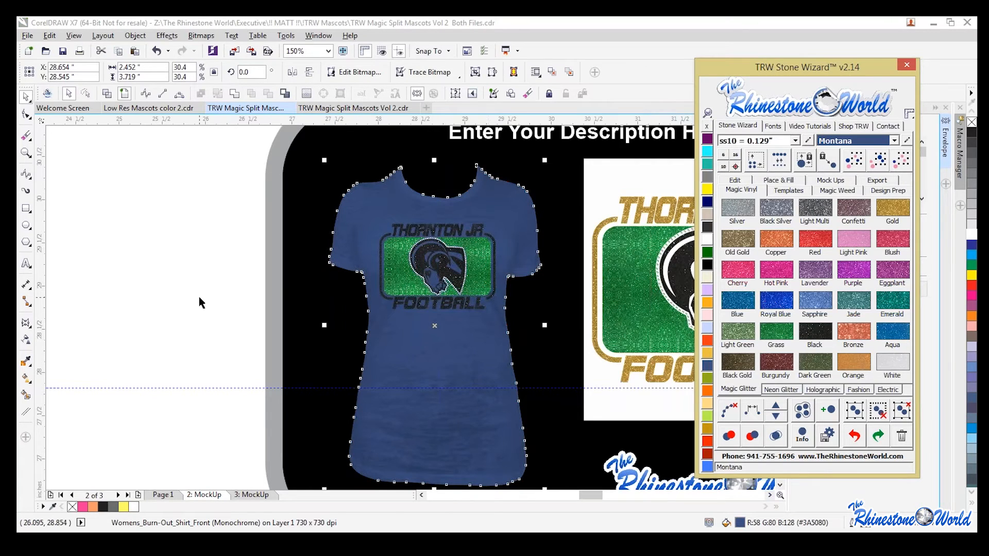
left_click(707, 417)
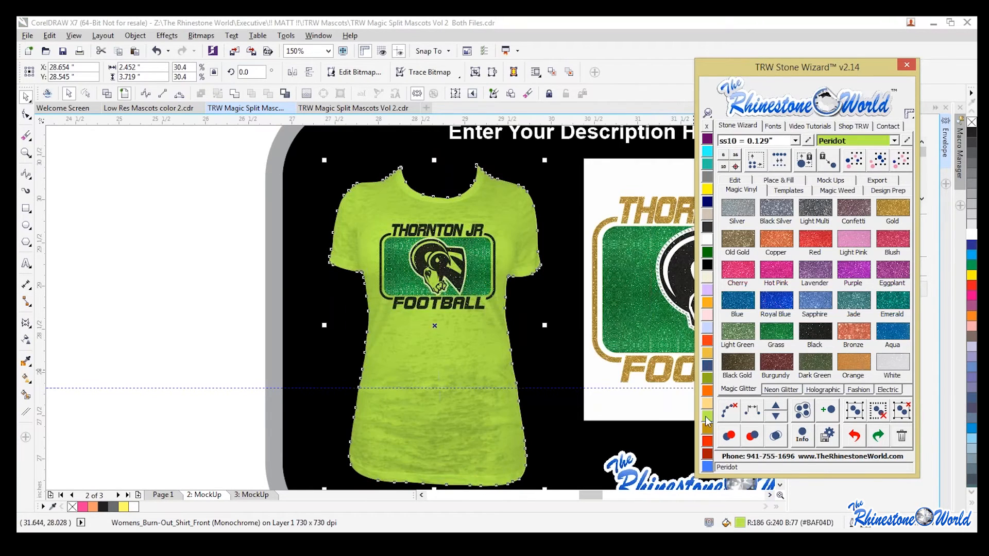
left_click(238, 327)
scroll(486, 262, "up", 1)
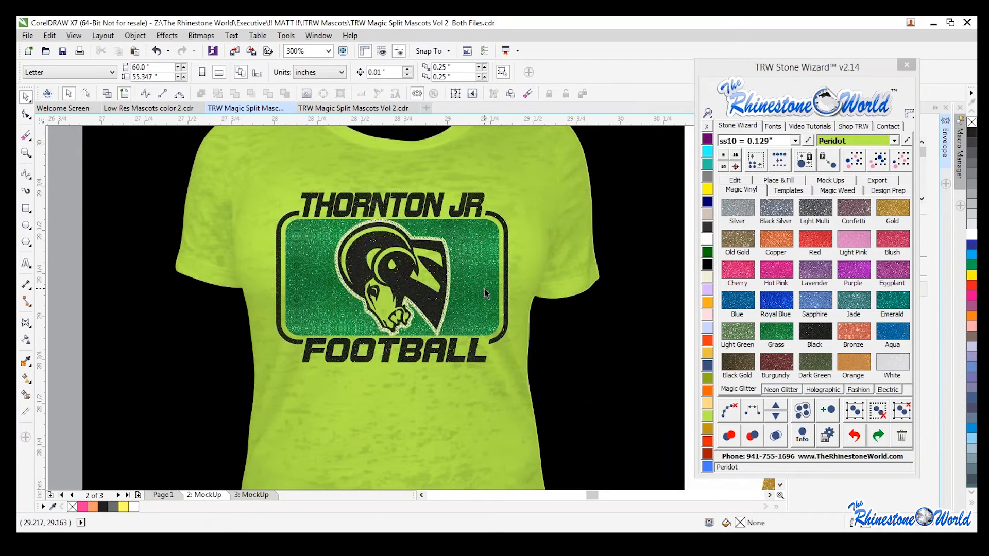
Step: Select the white design background beside the shirt in the mockup
scroll(483, 288, "down", 2)
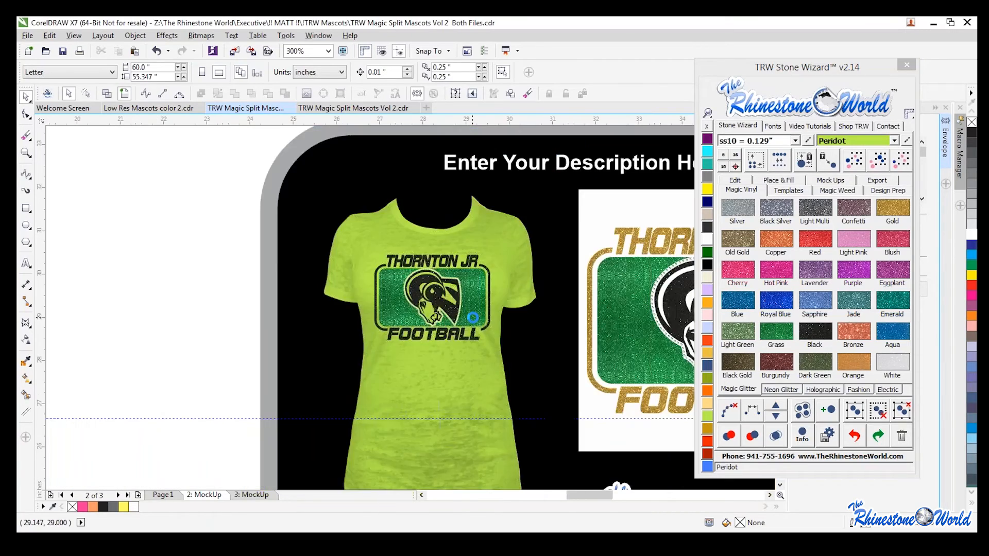
left_click(652, 309)
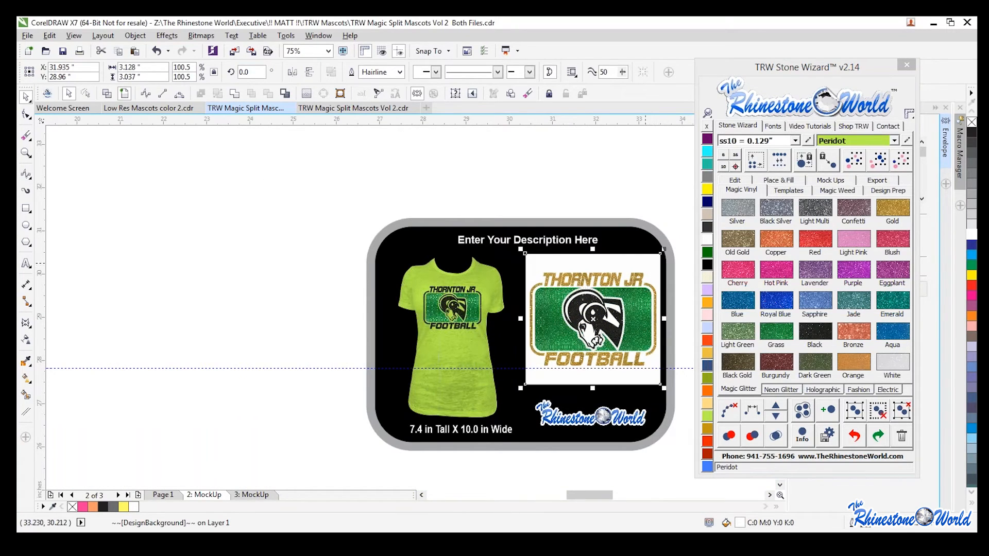
Step: Delete the horizontal guideline running across the lower part of the mockup
left_click(608, 190)
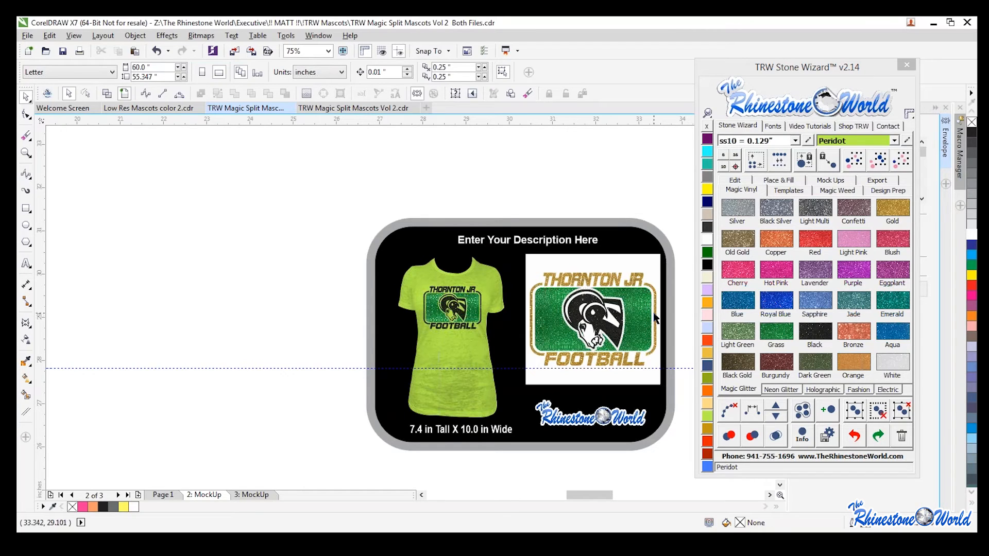
scroll(655, 318, "up", 2)
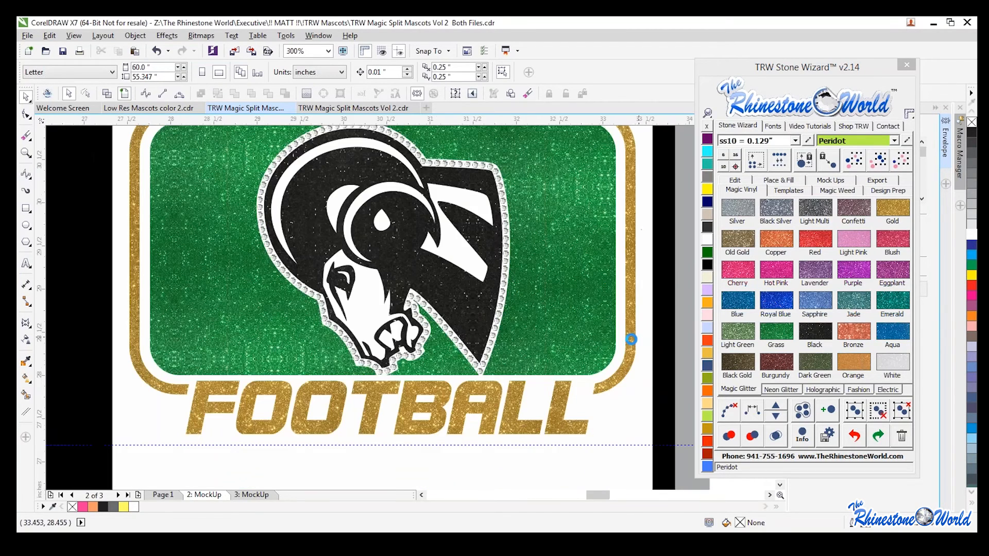
scroll(631, 339, "down", 2)
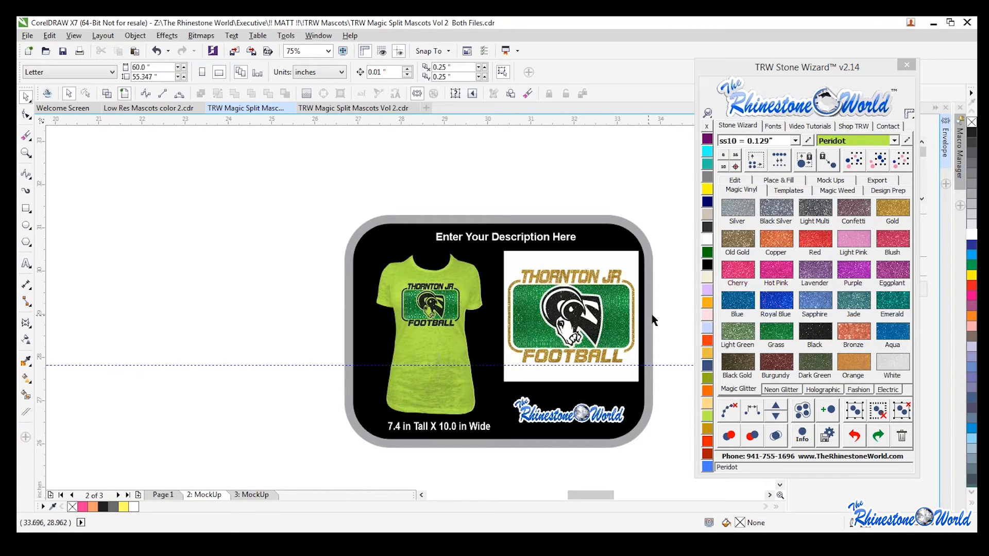
left_click(665, 364)
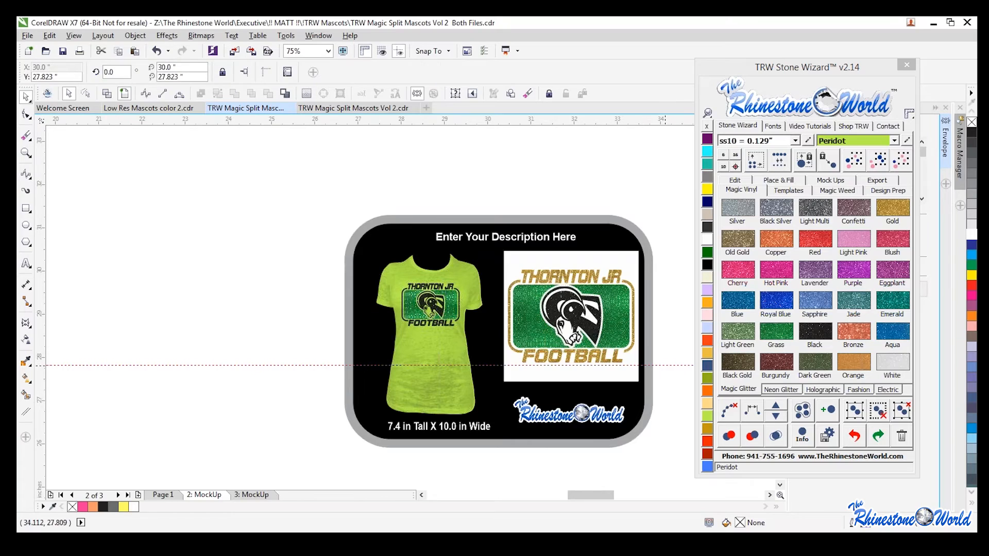
key("Delete")
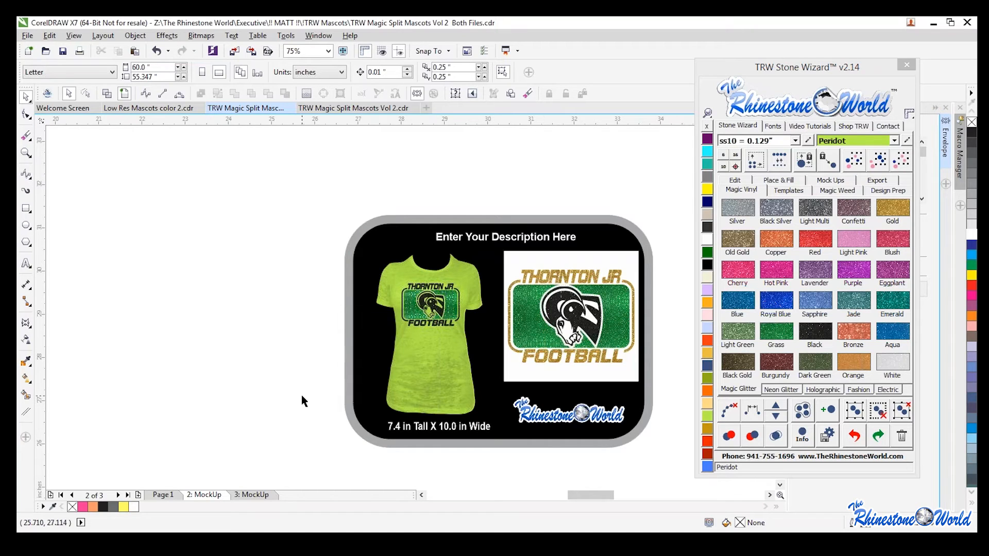
Step: Inspect the rhinestone-outlined ram design and its preview on the shirt up close
scroll(592, 305, "up", 4)
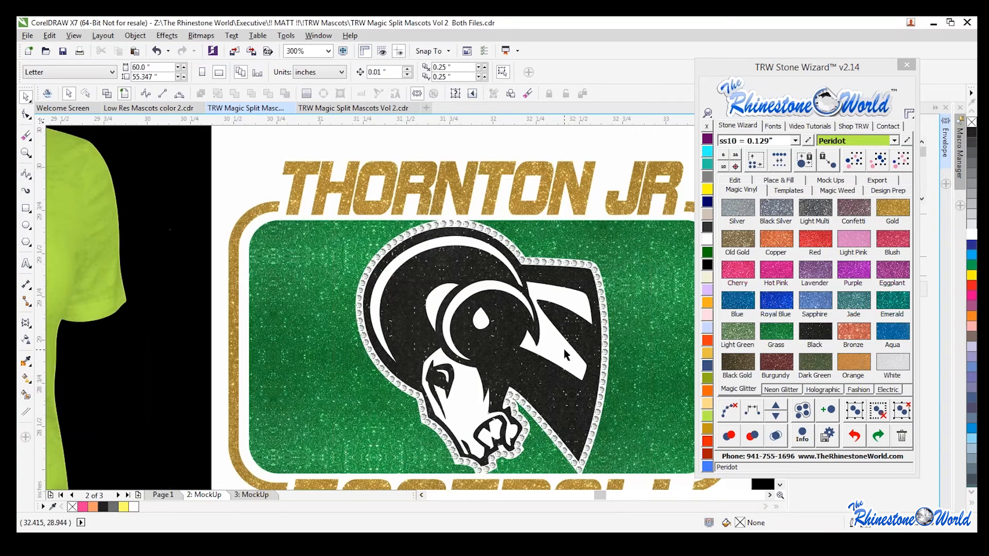
left_click(567, 354)
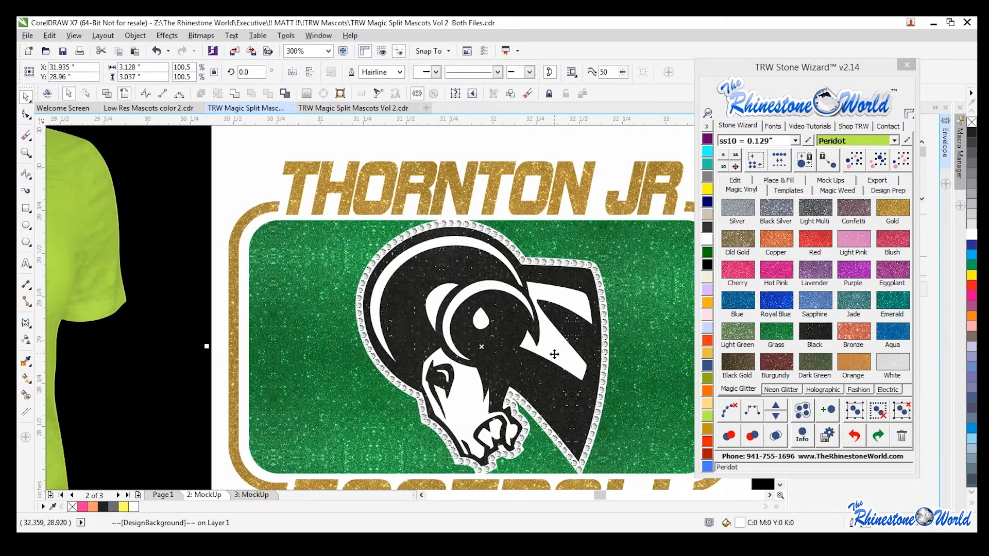
scroll(481, 347, "down", 4)
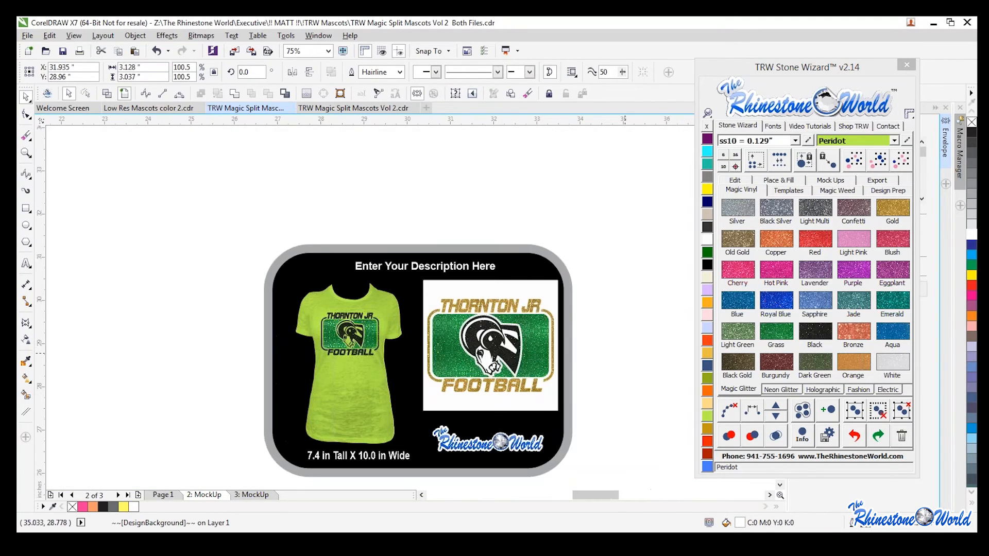
key("Escape")
scroll(343, 343, "up", 4)
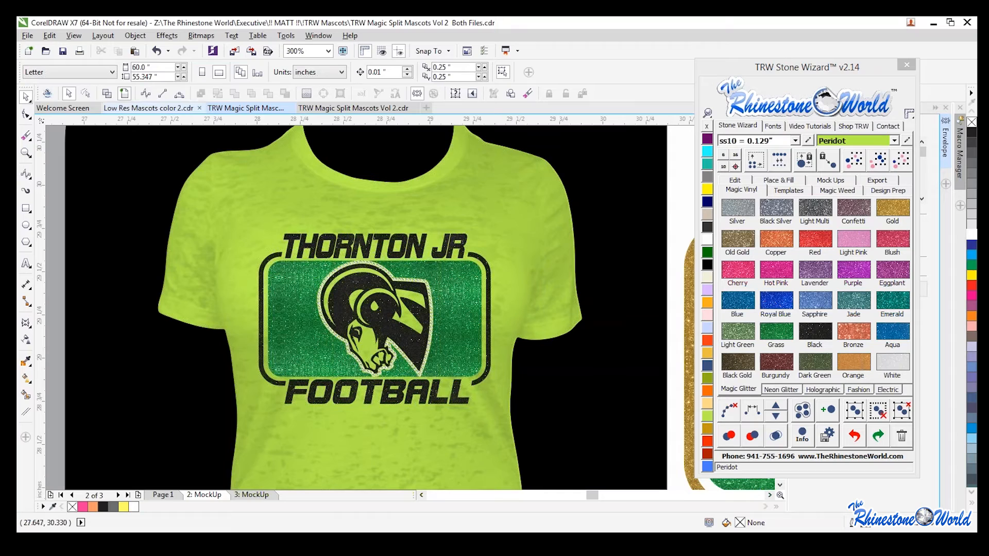
Step: Switch to Low Res Mascots color 2.cdr and examine the color and black-and-white ram mascots and the magic cut comparison chart
left_click(157, 113)
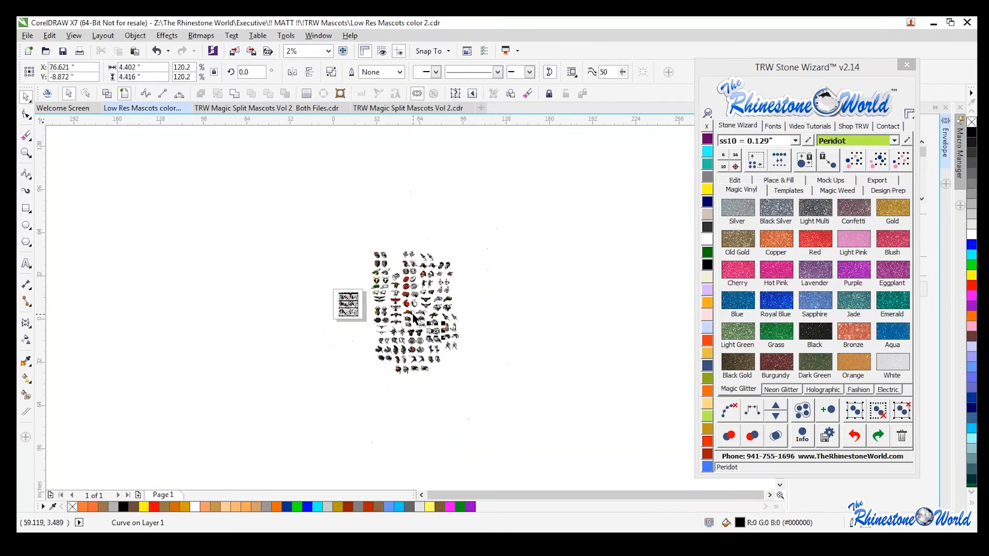
scroll(414, 306, "up", 1)
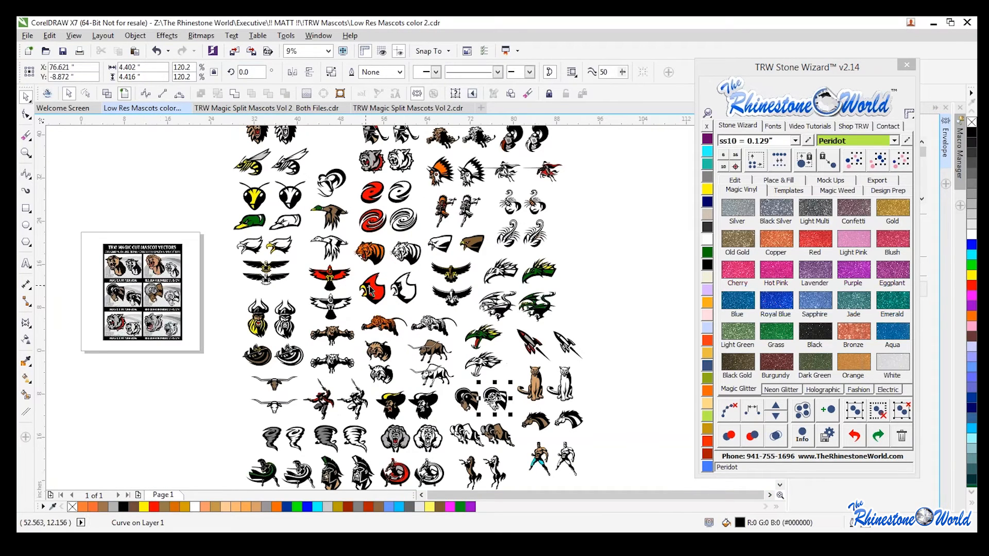
scroll(477, 395, "up", 5)
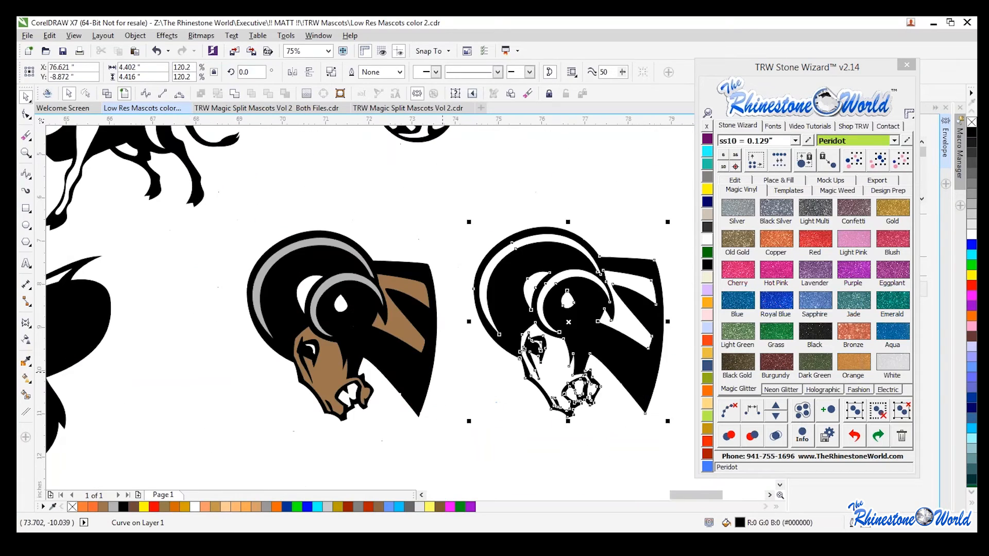
left_click(394, 341)
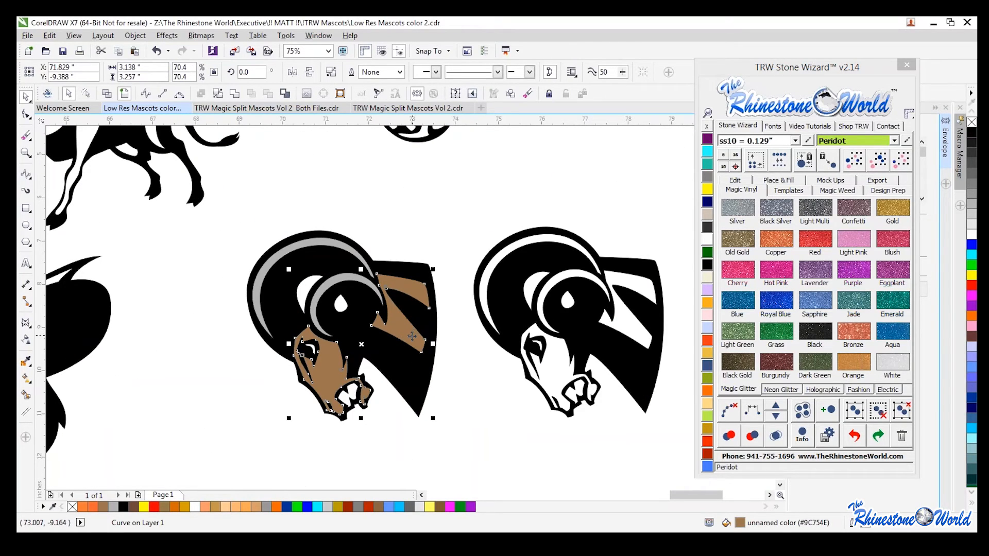
scroll(412, 336, "down", 2)
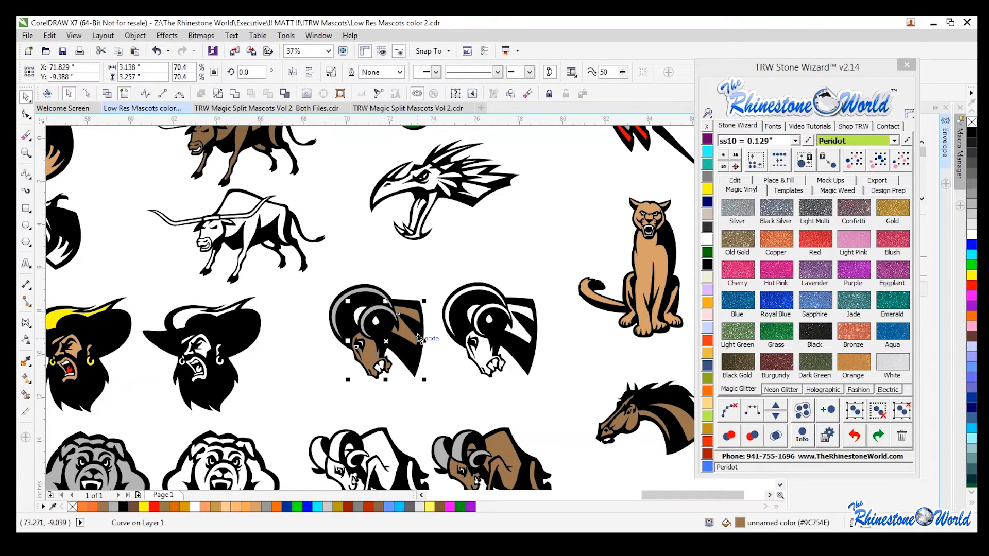
scroll(417, 337, "down", 2)
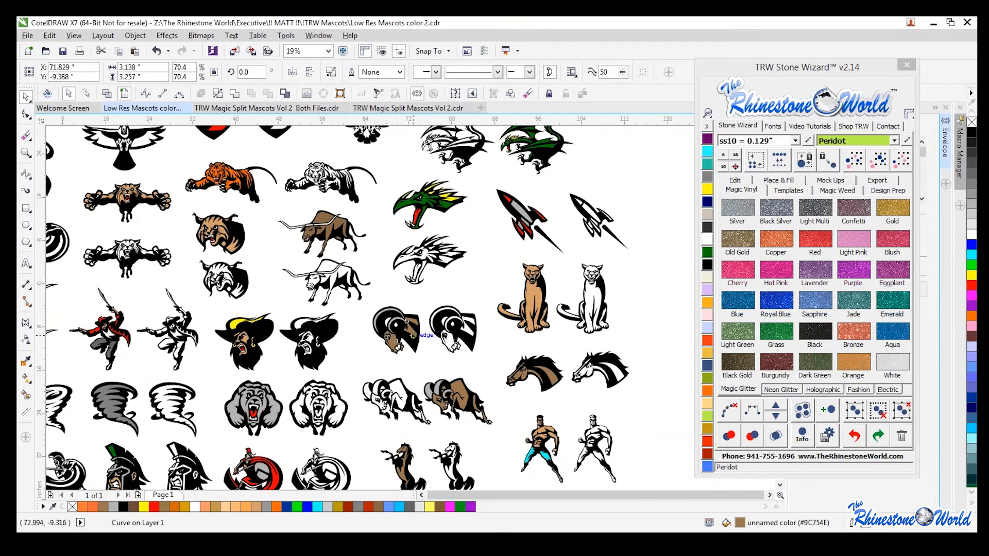
scroll(412, 336, "down", 1)
scroll(408, 337, "down", 1)
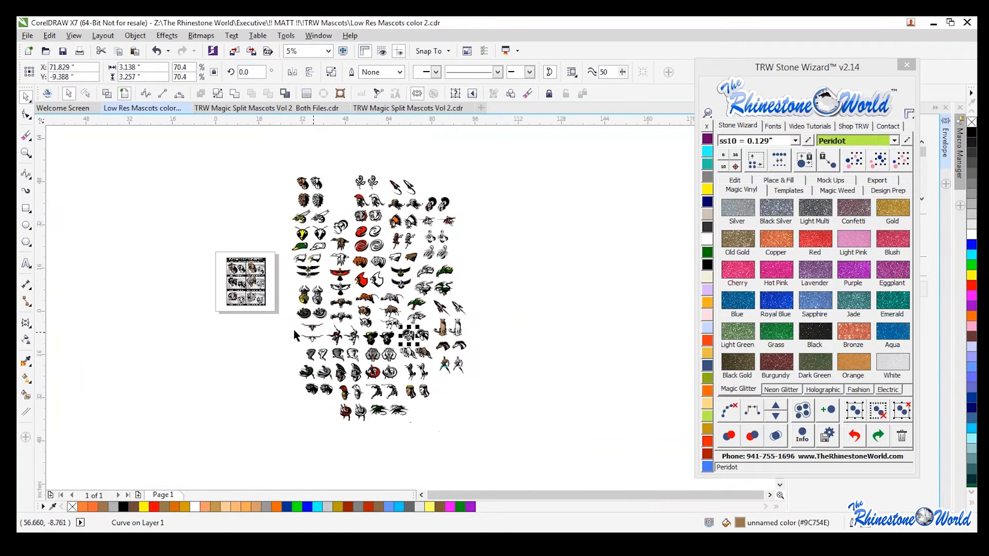
scroll(230, 264, "up", 1)
scroll(235, 297, "up", 1)
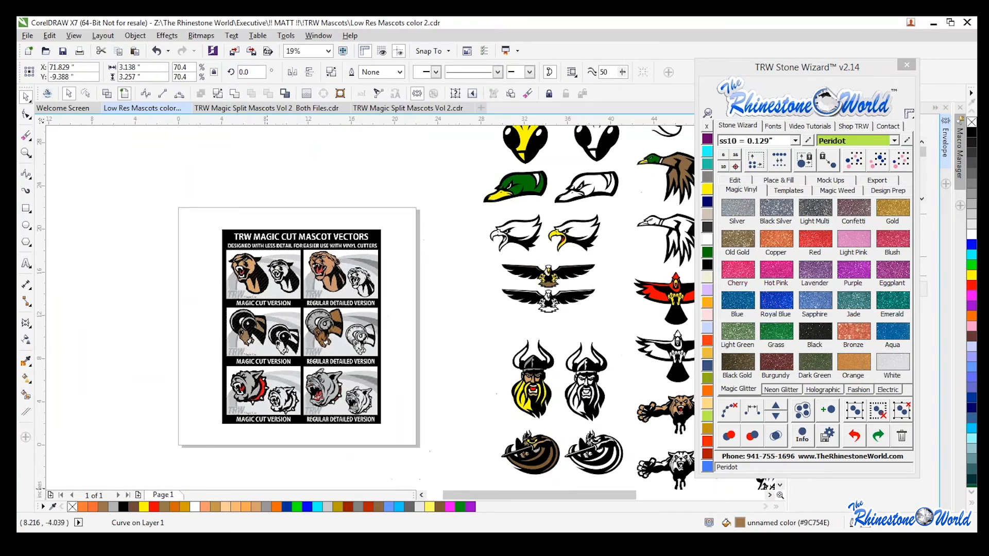
Step: Return to the TRW Magic Split Mascots Vol 2 Both Files mockup and recolor the burn-out shirt white
left_click(273, 110)
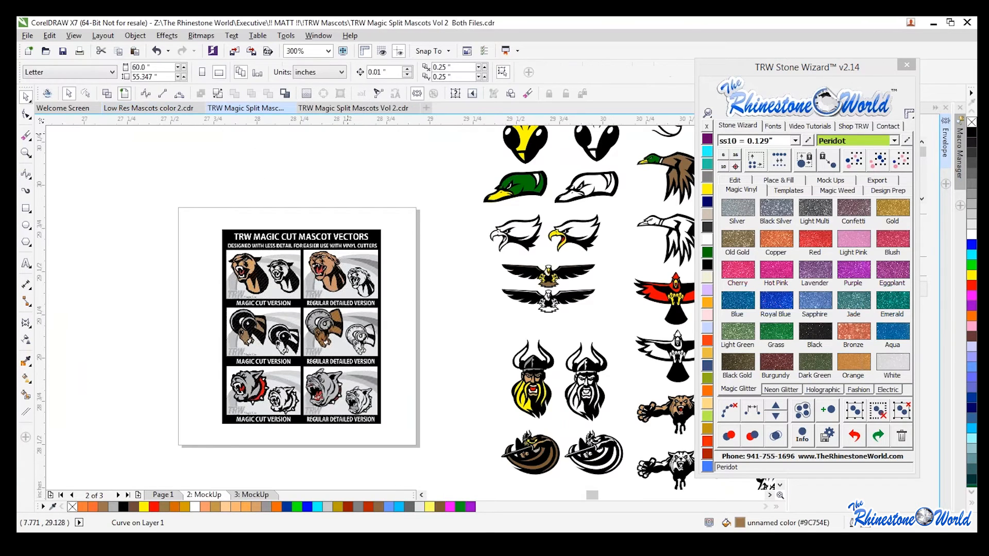
left_click(418, 282)
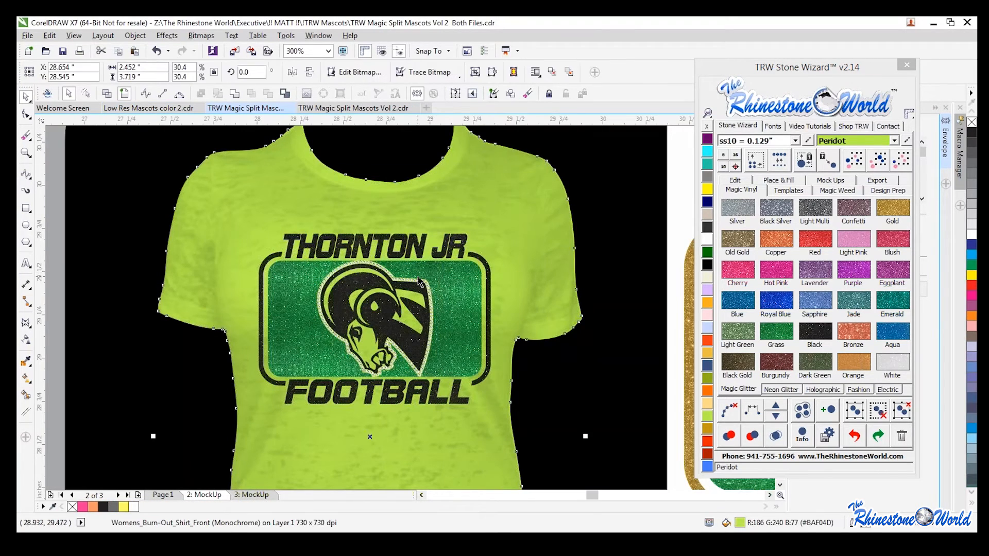
scroll(418, 281, "down", 1)
scroll(405, 306, "up", 1)
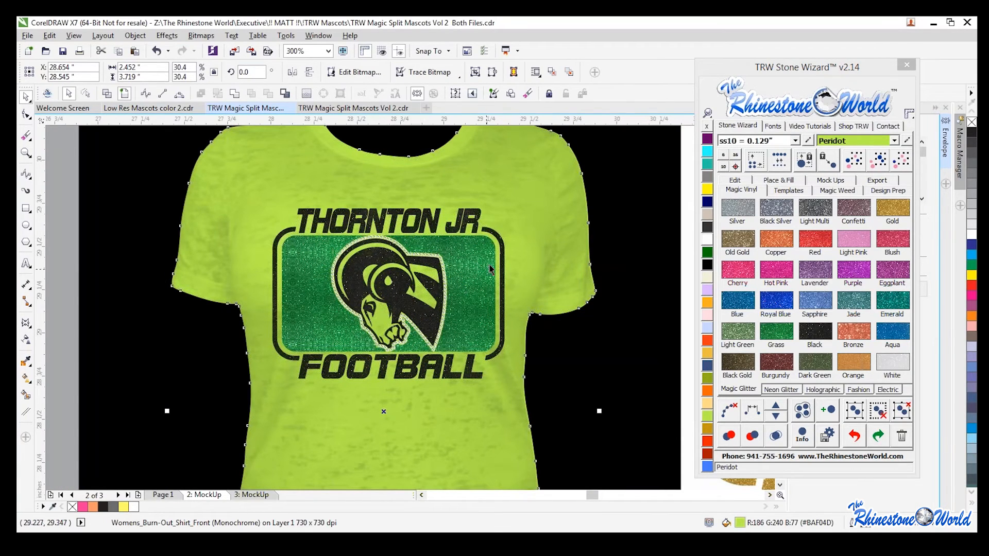
left_click(464, 284)
left_click(972, 234)
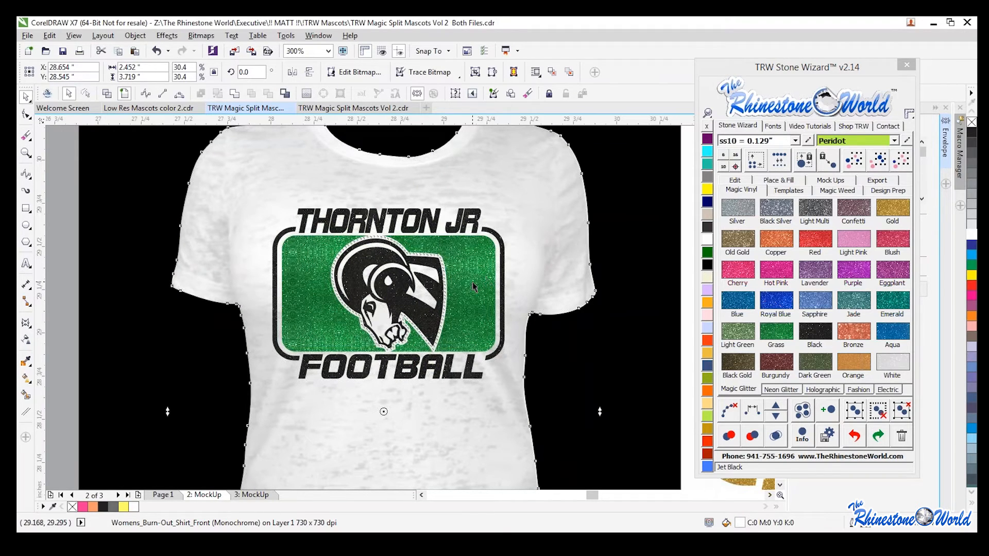
Step: Try recoloring the burn-out shirt with the Cobalt color
left_click(418, 292)
left_click(536, 260)
left_click(707, 202)
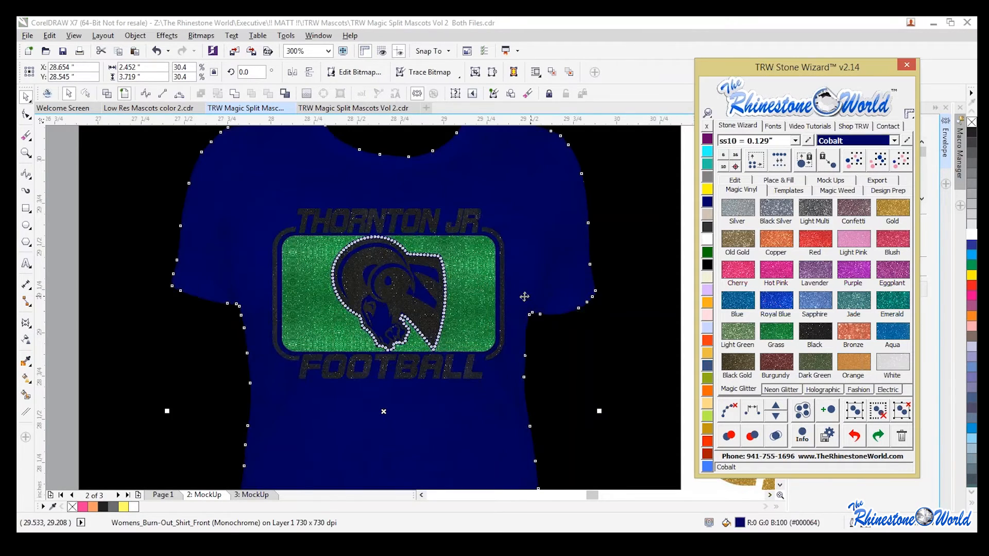
Step: Try the White Magic Glitter vinyl fill on the shirt design's lettering, frame and ram head
left_click(506, 300)
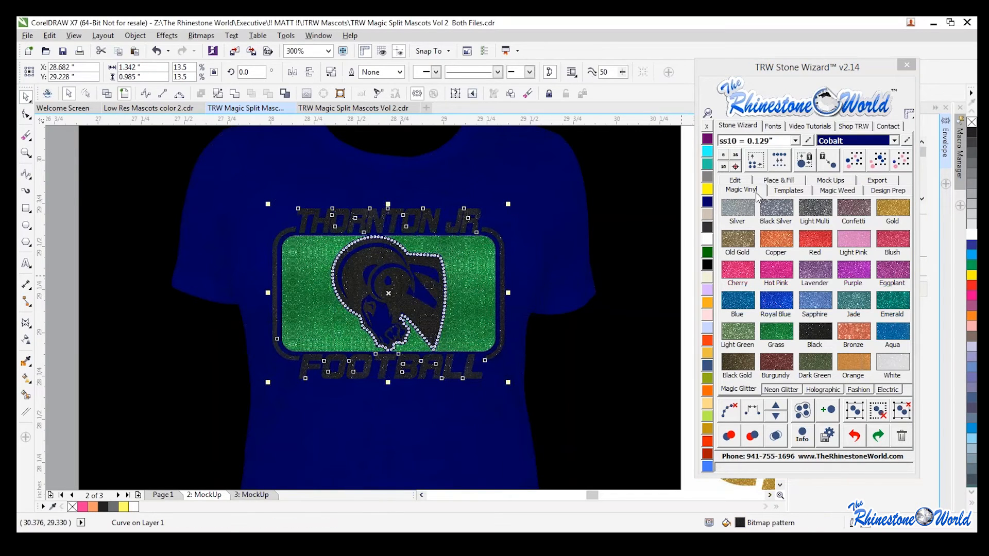
left_click(879, 359)
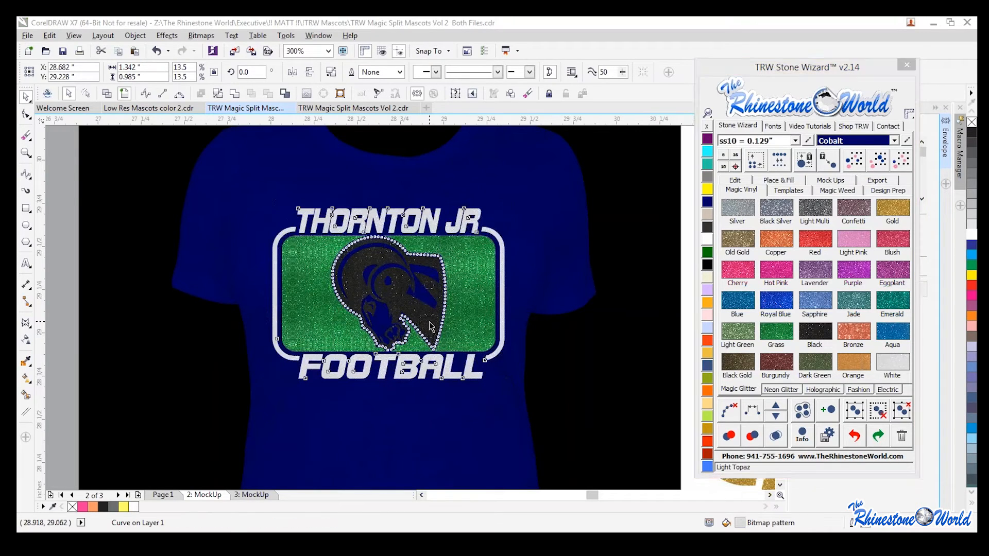
left_click(879, 359)
left_click(617, 345)
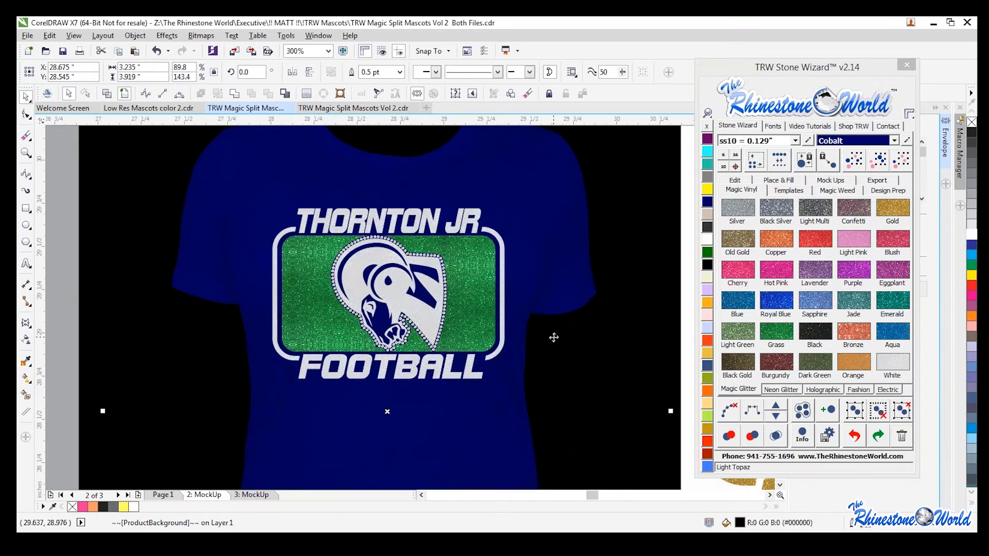
Step: Undo the white glitter fills and the Cobalt shirt color
key("ctrl+z")
key("ctrl+z")
key("ctrl+z")
key("ctrl+z")
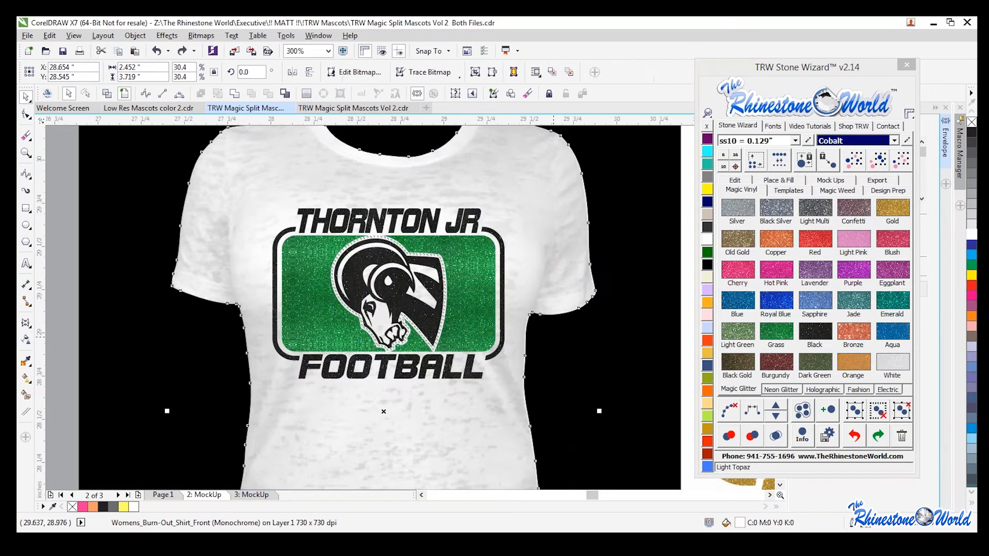
Step: Clear the selection and review the complete mockup with the white shirt and the enlarged design
left_click(562, 336)
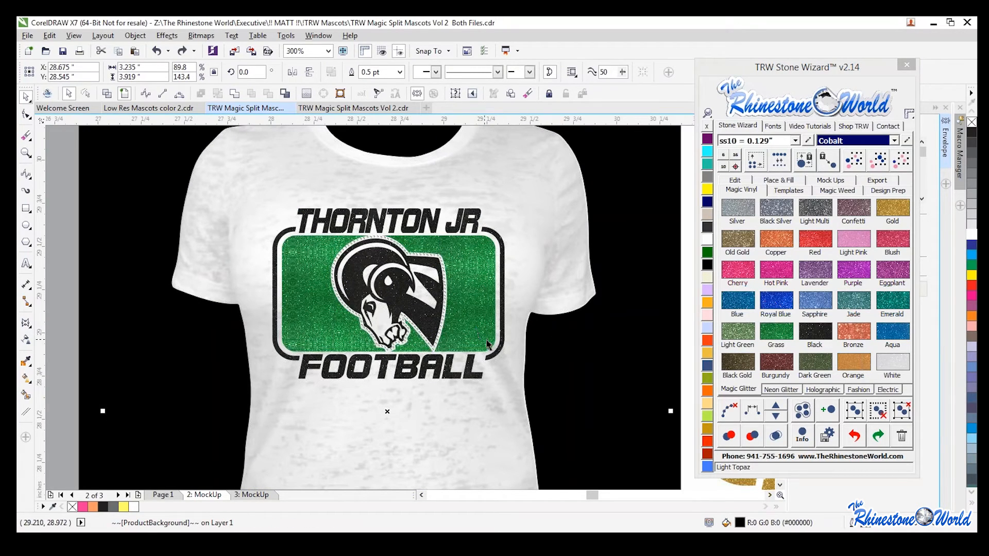
scroll(492, 346, "down", 2)
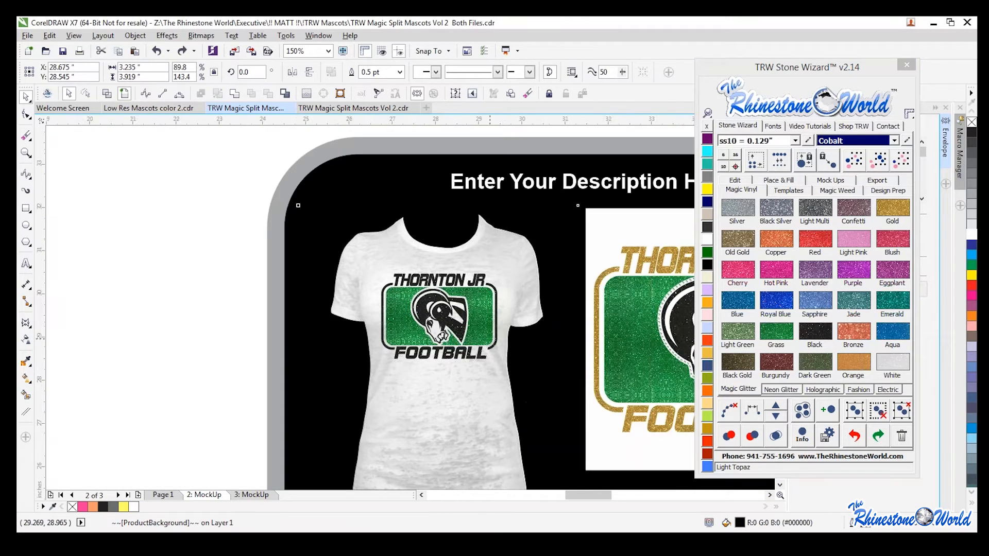
scroll(493, 343, "down", 3)
left_click(623, 325)
scroll(615, 407, "up", 1)
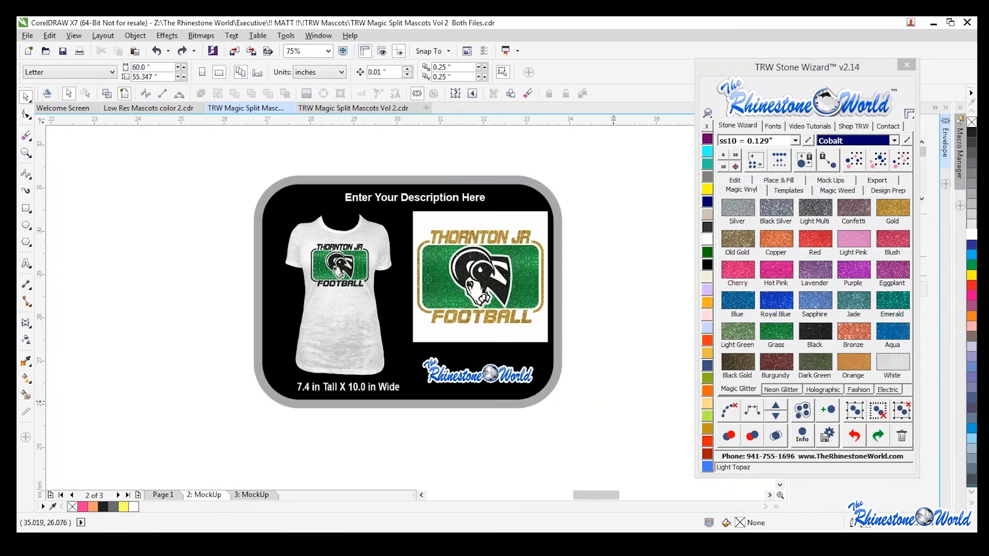
scroll(489, 322, "down", 1)
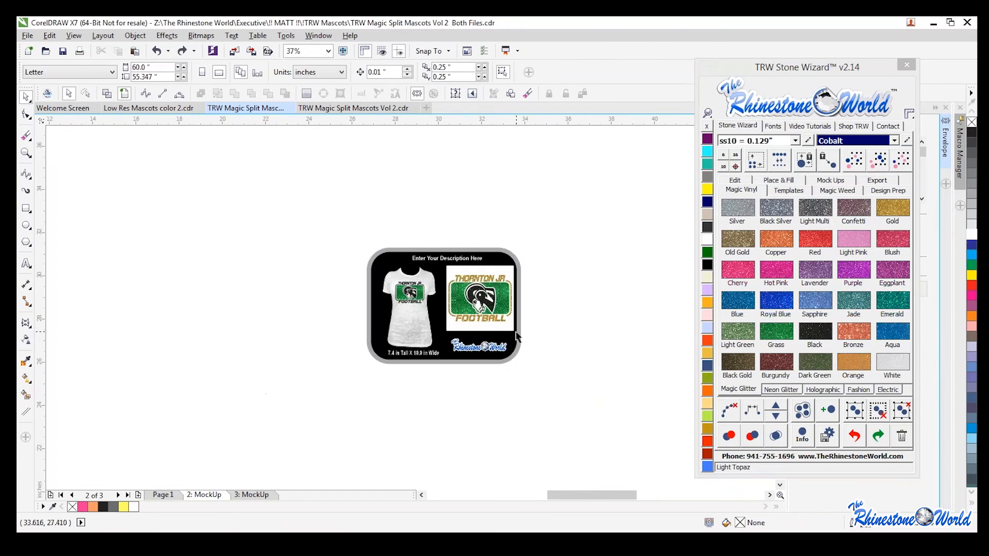
Step: Switch to Low Res Mascots color 2.cdr and look over the comparison chart and the full mascot collection
left_click(150, 110)
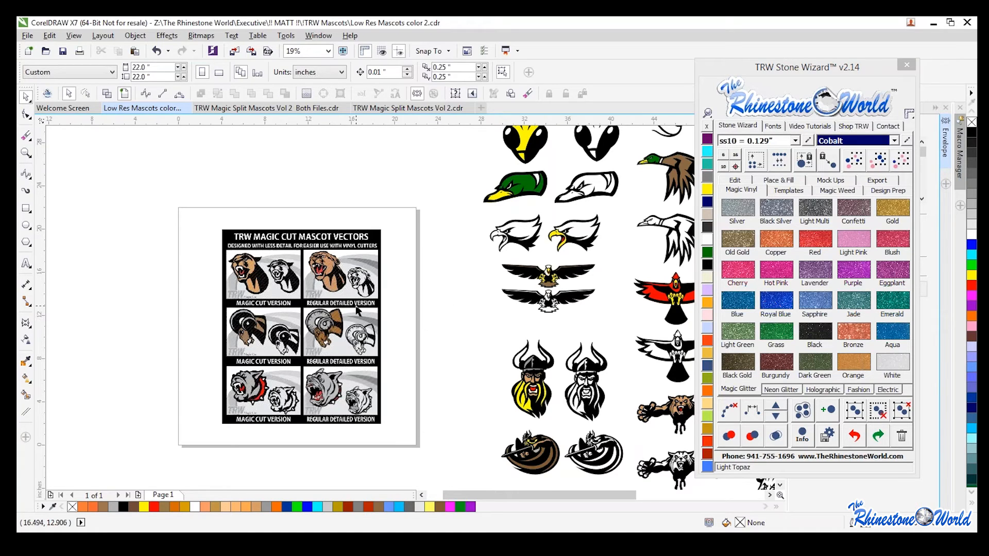
scroll(356, 309, "down", 2)
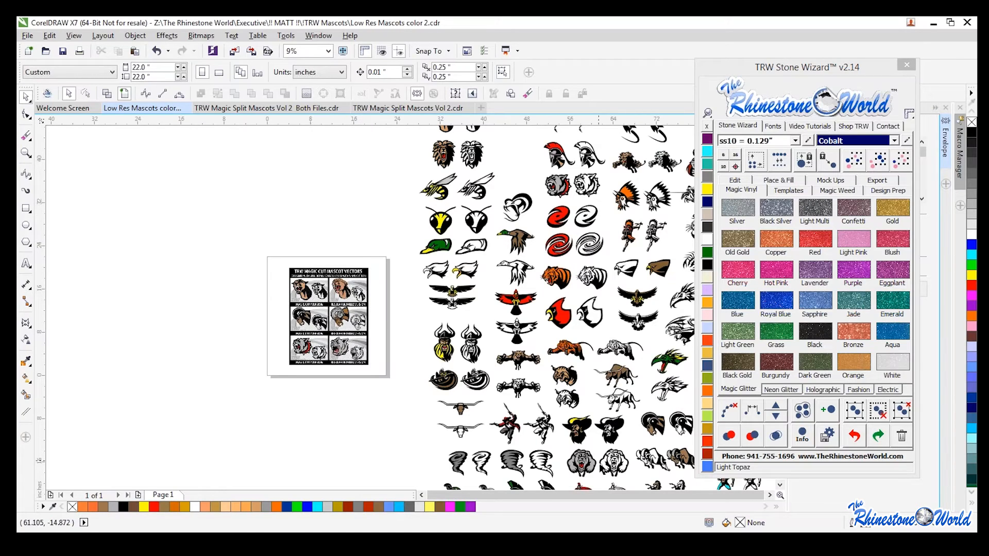
scroll(399, 366, "down", 1)
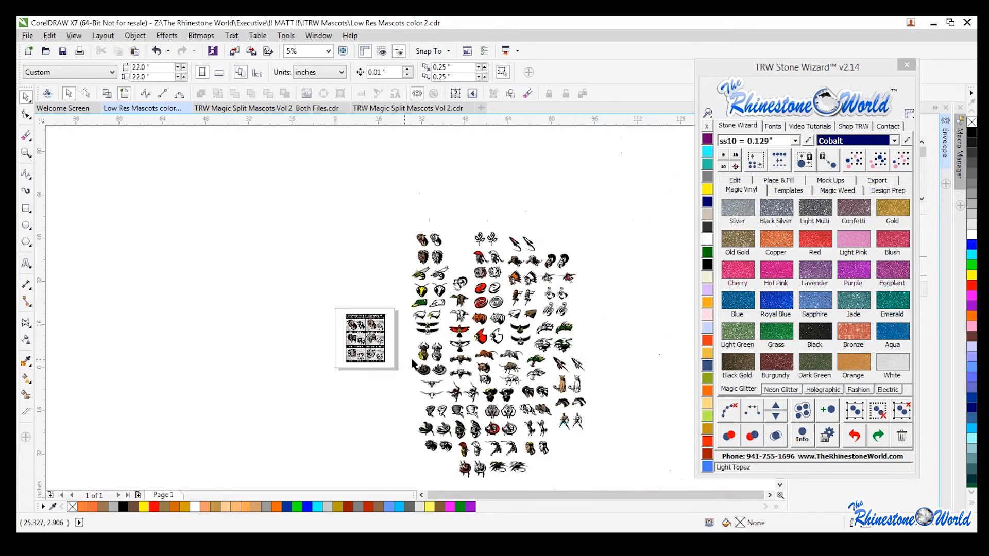
scroll(509, 439, "up", 1)
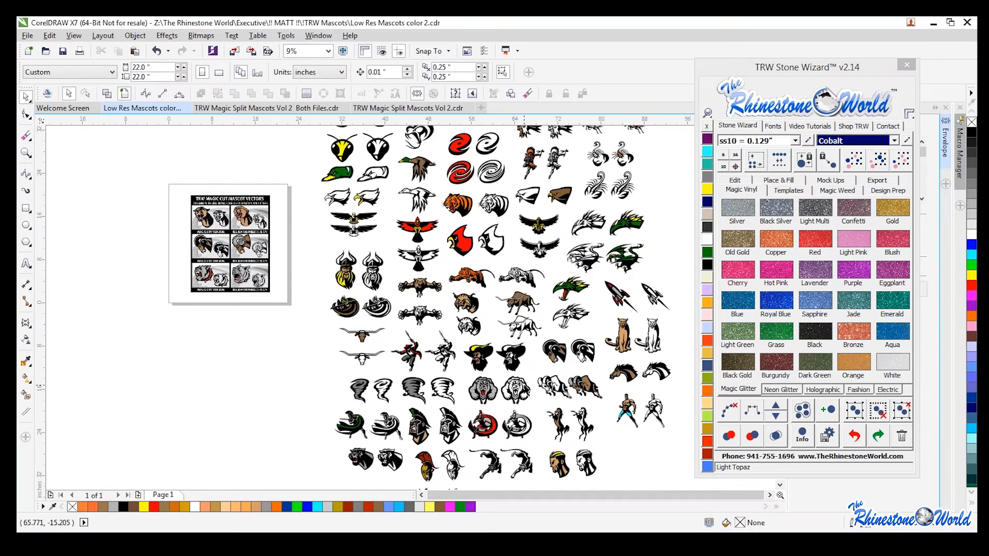
scroll(524, 384, "down", 1)
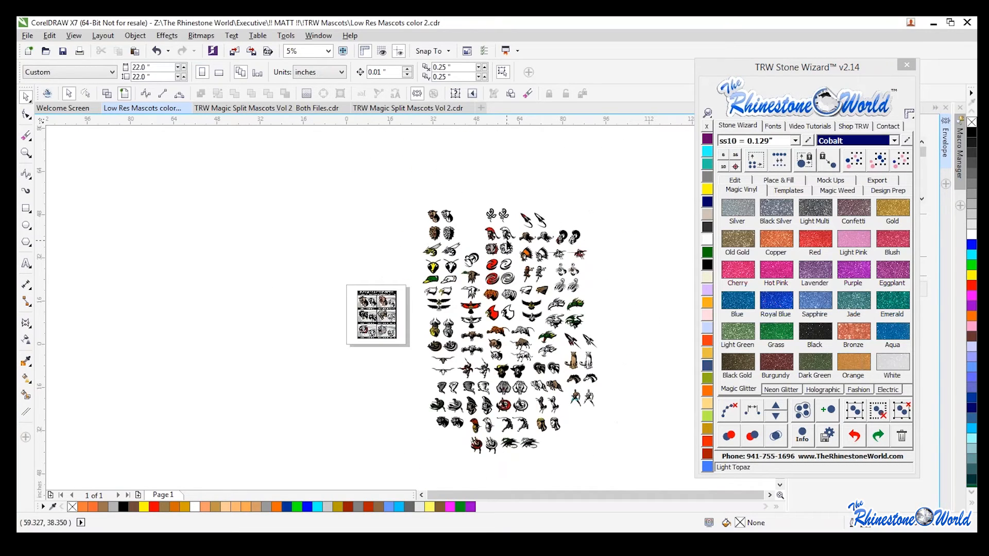
Step: Copy the black-and-white bulldog head mascot into Page 1 of TRW Magic Split Mascots Vol 2 Both Files.cdr
scroll(509, 246, "up", 3)
scroll(506, 256, "up", 3)
left_click(518, 266)
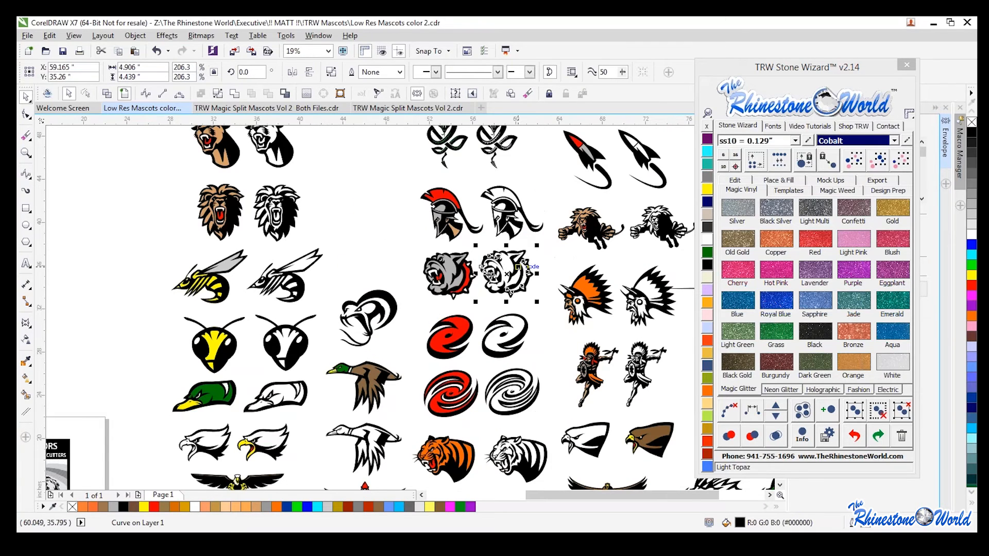
left_click(283, 112)
scroll(434, 291, "down", 2)
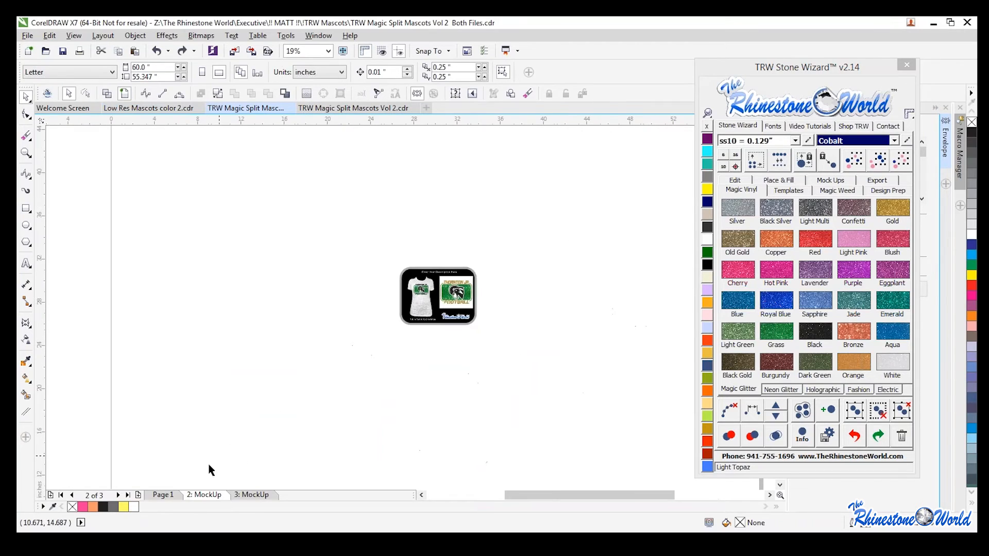
left_click(163, 495)
left_click(396, 328)
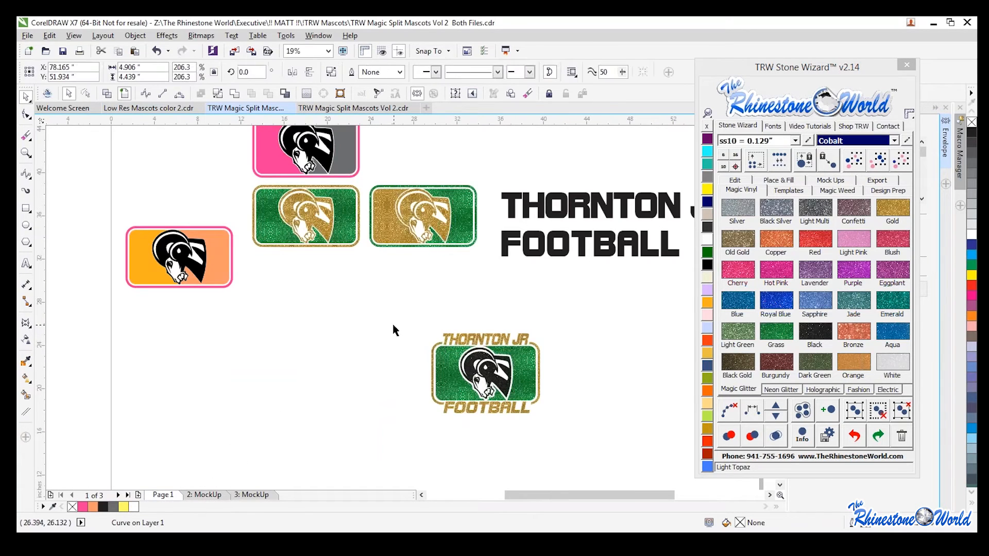
Step: Place the bulldog head below the orange ram badge and enlarge it to about 7.33 × 6.63 inches
scroll(396, 327, "down", 2)
left_click_drag(380, 322, 344, 336)
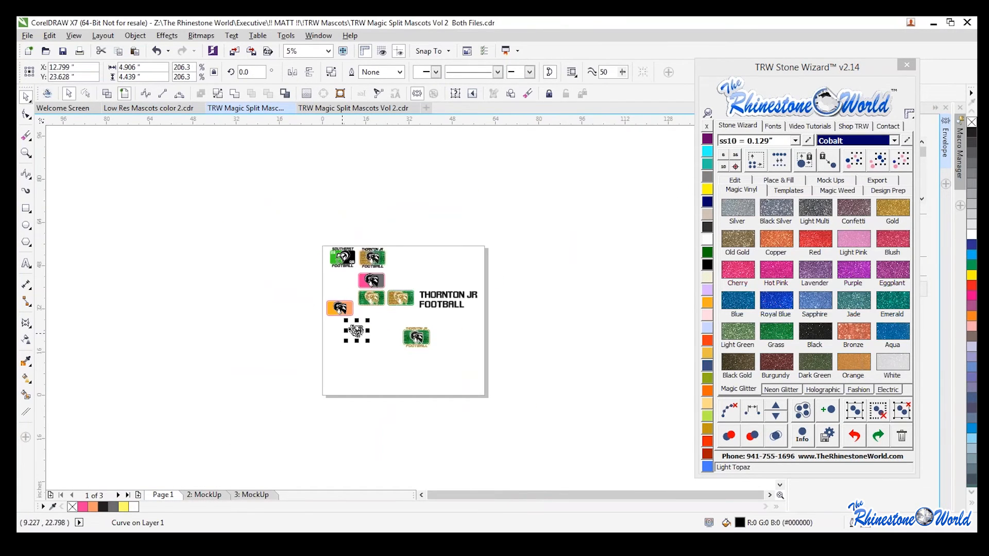
scroll(344, 338, "up", 3)
left_click_drag(405, 369, 324, 410)
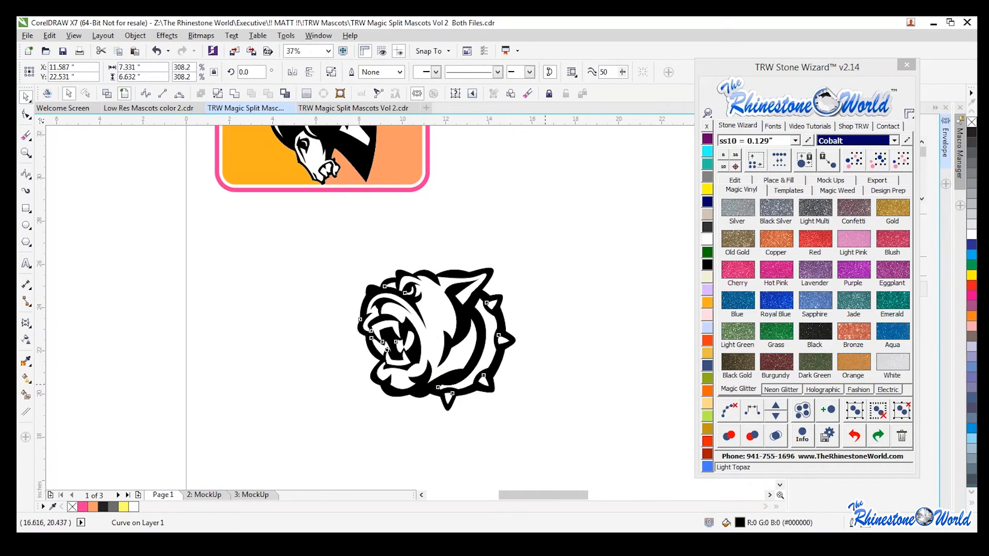
left_click(533, 392)
scroll(438, 355, "down", 2)
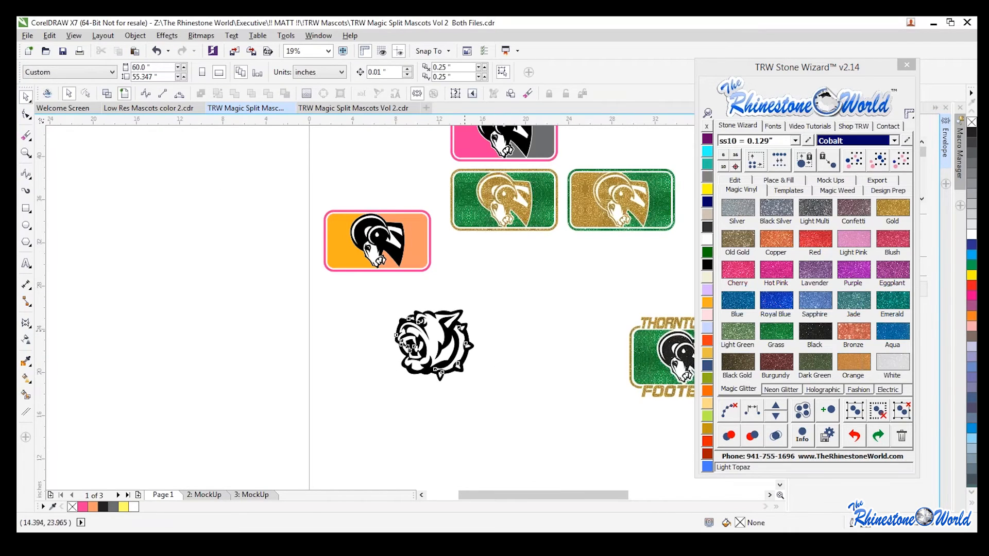
left_click(465, 354)
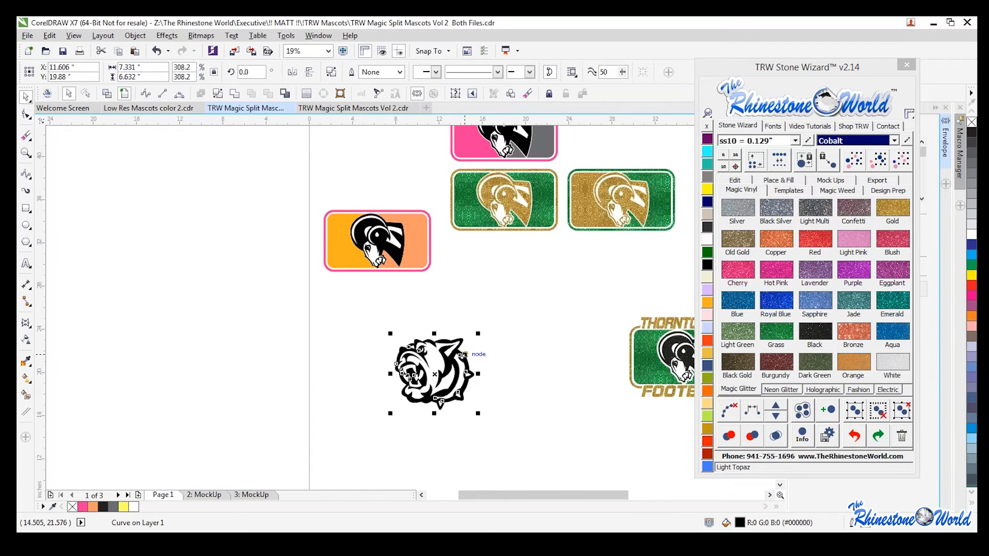
left_click(518, 320)
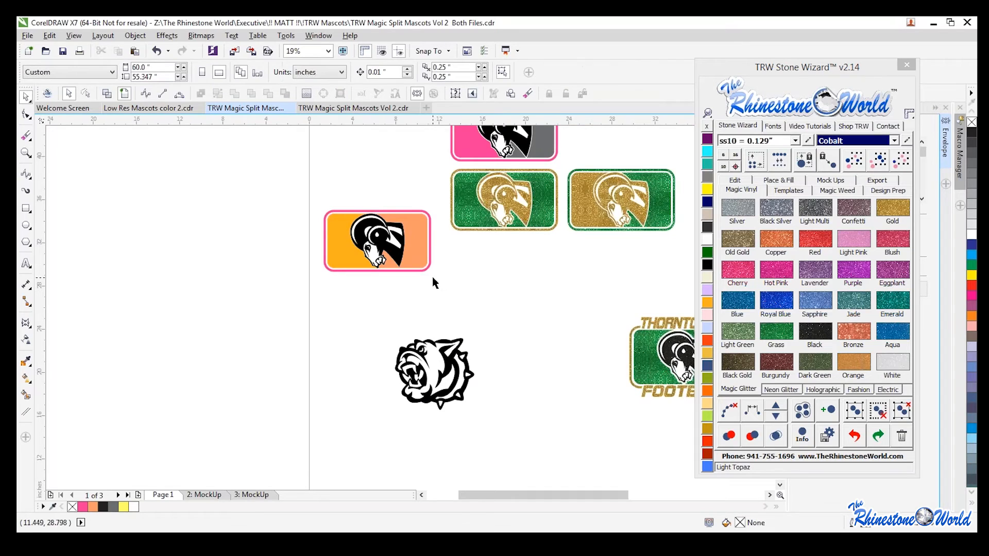
Step: Look over the existing ram and Southeast Football split-mascot badges for a layout that suits the bulldog
scroll(434, 282, "down", 1)
scroll(411, 272, "up", 2)
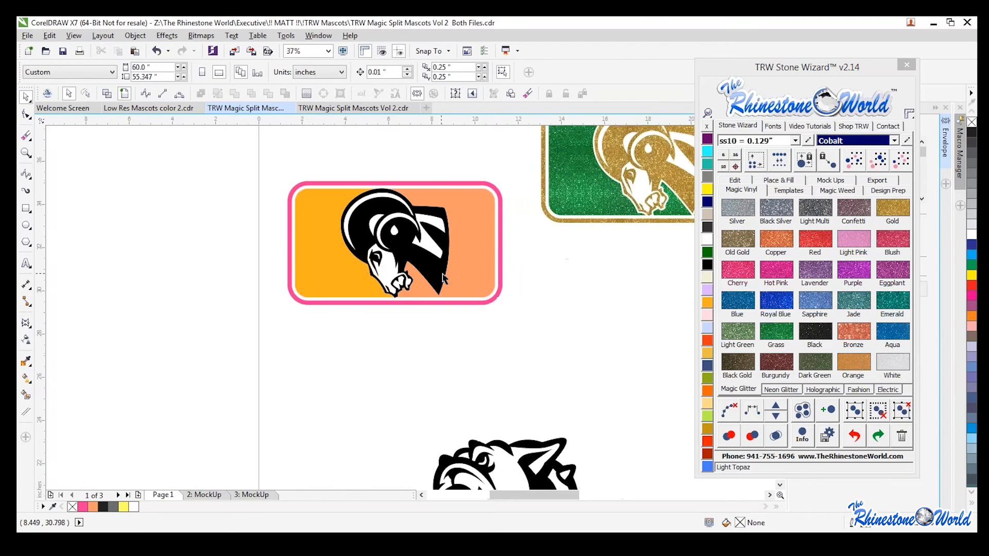
scroll(452, 274, "down", 2)
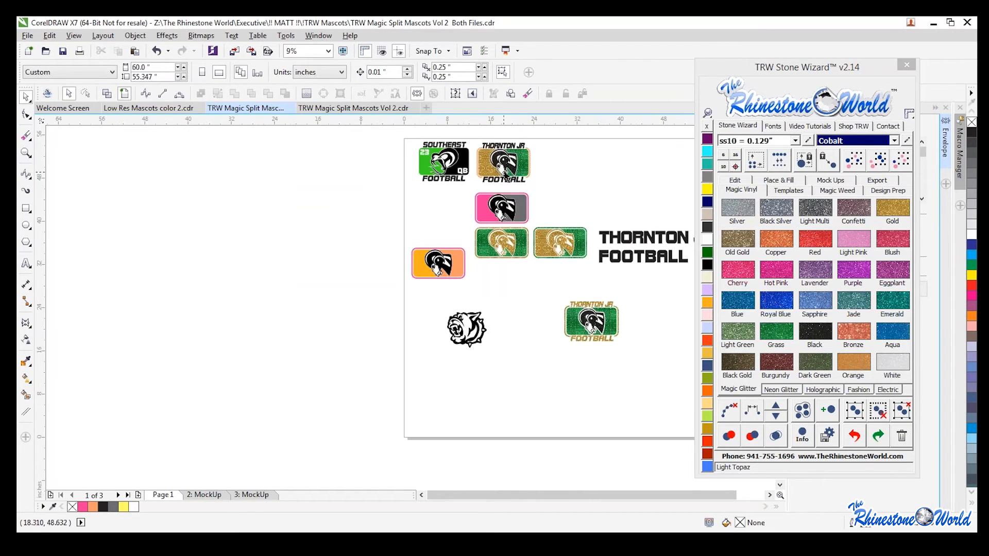
scroll(506, 168, "up", 1)
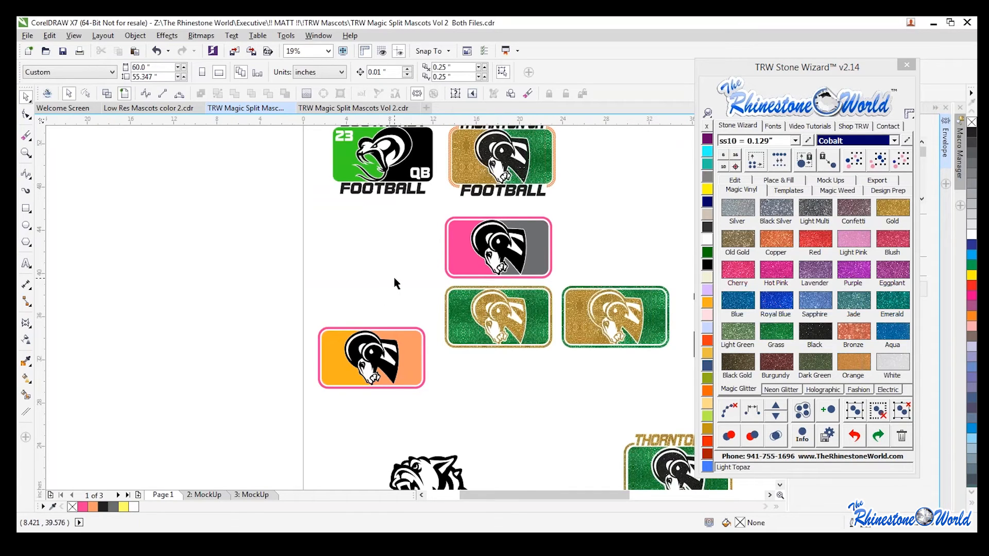
scroll(396, 283, "down", 2)
scroll(402, 280, "up", 2)
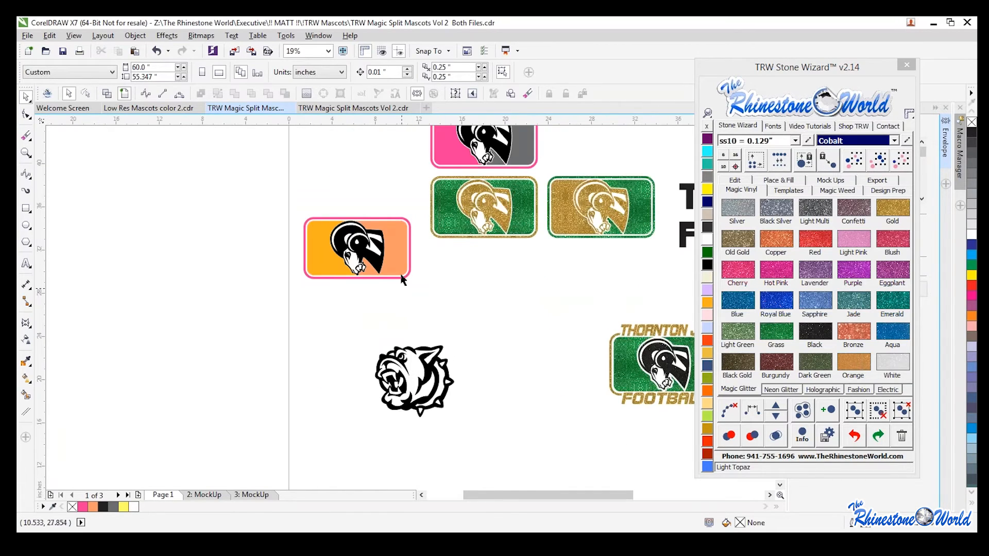
left_click_drag(420, 206, 268, 313)
left_click(320, 315)
scroll(363, 293, "down", 1)
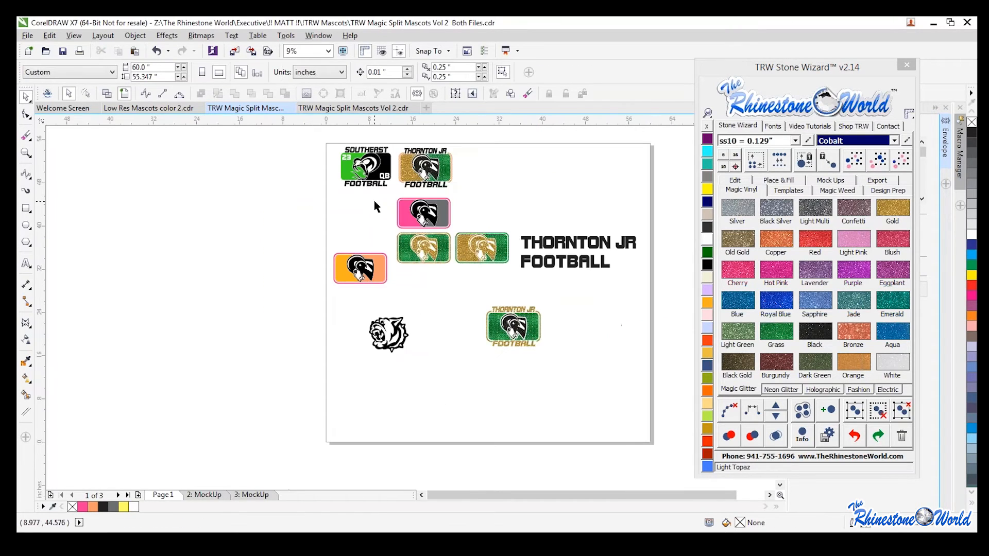
Step: Move the green and gold Thornton Jr Football ram design closer to the bulldog head
left_click_drag(558, 299, 443, 374)
left_click_drag(517, 337, 467, 326)
left_click(482, 360)
scroll(463, 302, "up", 2)
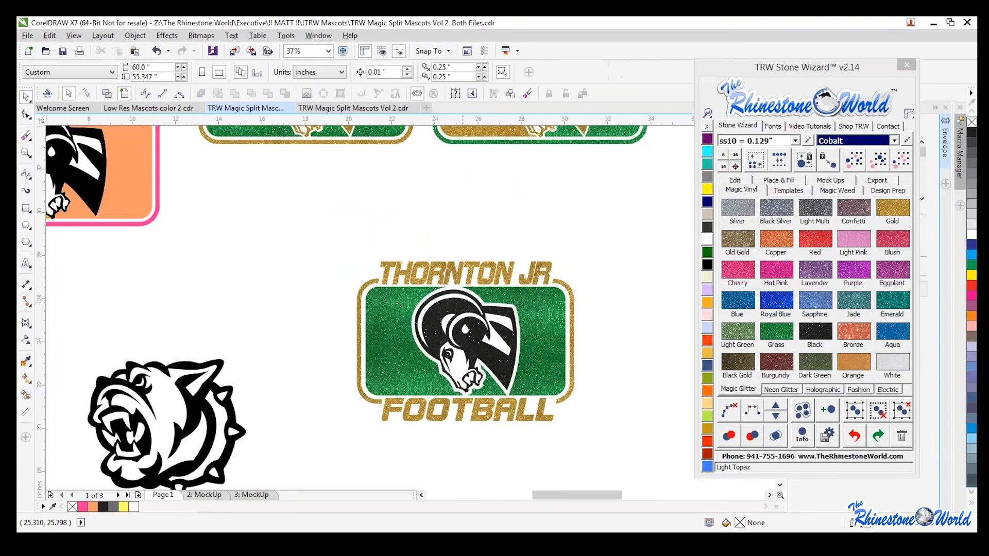
Step: Create a bounding rectangle around the two green background halves of the Thornton Jr ram design
left_click(544, 366)
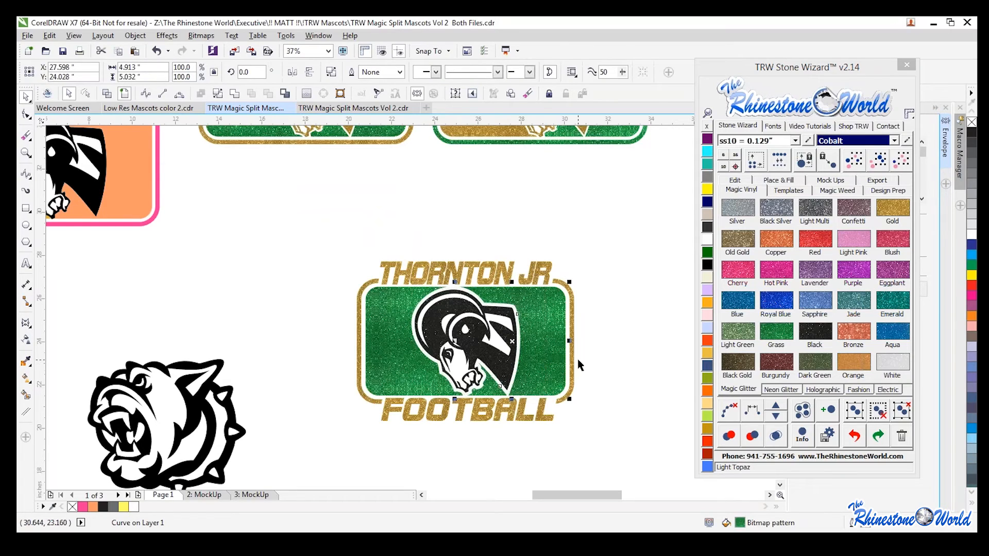
left_click(407, 379, "shift")
left_click_drag(399, 366, 393, 268)
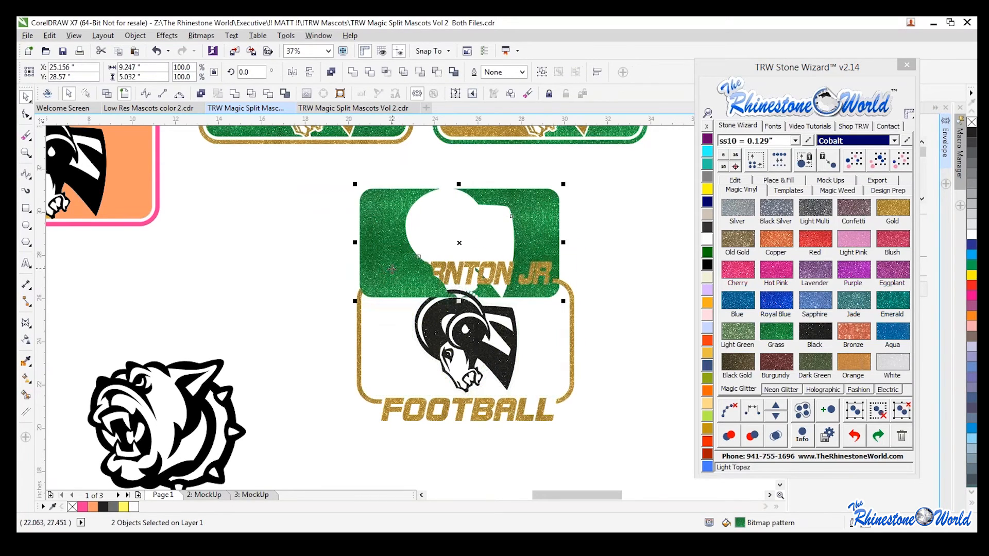
key("ctrl+z")
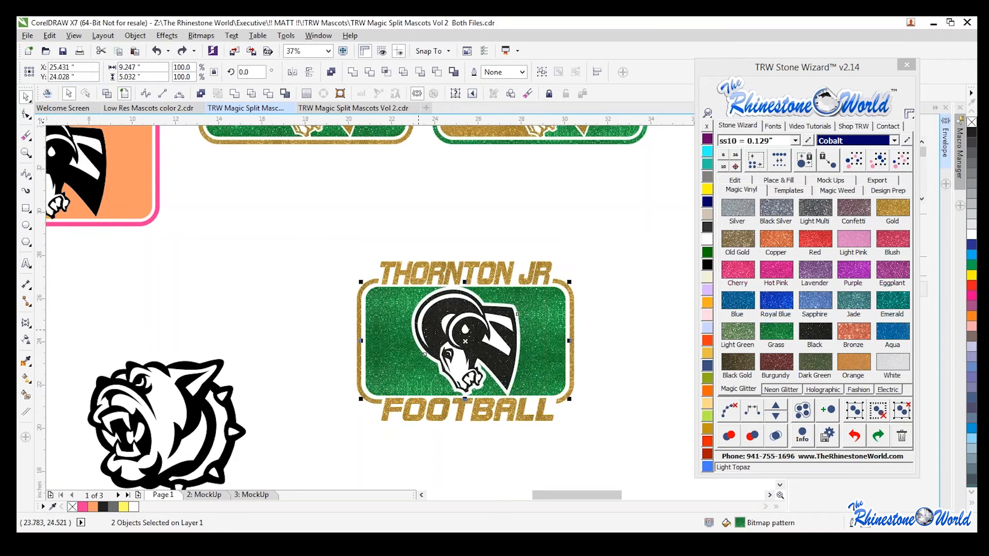
left_click(26, 210)
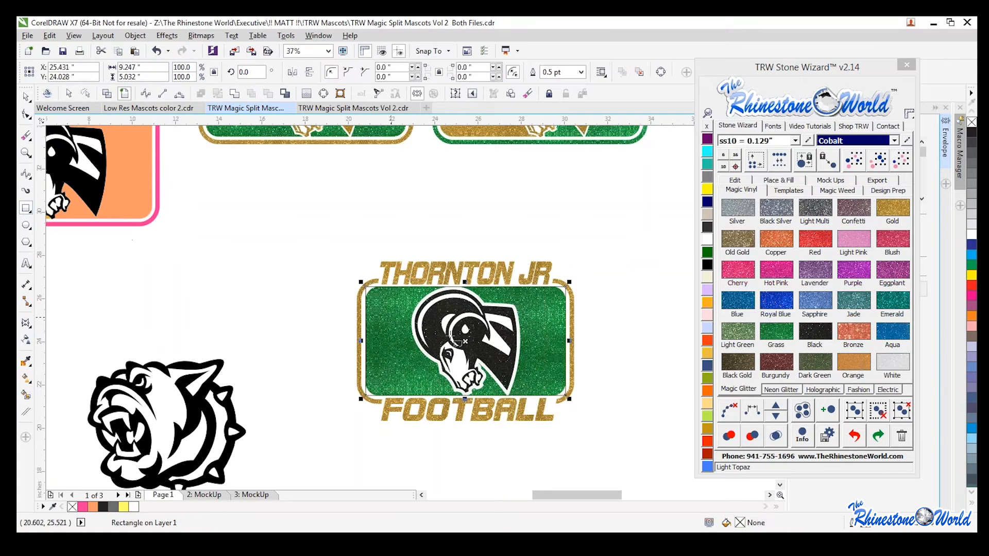
scroll(405, 337, "up", 1)
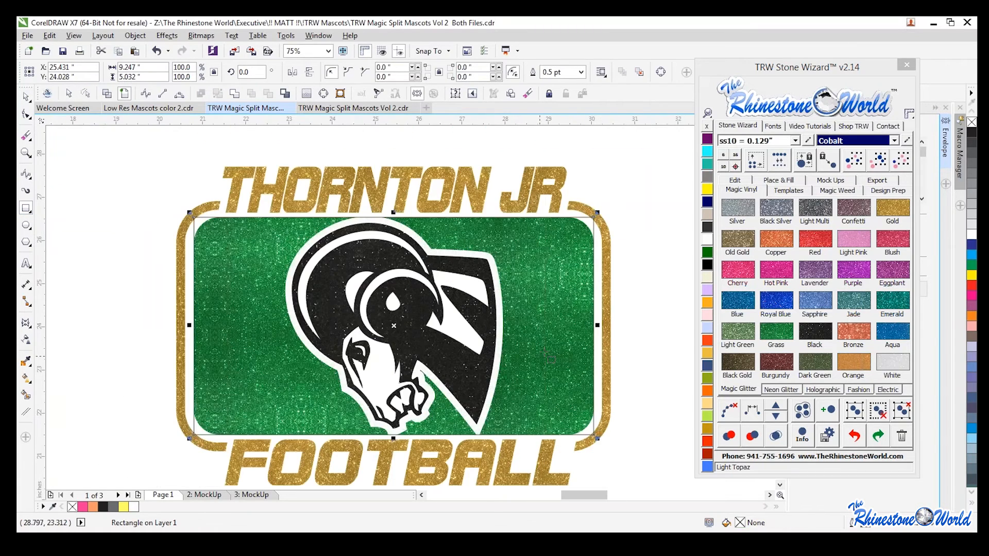
scroll(174, 194, "down", 1)
Step: Try moving the gold lettering and frame out of the ram design and creating a bounding rectangle around them
left_click(26, 96)
left_click(136, 201)
left_click_drag(244, 193, 495, 292)
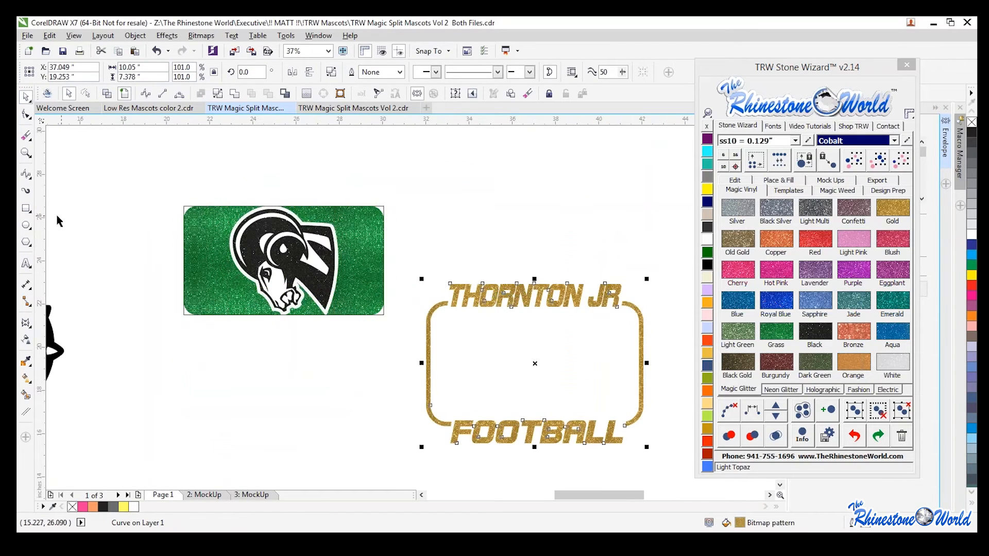
left_click(26, 211)
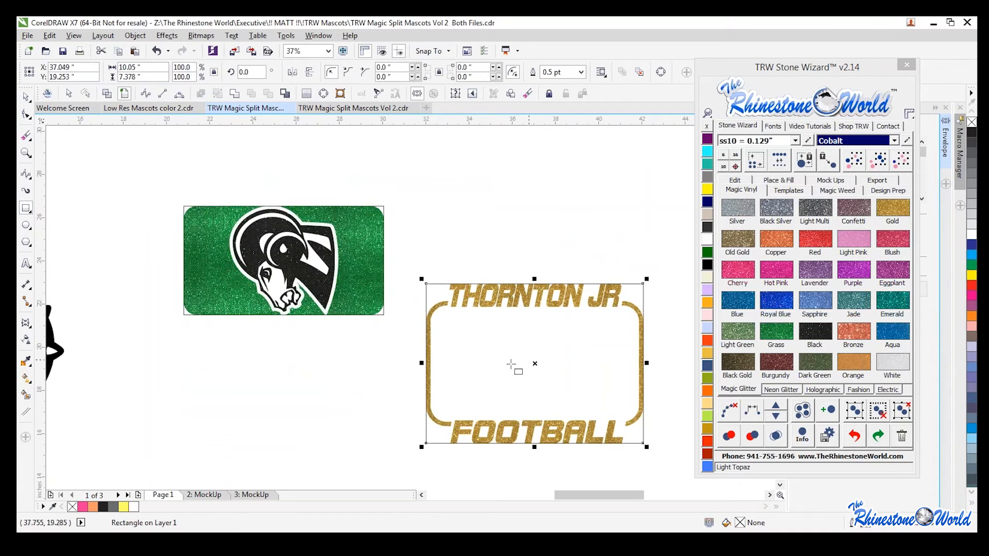
left_click(26, 96)
key("ctrl+z")
key("ctrl+z")
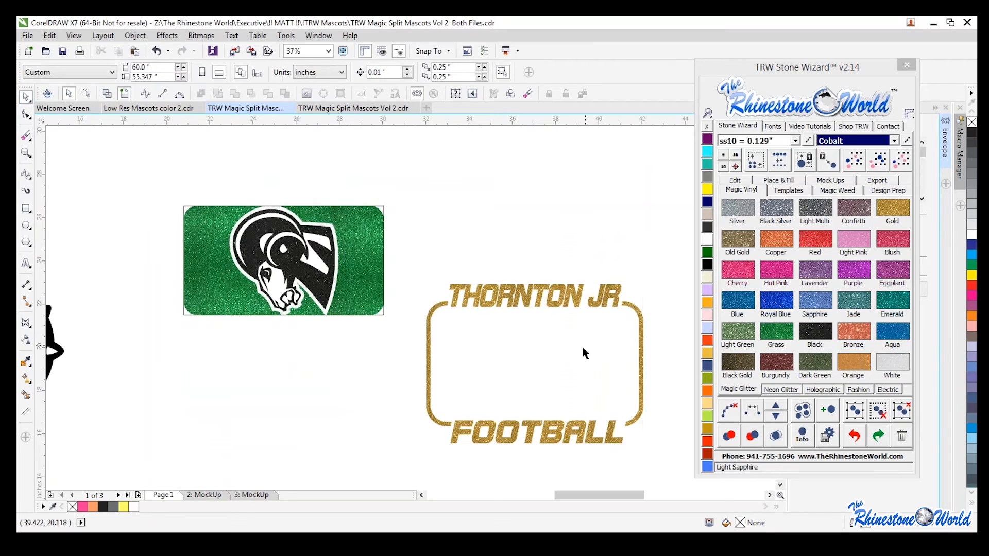
left_click(513, 329)
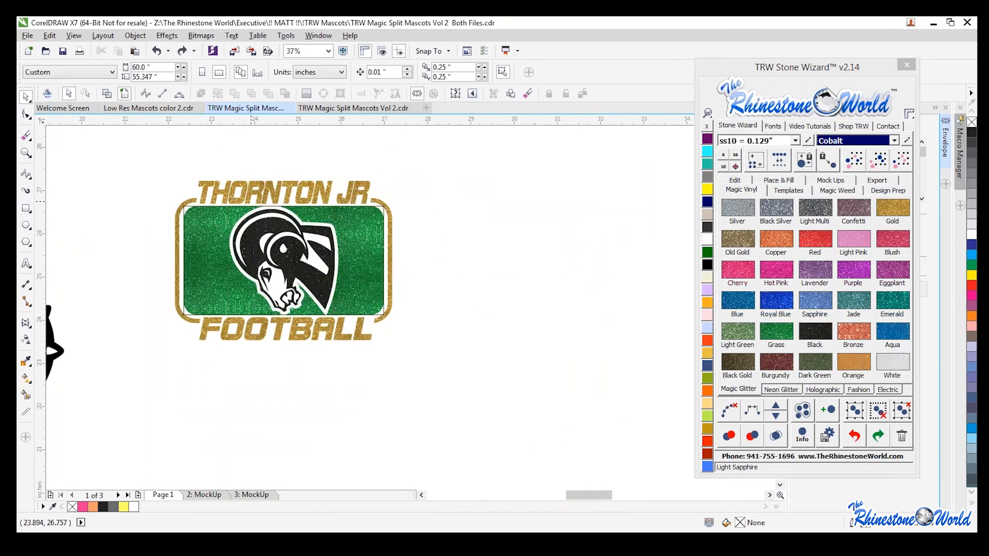
Step: Round the corners of the rectangle around the green background to a 0.579-inch radius with the Shape tool
scroll(252, 201, "up", 1)
left_click(515, 221)
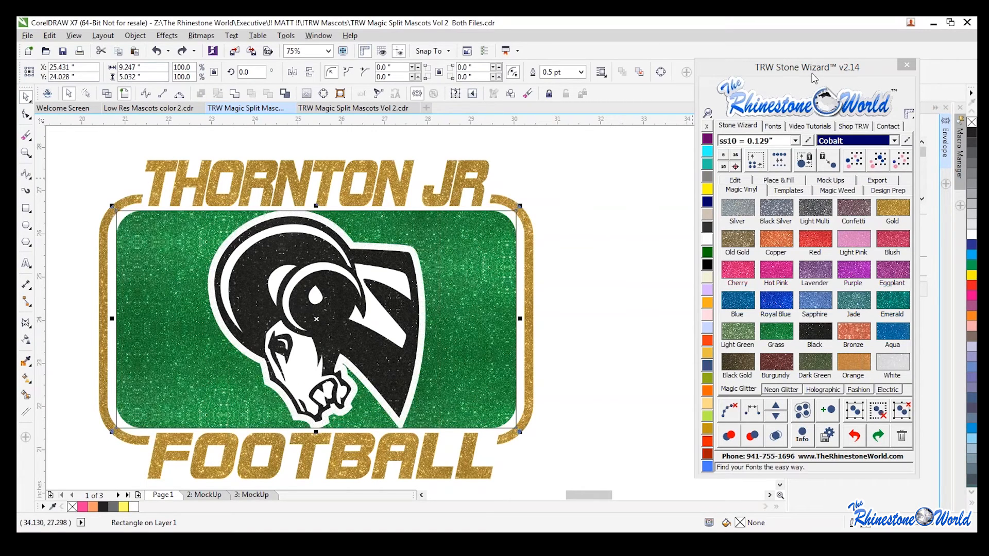
left_click_drag(818, 72, 777, 76)
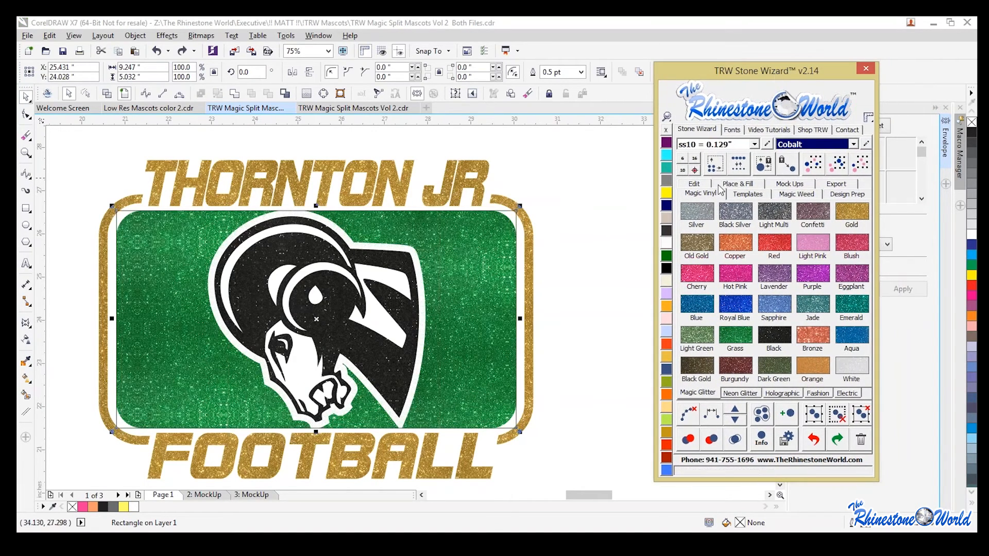
left_click(696, 185)
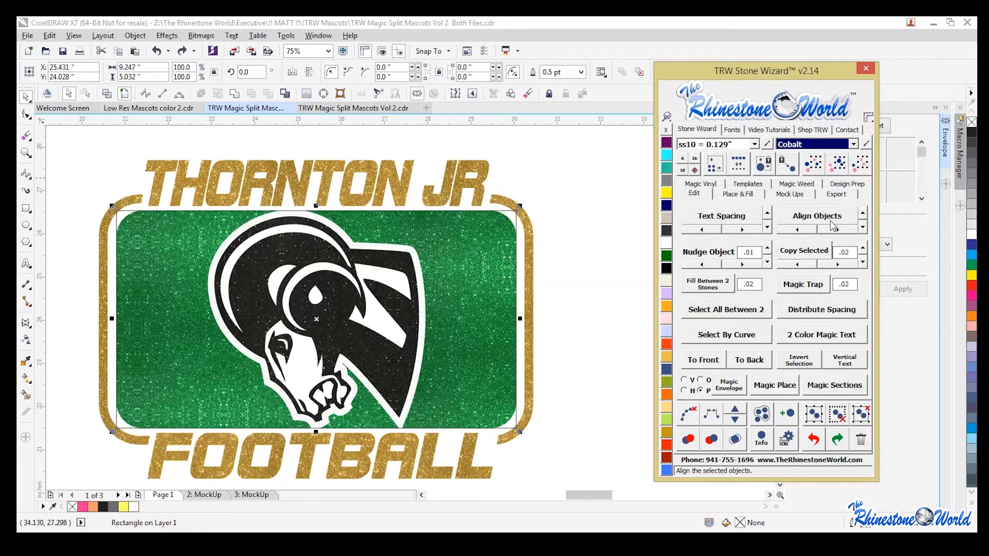
key("F10")
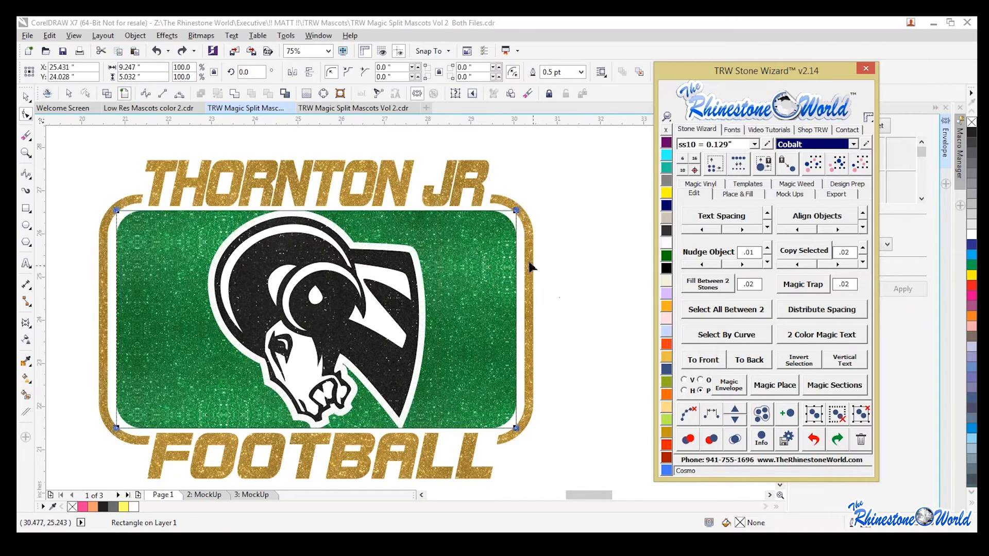
left_click_drag(517, 216, 546, 210)
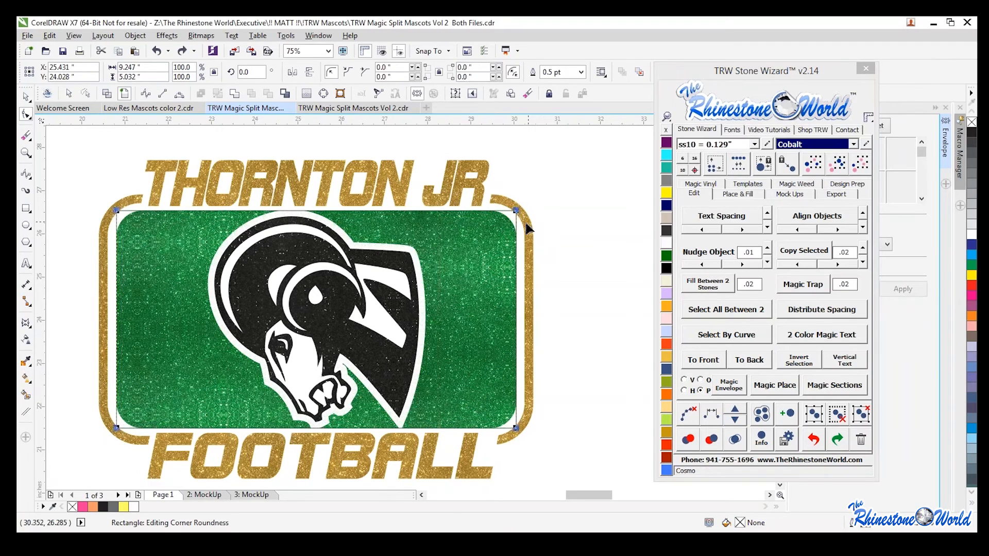
left_click_drag(518, 212, 510, 242)
left_click(26, 96)
Step: Move the rounded rectangle below the bulldog head and fill it with Light Siam
left_click(579, 234)
scroll(577, 234, "down", 2)
left_click_drag(552, 251, 404, 370)
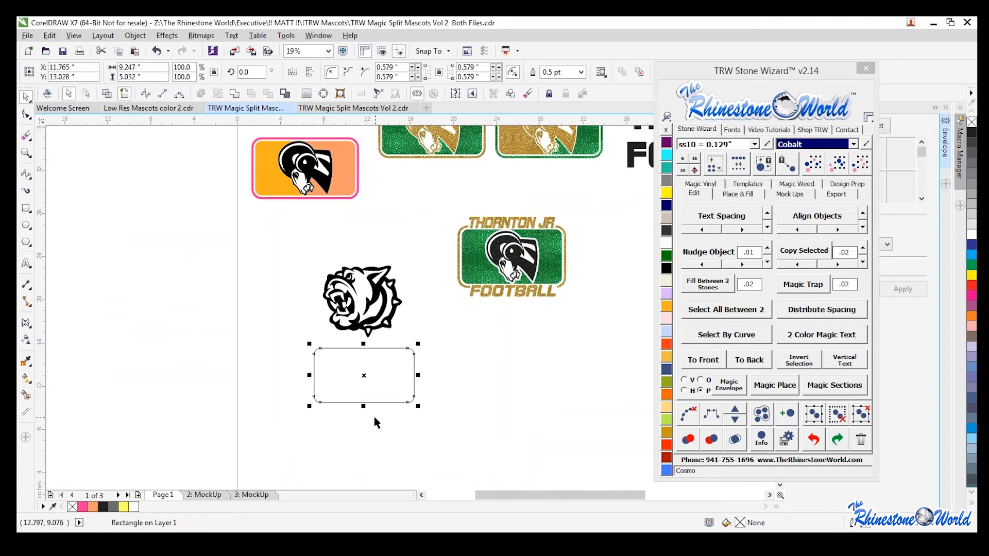
scroll(375, 419, "up", 2)
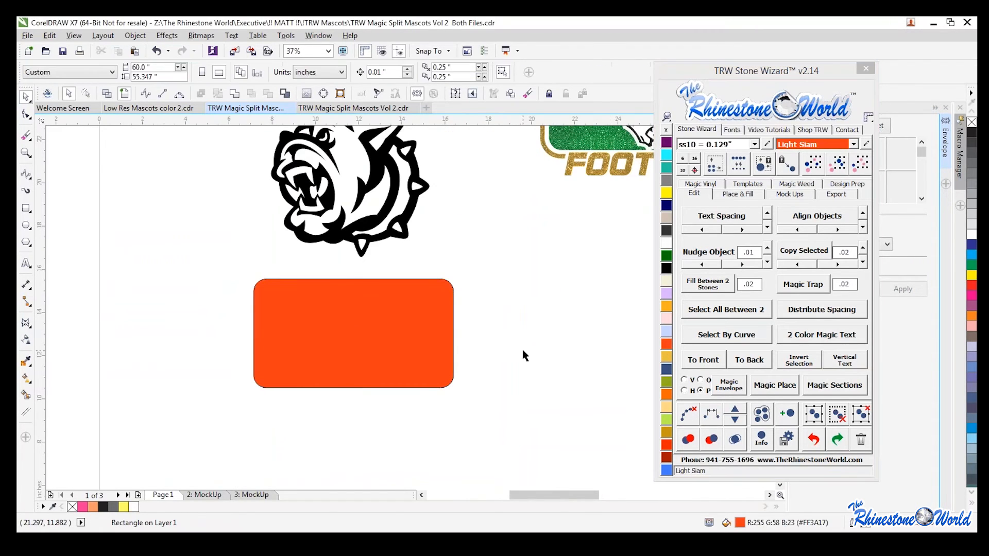
scroll(478, 308, "down", 2)
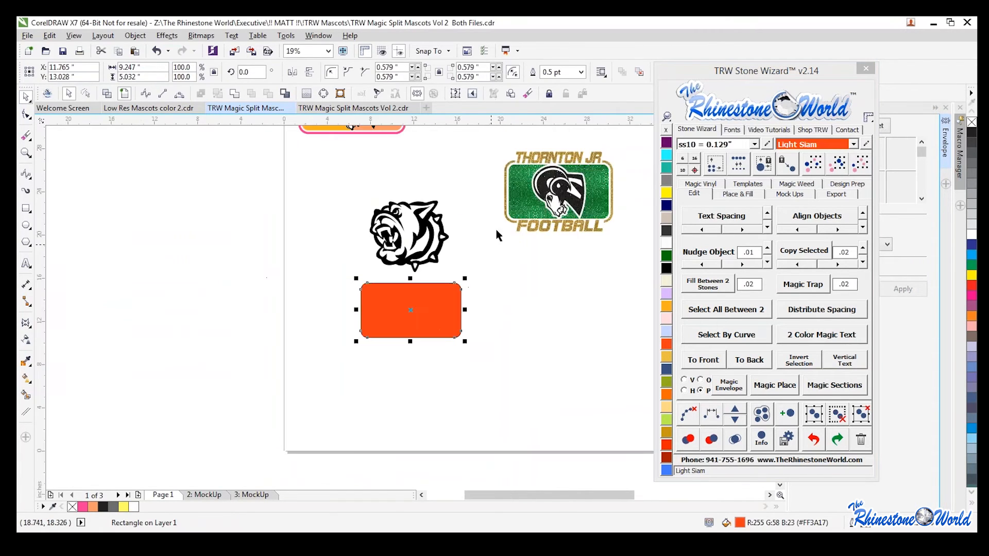
key("Escape")
scroll(447, 304, "up", 2)
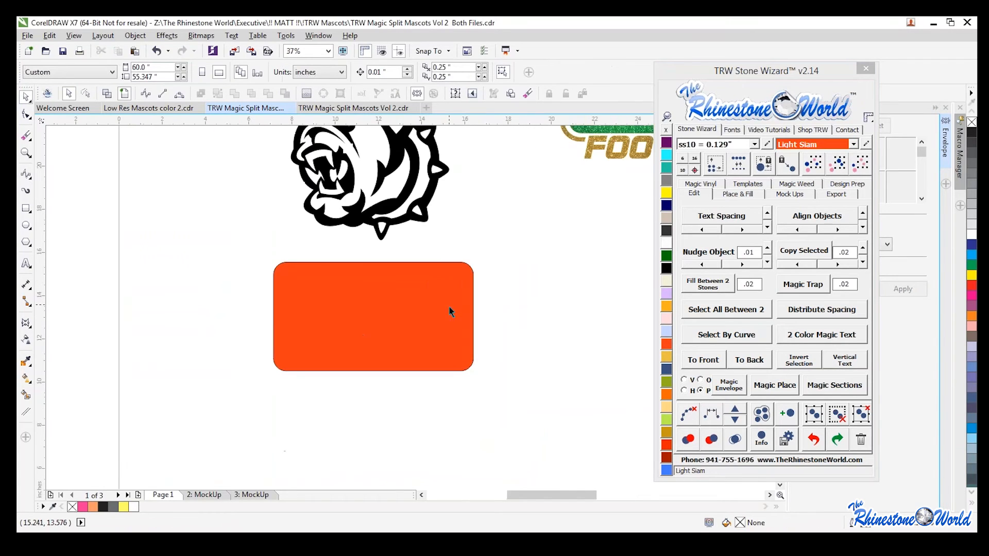
Step: Add one outside contour around the Light Siam rectangle using Island Fill with 0.15 contour spacing
left_click(449, 313)
left_click(747, 196)
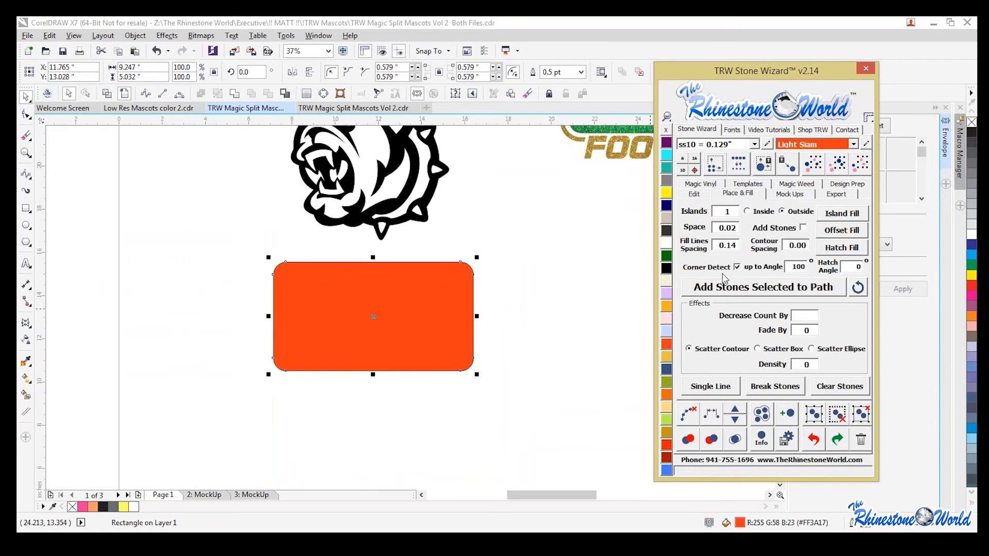
left_click_drag(798, 246, 821, 246)
type("15")
left_click(850, 218)
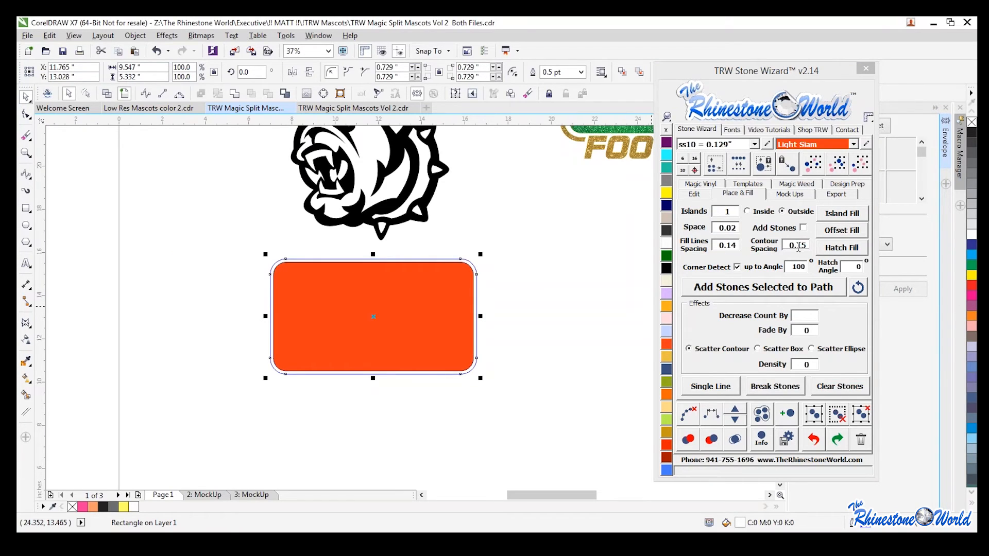
Step: Apply Island Fill to the new contour for another outside outline with 0.2 contour spacing
double_click(797, 246)
type("0.2")
left_click(844, 213)
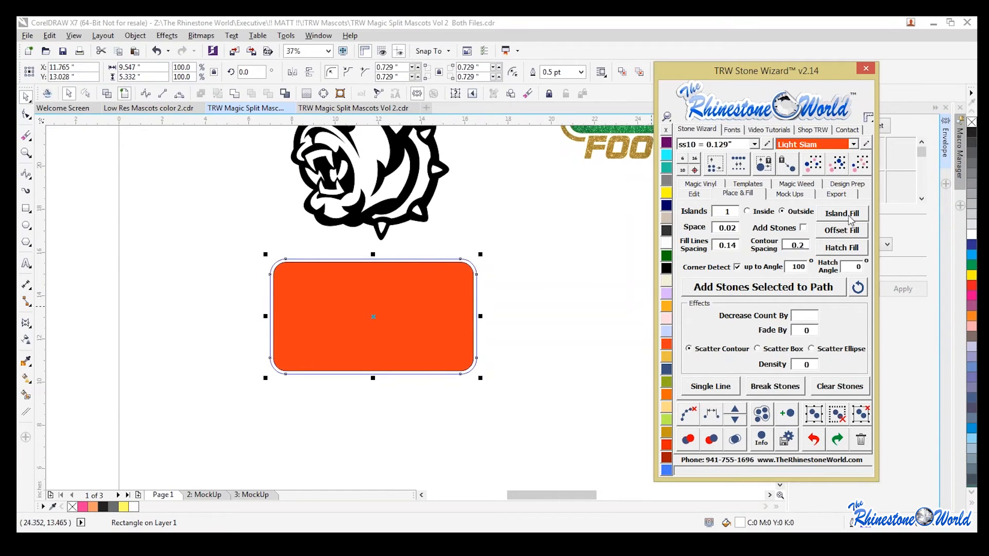
Step: Fill the ring between the two outer contours around the Light Siam rectangle with yellow, using Smart Fill without an outline
left_click(570, 312)
scroll(463, 315, "up", 2)
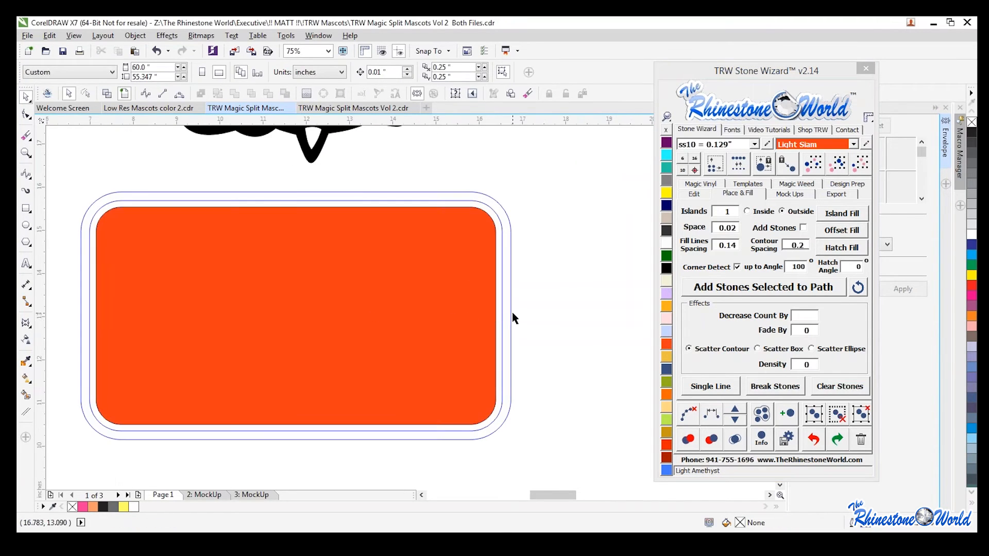
scroll(509, 313, "down", 2)
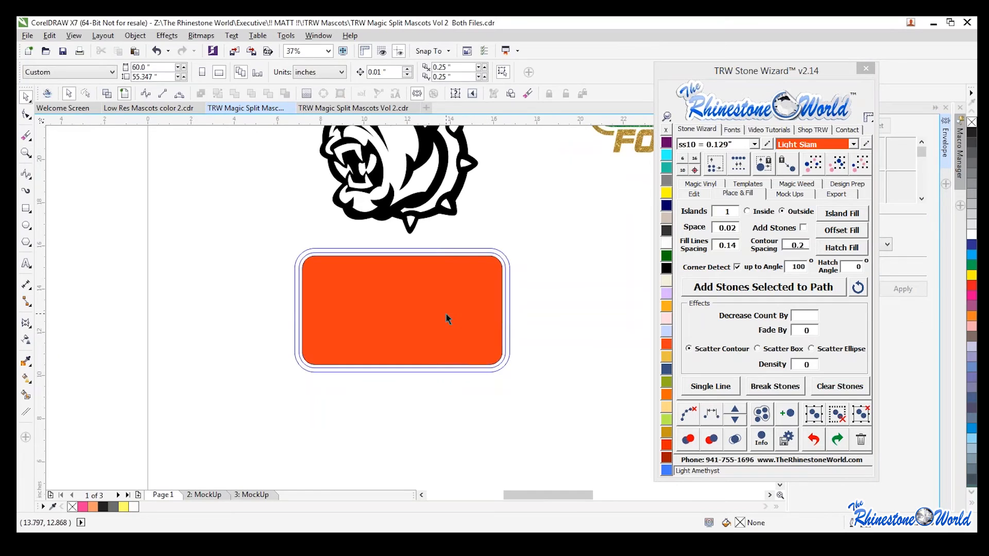
scroll(422, 310, "up", 2)
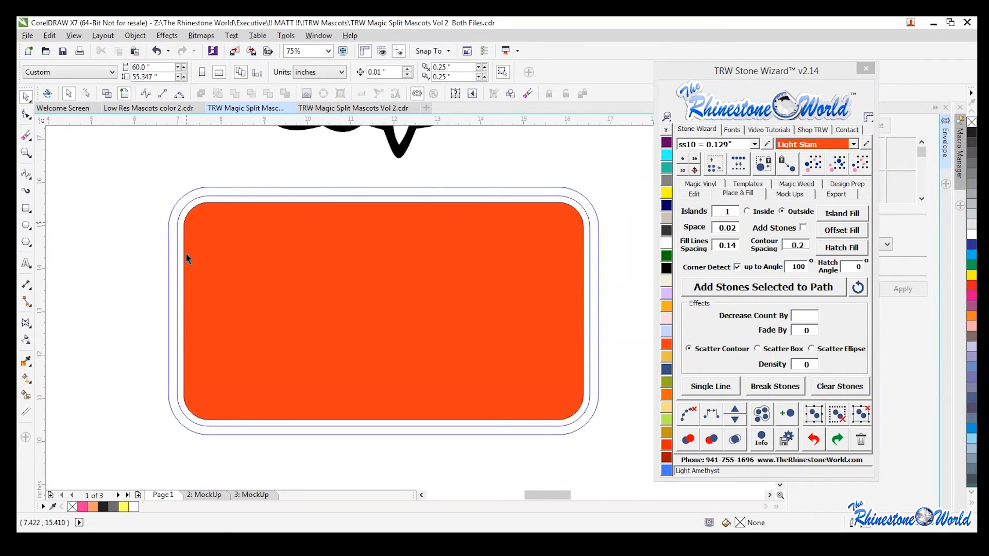
left_click(25, 394)
left_click(173, 381)
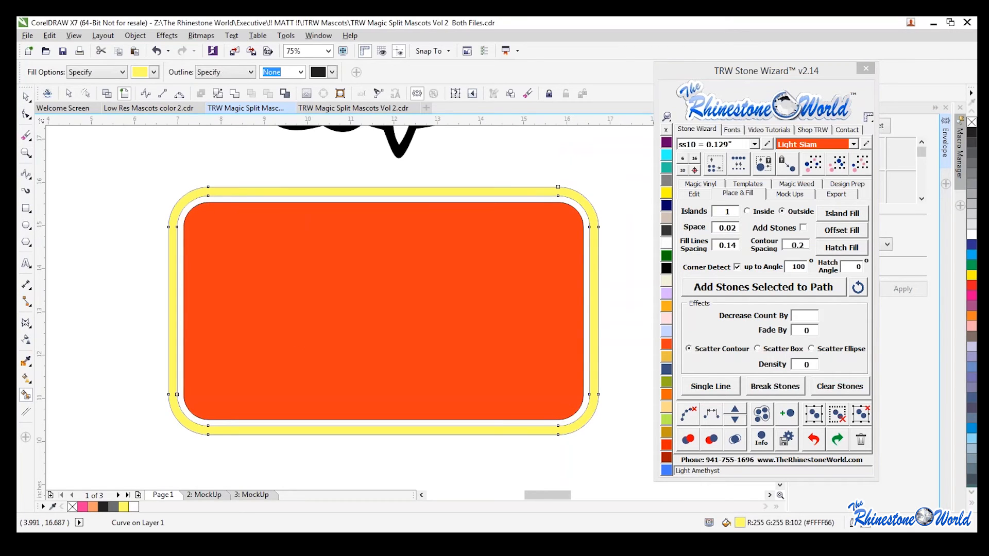
left_click(25, 97)
key("Escape")
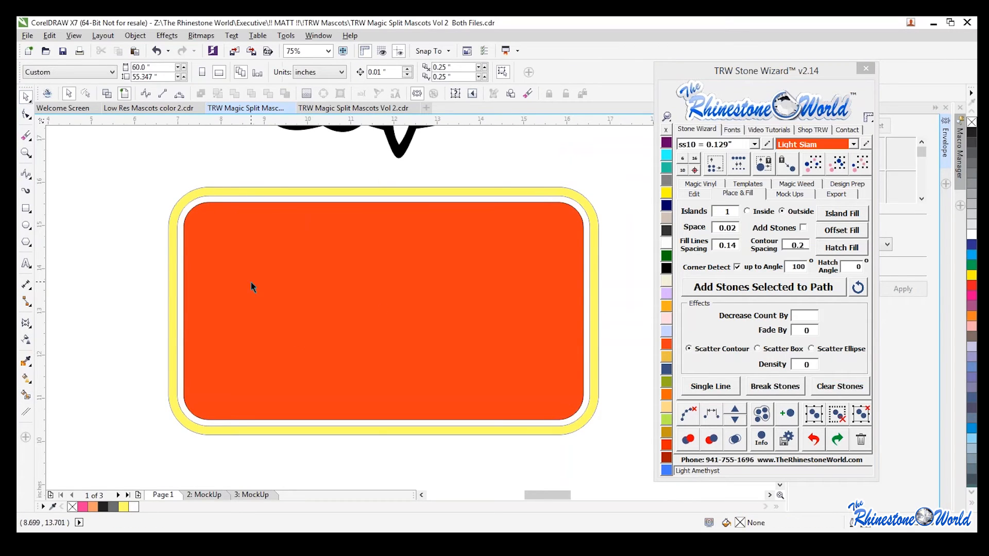
Step: Move the yellow border and Light Siam rectangle to the right of their construction contours, and delete the leftover contours
left_click(176, 330)
left_click(233, 310, "shift")
scroll(239, 304, "down", 2)
left_click_drag(240, 301, 498, 308)
left_click(430, 236)
left_click_drag(431, 236, 168, 397)
key("Delete")
scroll(278, 363, "down", 2)
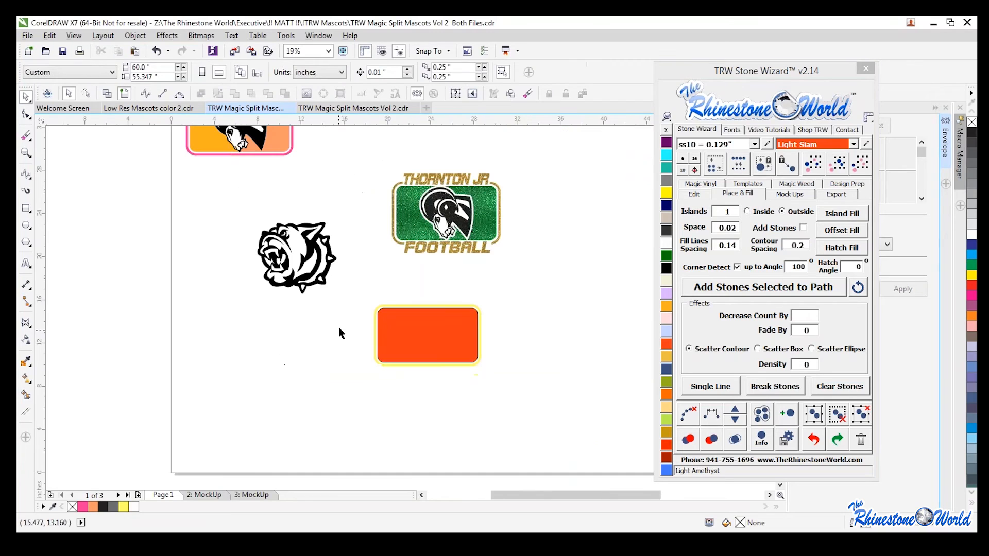
Step: Examine the outline along the Light Siam rectangle's edge inside the yellow border
left_click_drag(355, 296, 513, 384)
left_click(511, 380)
scroll(471, 343, "up", 3)
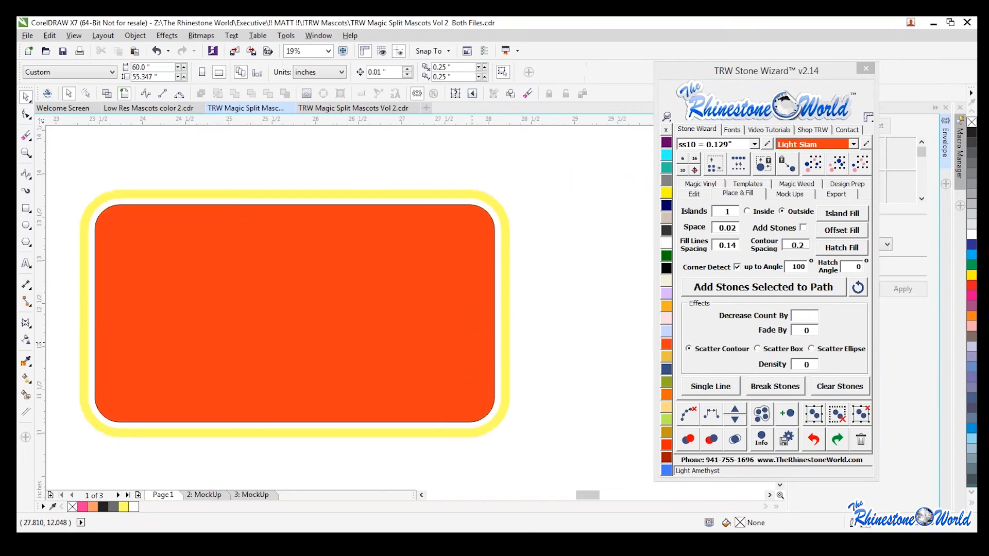
scroll(517, 353, "up", 2)
scroll(517, 358, "up", 1)
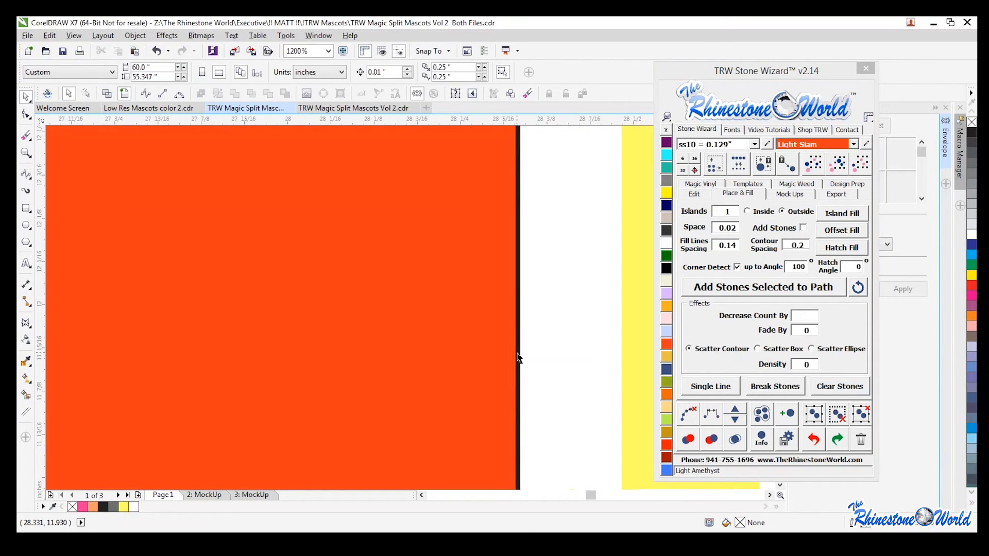
scroll(517, 358, "down", 6)
scroll(519, 358, "up", 1)
left_click_drag(476, 328, 451, 362)
key("ctrl+z")
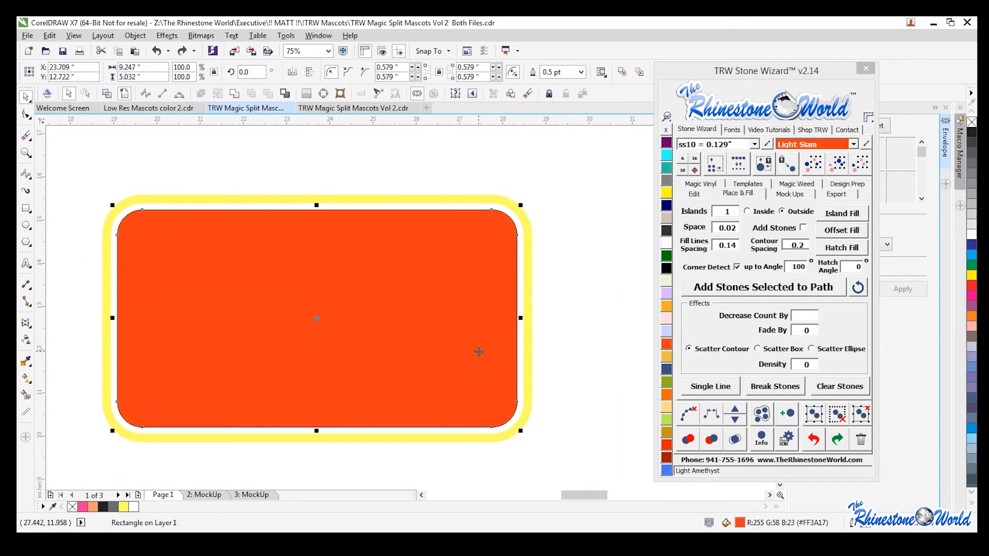
Step: Remove the outline from the Light Siam rectangle
left_click_drag(567, 184, 91, 430)
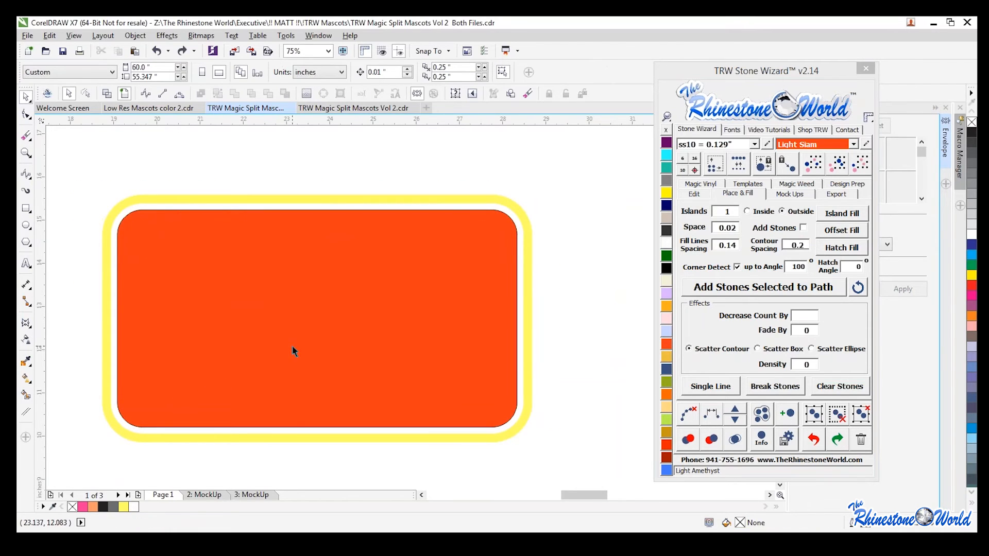
left_click(487, 286)
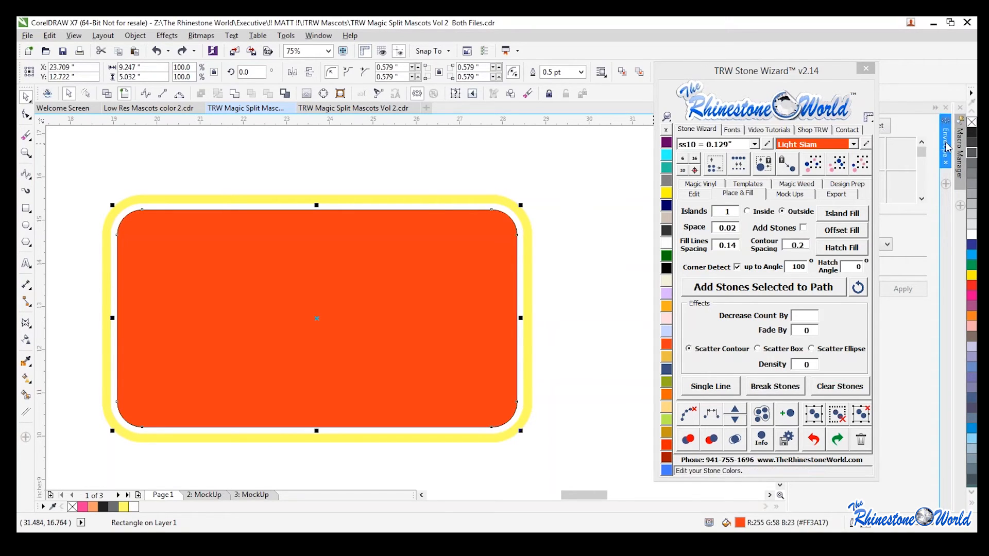
right_click(970, 126)
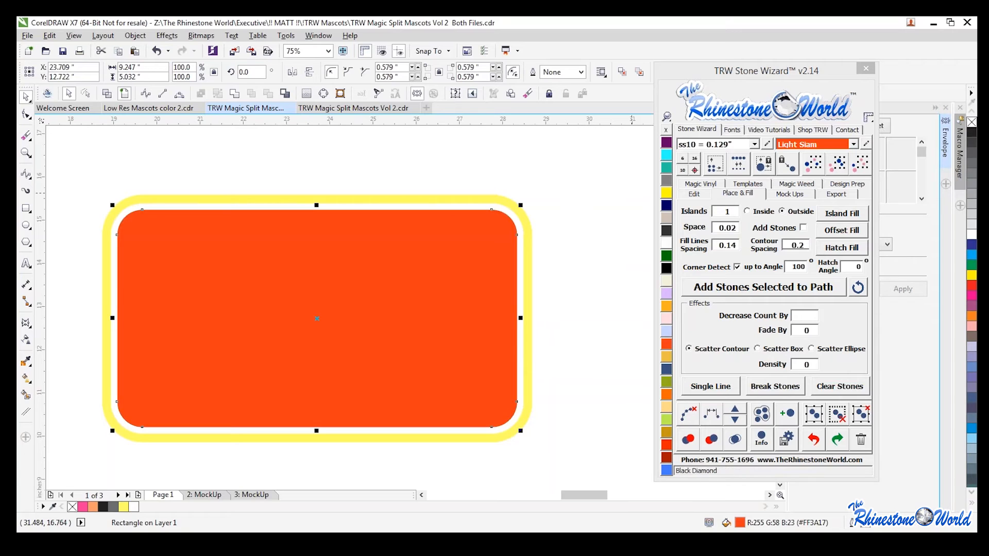
left_click(566, 294)
Step: Move the bulldog head onto the bordered rectangle and bring it to the front
scroll(367, 332, "down", 2)
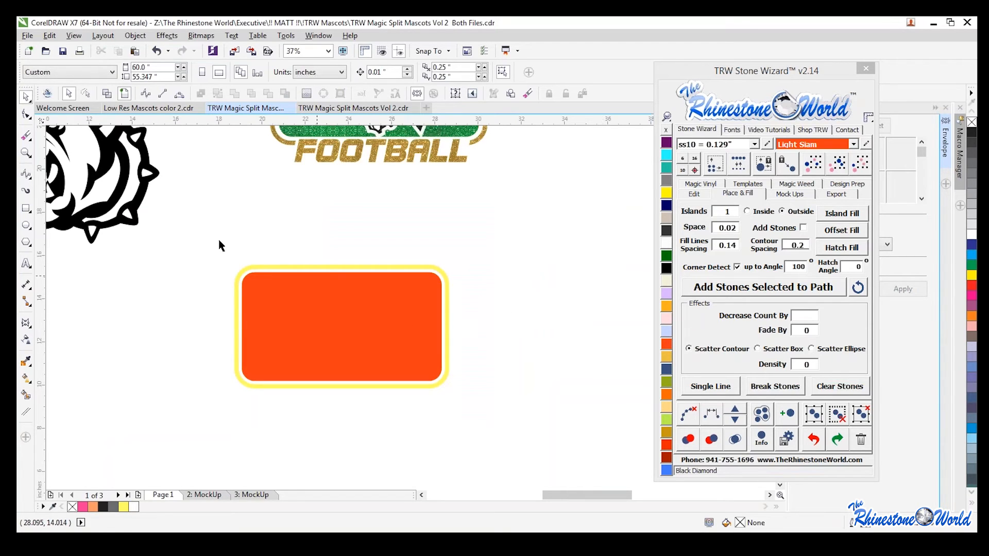
left_click_drag(133, 193, 223, 225)
left_click_drag(135, 197, 432, 308)
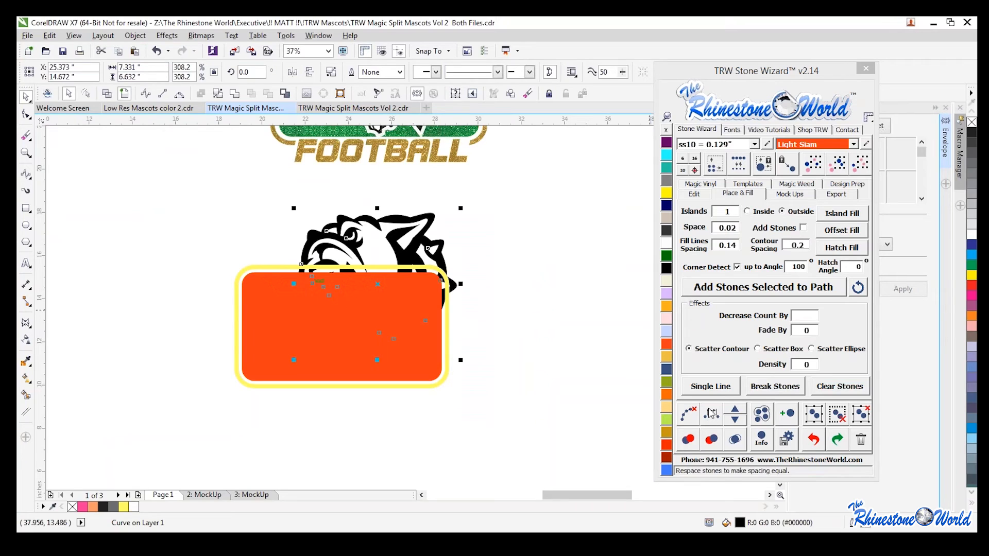
left_click(694, 194)
left_click(715, 363)
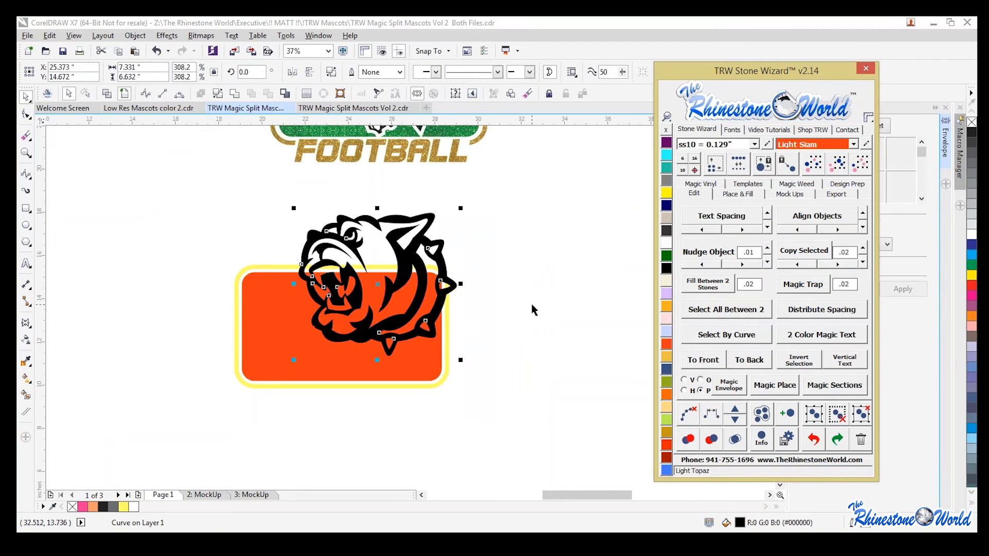
Step: Scale the bulldog head to about 5.565 by 5.035 inches and position it to span the Light Siam rectangle's height
left_click_drag(460, 209, 414, 251)
scroll(305, 338, "up", 3)
left_click_drag(375, 341, 354, 391)
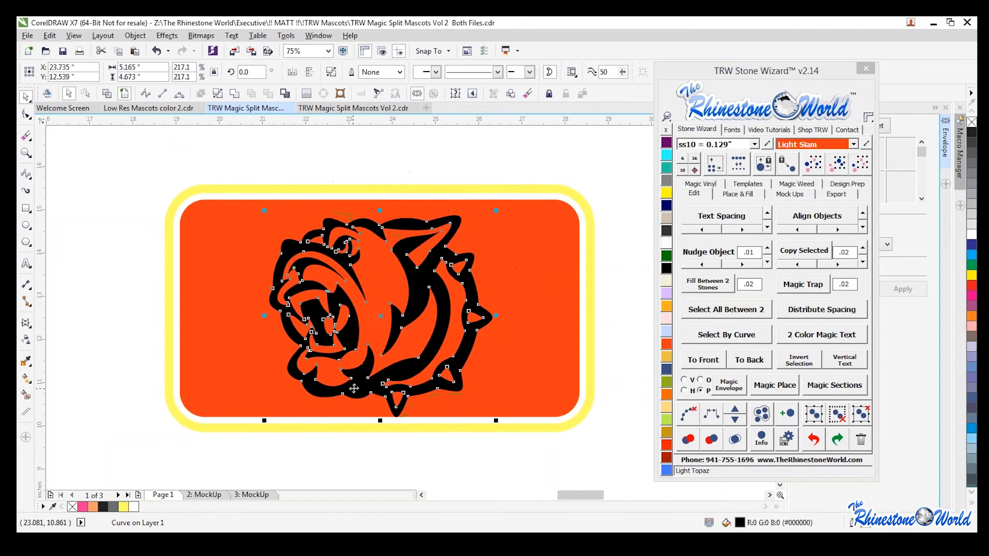
left_click_drag(496, 210, 519, 201)
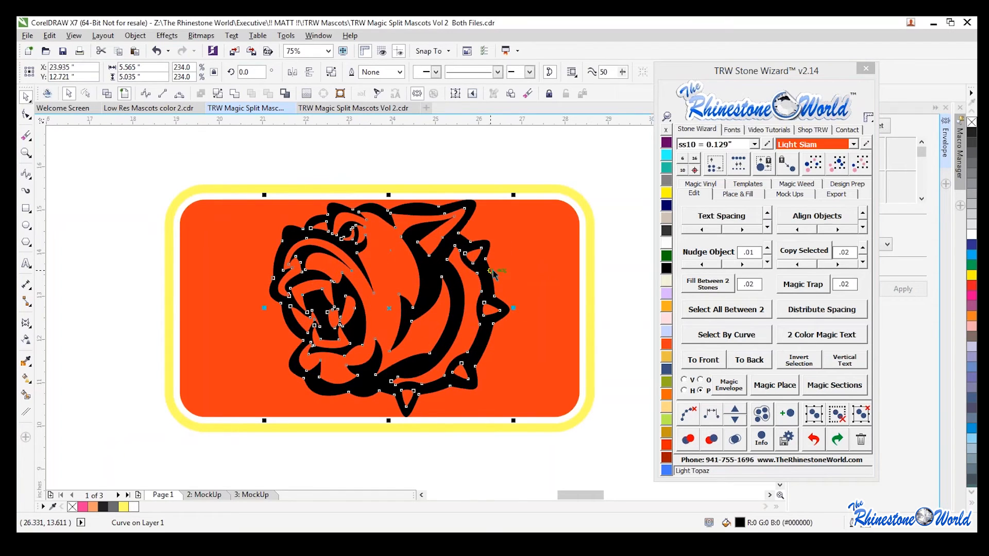
Step: Center the bulldog head horizontally on the Light Siam rectangle
left_click(532, 318, "shift")
key("c")
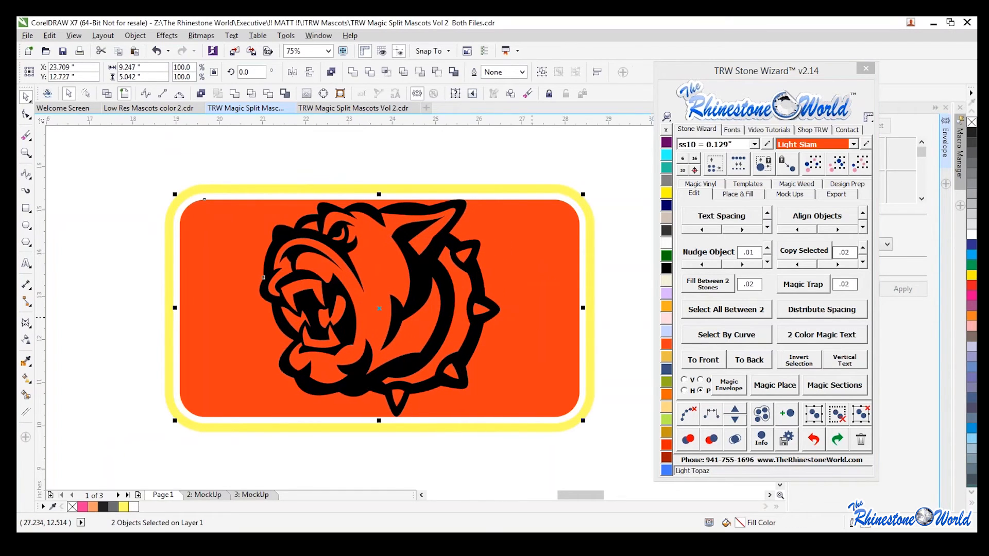
left_click(609, 323)
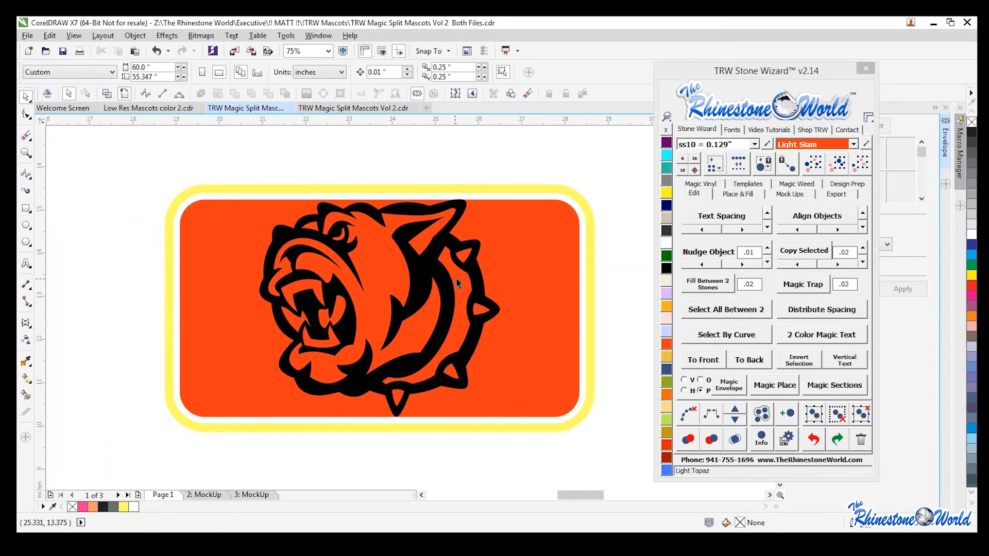
left_click(440, 300)
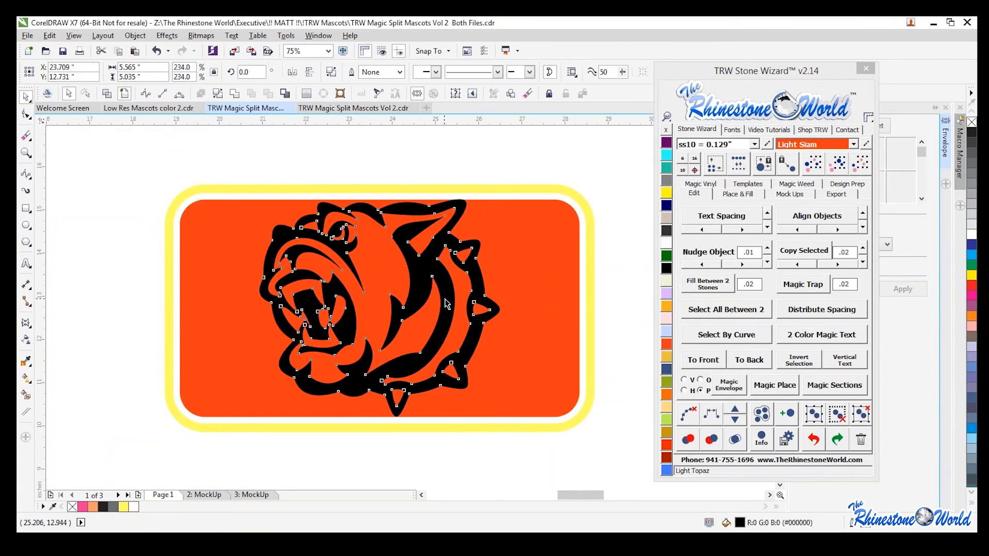
left_click(614, 333)
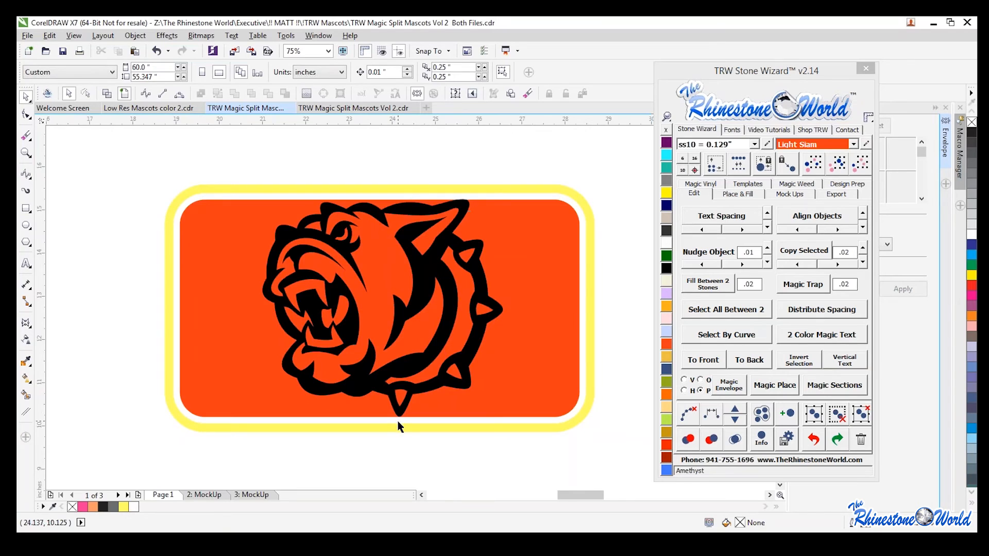
Step: Adjust the bulldog head to about 5.05 inches tall so its lowest collar spike meets the rectangle's bottom edge
scroll(397, 424, "up", 3)
left_click(419, 375)
left_click_drag(277, 386, 289, 391)
scroll(288, 390, "down", 3)
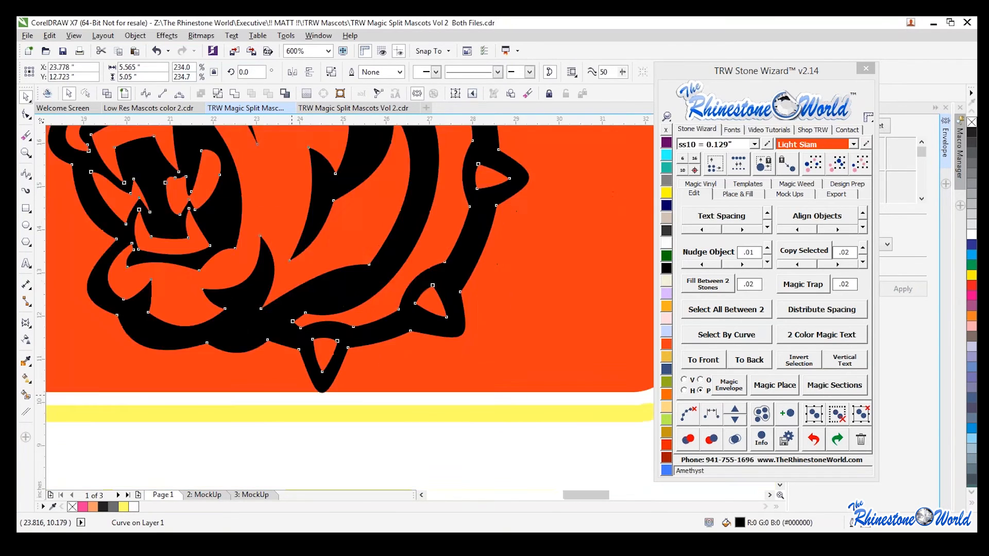
Step: Smart Fill the background left of the bulldog head with yellow and the background right of it with olive (#CCCC33)
left_click(25, 394)
left_click(115, 323)
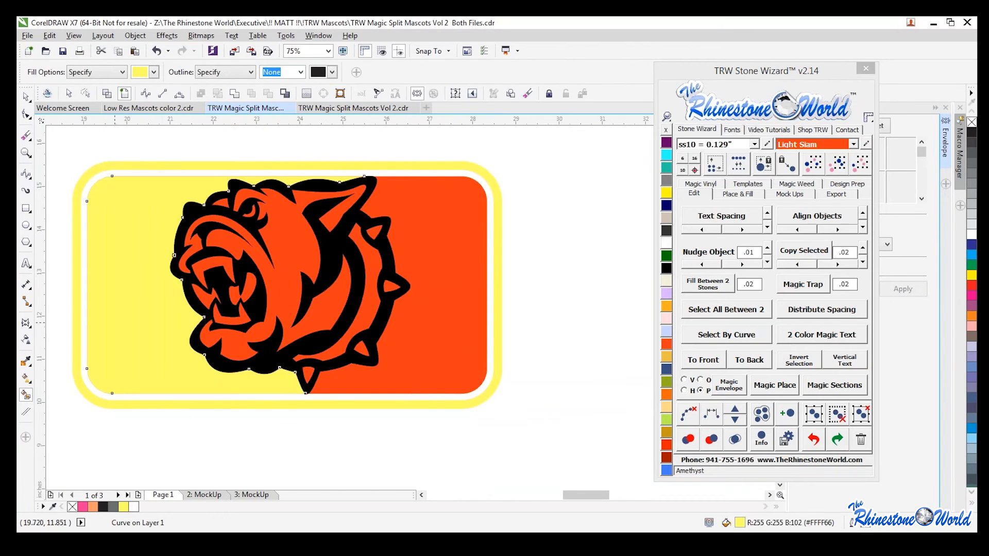
left_click(153, 72)
left_click(158, 98)
left_click(154, 72)
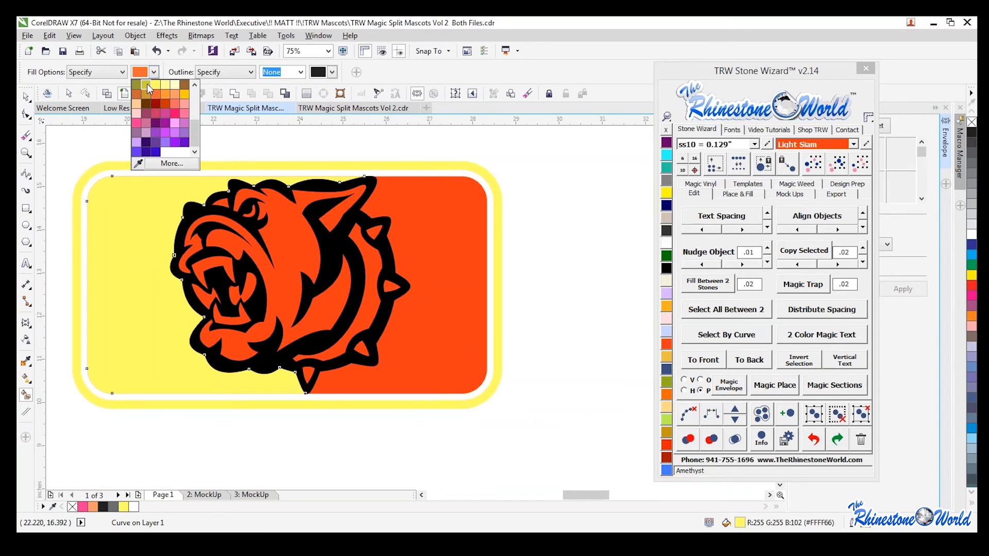
left_click(145, 82)
left_click(407, 225)
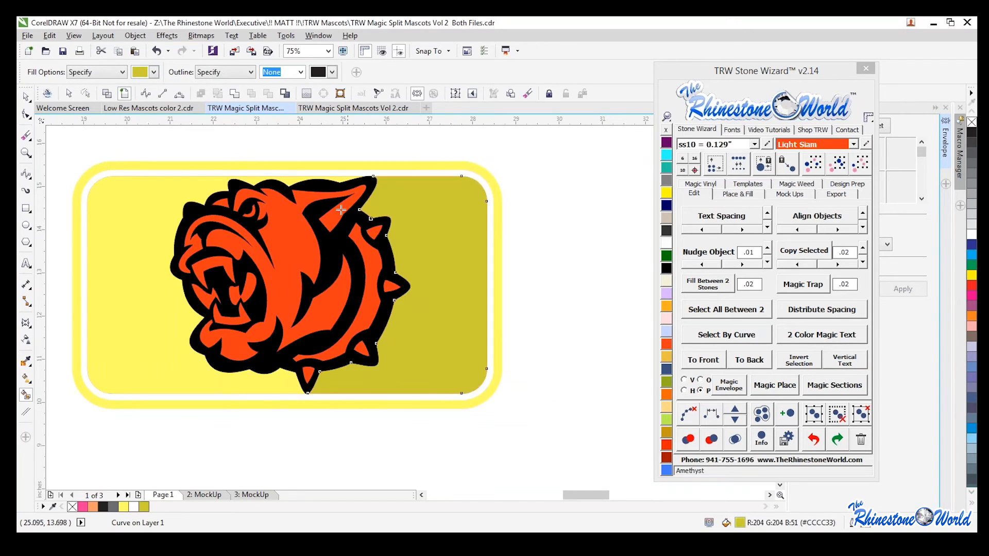
Step: Recolor the background section right of the bulldog head with Cobalt
left_click(26, 97)
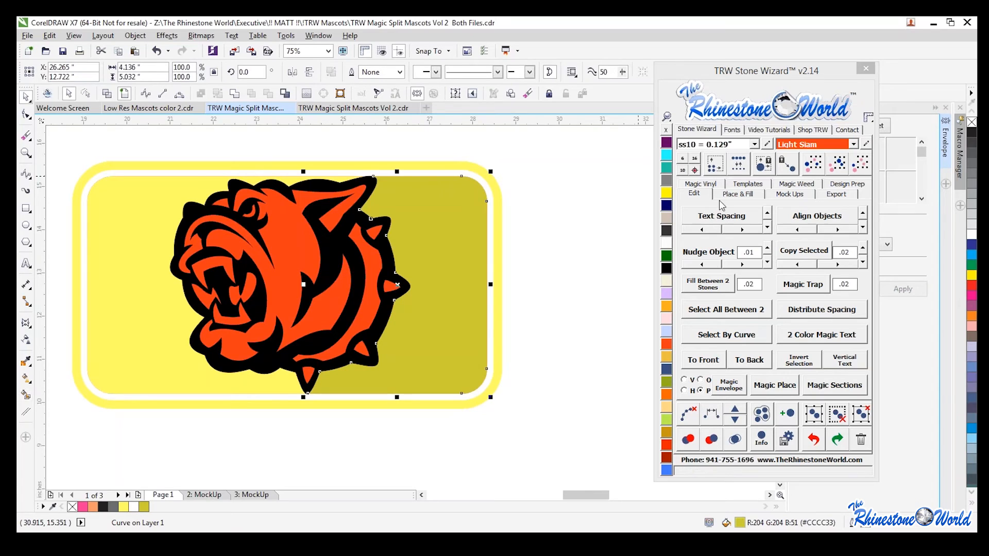
left_click(666, 205)
left_click(574, 246)
scroll(504, 278, "down", 2)
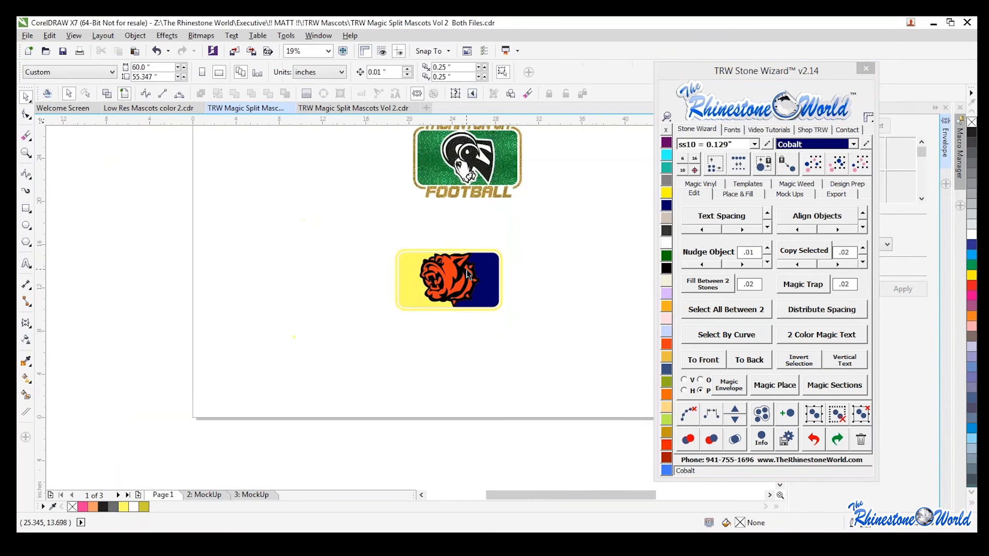
Step: Recolor the badge's outer rounded border with Jet Black
scroll(468, 270, "up", 1)
left_click(512, 238)
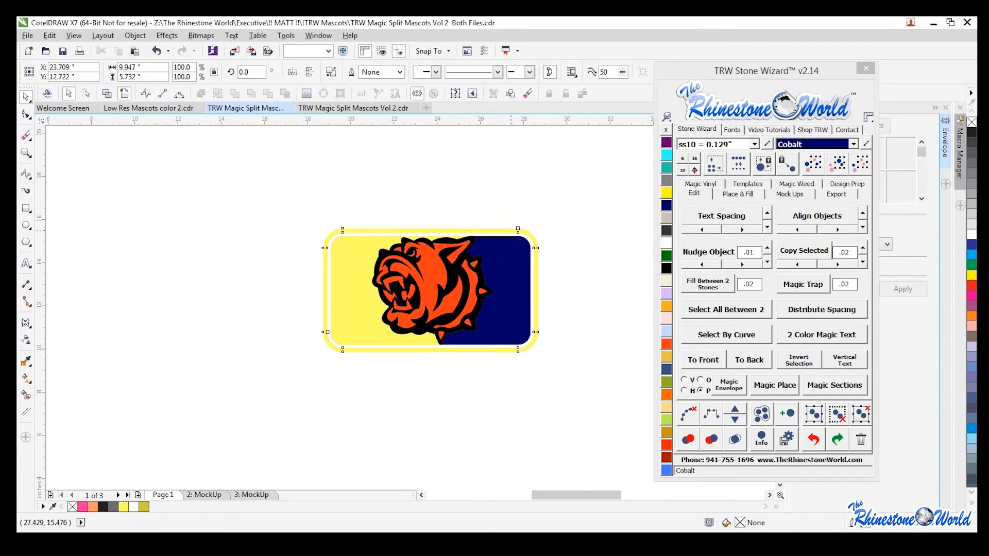
left_click(666, 268)
scroll(519, 301, "up", 2)
scroll(505, 305, "down", 1)
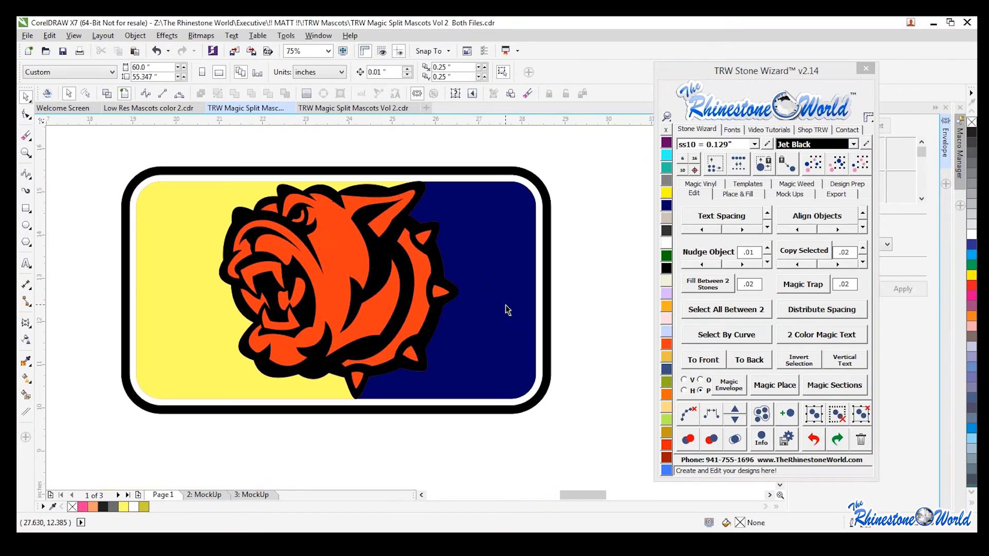
Step: Duplicate the whole bulldog badge and place the copy directly below the original
scroll(508, 306, "down", 2)
left_click_drag(498, 238, 283, 367)
left_click_drag(403, 287, 403, 361)
right_click(403, 361)
left_click(531, 344)
Step: Try to add one outside contour around the upper badge's bulldog head using Island Fill with 0.08 contour spacing
scroll(392, 286, "up", 4)
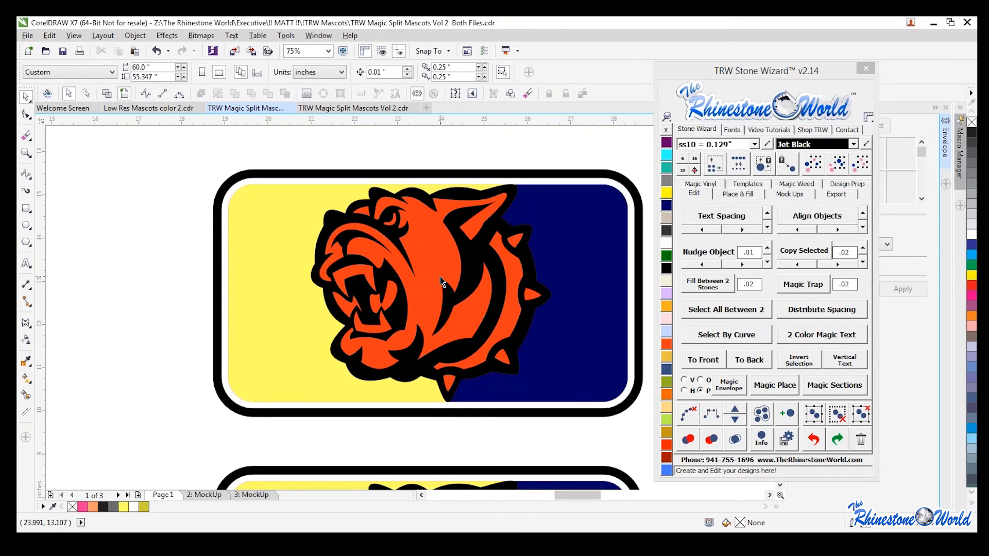
left_click(527, 335)
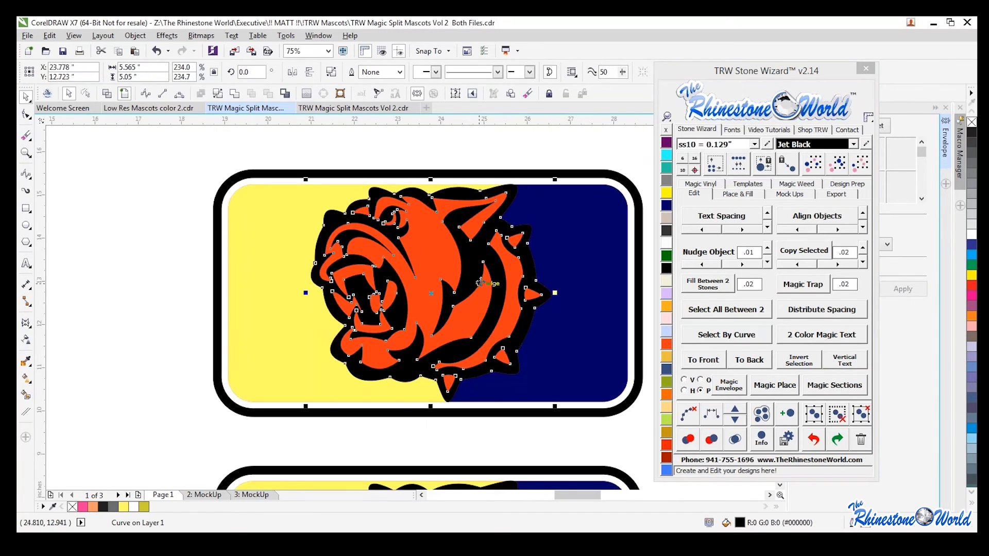
left_click(739, 195)
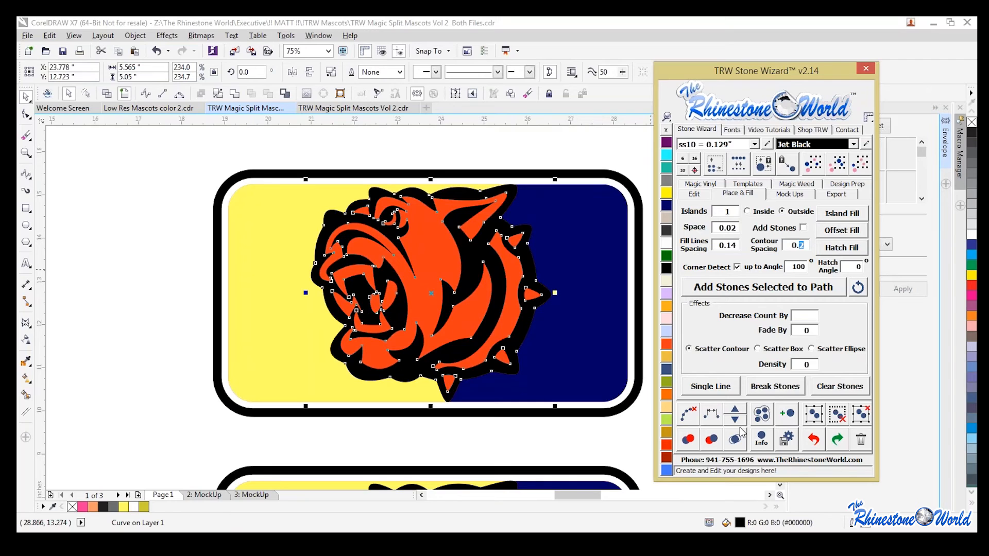
type("8")
left_click(836, 214)
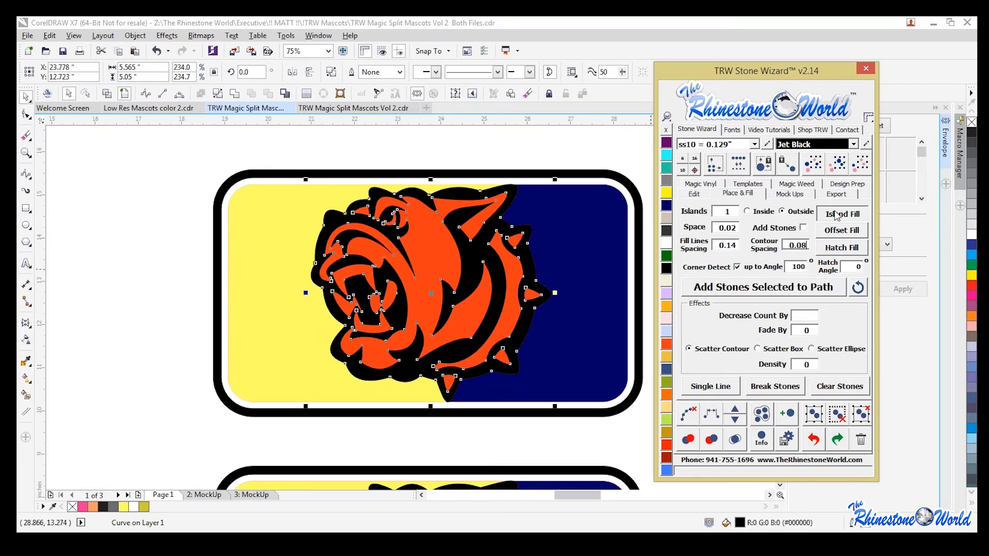
left_click(533, 153)
key("ctrl+z")
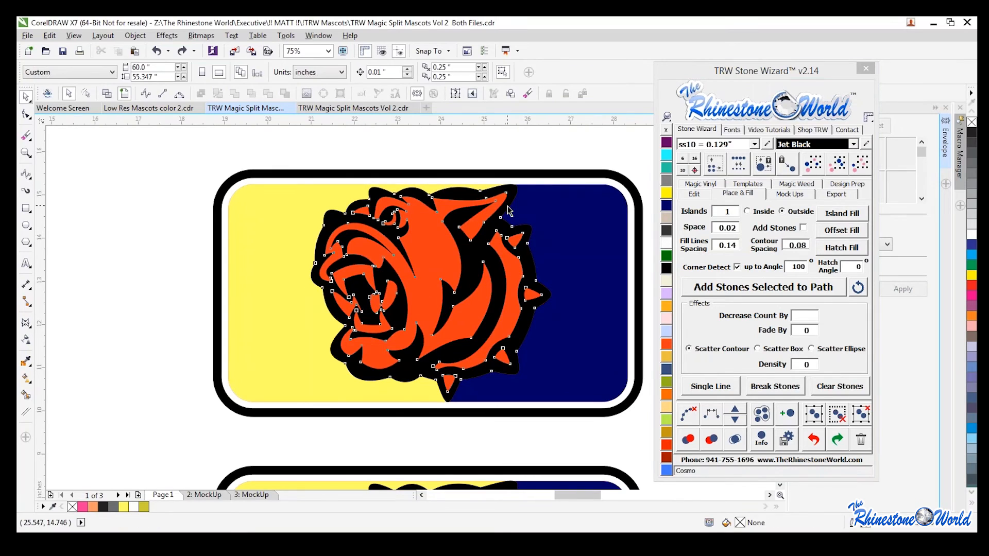
Step: Create a boundary outline around the selected bulldog head
left_click(285, 93)
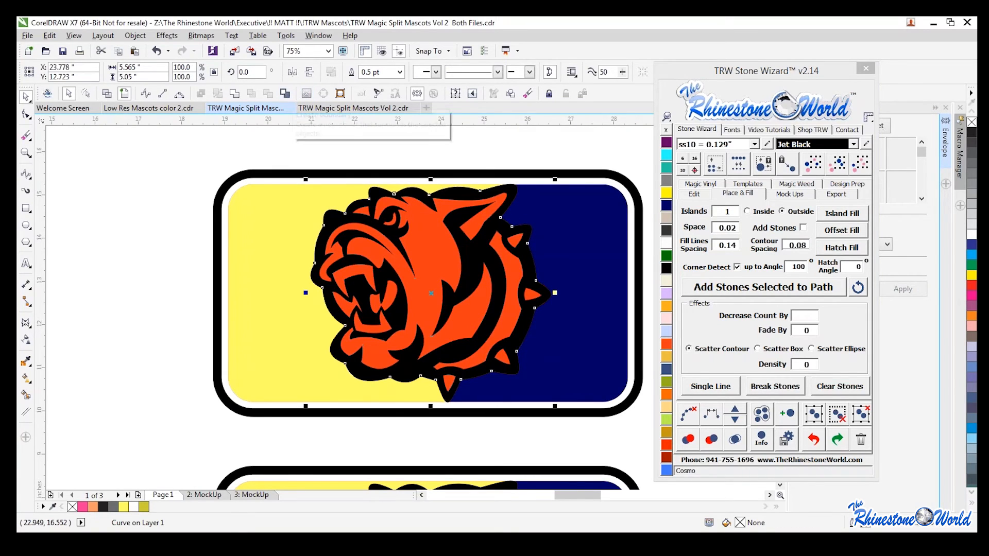
Step: Add one outside contour around the bulldog head's boundary outline using Island Fill with 0.08 contour spacing
key("Escape")
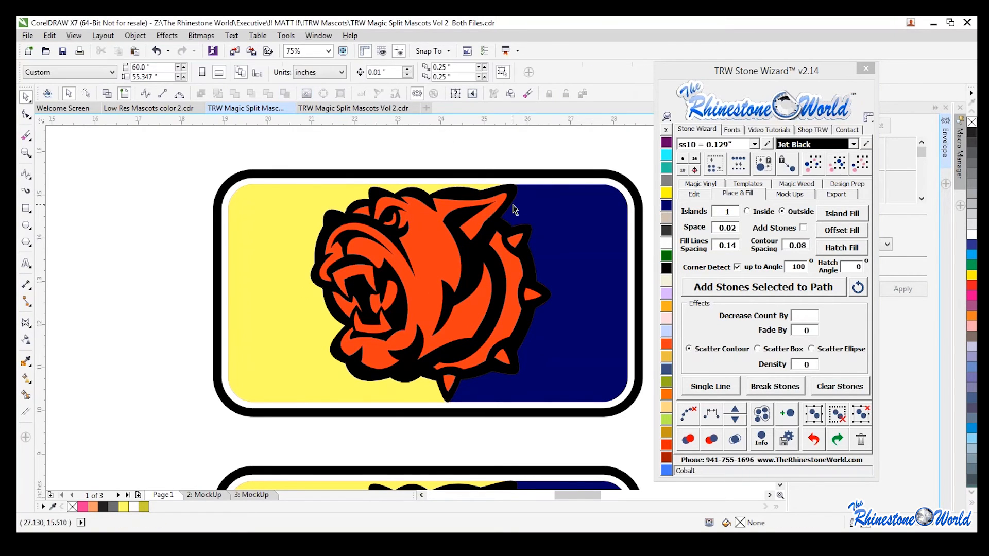
left_click(509, 208)
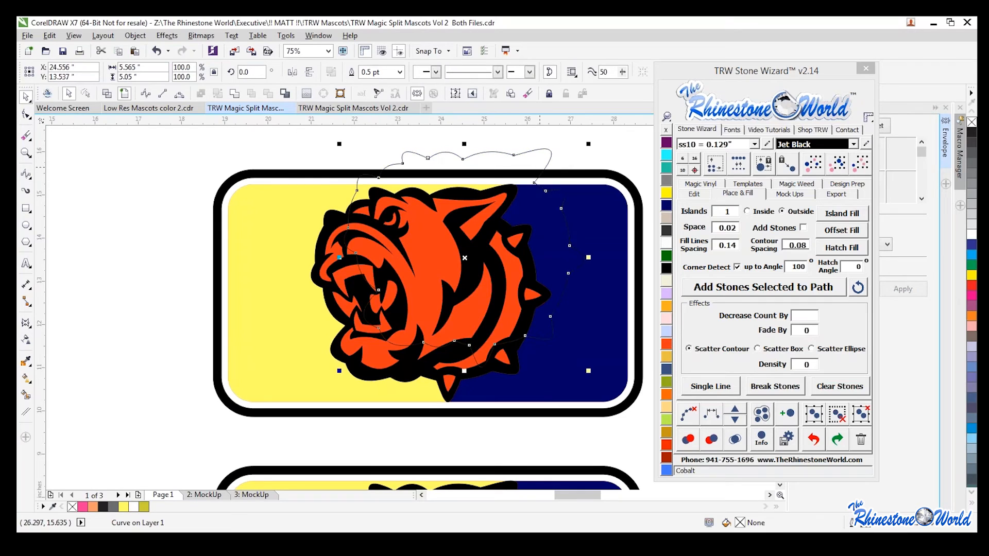
left_click(830, 215)
left_click(503, 154)
scroll(542, 279, "up", 2)
scroll(410, 252, "down", 4)
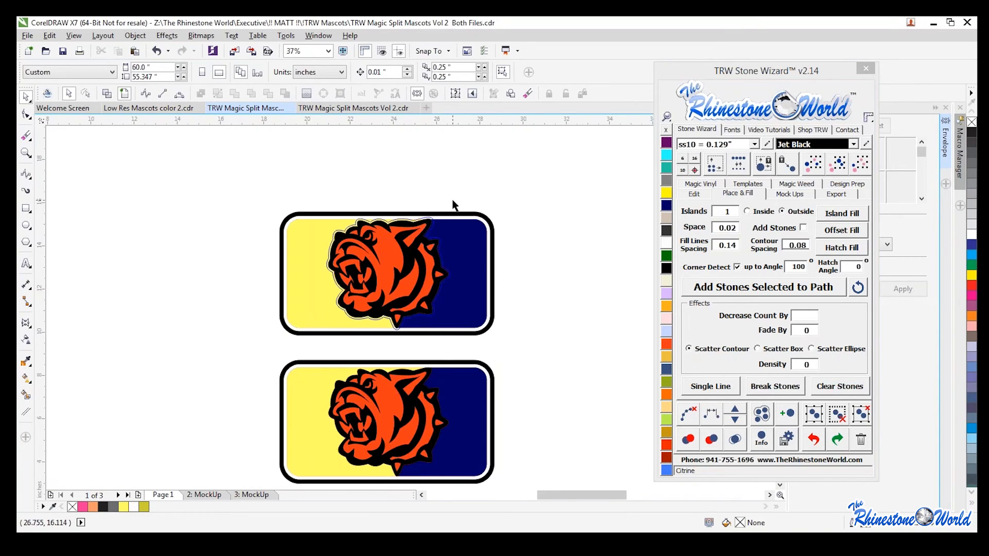
scroll(446, 257, "up", 4)
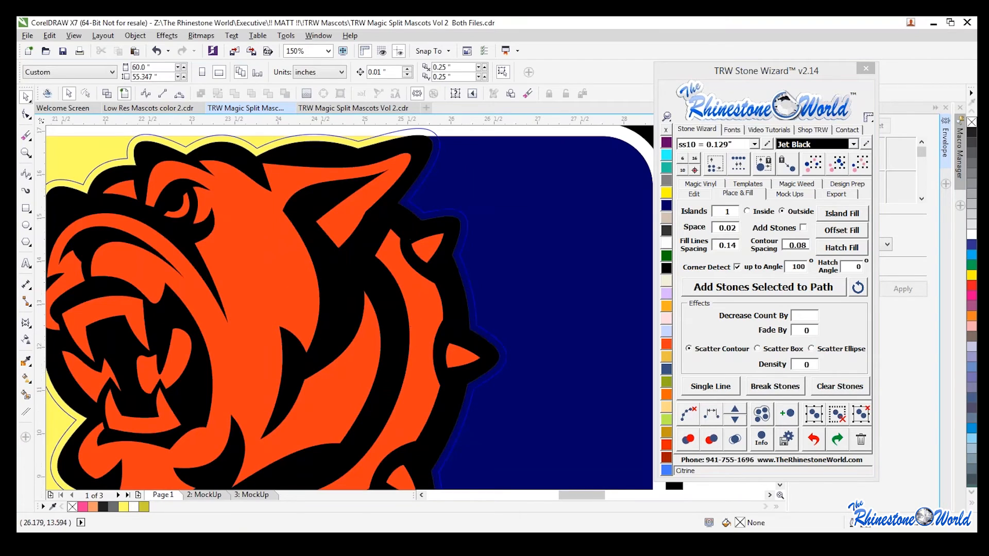
scroll(469, 278, "down", 2)
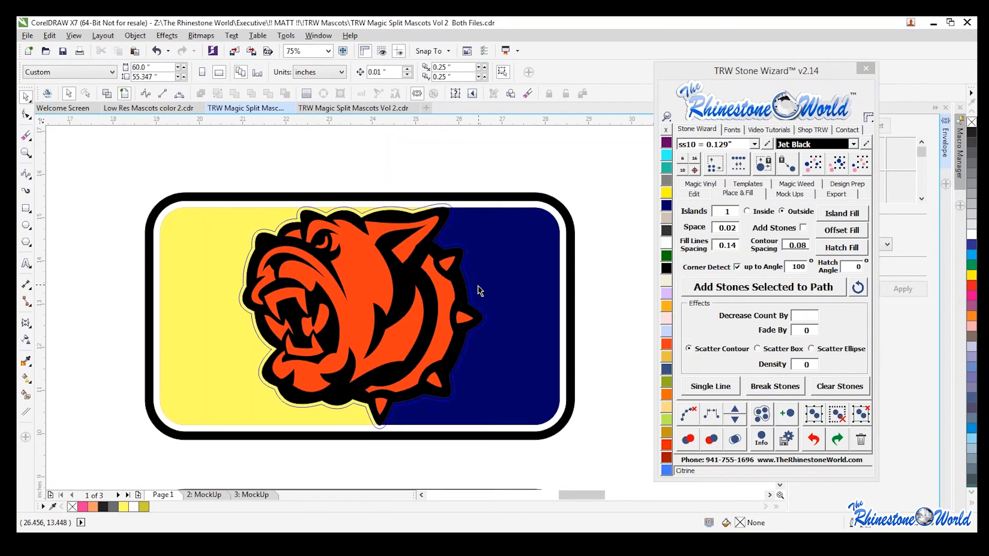
Step: Cut the head's contour out of both the navy and the yellow background halves of the upper badge
left_click(471, 299)
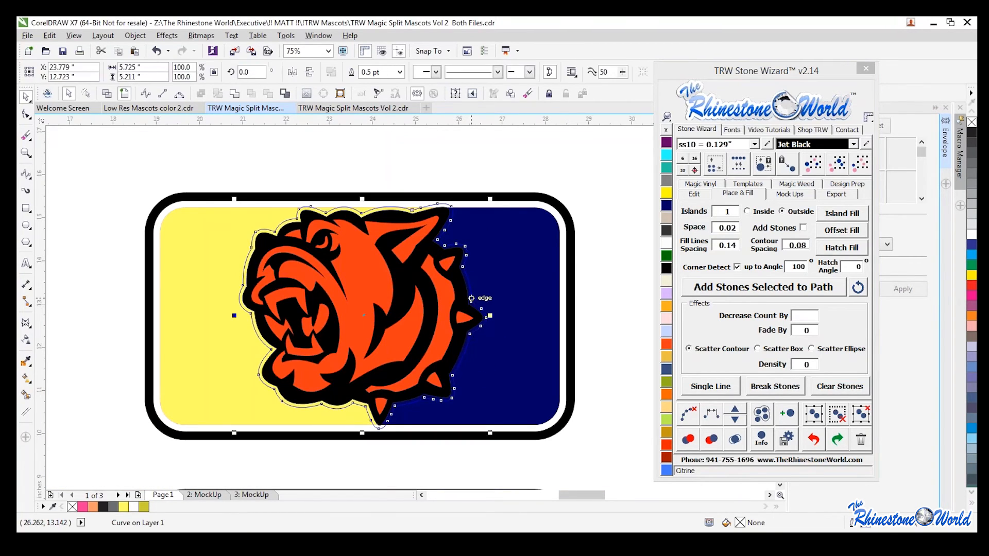
left_click(494, 299, "shift")
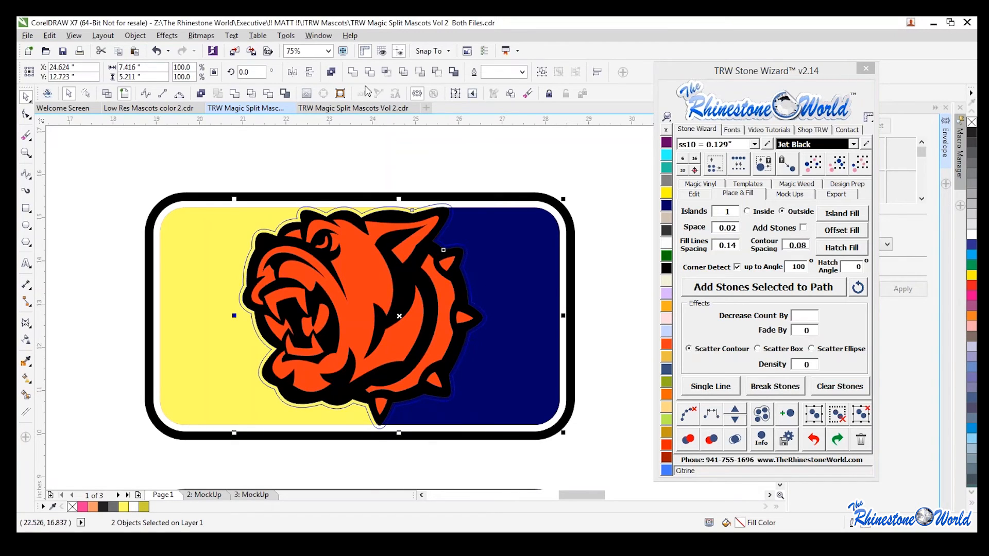
left_click(371, 72)
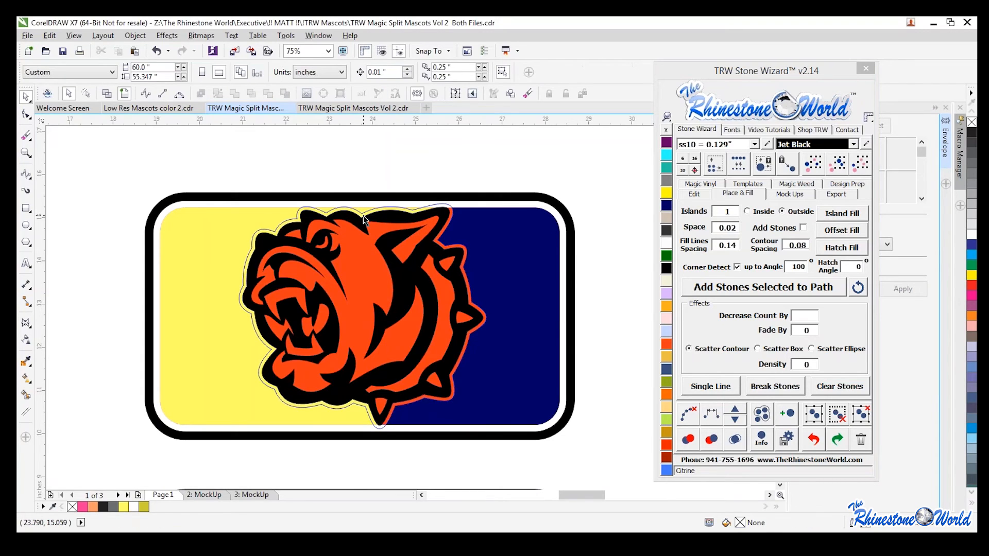
left_click(363, 219)
left_click(205, 289, "shift")
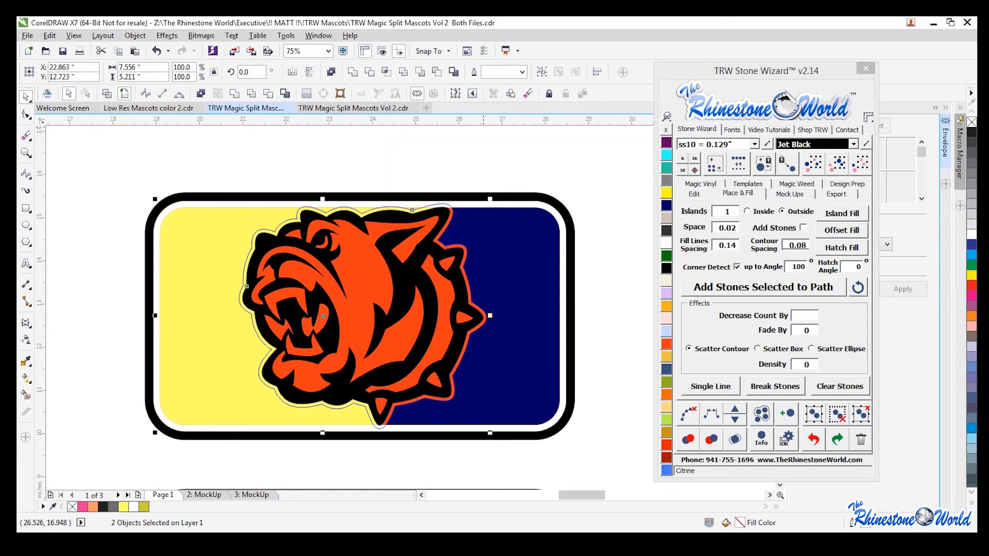
left_click(440, 73)
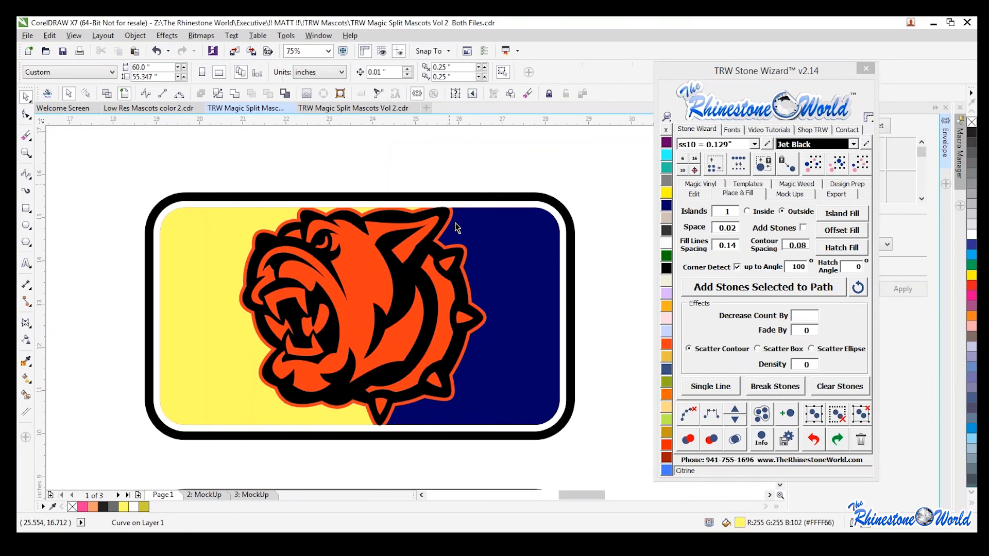
Step: Delete the leftover boundary outline and the orange fill behind the upper badge's bulldog head
left_click(478, 226)
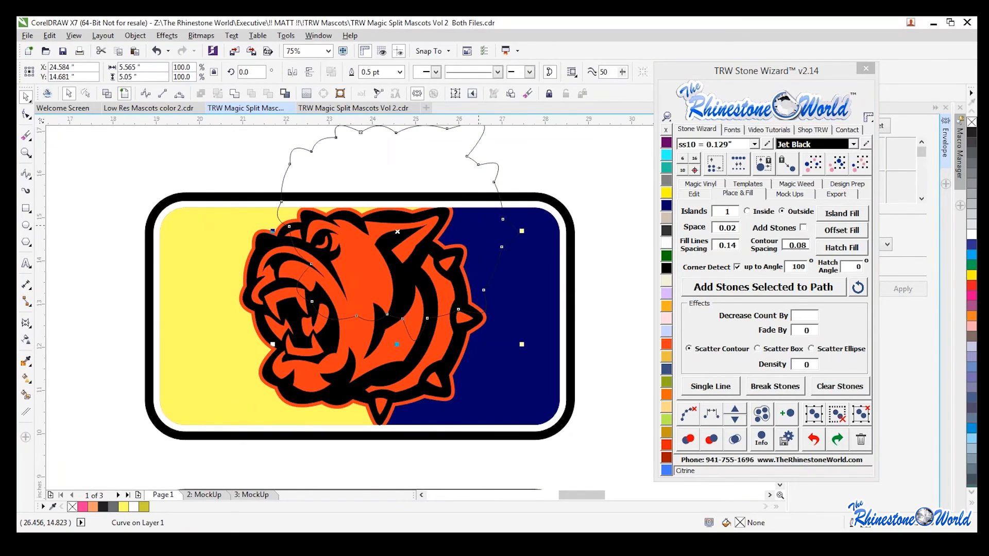
key("Delete")
left_click_drag(429, 340, 453, 276)
key("Delete")
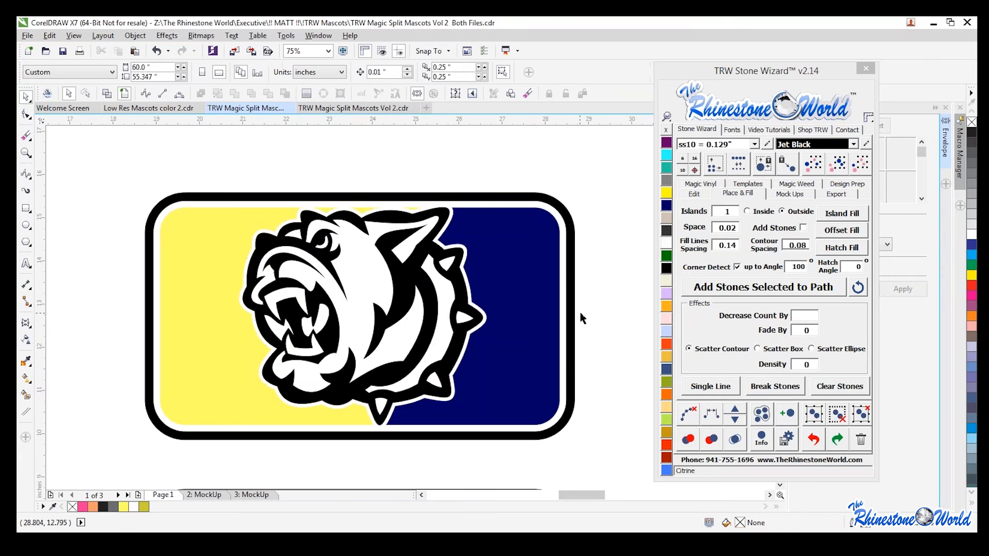
Step: Recolor the upper badge's yellow background half with Red Siam
scroll(432, 264, "down", 2)
scroll(430, 267, "up", 2)
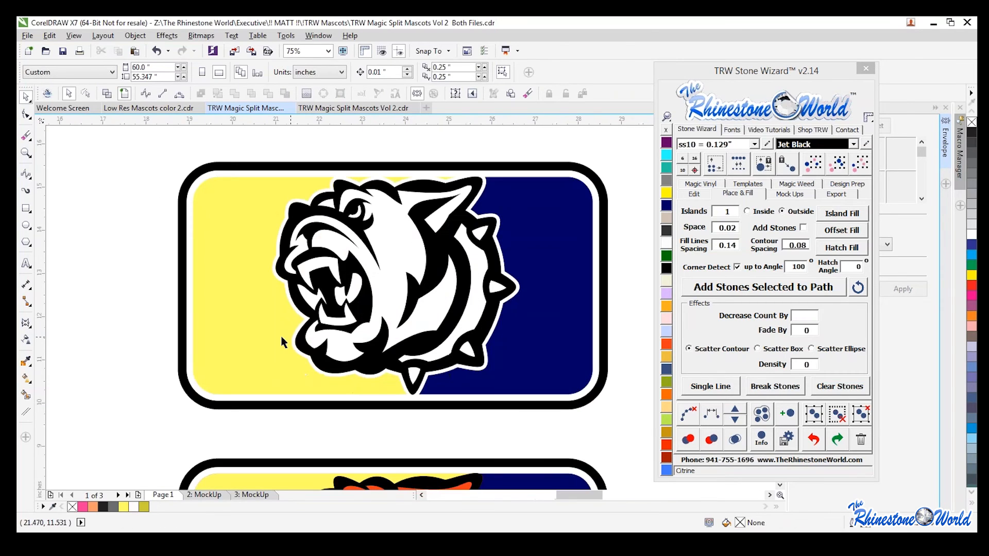
left_click(244, 342)
left_click(666, 343)
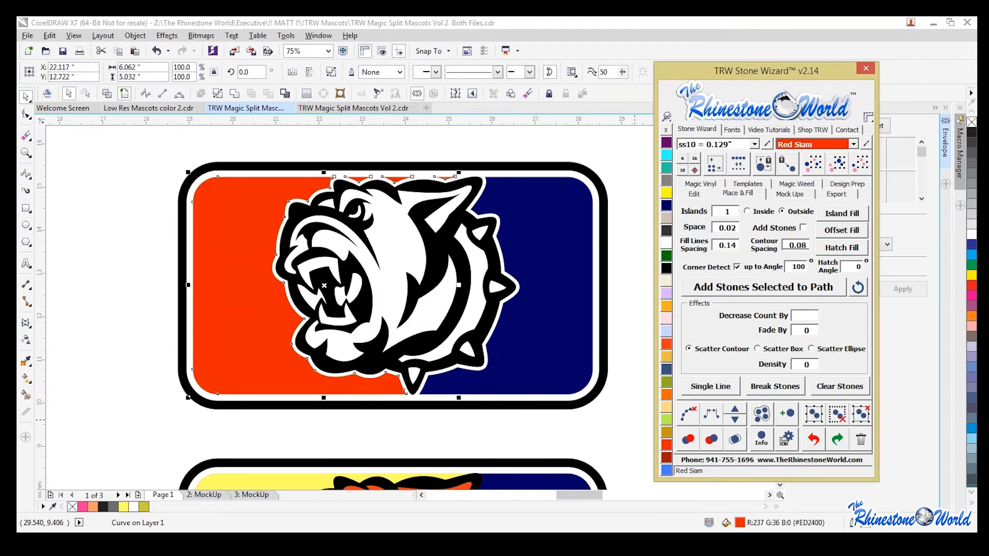
left_click(630, 369)
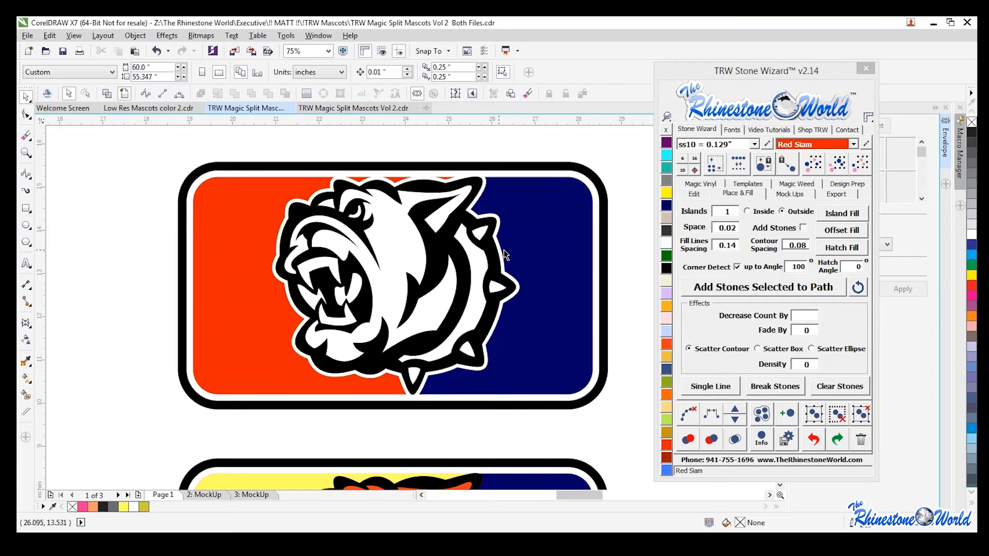
Step: Place a 60% black rectangle about 12.9 by 7.6 inches behind the upper badge
scroll(556, 301, "down", 2)
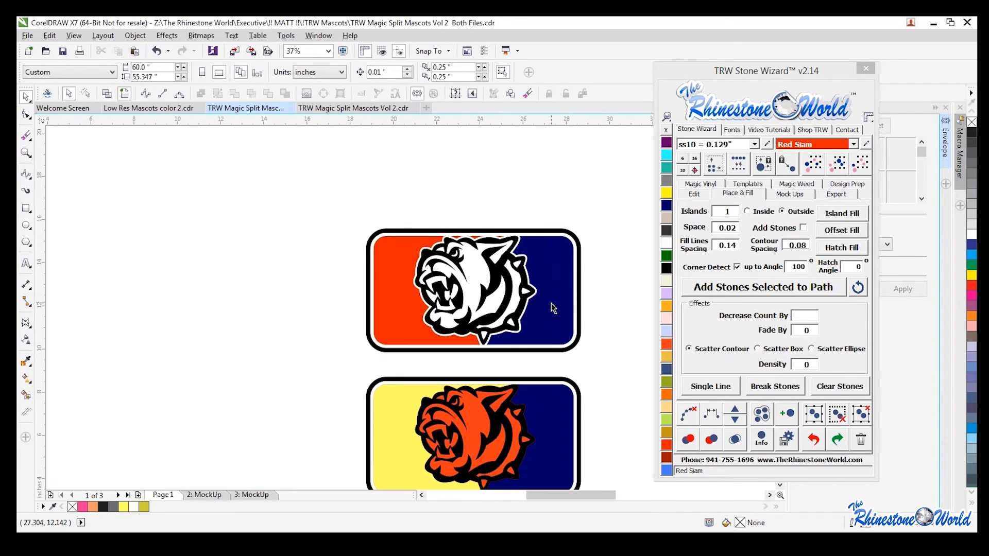
scroll(553, 306, "up", 2)
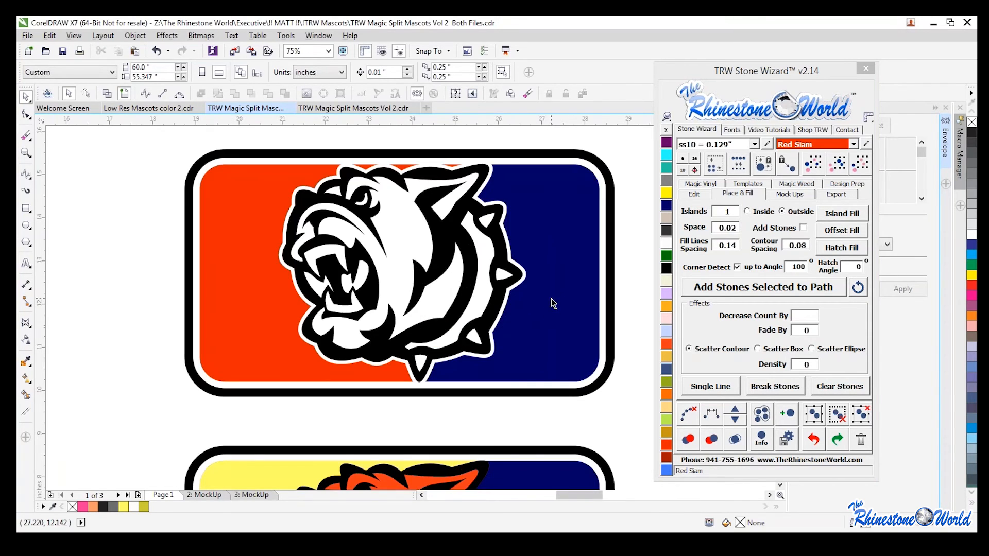
scroll(420, 277, "down", 2)
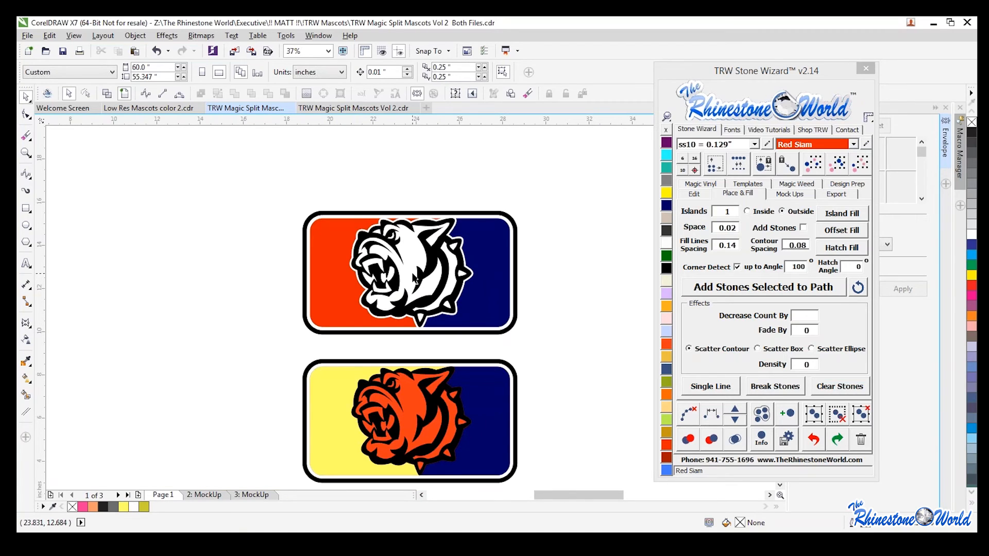
left_click(26, 209)
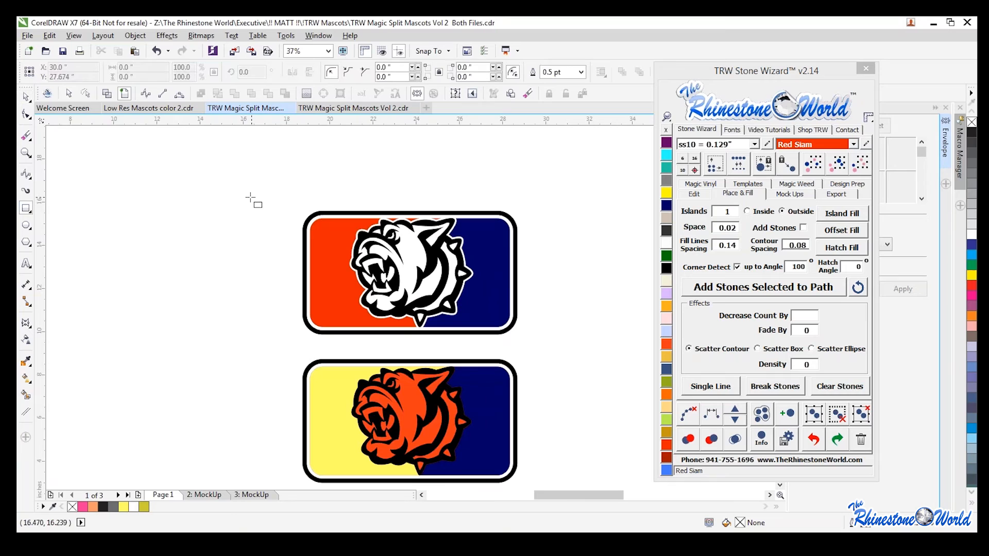
left_click_drag(268, 186, 546, 349)
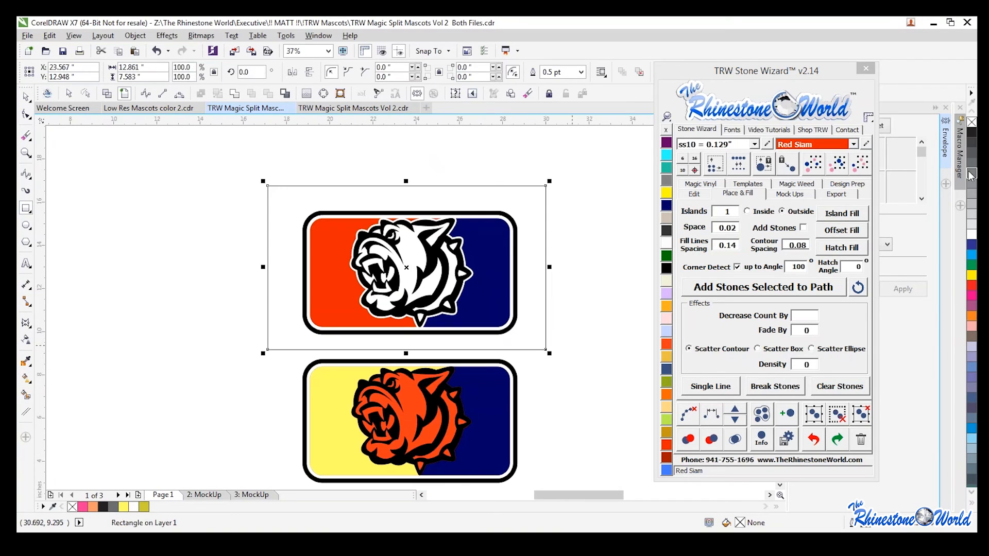
left_click(971, 175)
left_click(694, 193)
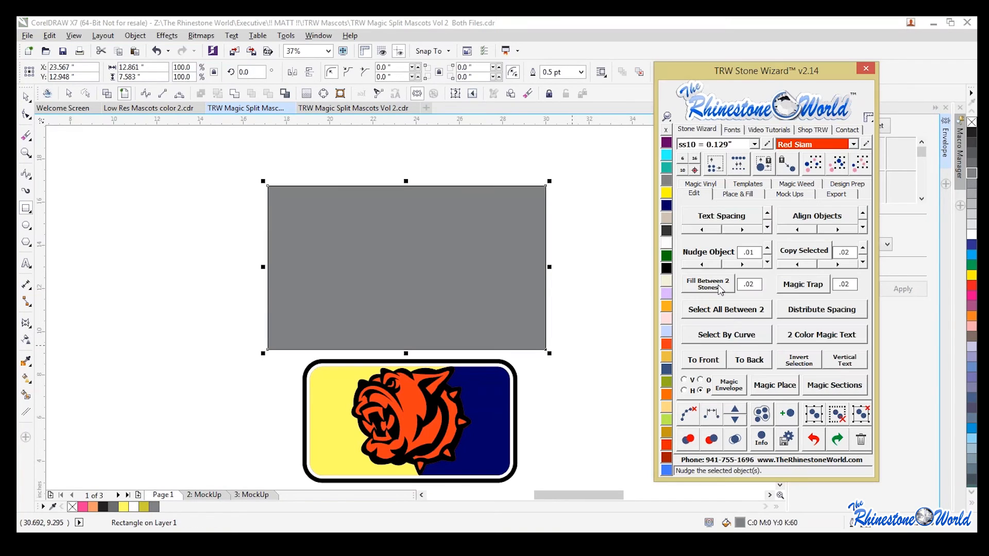
left_click(747, 361)
left_click(25, 97)
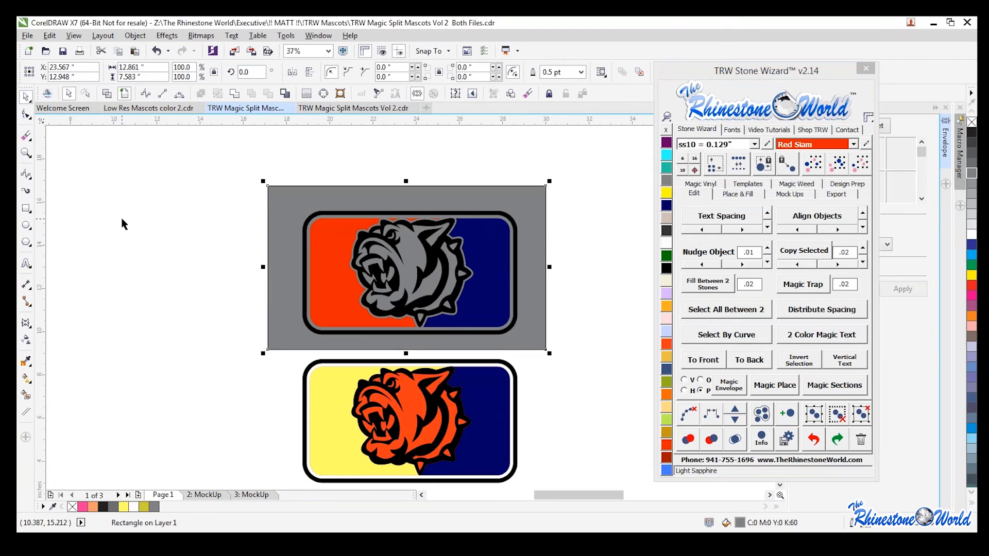
left_click(122, 220)
scroll(509, 304, "up", 2)
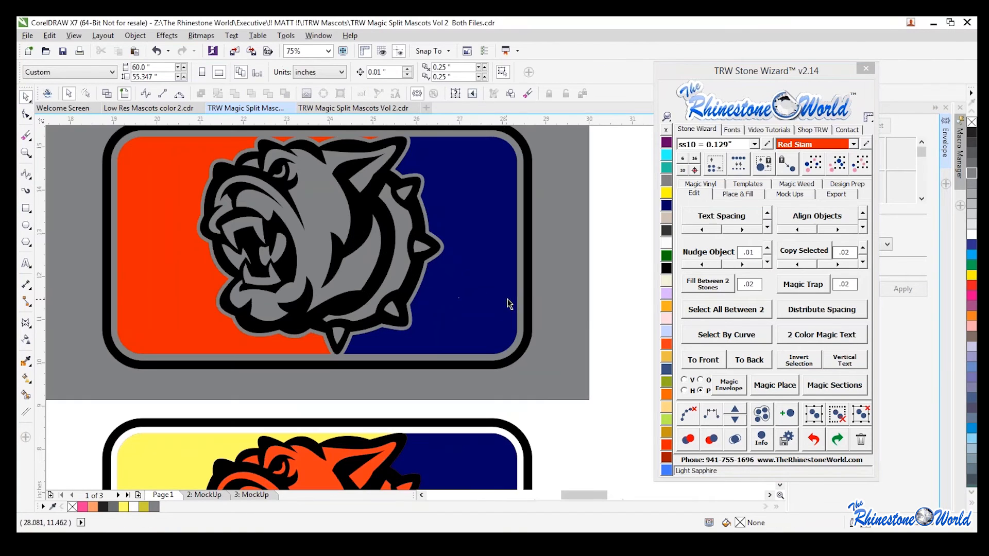
left_click(422, 270)
left_click(531, 287, "shift")
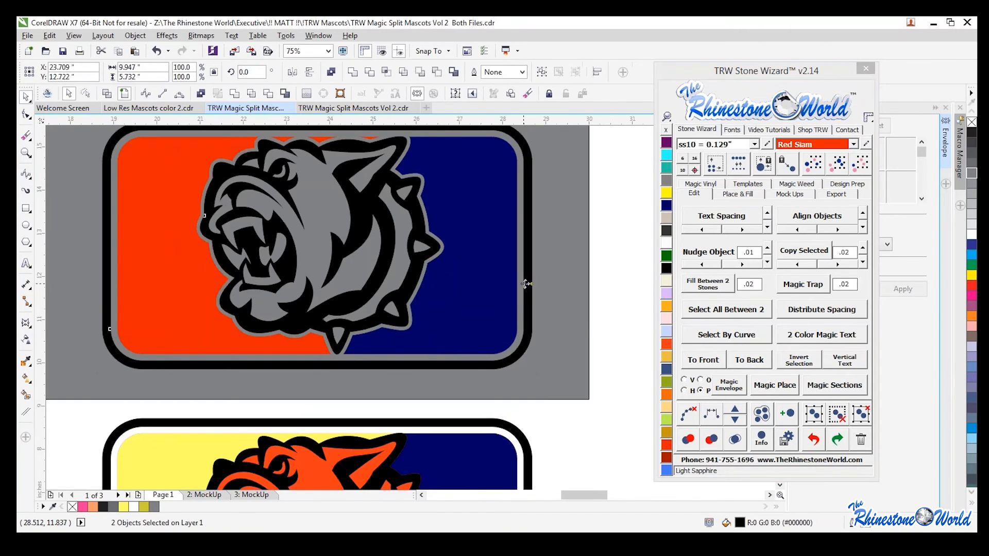
scroll(525, 285, "down", 2)
left_click(499, 297)
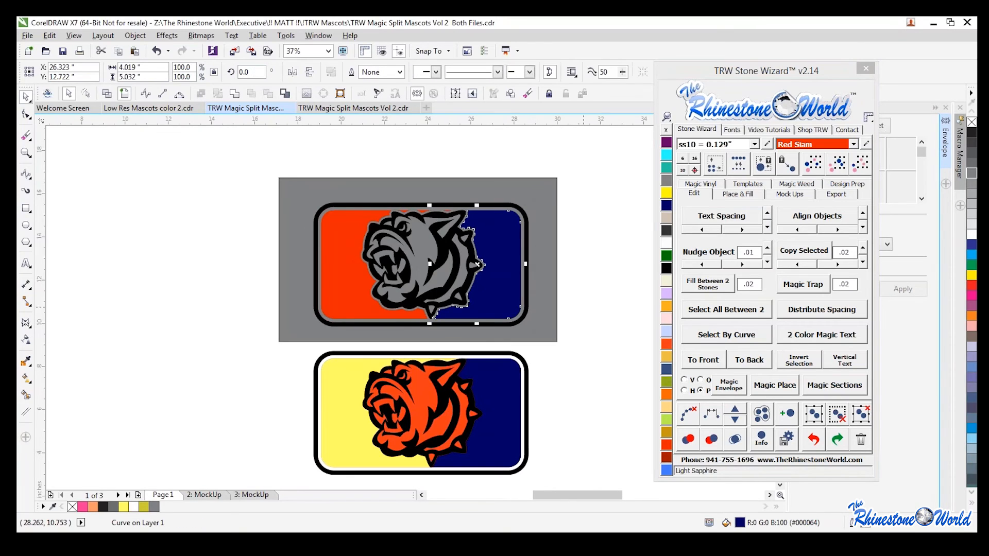
Step: Widen the gray rectangle to about 22.7 inches and duplicate the upper badge onto the added area beside the original
left_click(278, 273)
left_click_drag(275, 259, 62, 259)
left_click_drag(583, 184, 304, 334)
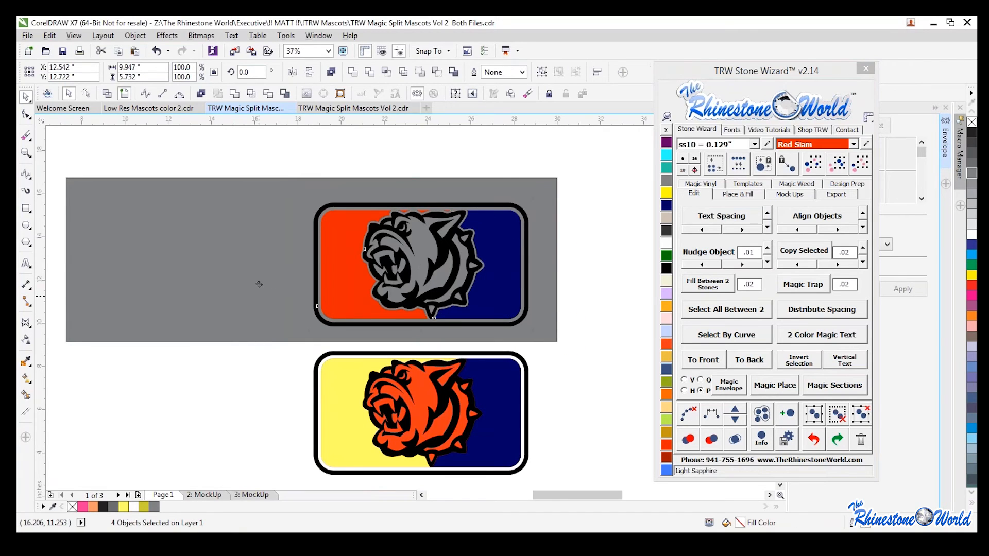
left_click_drag(259, 284, 258, 284)
left_click(418, 167)
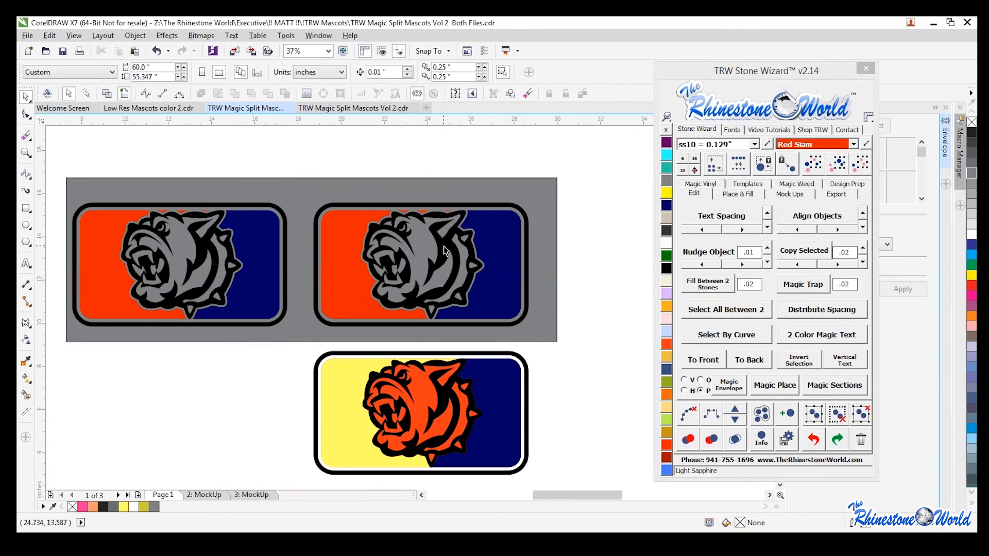
Step: Recolor the bulldog head and outer border of the original badge on the gray rectangle with Crystal
left_click(444, 242)
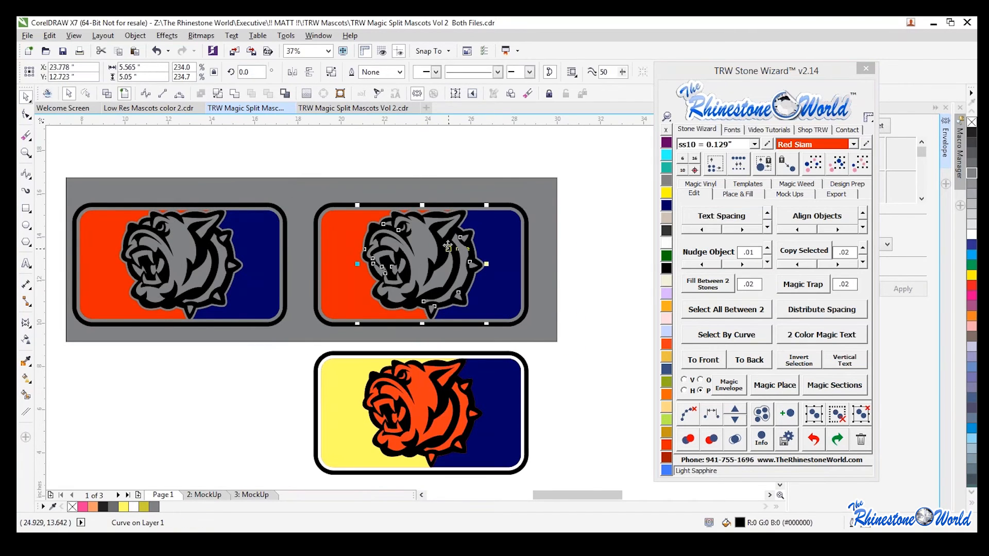
left_click(666, 242)
left_click(544, 287)
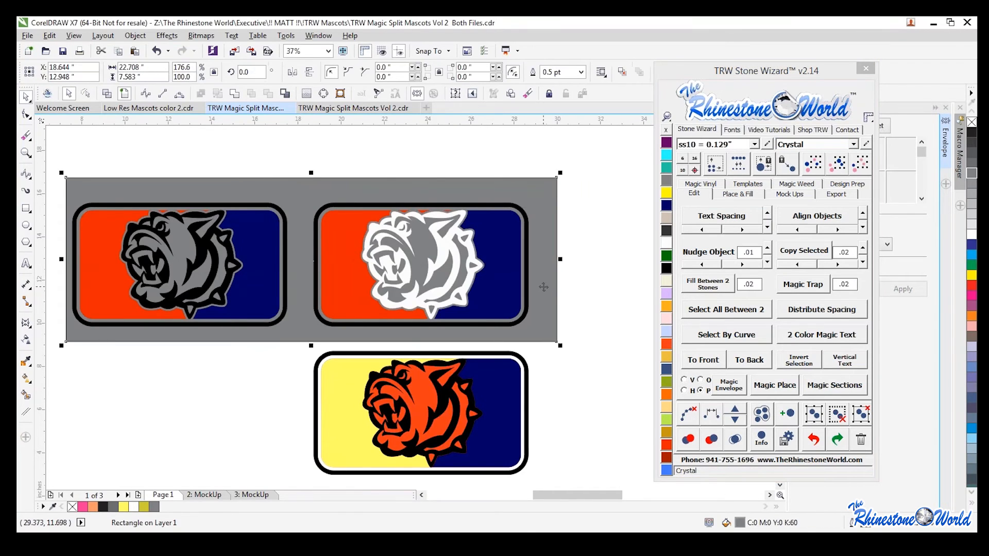
left_click(528, 291)
left_click(667, 243)
left_click(593, 253)
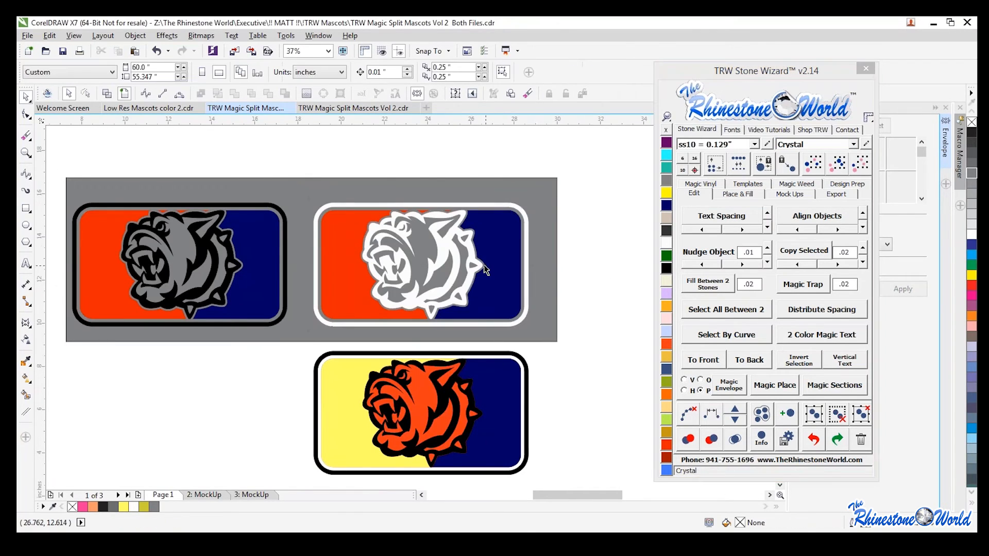
Step: Recolor the bulldog head of the badge with the white outer border red
left_click(471, 258)
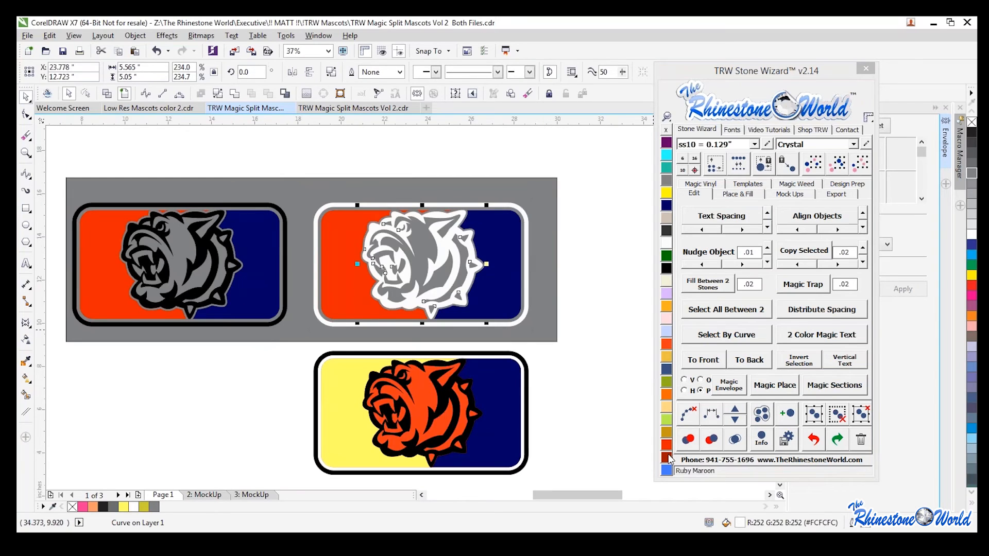
left_click(971, 286)
key("Escape")
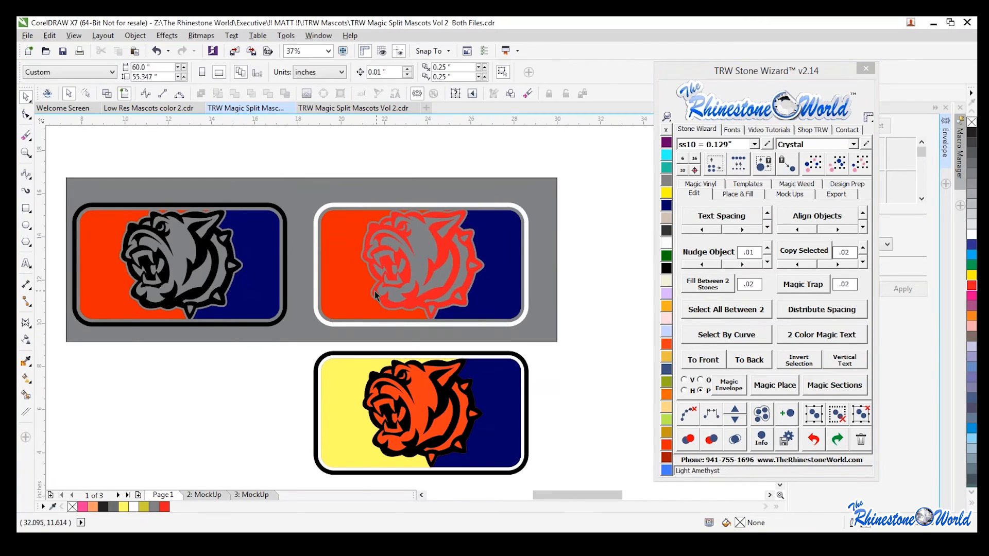
Step: Fill the Red Siam background half of the white-bordered badge with white and its navy half with red
left_click(346, 297)
left_click(971, 237)
left_click(498, 289)
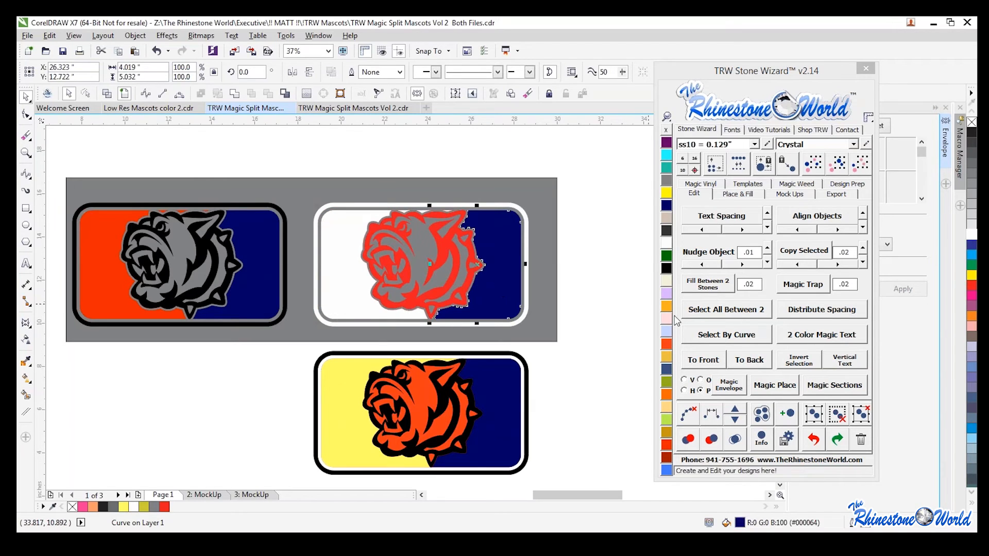
left_click(971, 287)
Step: Recolor the gray rectangle behind the two badges with Jet Black
left_click(548, 292)
left_click(666, 268)
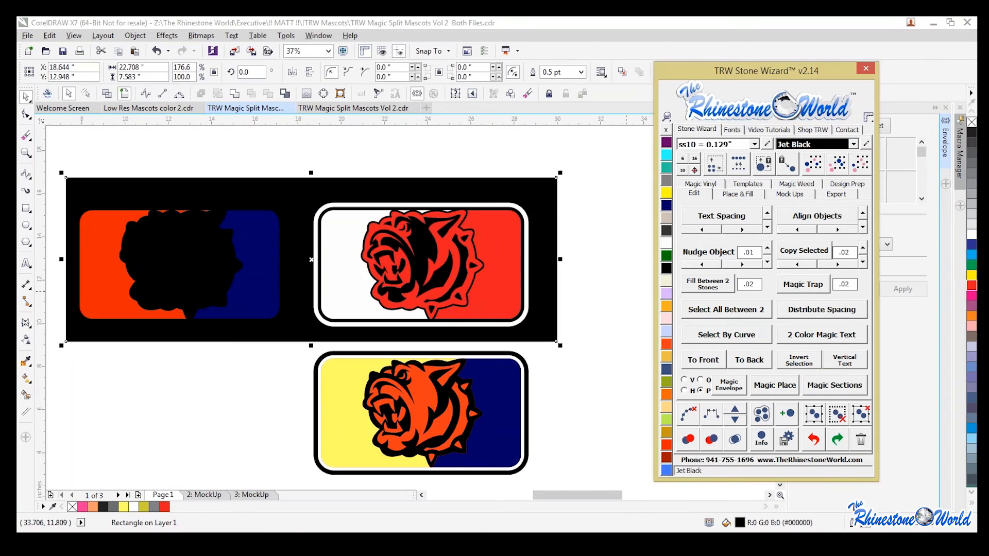
left_click(611, 299)
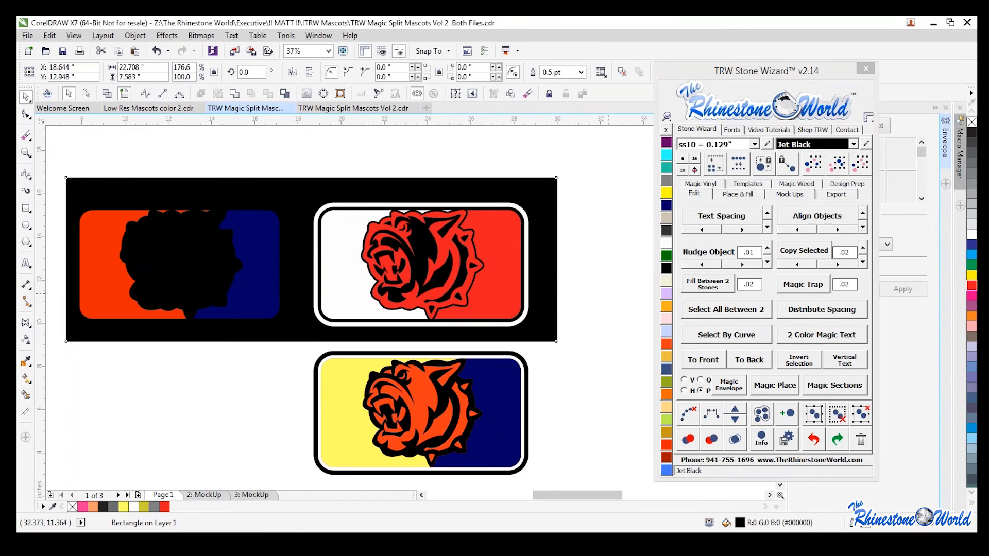
Step: Recolor the bulldog head of the white-bordered badge with Crystal
left_click(443, 255)
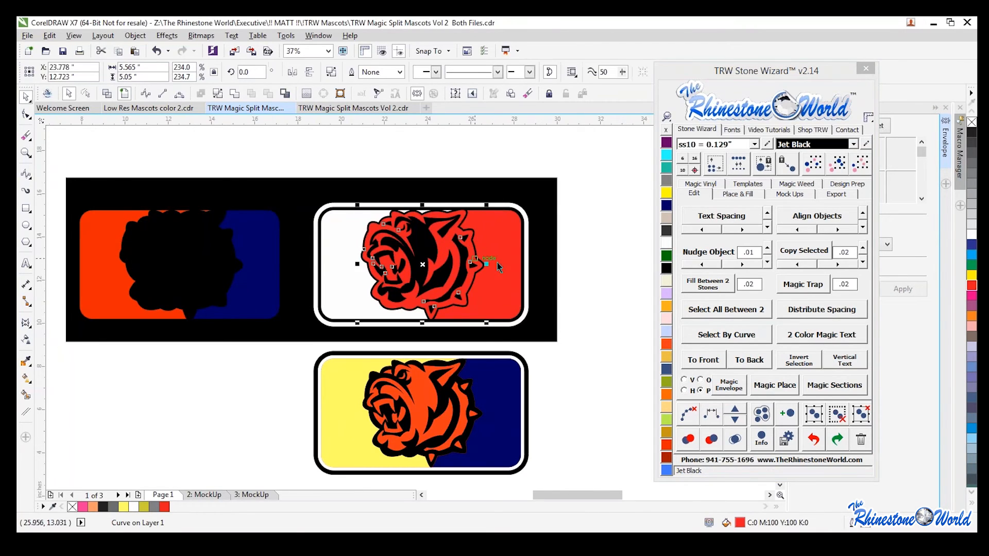
left_click(666, 281)
left_click(585, 305)
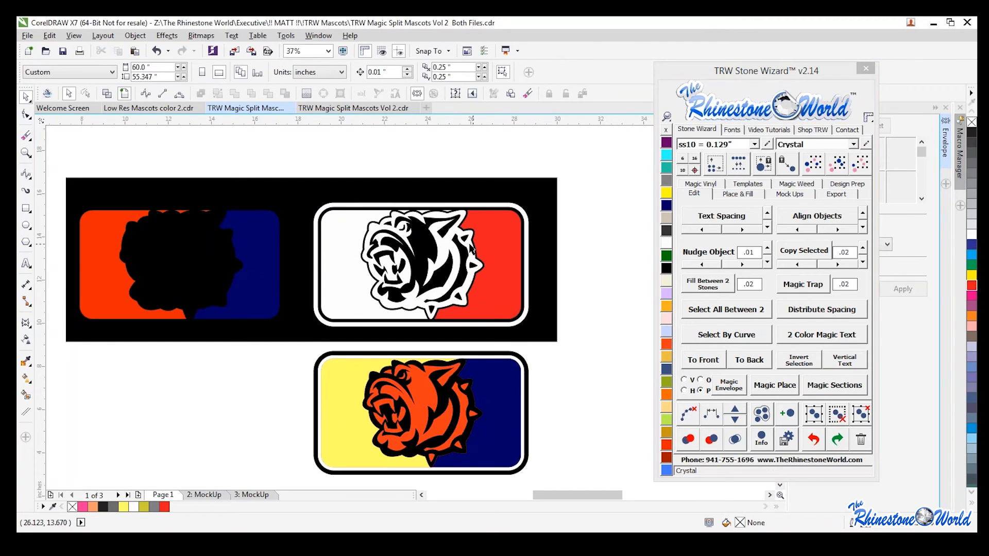
Step: Recolor the bulldog head of the white-bordered badge light gray (30% black)
left_click(453, 243)
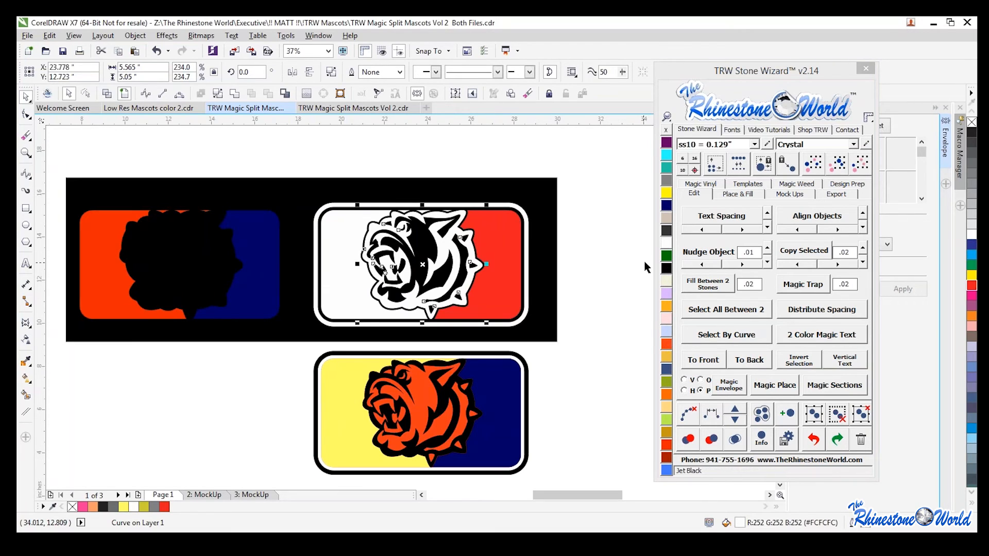
left_click(973, 207)
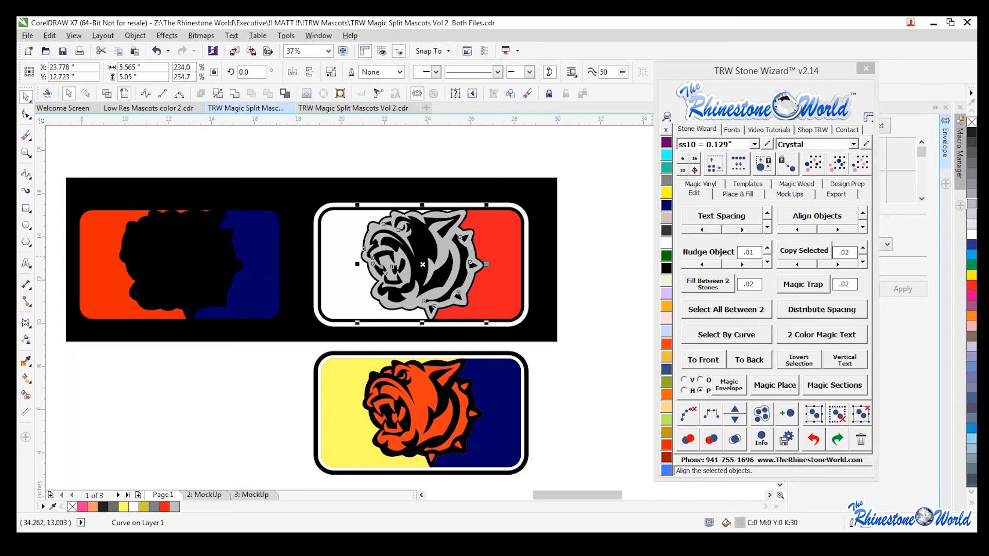
key("Escape")
scroll(404, 255, "up", 2)
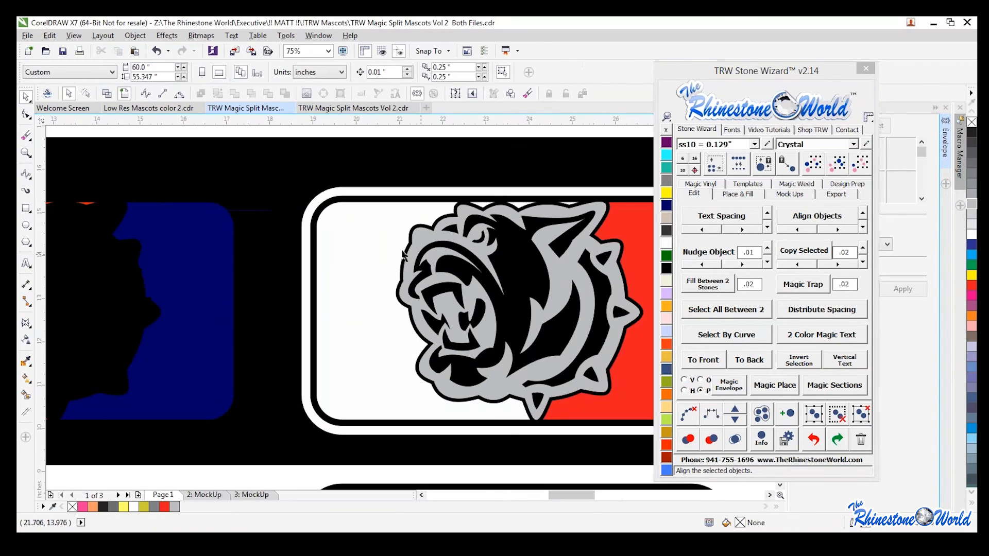
scroll(445, 255, "down", 2)
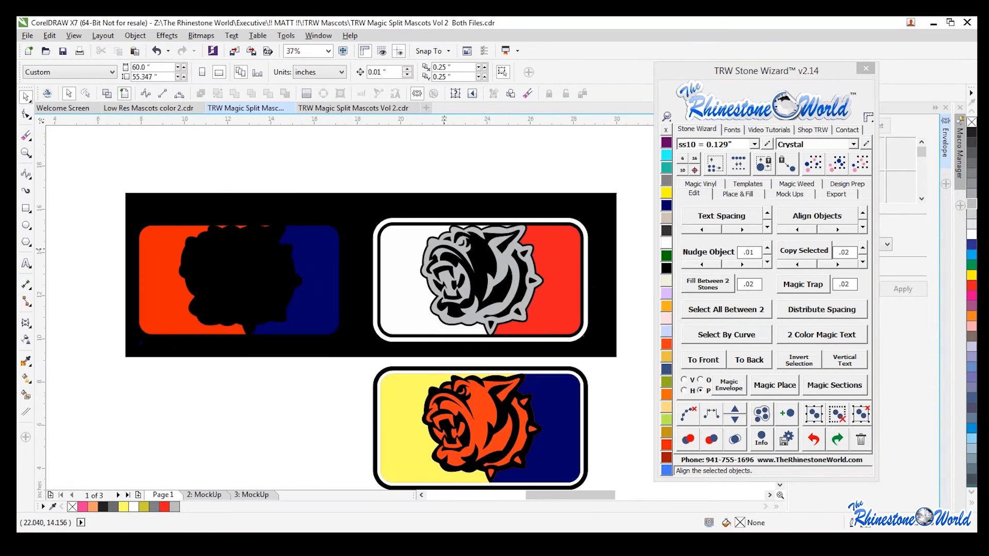
scroll(444, 257, "down", 1)
scroll(444, 260, "up", 1)
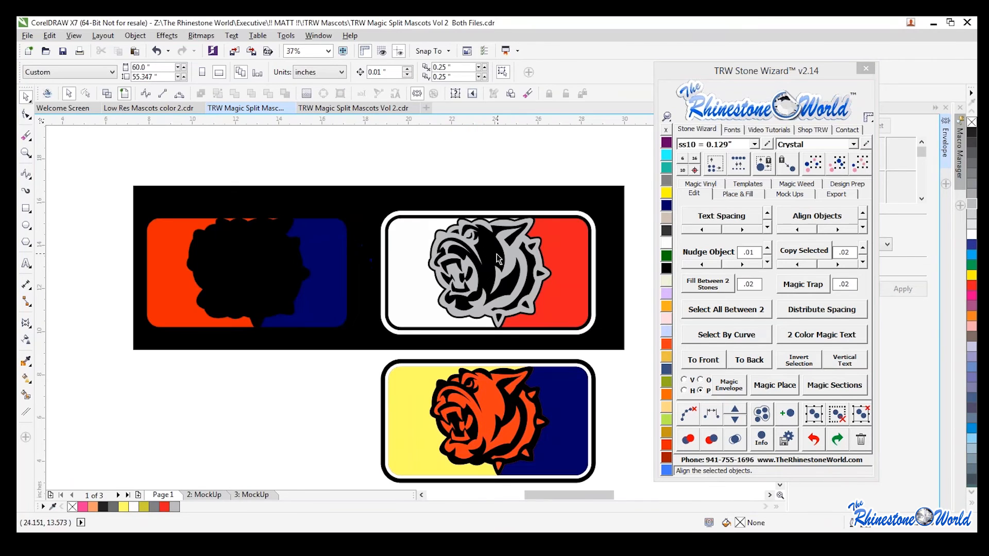
Step: Recolor the original badge's blacked-out bulldog head gray and its outer border white
left_click(225, 300)
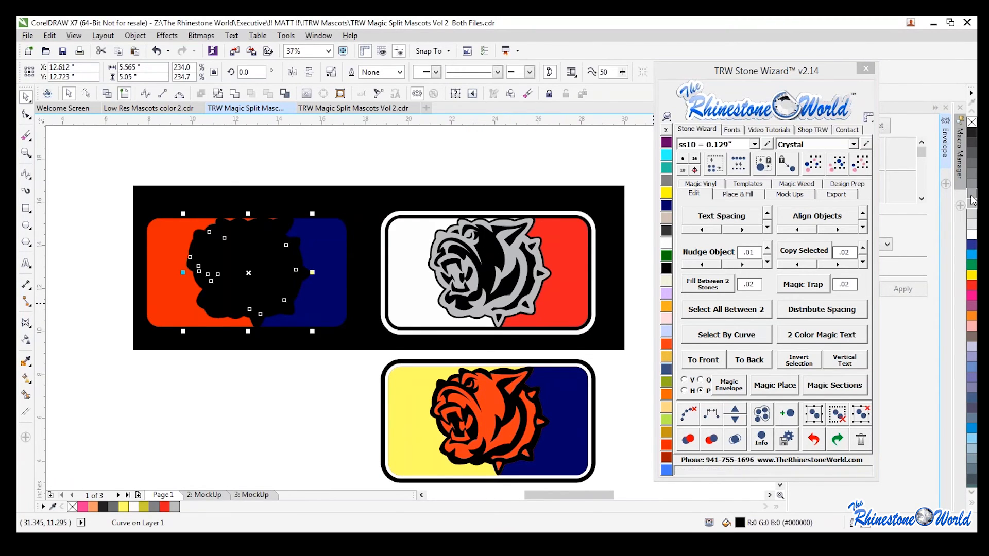
left_click(971, 121)
left_click(289, 392)
scroll(284, 335, "down", 1)
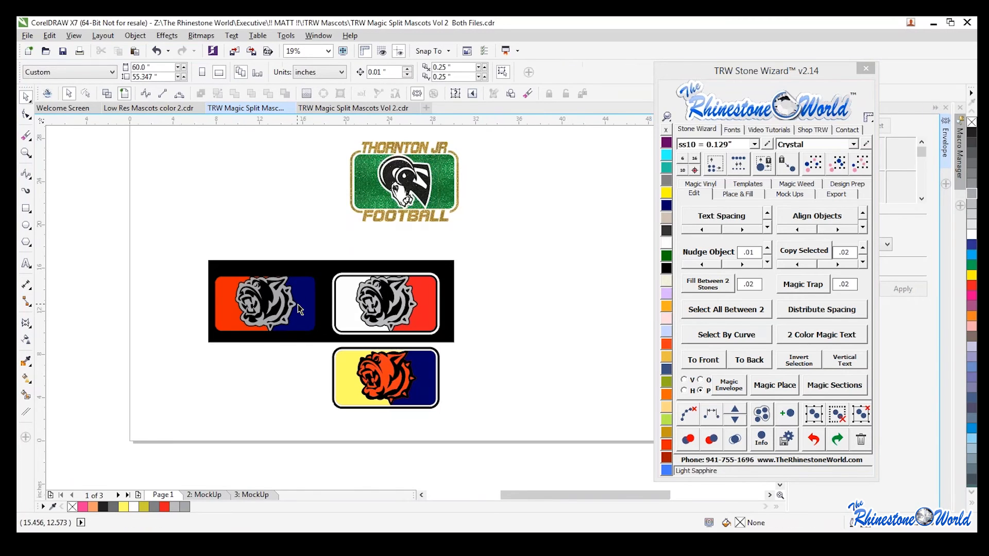
left_click(304, 276)
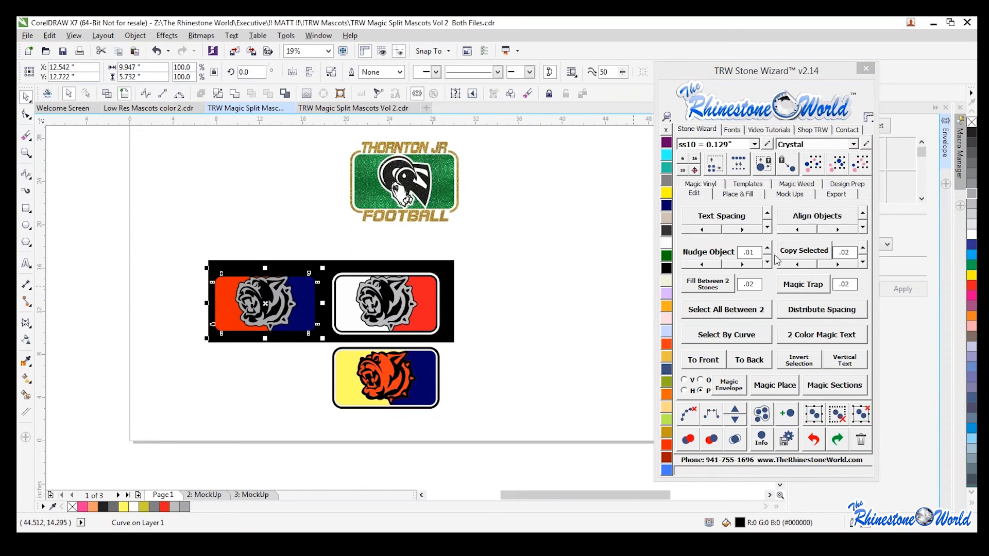
left_click(971, 235)
left_click(284, 299, "shift")
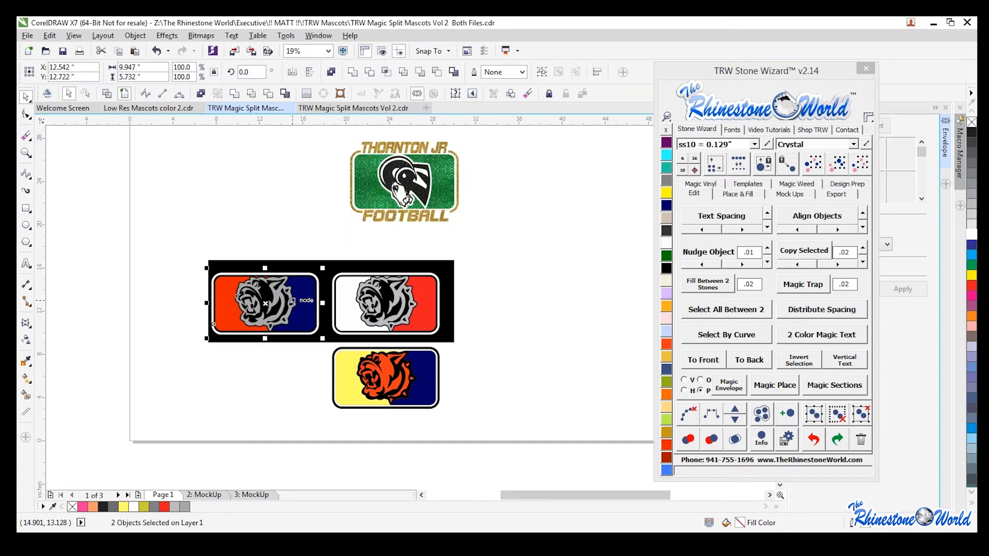
Step: Recolor the original badge's bulldog head white and move the whole badge off the black rectangle onto the blank area beside it
left_click(286, 304)
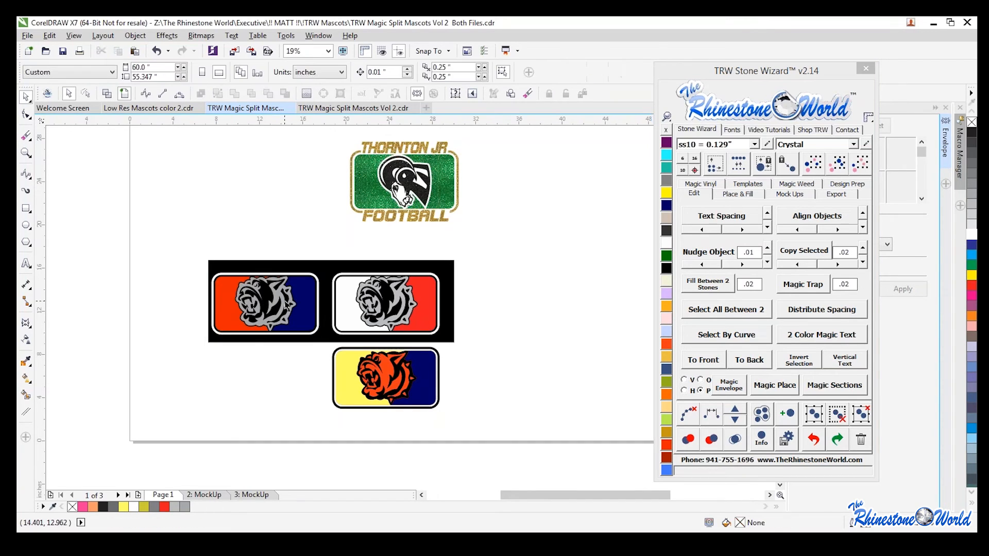
left_click(972, 235)
left_click_drag(205, 257, 579, 306)
scroll(466, 370, "down", 2)
scroll(540, 354, "up", 2)
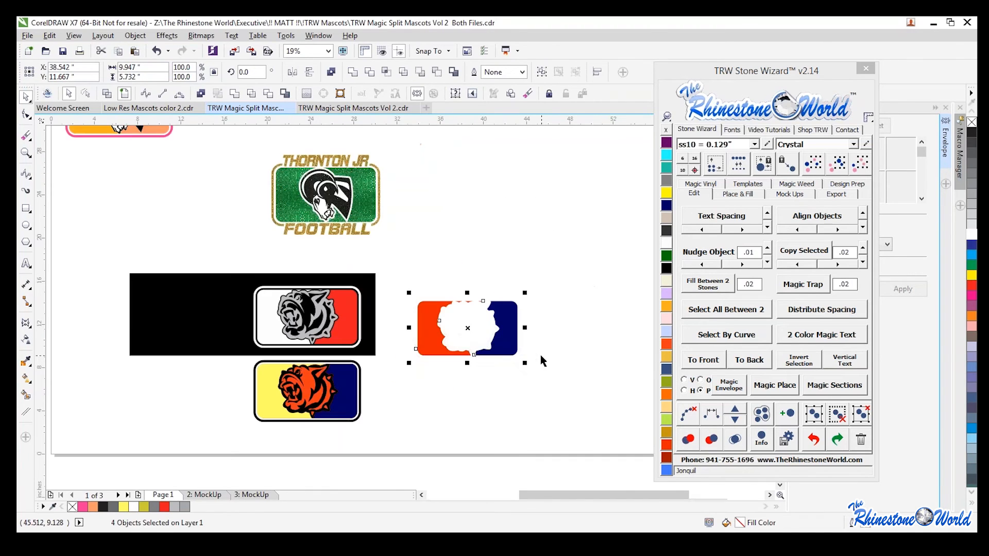
scroll(531, 381, "up", 2)
key("Escape")
Step: Fill the moved badge's navy half with red and scale the whole badge down to about 6.89 x 3.97 inches
left_click(488, 306)
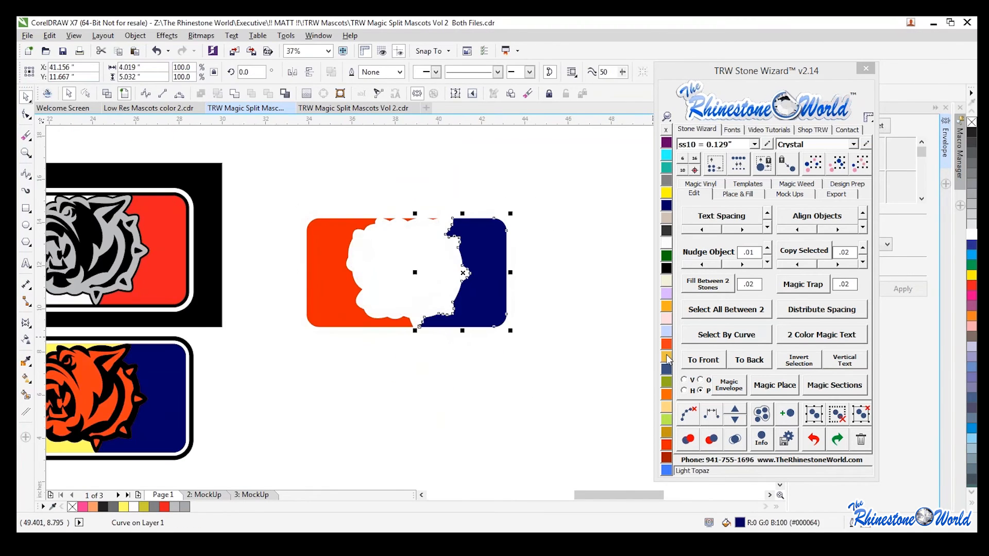
left_click(970, 286)
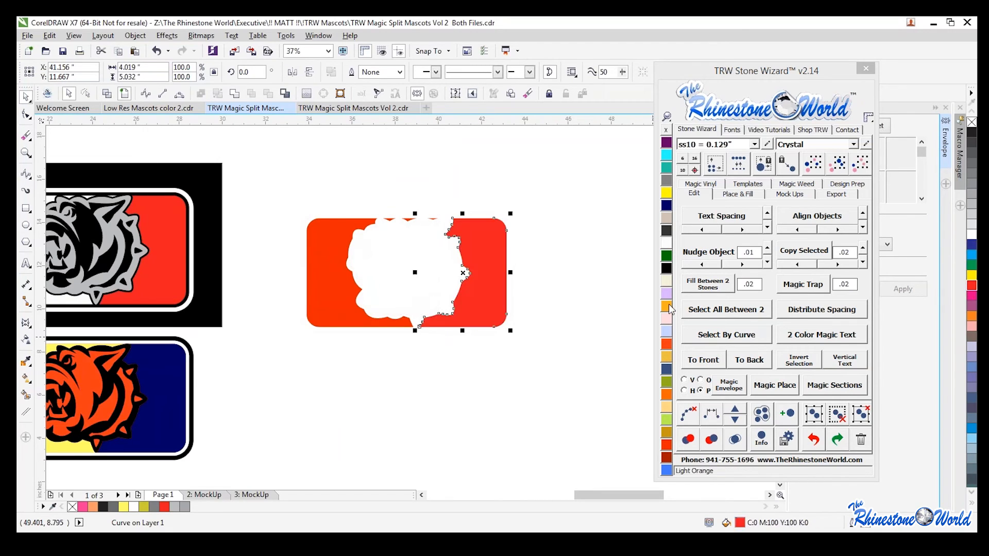
left_click_drag(557, 167, 360, 303)
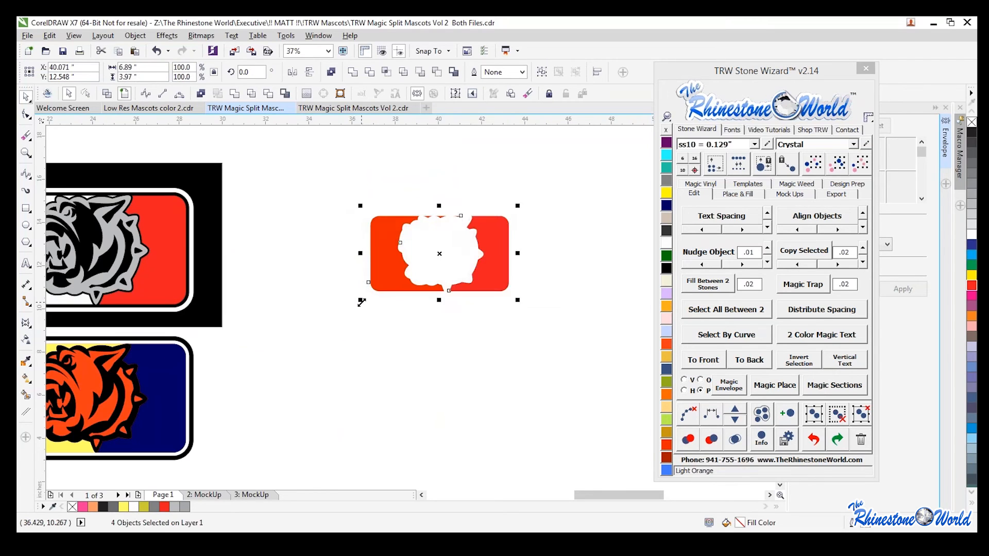
Step: Create an accessories product mockup of the scaled badge on the vehicle window and examine the decal on the glass
left_click(789, 194)
left_click(781, 332)
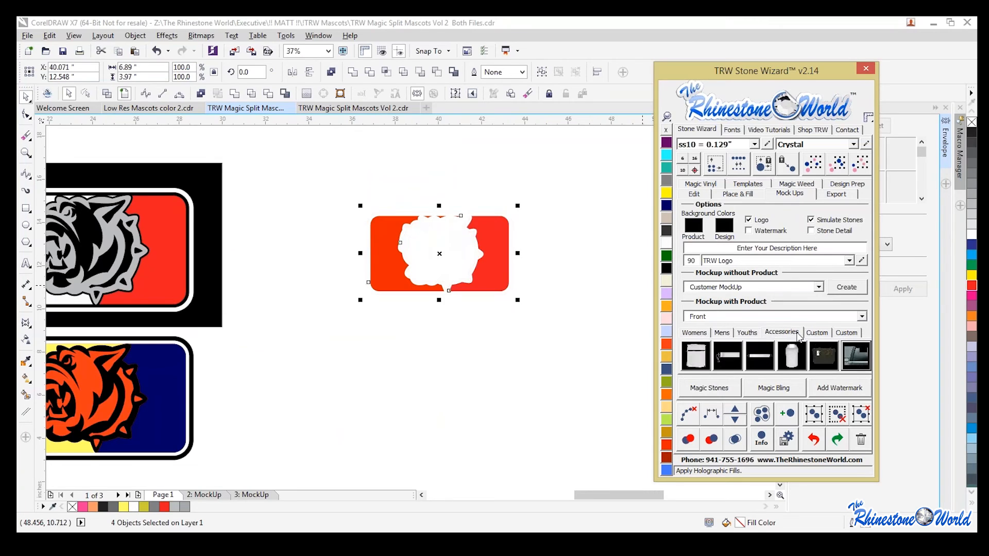
left_click(846, 358)
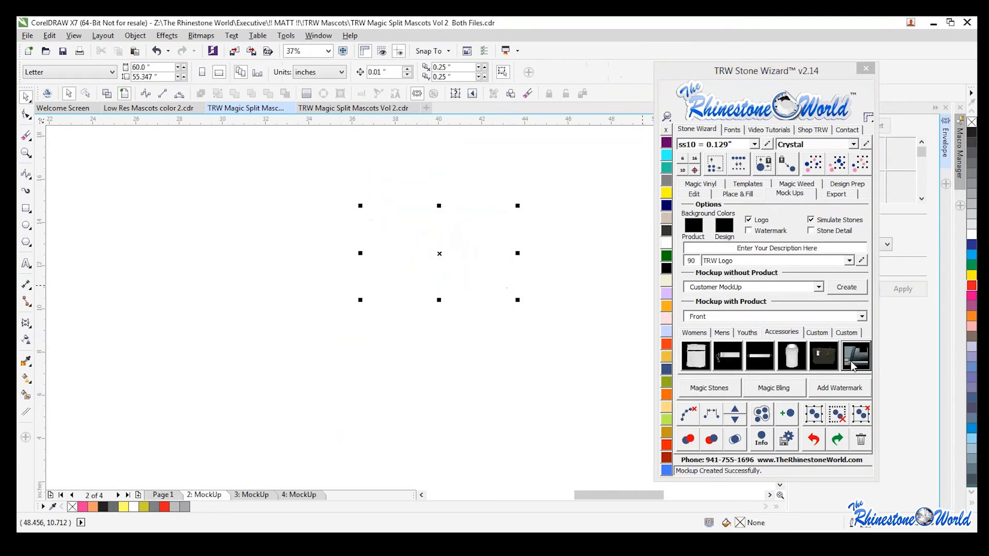
scroll(508, 309, "up", 4)
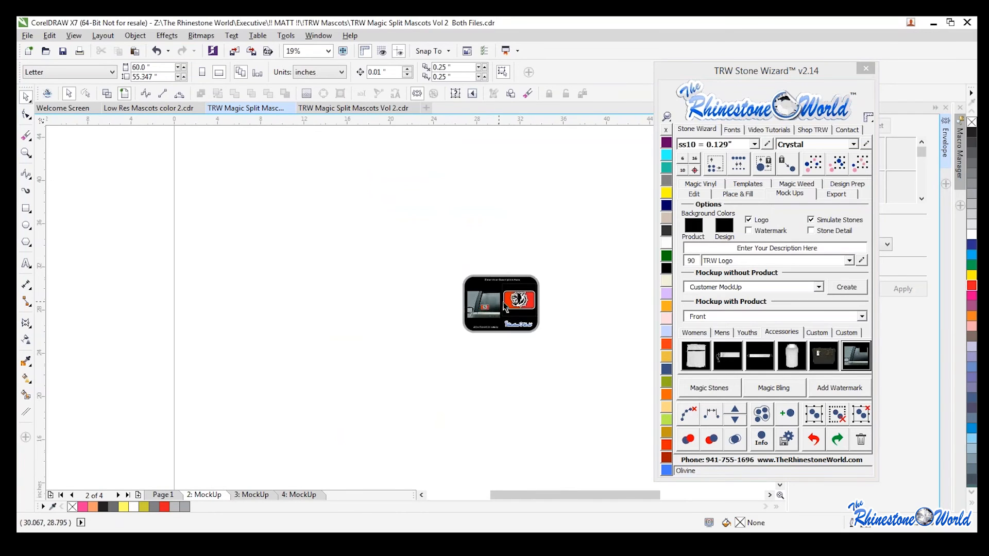
scroll(381, 316, "up", 5)
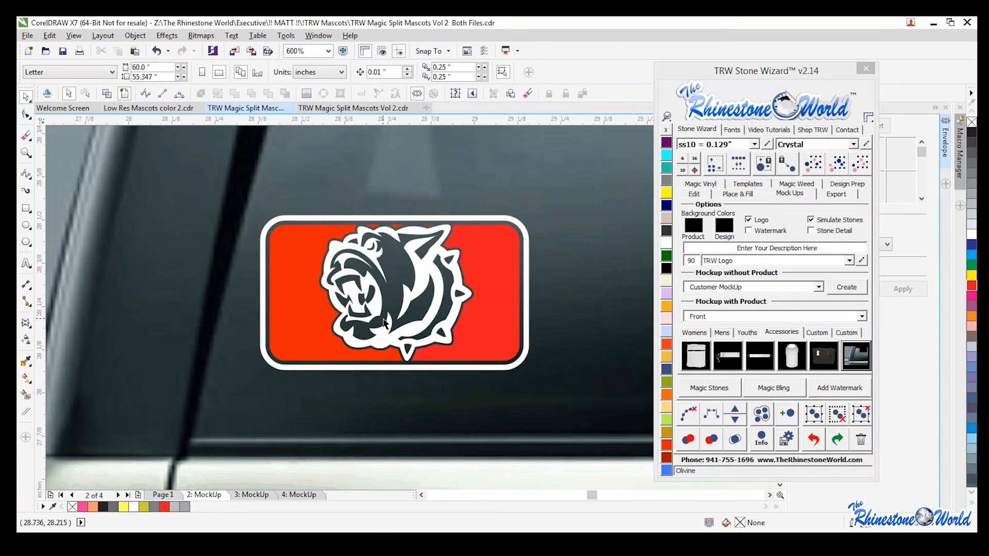
scroll(383, 323, "down", 1)
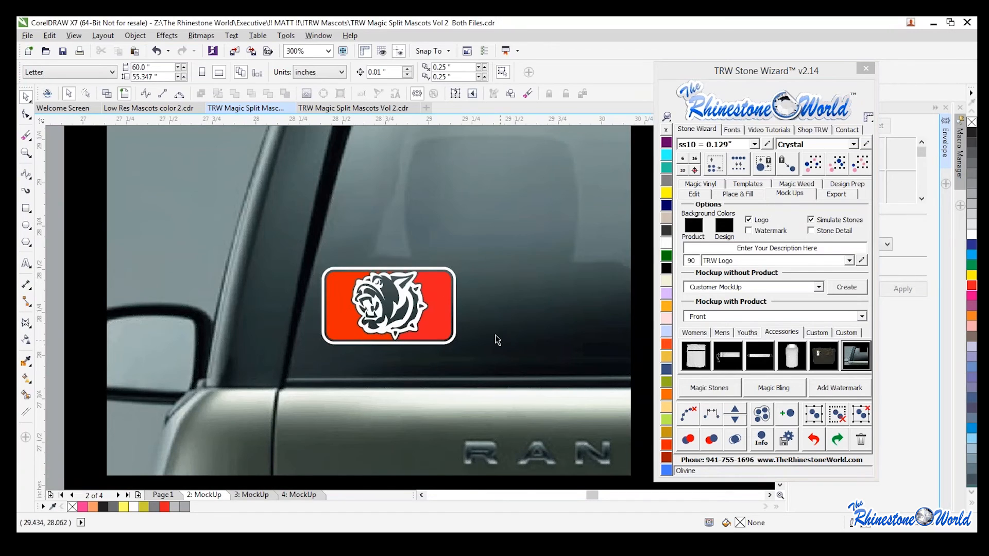
scroll(491, 332, "down", 1)
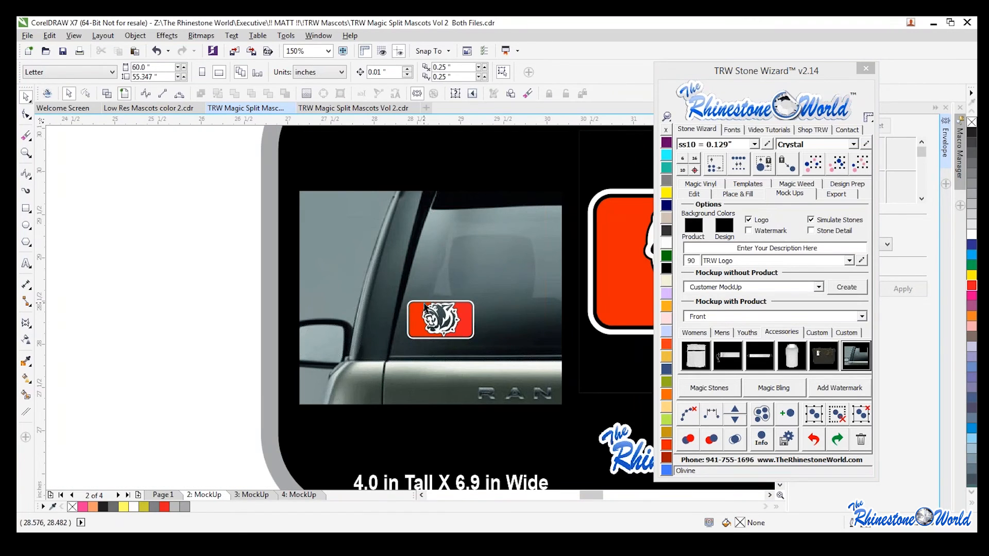
scroll(455, 324, "down", 1)
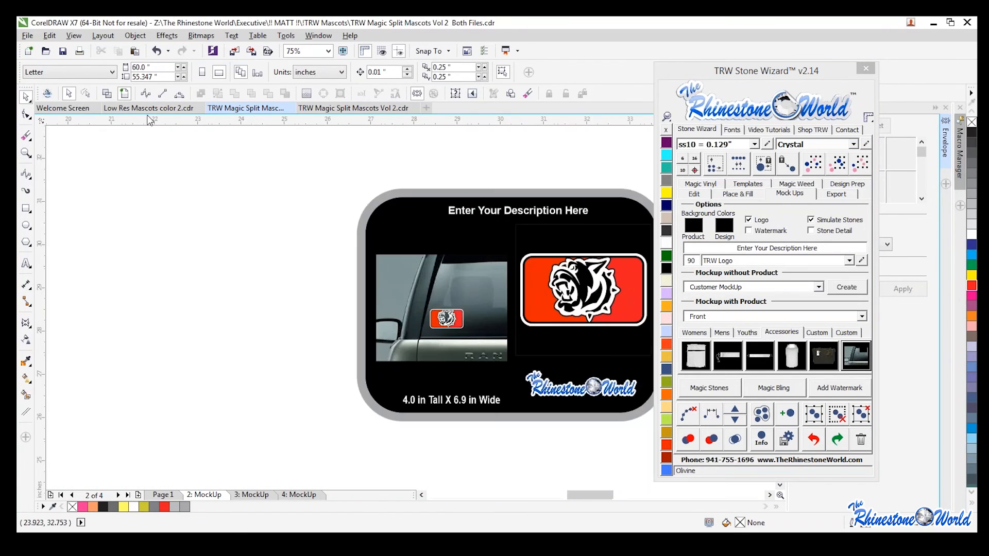
Step: Look over the badge layouts in TRW Magic Split Mascots Vol 2.cdr and return to Page 1 of the Both Files document
left_click(322, 109)
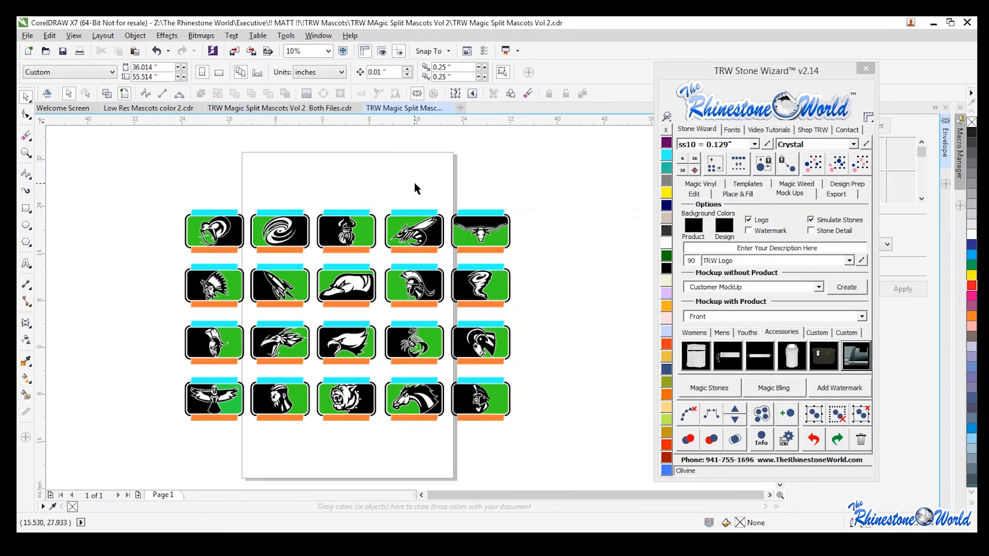
left_click(230, 109)
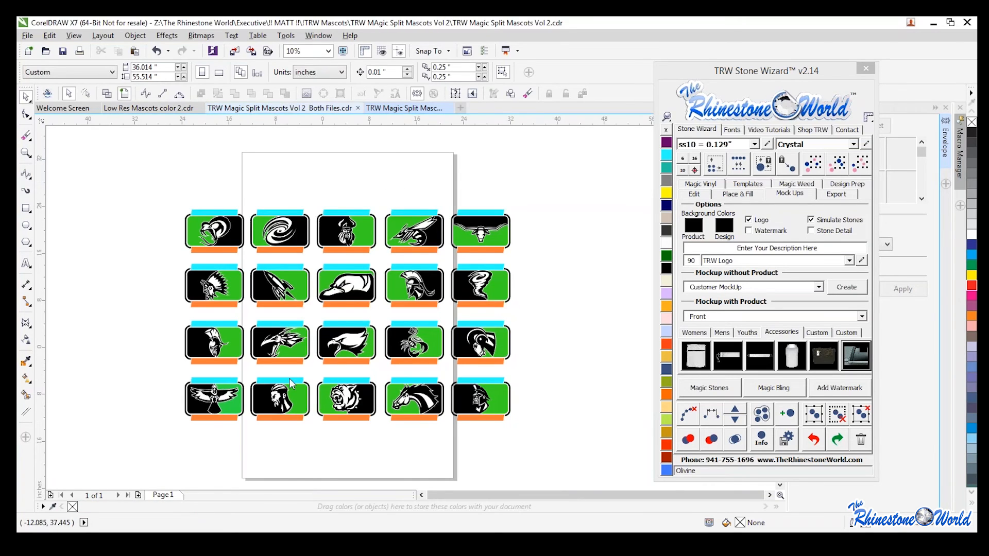
left_click(164, 495)
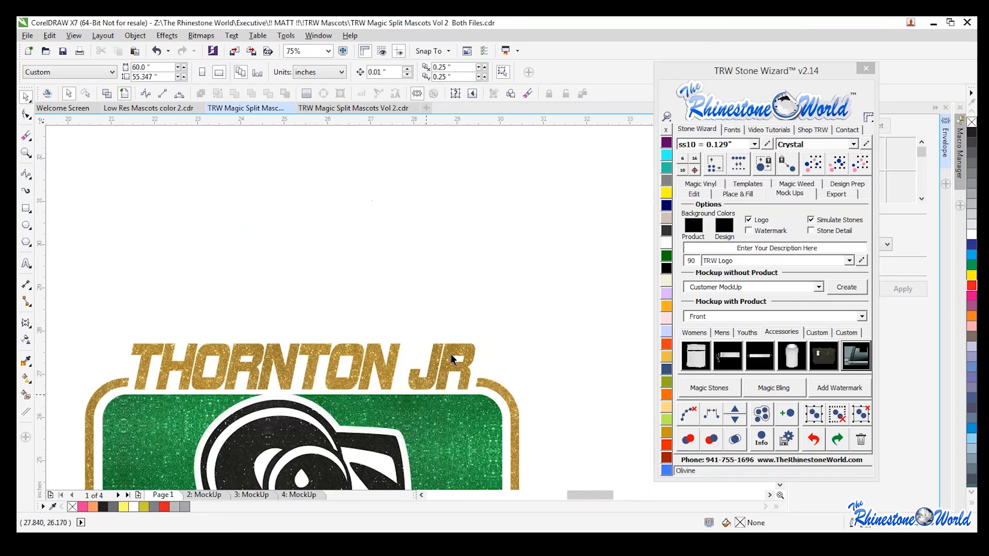
Step: Delete the black background rectangle and recolor the white-and-red badge's outer border with Jet Black
scroll(493, 287, "down", 3)
scroll(481, 435, "up", 2)
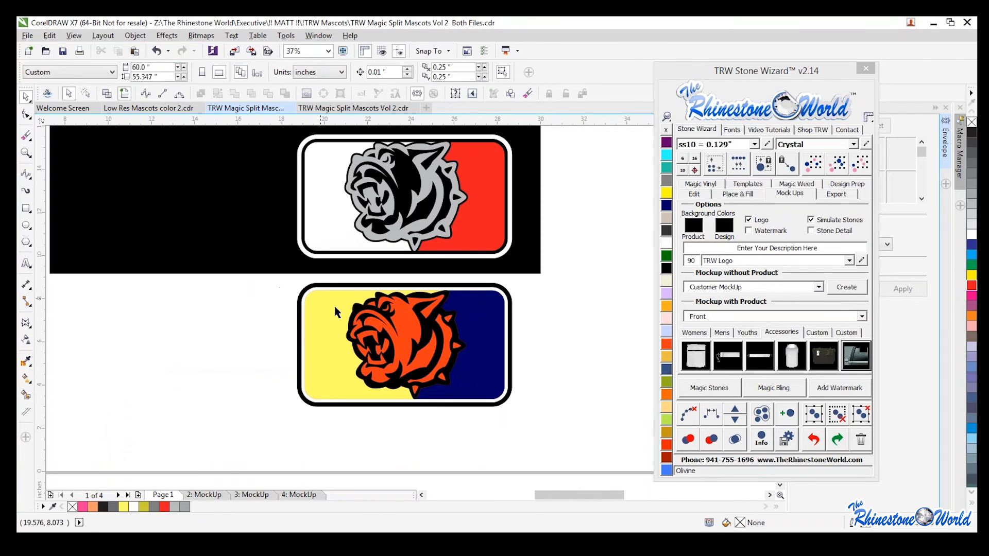
left_click(516, 260)
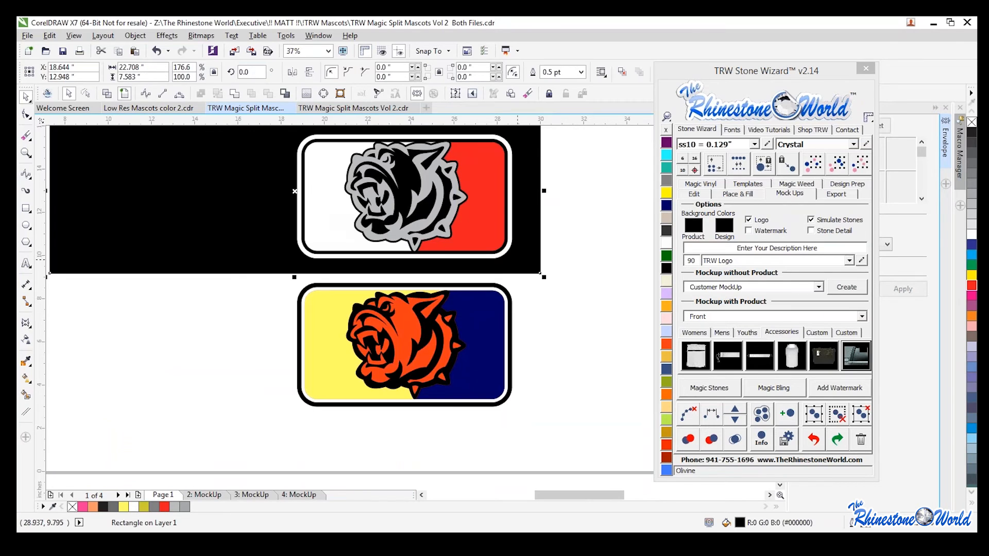
key("Delete")
left_click(504, 253)
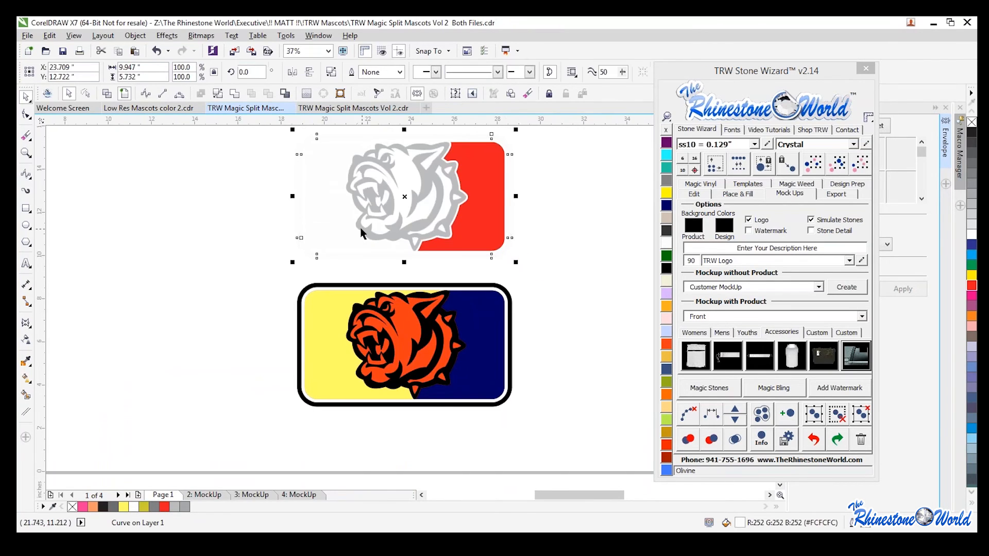
left_click(667, 267)
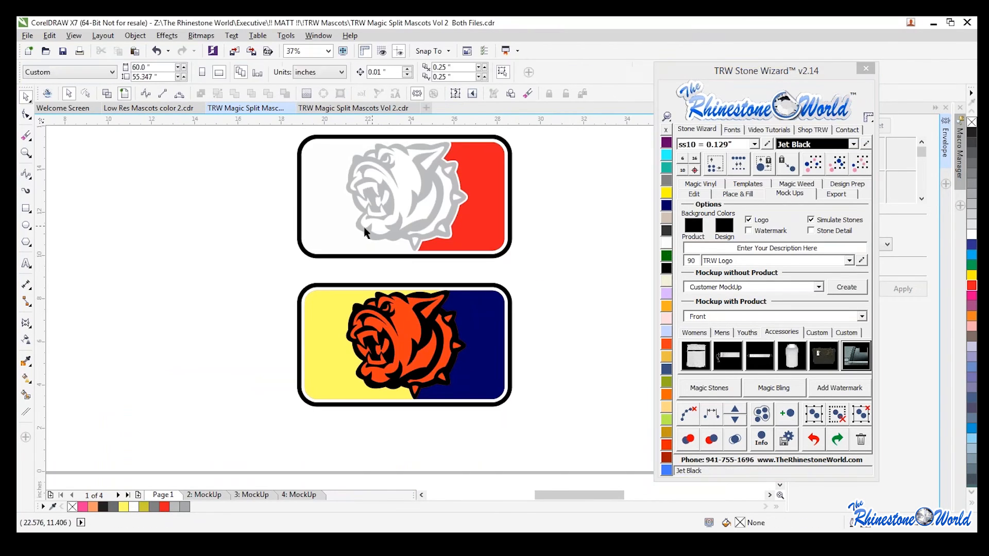
Step: Recolor the white background half and the gray bulldog head of the upper badge with Jet Black
left_click(347, 230)
left_click(666, 268)
left_click(448, 218)
left_click(666, 267)
left_click(517, 269)
scroll(518, 269, "down", 1)
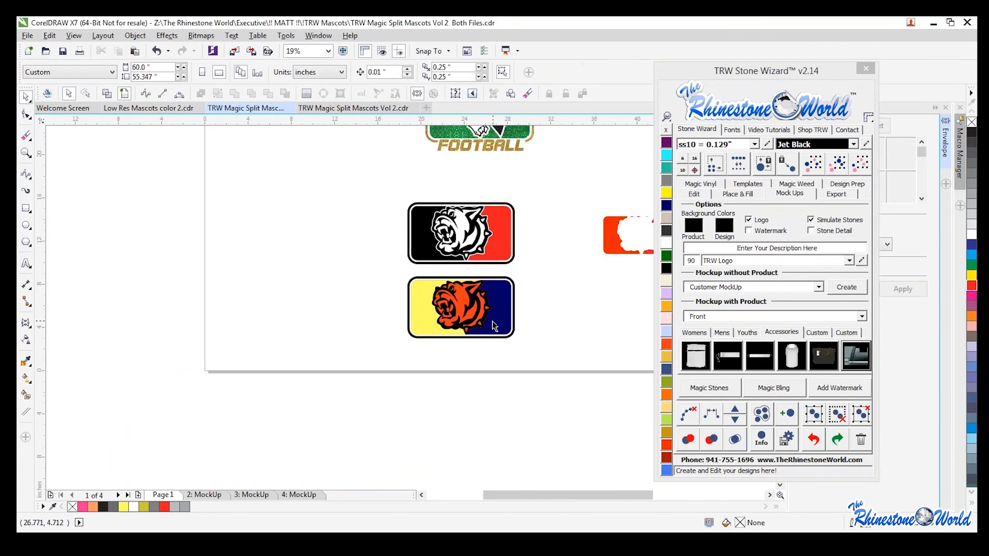
Step: Delete the orange bulldog face fill from the yellow-and-navy badge
scroll(493, 325, "up", 1)
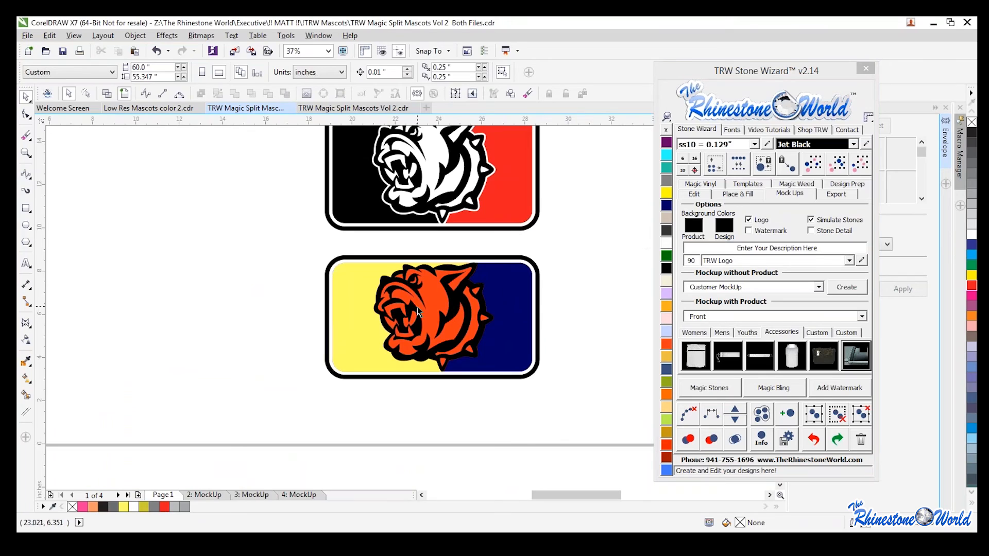
left_click(366, 330)
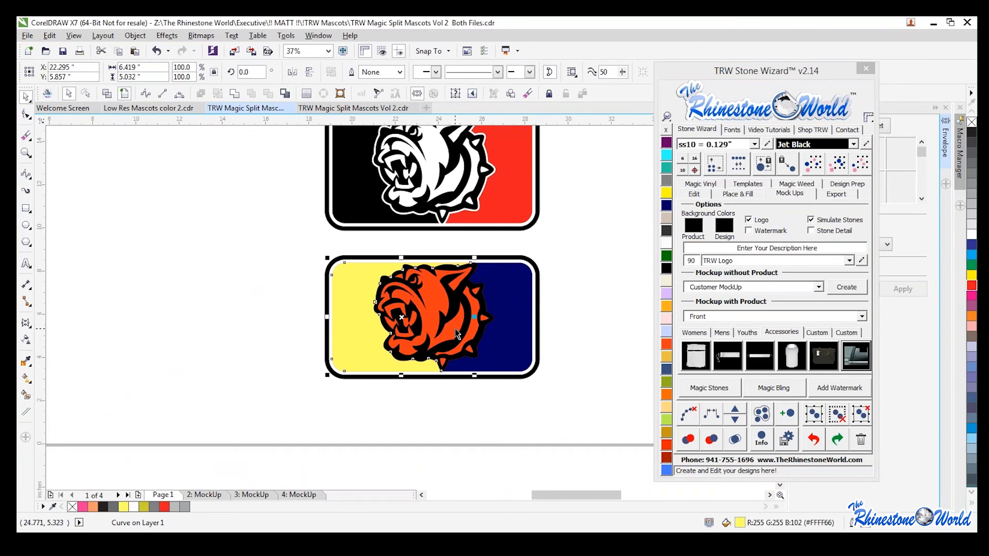
left_click_drag(456, 334, 448, 394)
key("Delete")
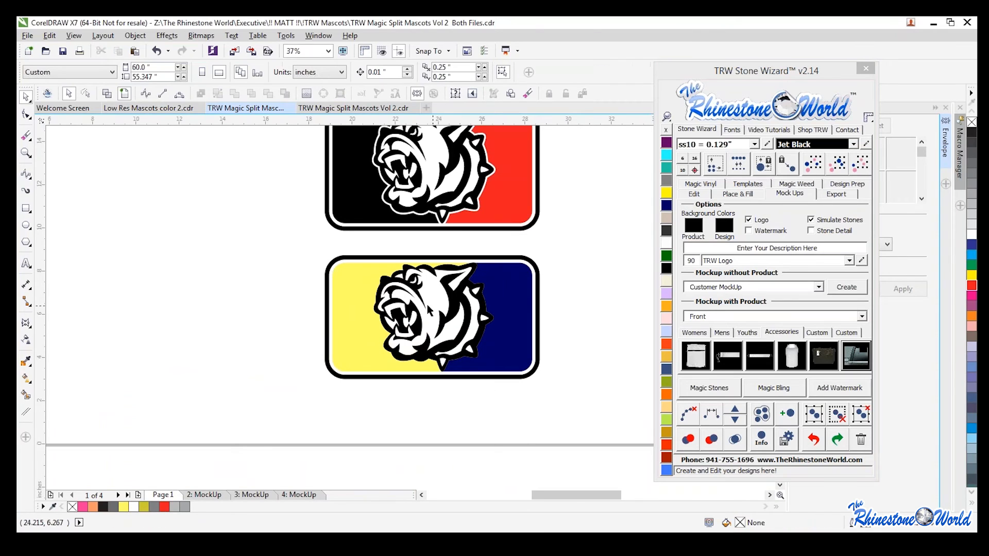
Step: Create a boundary outline around the bulldog head in the yellow-and-navy badge
left_click(502, 327)
left_click(364, 352)
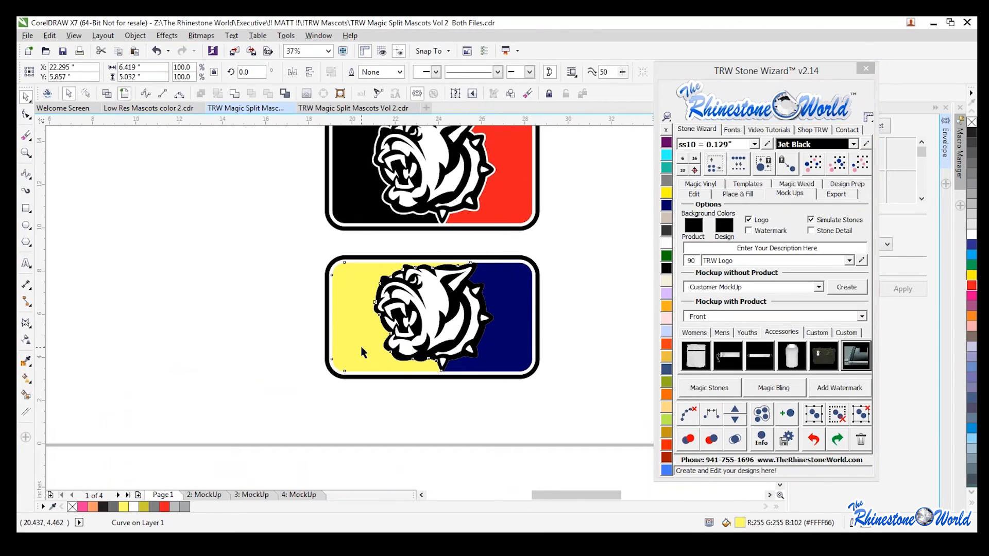
left_click(439, 345)
scroll(458, 345, "up", 1)
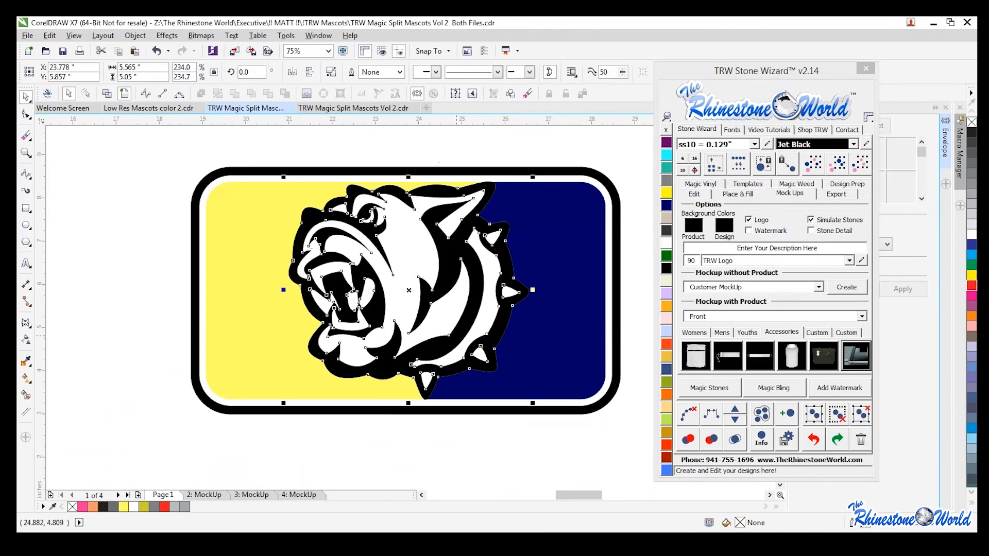
left_click(287, 95)
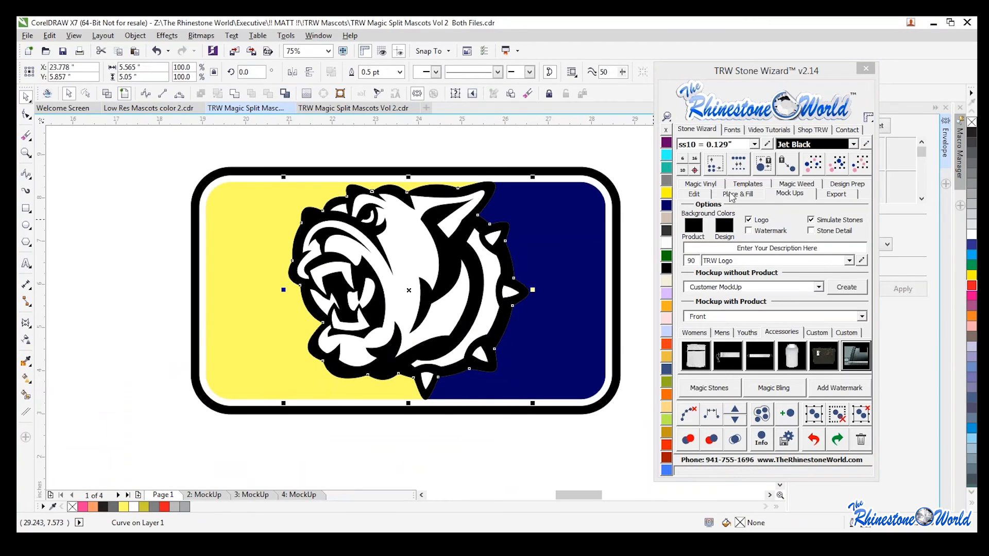
Step: Offset the bulldog outline outside with 1 island at 0.08 contour spacing and cut it out of the yellow background half
left_click(731, 194)
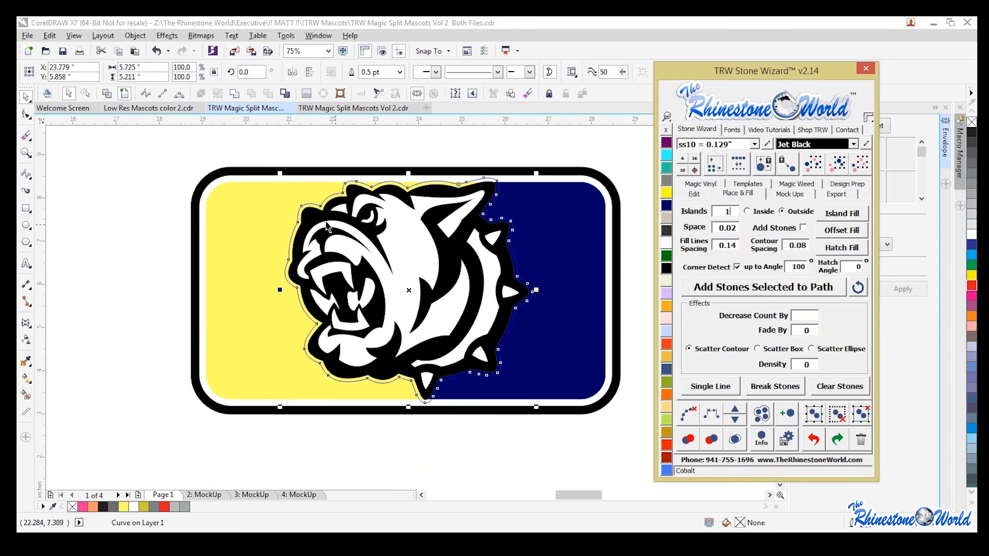
left_click(250, 243, "shift")
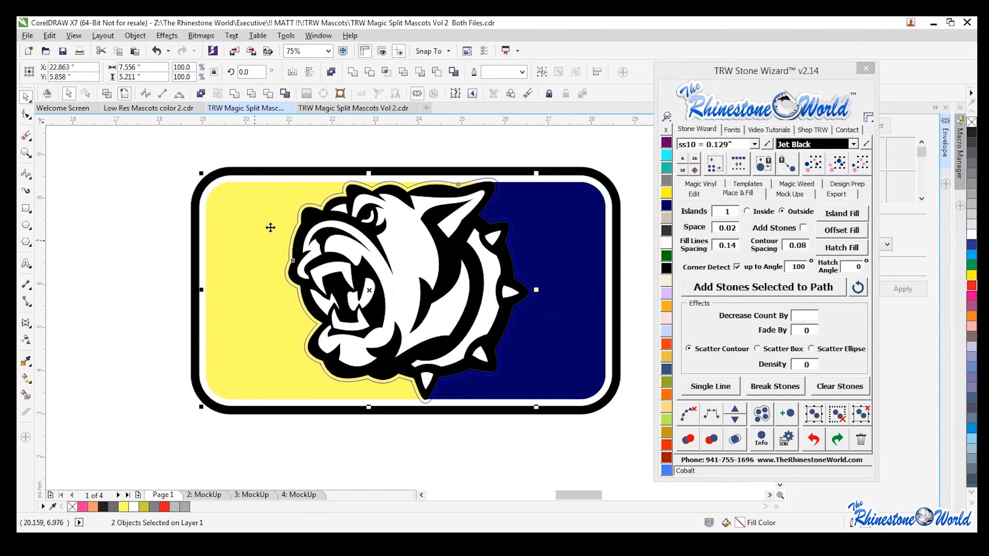
left_click(427, 75)
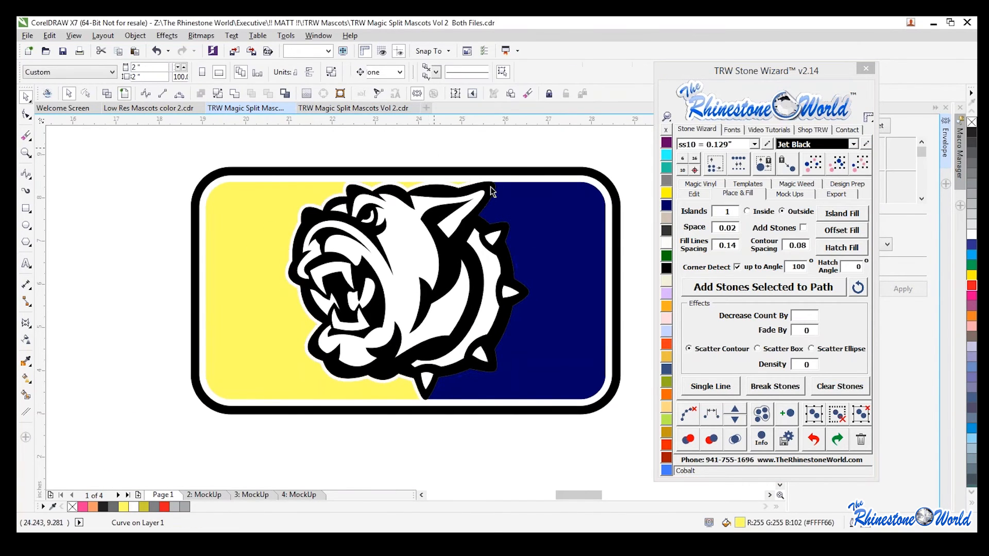
Step: Recolor the lower badge's navy half with Jet Black and its yellow half with red
left_click(550, 278)
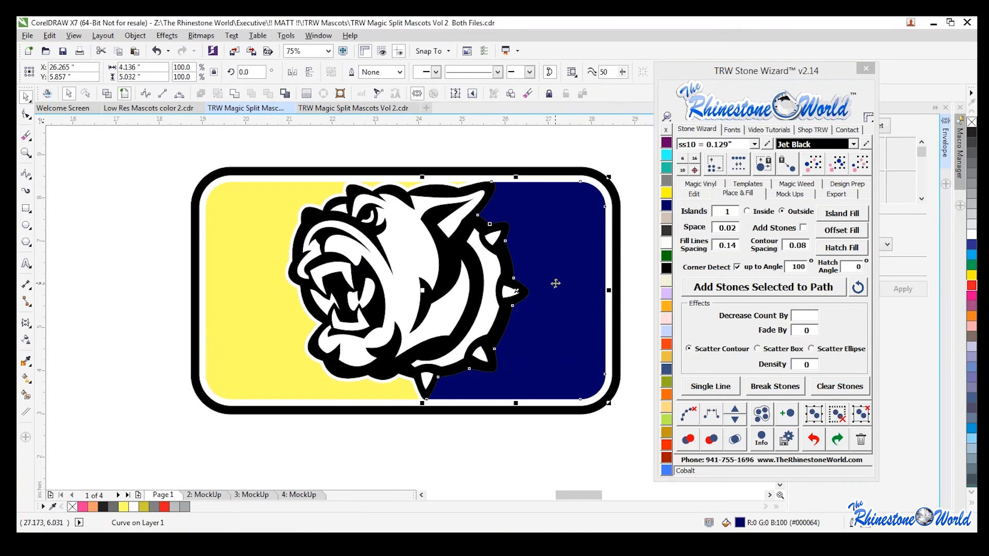
left_click(665, 269)
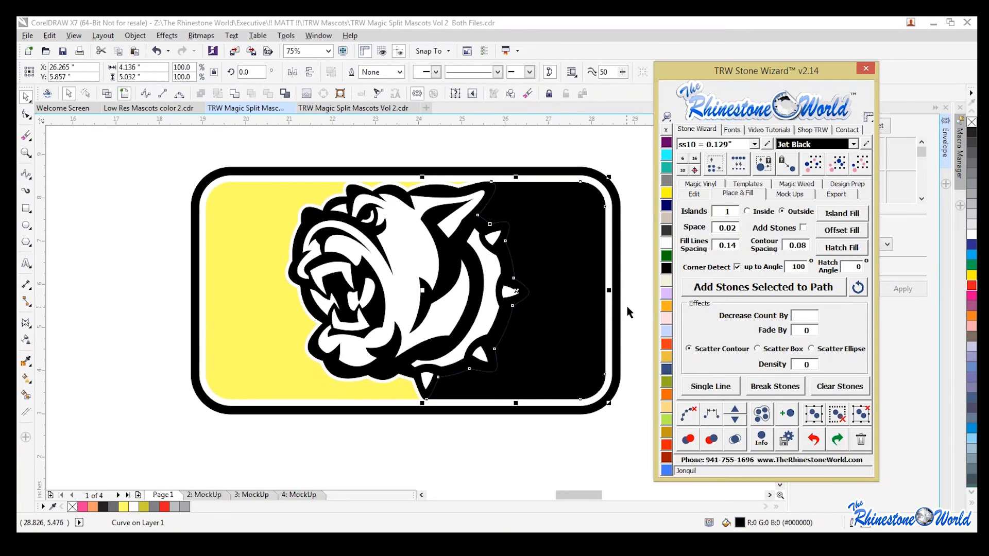
scroll(431, 288, "down", 2)
left_click(346, 313)
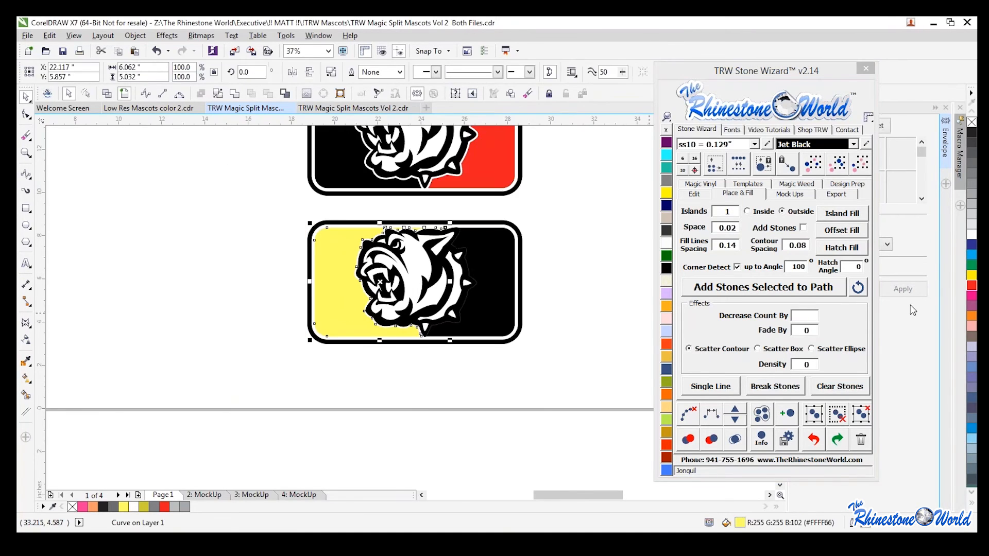
left_click(971, 286)
key("Escape")
scroll(458, 285, "up", 2)
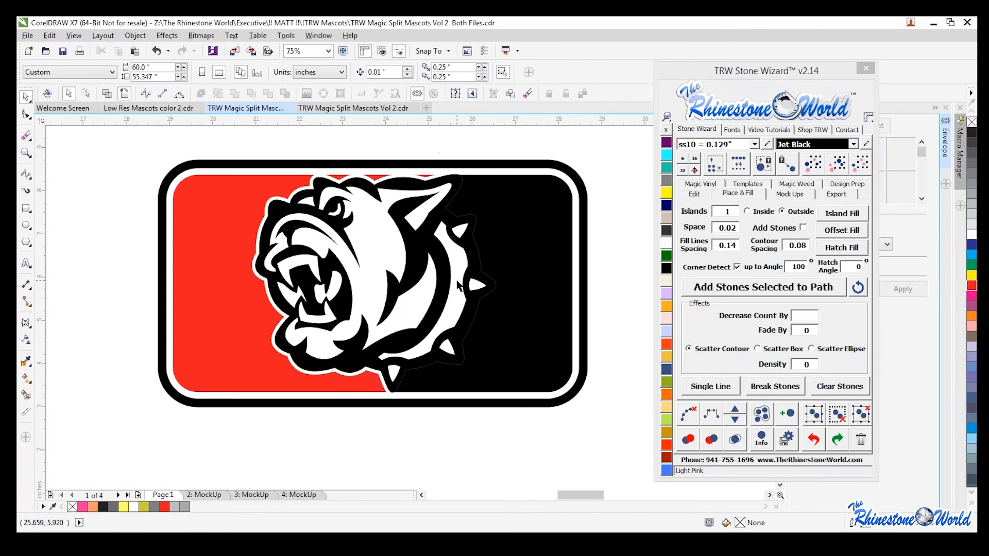
Step: Inspect the thin outline around the bulldog's spiked collar on the lower badge's black half
scroll(496, 287, "up", 2)
left_click(481, 284)
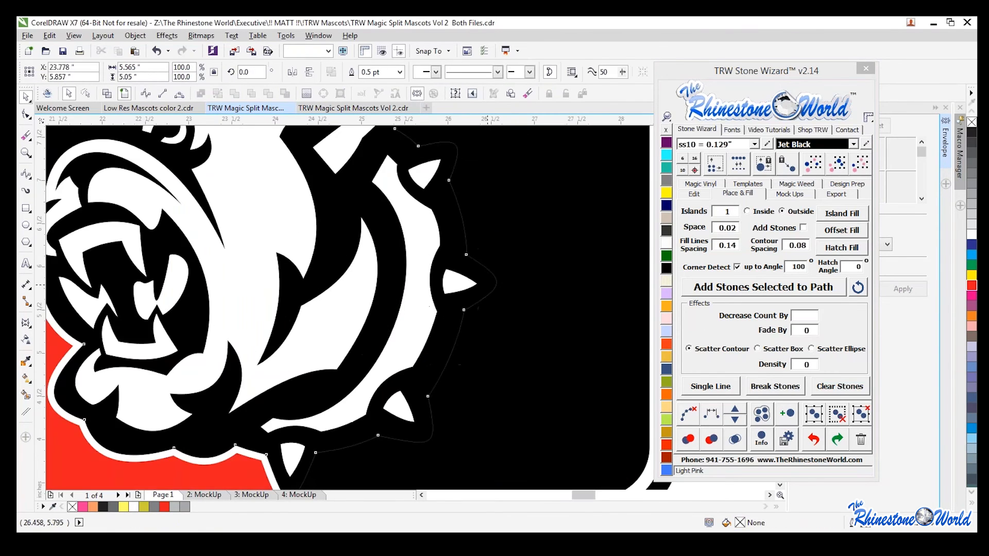
scroll(481, 283, "down", 2)
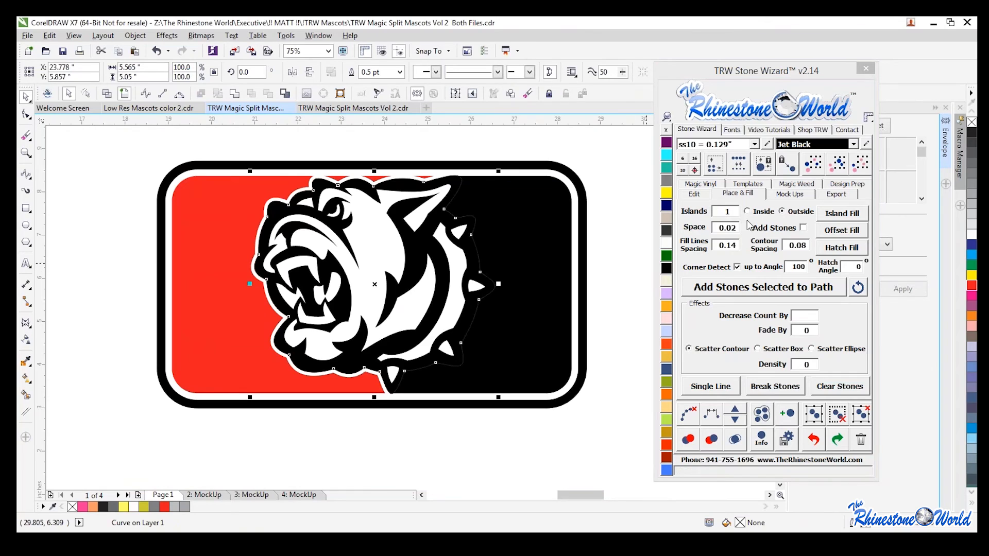
scroll(480, 307, "up", 2)
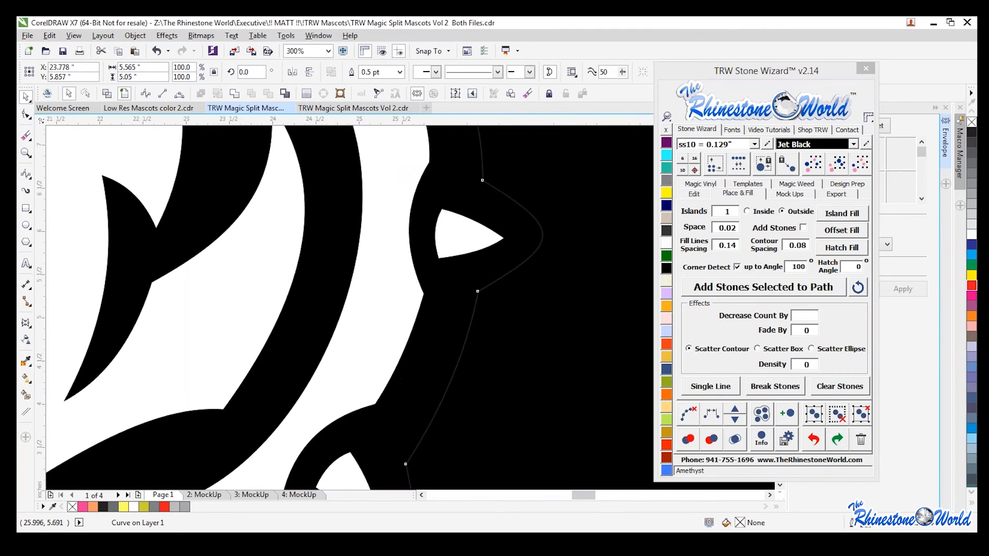
scroll(517, 288, "down", 2)
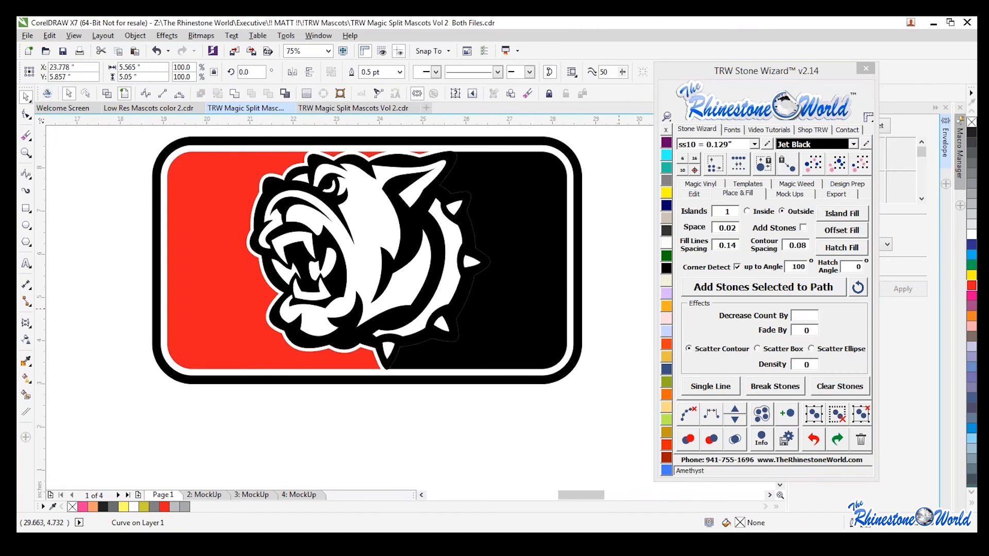
key("Escape")
scroll(477, 295, "up", 1)
Step: Try to make an outside island contour of the bulldog outline at 0.001 spacing and merge it with the black half
left_click(447, 306)
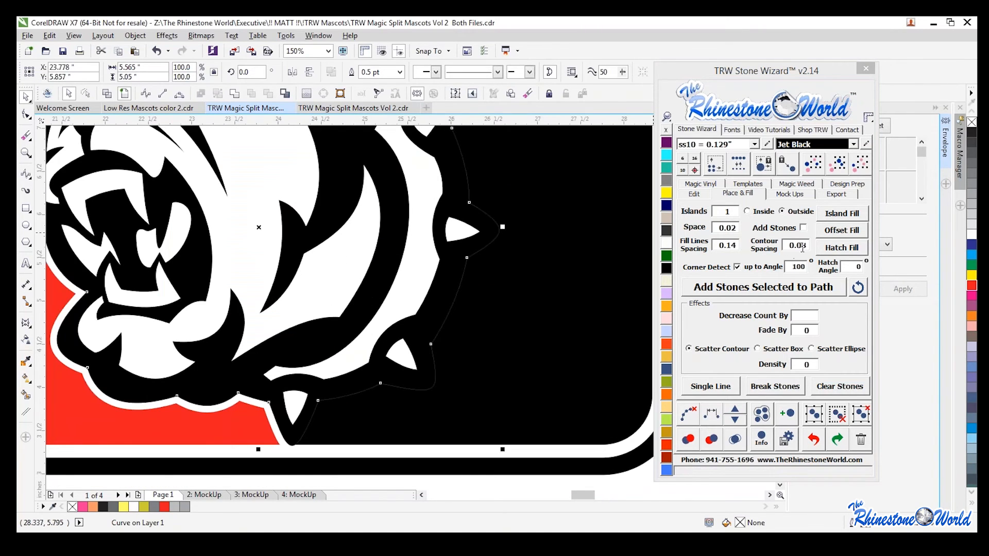
left_click_drag(802, 246, 809, 248)
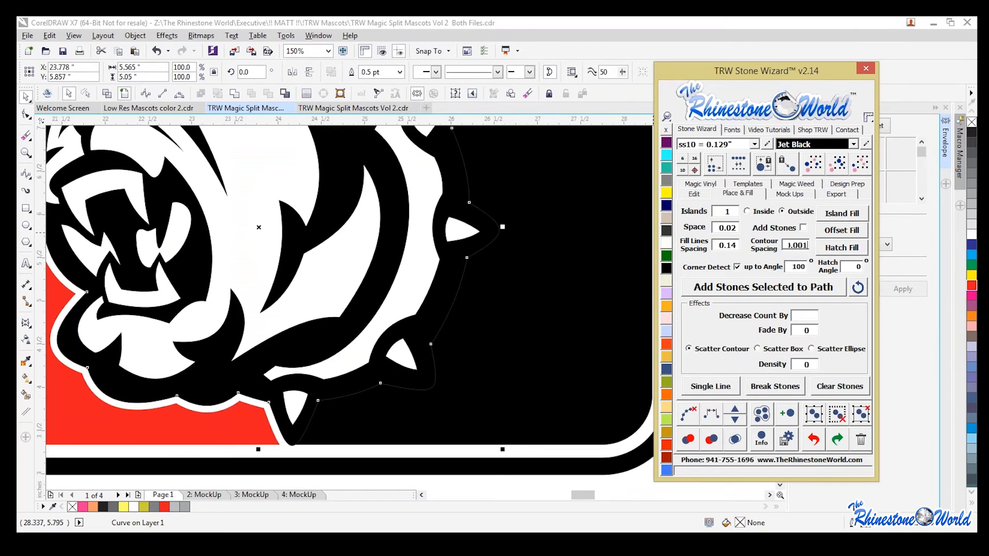
left_click(838, 215)
left_click(532, 292, "shift")
scroll(532, 292, "down", 2)
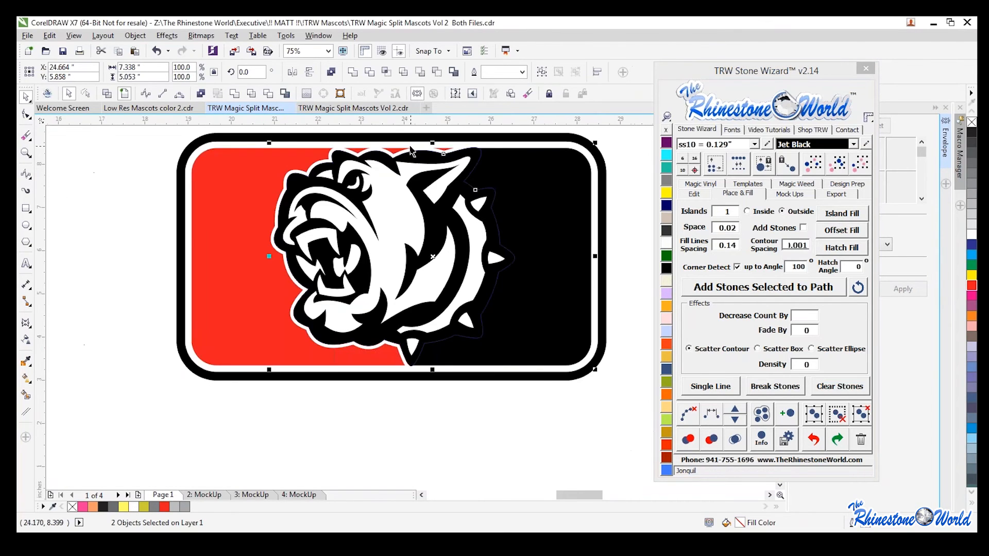
left_click(436, 71)
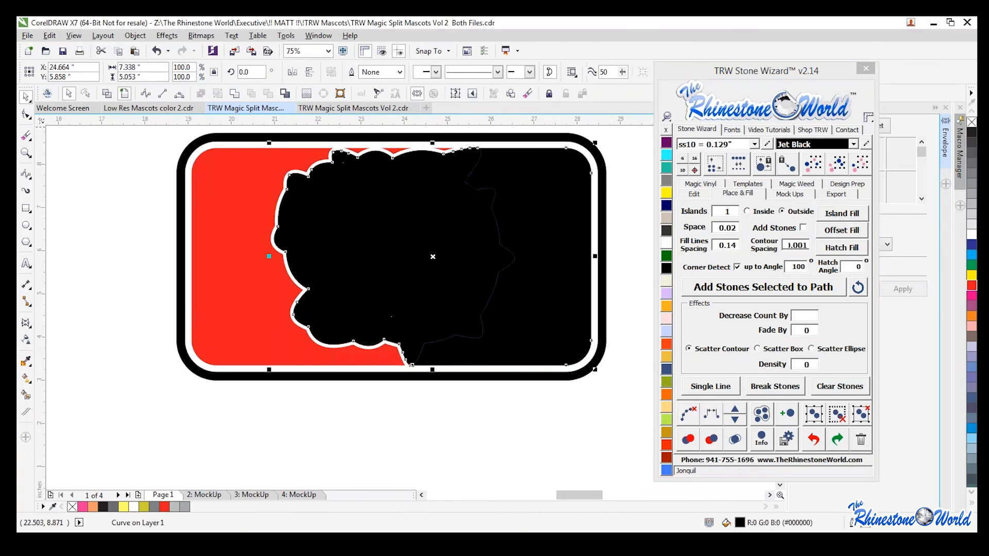
Step: Pull the bulldog head and the merged black shape apart to check them, and undo the moves and the merge
left_click_drag(446, 286, 441, 446)
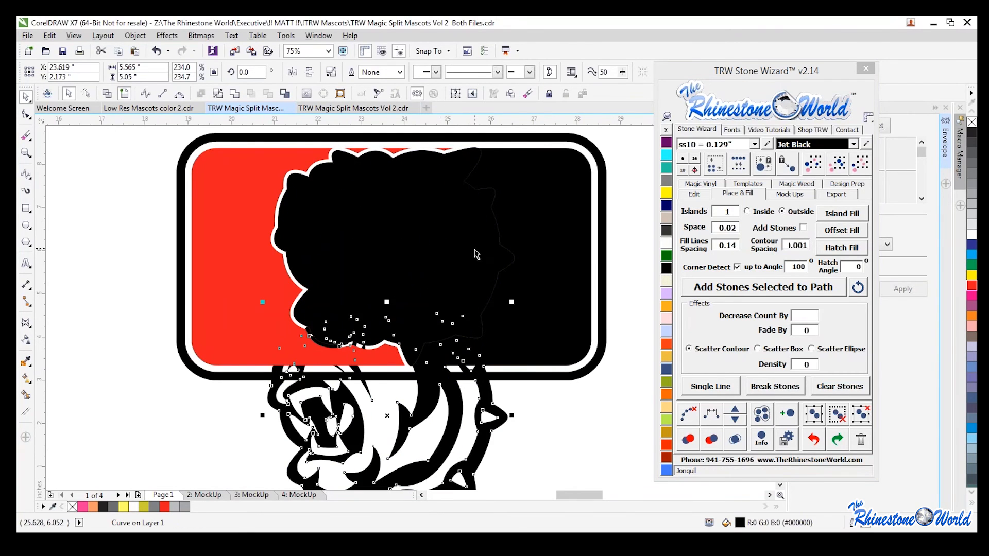
left_click_drag(474, 254, 522, 384)
key("ctrl+z")
key("ctrl+z")
key("ctrl+z")
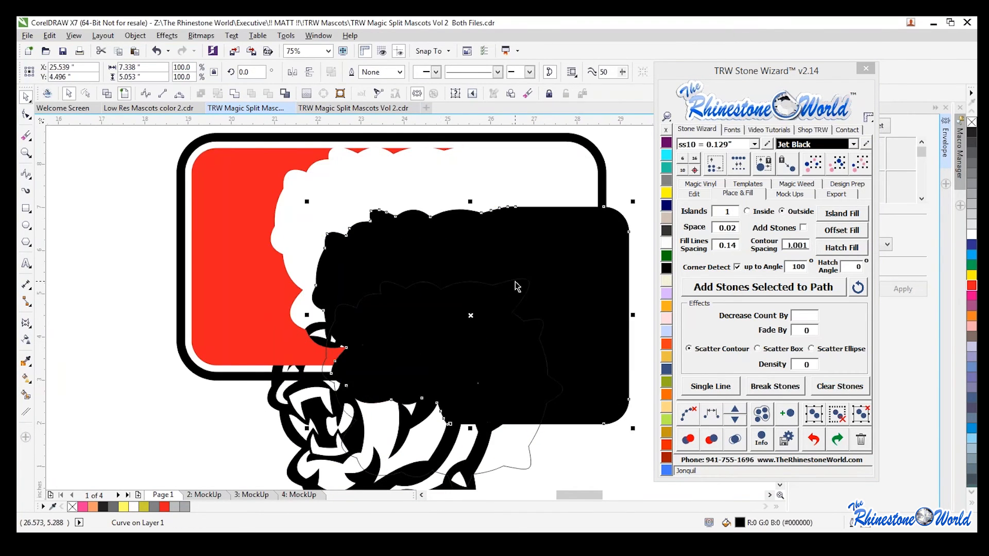
key("Escape")
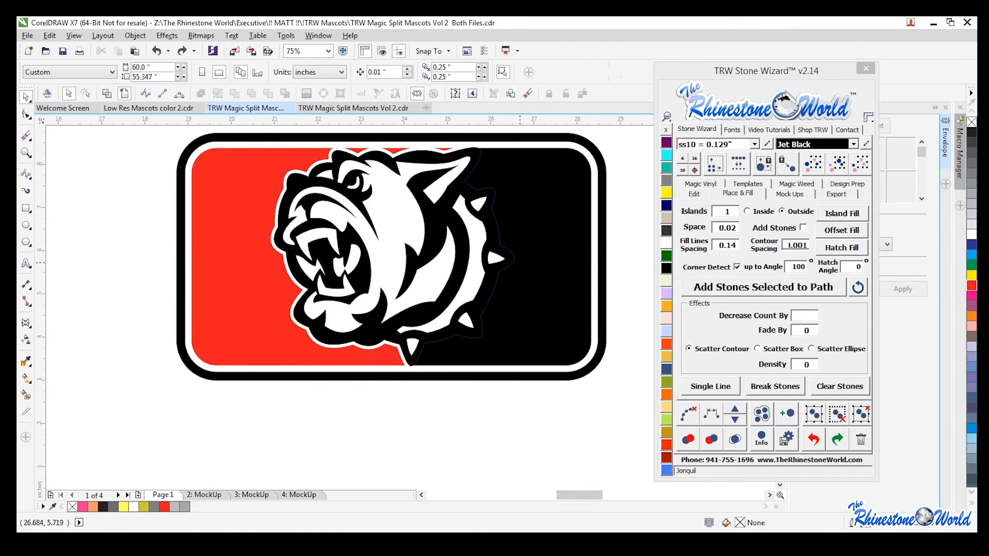
Step: Try to merge the thin bulldog outline directly with the lower badge's black background half
scroll(502, 272, "up", 4)
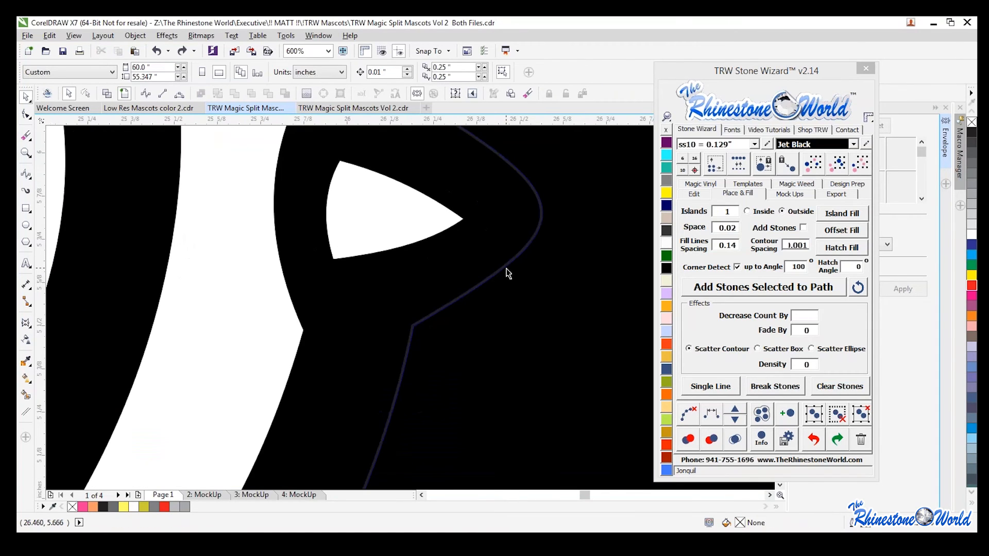
left_click(508, 273)
scroll(509, 273, "down", 1)
scroll(511, 279, "down", 1)
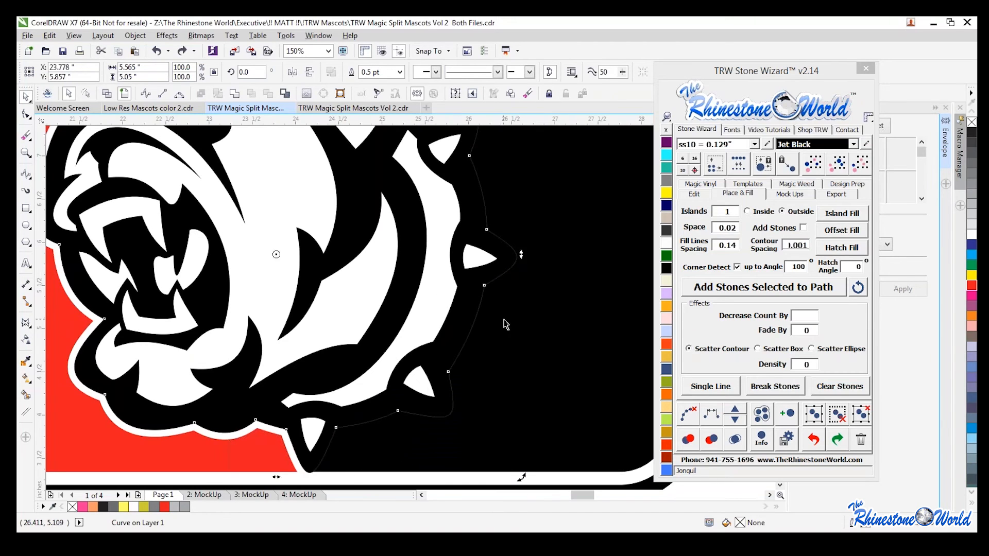
left_click(547, 299, "shift")
scroll(376, 302, "down", 1)
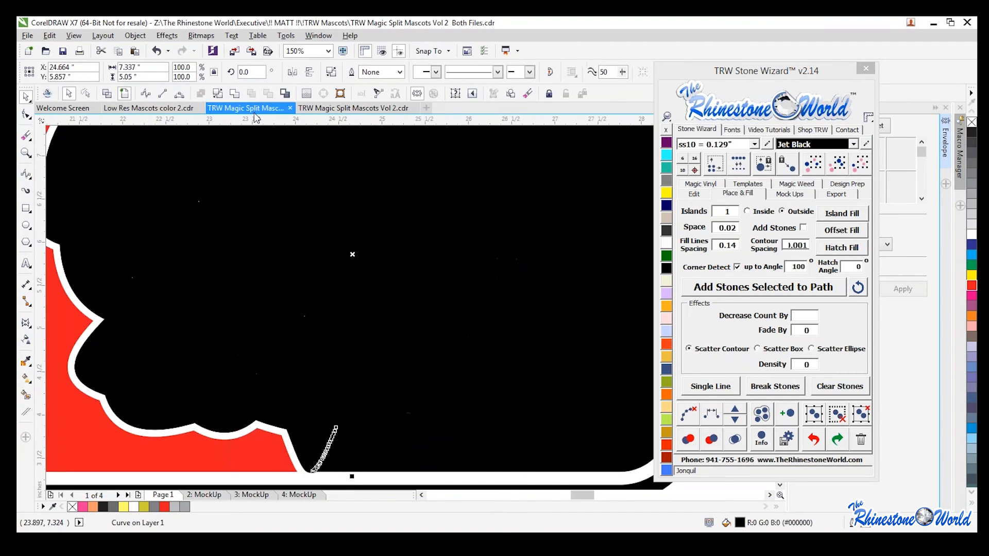
scroll(376, 302, "down", 1)
left_click(476, 316)
Step: Delete the loose bulldog outline from the lower badge and merge the bulldog head with the black background half
left_click_drag(376, 264, 362, 321)
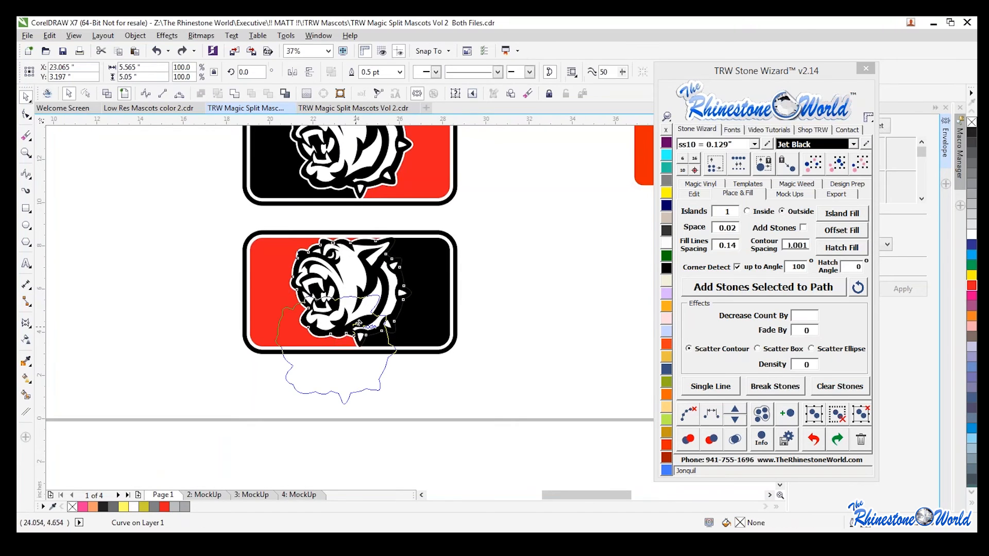
key("Delete")
scroll(420, 291, "up", 1)
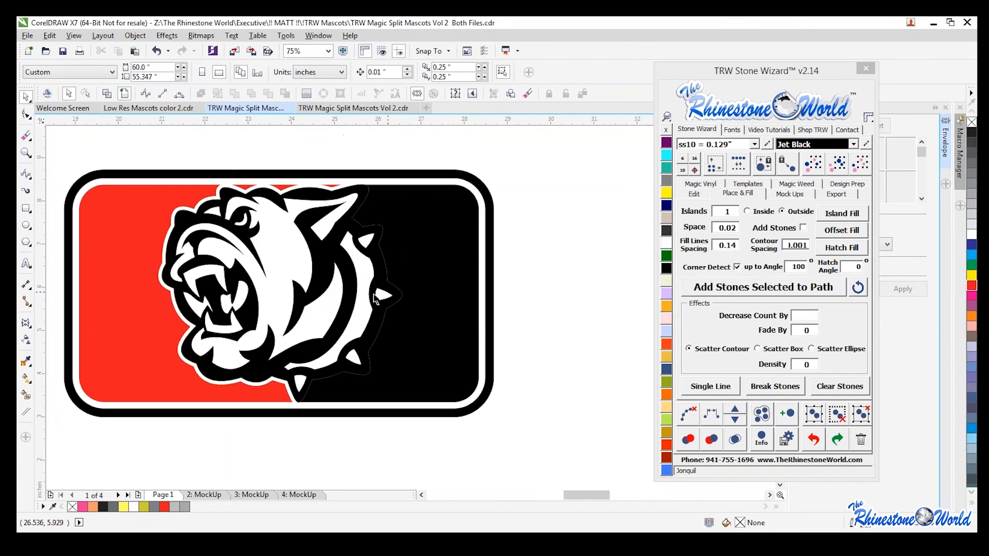
left_click(377, 275)
left_click(420, 276, "shift")
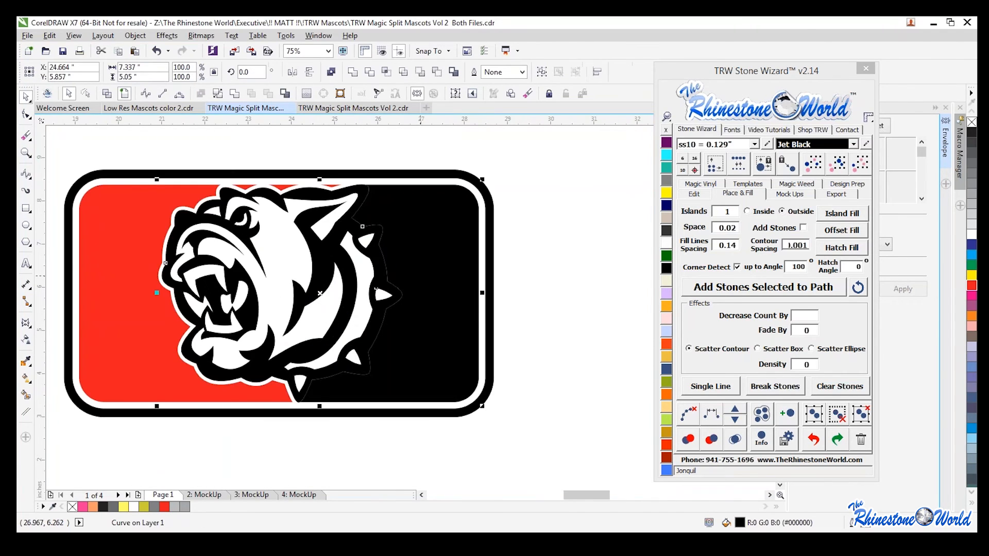
left_click(235, 93)
left_click(517, 239)
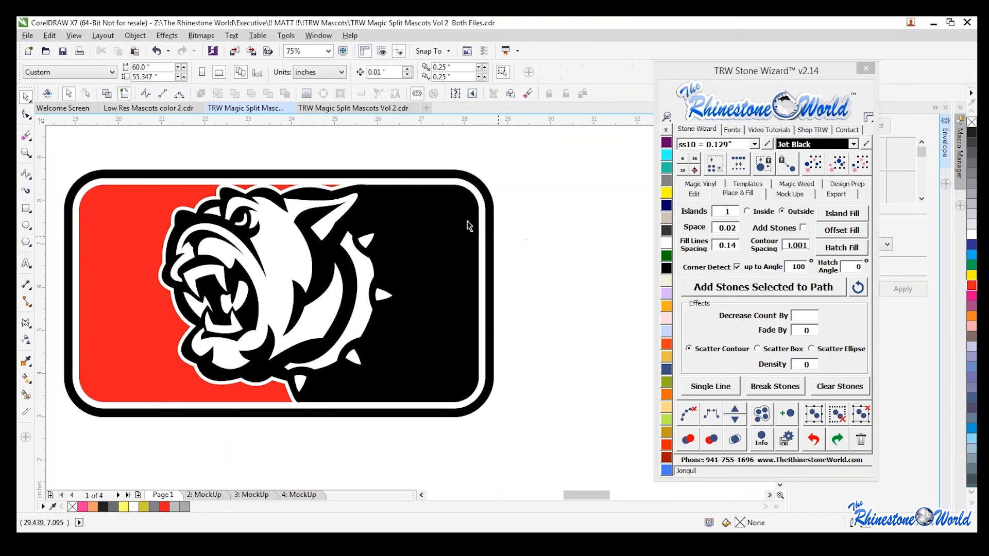
Step: Swap the upper badge's background colors, making the black half red and the red half Jet Black
left_click_drag(404, 379, 456, 347)
scroll(512, 303, "down", 1)
left_click(552, 355)
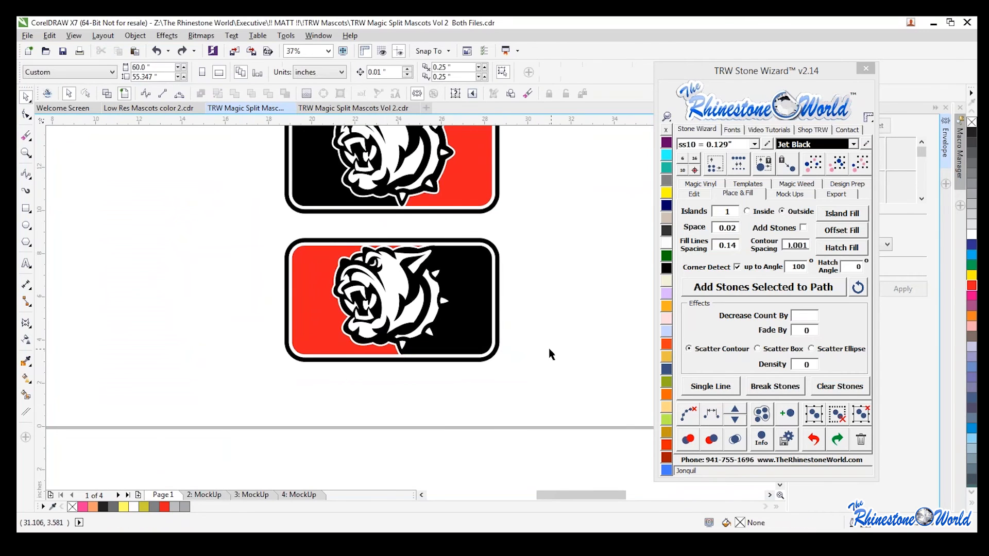
scroll(427, 311, "down", 1)
scroll(427, 233, "up", 1)
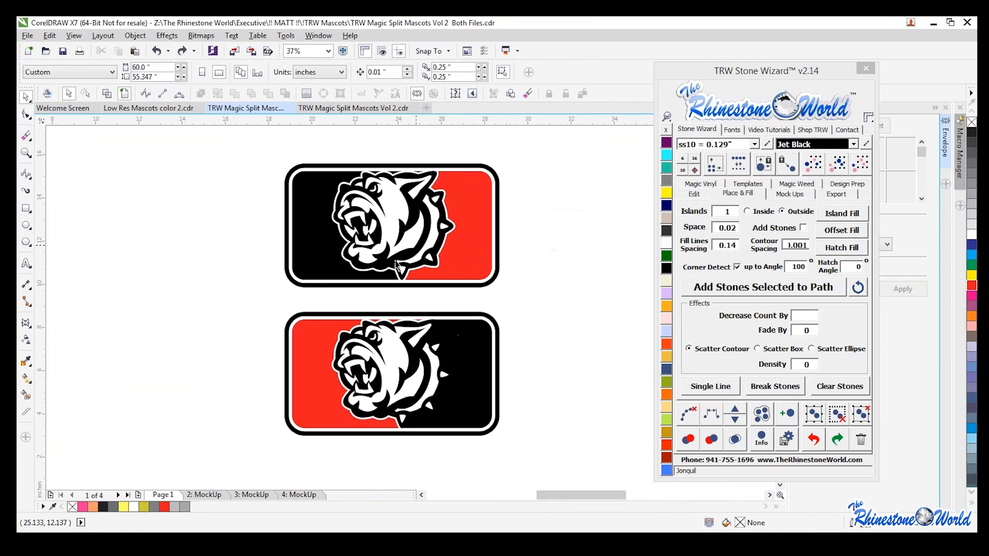
left_click(317, 267)
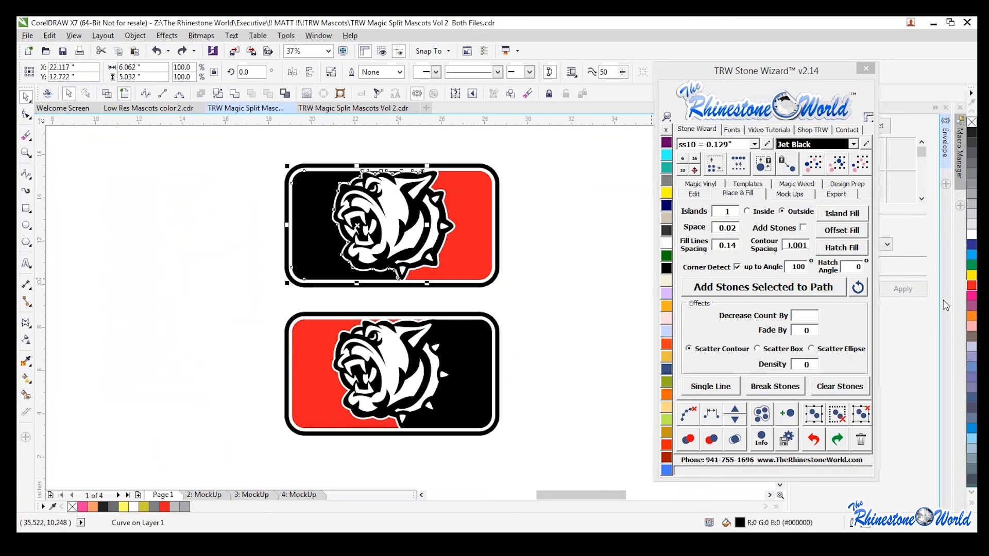
left_click(972, 286)
left_click(556, 268)
left_click(472, 253)
left_click(666, 268)
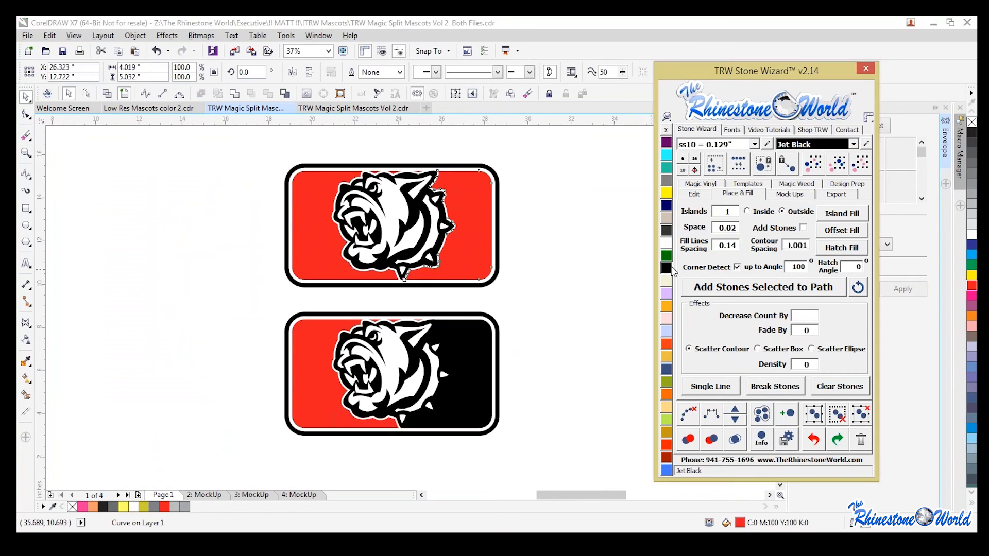
key("Escape")
Step: Compare how the bulldog's collar edge meets the black half in the two red-and-black badges
scroll(487, 326, "down", 1)
scroll(491, 243, "up", 1)
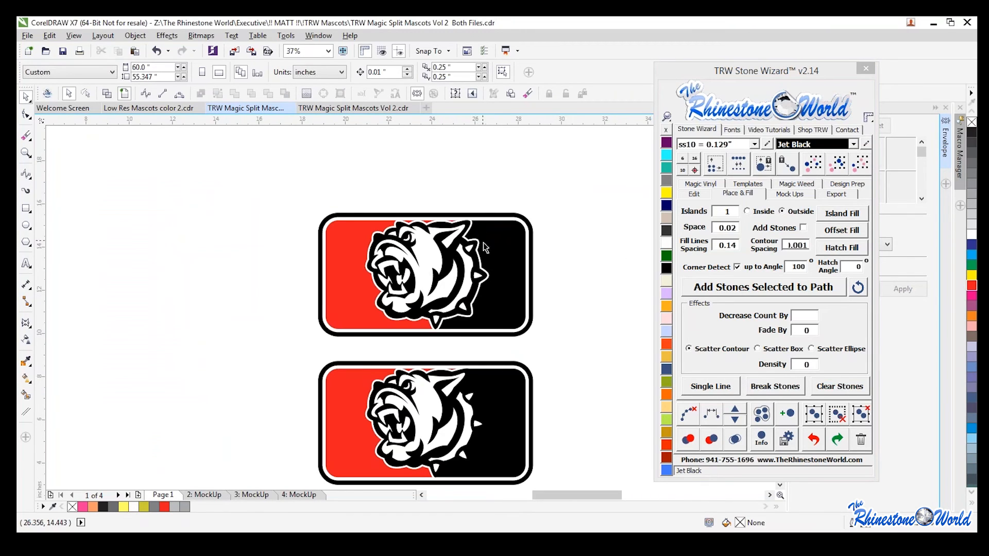
scroll(488, 407, "down", 1)
scroll(488, 433, "up", 1)
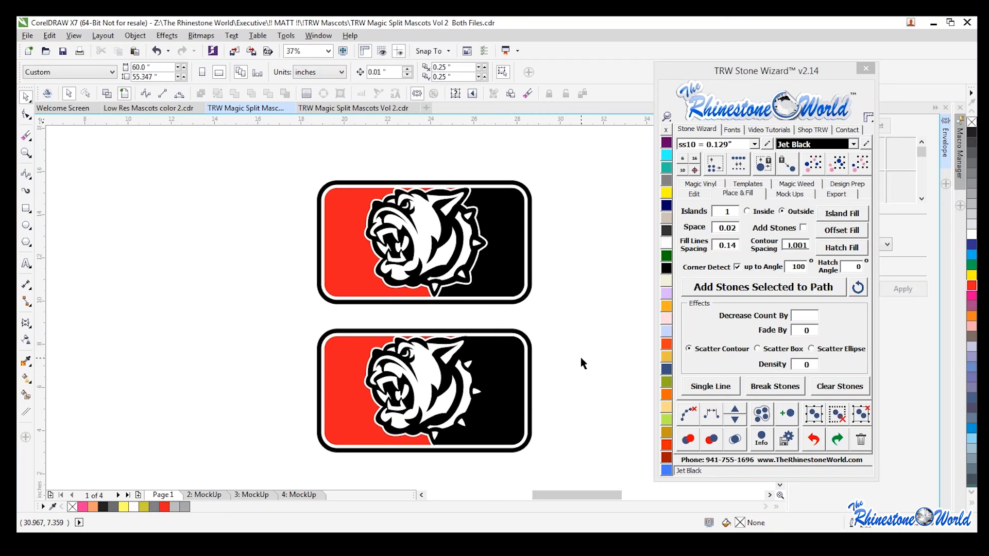
scroll(523, 307, "down", 2)
scroll(525, 307, "up", 2)
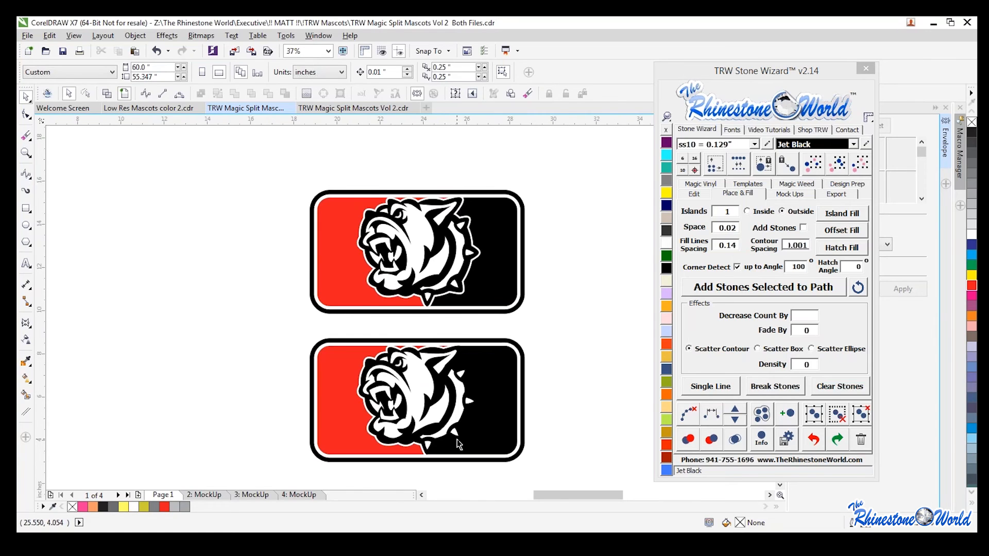
Step: Inspect the lower bulldog badge up close and delete the spare artwork beside the two red-and-black badges
scroll(457, 443, "up", 2)
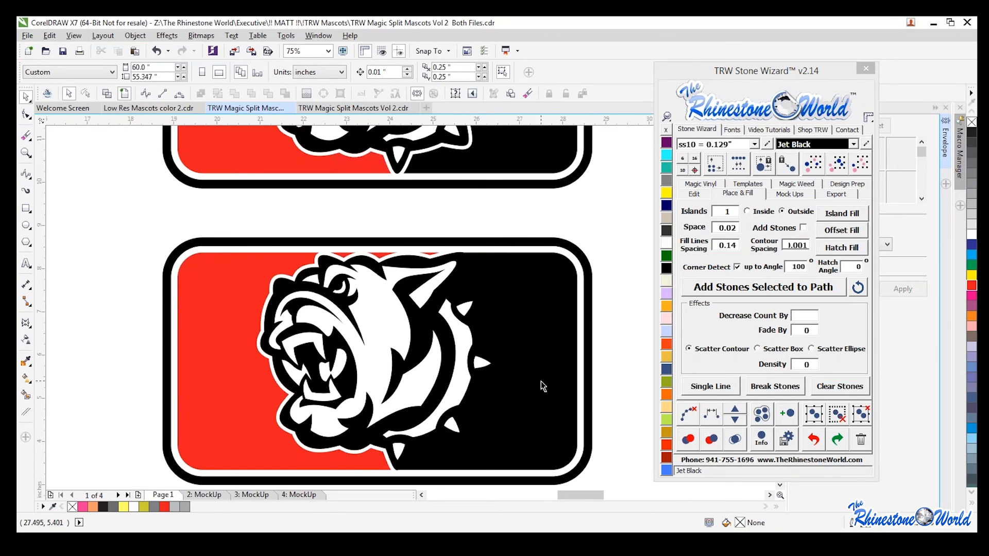
scroll(543, 386, "down", 2)
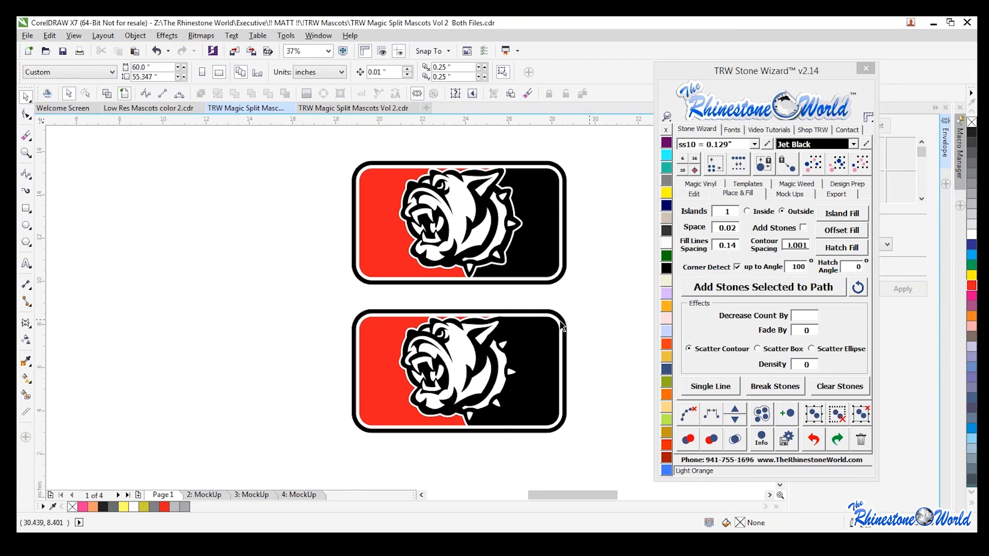
scroll(407, 338, "down", 2)
scroll(401, 333, "down", 1)
left_click_drag(576, 277, 469, 351)
key("Delete")
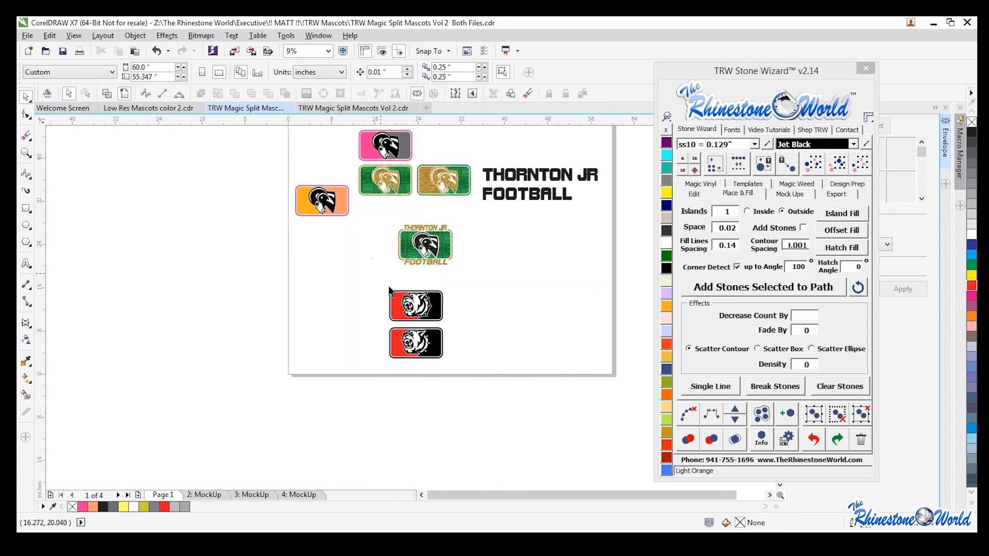
Step: Draw a rectangle about 7.76 by 0.89 inches and place it just above the upper bulldog badge
scroll(395, 299, "up", 2)
scroll(306, 298, "up", 1)
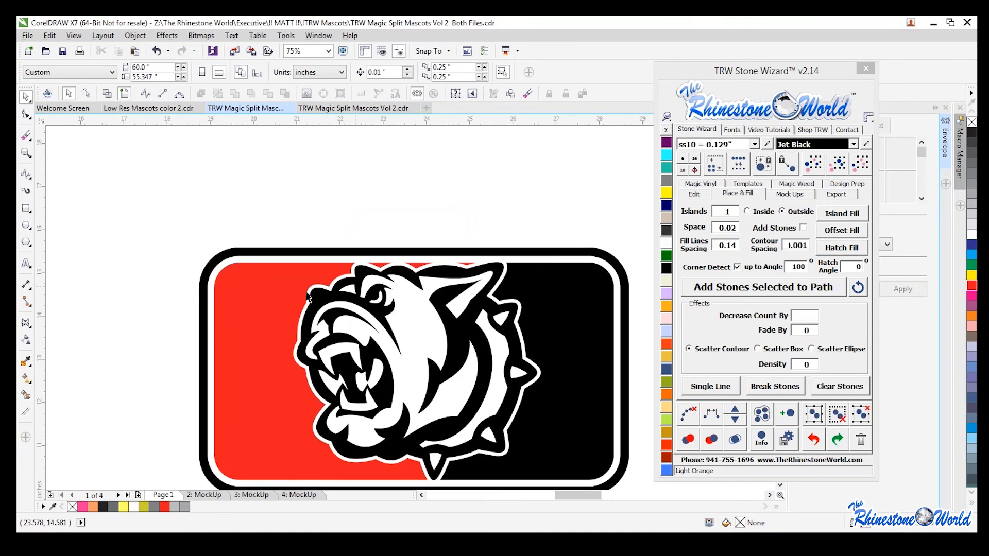
left_click(25, 208)
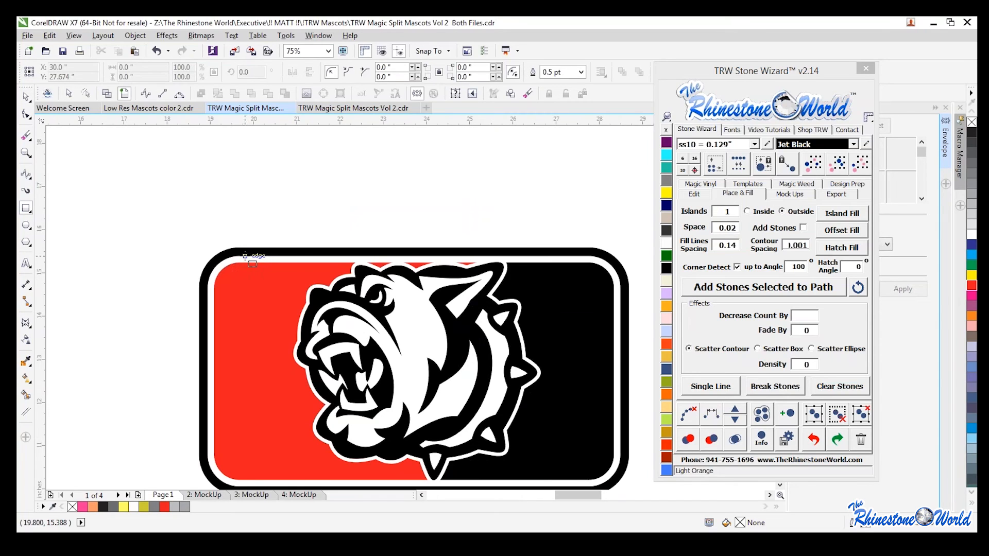
left_click_drag(246, 256, 581, 217)
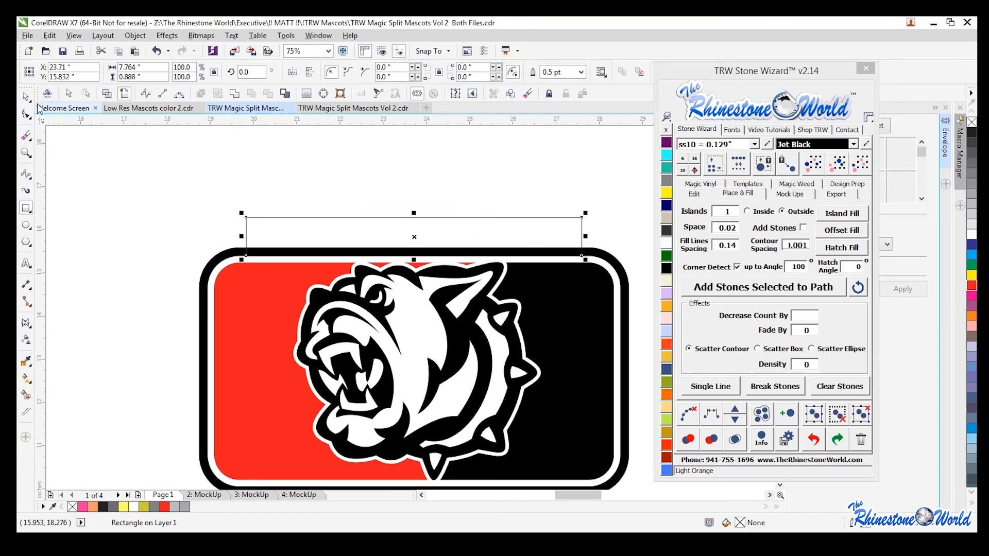
key("space")
left_click_drag(384, 256, 392, 218)
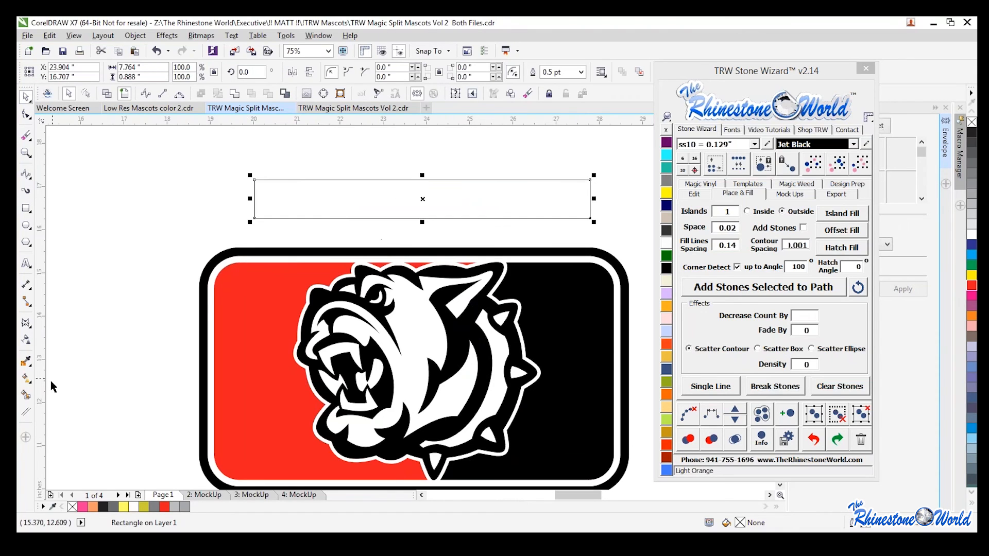
Step: Smart Fill the rectangle to create an olive bar, move the bar off it, and delete the original rectangle
left_click(25, 395)
left_click(372, 210)
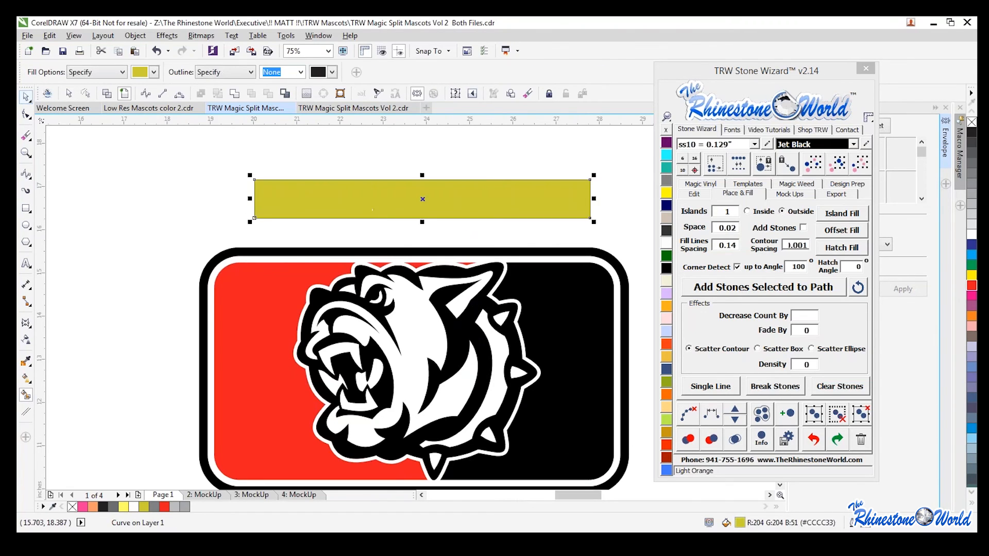
left_click(25, 96)
left_click_drag(337, 201, 334, 241)
left_click(334, 217)
key("Delete")
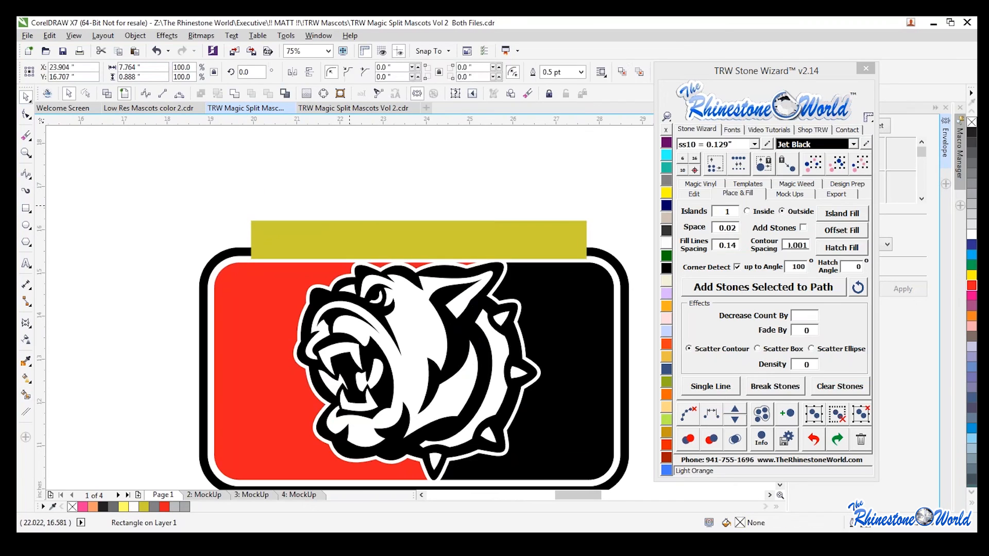
Step: Resize the olive bar to about 7.68 inches wide and position it centrally above the upper badge
left_click_drag(418, 230, 410, 205)
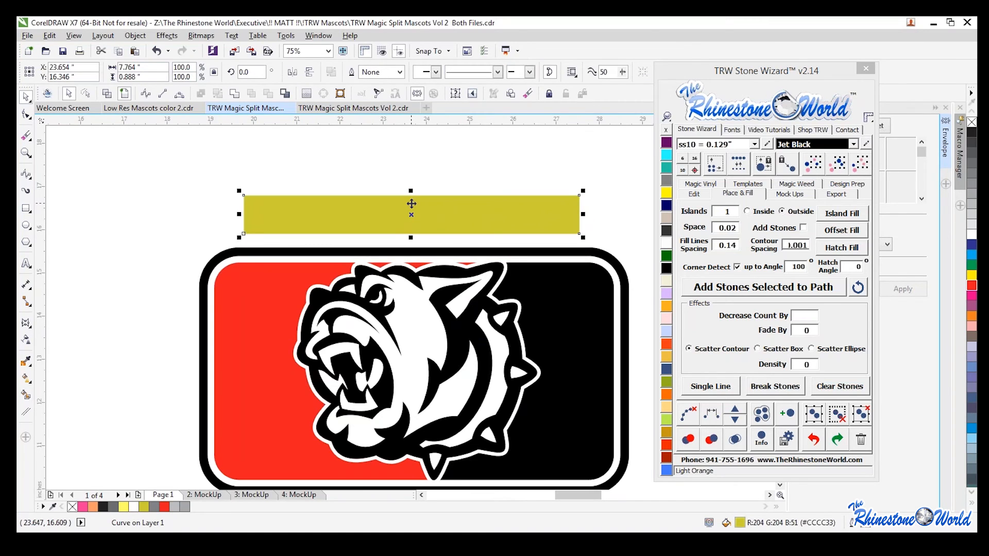
left_click_drag(582, 214, 575, 214)
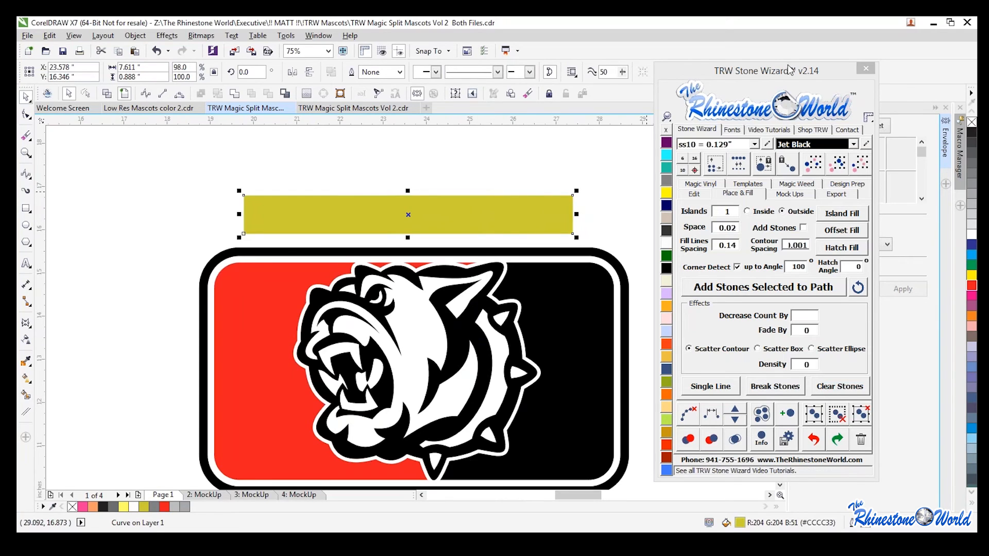
left_click_drag(530, 209, 593, 193)
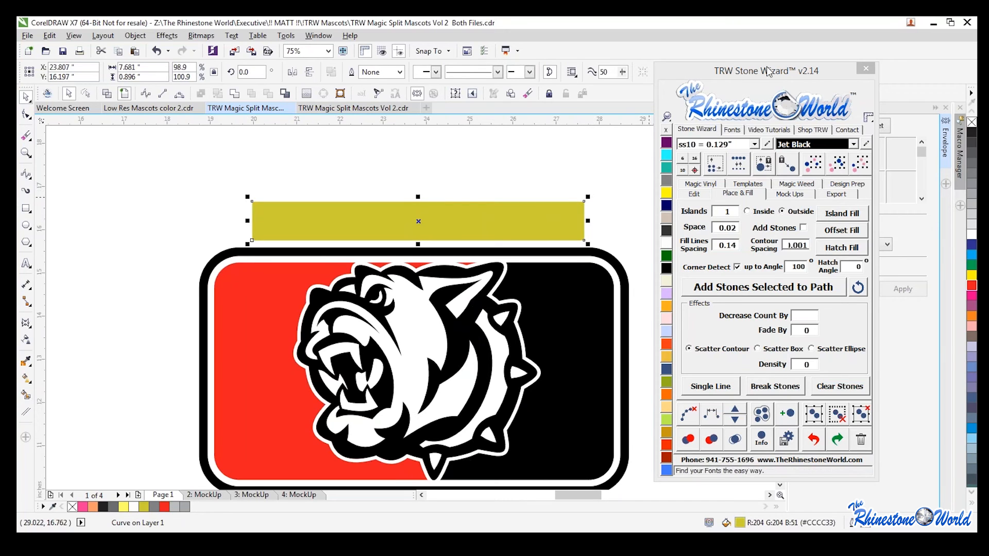
Step: Apply a straight-line envelope to the olive bar and slant its ends slightly into a parallelogram
left_click_drag(766, 67, 817, 336)
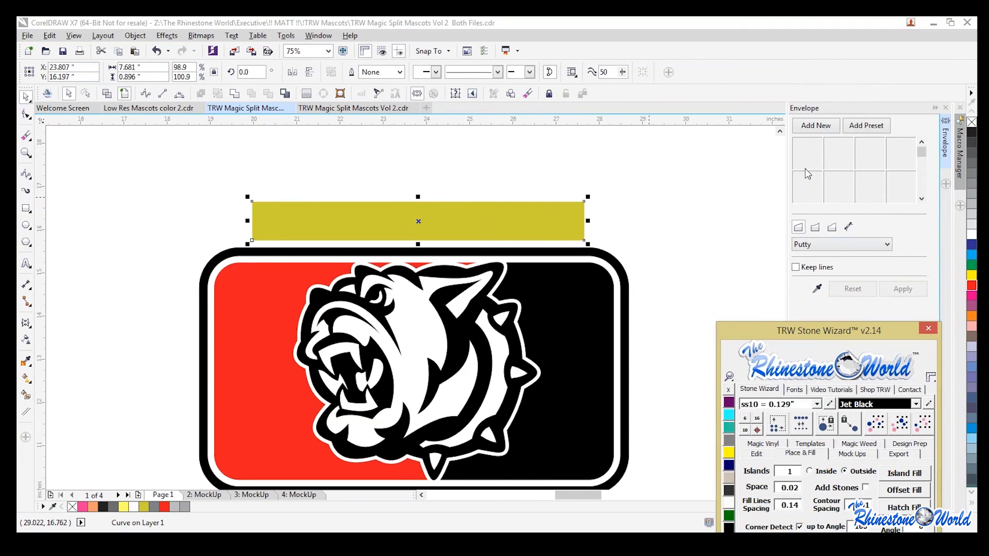
left_click(802, 126)
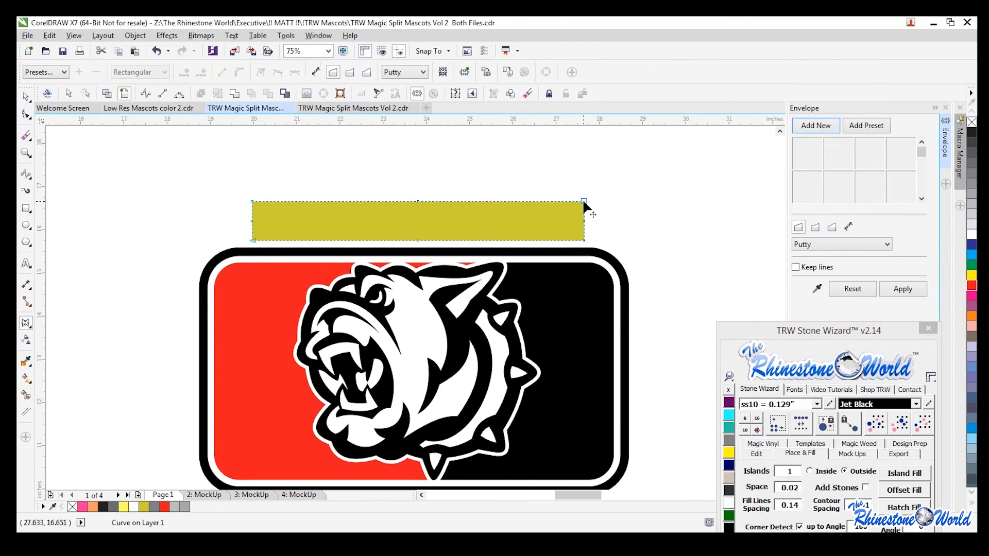
left_click_drag(584, 202, 617, 202)
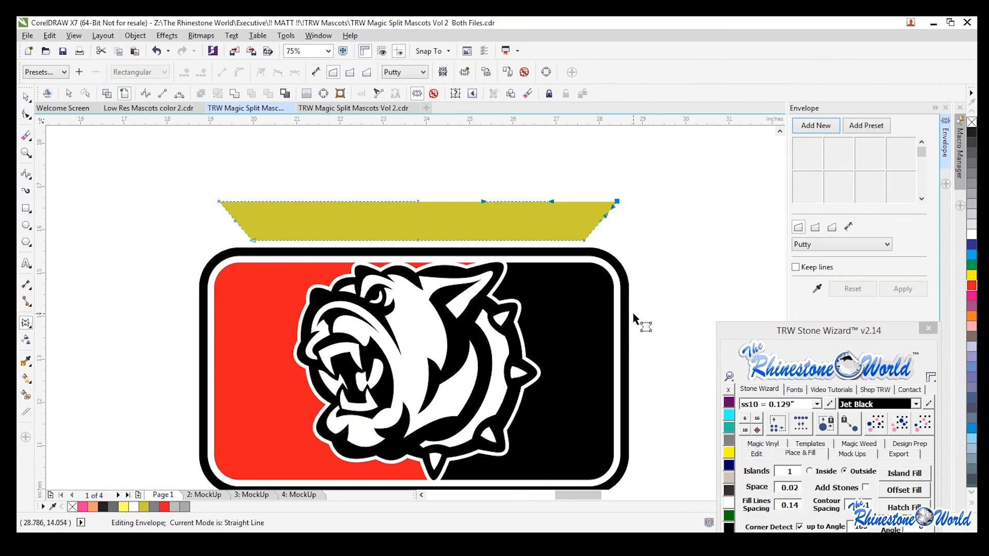
key("ctrl+z")
mouse_move(585, 202)
left_mouse_down()
mouse_move(613, 203)
mouse_move(497, 209)
mouse_move(590, 204)
left_mouse_up()
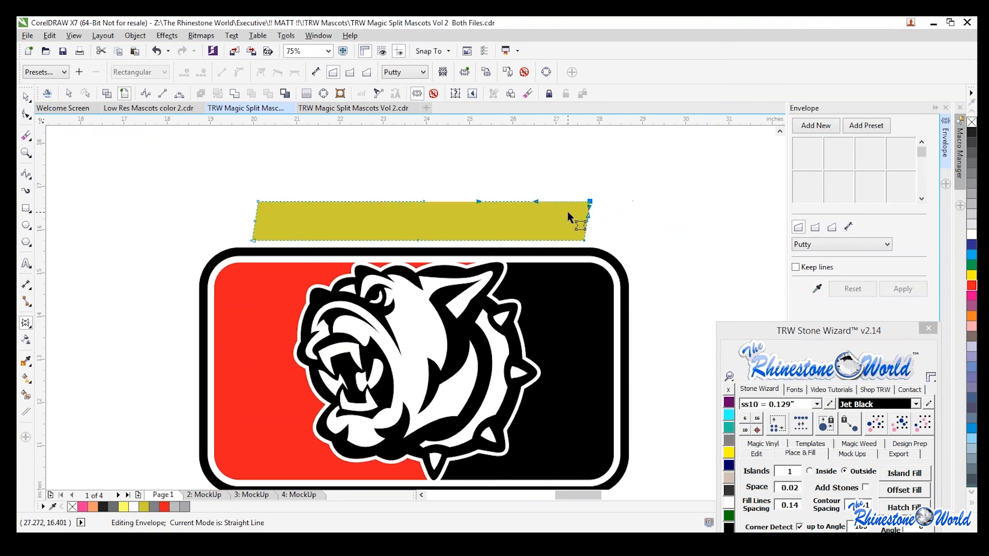
scroll(569, 216, "down", 1)
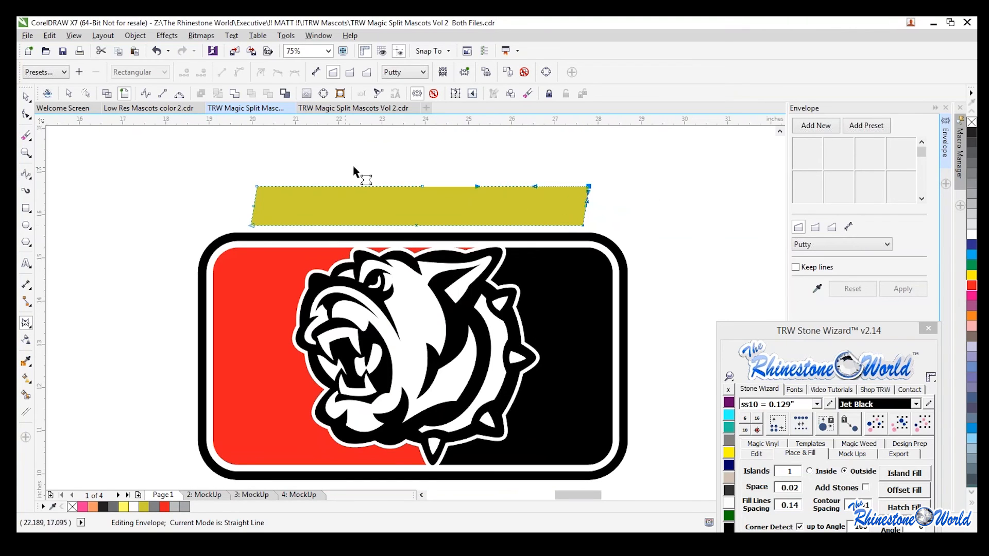
left_click(26, 97)
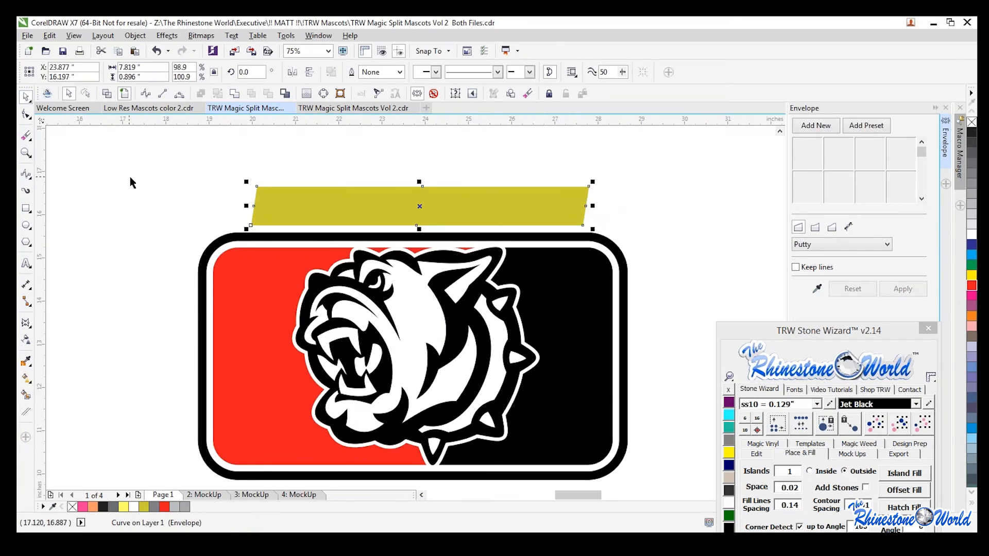
Step: Position the slanted bar over the badge's upper black border, with its lower edge on the white inner line
left_click(140, 186)
left_click_drag(488, 220, 478, 236)
scroll(476, 242, "up", 2)
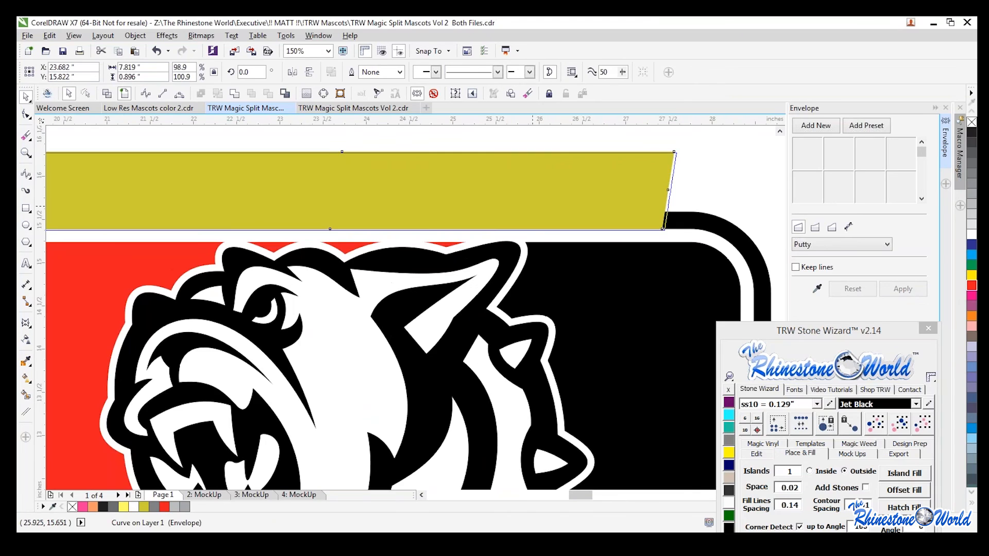
scroll(530, 205, "down", 2)
Step: Place a copy of the slanted olive bar over the badge's lower black border and check the upper bar's fit
left_click_drag(802, 344, 808, 129)
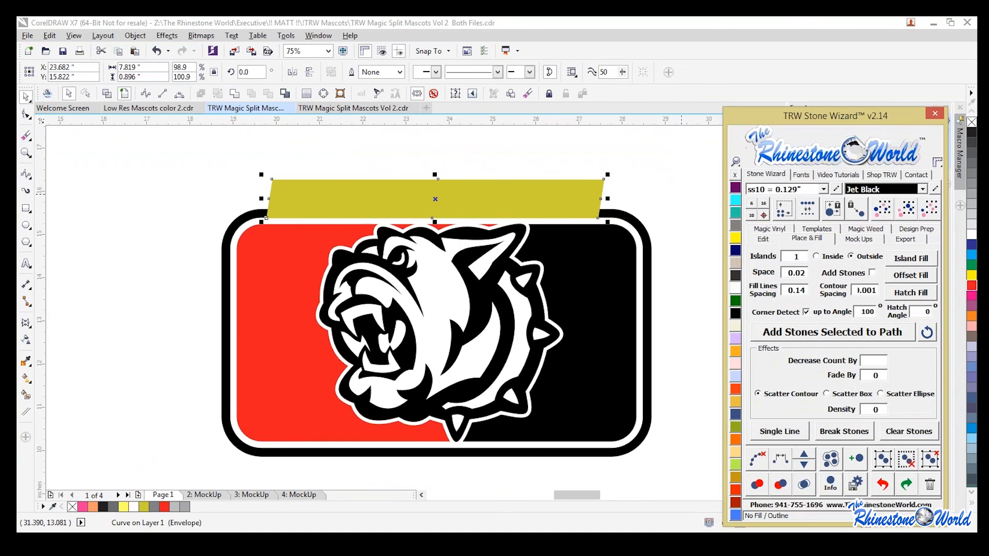
left_click_drag(517, 197, 519, 465)
left_click(597, 212)
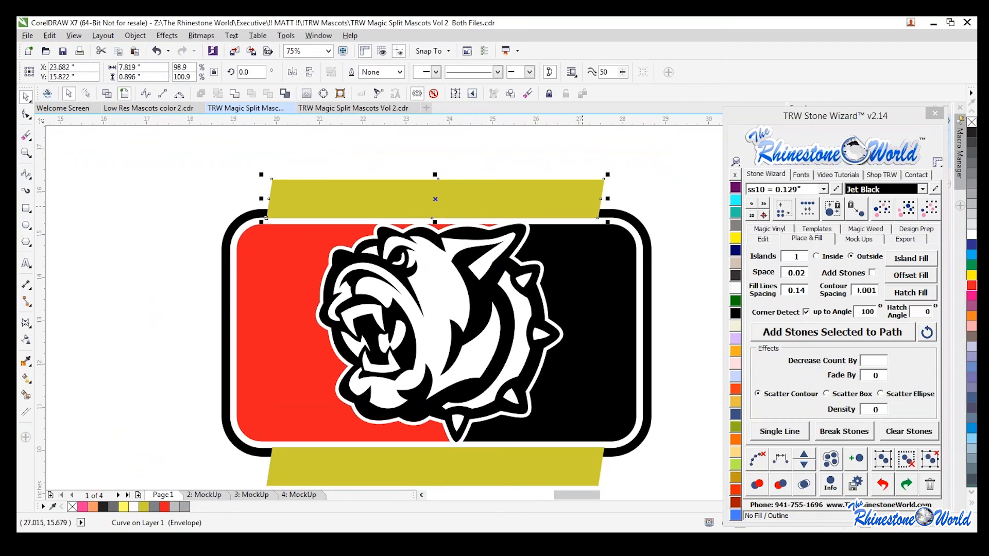
scroll(613, 216, "up", 2)
key("Escape")
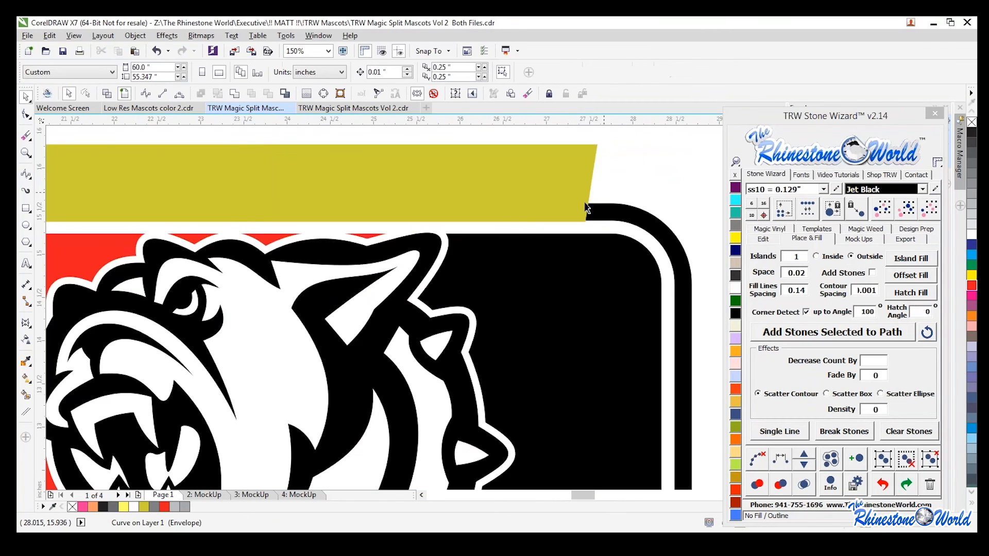
scroll(533, 219, "down", 2)
Step: Create an outline around the upper bar with 0.08 contour spacing and cut it from the black border using Back Minus Front
left_click(531, 218)
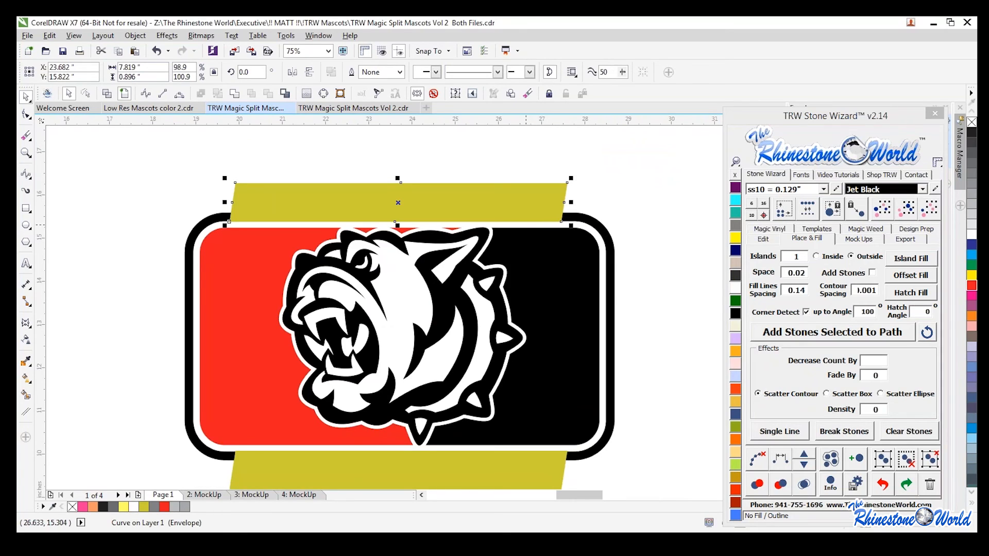
left_click(817, 238)
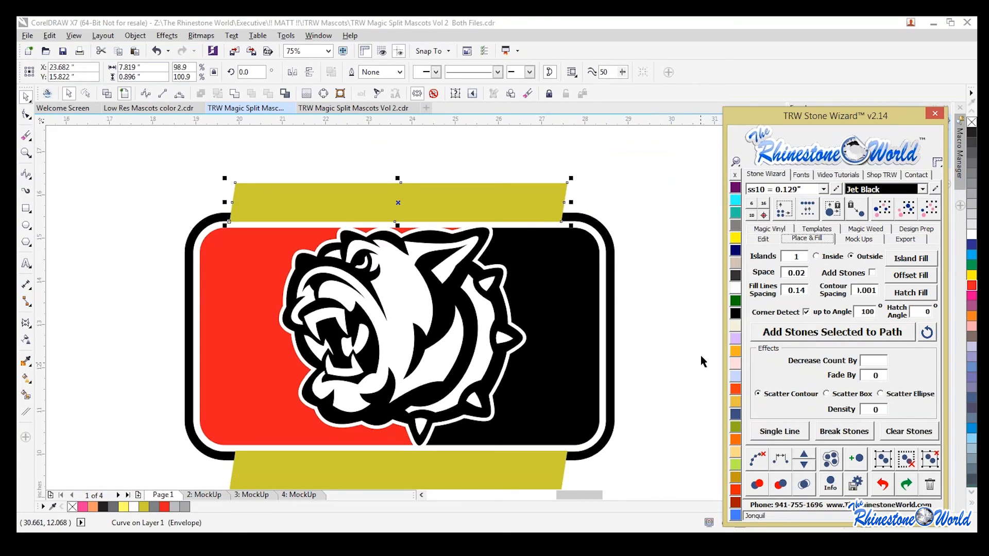
left_click_drag(867, 291, 885, 291)
type("8")
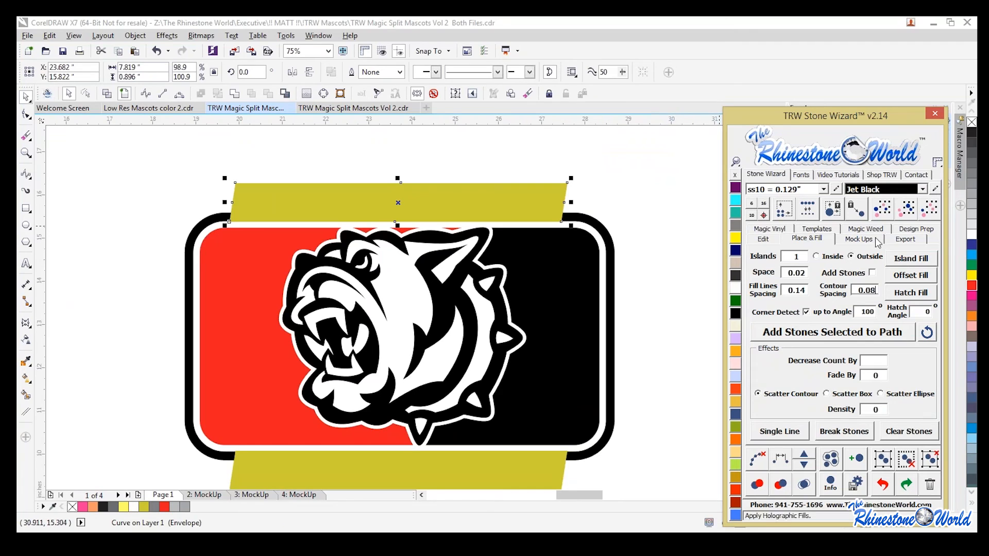
left_click(912, 259)
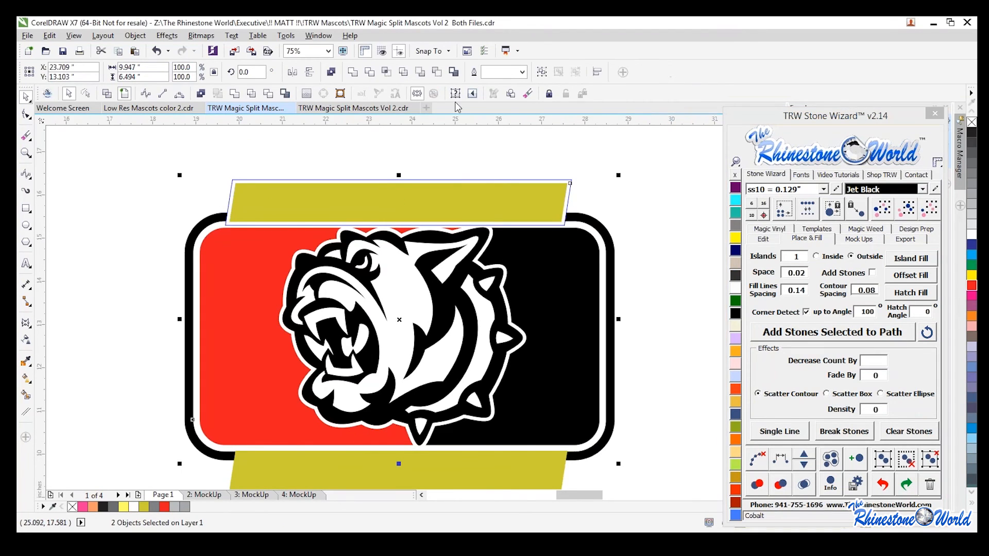
left_click(437, 74)
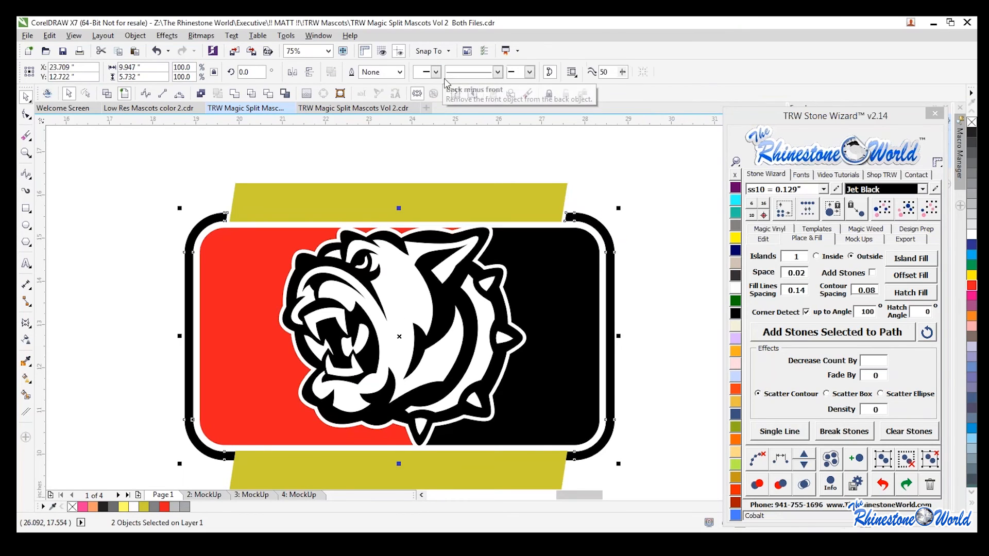
Step: Clear the black border around the lower bar with the same 0.08 spacing and color the bar Light Orange
left_click(629, 231)
scroll(629, 231, "down", 1)
scroll(620, 353, "up", 1)
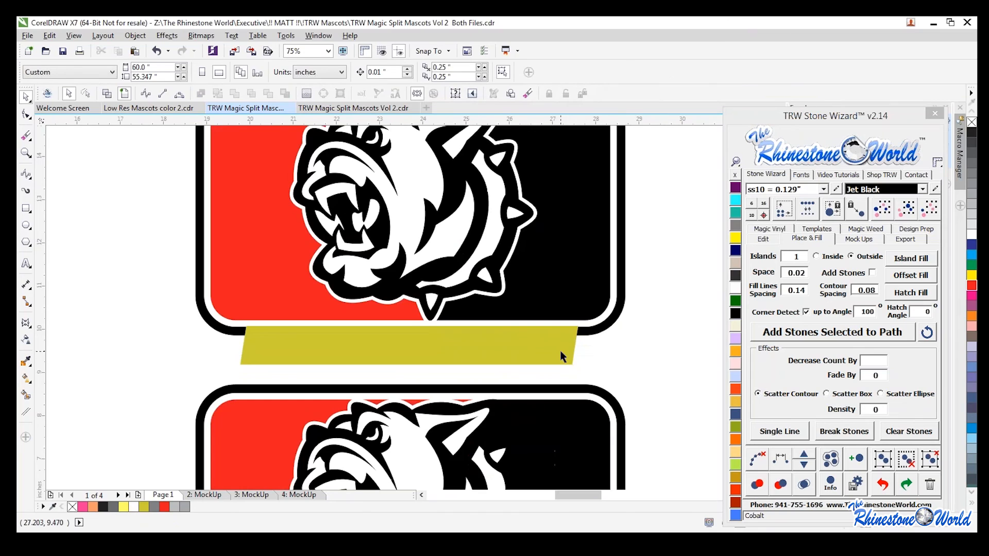
left_click(562, 352)
left_click(918, 262)
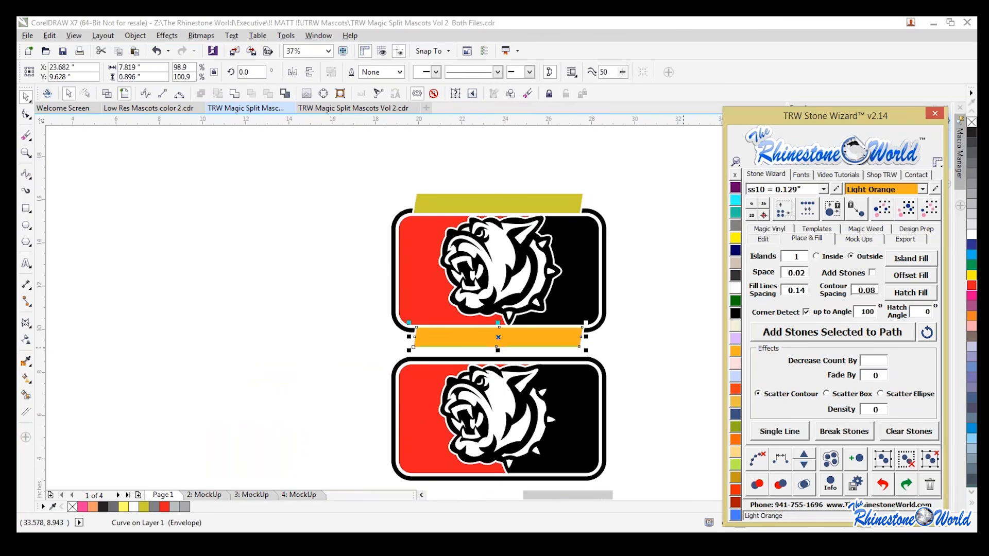
Step: Delete the lower bulldog badge, keeping the one with the two slanted bars
left_click(664, 346)
left_click_drag(633, 353, 327, 488)
key("Delete")
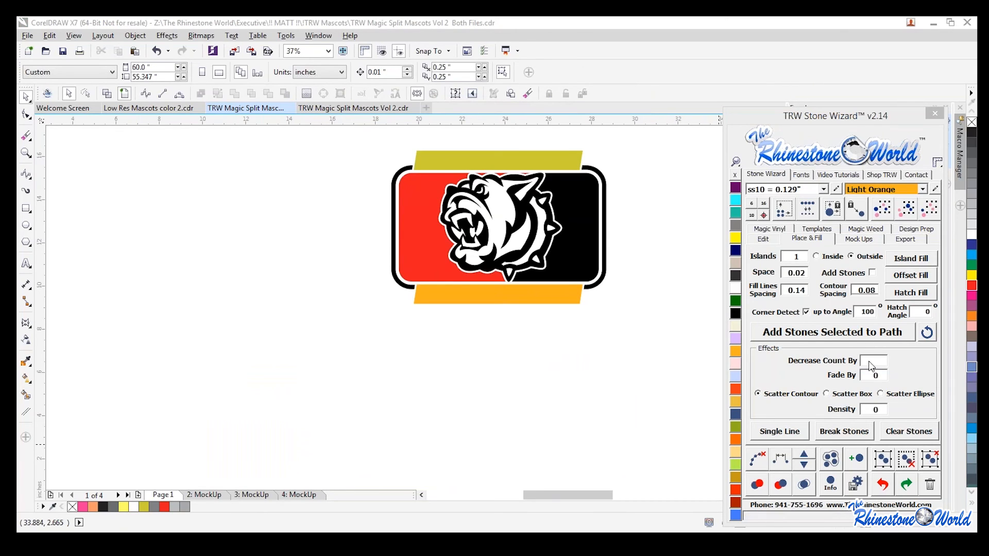
Step: Move the THORNTON JR text down beside the bulldog badge and change its wording to "streator"
left_click(25, 263)
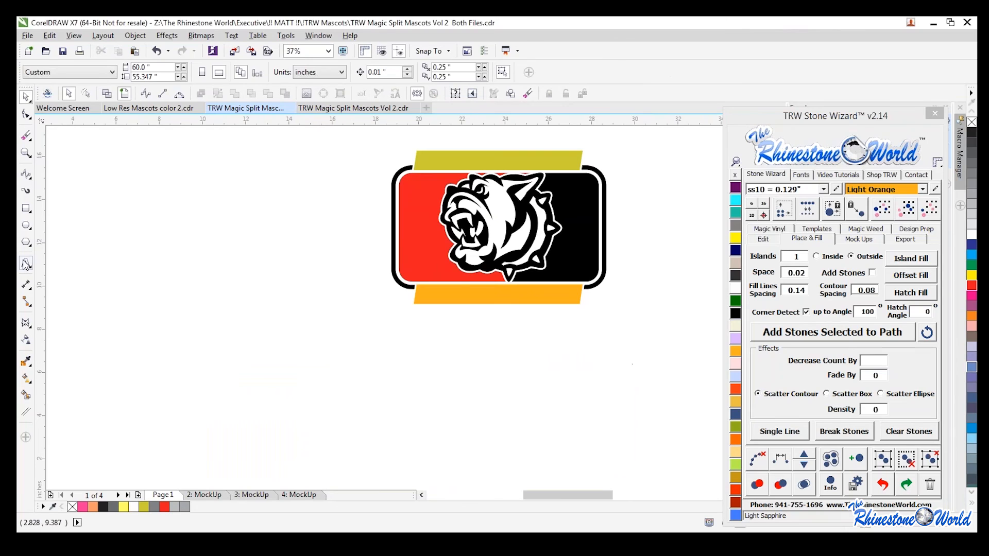
scroll(463, 408, "down", 2)
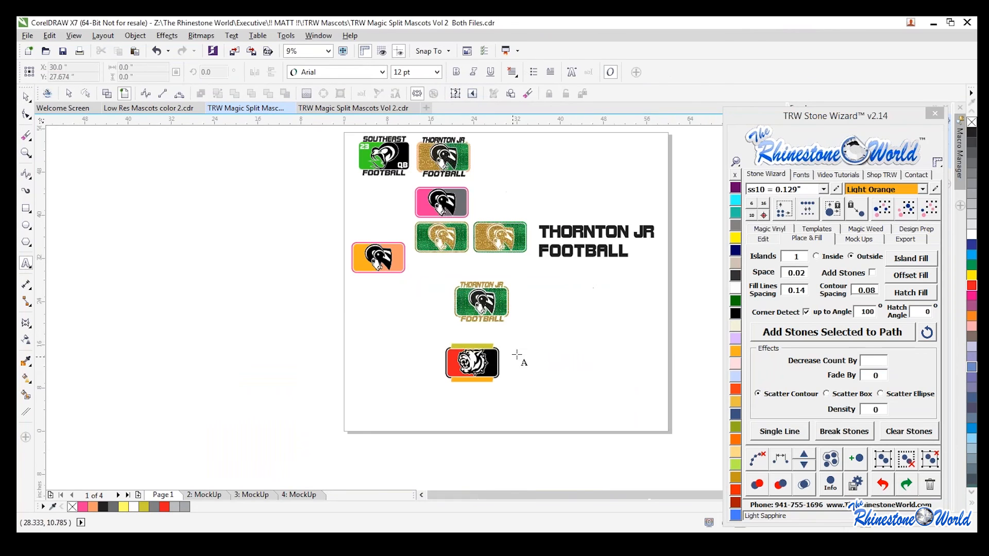
left_click(25, 96)
left_click_drag(558, 234, 547, 326)
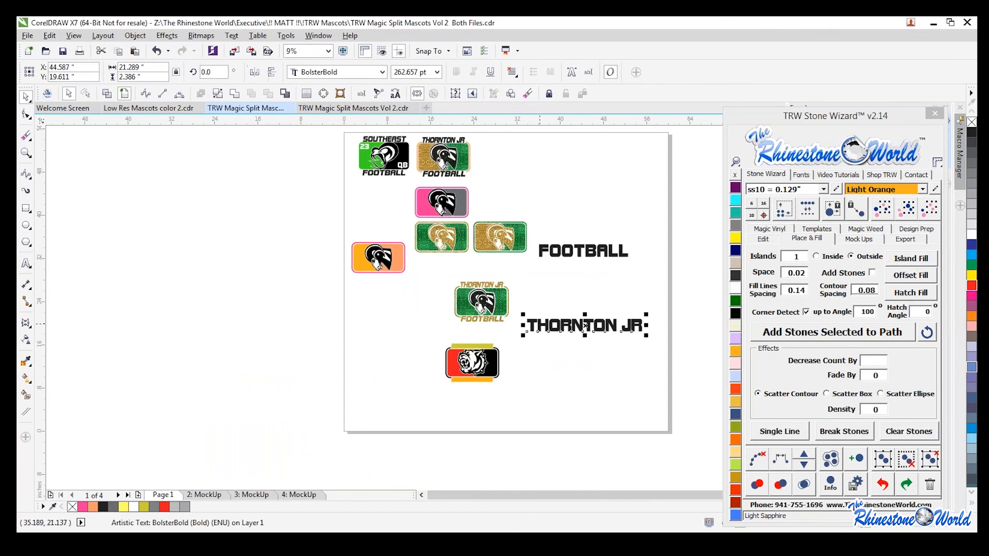
left_click(363, 96)
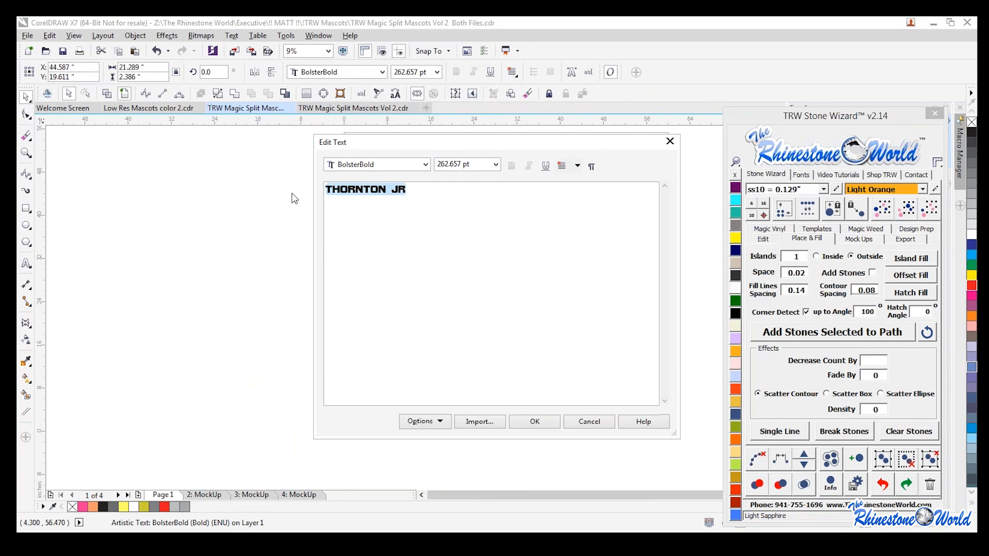
type("S")
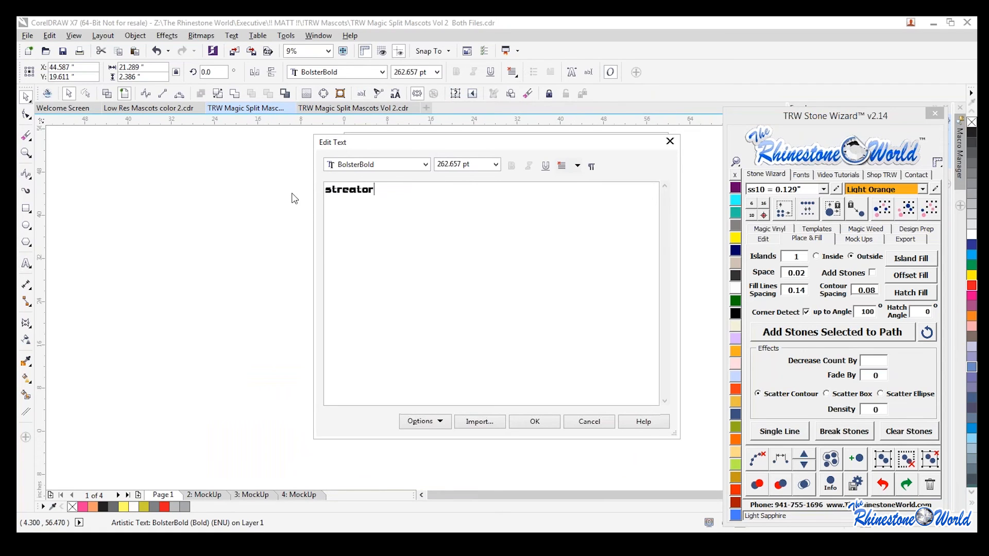
left_click(535, 423)
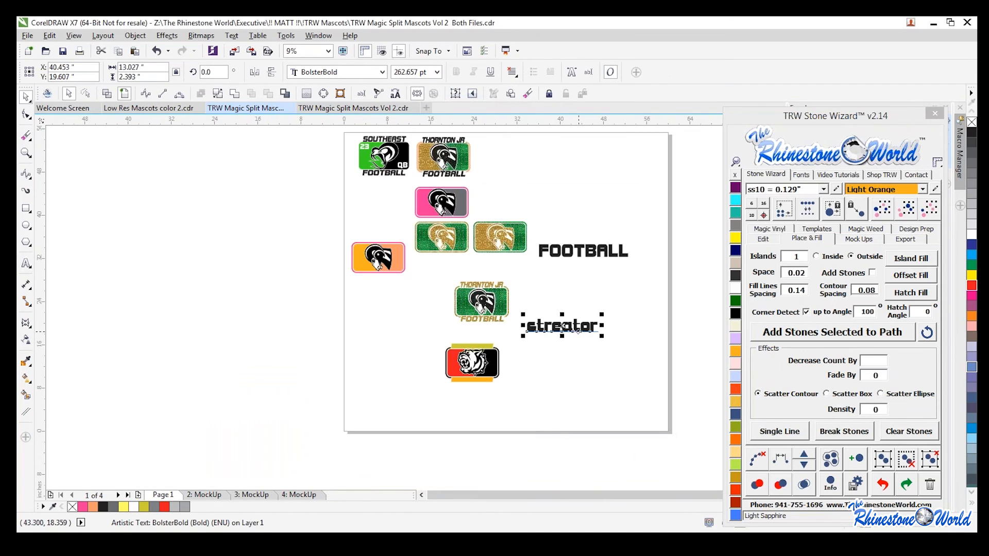
Step: Change the case of the streator text to all uppercase
scroll(578, 329, "up", 2)
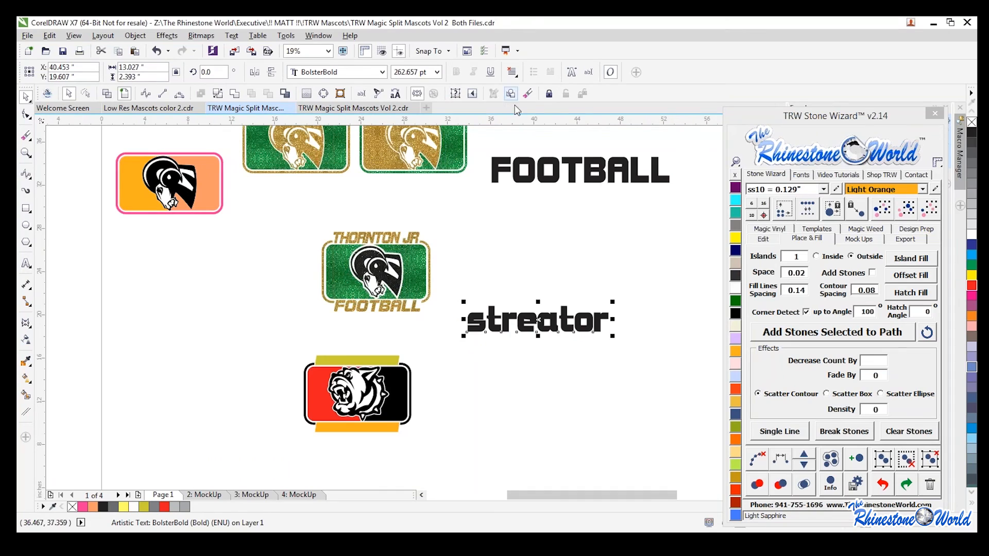
left_click(395, 94)
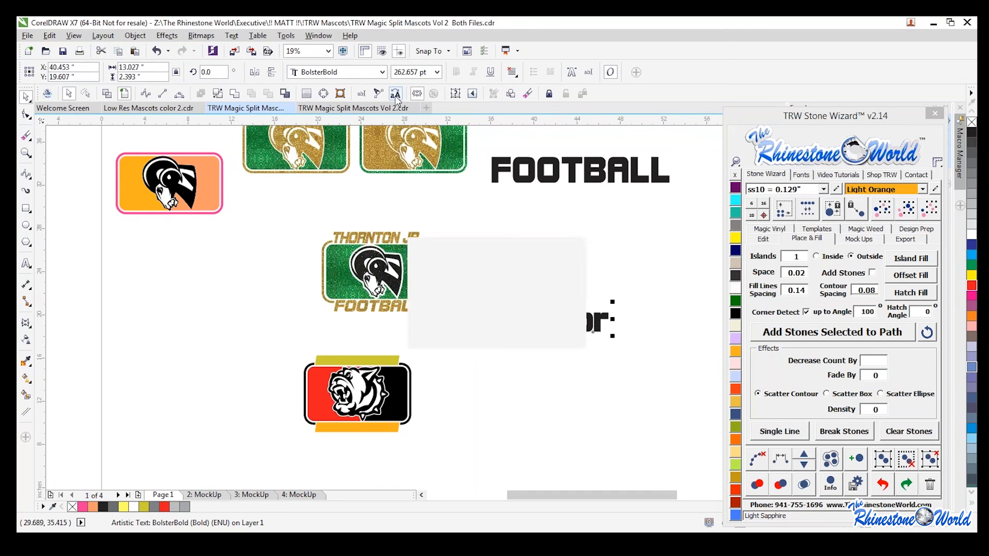
left_click(441, 333)
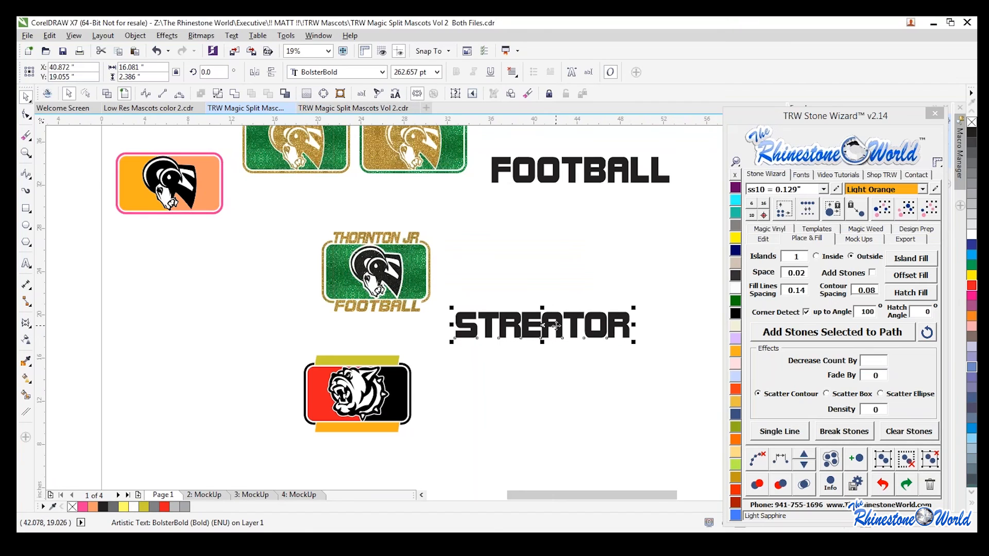
Step: Place a copy of the STREATOR text directly below the original
left_click_drag(557, 325, 556, 370)
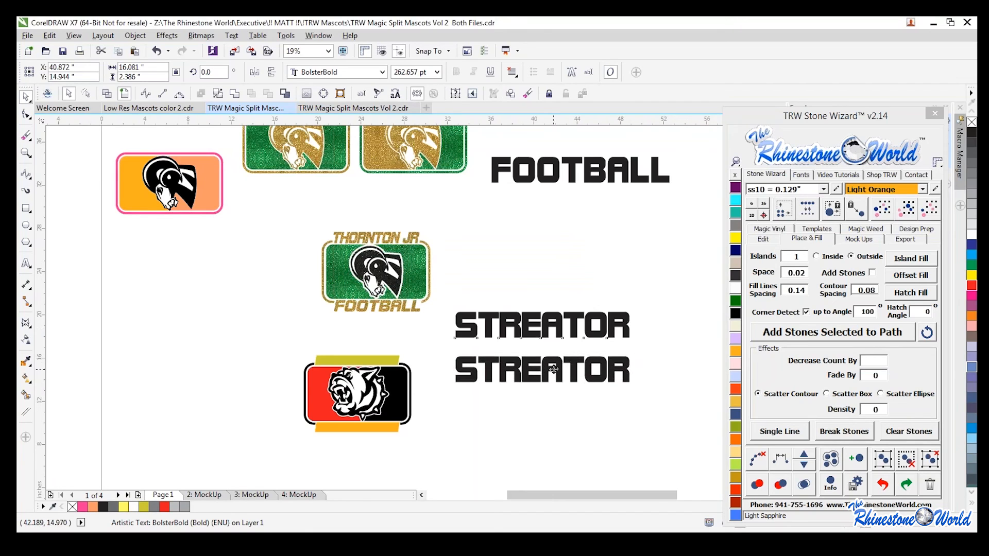
double_click(628, 374)
left_click_drag(627, 375, 562, 378)
left_click(26, 96)
key("Escape")
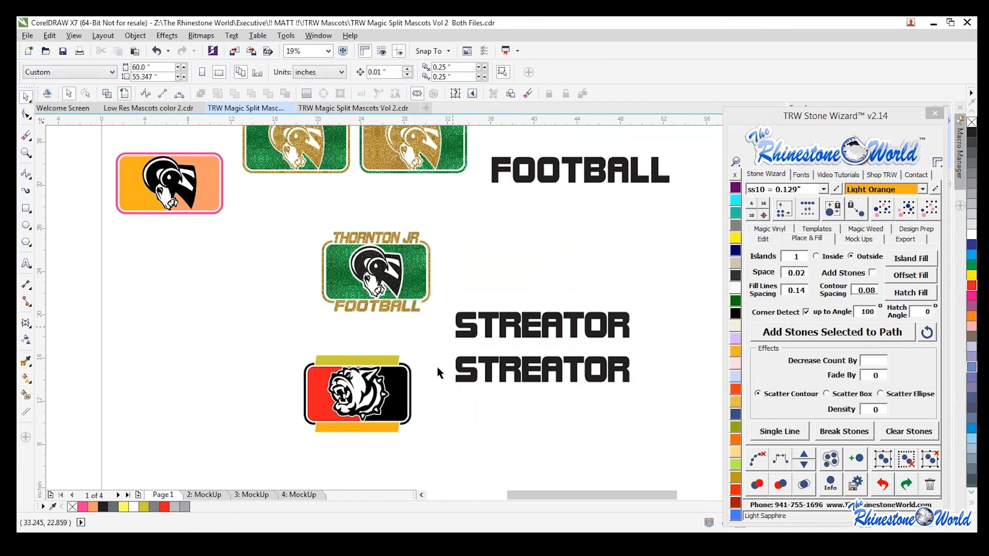
Step: Fit the upper STREATOR text into the olive bar above the bulldog badge using Magic Envelope
left_click(396, 363)
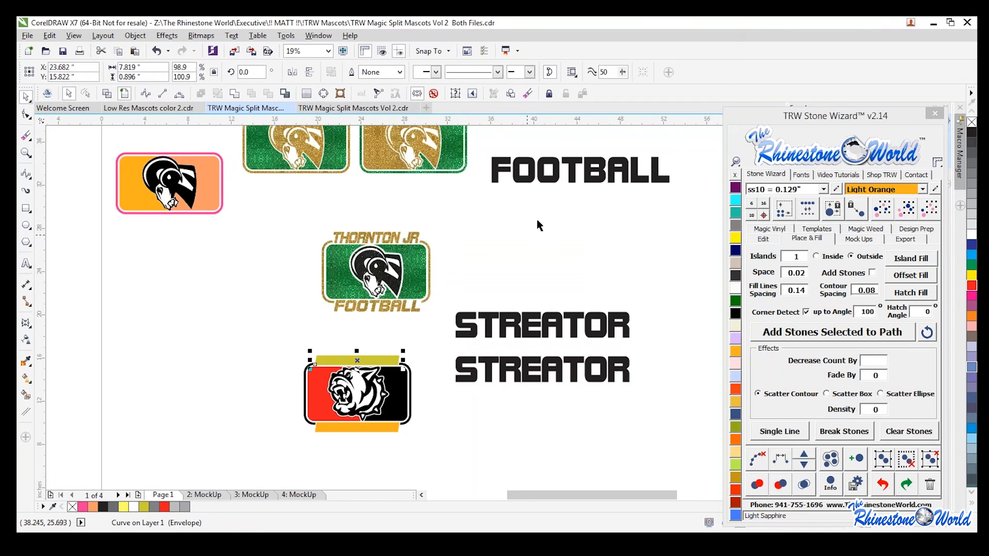
left_click(559, 330)
left_click(764, 239)
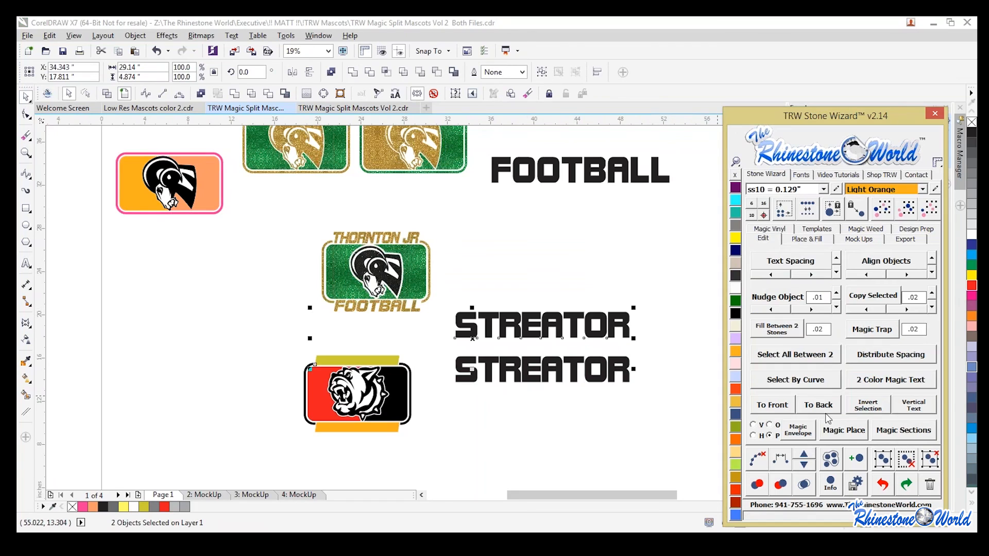
left_click(798, 430)
Step: Fit the FOOTBALL text into the orange bar below the bulldog badge using Magic Envelope
left_click(400, 426)
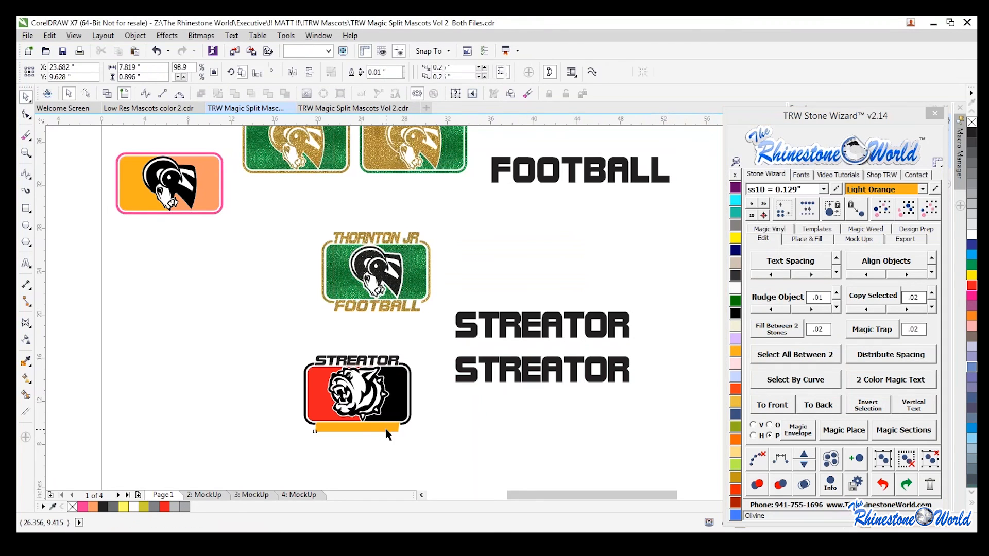
left_click(538, 185, "shift")
left_click(796, 431)
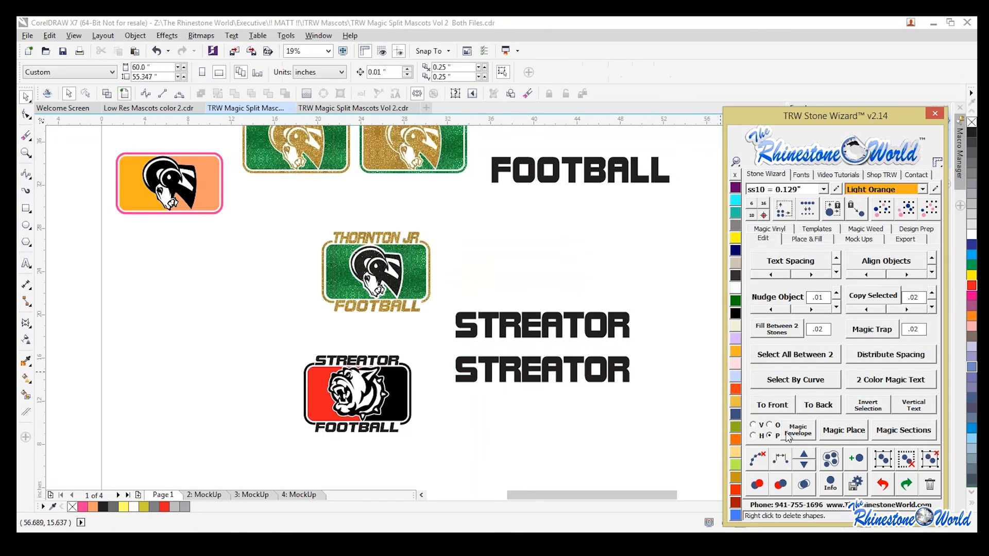
Step: Stretch the badge's FOOTBALL text slightly wider toward the gap in the black border's lower-right corner
scroll(392, 433, "up", 3)
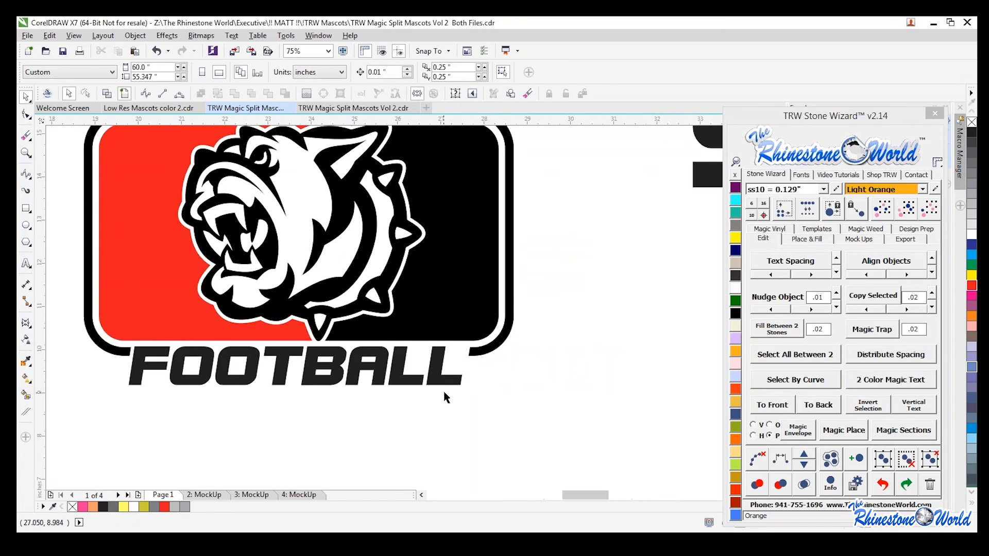
scroll(445, 397, "up", 2)
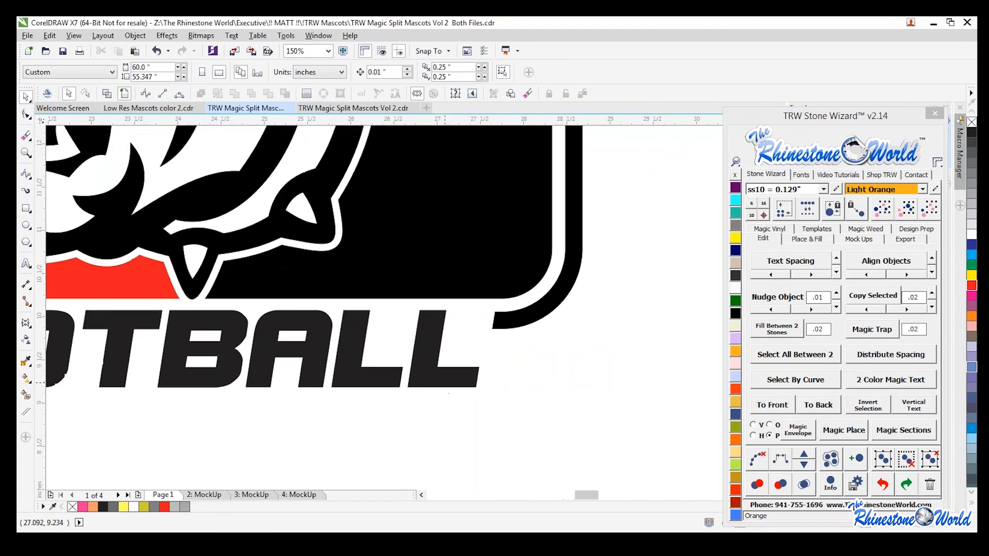
left_click(476, 381)
left_click_drag(486, 350, 495, 351)
left_click(552, 364)
scroll(552, 364, "down", 2)
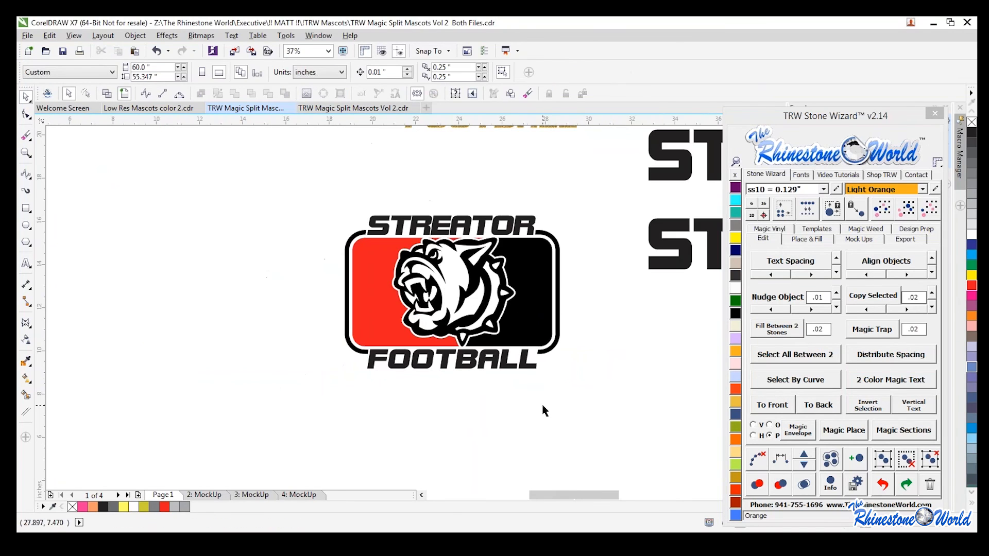
Step: Color the STREATOR and FOOTBALL text on the bulldog badge red
scroll(355, 332, "down", 1)
scroll(459, 319, "up", 1)
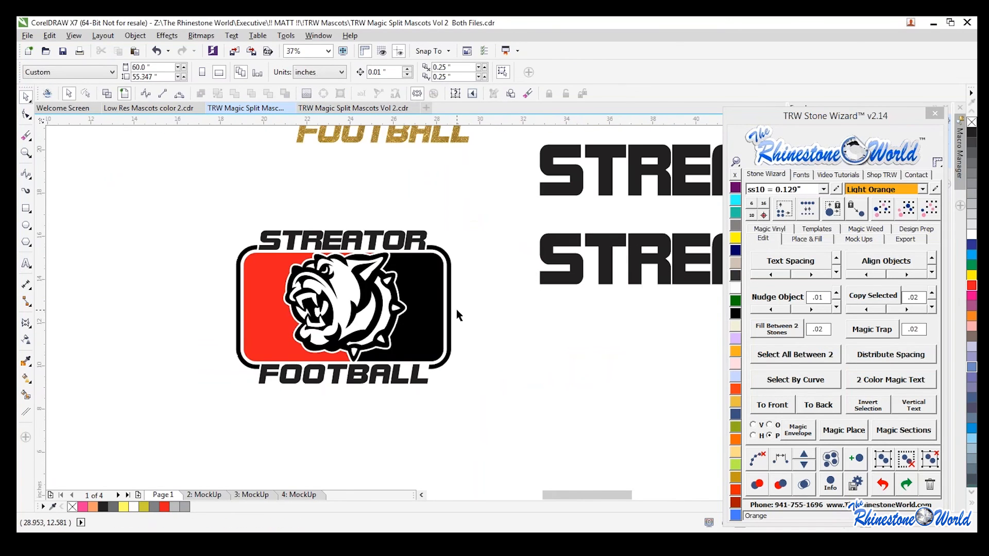
left_click(424, 249)
left_click(428, 383, "shift")
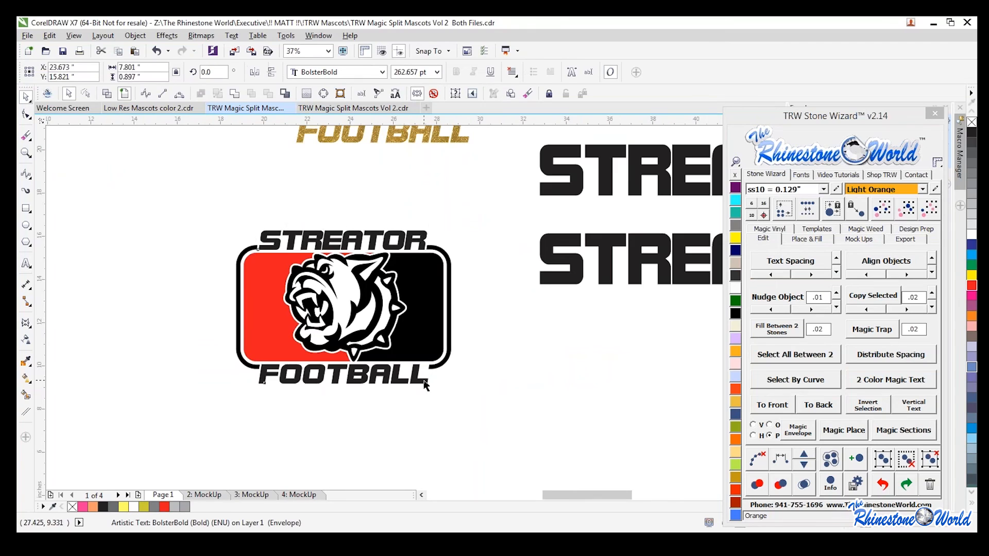
left_click(971, 286)
key("Escape")
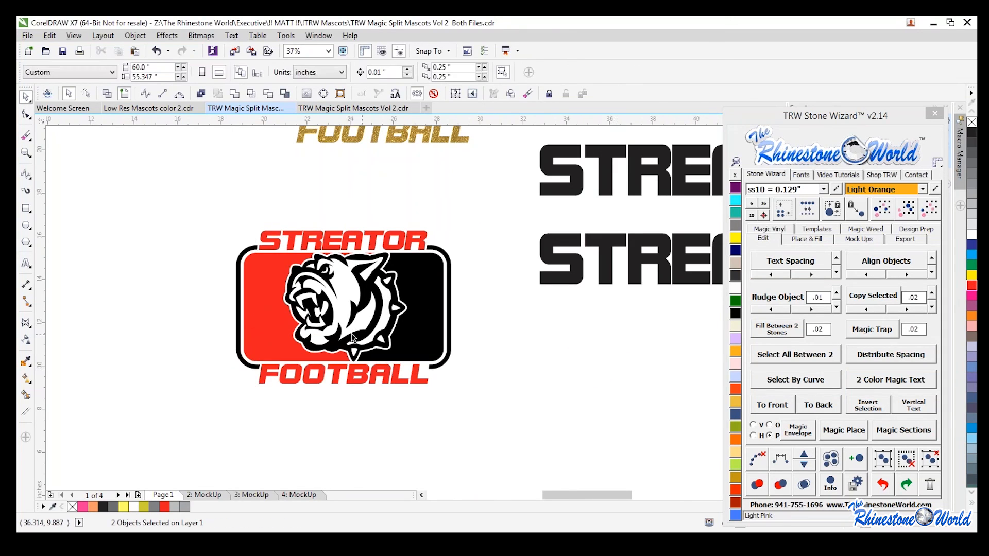
Step: Compare the finished STREATOR bulldog badge with the glitter THORNTON JR ram badge above it
scroll(387, 360, "down", 1)
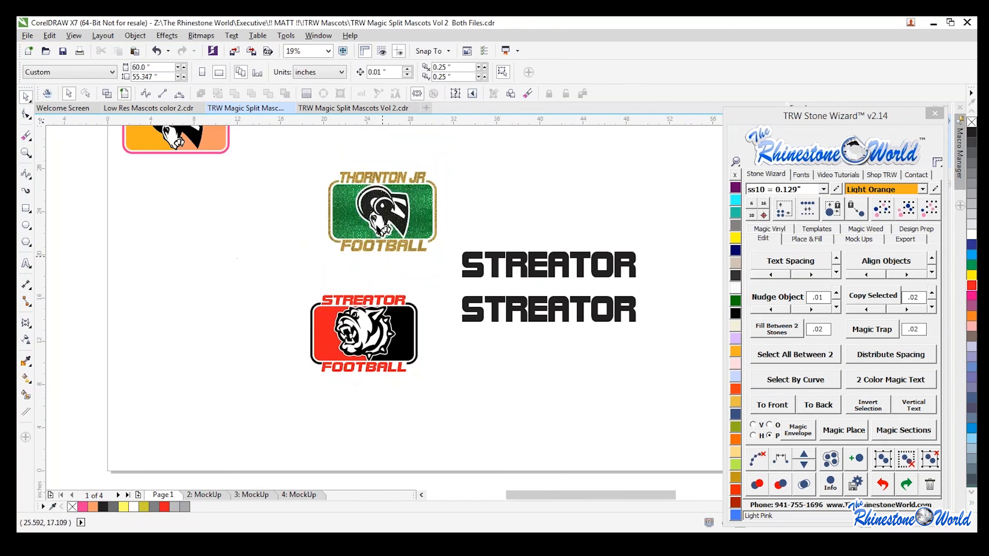
scroll(380, 251, "down", 1)
scroll(380, 251, "up", 2)
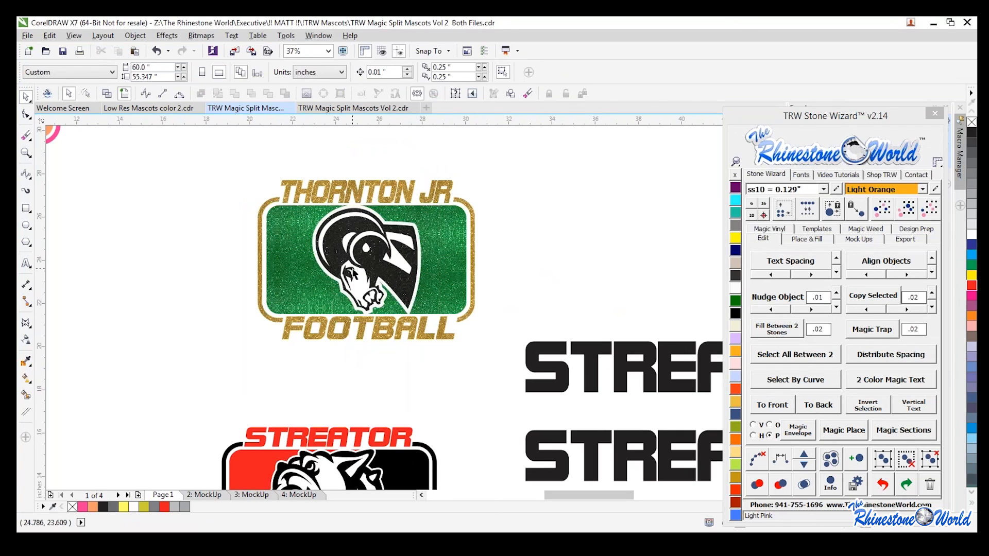
scroll(412, 317, "down", 4)
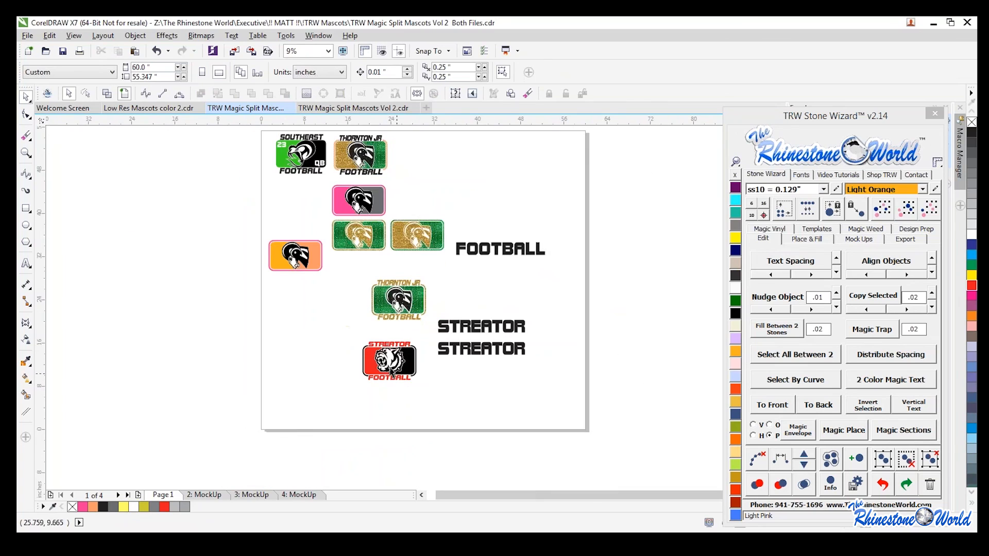
scroll(391, 367, "up", 2)
scroll(391, 367, "up", 2)
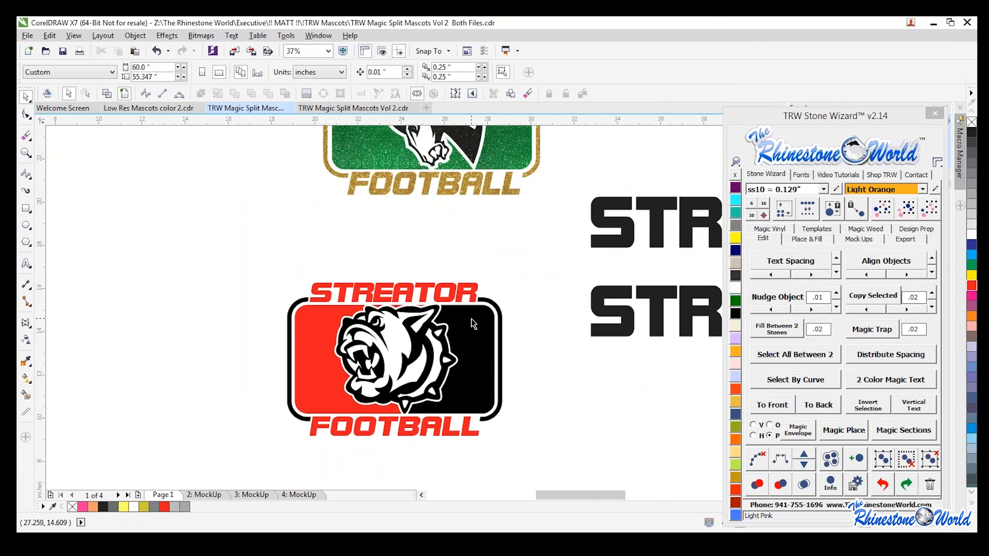
scroll(471, 322, "down", 2)
scroll(486, 308, "down", 2)
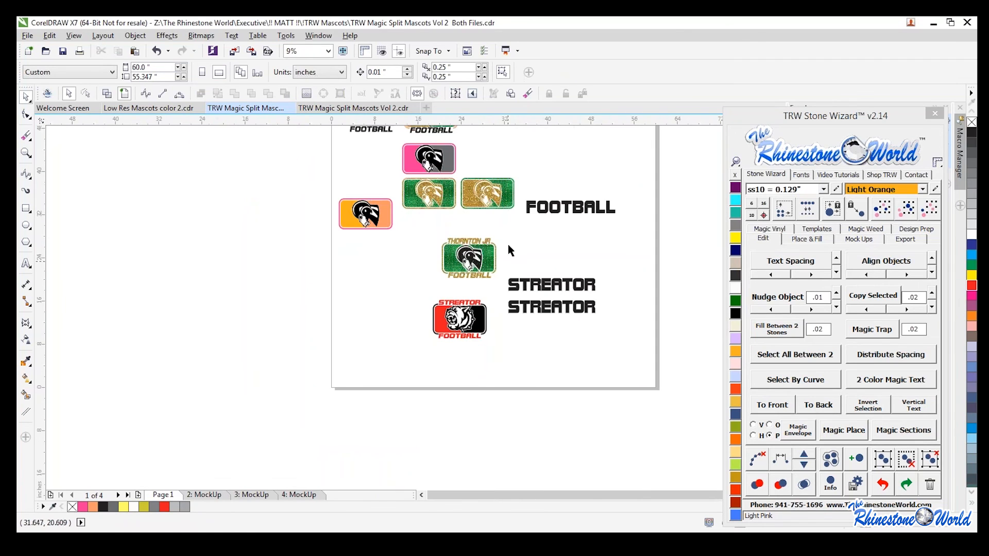
Step: Fill both background halves of the gold-and-green split ram badge with Emerald
scroll(494, 176, "up", 2)
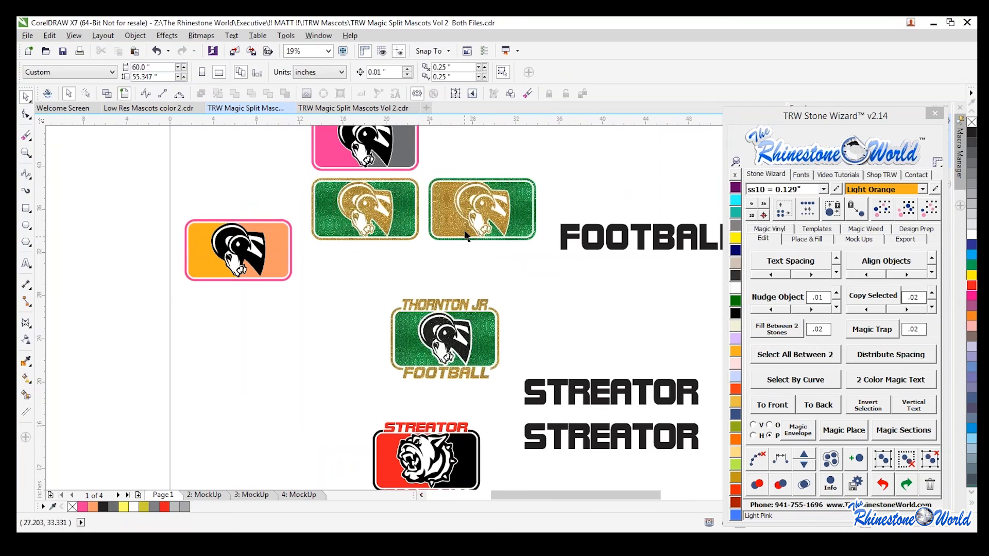
left_click(462, 230)
left_click(735, 300)
left_click(522, 211)
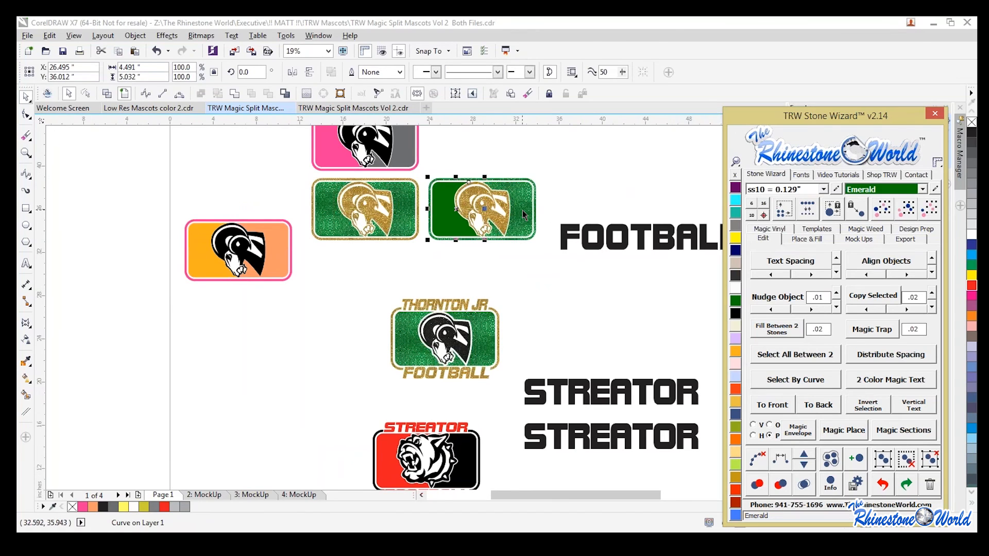
left_click(736, 301)
left_click(548, 261)
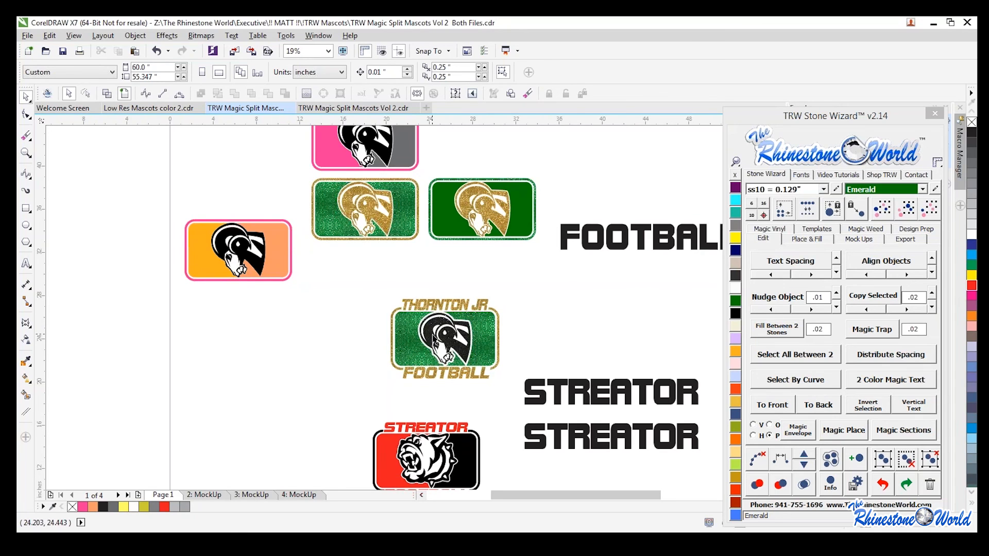
Step: Review the THORNTON JR, STREATOR and SOUTHEAST badge designs on the page
scroll(434, 340, "up", 2)
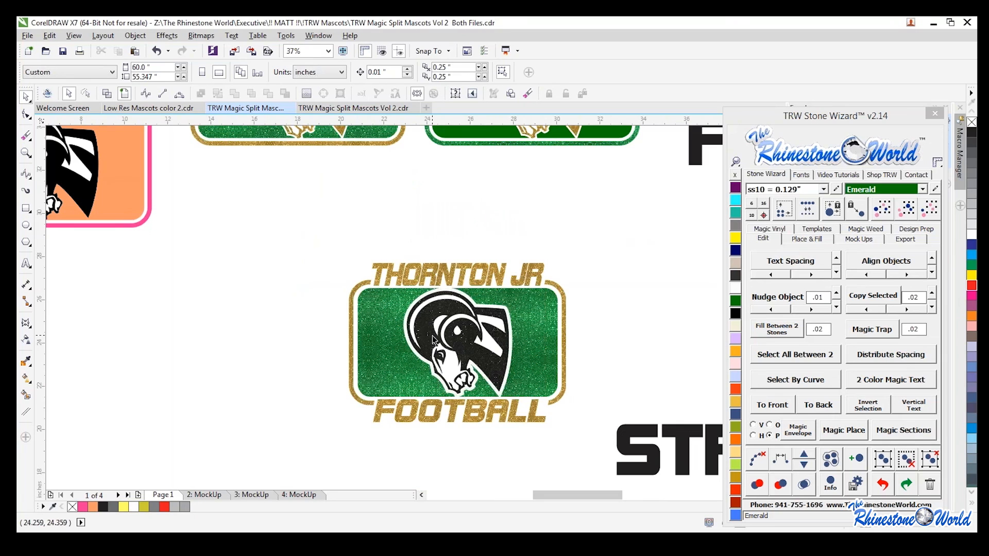
scroll(503, 332, "down", 2)
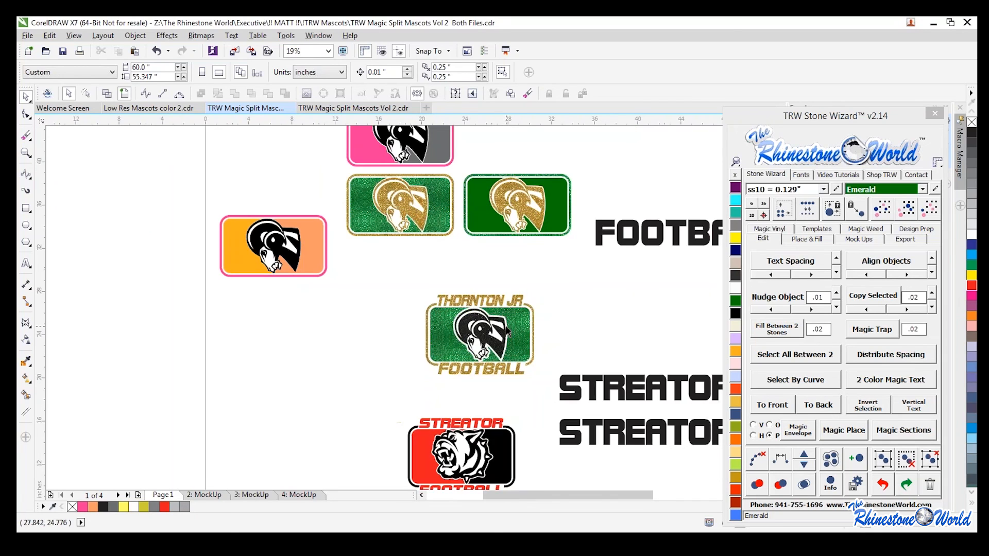
scroll(492, 367, "down", 1)
scroll(491, 366, "up", 3)
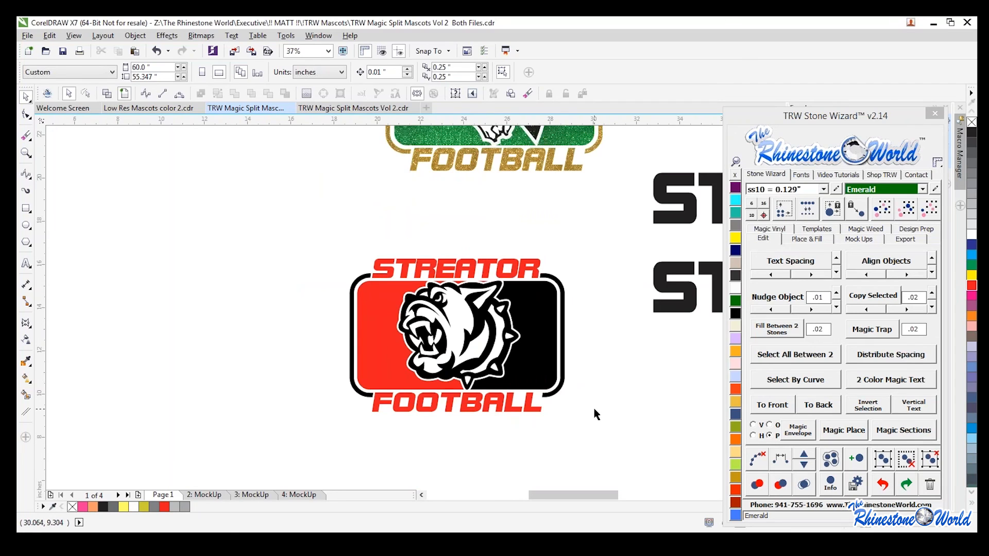
scroll(530, 347, "down", 3)
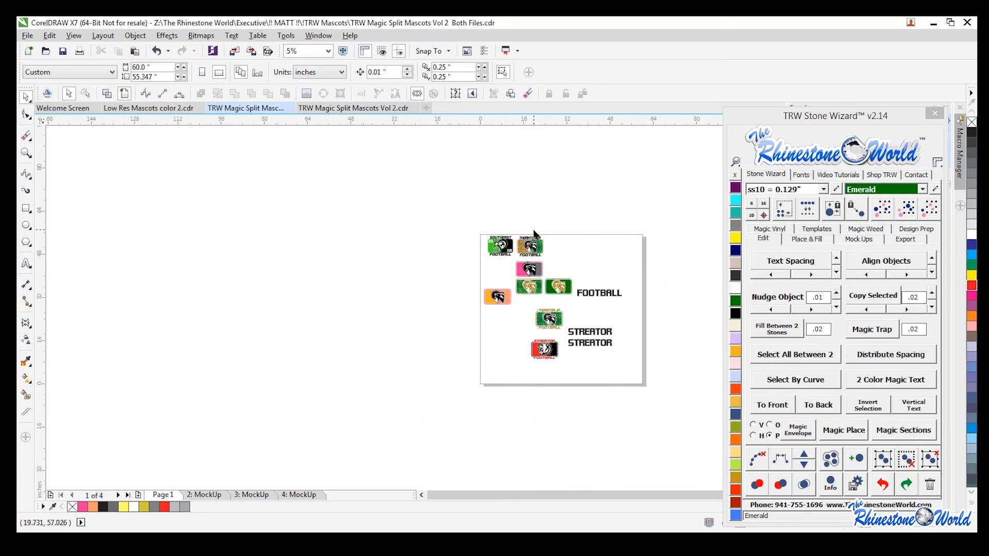
scroll(529, 263, "up", 3)
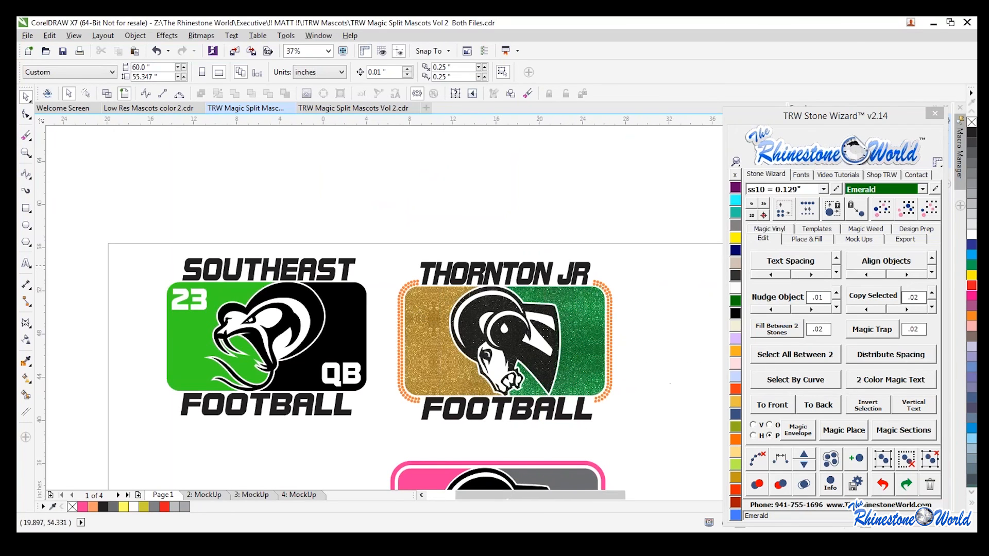
scroll(644, 382, "down", 5)
scroll(574, 380, "up", 3)
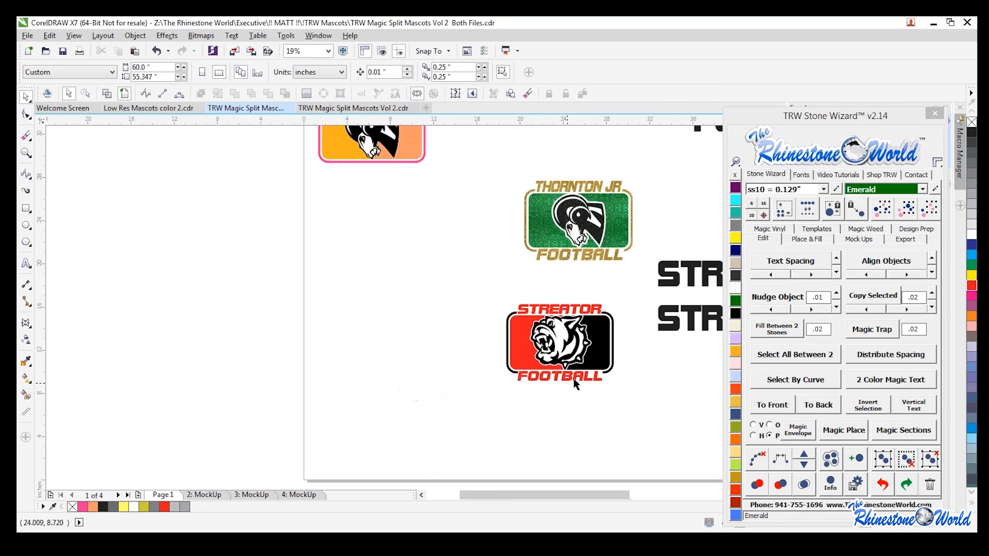
Step: Delete the black border outline around the bulldog badge
scroll(615, 358, "up", 2)
left_click(613, 357)
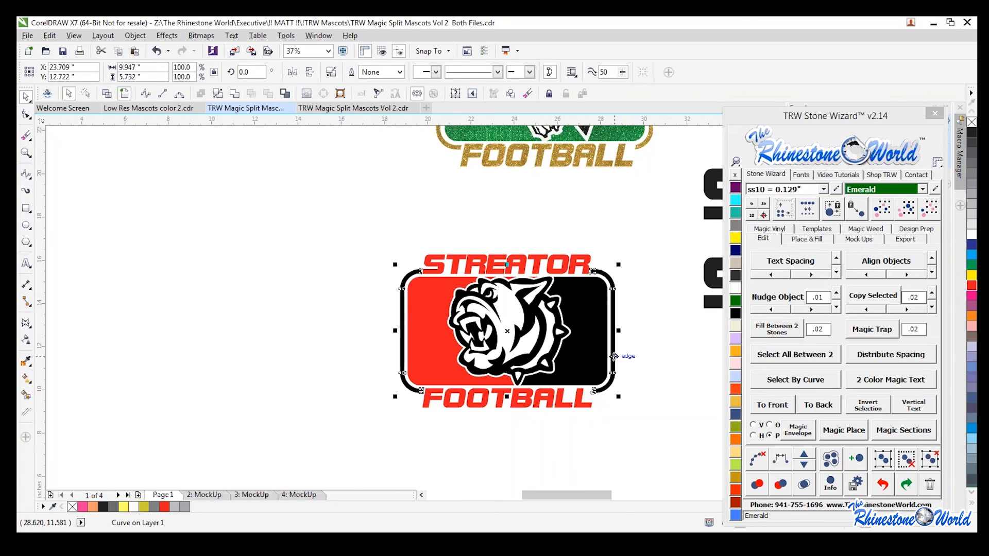
Step: Draw a rectangle framing the red and black background halves of the bulldog badge
left_click(581, 348)
left_click(433, 366, "shift")
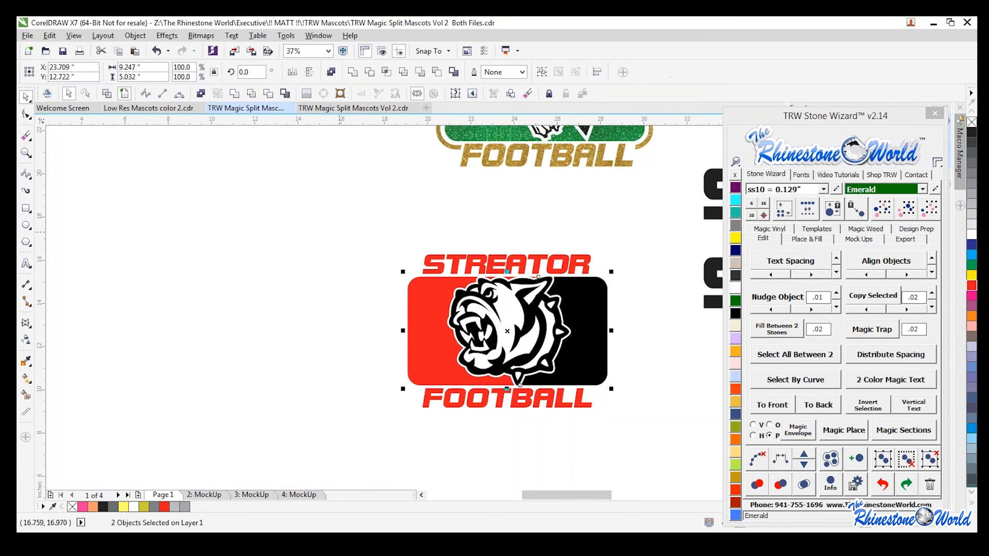
left_click(26, 208)
left_click(25, 96)
Step: Round the framing rectangle's corners to about 0.594 inches to match the badge background
scroll(600, 288, "up", 4)
key("F10")
left_click_drag(633, 240, 620, 297)
scroll(621, 297, "down", 2)
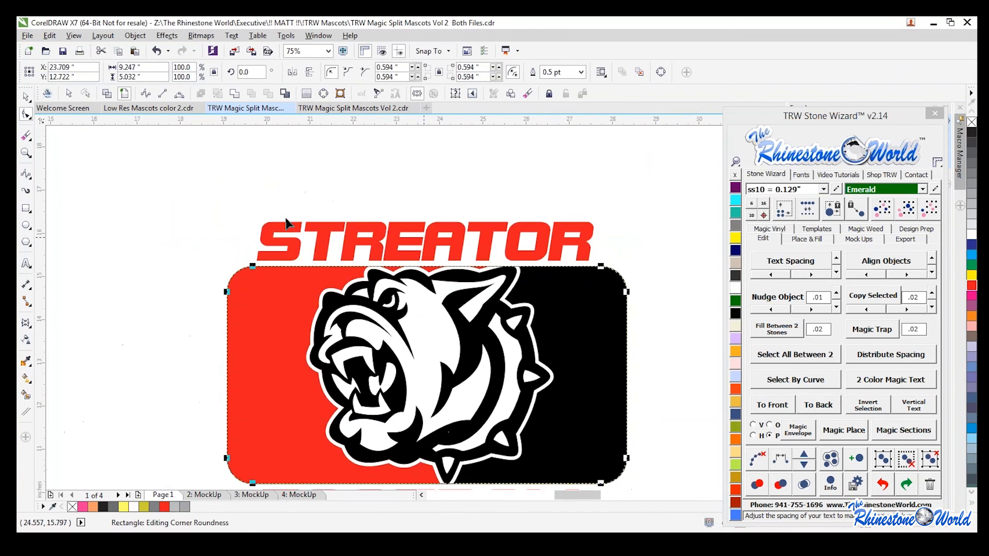
key("space")
scroll(704, 335, "down", 2)
key("ctrl+z")
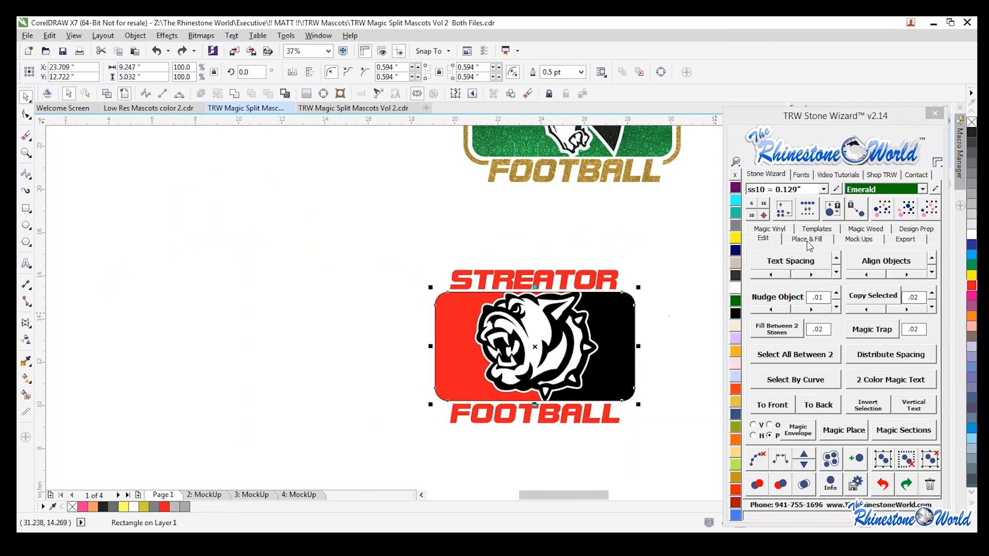
Step: Set the stone fill to 2 islands on the outside, with stones added and contour spacing of 0.15
left_click(807, 240)
double_click(804, 256)
type("2")
left_click(871, 274)
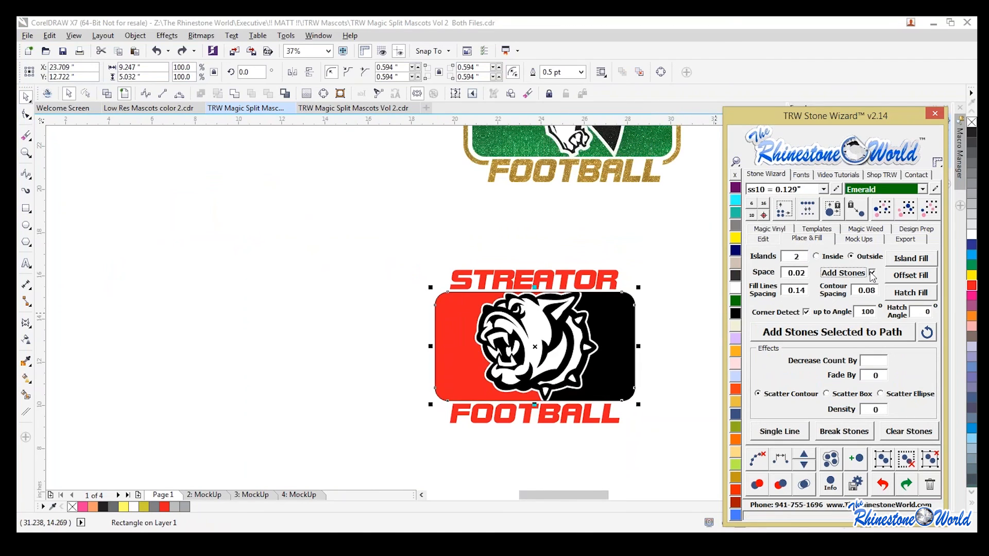
left_click_drag(872, 291, 882, 289)
type("15")
key("BackSpace")
key("BackSpace")
type("15")
Step: Apply an Island Fill of ss10 Emerald stones around the rounded rectangle and separate the rectangle from the stones
left_click(908, 262)
left_click(668, 276)
left_click_drag(673, 246, 387, 462)
left_click(755, 459)
left_click(623, 268)
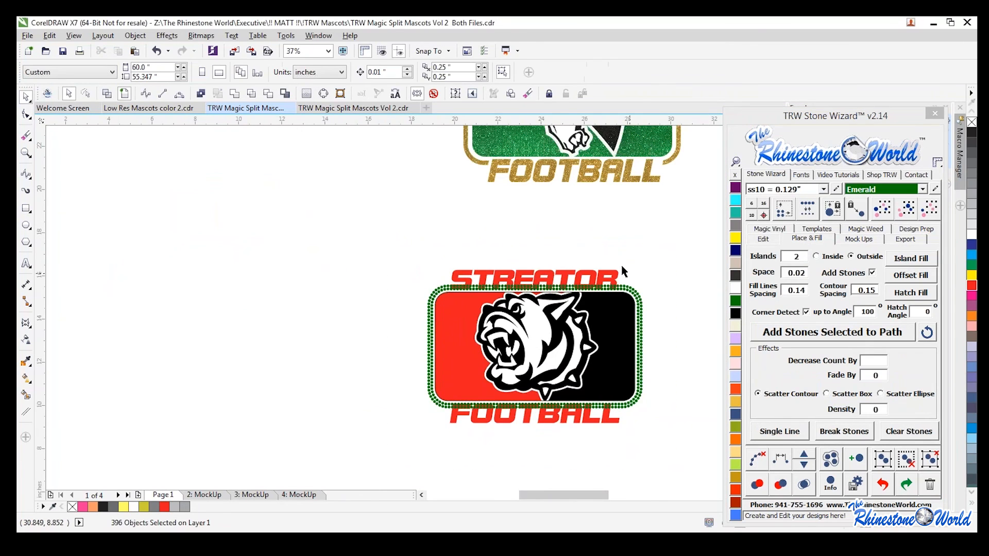
scroll(579, 289, "up", 1)
left_click_drag(622, 328, 572, 326)
key("Escape")
key("Escape")
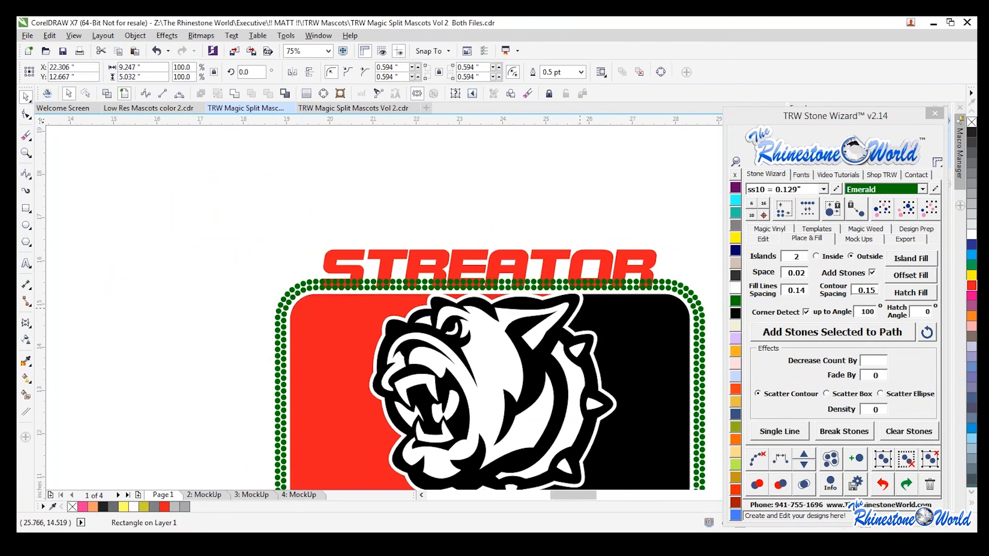
Step: Delete the stones overlapping the STREATOR and FOOTBALL text, leaving both words in place
left_click_drag(318, 272, 661, 317)
key("Delete")
scroll(625, 353, "down", 1)
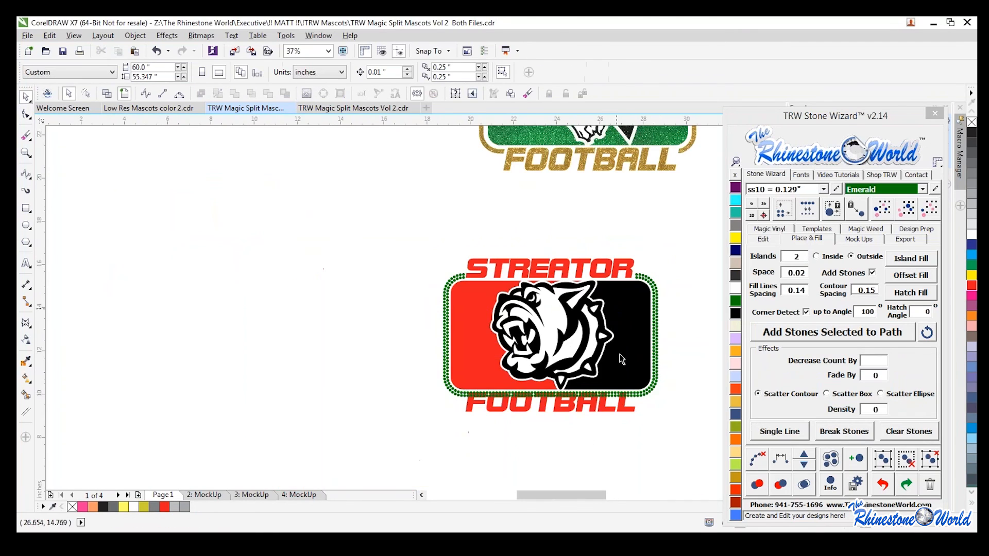
scroll(636, 420, "up", 1)
left_click_drag(648, 422, 313, 367)
key("Delete")
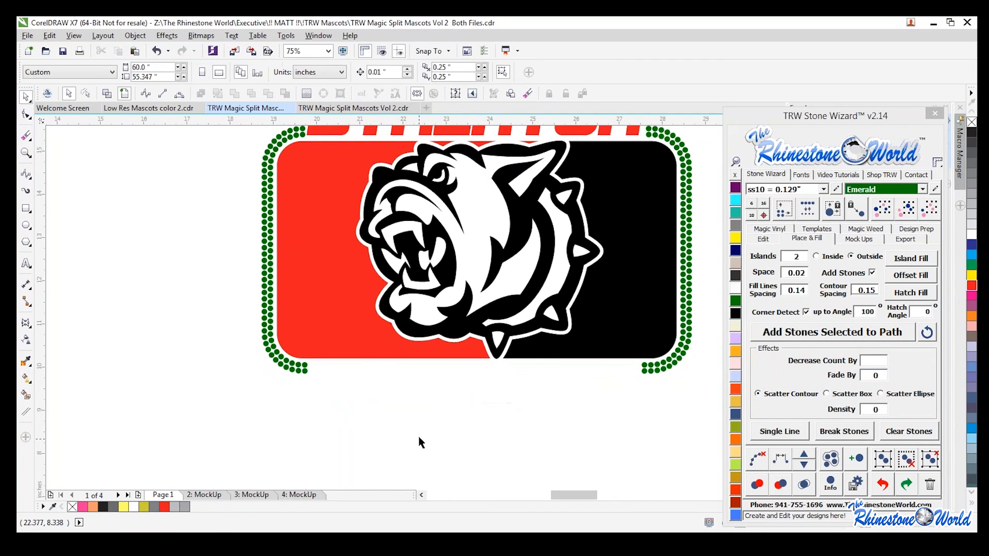
key("ctrl+z")
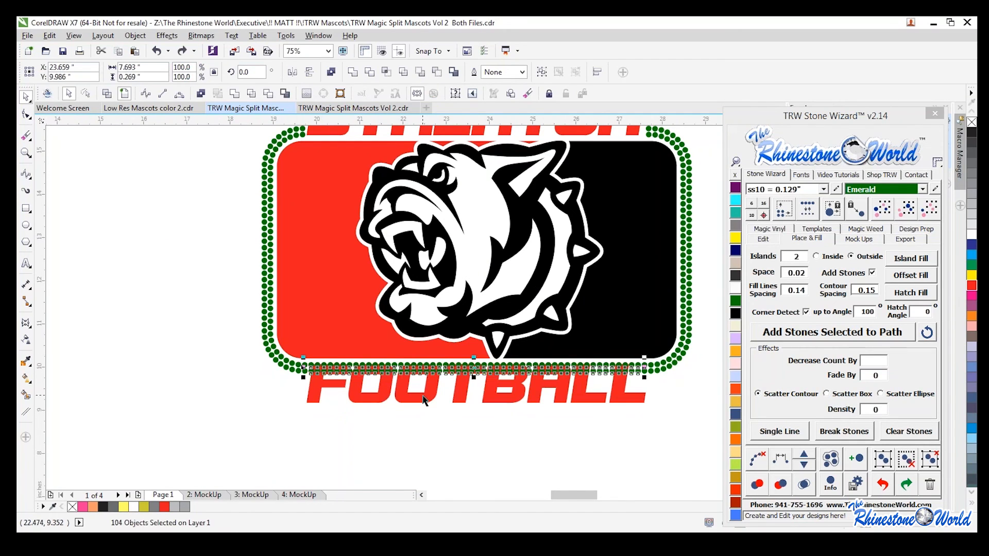
left_click(435, 438)
scroll(530, 416, "down", 1)
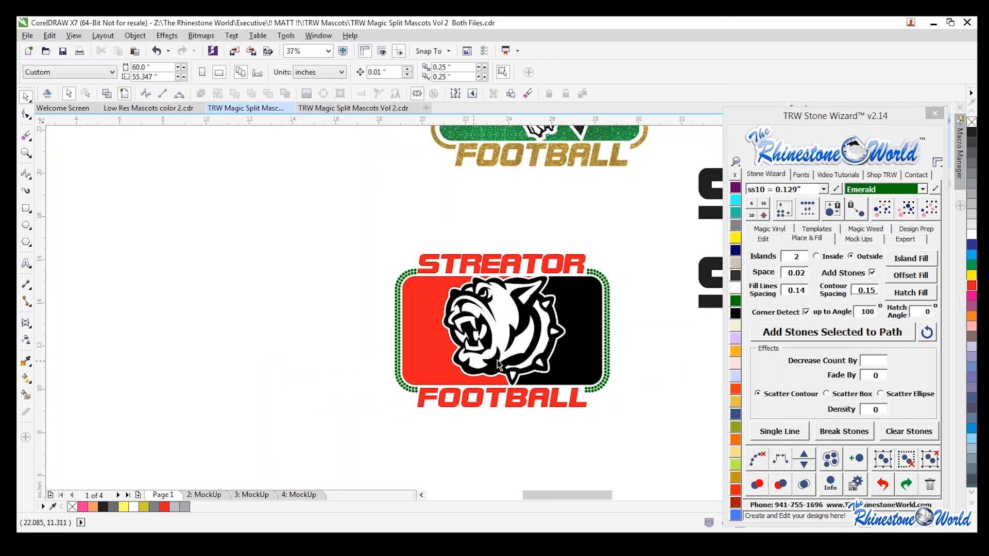
Step: Undo the stone border and the framing rectangle around the bulldog badge
scroll(621, 330, "down", 1)
scroll(621, 323, "up", 1)
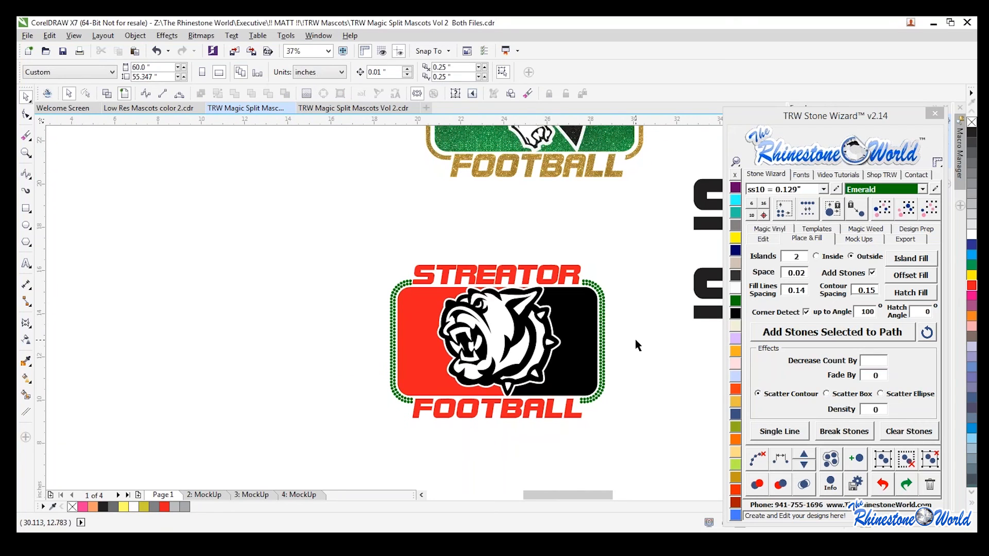
left_click(408, 282)
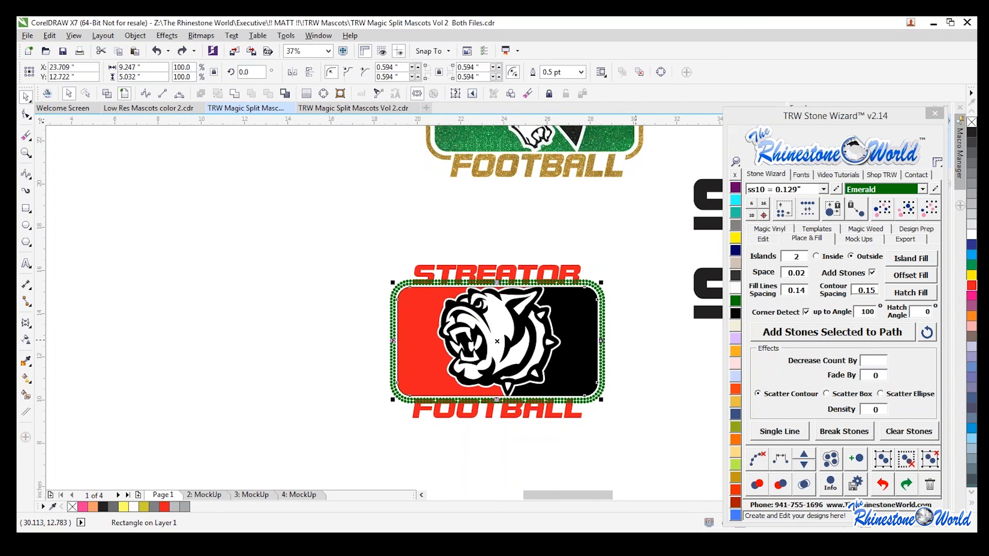
key("ctrl+z")
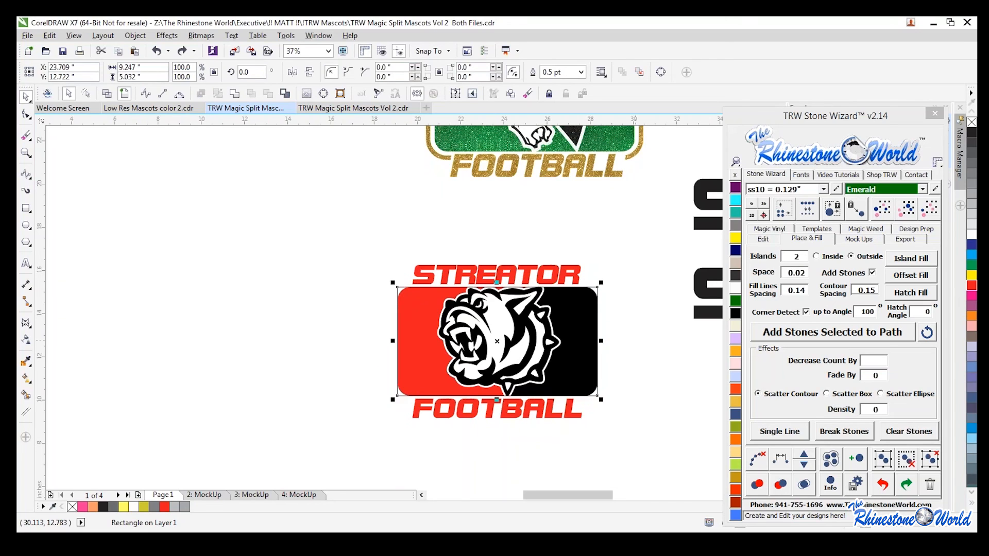
key("Escape")
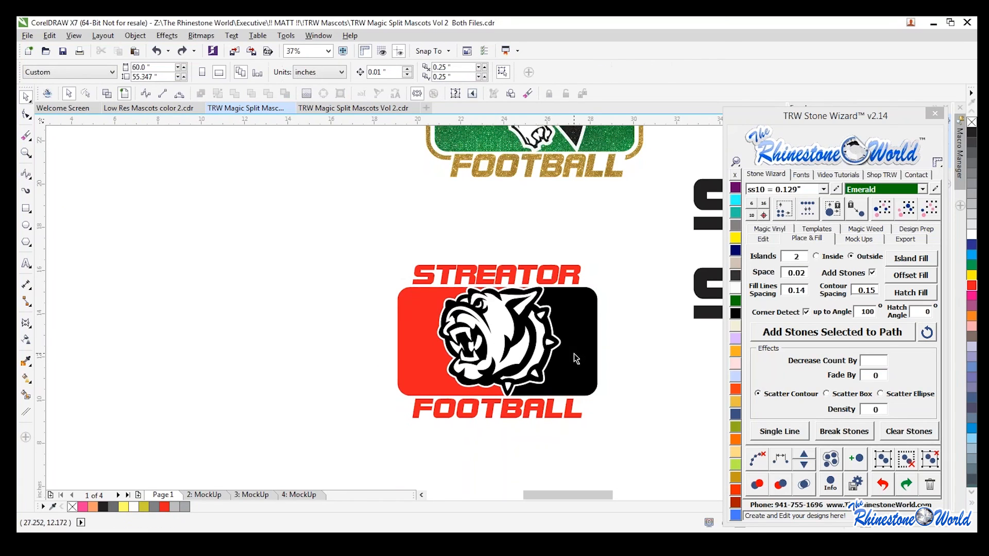
Step: Create a rectangle matching the combined extents of the badge's red and black background halves
left_click(574, 353)
left_click(432, 368, "shift")
left_click_drag(432, 367, 404, 323)
key("ctrl+z")
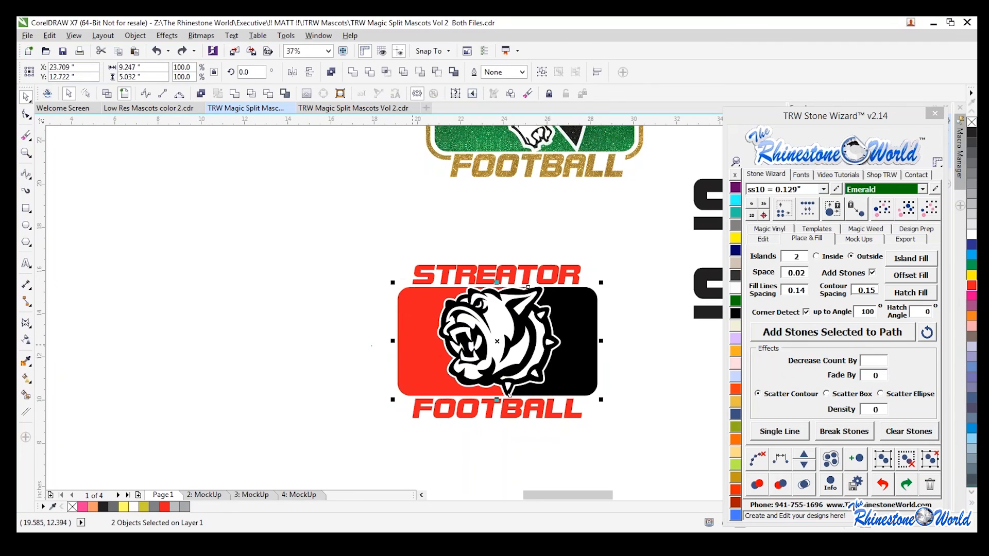
double_click(27, 212, "shift")
scroll(591, 320, "up", 1)
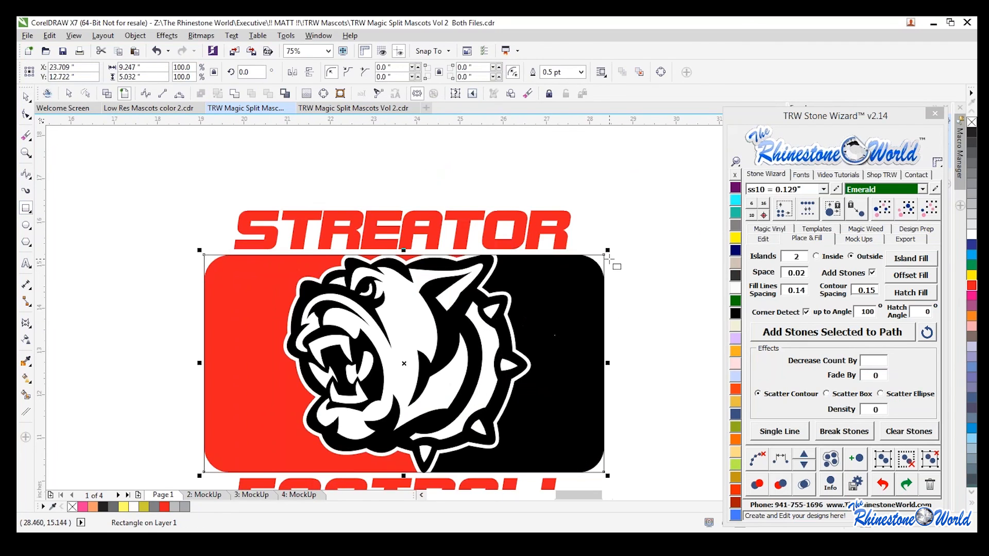
Step: Round the new rectangle's corners to about 0.579 inches, keeping it aligned with the badge background
left_click(773, 239)
key("F10")
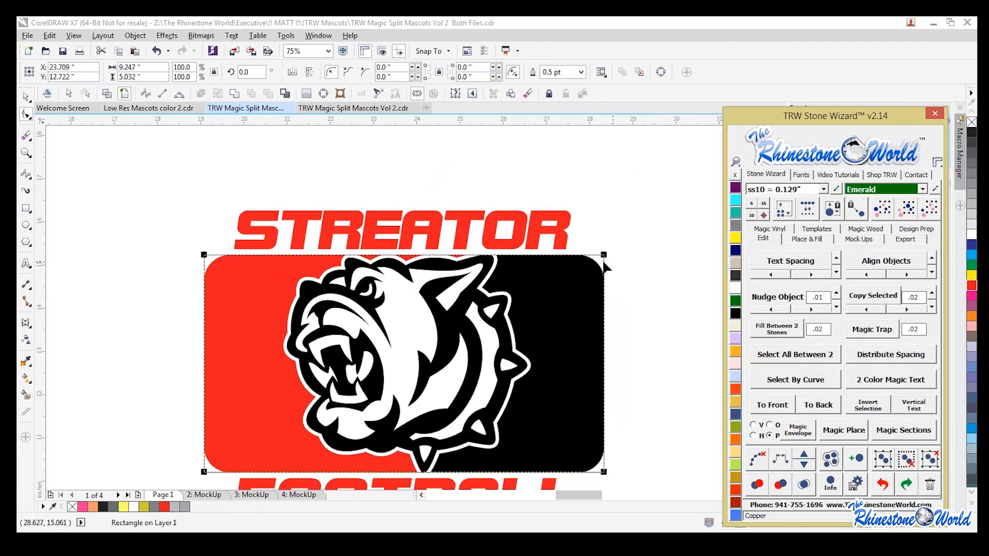
left_click_drag(604, 256, 605, 282)
scroll(605, 283, "down", 1)
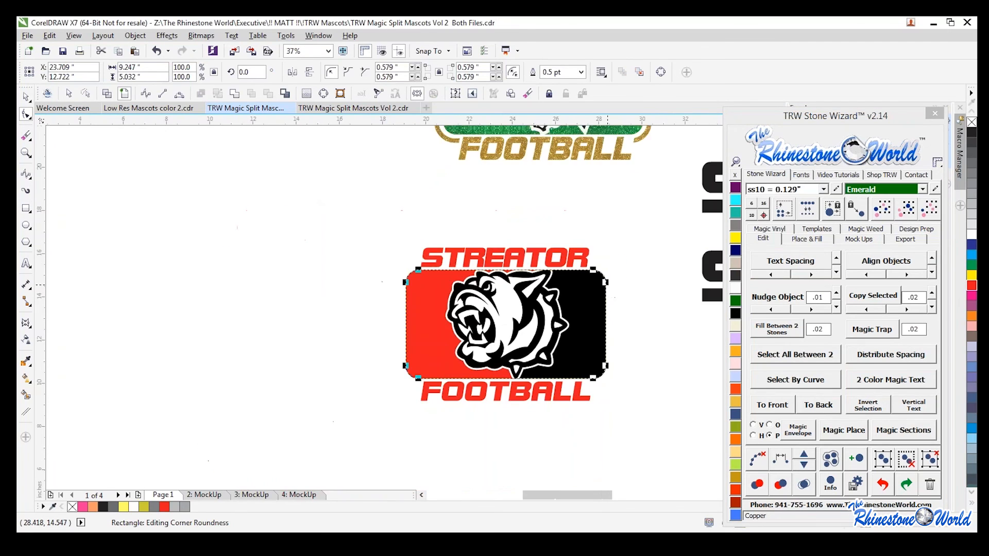
key("space")
left_click_drag(595, 317, 639, 261)
key("ctrl+z")
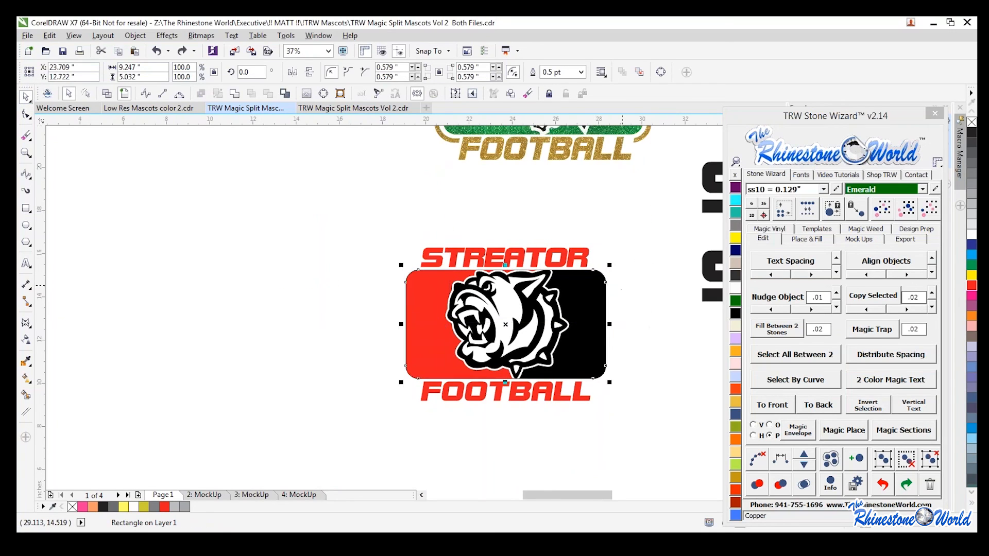
Step: Apply a two-row outside Island Fill of Emerald stones around the rounded rectangle and delete the rectangle
left_click(802, 240)
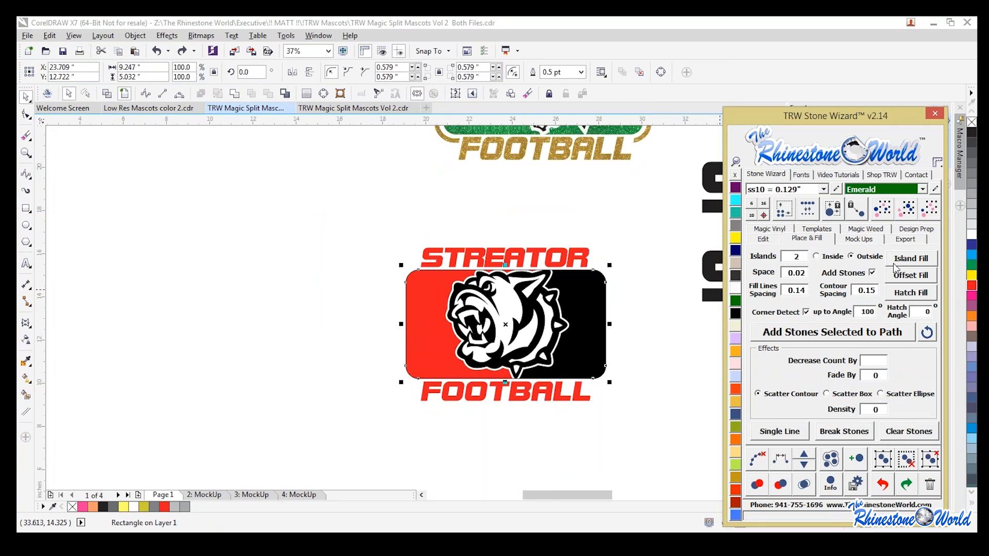
left_click(909, 259)
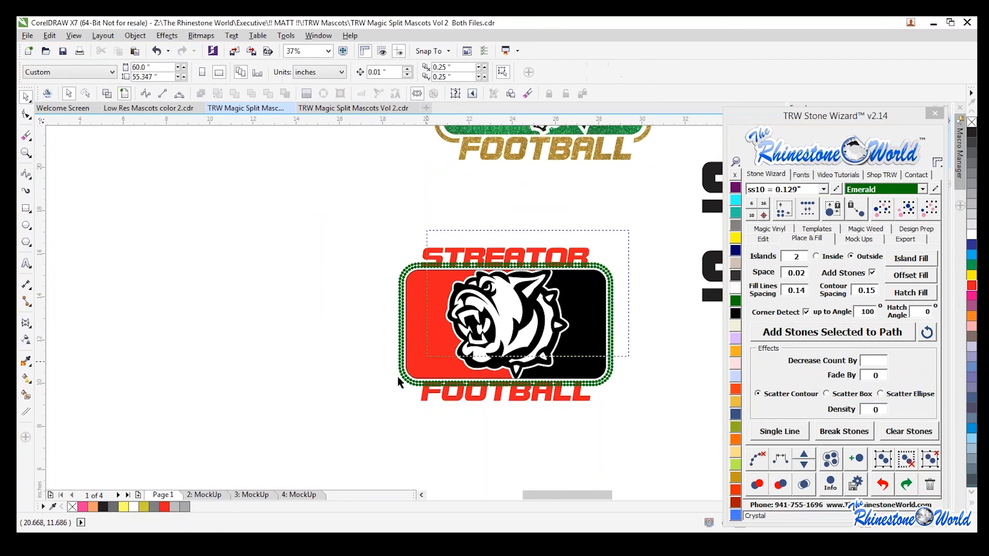
left_click(654, 396)
left_click_drag(595, 320, 583, 359)
key("Delete")
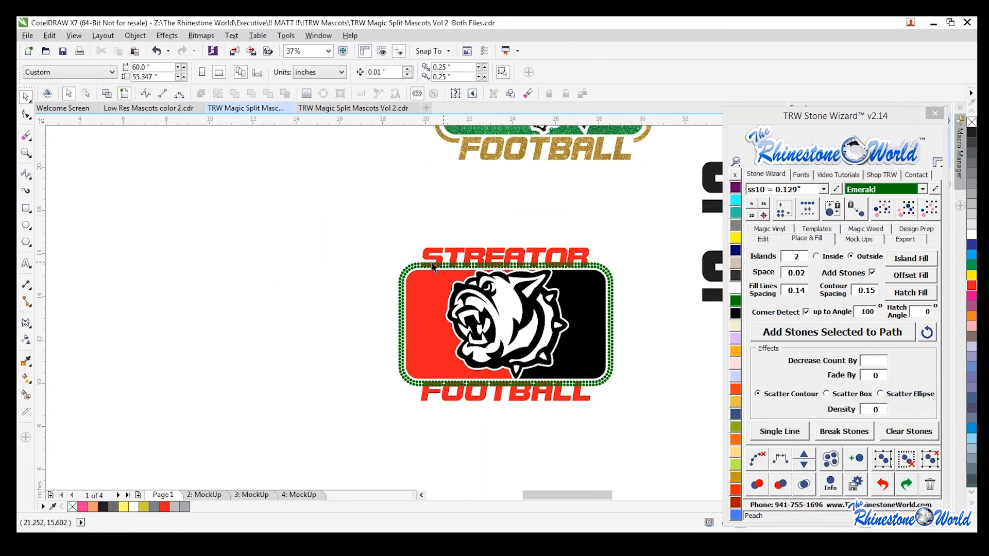
Step: Delete the border stones that overlap or crowd the STREATOR and FOOTBALL text on the bulldog badge
left_click_drag(420, 255, 589, 271)
key("Delete")
left_click_drag(584, 409, 420, 377)
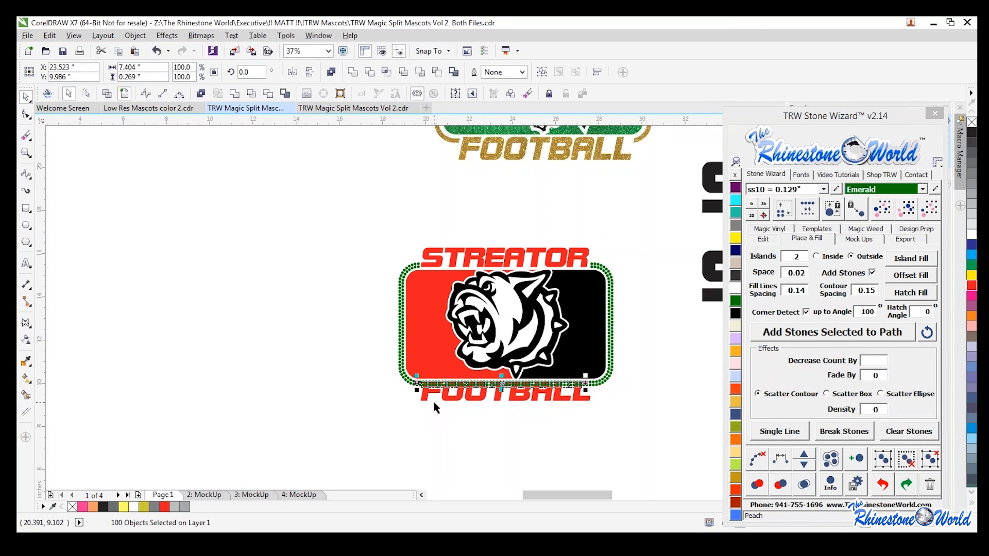
key("Delete")
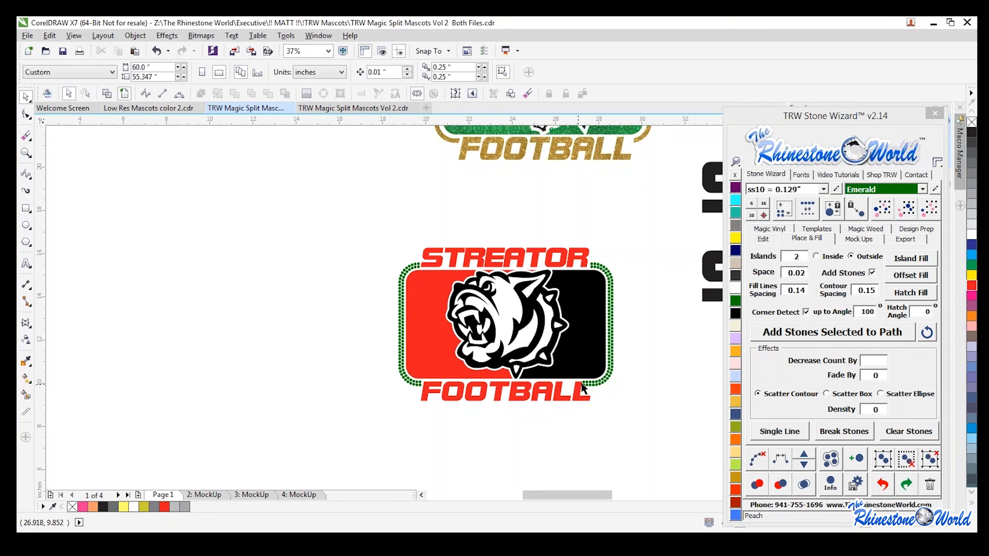
scroll(582, 387, "up", 2)
left_click_drag(593, 397, 568, 374)
key("Delete")
scroll(584, 384, "down", 2)
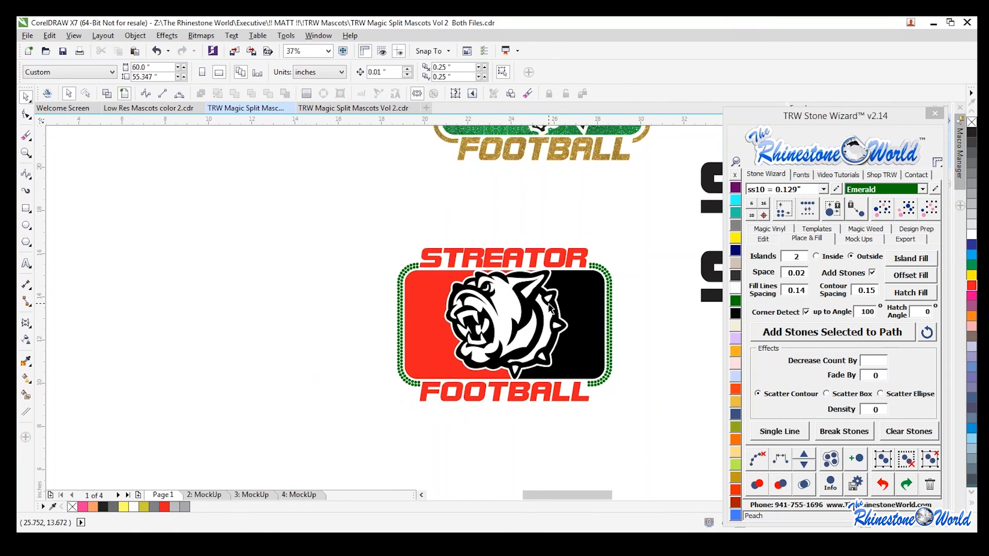